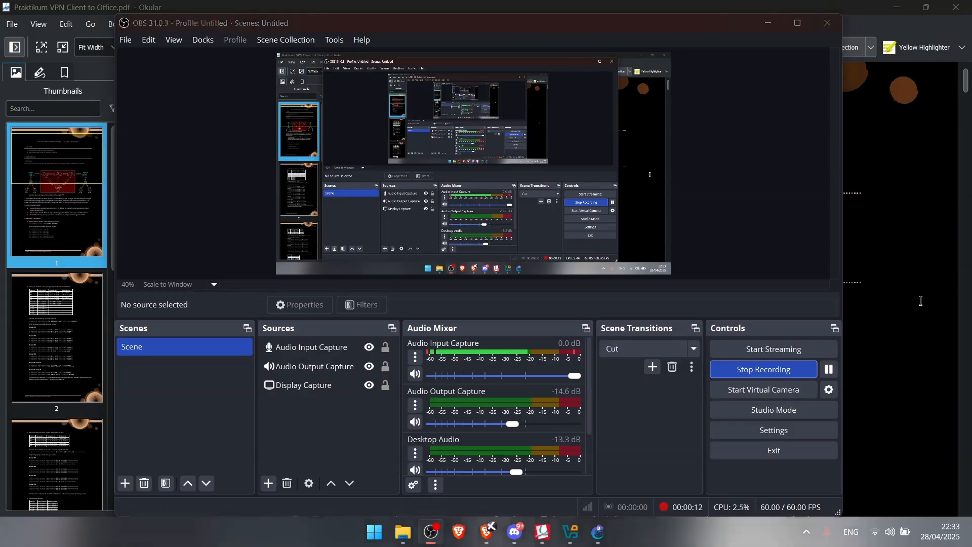
# Bring 'Praktikum VPN Client to Office.pdf' forward and scroll to its page 1 topology diagram
pyautogui.click(921, 301)
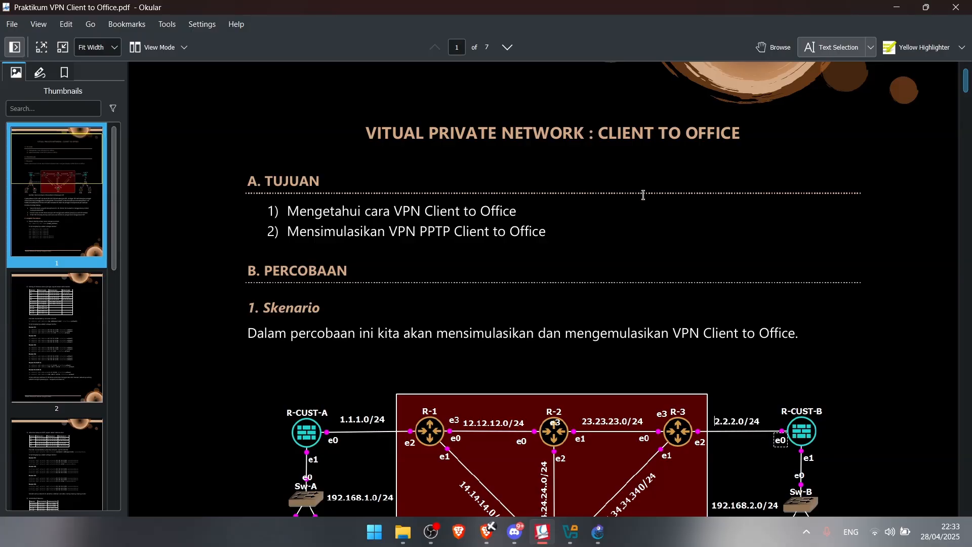
pyautogui.scroll(-1, 643, 195)
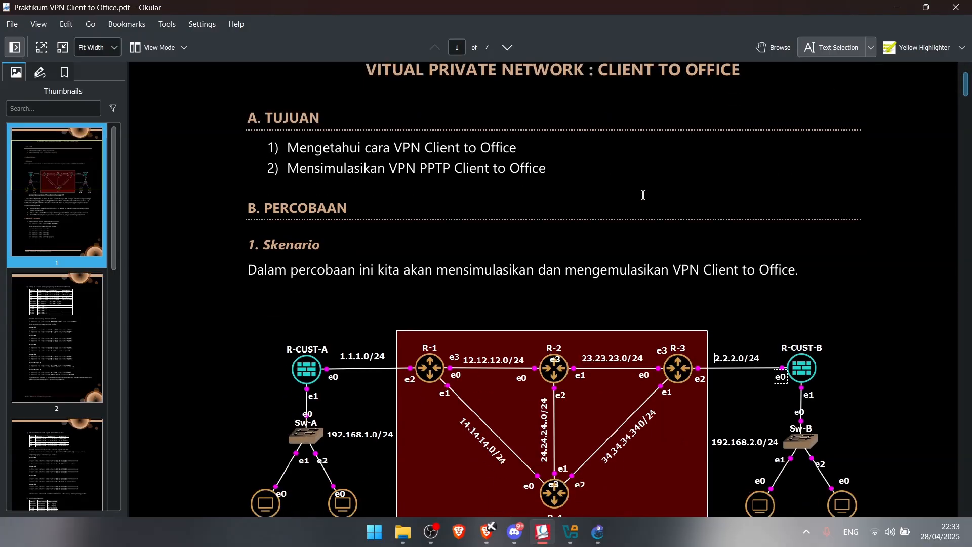
pyautogui.scroll(-1, 643, 195)
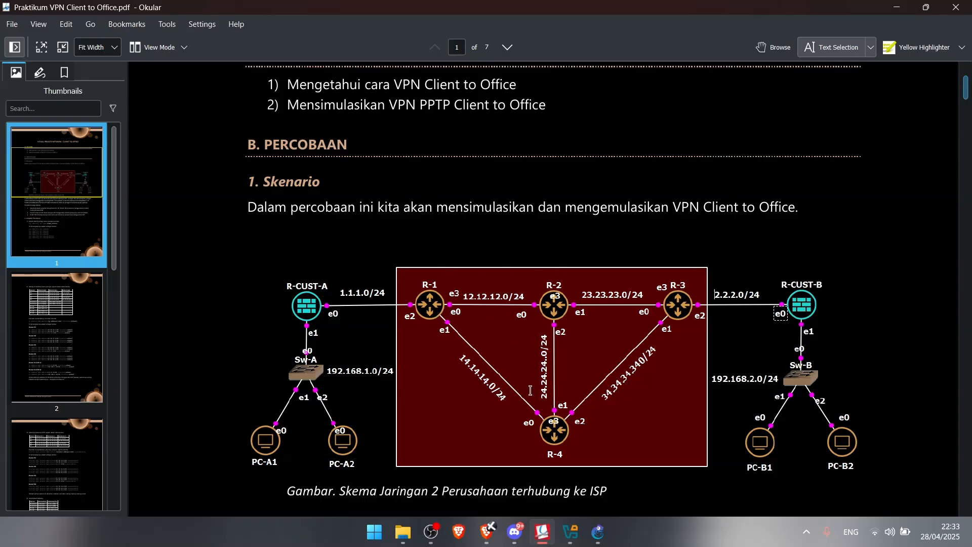
pyautogui.scroll(-2, 531, 390)
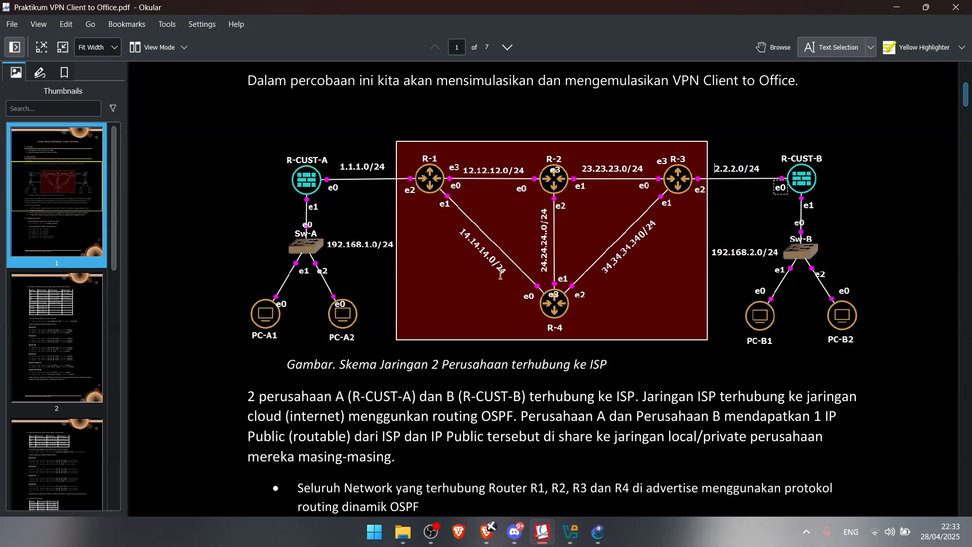
pyautogui.scroll(-2, 501, 274)
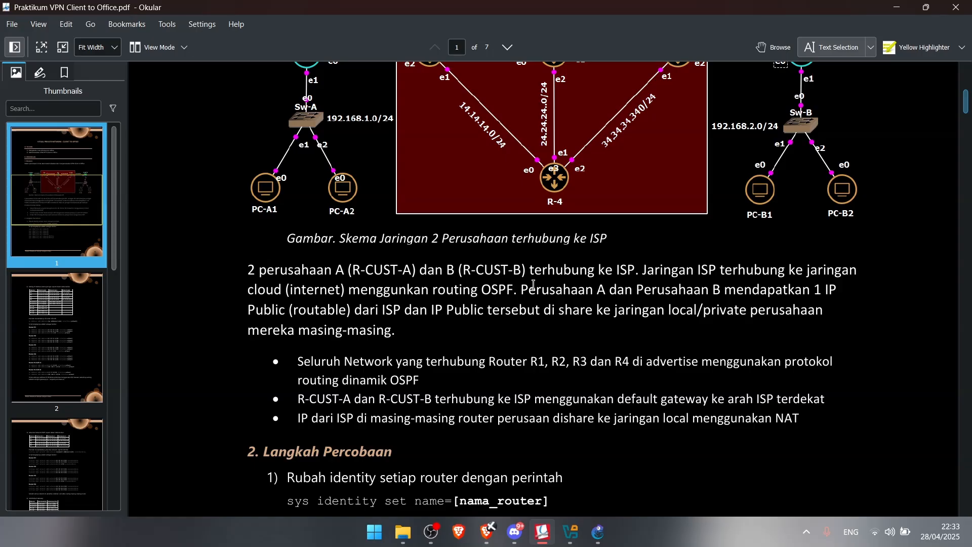
pyautogui.scroll(2, 533, 284)
pyautogui.scroll(1, 624, 298)
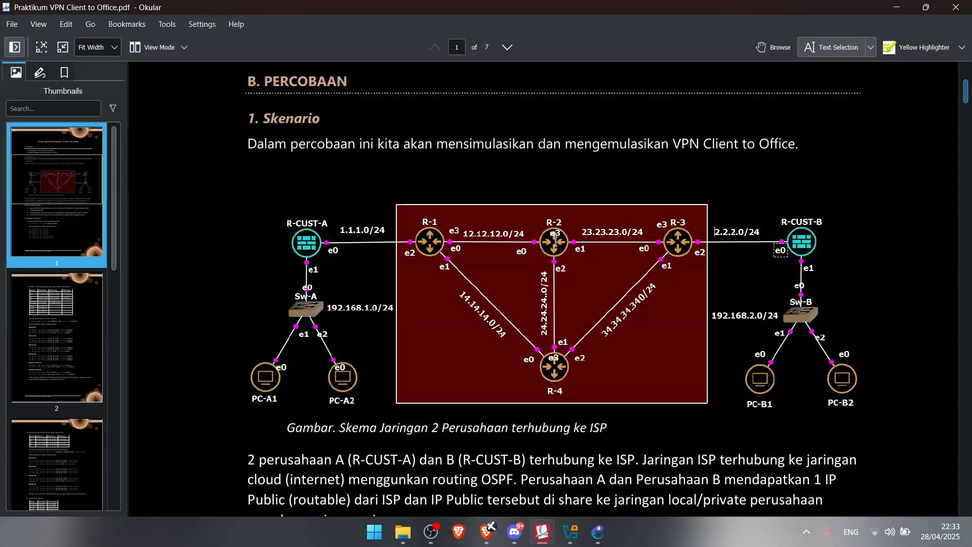
# Start all four routers in the GNS3 topology, then return to the handout's router-renaming step
pyautogui.click(599, 533)
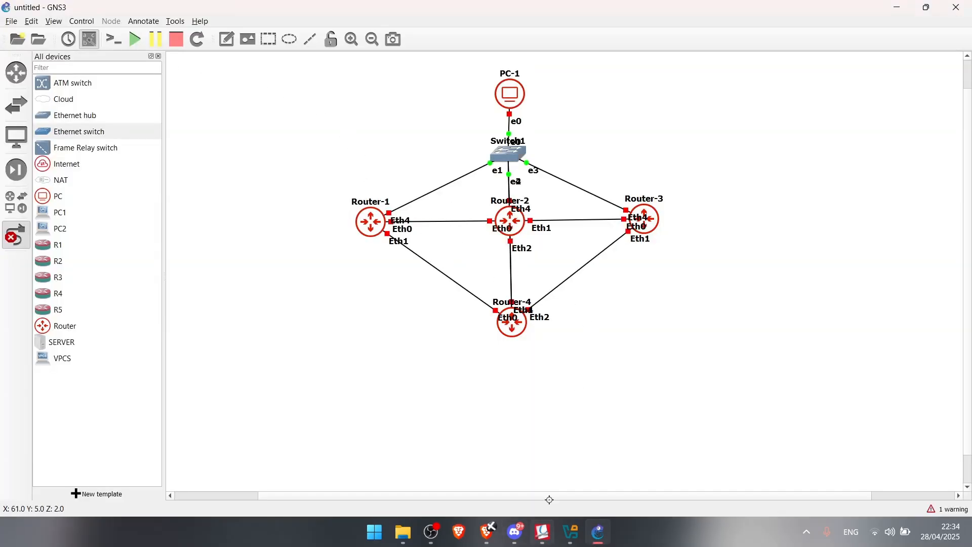
pyautogui.moveTo(543, 532)
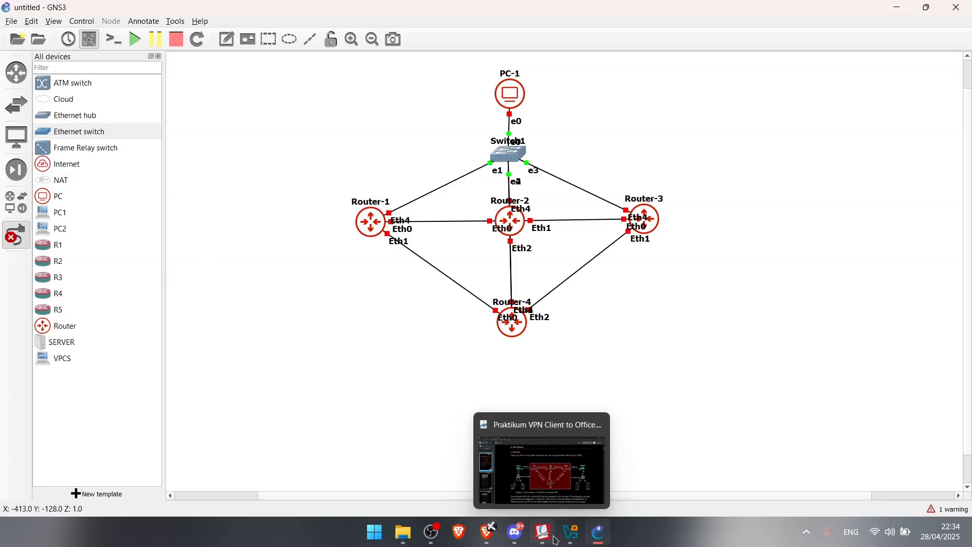
pyautogui.moveTo(534, 472)
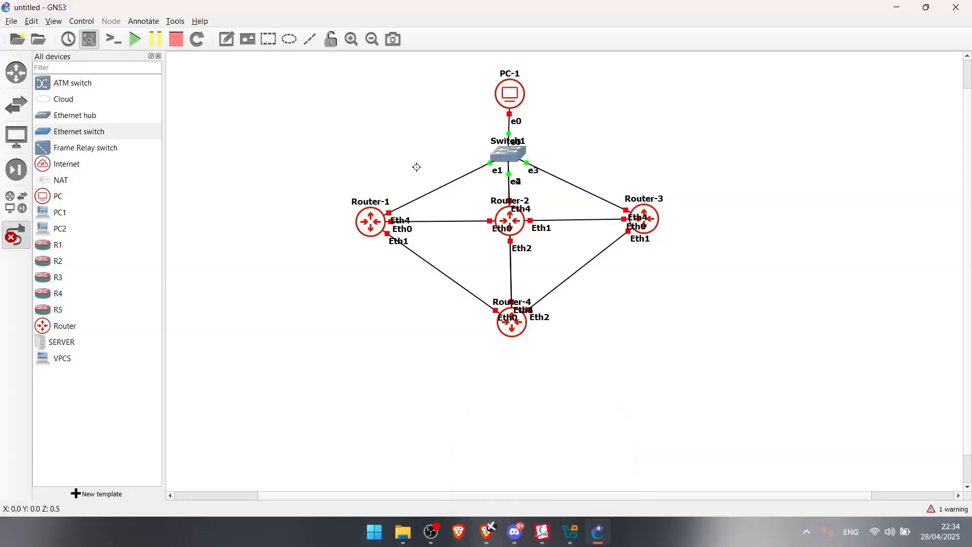
pyautogui.click(134, 40)
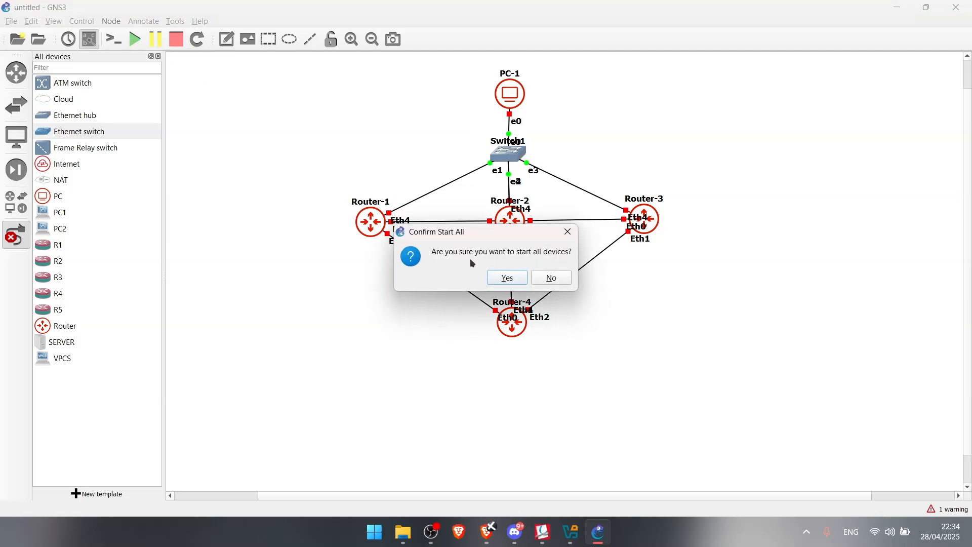
pyautogui.click(501, 278)
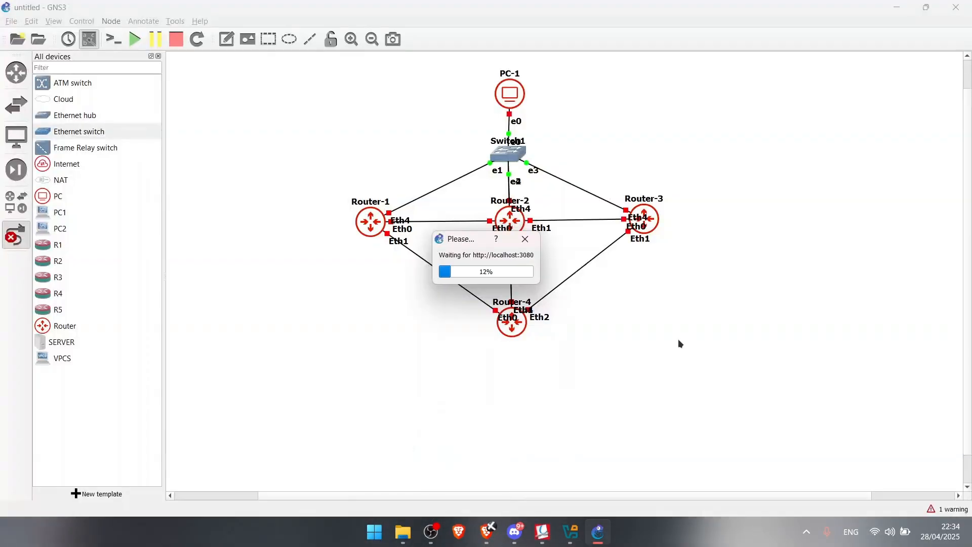
pyautogui.click(542, 532)
pyautogui.scroll(-5, 477, 328)
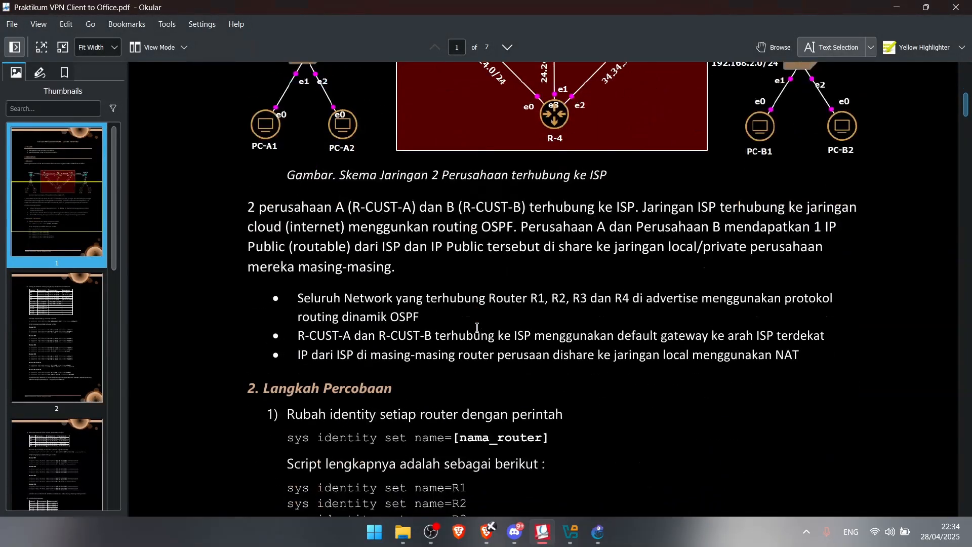
# Scroll to 'Langkah Percobaan' and copy the line 'sys identity set name=R1'
pyautogui.scroll(-3, 477, 328)
pyautogui.scroll(-3, 477, 327)
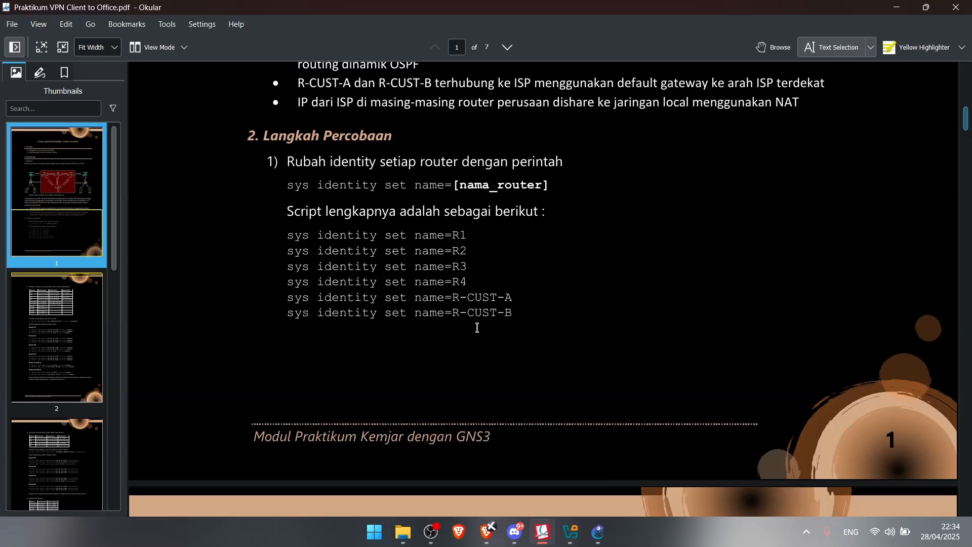
pyautogui.scroll(-1, 477, 328)
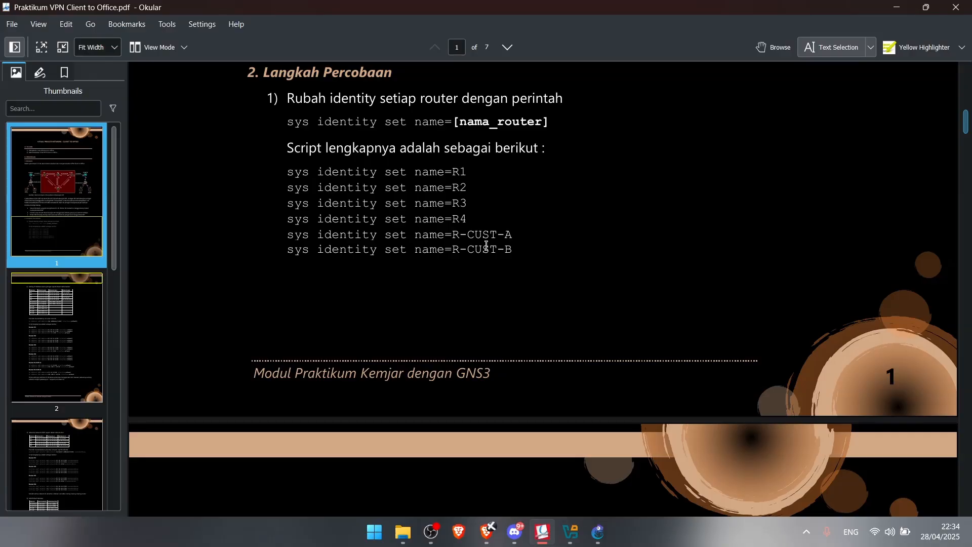
pyautogui.moveTo(469, 169); pyautogui.dragTo(293, 177)
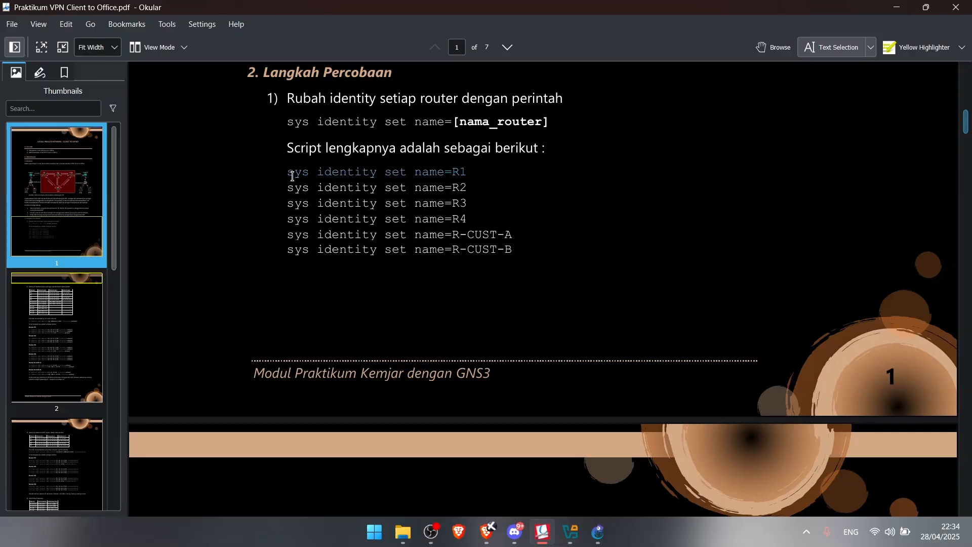
pyautogui.rightClick(293, 175)
pyautogui.click(328, 186)
# Switch back to the GNS3 four-router topology
pyautogui.moveTo(598, 532)
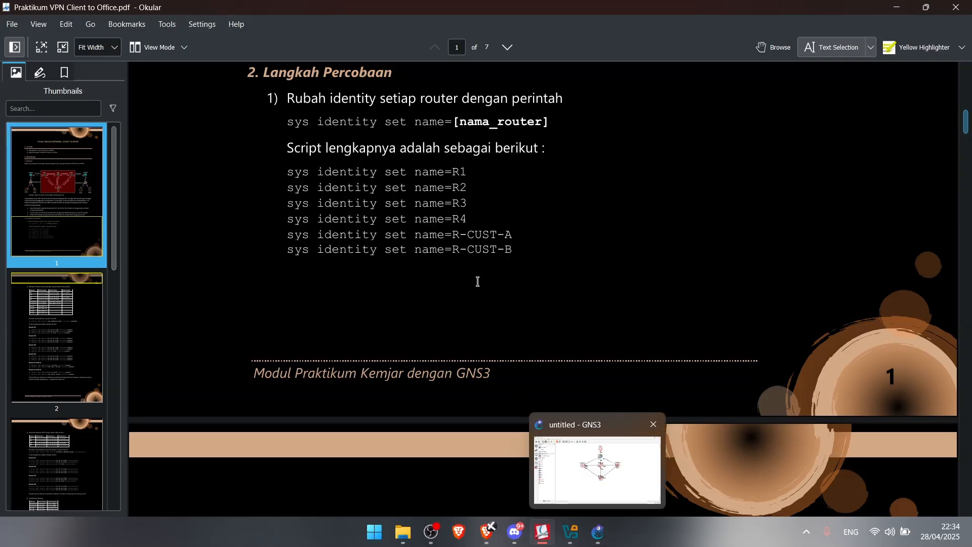
pyautogui.scroll(2, 502, 309)
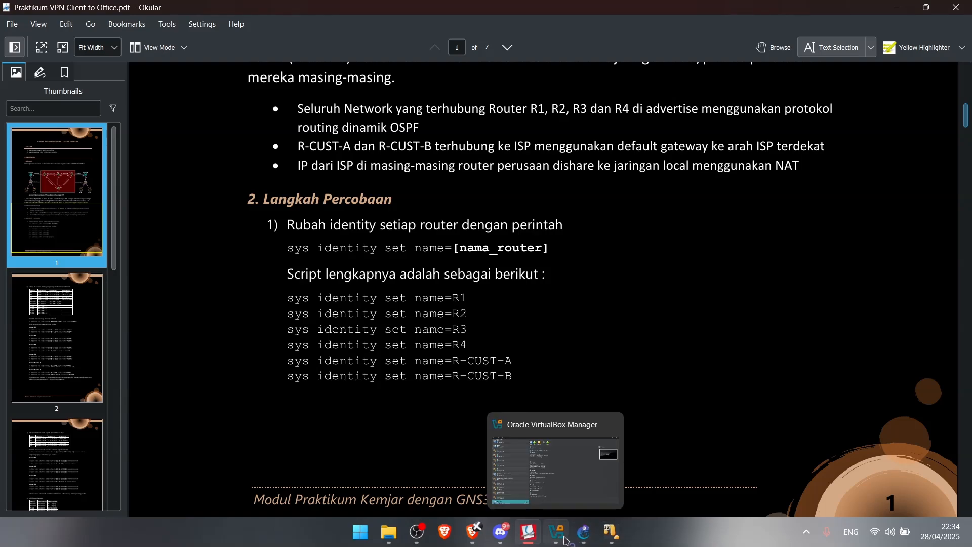
pyautogui.click(580, 540)
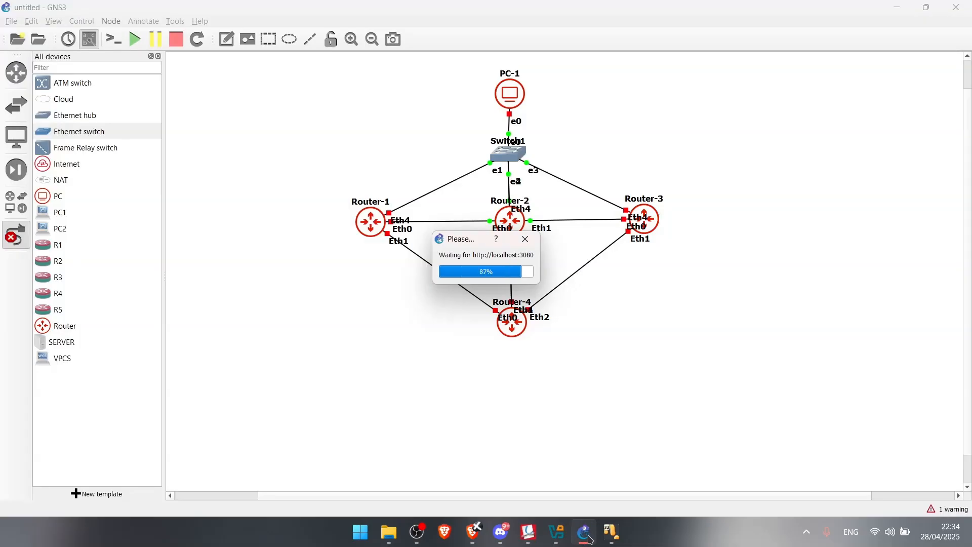
# Bring Router-2's VirtualBox console forward at its MikroTik login prompt
pyautogui.moveTo(605, 544)
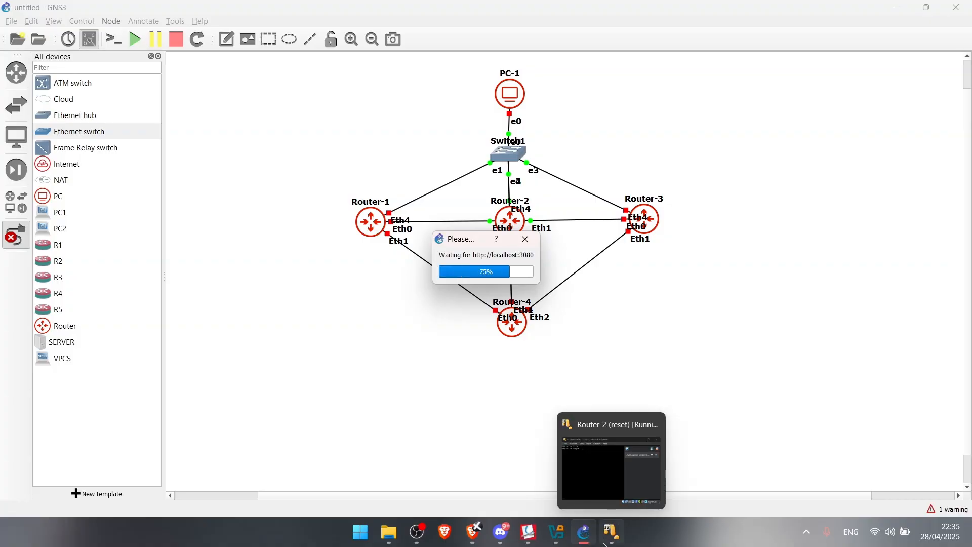
pyautogui.moveTo(624, 496)
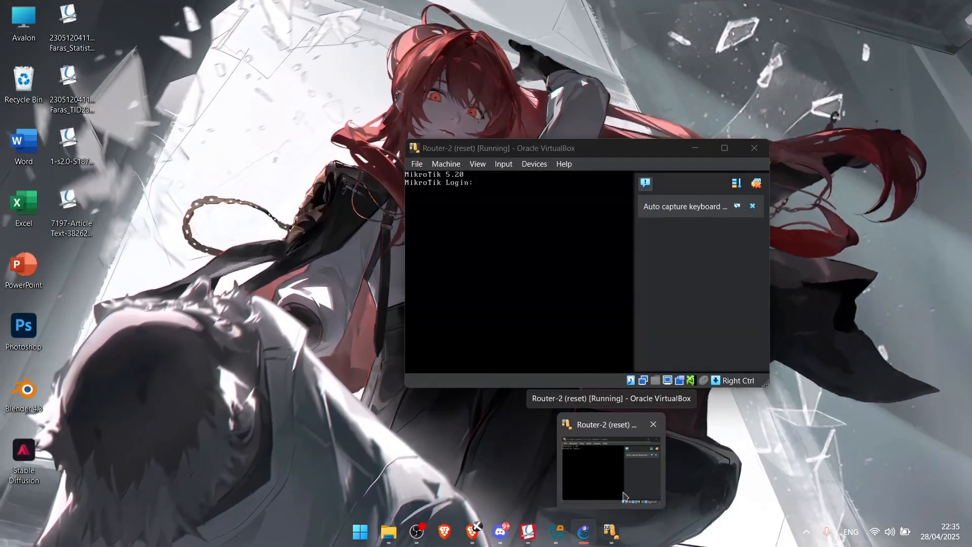
pyautogui.click(601, 472)
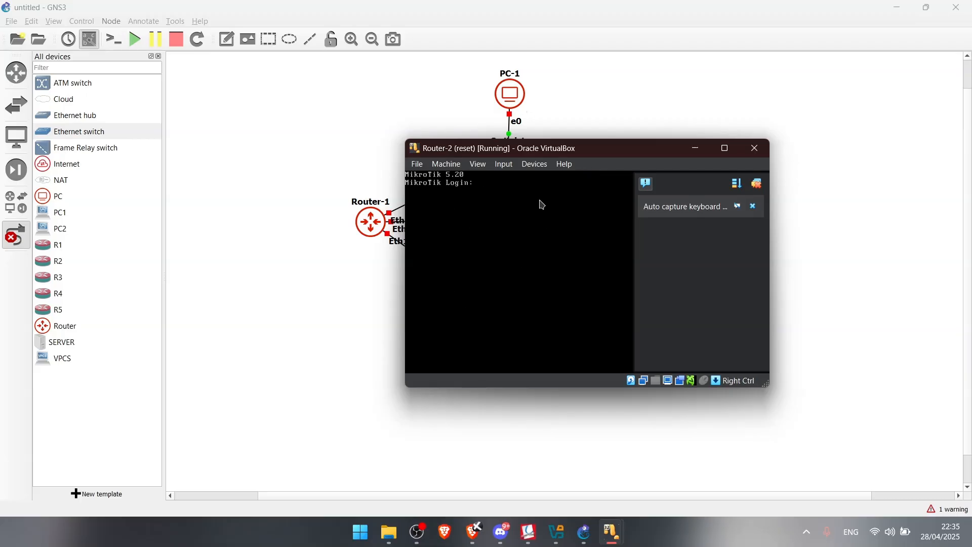
# Log in to Router-2 and run 'sys identity set name=R2' to rename it R2
pyautogui.press('Return')
pyautogui.press('Return')
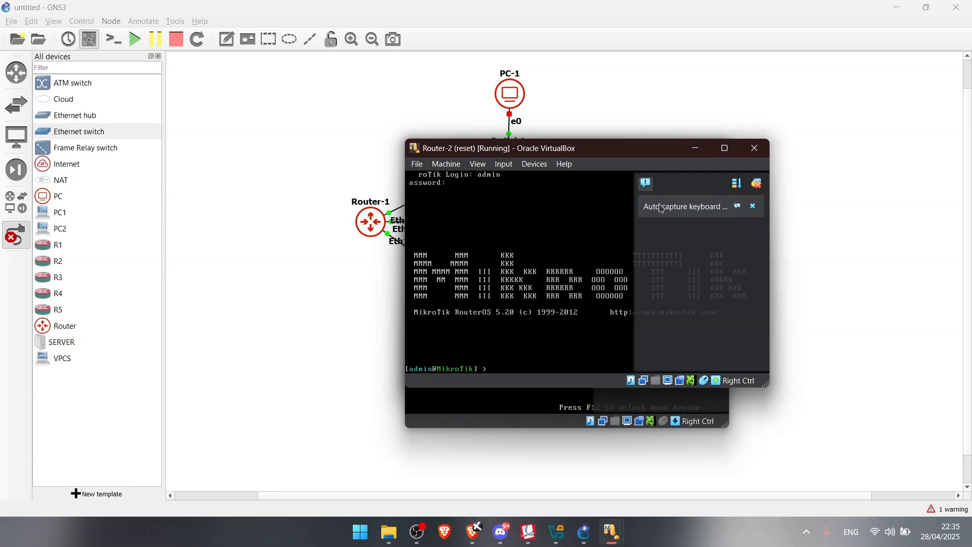
pyautogui.click(757, 184)
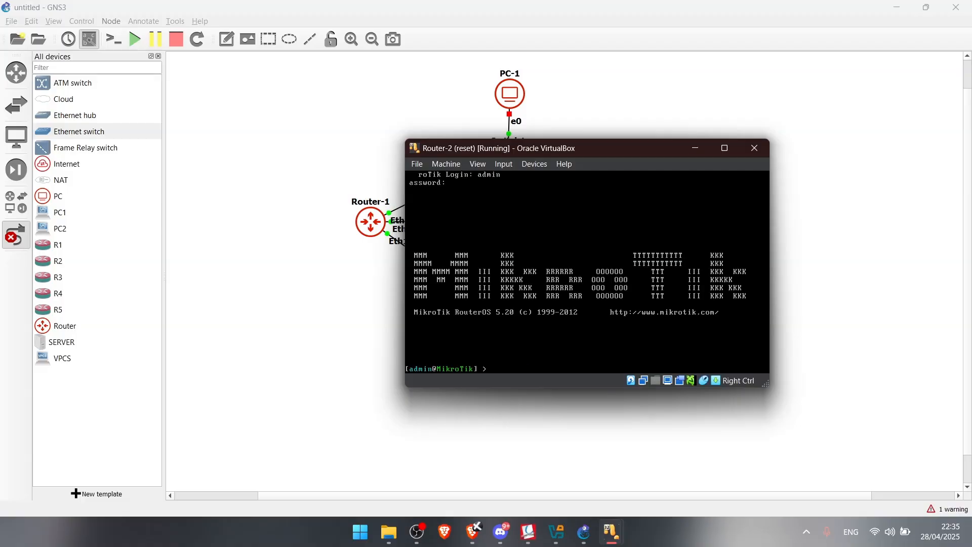
pyautogui.moveTo(528, 532)
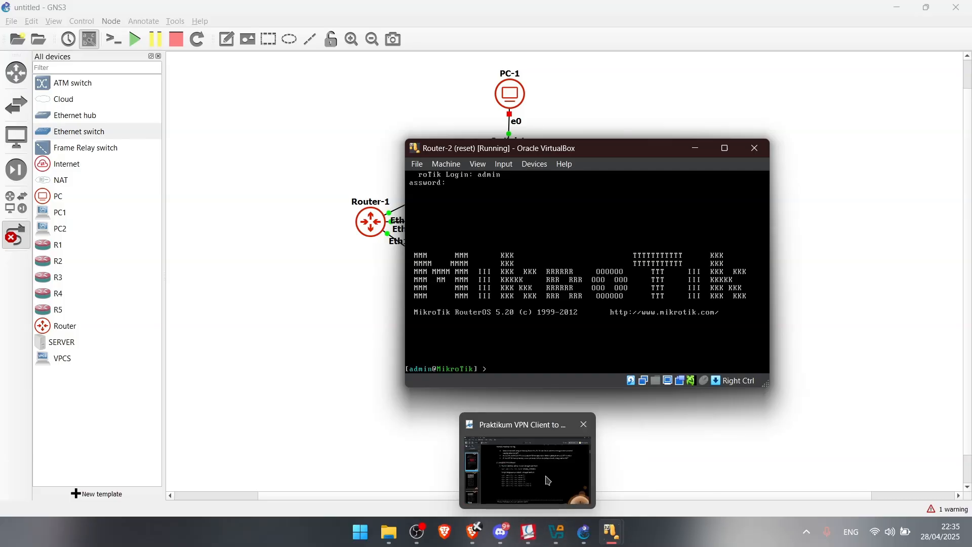
pyautogui.moveTo(547, 481)
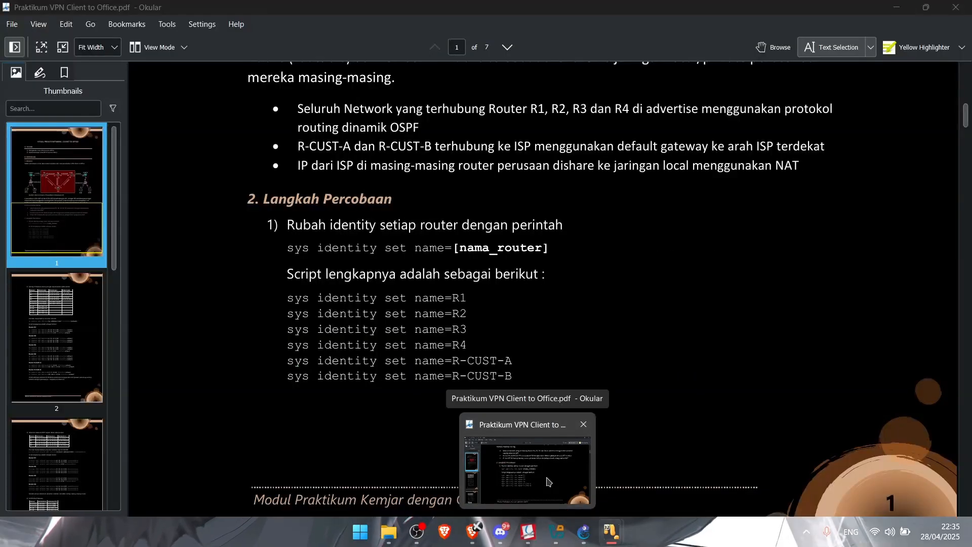
pyautogui.write('ystem s')
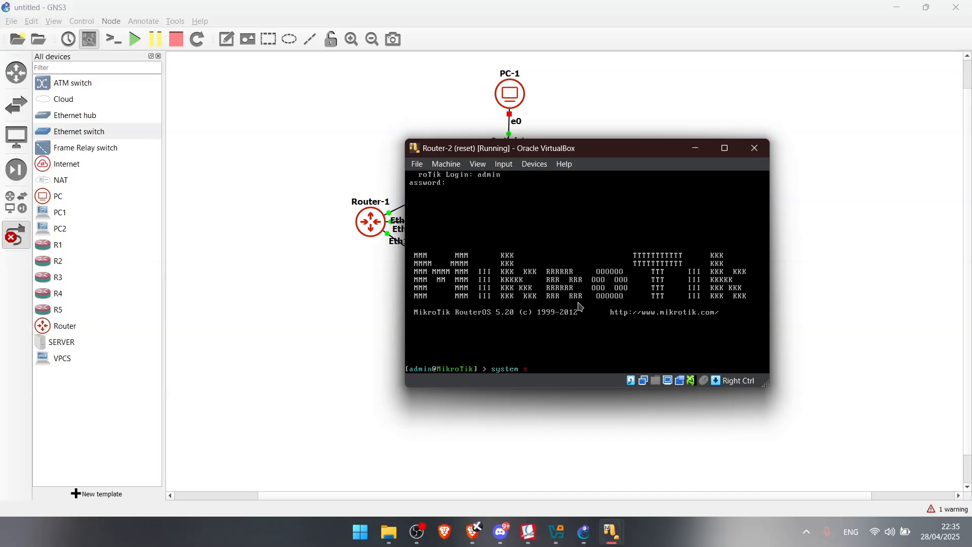
pyautogui.press('BackSpace')
pyautogui.press('BackSpace')
pyautogui.press('BackSpace')
pyautogui.press('BackSpace')
pyautogui.press('BackSpace')
pyautogui.write(' identity dentity')
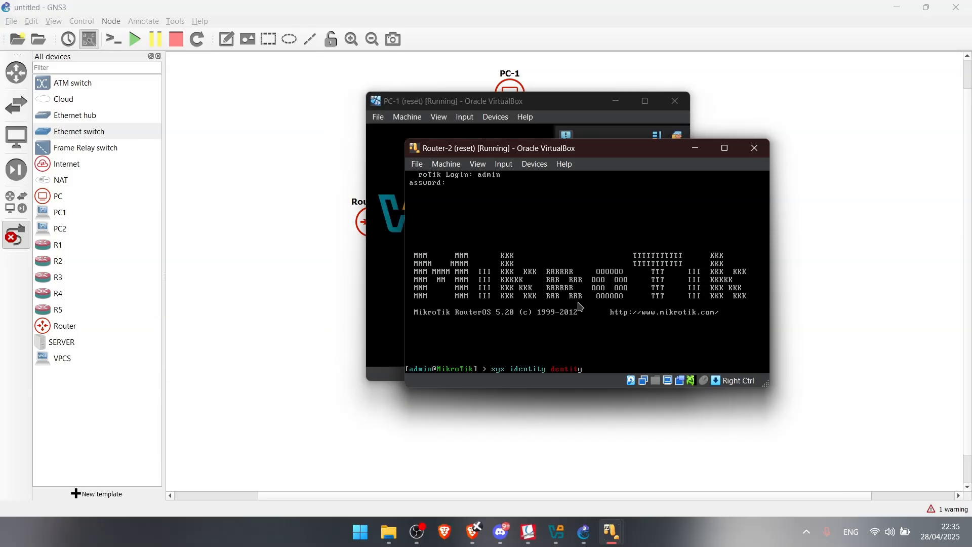
pyautogui.write(' set name=')
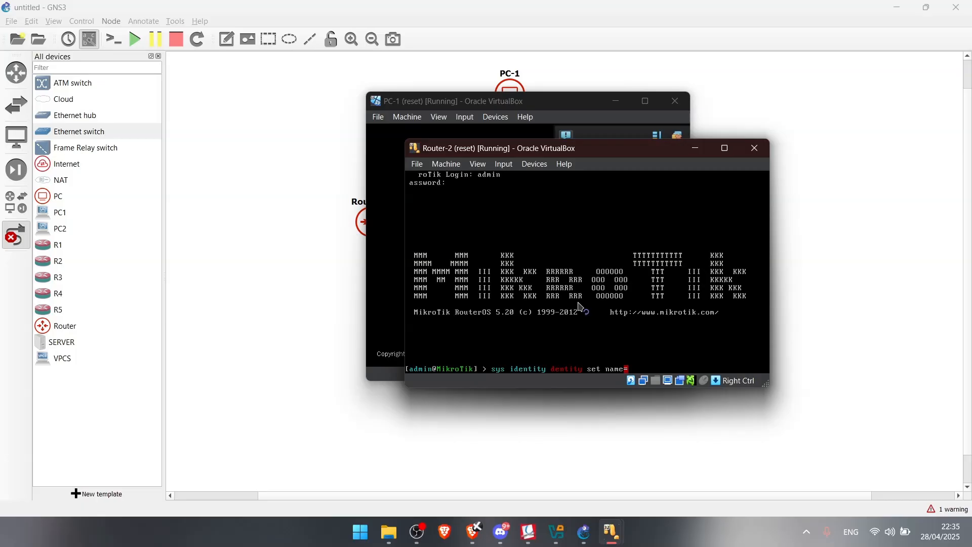
pyautogui.press('Left')
pyautogui.press('Left')
pyautogui.press('Left')
pyautogui.press('Left')
pyautogui.press('Left')
pyautogui.press('Left')
pyautogui.press('Left')
pyautogui.press('Left')
pyautogui.press('Left')
pyautogui.press('Left')
pyautogui.press('BackSpace')
pyautogui.press('BackSpace')
pyautogui.press('BackSpace')
pyautogui.press('BackSpace')
pyautogui.press('BackSpace')
pyautogui.press('BackSpace')
pyautogui.press('BackSpace')
pyautogui.press('BackSpace')
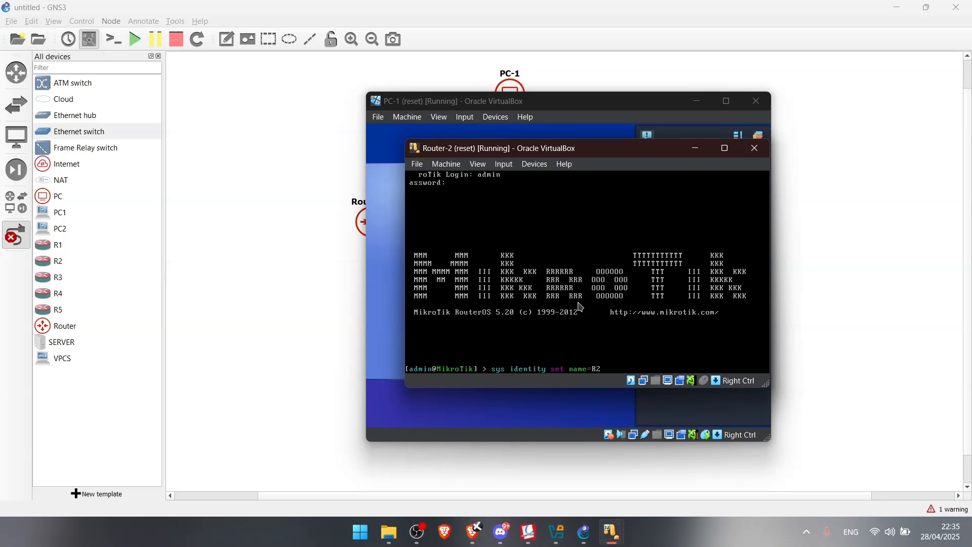
pyautogui.press('Return')
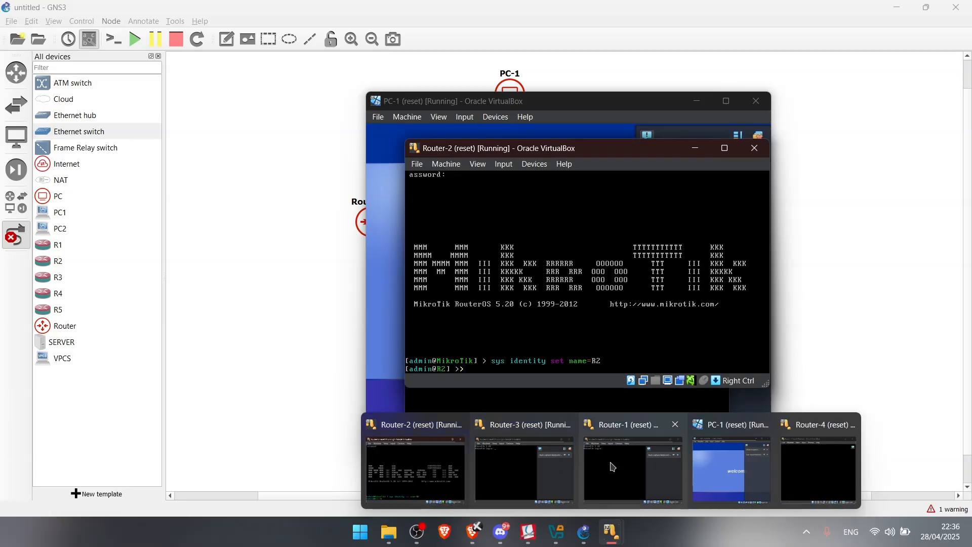
# Log in to Router-1 and set its system identity to R1
pyautogui.click(638, 469)
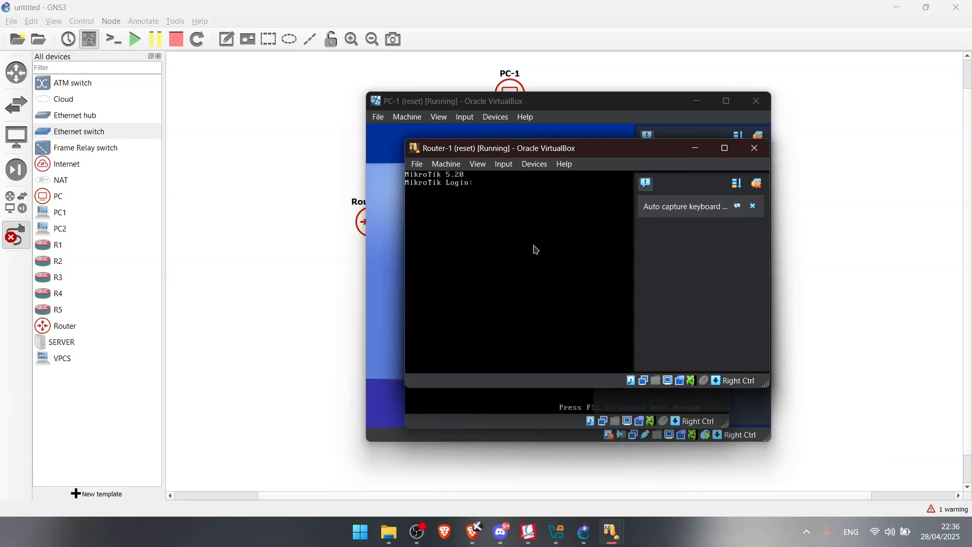
pyautogui.press('Return')
pyautogui.press('Return')
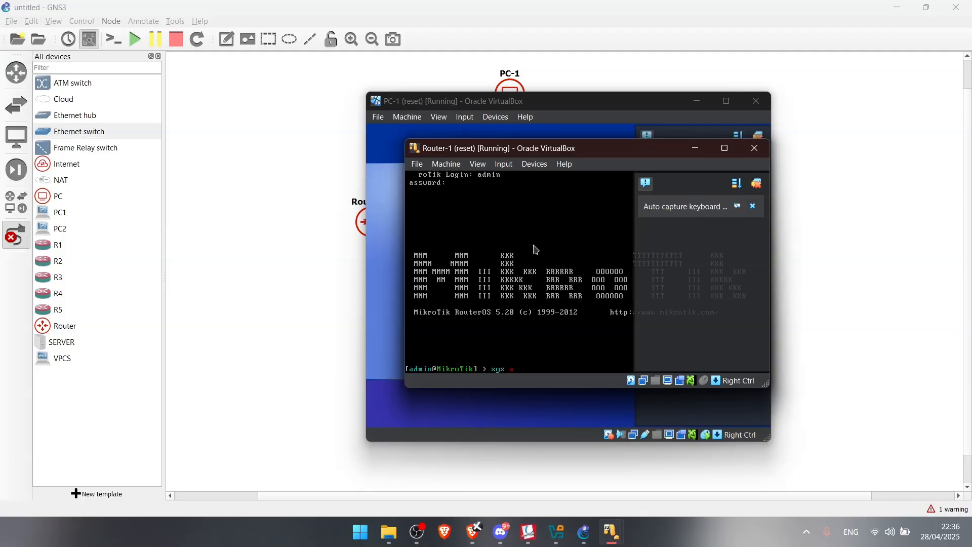
pyautogui.write('identity set name=R1')
pyautogui.press('Return')
# Log in to Router-3 as admin and set its system identity to R3
pyautogui.moveTo(612, 533)
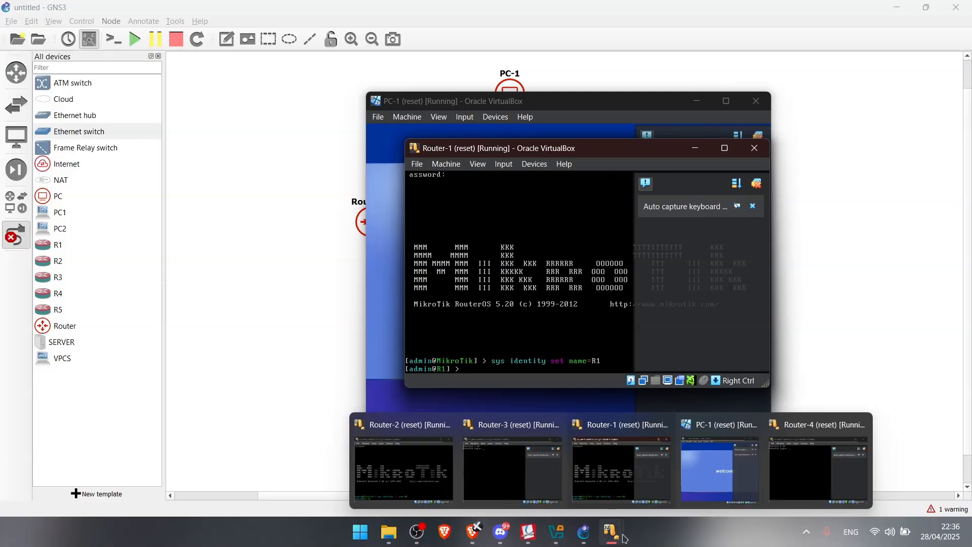
pyautogui.click(498, 466)
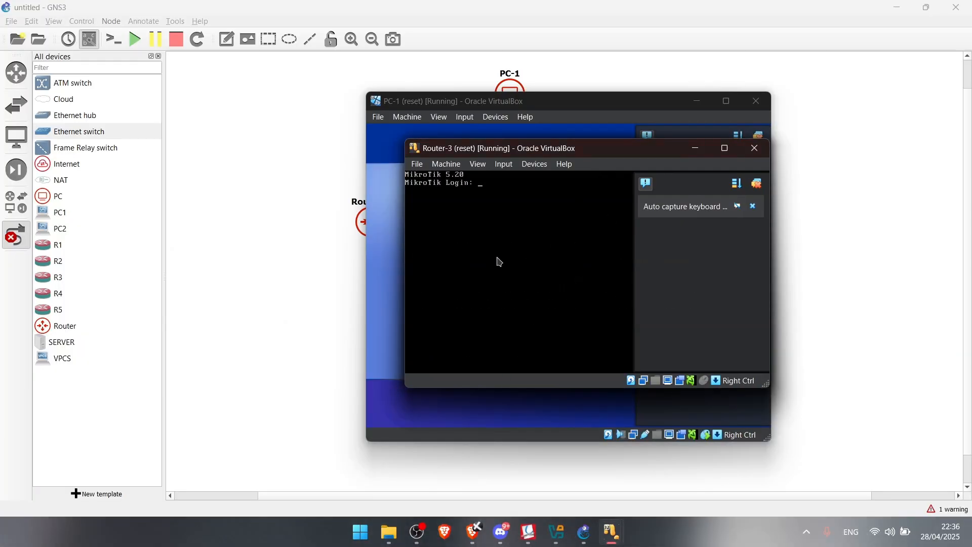
pyautogui.write('admin')
pyautogui.press('Return')
pyautogui.press('Return')
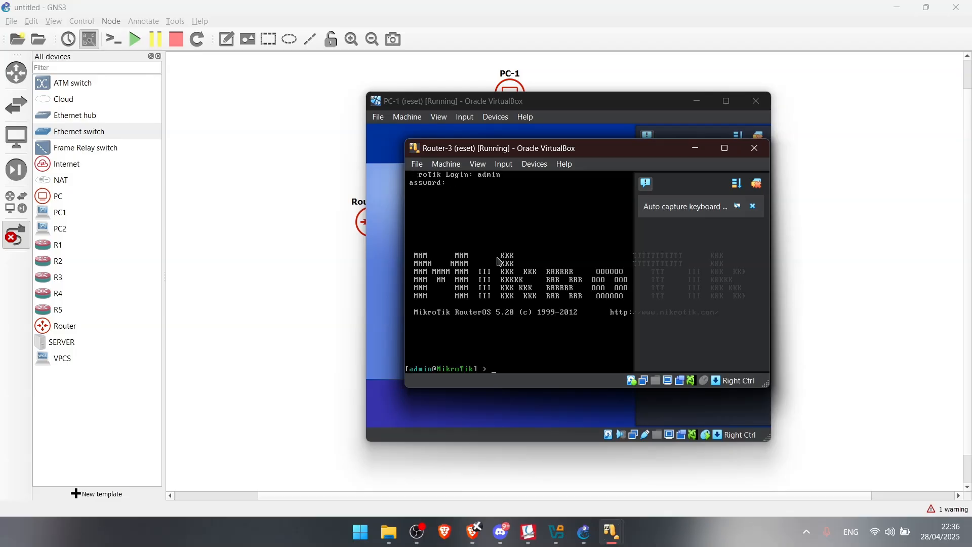
pyautogui.write('sys identit')
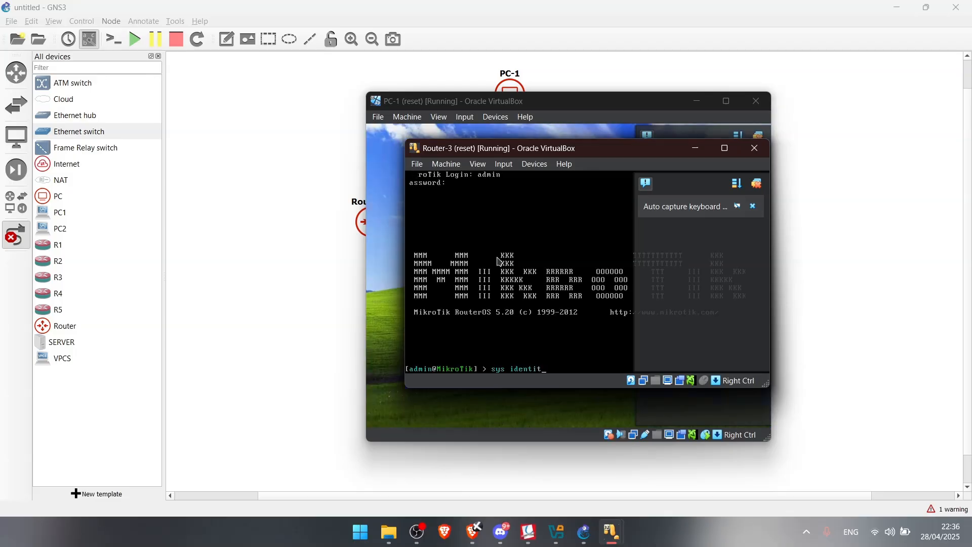
pyautogui.write('y set name=R3')
pyautogui.press('Return')
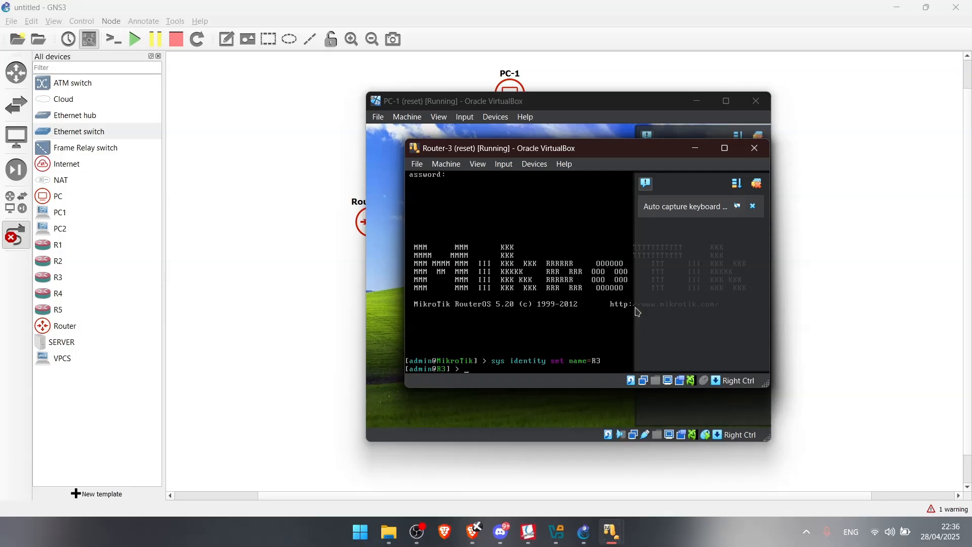
# Log in to Router-4 as admin and set its system identity to R4
pyautogui.moveTo(612, 532)
pyautogui.click(818, 469)
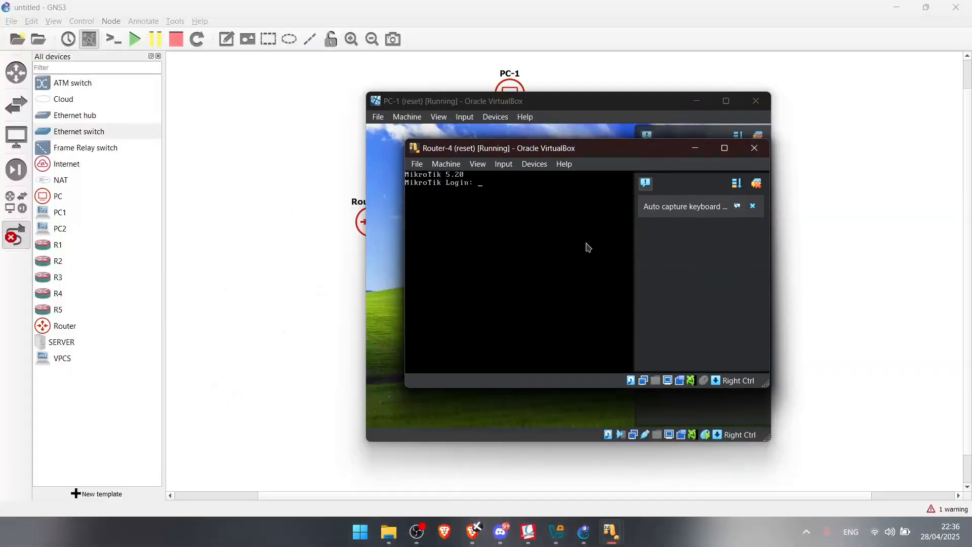
pyautogui.write('admin')
pyautogui.press('Return')
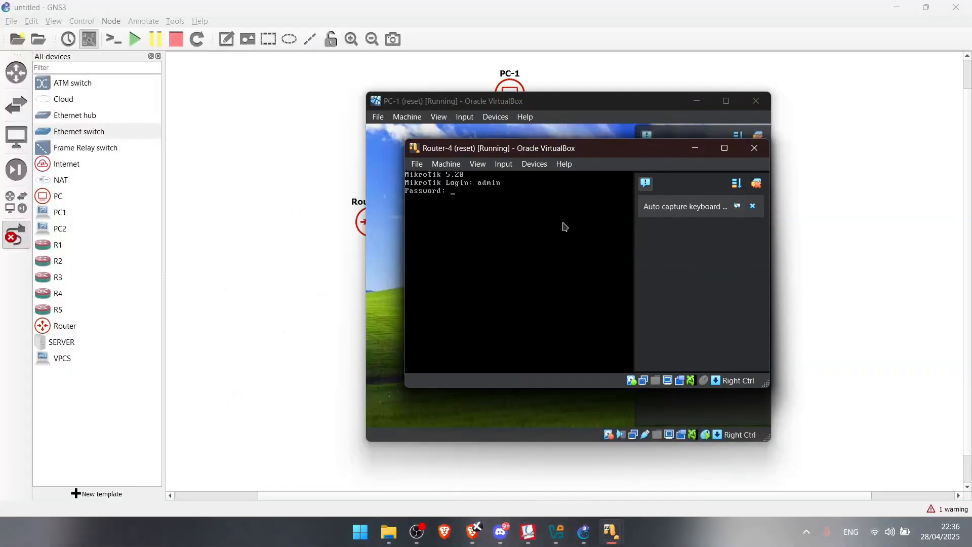
pyautogui.press('Return')
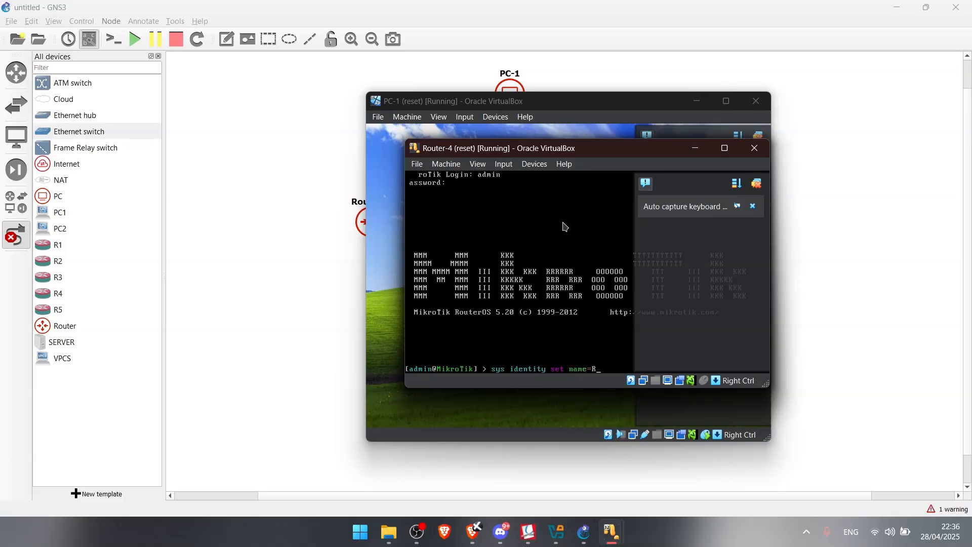
pyautogui.press('Return')
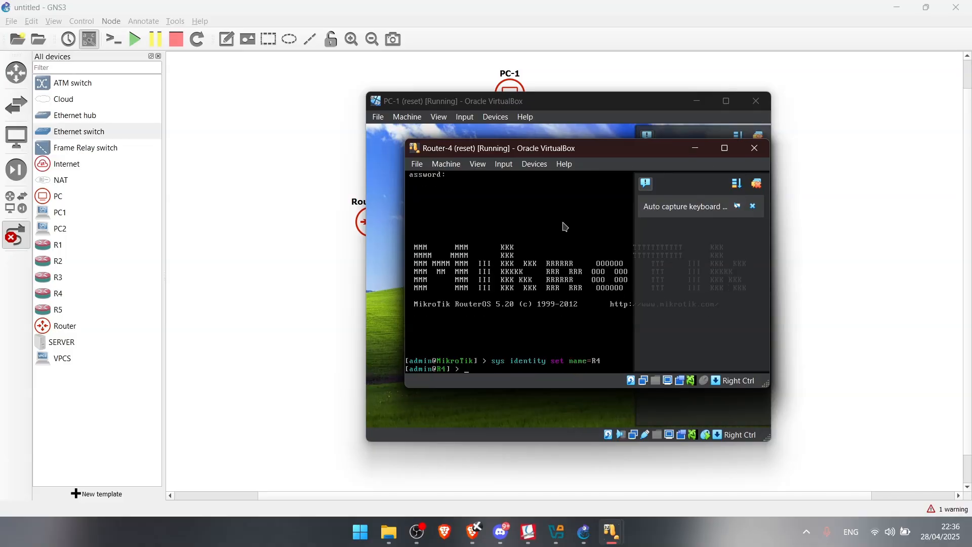
pyautogui.click(529, 532)
# Scroll the handout to the page 2 IP address table, then bring the PC-1 machine forward
pyautogui.scroll(-3, 500, 344)
pyautogui.scroll(-4, 500, 343)
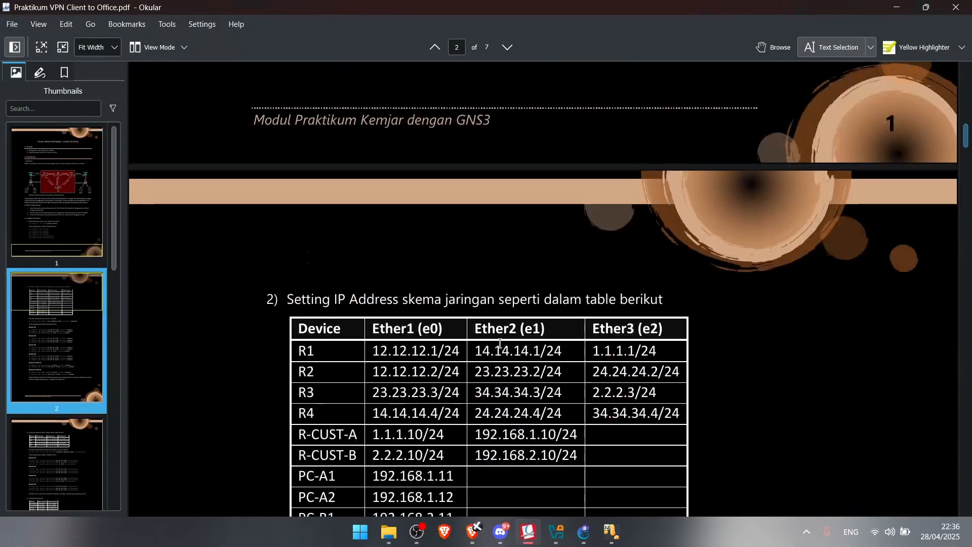
pyautogui.scroll(-2, 501, 334)
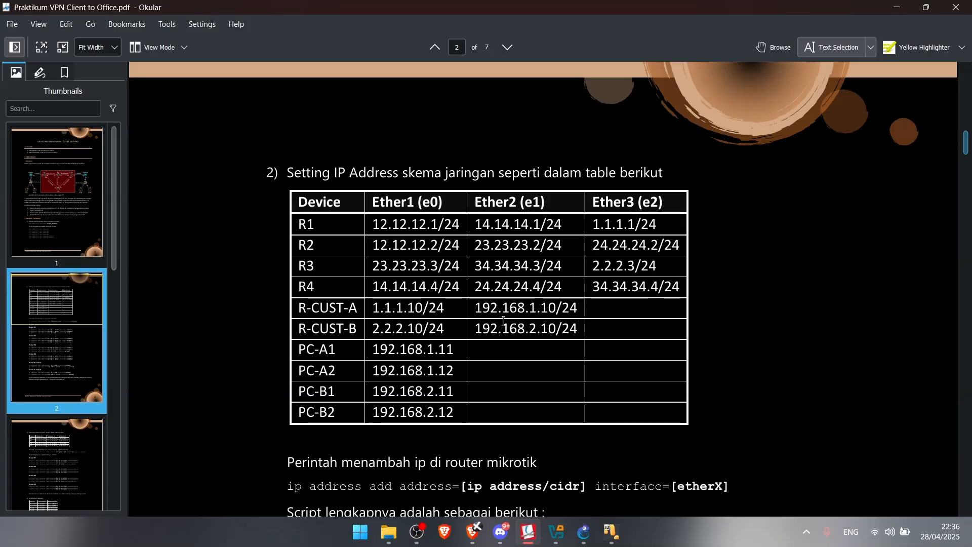
pyautogui.scroll(-1, 504, 325)
pyautogui.scroll(2, 504, 319)
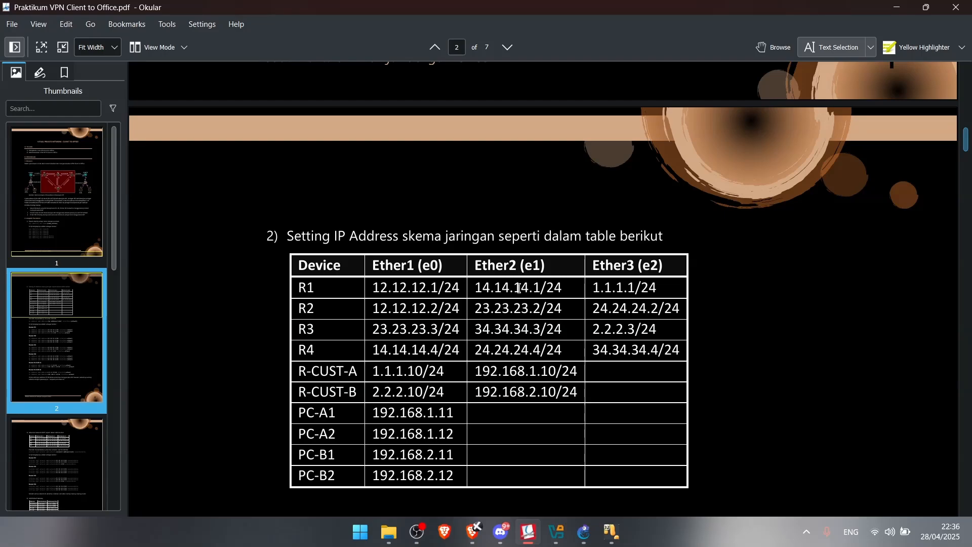
pyautogui.moveTo(611, 532)
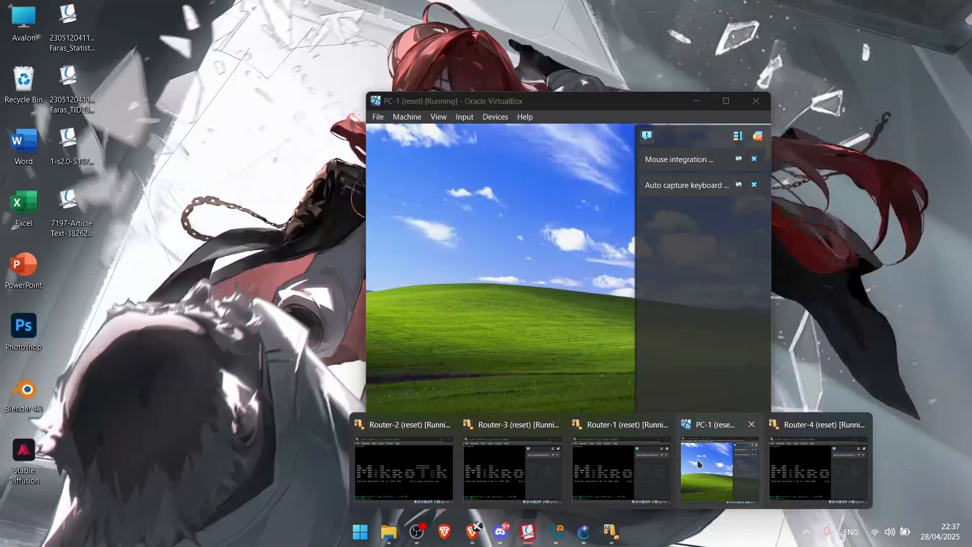
pyautogui.click(697, 460)
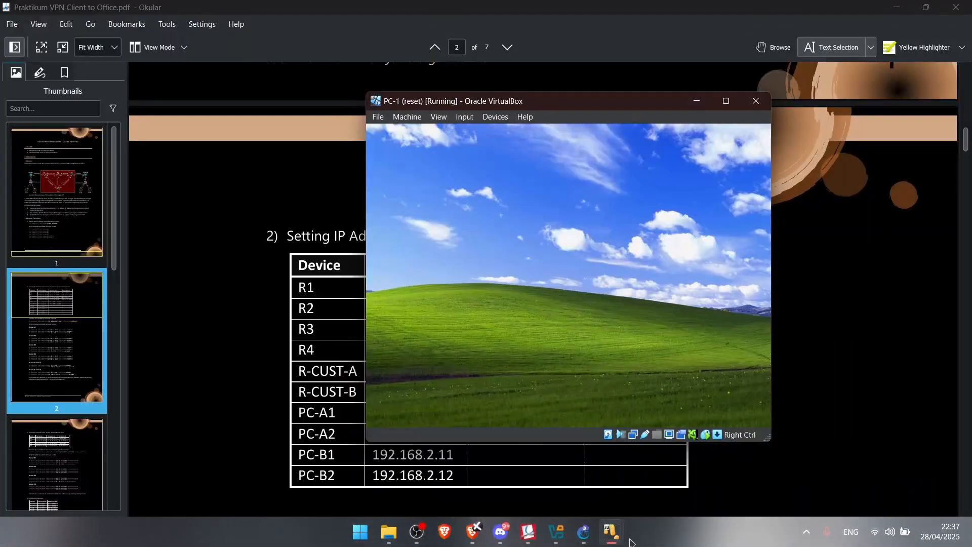
# Move the PC-1 window aside, refresh its desktop and dismiss the notification balloons
pyautogui.moveTo(495, 101); pyautogui.dragTo(661, 98)
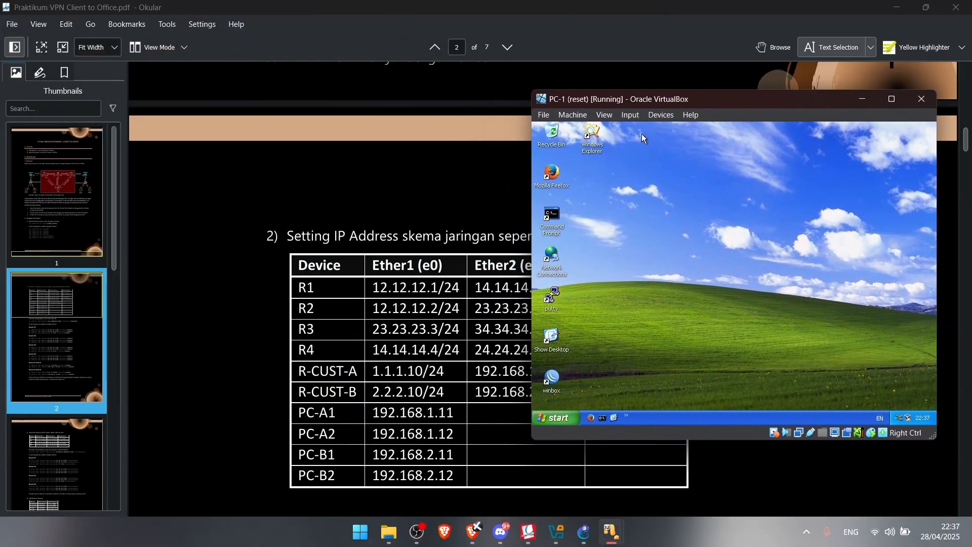
pyautogui.rightClick(749, 225)
pyautogui.click(760, 239)
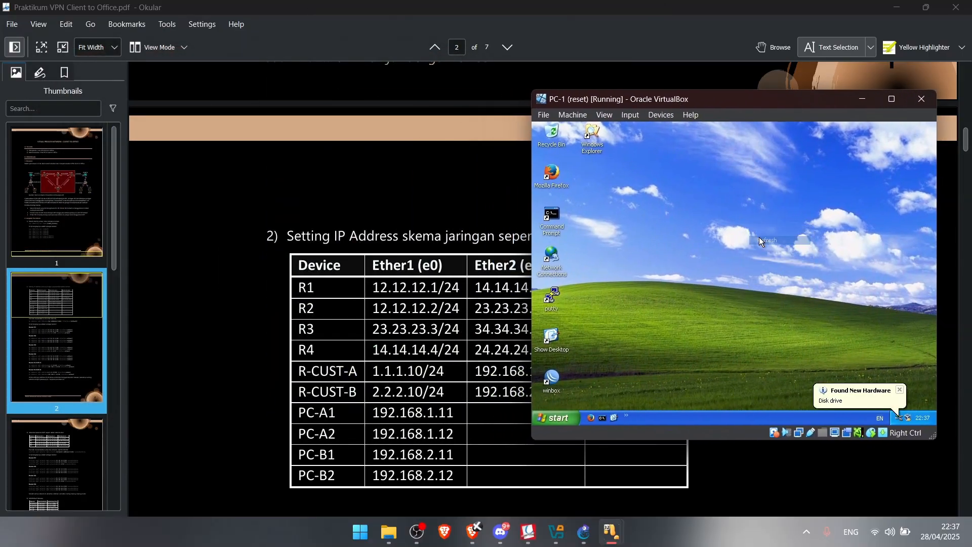
pyautogui.rightClick(759, 237)
pyautogui.click(766, 251)
pyautogui.click(901, 387)
pyautogui.rightClick(713, 247)
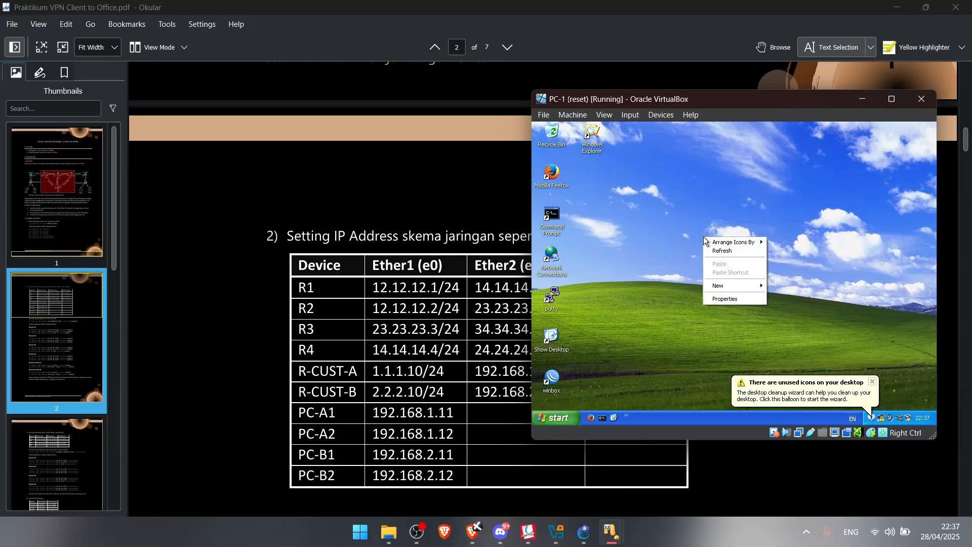
pyautogui.click(739, 262)
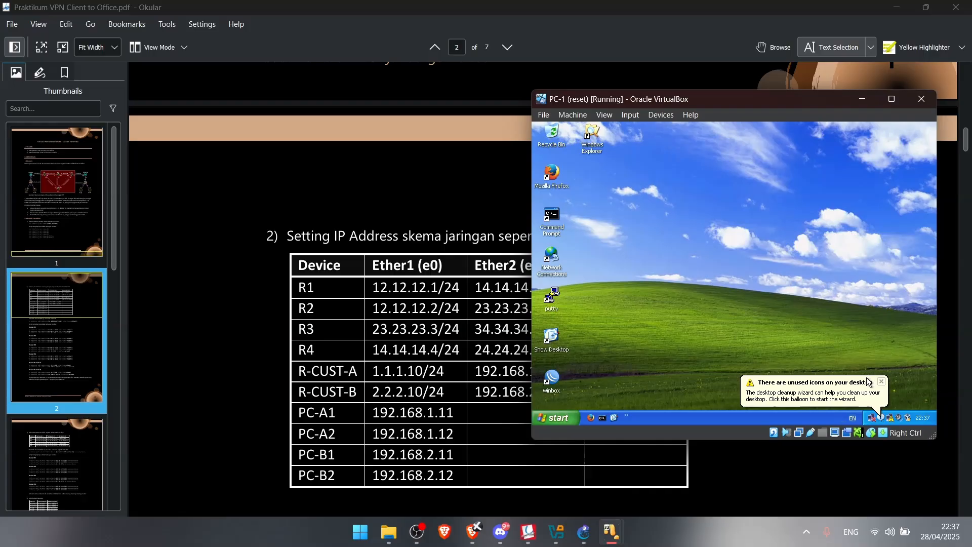
pyautogui.click(881, 382)
pyautogui.rightClick(735, 245)
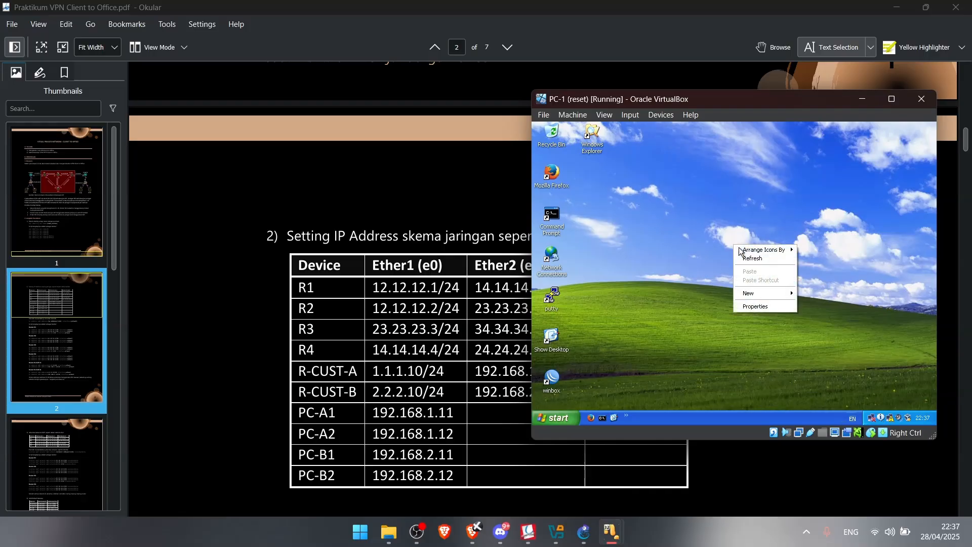
pyautogui.click(741, 258)
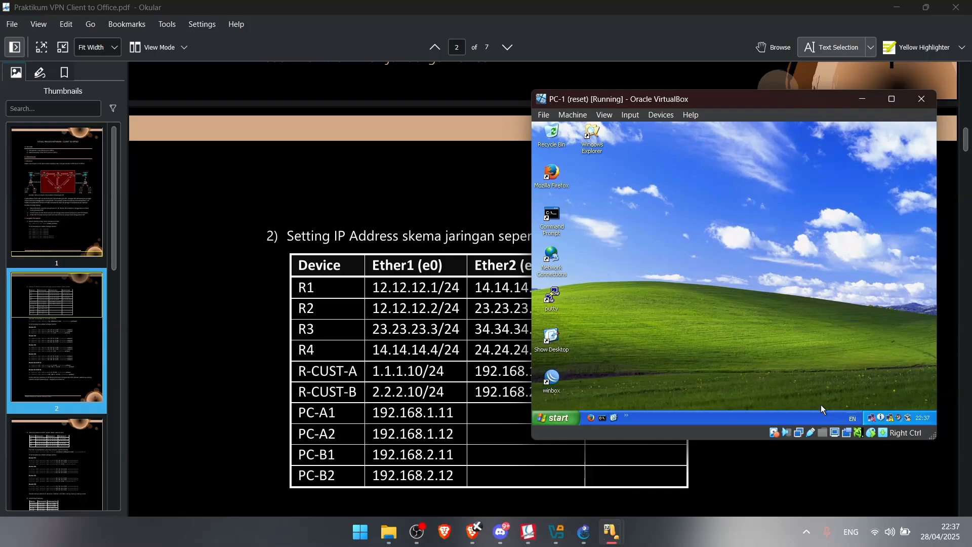
pyautogui.doubleClick(872, 418)
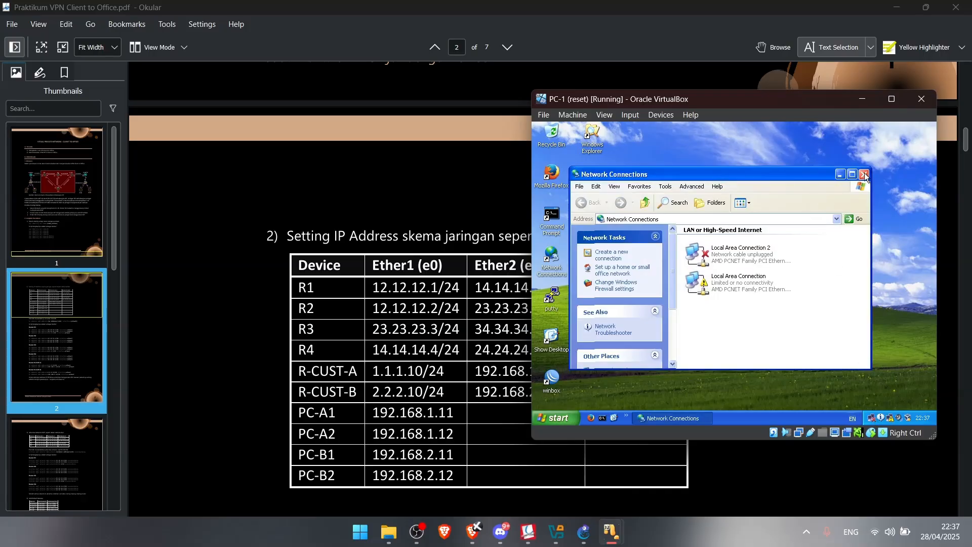
pyautogui.click(864, 173)
# Launch WinBox on PC-1 and connect to router R1
pyautogui.doubleClick(553, 383)
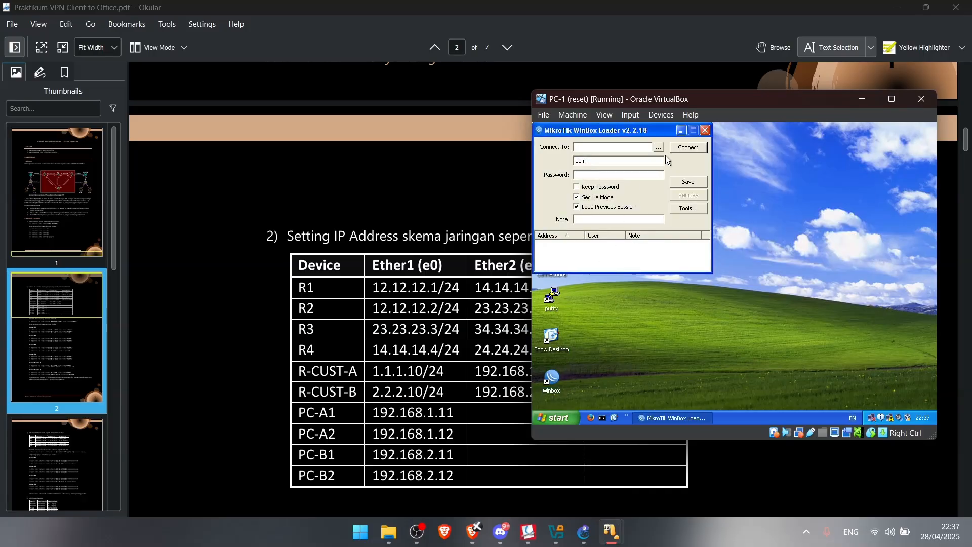
pyautogui.click(659, 147)
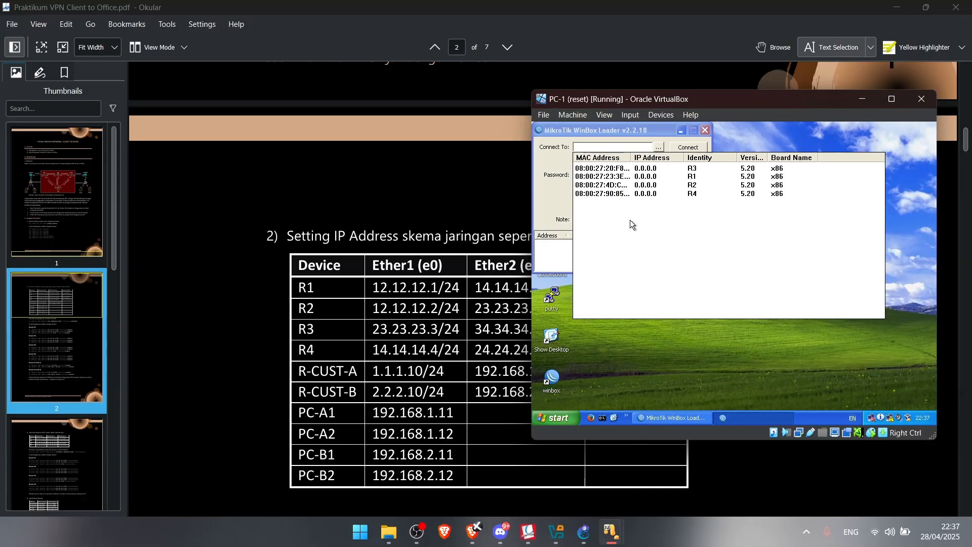
pyautogui.click(601, 176)
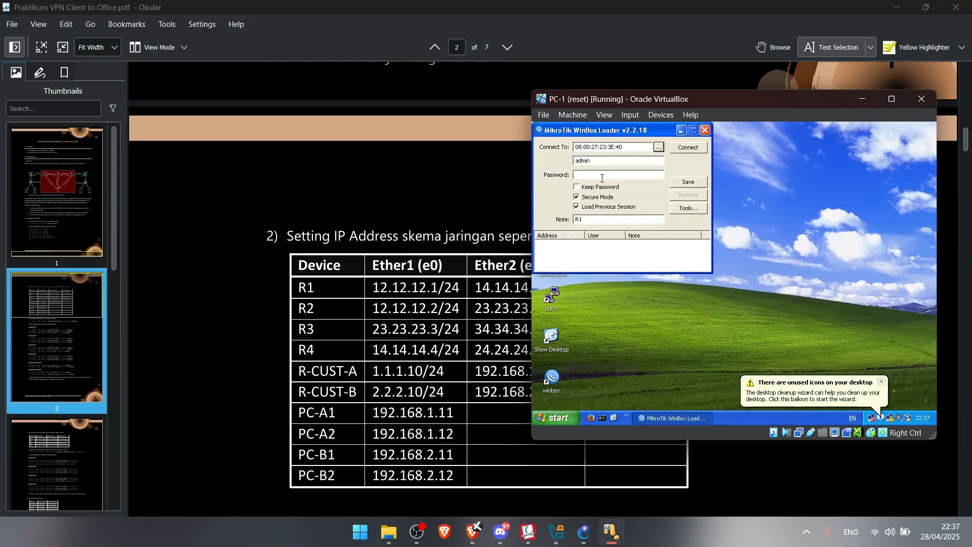
pyautogui.click(684, 148)
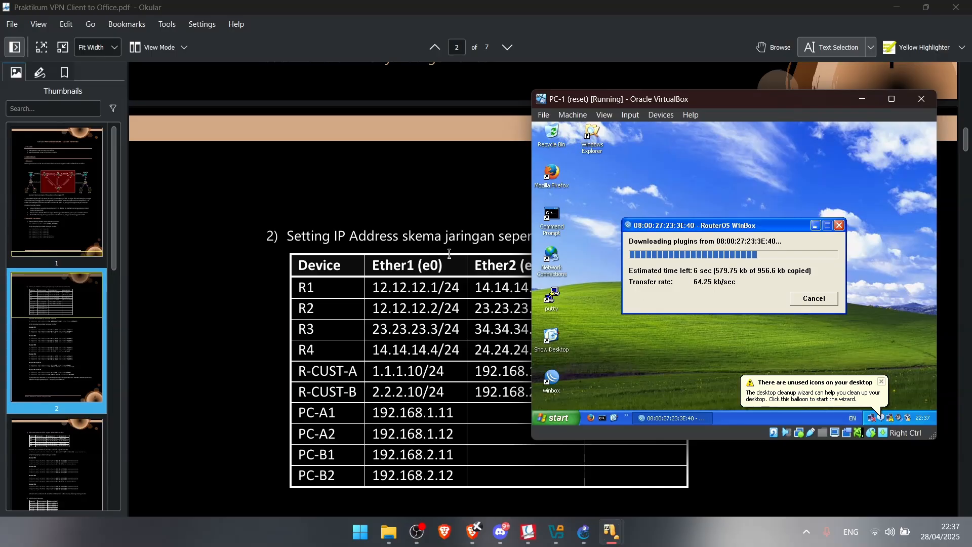
pyautogui.click(883, 383)
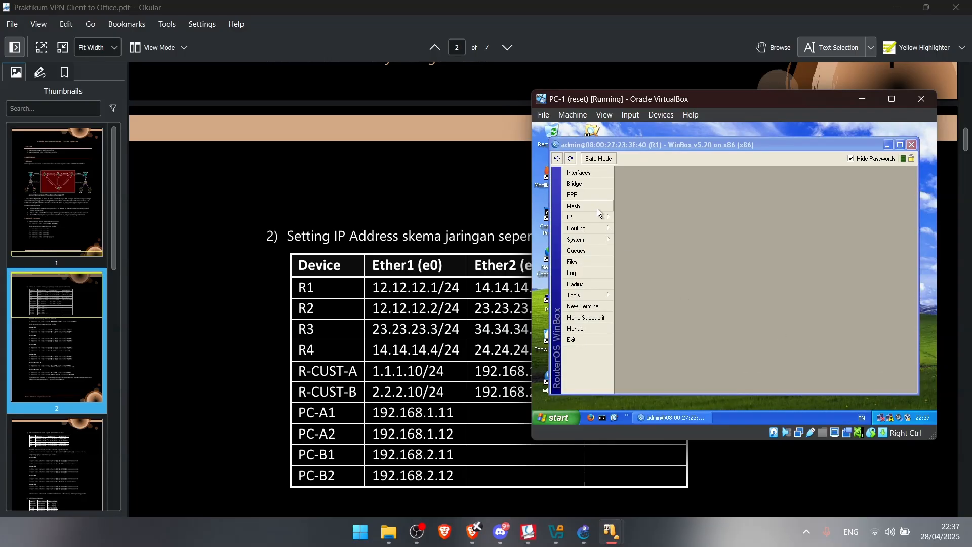
# In R1's IP address list, add 12.12.12.1/24 on ether1 and 14.14.14.1/24 on ether2
pyautogui.moveTo(640, 108); pyautogui.dragTo(553, 138)
pyautogui.scroll(-5, 447, 205)
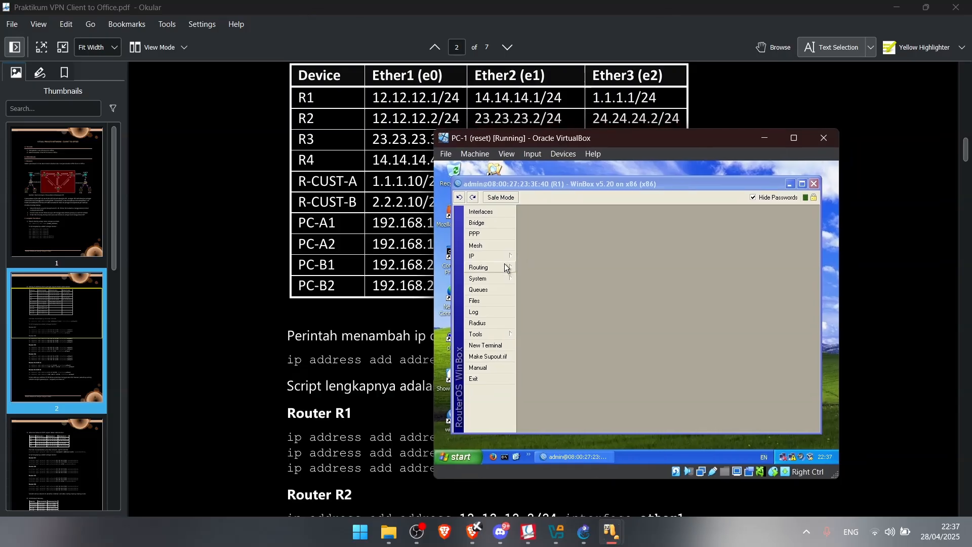
pyautogui.click(506, 257)
pyautogui.click(556, 231)
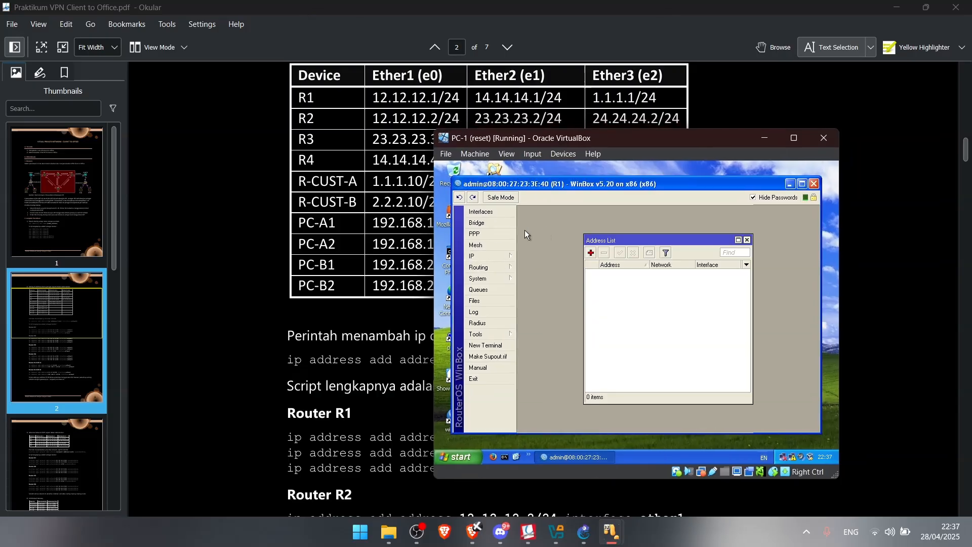
pyautogui.click(591, 252)
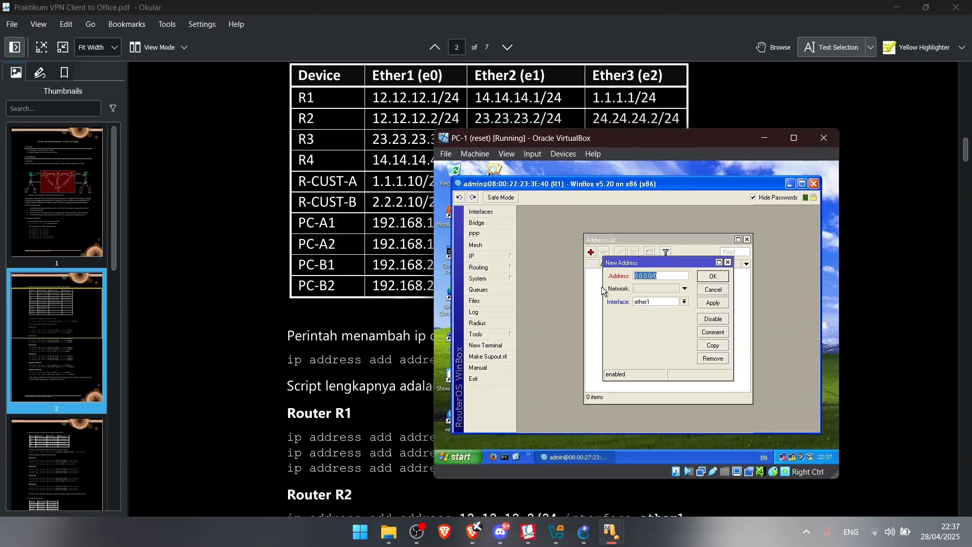
pyautogui.write('12.12')
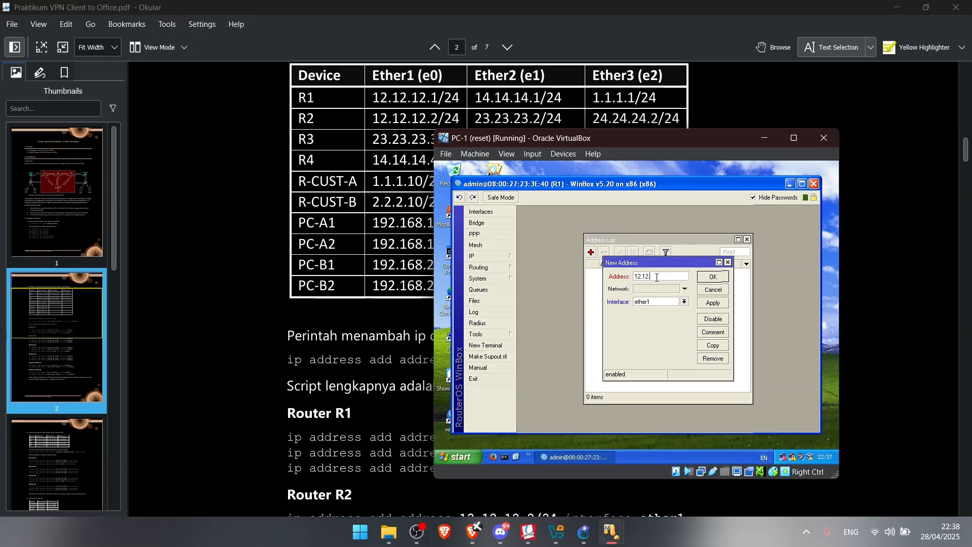
pyautogui.write('.12.1/24')
pyautogui.click(713, 277)
pyautogui.click(591, 252)
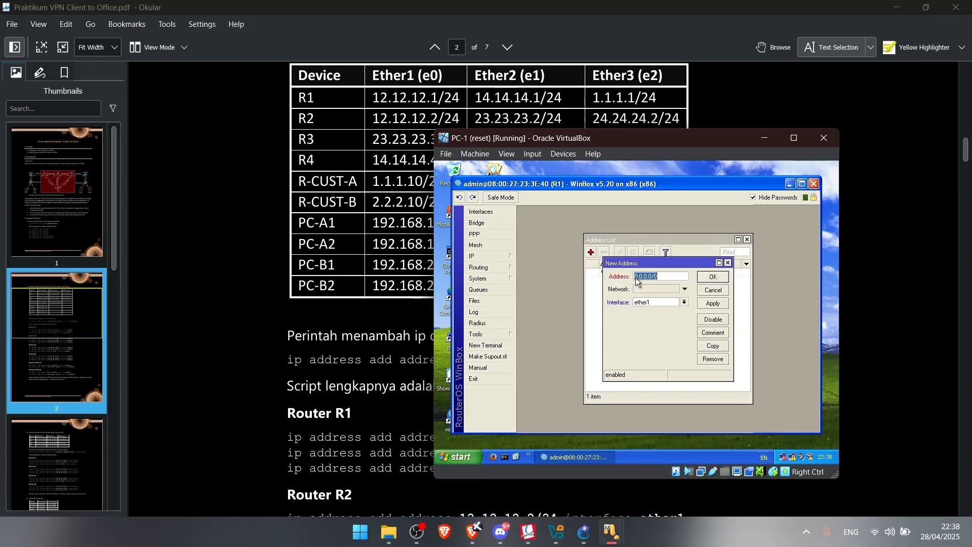
pyautogui.write('14.1')
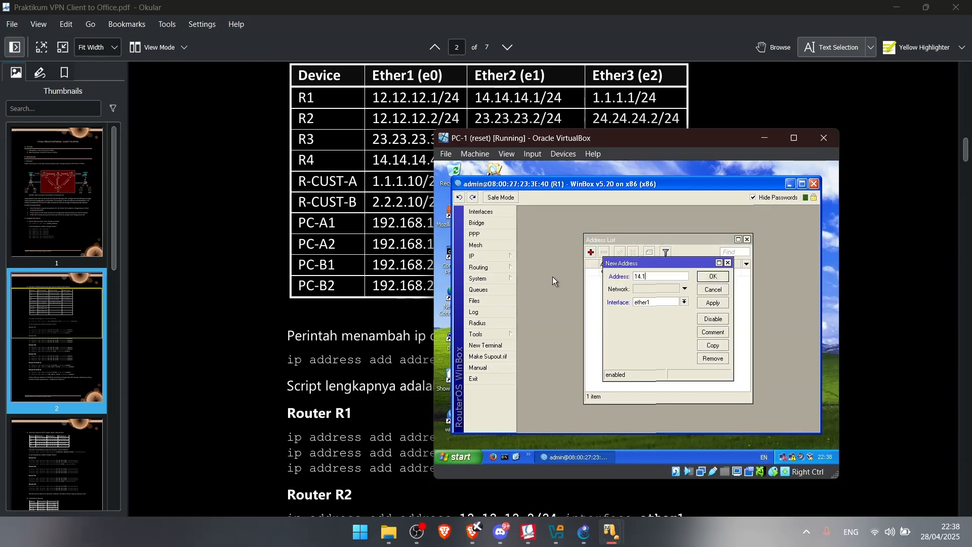
pyautogui.write('4.14.1/24')
pyautogui.click(684, 302)
pyautogui.click(658, 315)
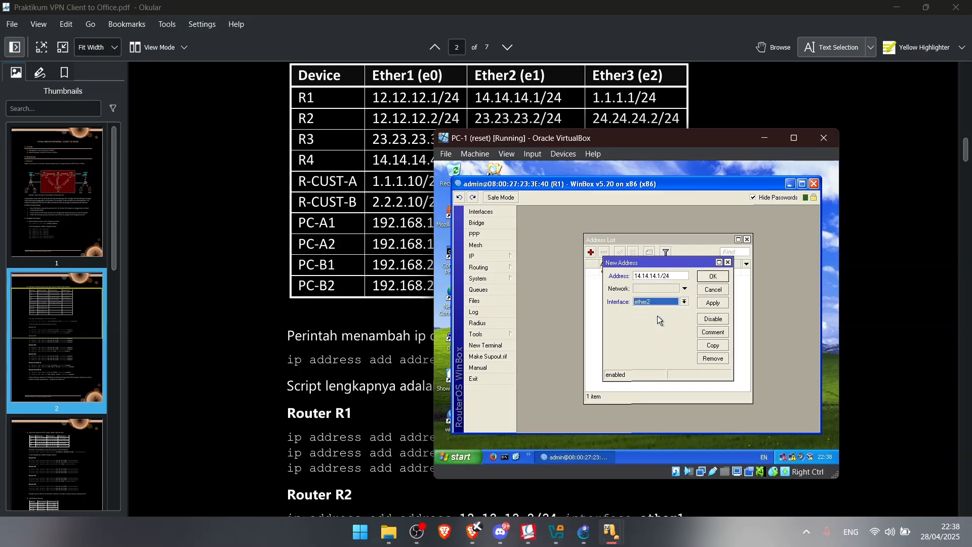
pyautogui.click(721, 280)
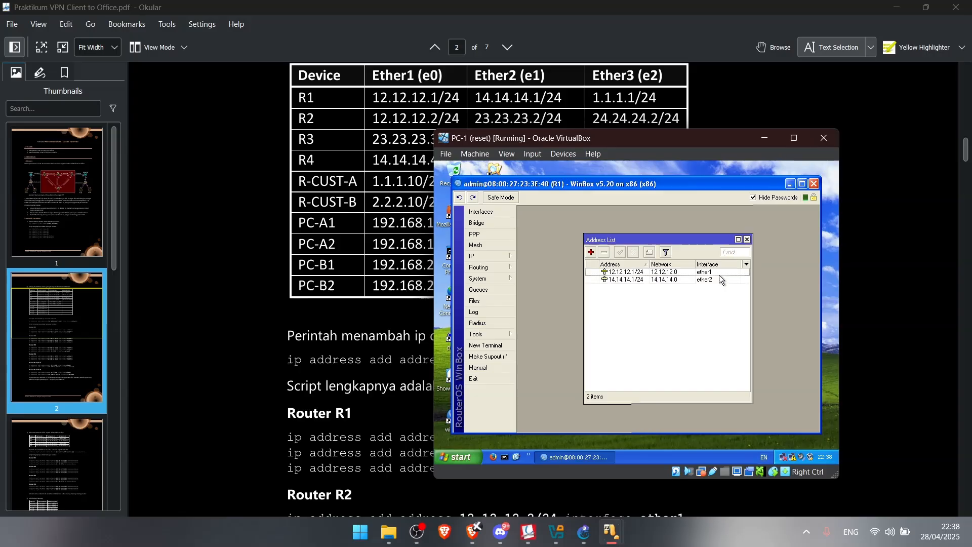
# Add 1.1.1.1/24 on ether3 and minimize R1's WinBox session
pyautogui.click(591, 252)
pyautogui.write('1')
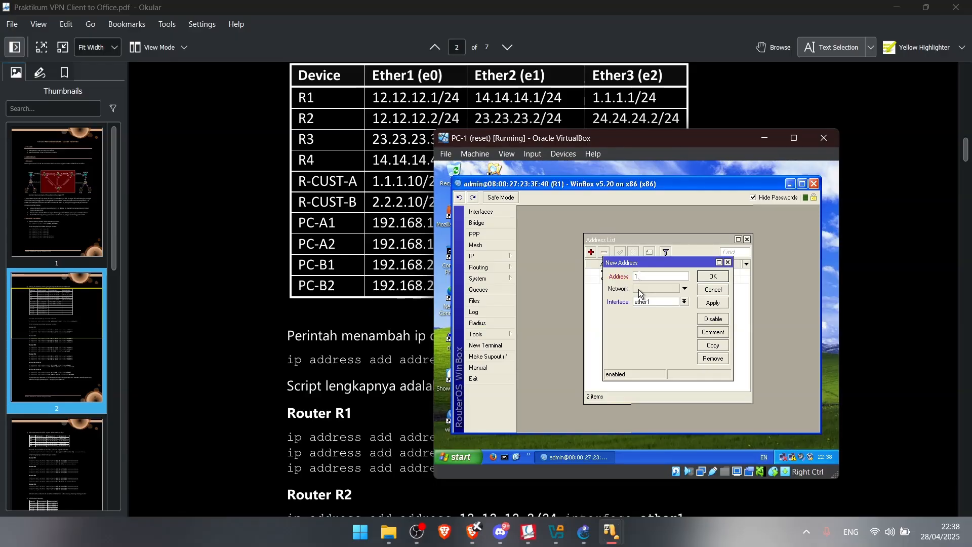
pyautogui.write('.1.1.1/24')
pyautogui.click(684, 302)
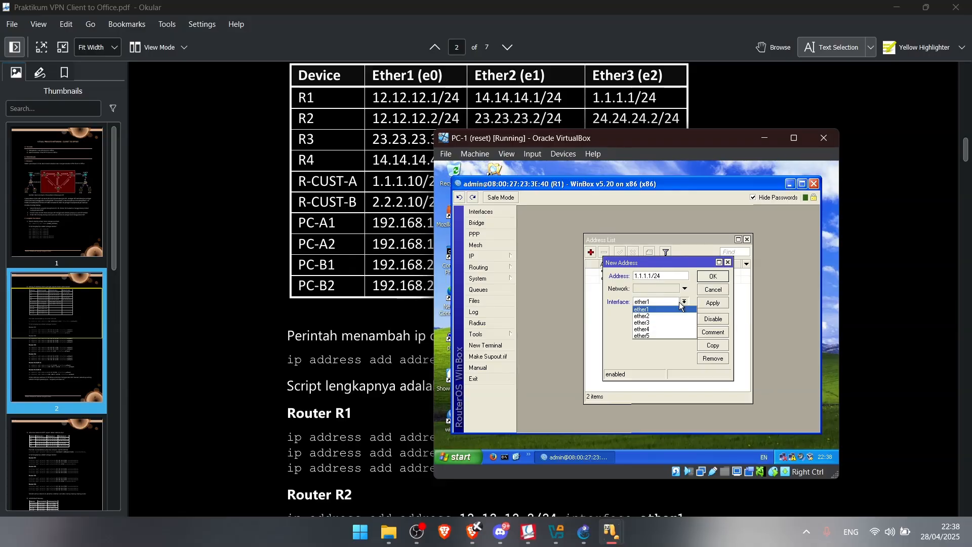
pyautogui.click(658, 321)
pyautogui.click(711, 302)
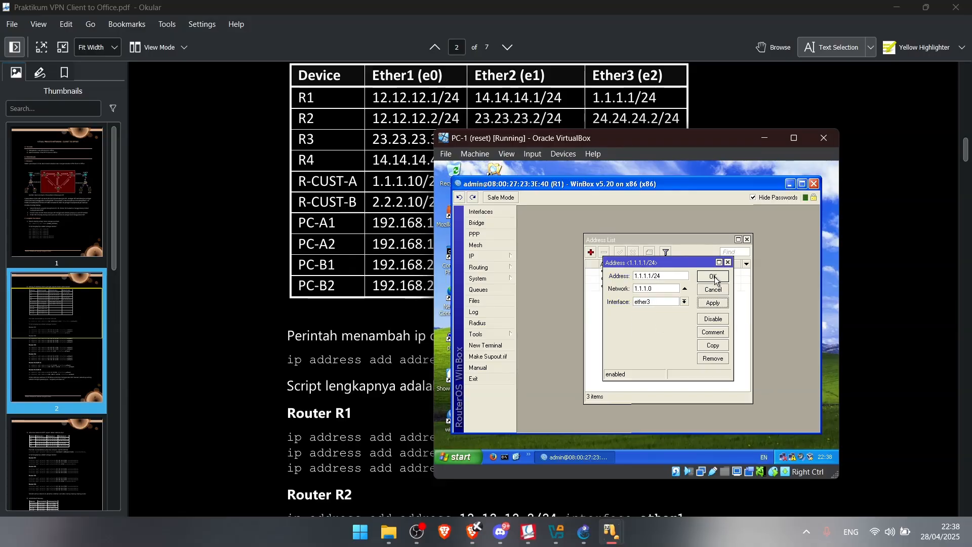
pyautogui.click(713, 277)
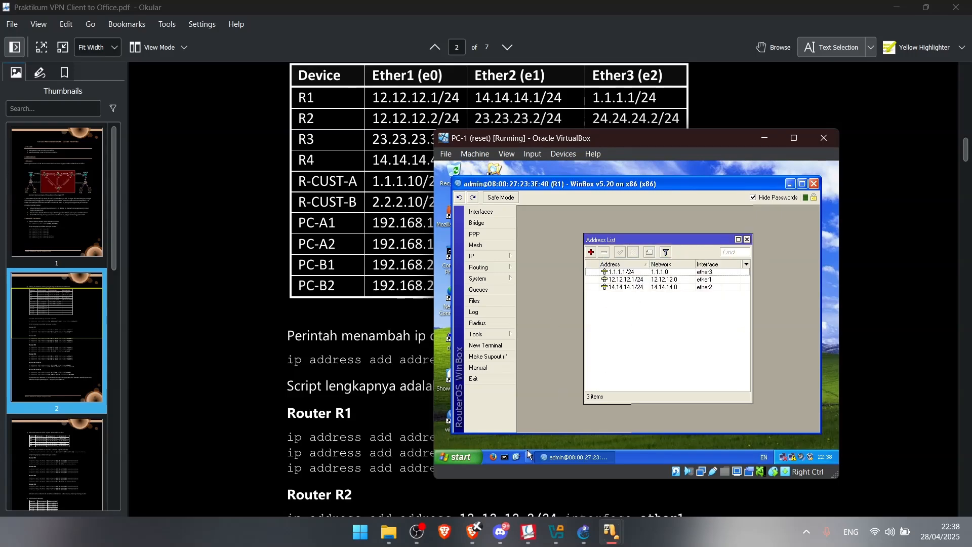
pyautogui.click(790, 184)
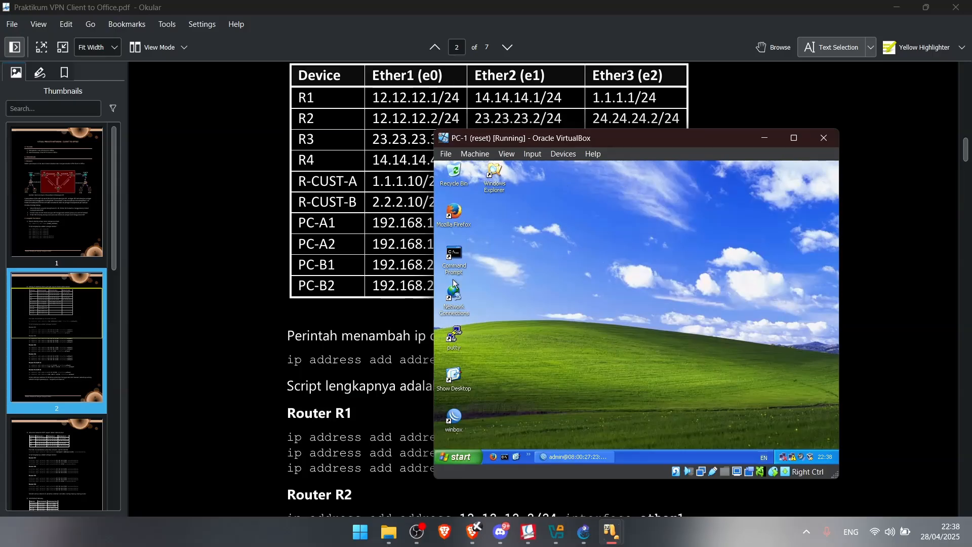
# Connect WinBox to router R2
pyautogui.doubleClick(455, 416)
pyautogui.click(564, 187)
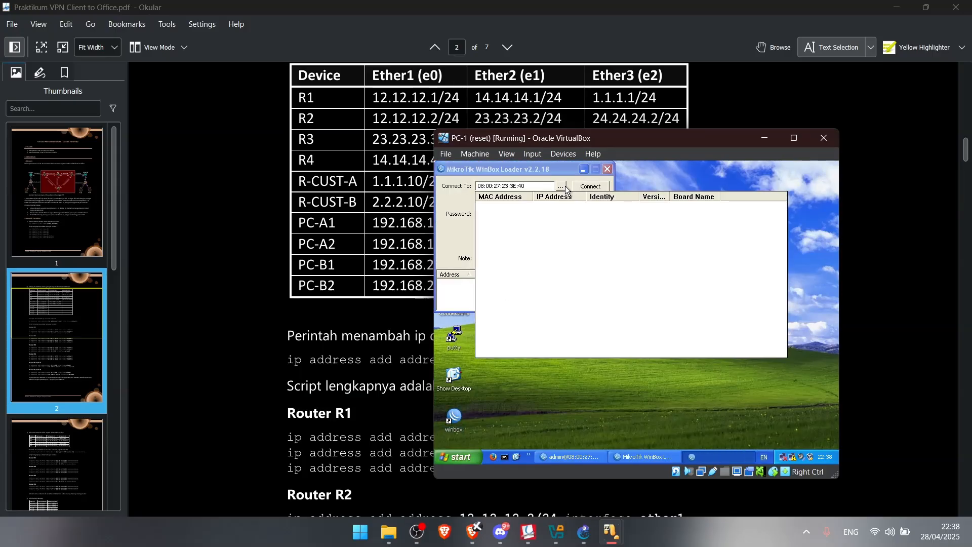
pyautogui.click(504, 225)
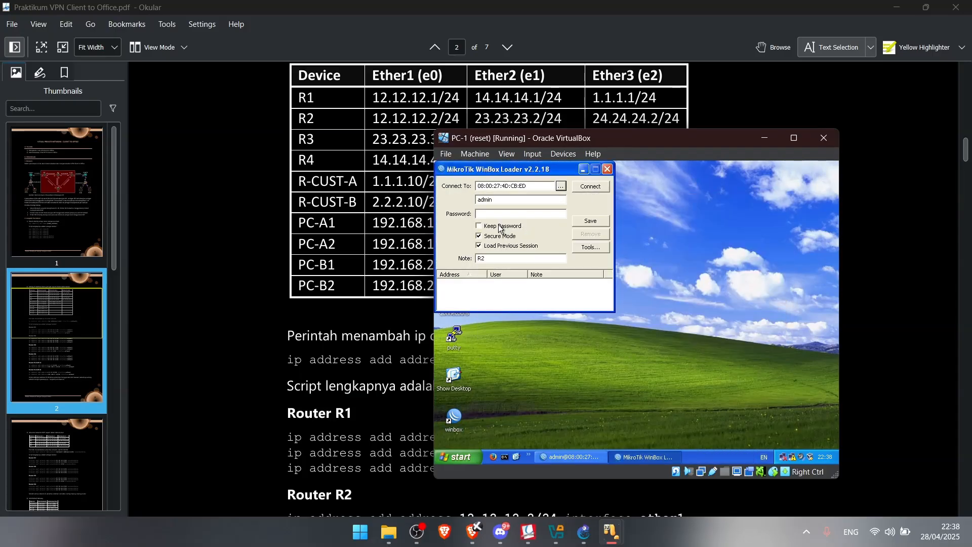
pyautogui.click(588, 186)
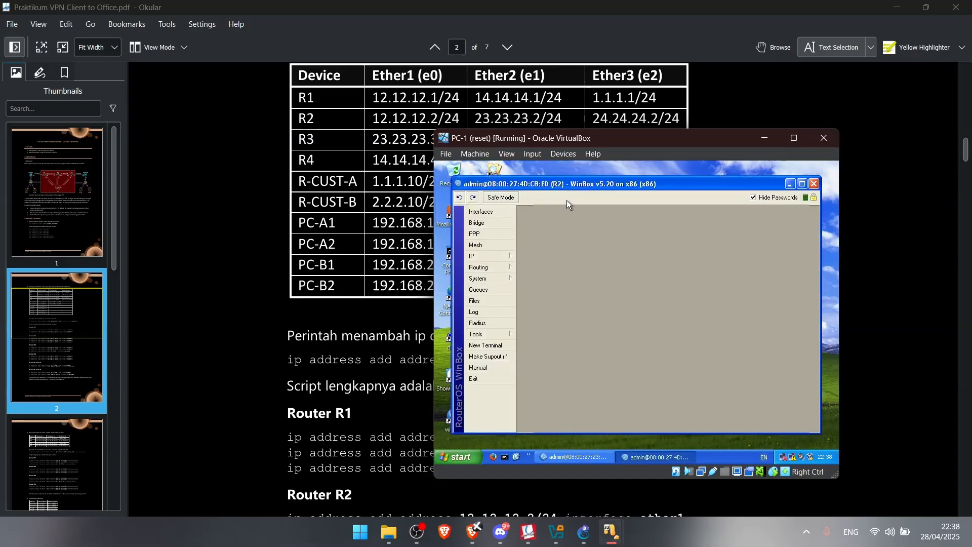
# In R2's IP address list, add 12.12.12.2/24 on ether1 and 23.23.23.2/24 on ether2
pyautogui.click(494, 255)
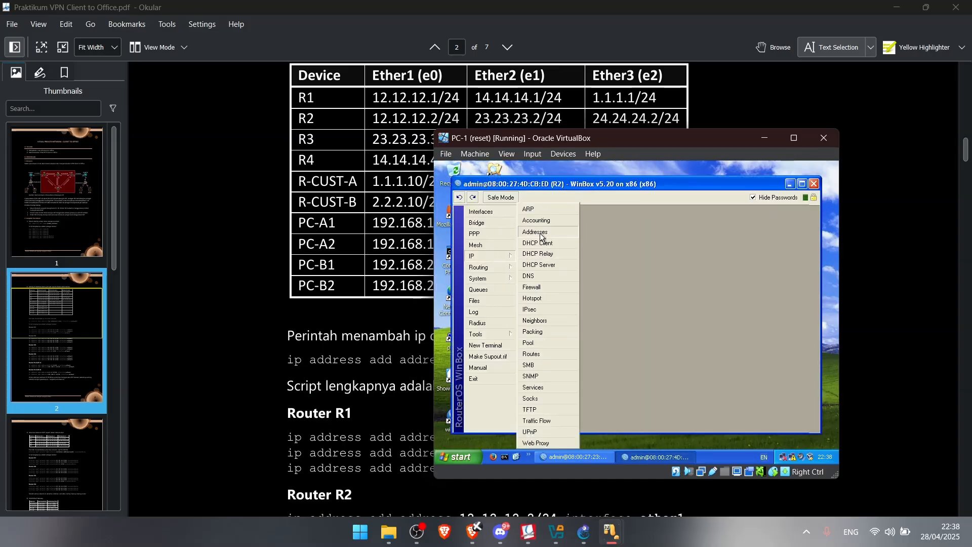
pyautogui.click(537, 232)
pyautogui.click(591, 252)
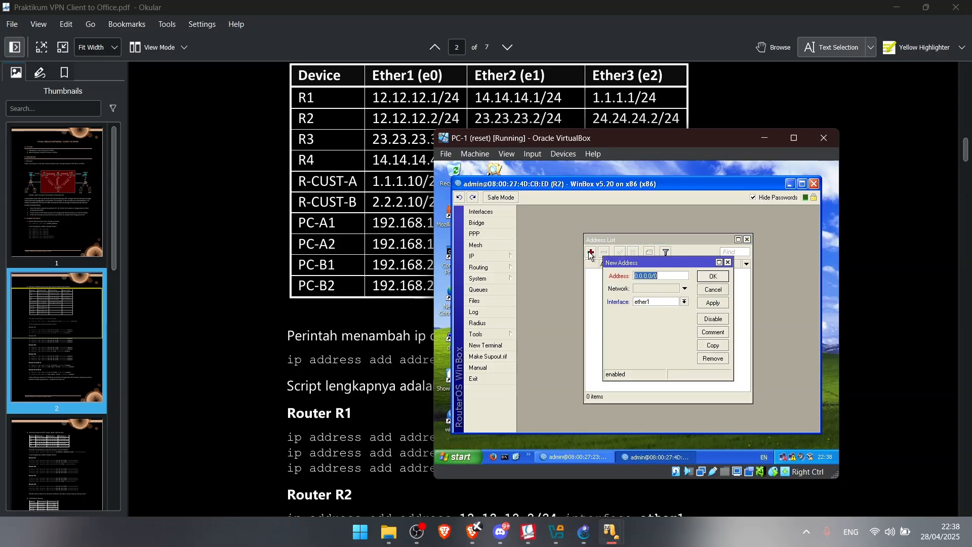
pyautogui.write('12.12.12.2/24')
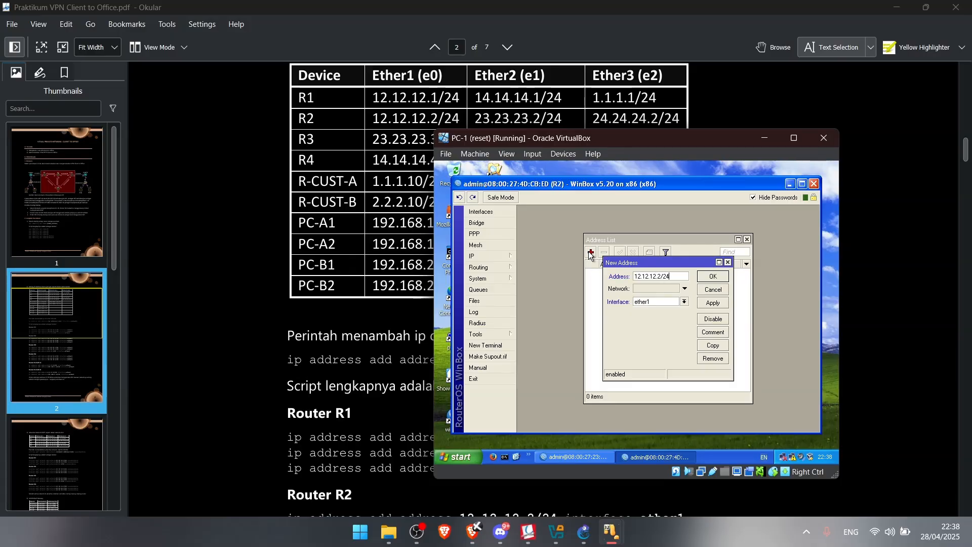
pyautogui.click(713, 303)
pyautogui.click(713, 276)
pyautogui.click(591, 252)
pyautogui.write('23')
pyautogui.click(684, 302)
pyautogui.click(663, 312)
pyautogui.click(713, 303)
pyautogui.click(715, 276)
# Add 24.24.24.2/24 on ether3 and minimize R2's WinBox session
pyautogui.click(591, 251)
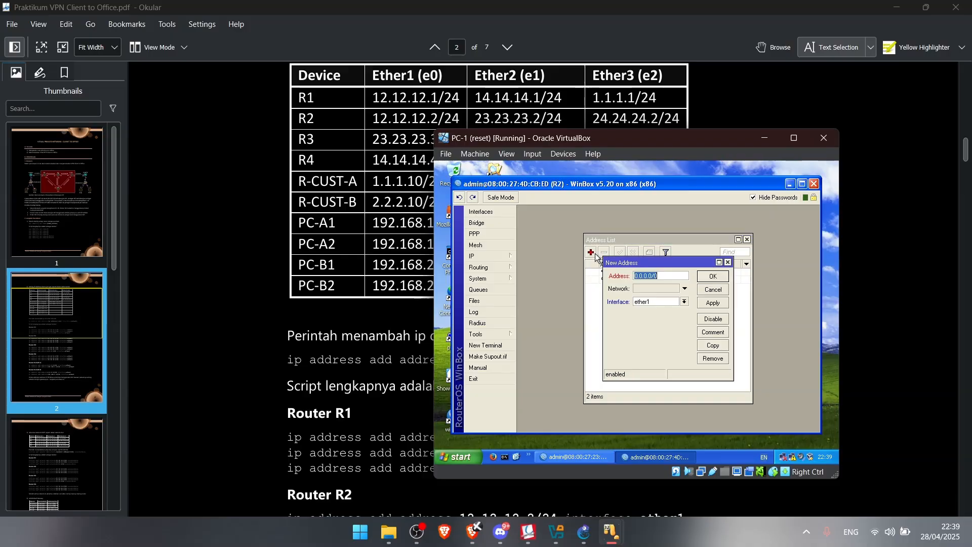
pyautogui.write('24.2')
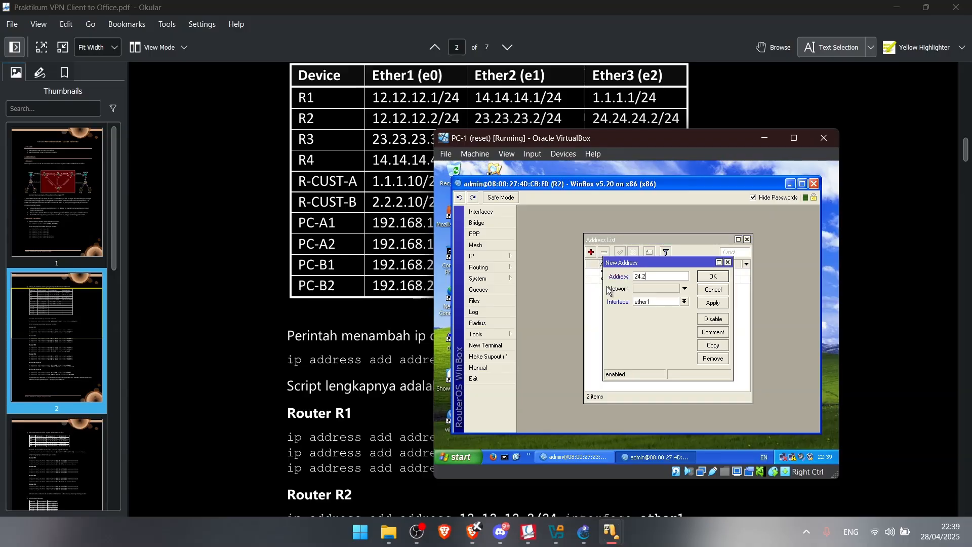
pyautogui.write('4.24.2/24')
pyautogui.click(661, 303)
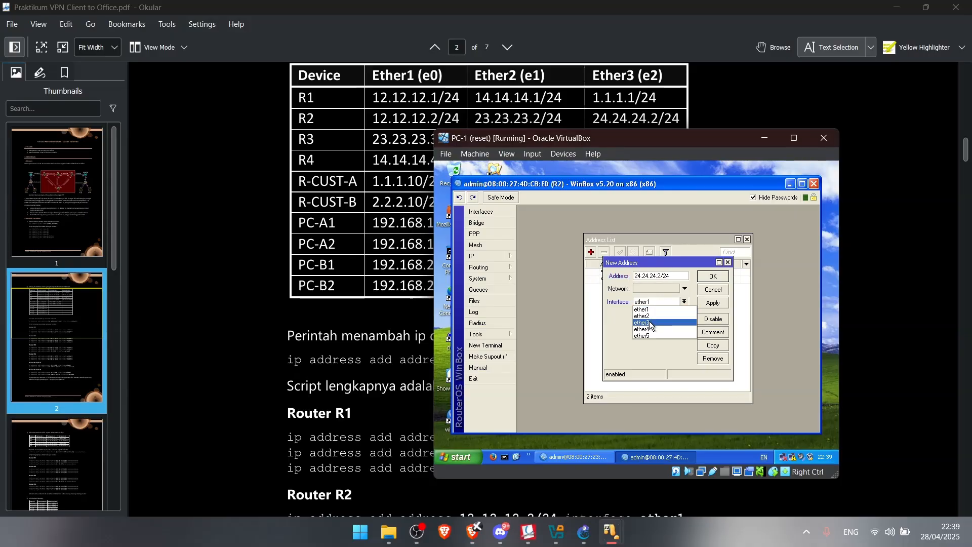
pyautogui.click(690, 323)
pyautogui.click(713, 303)
pyautogui.click(713, 276)
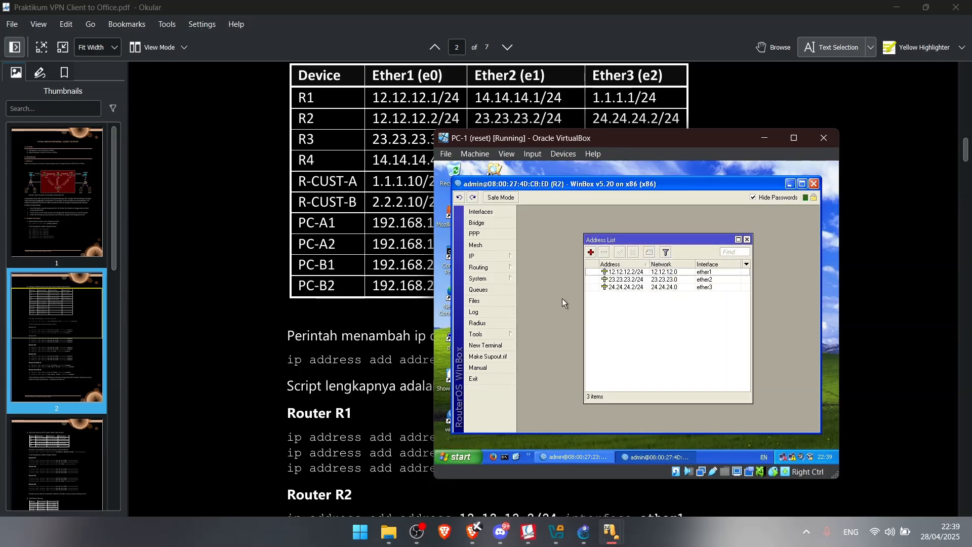
pyautogui.click(791, 185)
pyautogui.doubleClick(460, 418)
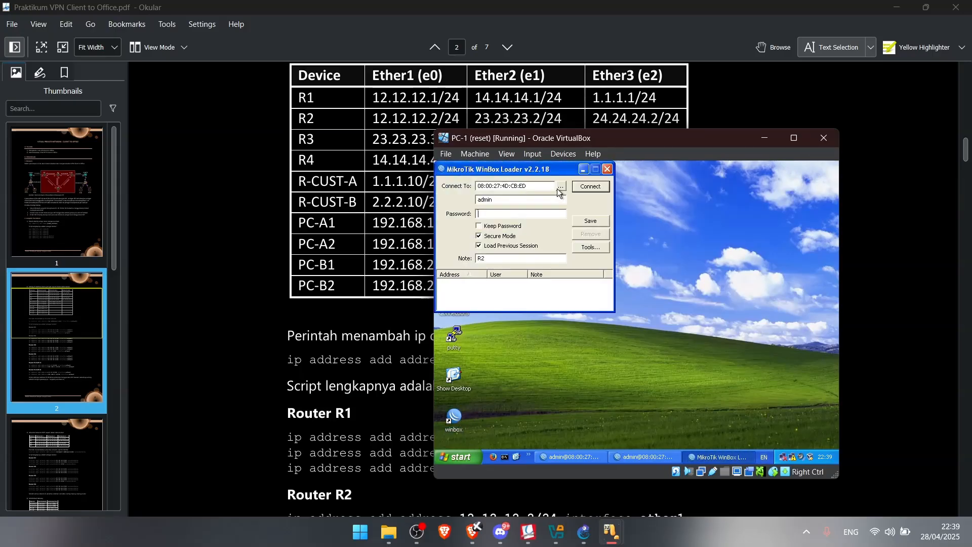
# Connect WinBox to router R3 and open its IP address list
pyautogui.click(559, 188)
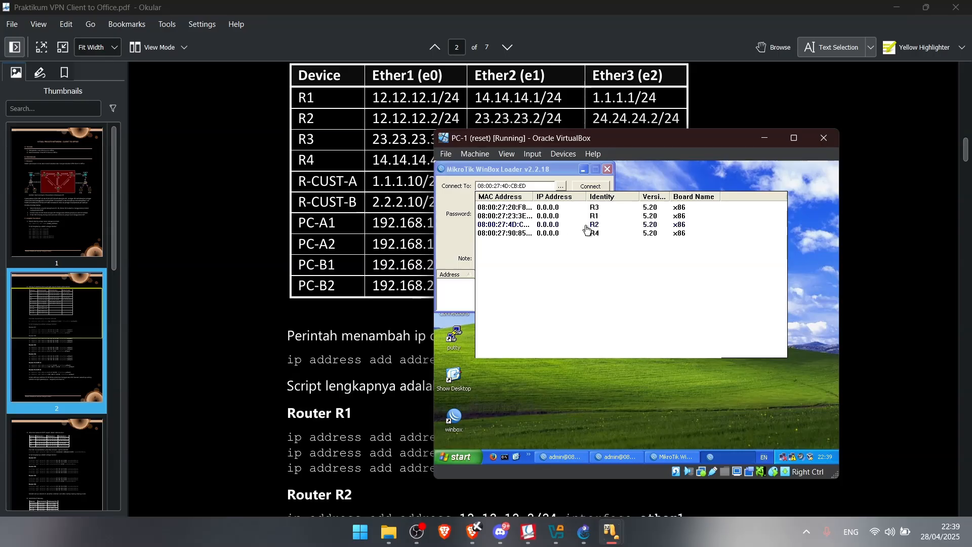
pyautogui.click(552, 225)
pyautogui.click(591, 186)
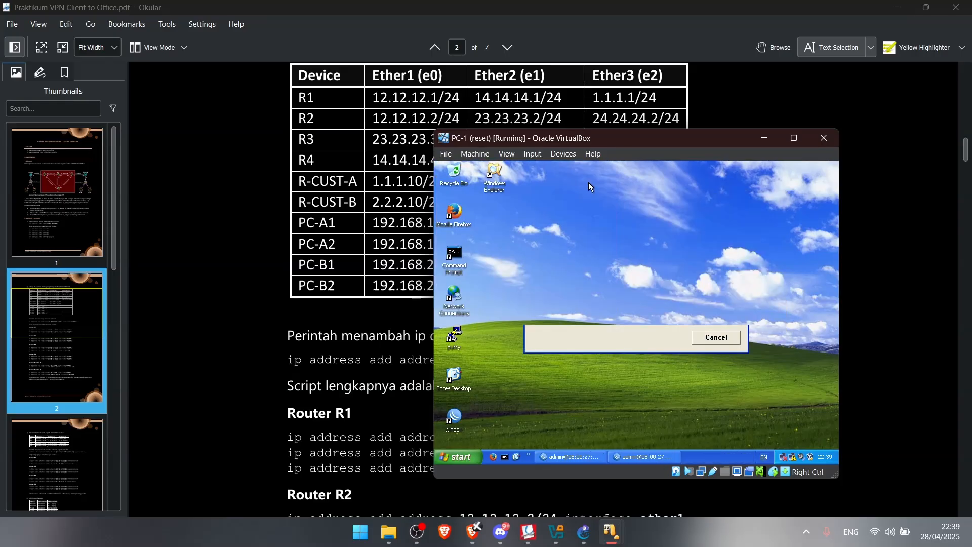
pyautogui.click(476, 245)
pyautogui.click(476, 255)
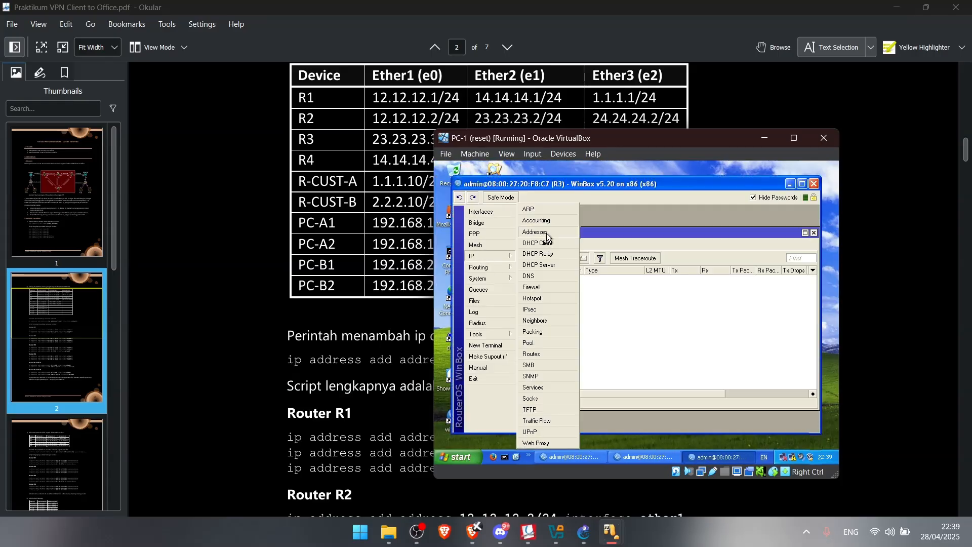
pyautogui.click(546, 234)
# Add the address 23.23.23.3/24 on ether1 to R3
pyautogui.click(592, 254)
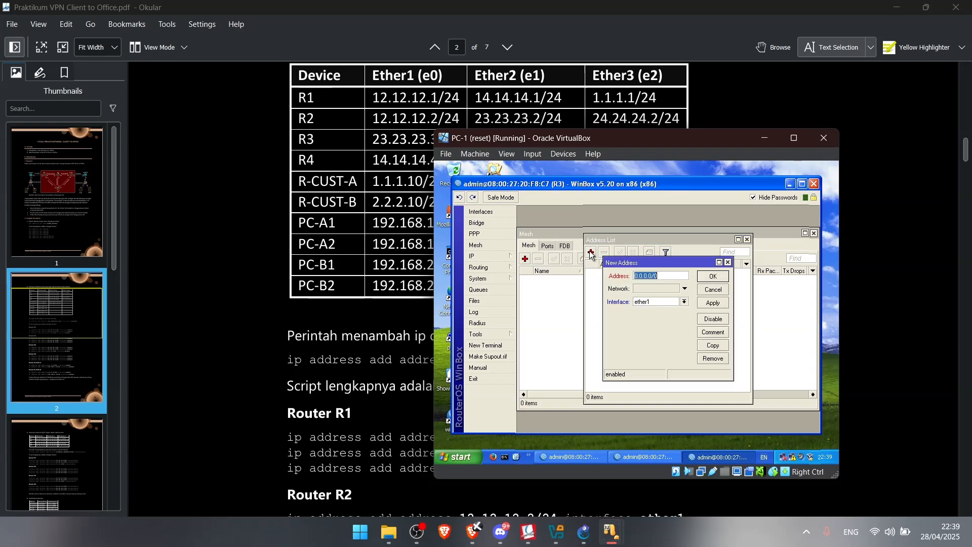
pyautogui.moveTo(563, 147); pyautogui.dragTo(560, 157)
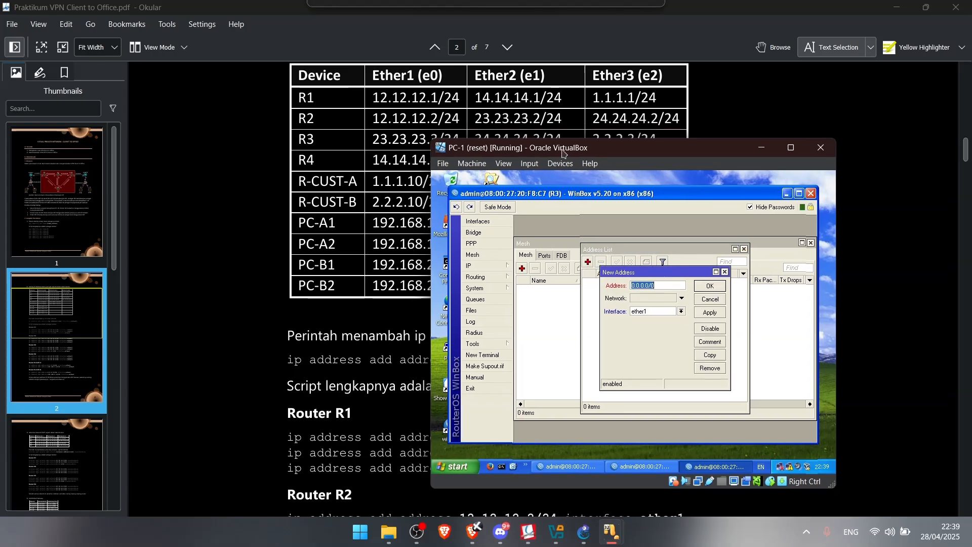
pyautogui.scroll(-2, 375, 161)
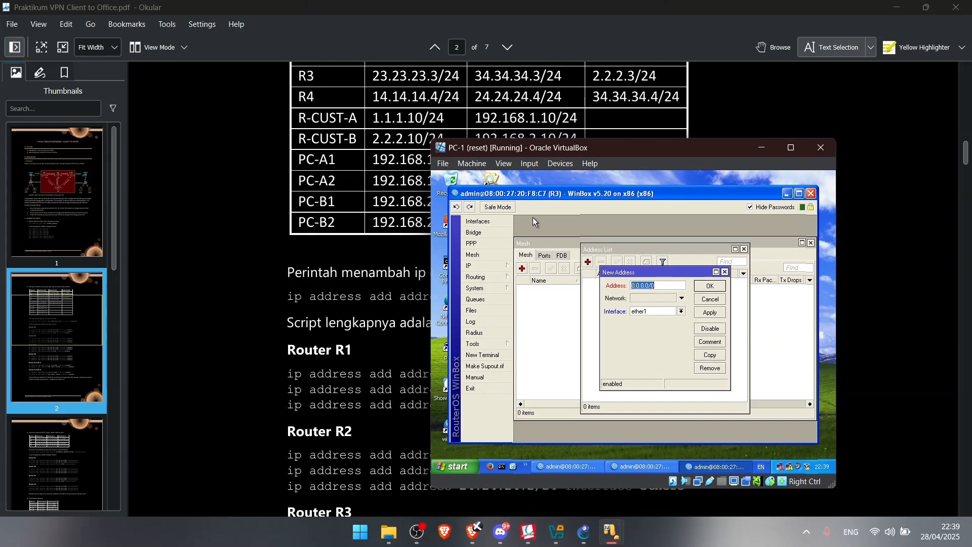
pyautogui.write('23.23.23.3/24')
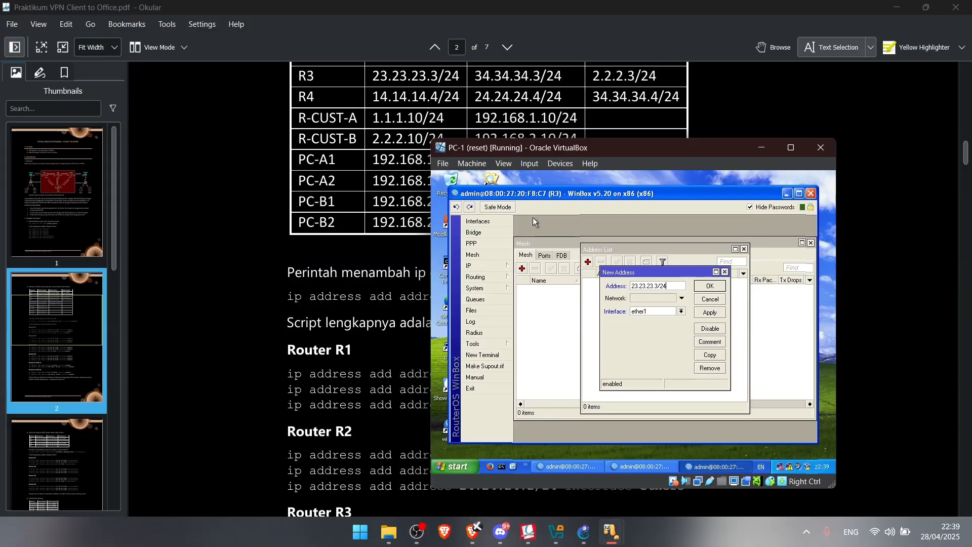
pyautogui.click(709, 286)
# Add the address 34.34.34.3/24 on ether2 to R3
pyautogui.click(590, 262)
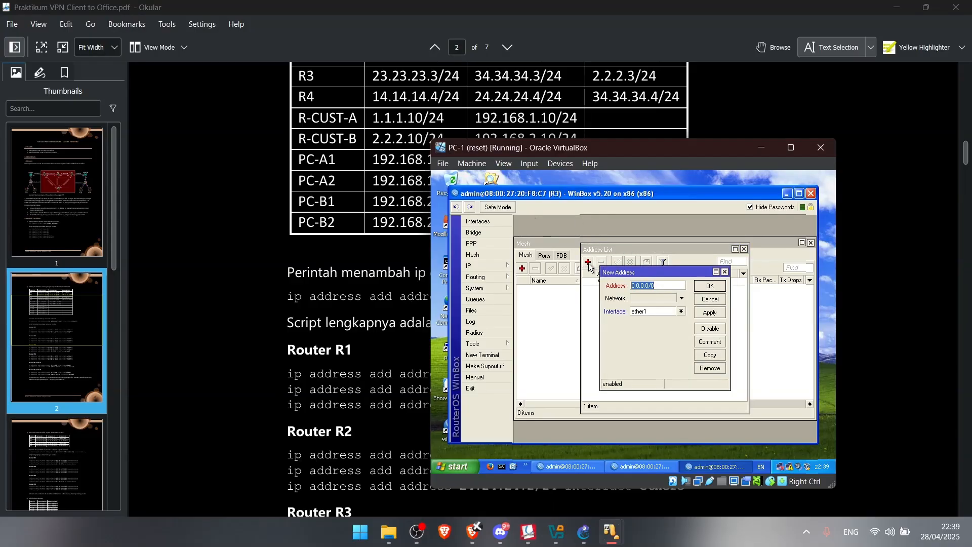
pyautogui.write('34.3')
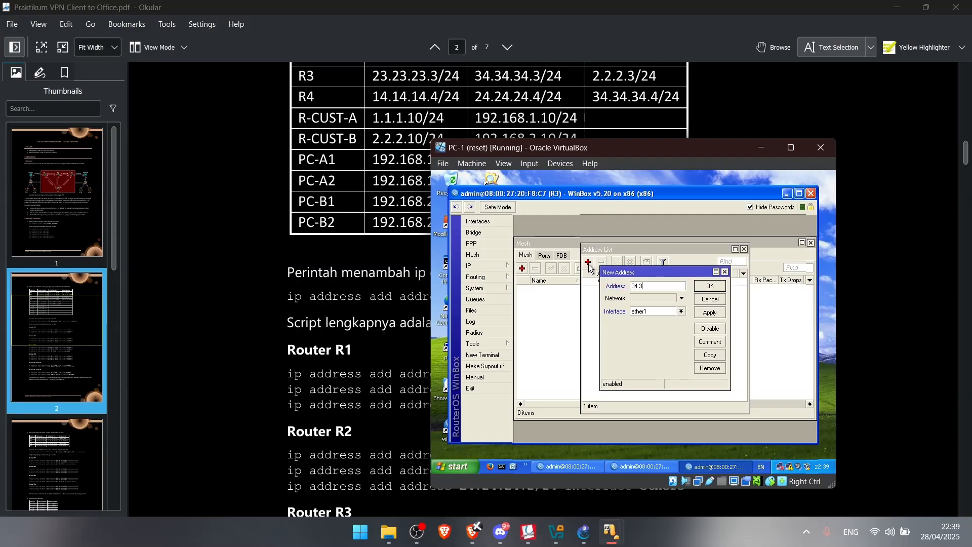
pyautogui.write('4.34.3/24')
pyautogui.click(682, 311)
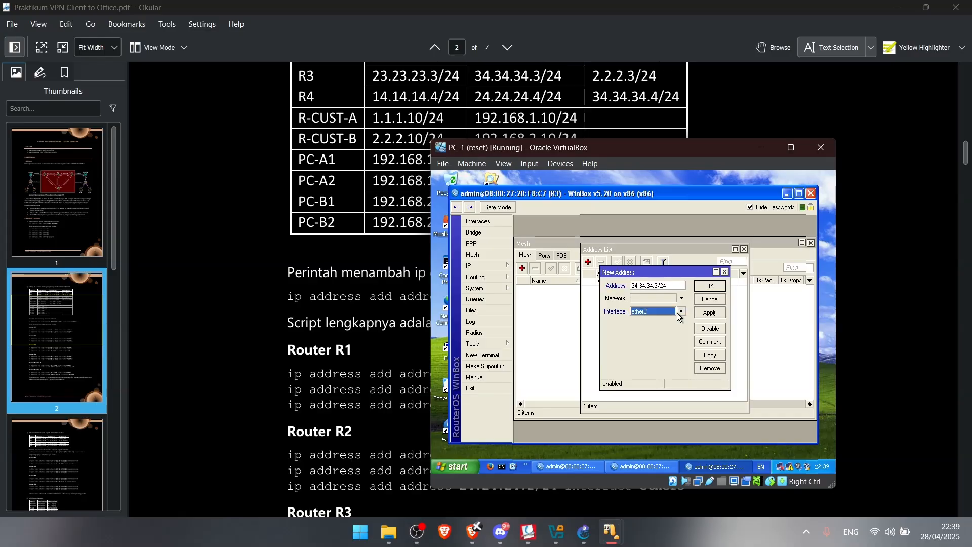
pyautogui.click(705, 302)
pyautogui.click(588, 262)
pyautogui.write('34.34')
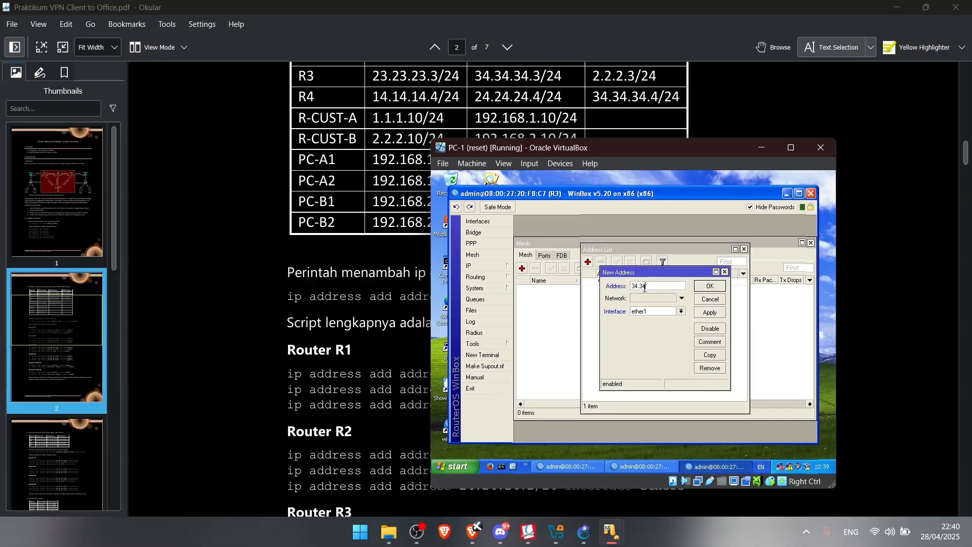
pyautogui.write('.34.3')
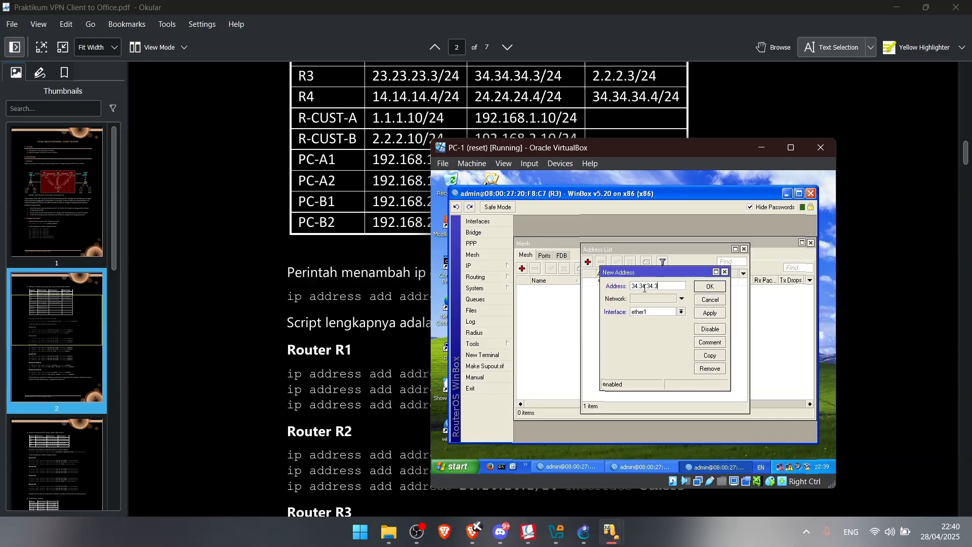
pyautogui.write('/24')
pyautogui.click(675, 312)
pyautogui.click(673, 319)
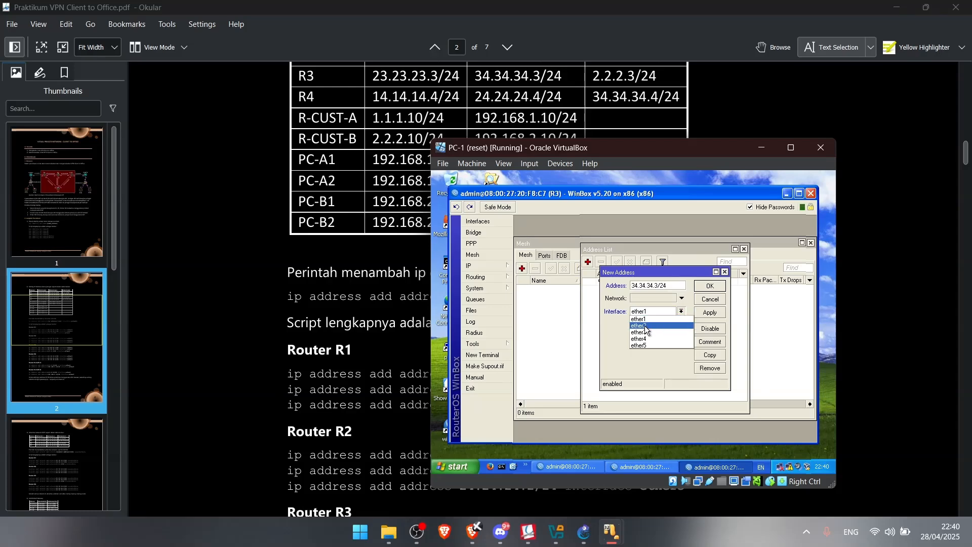
pyautogui.click(649, 326)
pyautogui.click(711, 287)
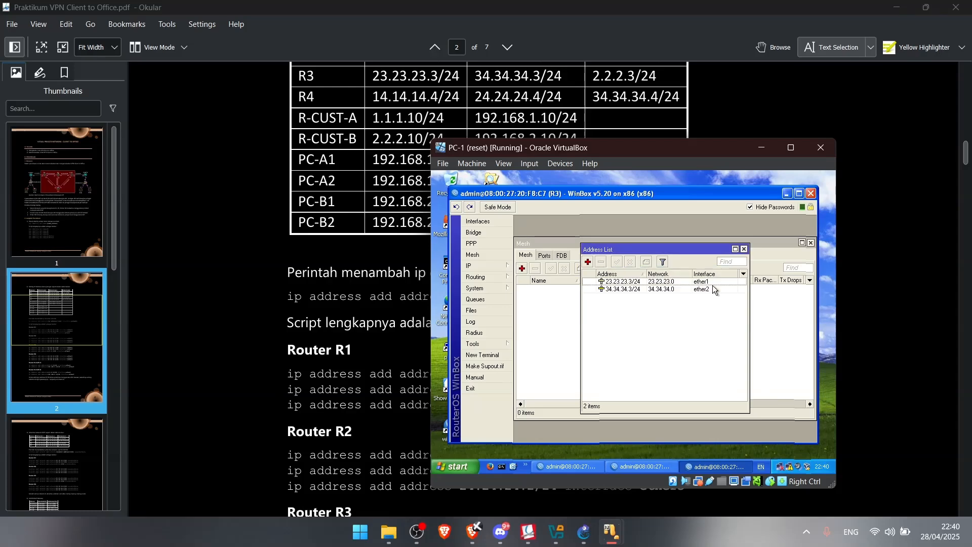
# Add the address 2.2.2.3/24 on ether3 to R3
pyautogui.click(589, 262)
pyautogui.write('2.2.2.3')
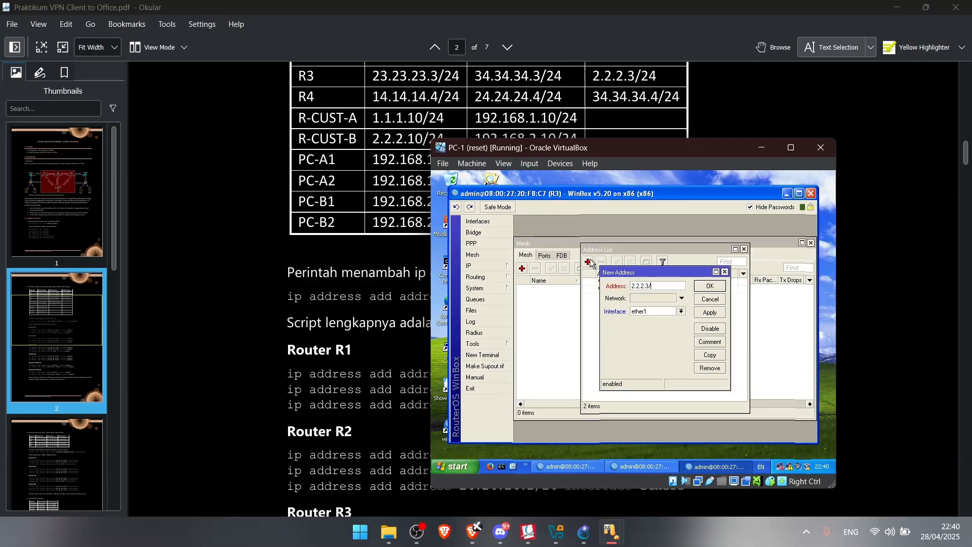
pyautogui.write('/24')
pyautogui.click(682, 311)
pyautogui.click(648, 327)
pyautogui.click(668, 311)
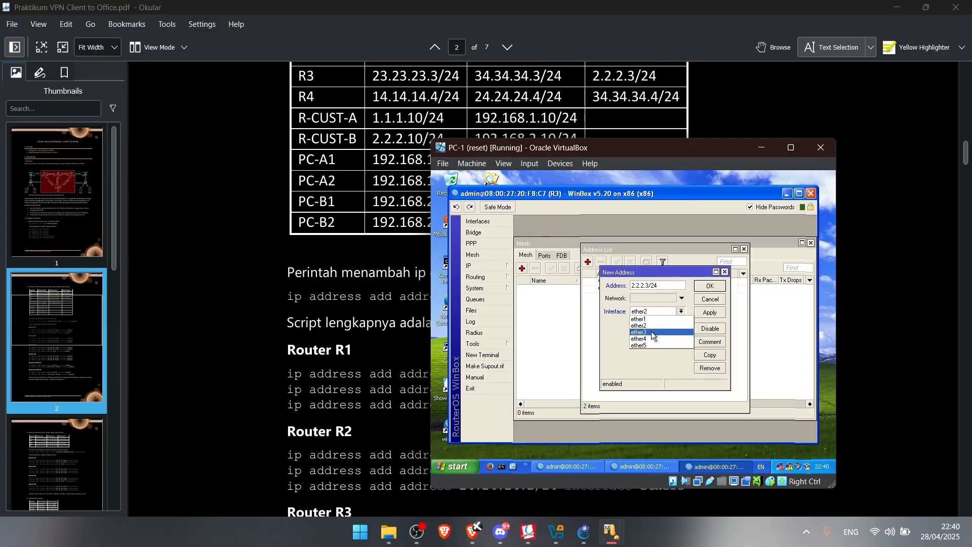
pyautogui.click(653, 333)
pyautogui.click(715, 312)
pyautogui.click(712, 299)
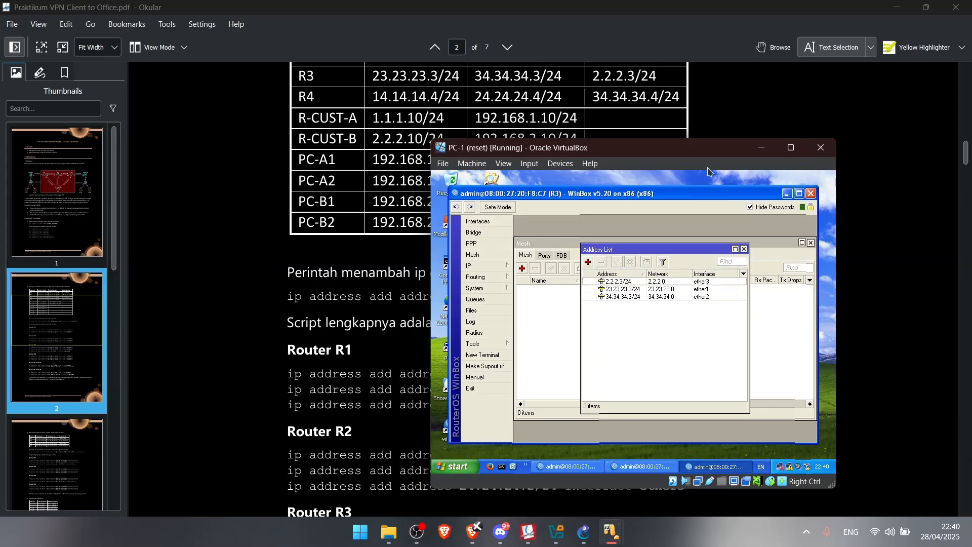
# Minimize the R3 session and relaunch the WinBox Loader's router list
pyautogui.click(788, 194)
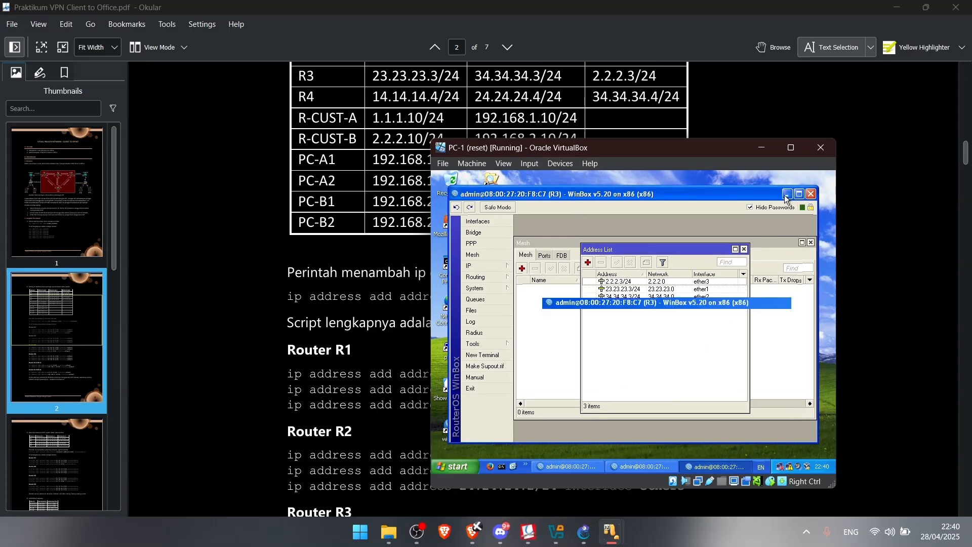
pyautogui.doubleClick(451, 427)
pyautogui.click(558, 198)
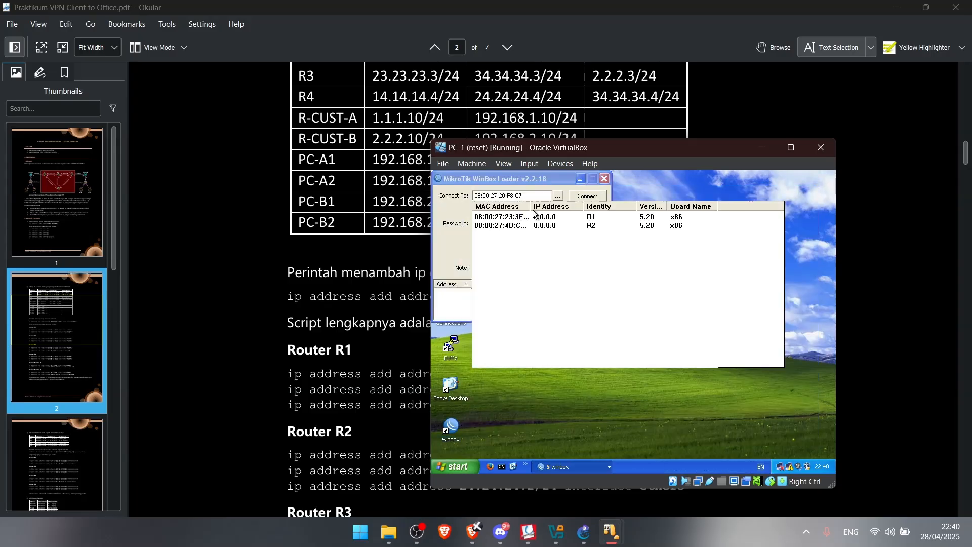
# Connect to router R4 and add 14.14.14.4/24 on ether1
pyautogui.click(517, 244)
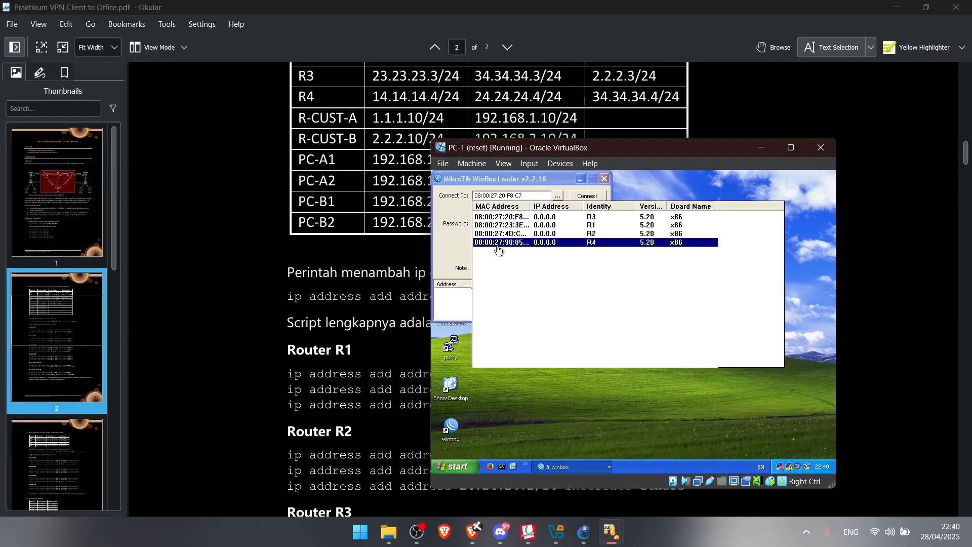
pyautogui.click(588, 196)
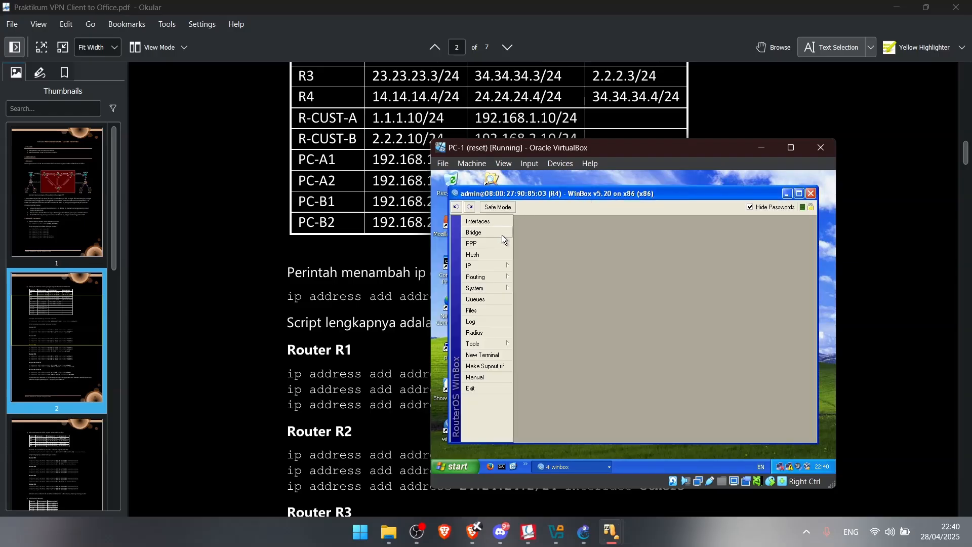
pyautogui.click(498, 269)
pyautogui.click(547, 239)
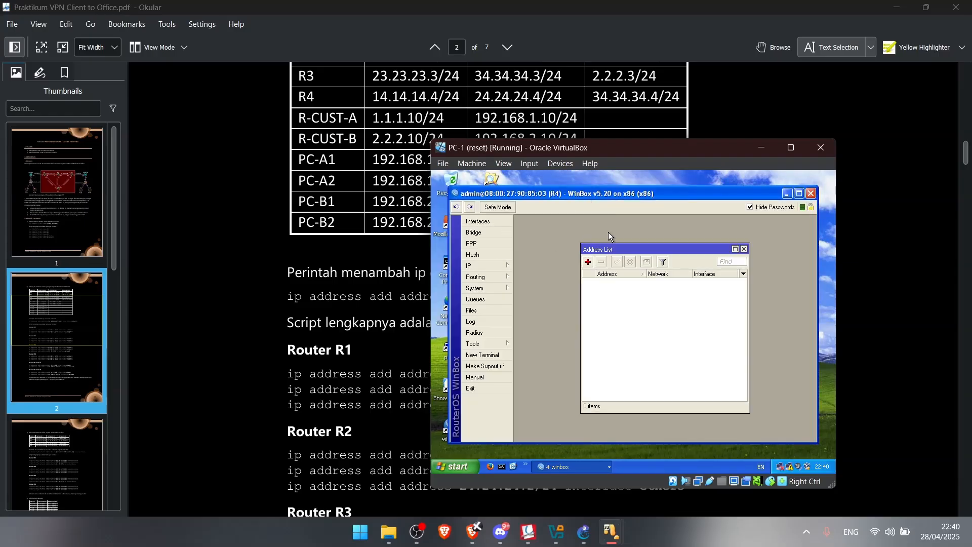
pyautogui.click(589, 262)
pyautogui.write('14')
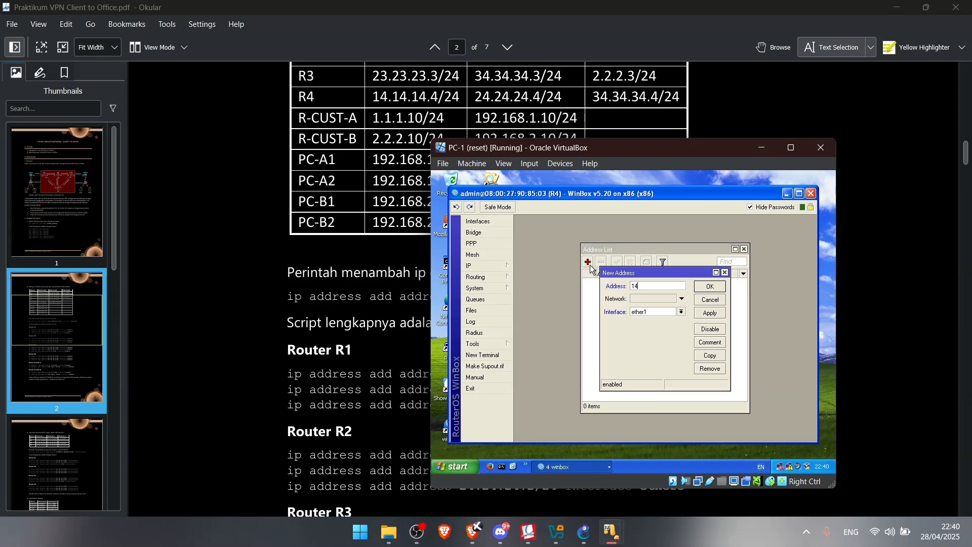
pyautogui.write('.14.14.4/24')
pyautogui.click(711, 287)
# Add the address 24.24.24.4/24 on ether2 to R4
pyautogui.click(588, 262)
pyautogui.write('2')
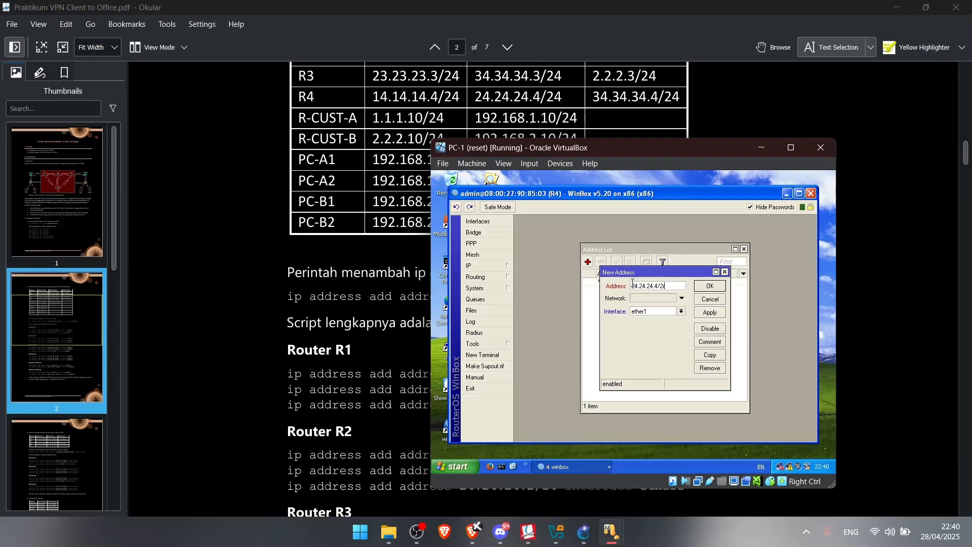
pyautogui.write('4.24.24.4/24')
pyautogui.click(659, 311)
pyautogui.click(659, 319)
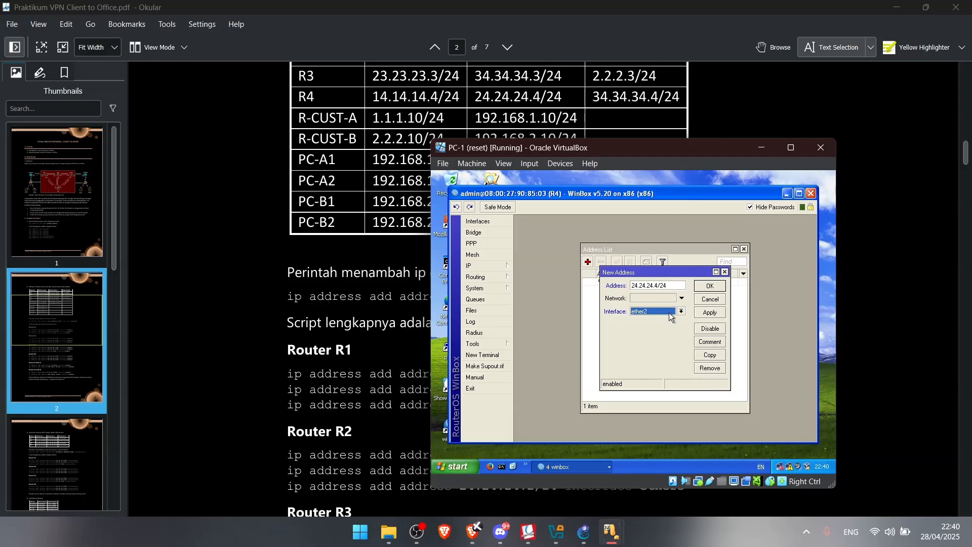
pyautogui.click(710, 286)
# Add the address 34.34.34.4/24 on ether3 to R4
pyautogui.click(588, 262)
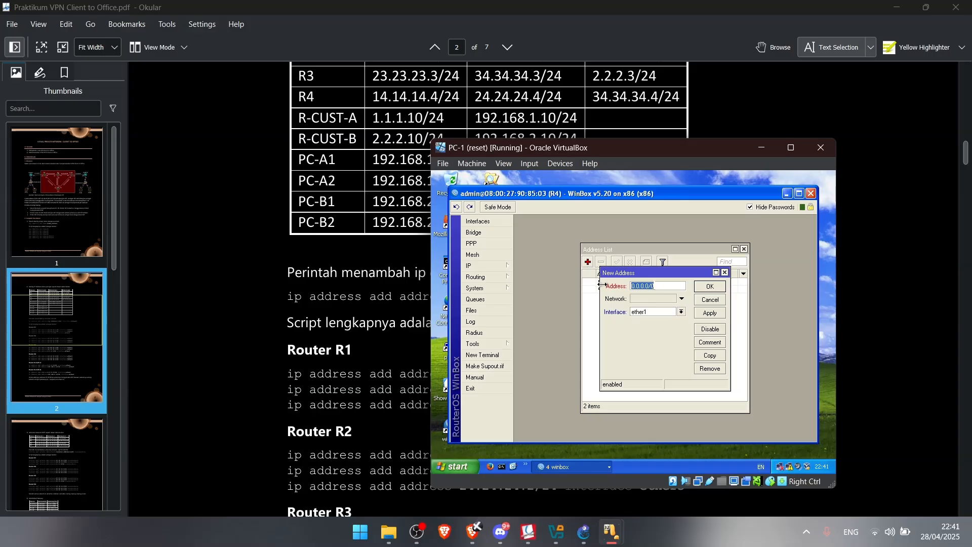
pyautogui.write('34.34.34.4/24')
pyautogui.click(658, 312)
pyautogui.click(657, 332)
pyautogui.click(707, 314)
pyautogui.click(711, 287)
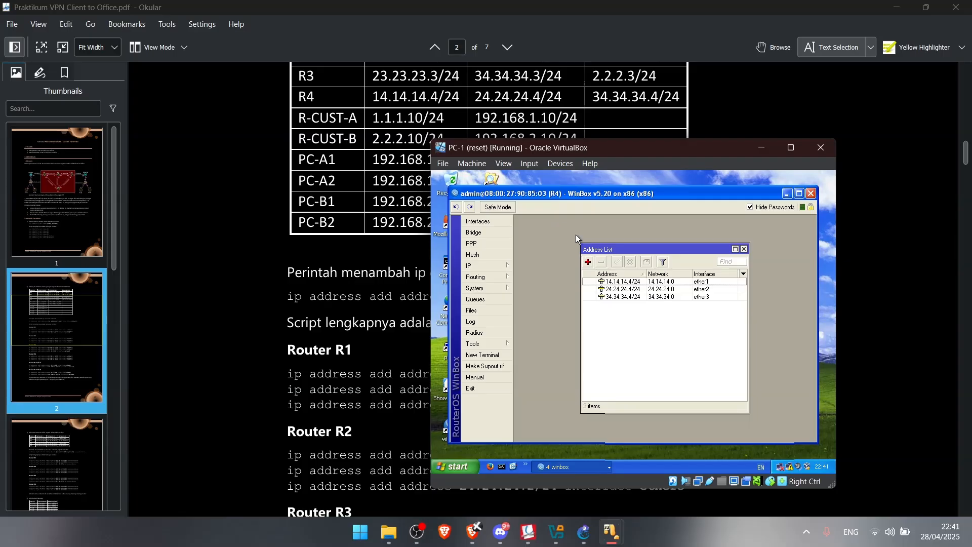
# Scroll the handout to page 3's OSPF network table and move the VM window aside
pyautogui.moveTo(547, 148); pyautogui.dragTo(638, 128)
pyautogui.scroll(-5, 386, 216)
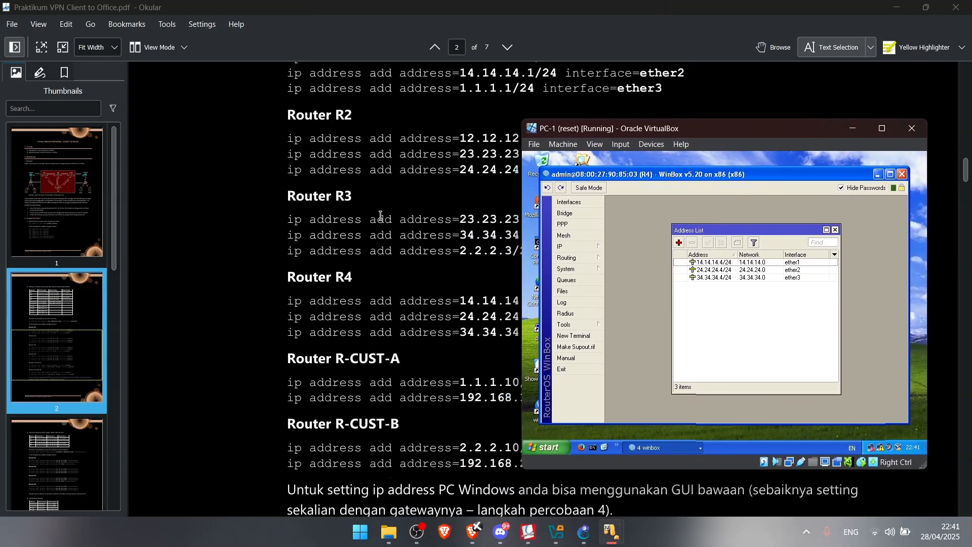
pyautogui.scroll(-3, 372, 254)
pyautogui.scroll(-5, 387, 257)
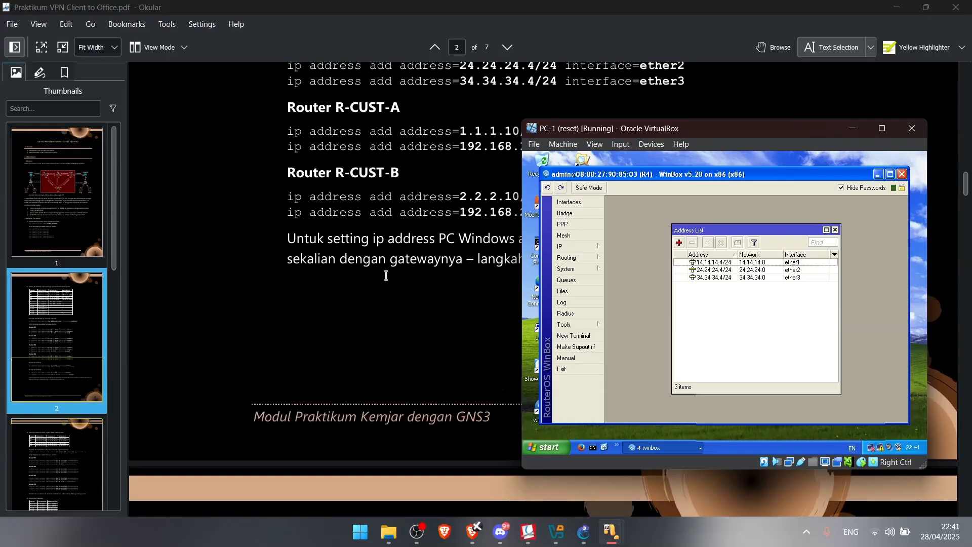
pyautogui.scroll(-9, 395, 260)
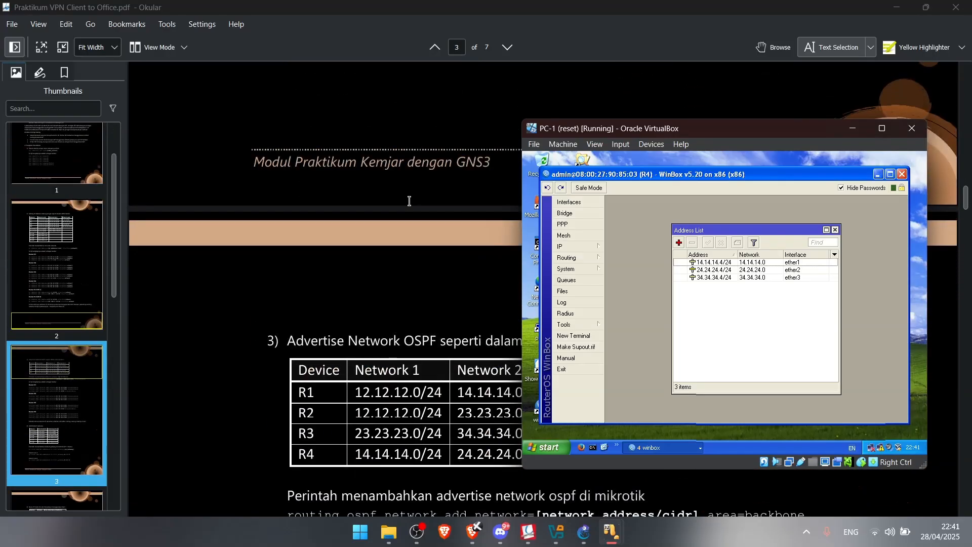
pyautogui.scroll(-2, 409, 202)
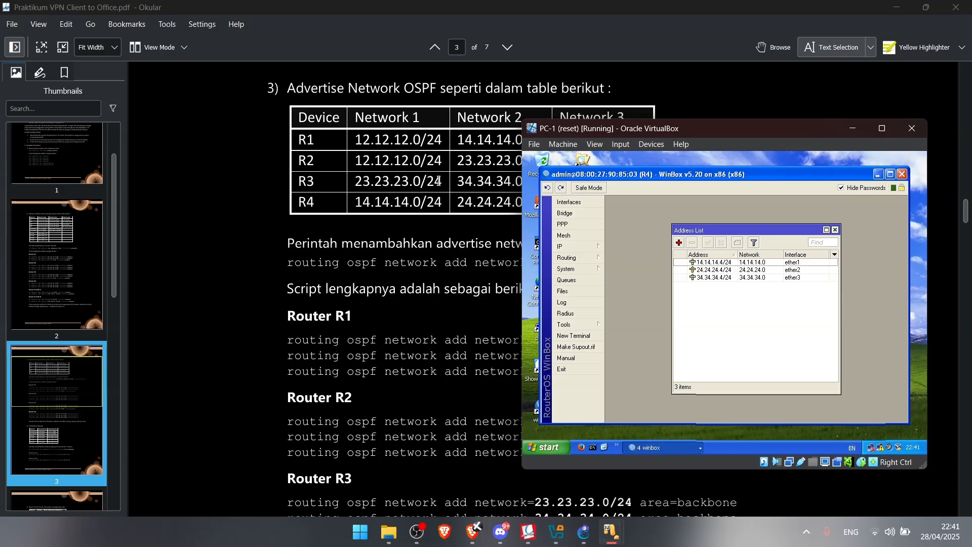
pyautogui.moveTo(603, 129)
pyautogui.mouseDown()
pyautogui.moveTo(514, 158)
pyautogui.moveTo(618, 145)
pyautogui.moveTo(642, 130)
pyautogui.moveTo(695, 138)
pyautogui.moveTo(575, 146)
pyautogui.moveTo(594, 120)
pyautogui.mouseUp()
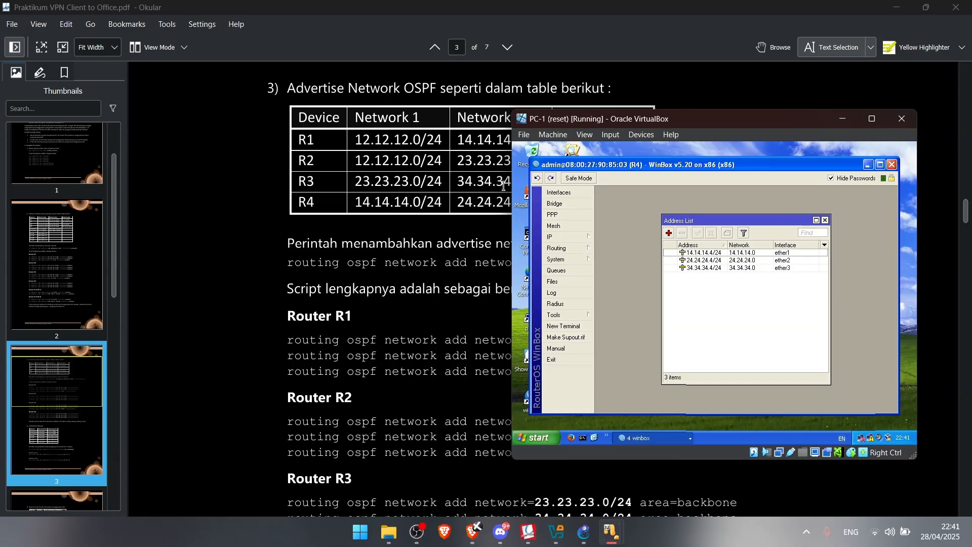
# Bring R1's WinBox session forward, open its OSPF settings, and move the VM window left
pyautogui.click(636, 445)
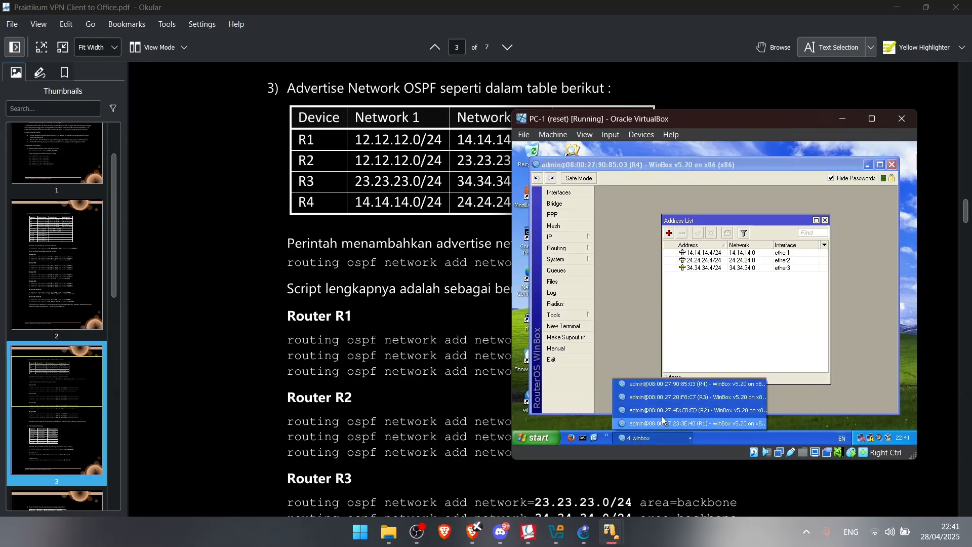
pyautogui.click(708, 426)
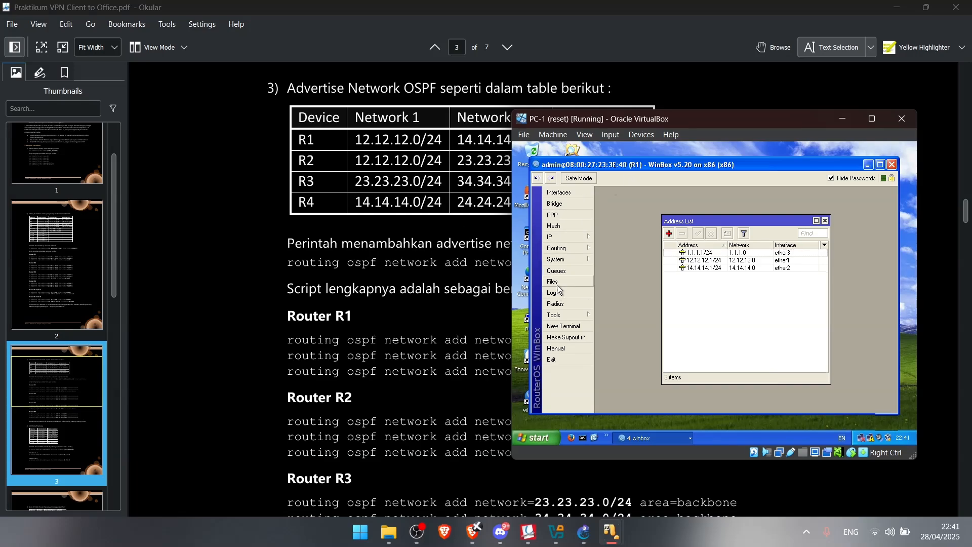
pyautogui.moveTo(569, 248)
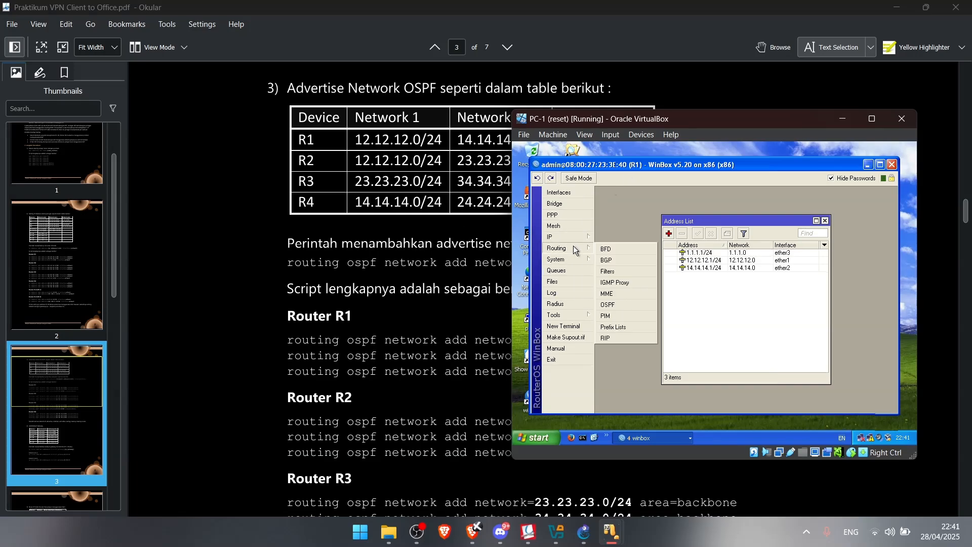
pyautogui.click(625, 305)
pyautogui.scroll(-5, 452, 204)
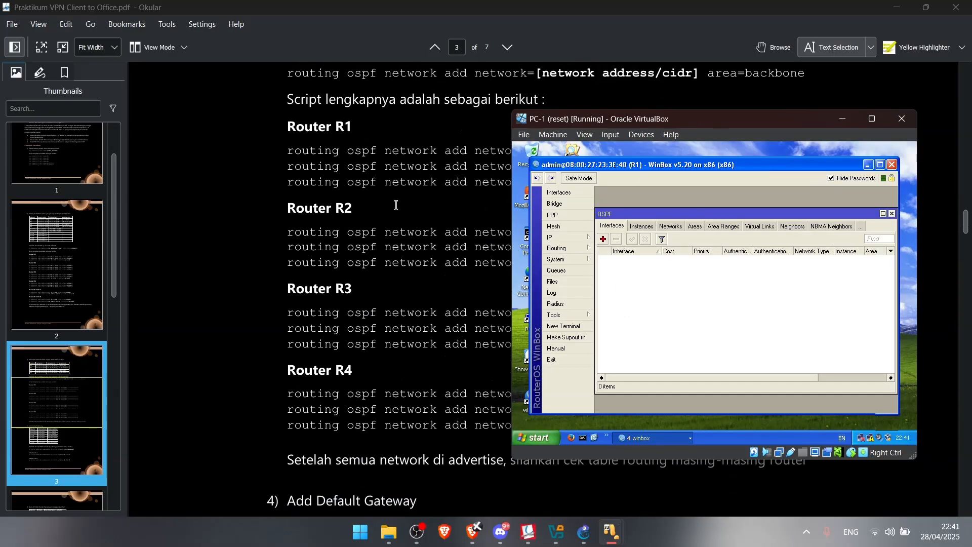
pyautogui.scroll(2, 395, 205)
pyautogui.moveTo(646, 124); pyautogui.dragTo(797, 137)
pyautogui.moveTo(481, 134); pyautogui.dragTo(426, 127)
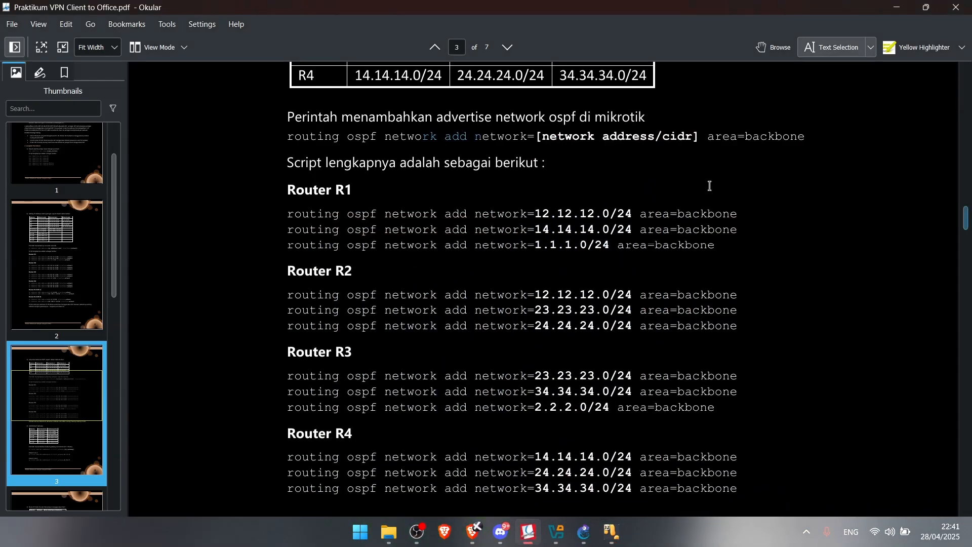
pyautogui.moveTo(612, 538)
pyautogui.click(720, 470)
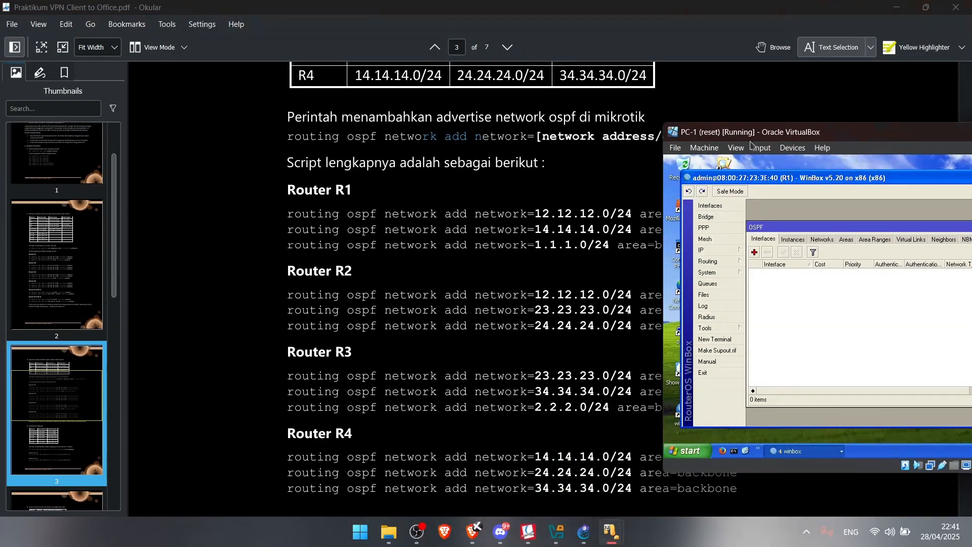
pyautogui.moveTo(649, 128); pyautogui.dragTo(181, 109)
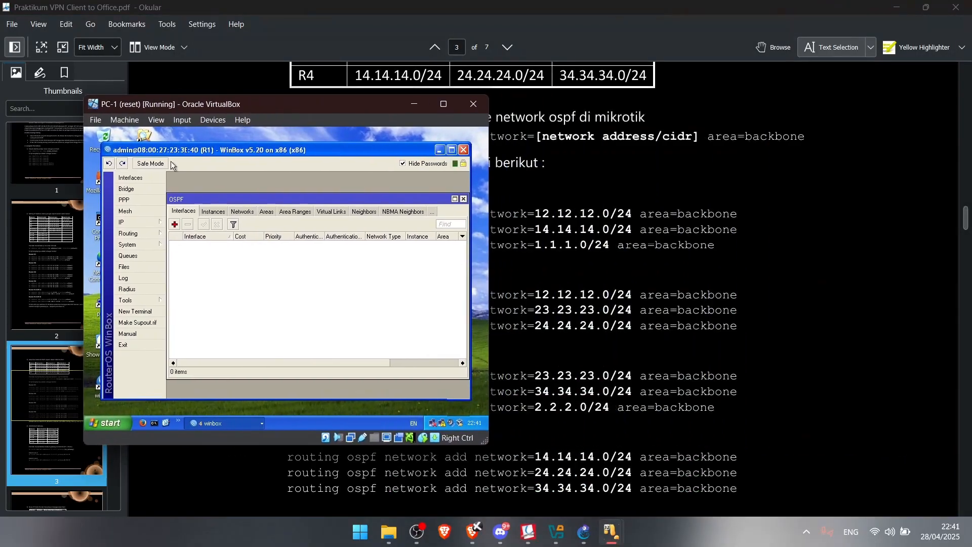
# On R1's OSPF Networks list, add 12.12.12.0/24 in the backbone area
pyautogui.click(175, 224)
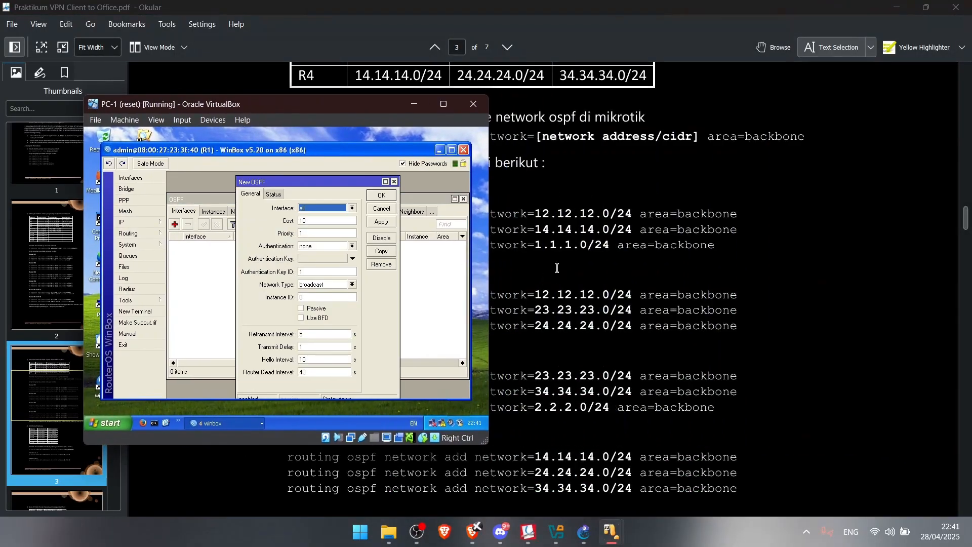
pyautogui.press('Down')
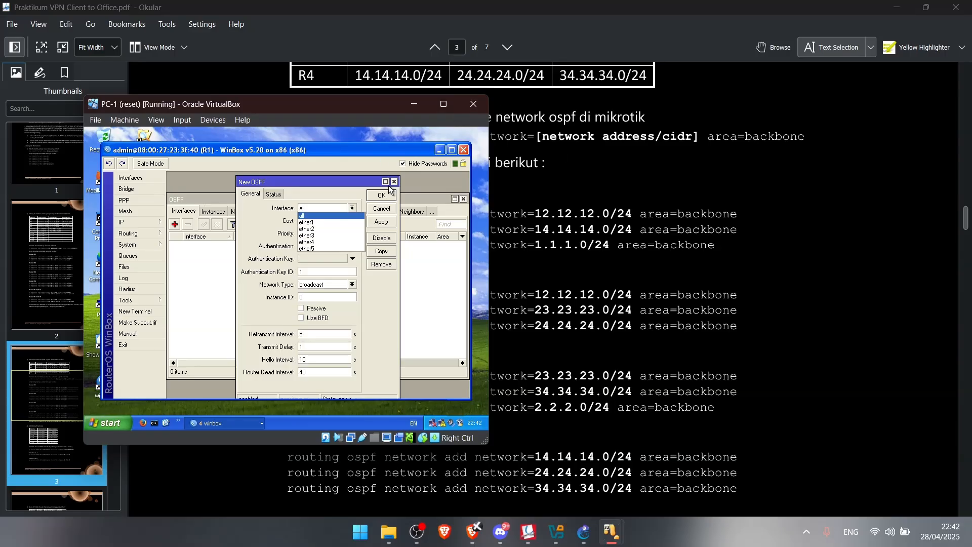
pyautogui.click(389, 208)
pyautogui.click(396, 183)
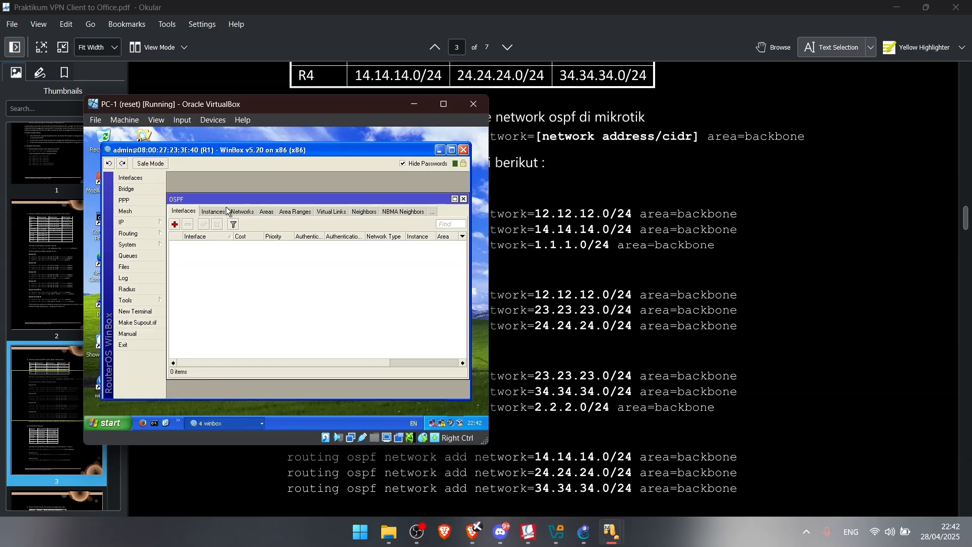
pyautogui.click(241, 212)
pyautogui.click(175, 225)
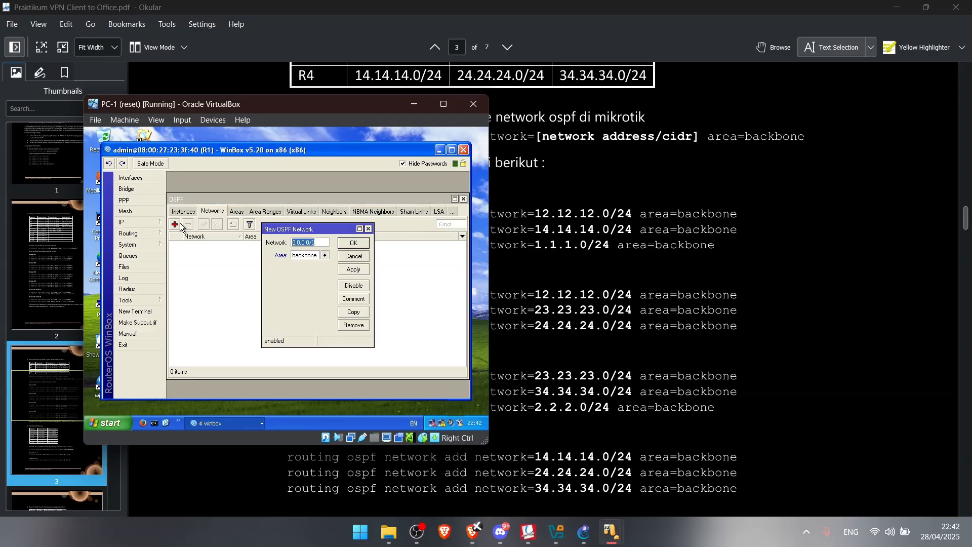
pyautogui.write('12.12.12.0/24')
pyautogui.click(353, 242)
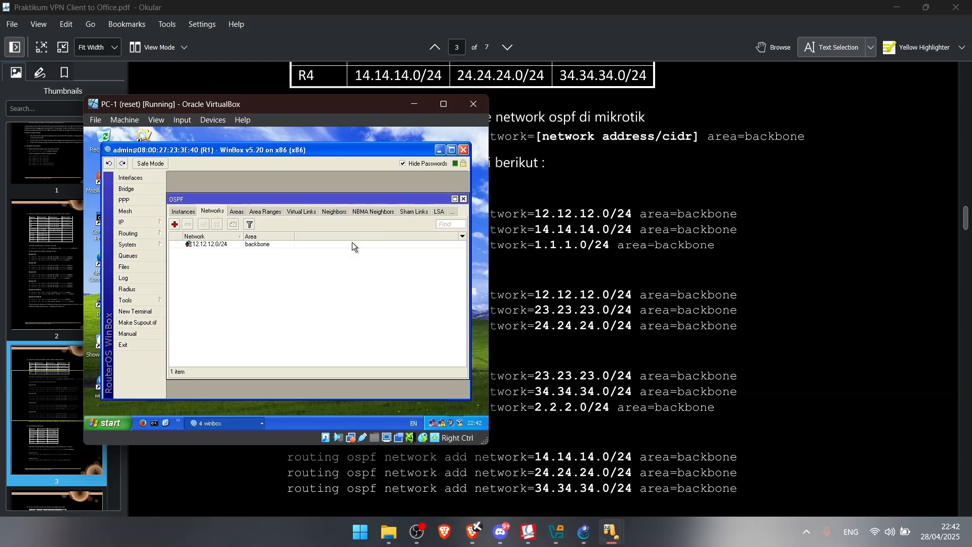
# Add 14.14.14.0/24 and 1.1.1.0/24 as further backbone OSPF networks on R1
pyautogui.click(175, 225)
pyautogui.write('14')
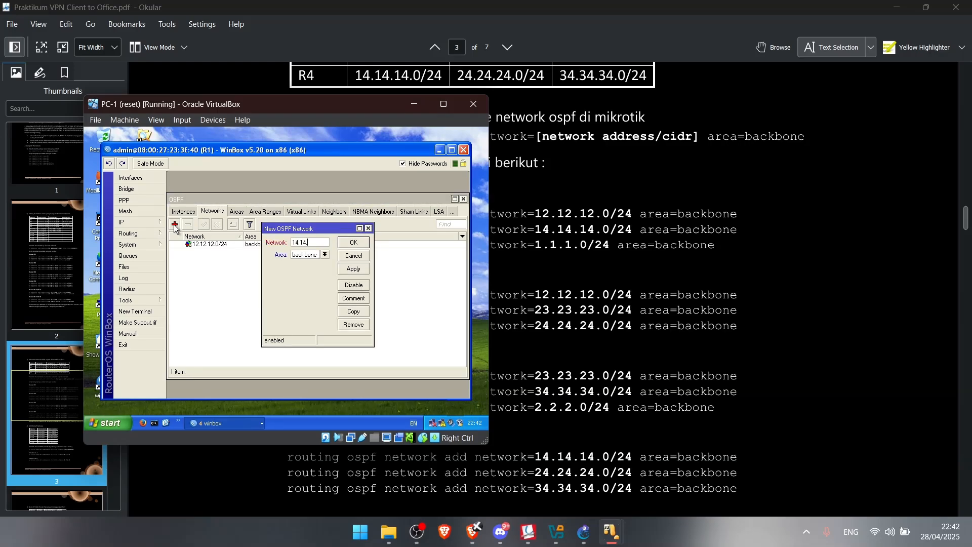
pyautogui.write('.14.14.0/24')
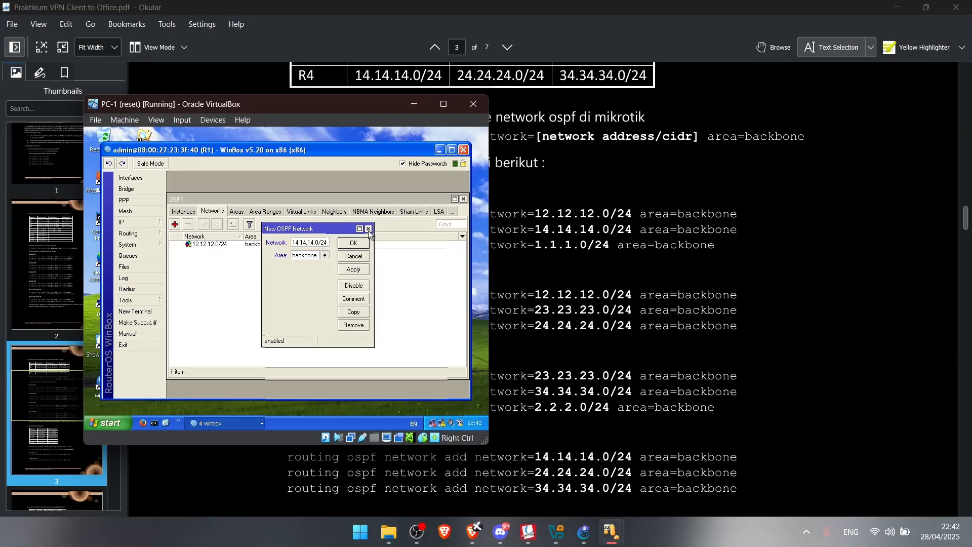
pyautogui.click(354, 243)
pyautogui.click(174, 225)
pyautogui.write('1.1')
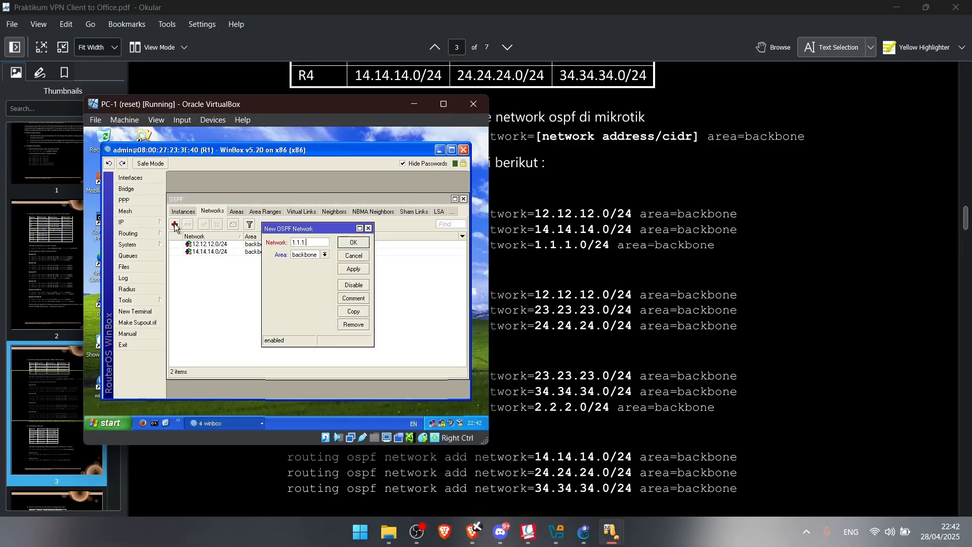
pyautogui.write('.1.0/24')
pyautogui.click(349, 267)
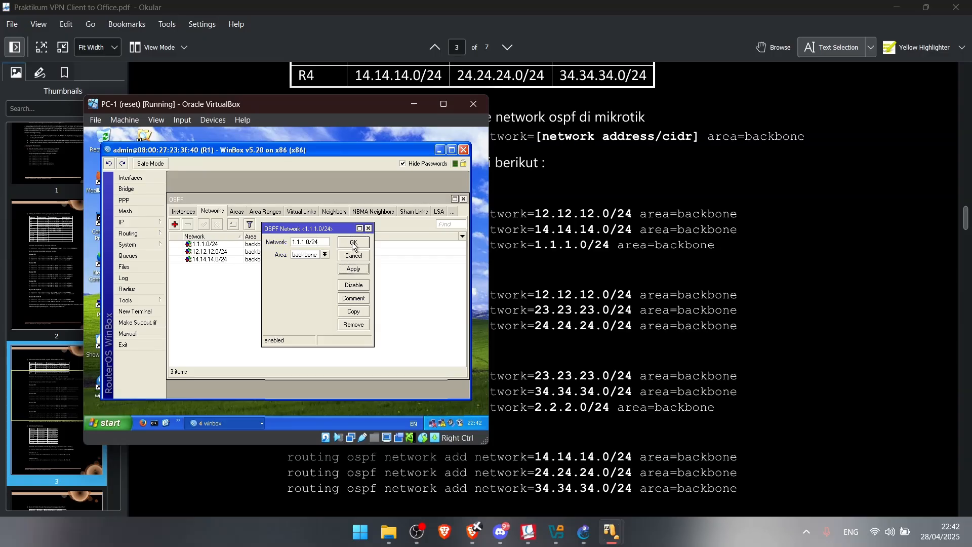
pyautogui.click(353, 244)
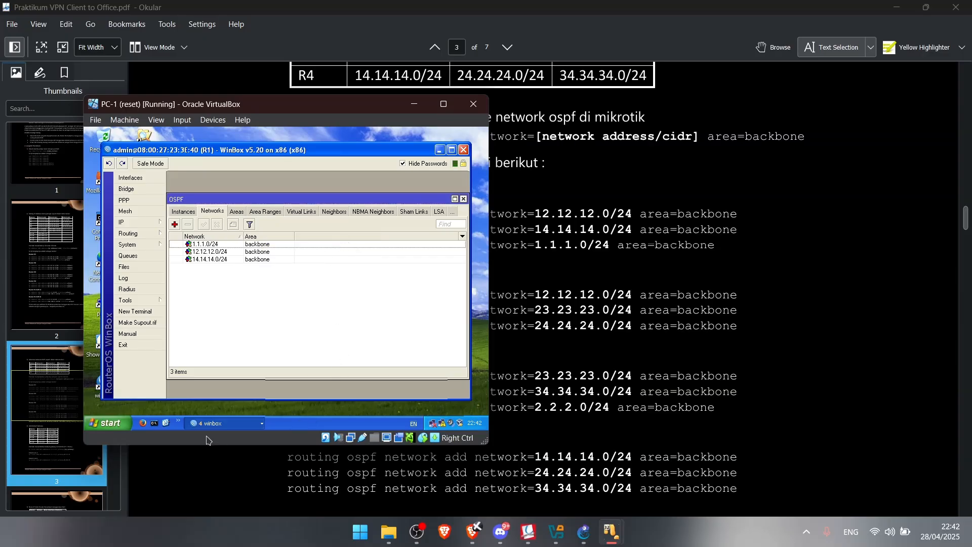
pyautogui.click(218, 424)
# Open R2's OSPF Networks list and add 12.12.12.0/24 to the backbone
pyautogui.click(223, 395)
pyautogui.click(148, 233)
pyautogui.click(198, 290)
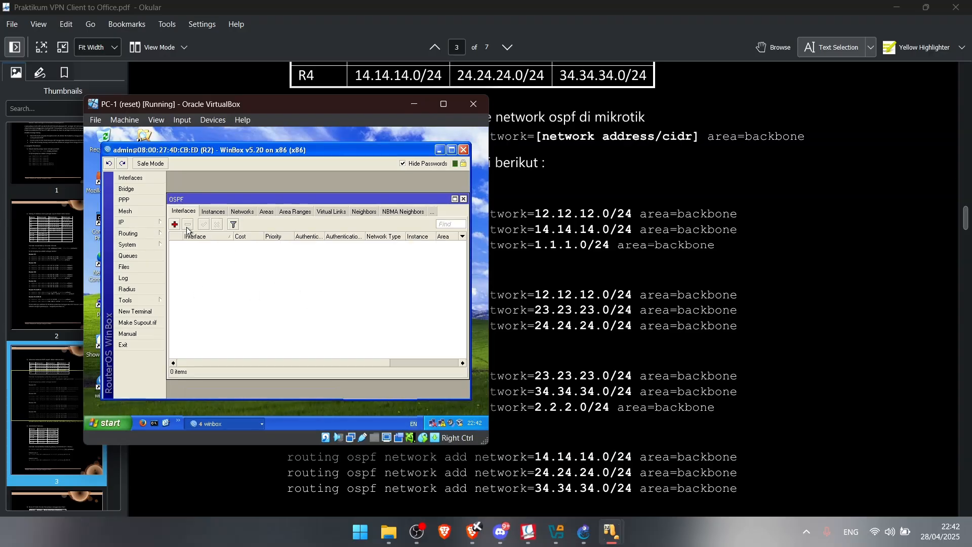
pyautogui.click(212, 211)
pyautogui.click(176, 225)
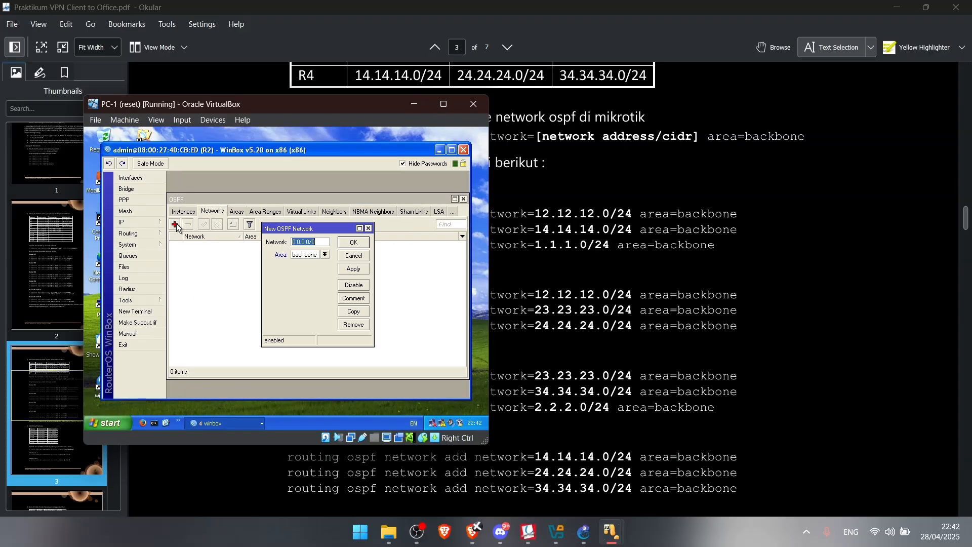
pyautogui.write('12.12')
pyautogui.press('Return')
# Add 23.23.23.0/24 and 24.24.24.0/24 as backbone OSPF networks on R2
pyautogui.click(175, 225)
pyautogui.write('23')
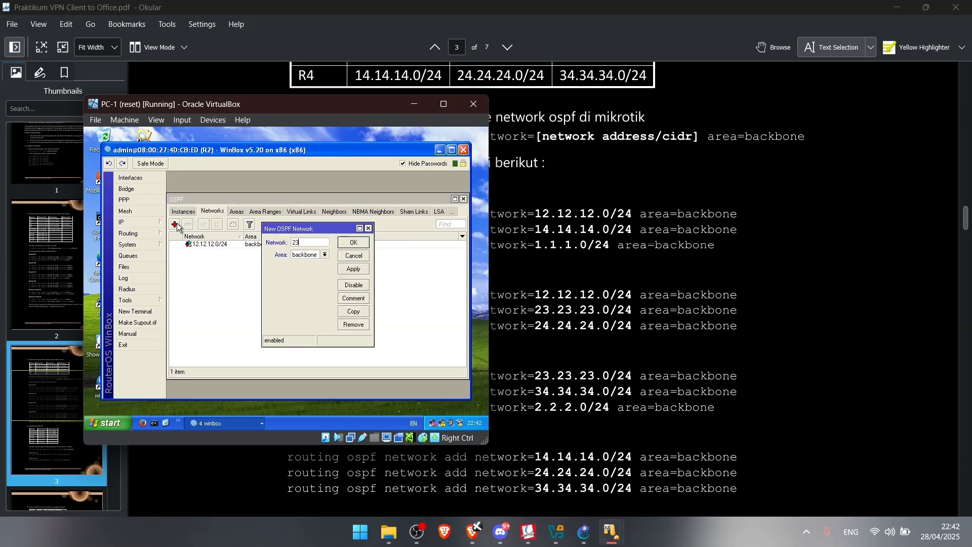
pyautogui.write('.23.23.0/24')
pyautogui.click(348, 270)
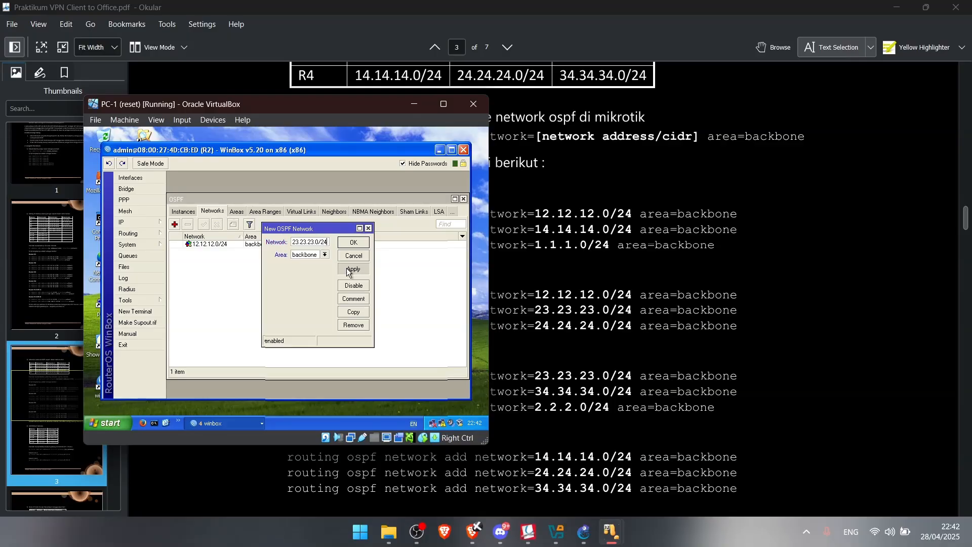
pyautogui.click(354, 242)
pyautogui.click(175, 225)
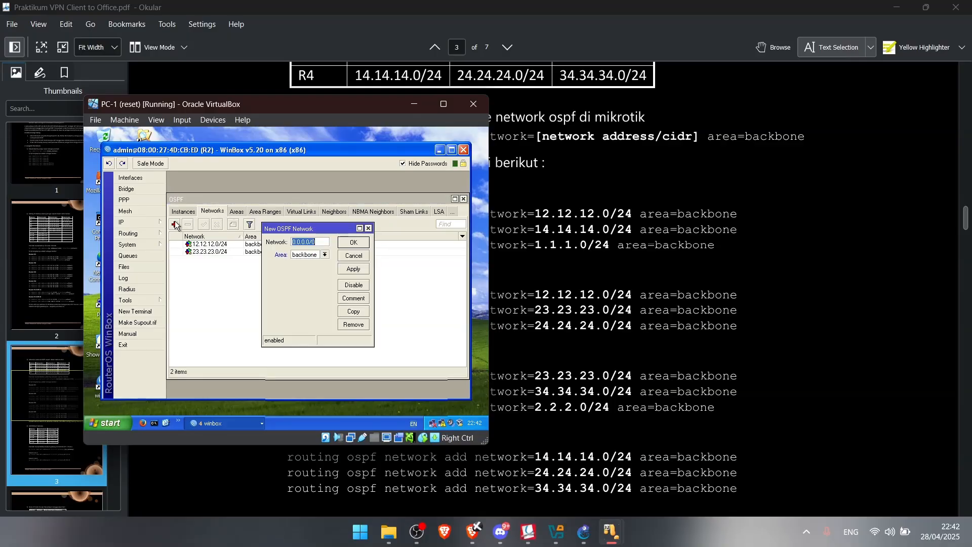
pyautogui.write('24.24.24.0/24')
pyautogui.click(354, 243)
pyautogui.click(239, 424)
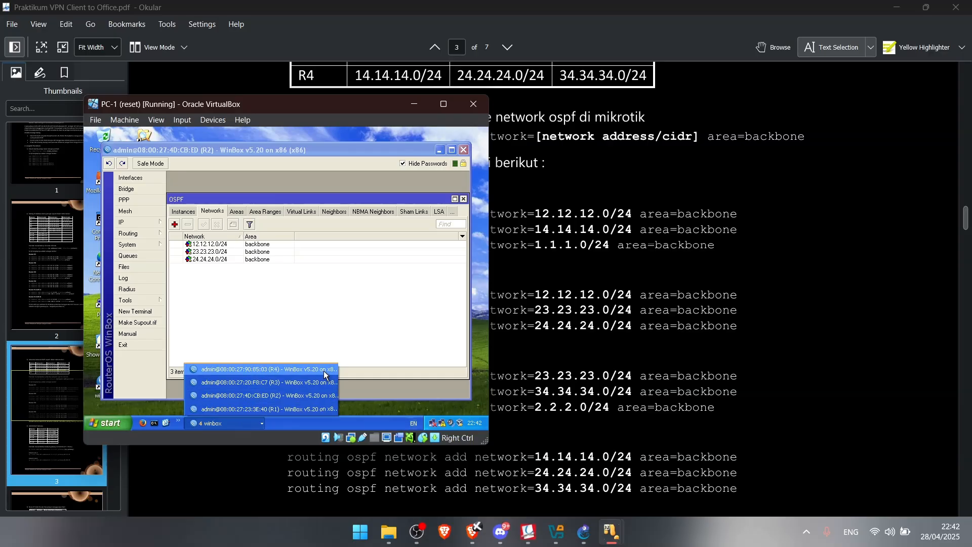
# Open R3's OSPF Networks list and add 23.23.23.0/24 to the backbone
pyautogui.click(283, 382)
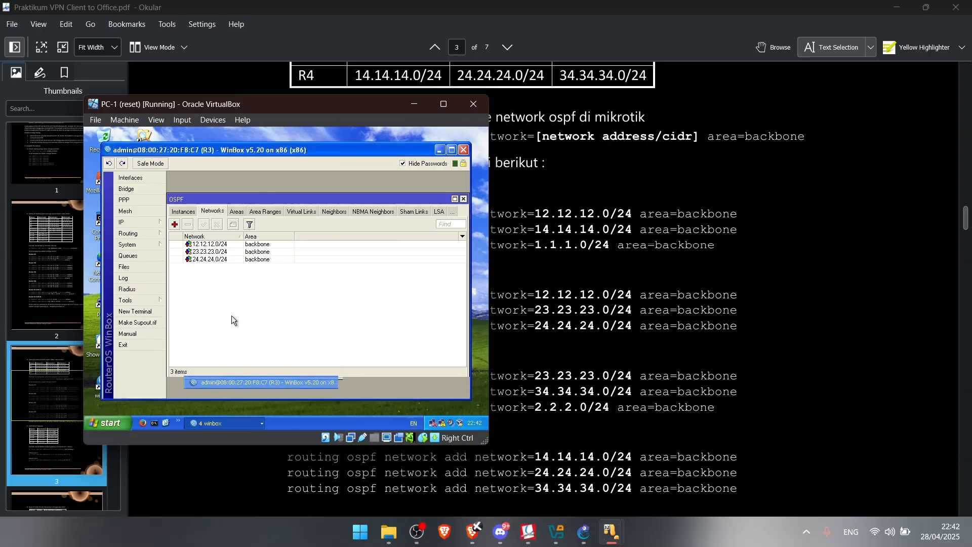
pyautogui.click(148, 231)
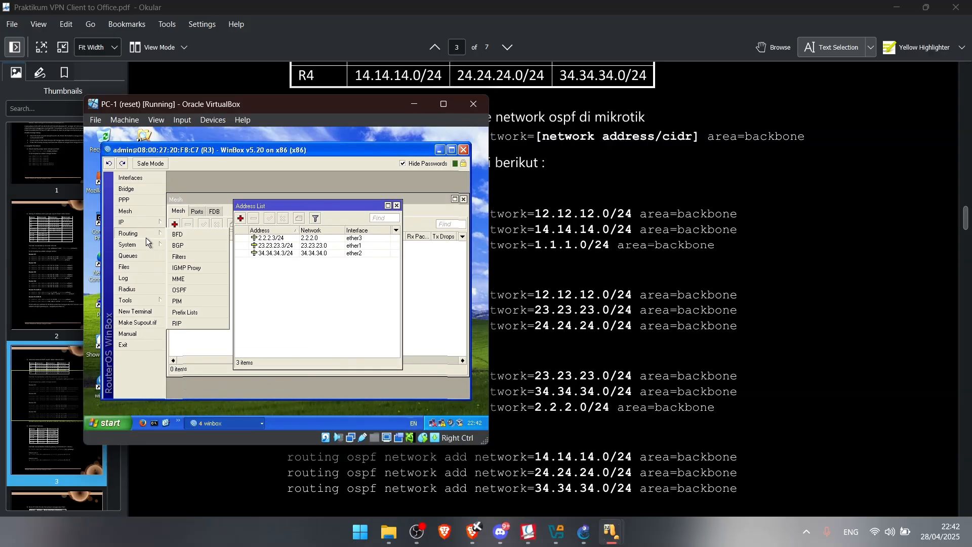
pyautogui.click(193, 279)
pyautogui.click(249, 226)
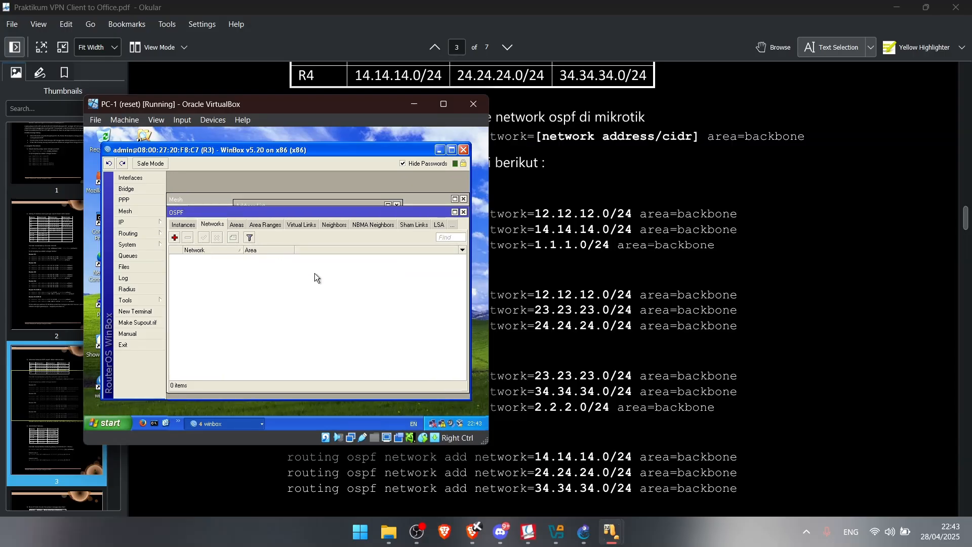
pyautogui.click(174, 237)
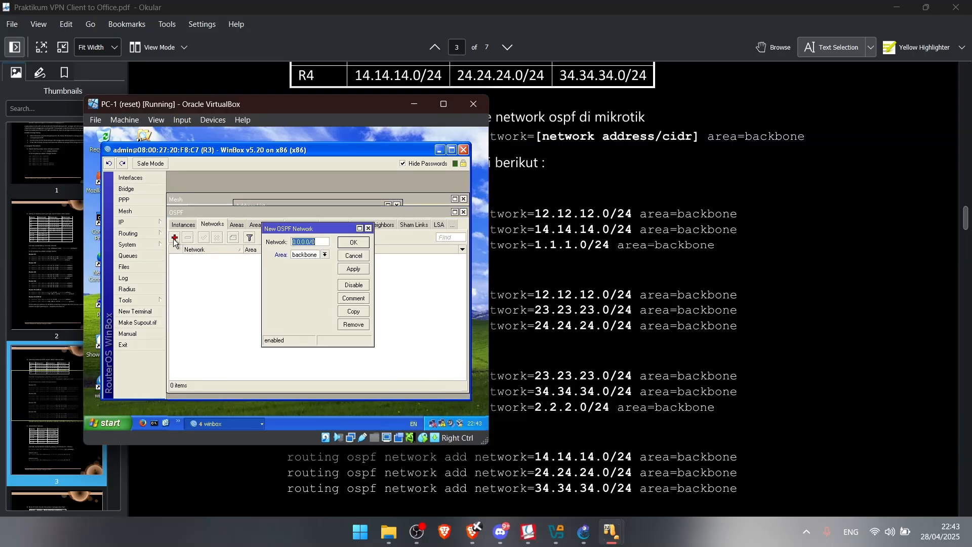
pyautogui.write('23.23.23.')
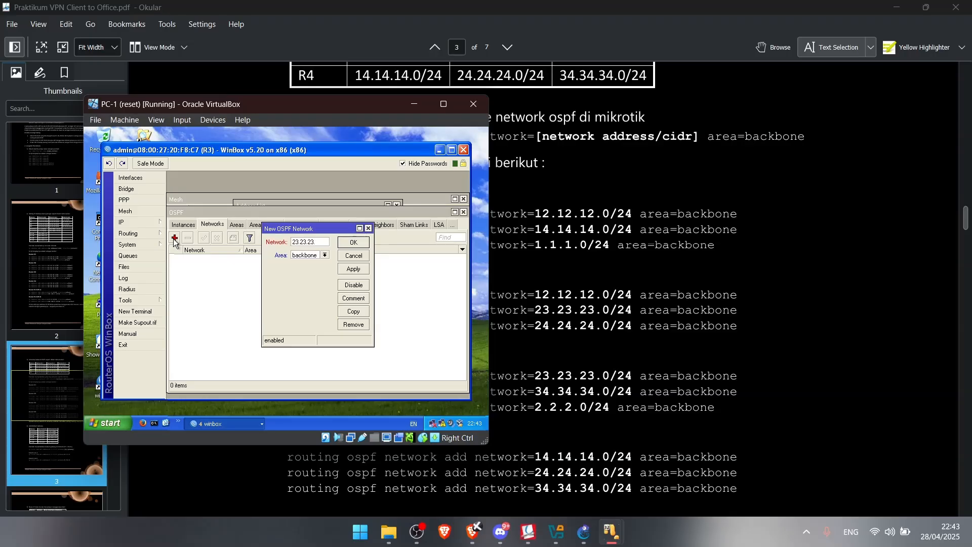
pyautogui.write('0/24')
pyautogui.press('Return')
# Add 34.34.34.0/24 and 2.2.2.0/24 as backbone OSPF networks on R3
pyautogui.click(174, 238)
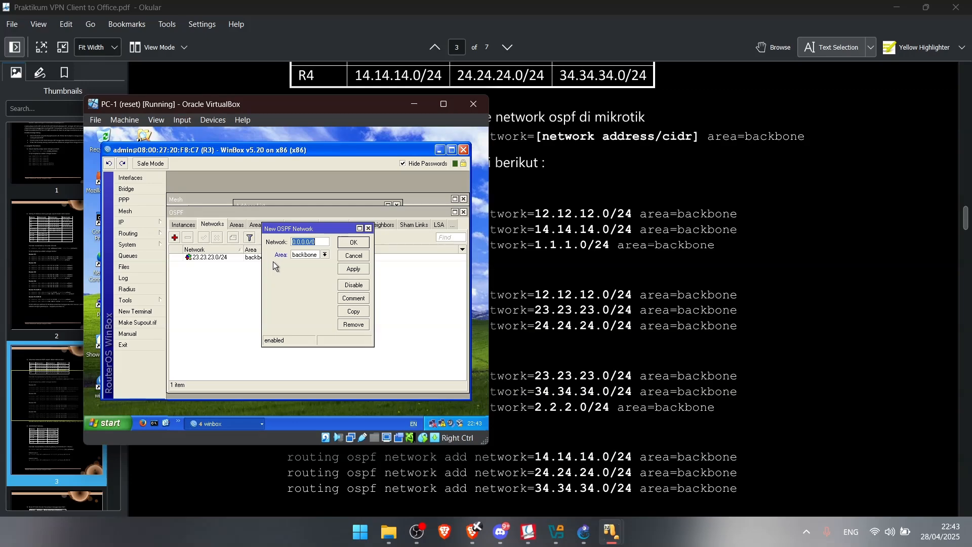
pyautogui.write('34.34.34.0/24')
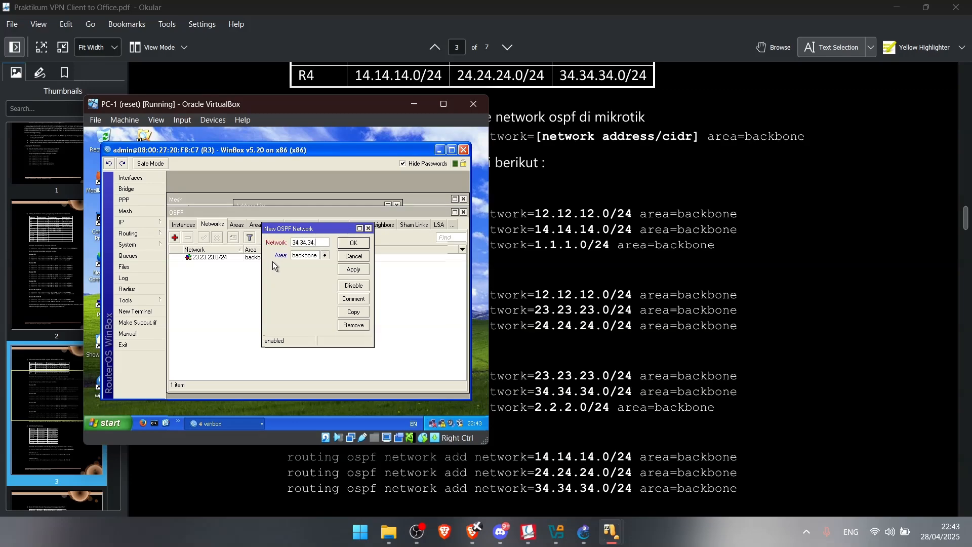
pyautogui.click(353, 243)
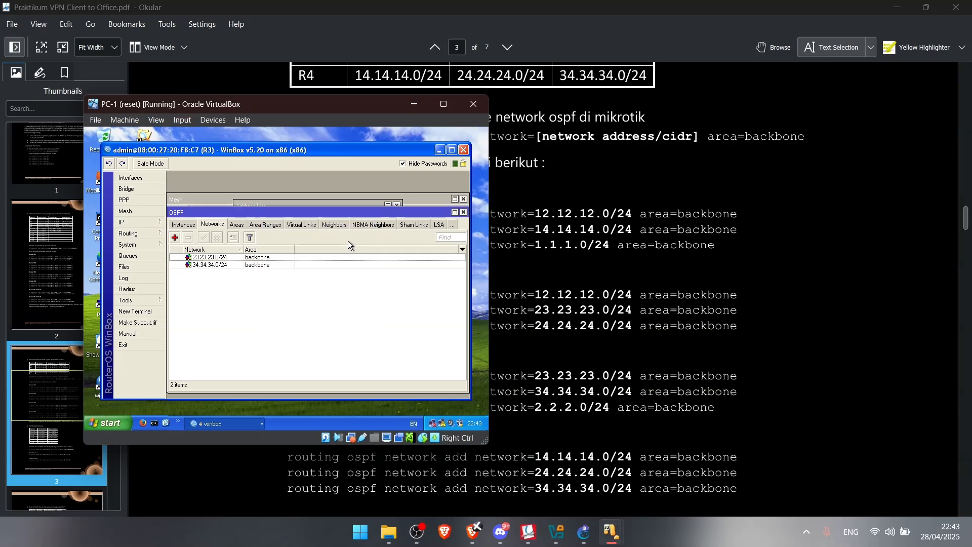
pyautogui.click(174, 238)
pyautogui.write('2.2.2.0/24')
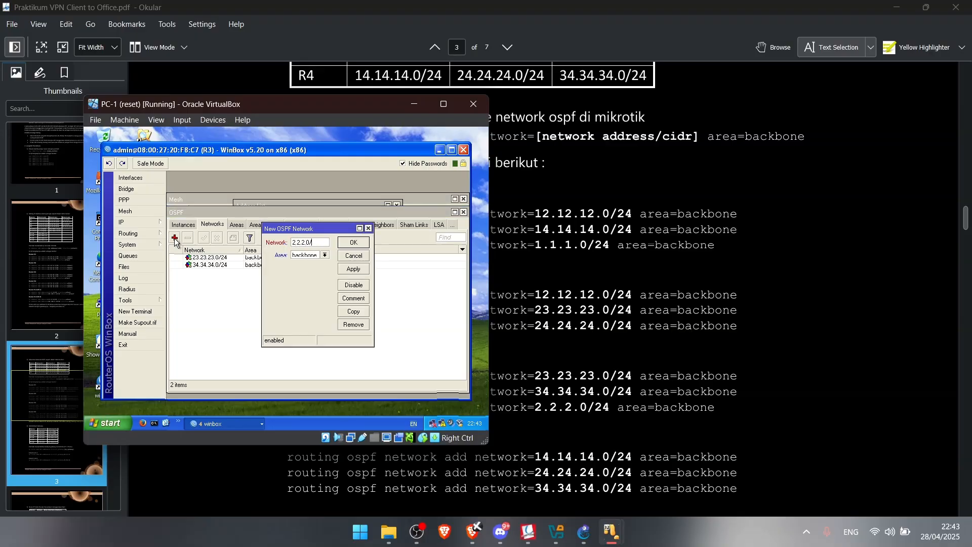
pyautogui.click(351, 243)
pyautogui.click(229, 422)
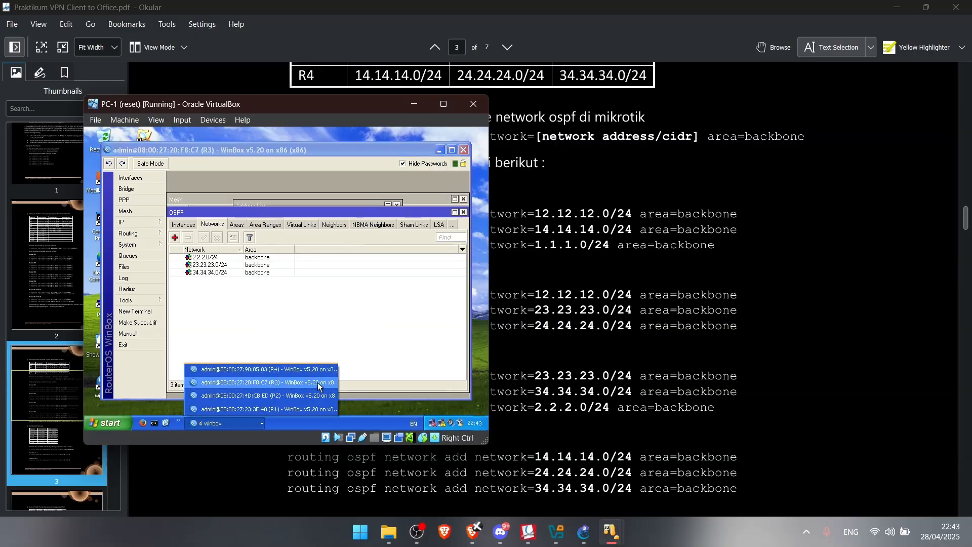
# Open R4's OSPF Networks list and add 14.14.14.0/24 to the backbone
pyautogui.click(289, 370)
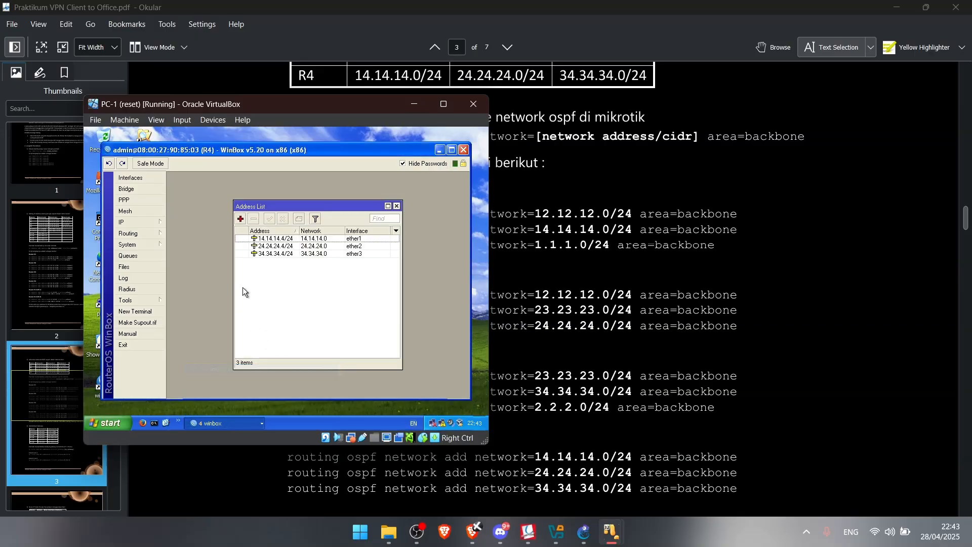
pyautogui.click(150, 223)
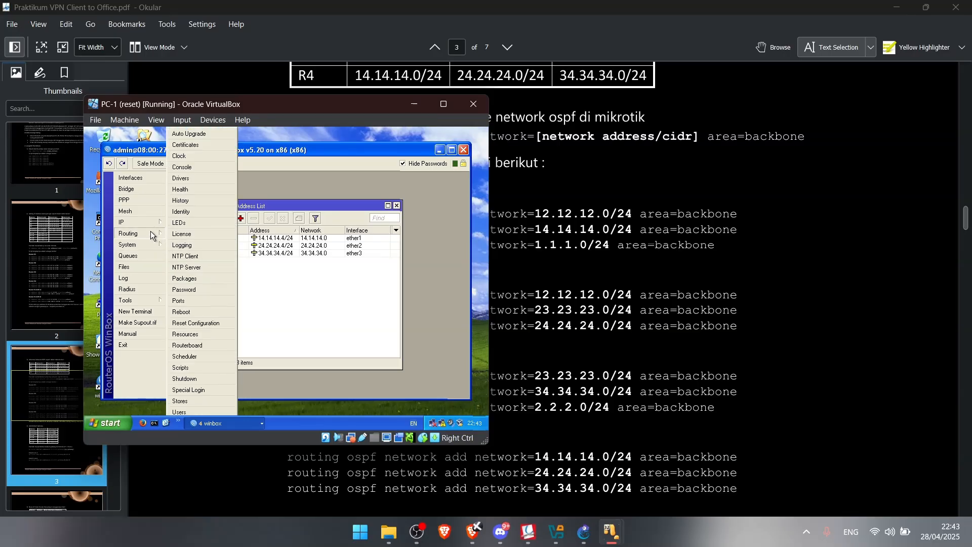
pyautogui.click(147, 234)
pyautogui.click(187, 290)
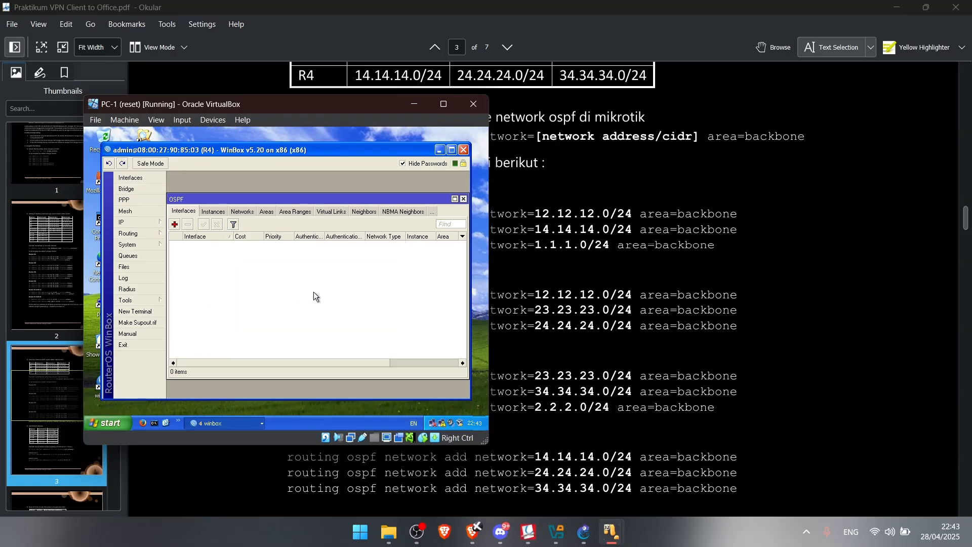
pyautogui.click(242, 211)
pyautogui.click(174, 224)
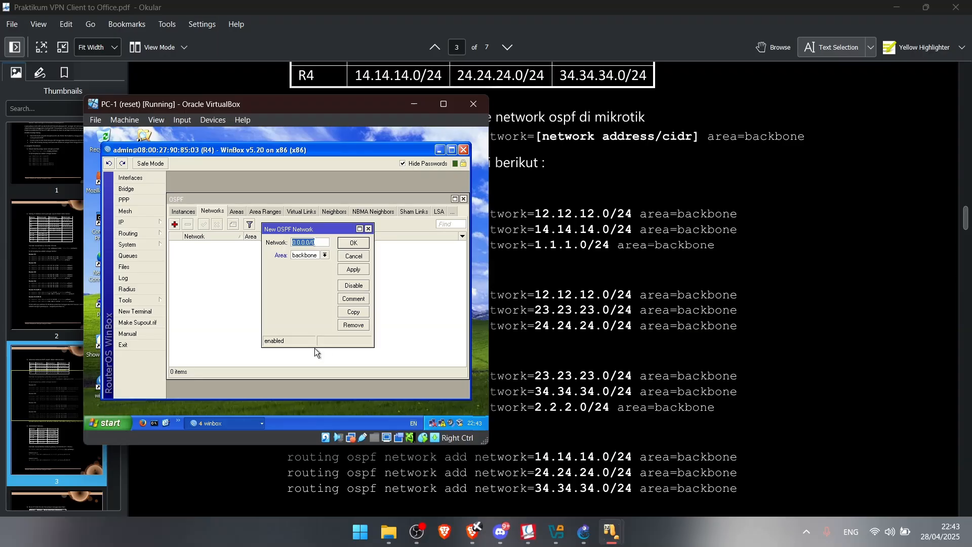
pyautogui.write('14.14.14.0/24')
pyautogui.click(354, 244)
# Add 24.24.24.0/24 and enter 34.34.34.0/24 as further backbone networks on R4
pyautogui.click(174, 225)
pyautogui.write('24.24.')
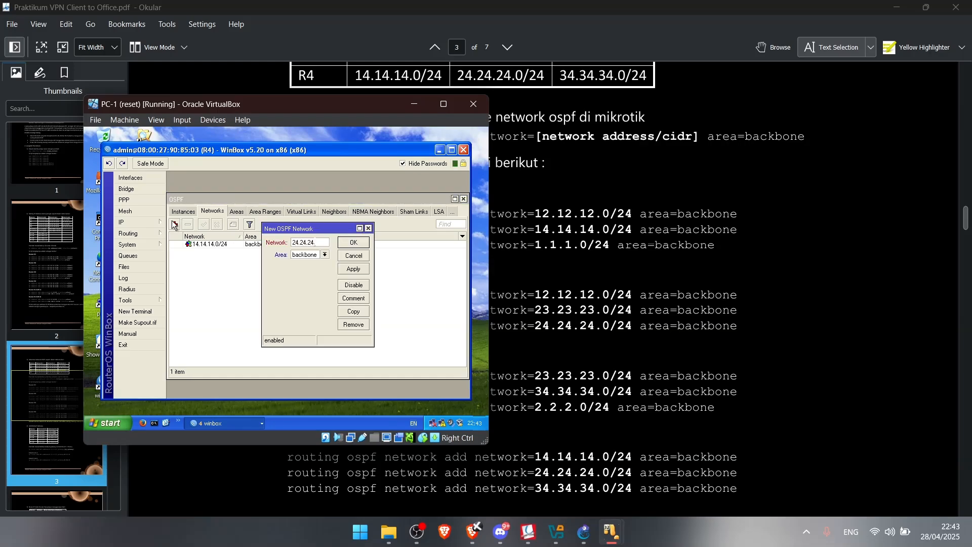
pyautogui.write('24.0/24')
pyautogui.press('Return')
pyautogui.click(175, 226)
pyautogui.write('34.34.34.0/24')
# Save R4's 34.34.34.0/24 network, move the VM window right, and scroll to the default gateway table
pyautogui.click(354, 242)
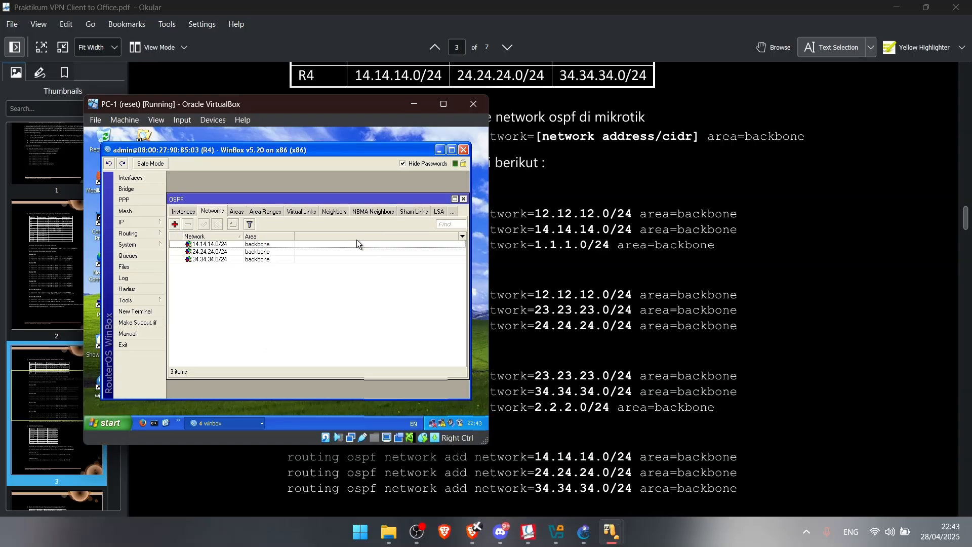
pyautogui.scroll(-3, 494, 264)
pyautogui.moveTo(275, 108); pyautogui.dragTo(699, 62)
pyautogui.scroll(-5, 262, 256)
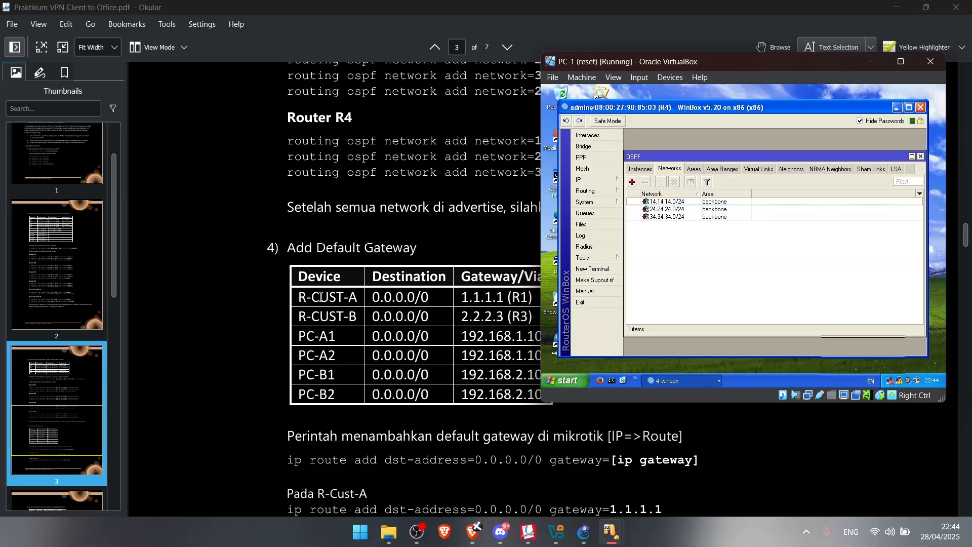
pyautogui.scroll(4, 337, 281)
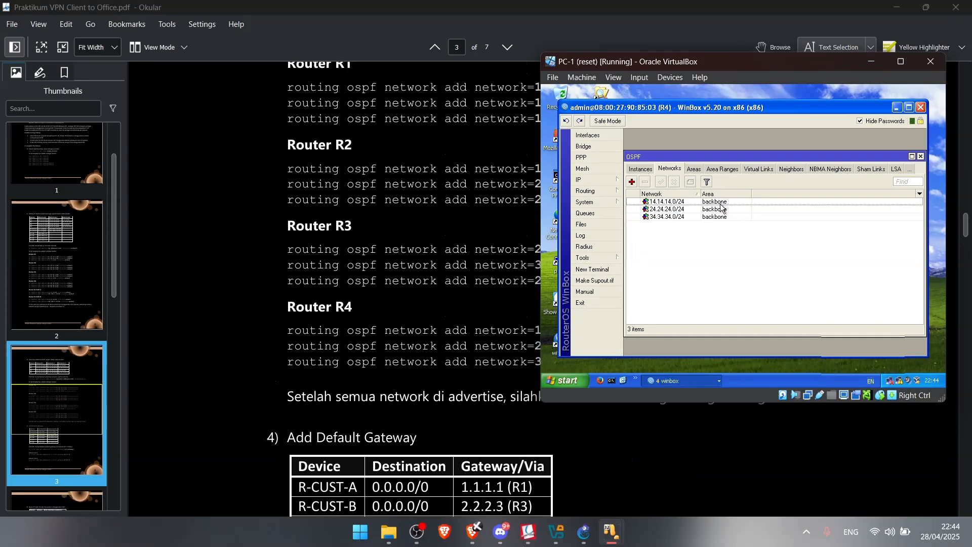
# Open a terminal on R4 and confirm that ping 1.1.1.1 succeeds
pyautogui.click(594, 269)
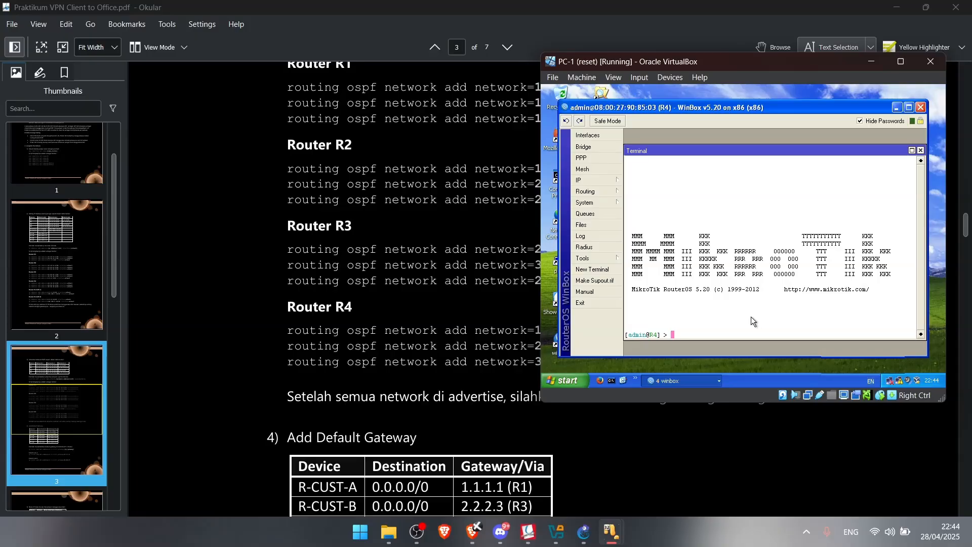
pyautogui.write('ping 1.1.1.1')
pyautogui.press('Return')
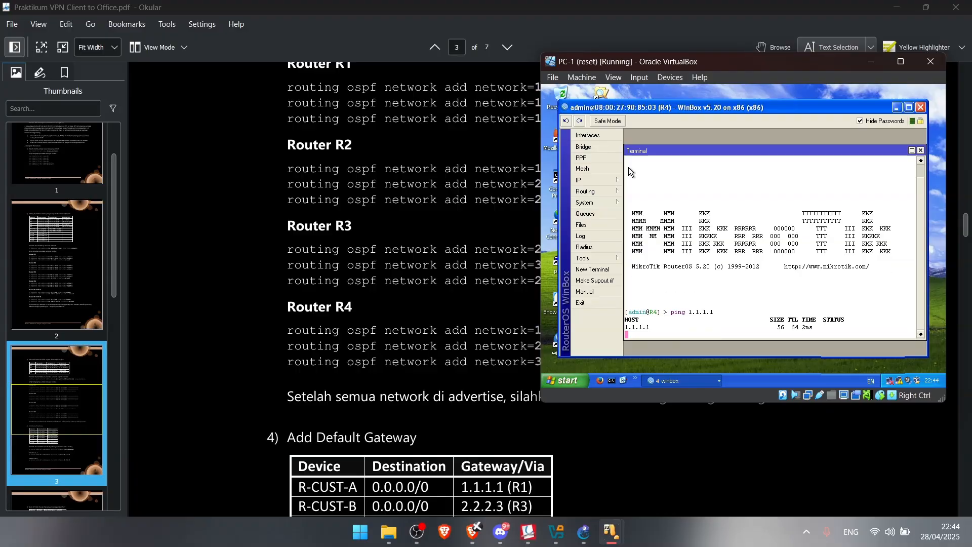
pyautogui.hotkey('ctrl', 'c')
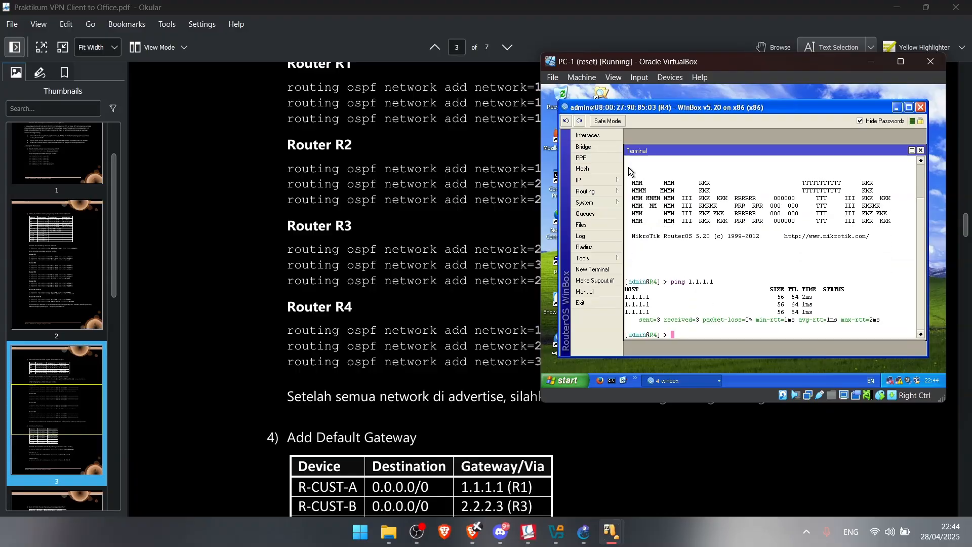
pyautogui.scroll(10, 384, 248)
pyautogui.scroll(10, 383, 248)
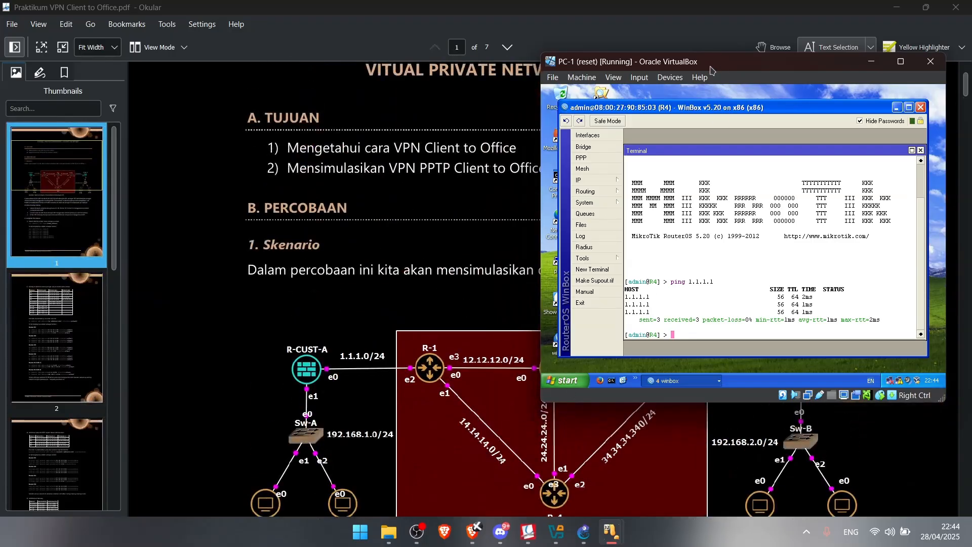
# Confirm 24.24.24.2 answers pings while 34.34.34.3 fails with 100% packet loss
pyautogui.moveTo(710, 65); pyautogui.dragTo(433, 24)
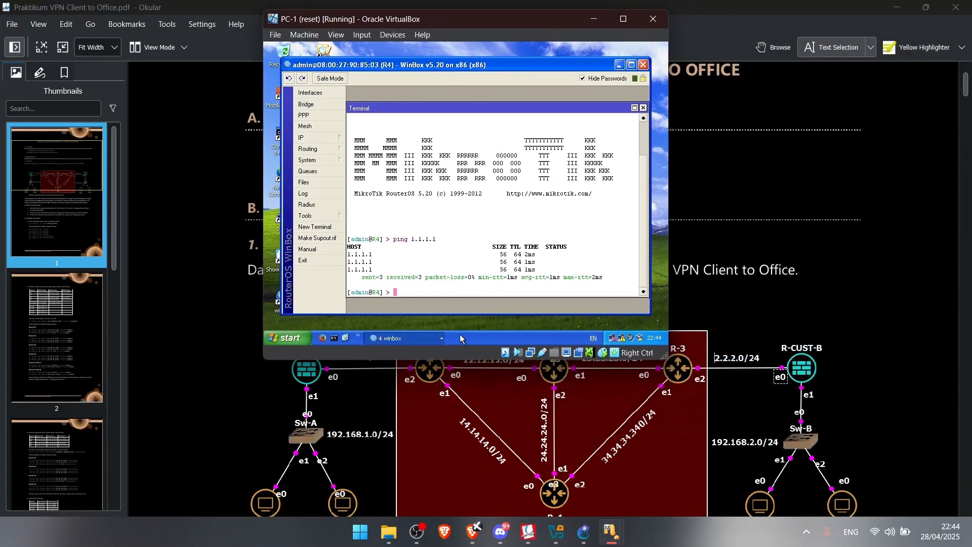
pyautogui.moveTo(484, 31); pyautogui.dragTo(268, 44)
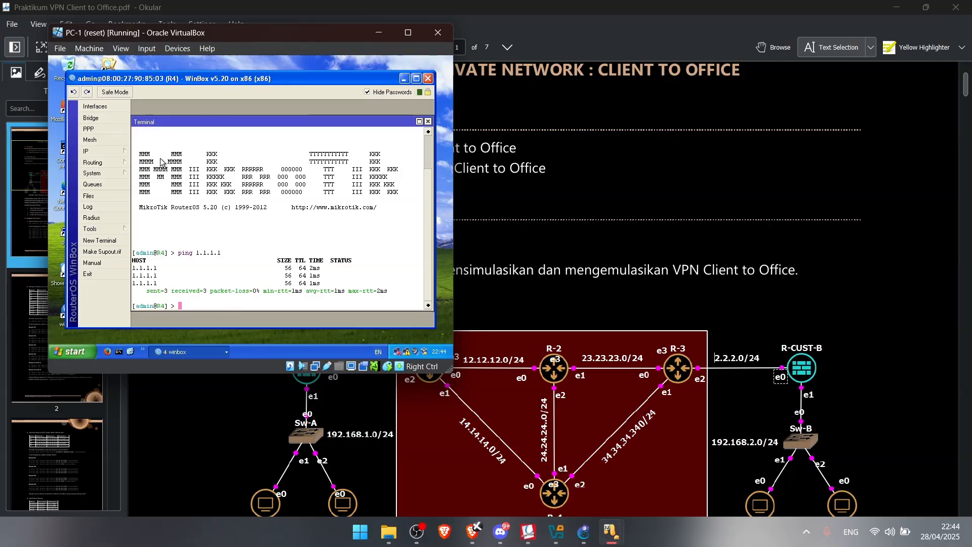
pyautogui.write('2')
pyautogui.write('ping 24.')
pyautogui.write('24.24')
pyautogui.write('.2')
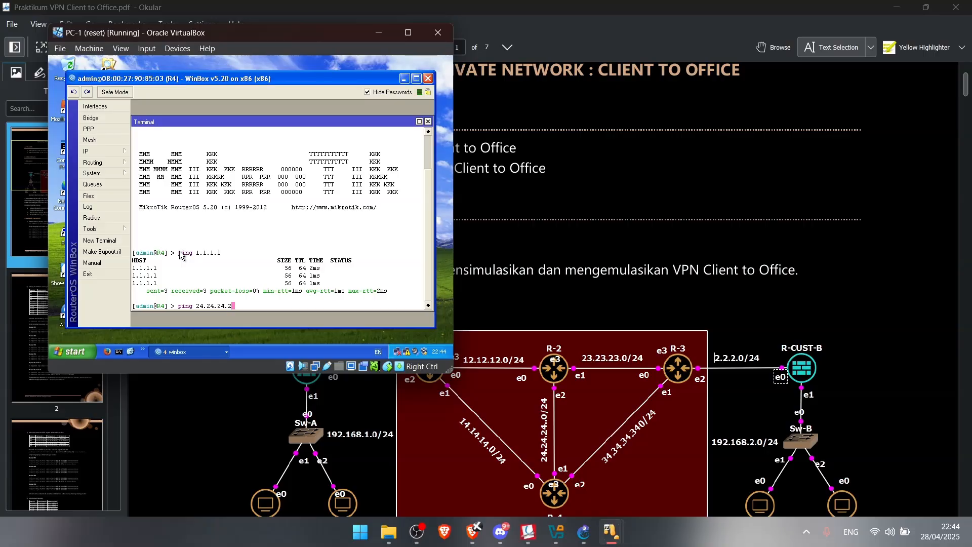
pyautogui.press('Return')
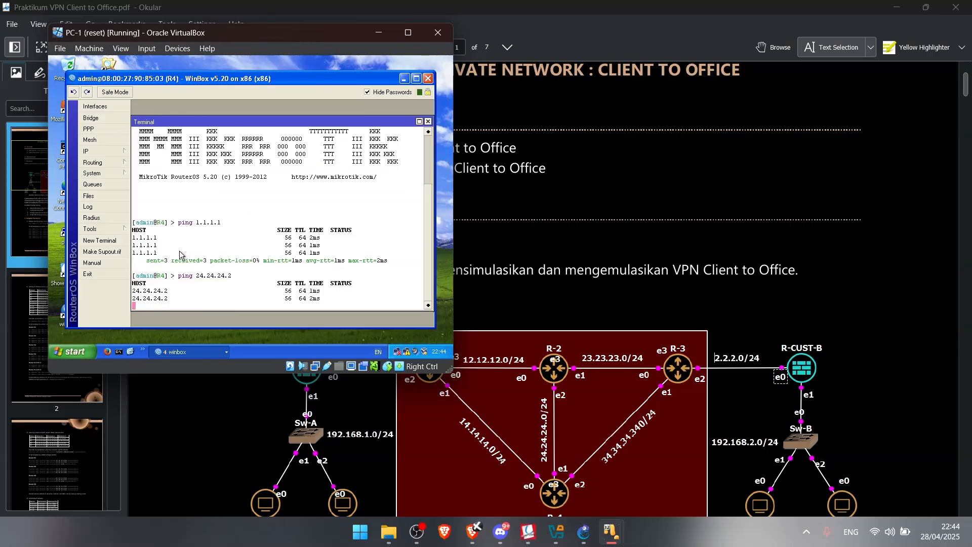
pyautogui.hotkey('ctrl', 'c')
pyautogui.write('ping ')
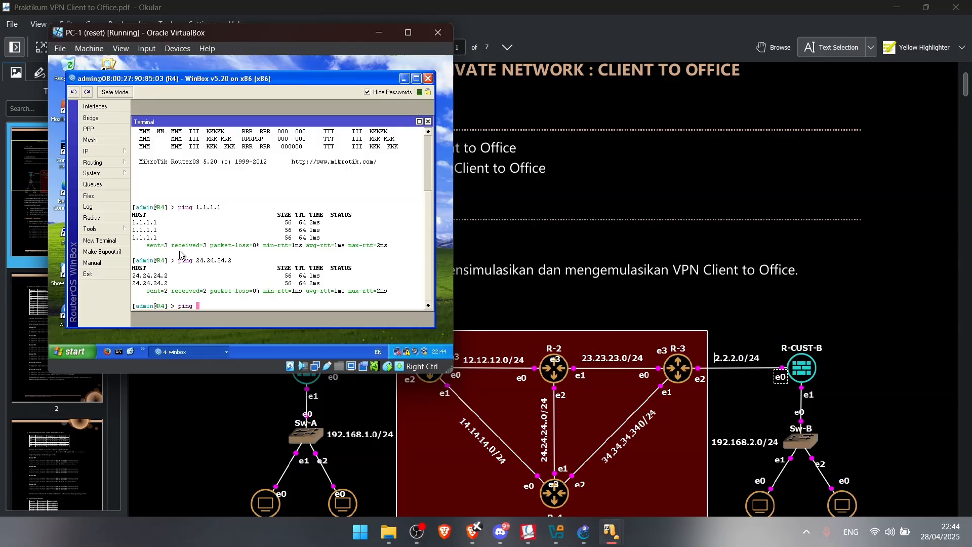
pyautogui.write('34.34.')
pyautogui.press('BackSpace')
pyautogui.press('BackSpace')
pyautogui.write('.34.34.3')
pyautogui.press('Return')
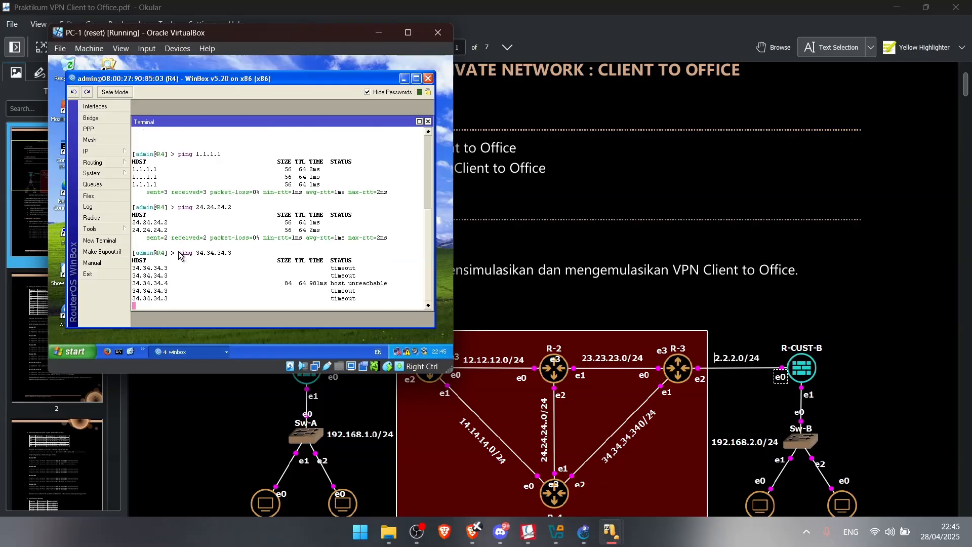
pyautogui.hotkey('ctrl', 'c')
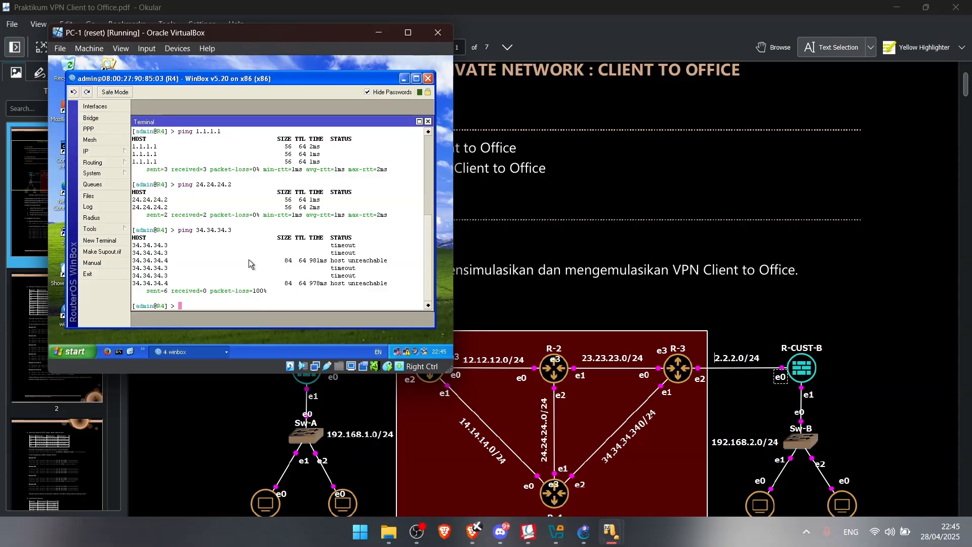
# Show R4's IP address list with 14.14.14.4/24, 24.24.24.4/24 and 34.34.34.4/24
pyautogui.click(102, 150)
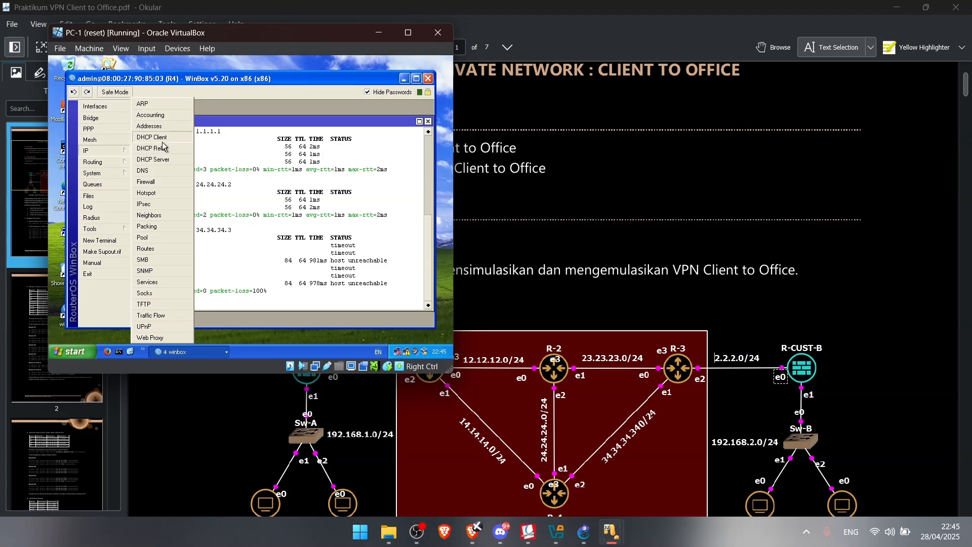
pyautogui.click(151, 126)
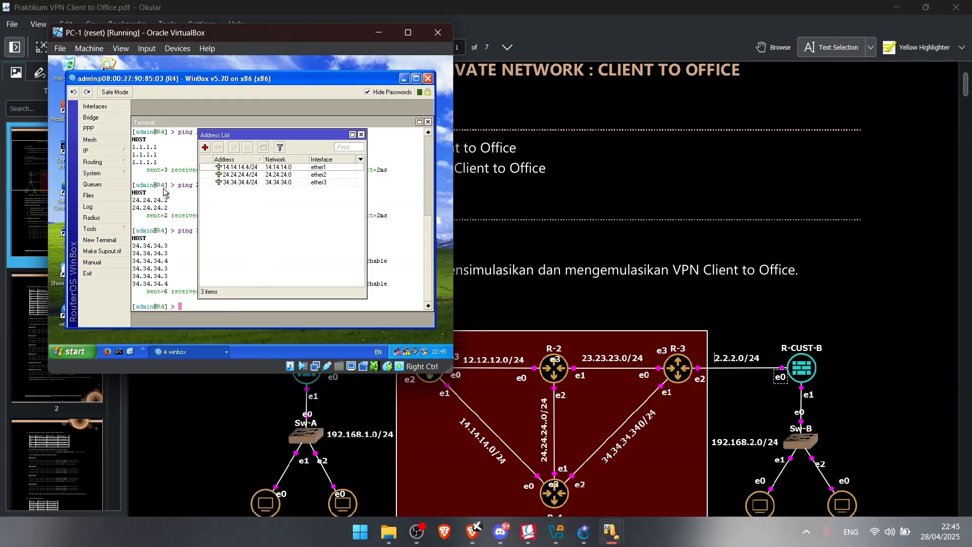
# Review the handout's two-company ISP diagram, then return to the GNS3 project
pyautogui.moveTo(116, 154)
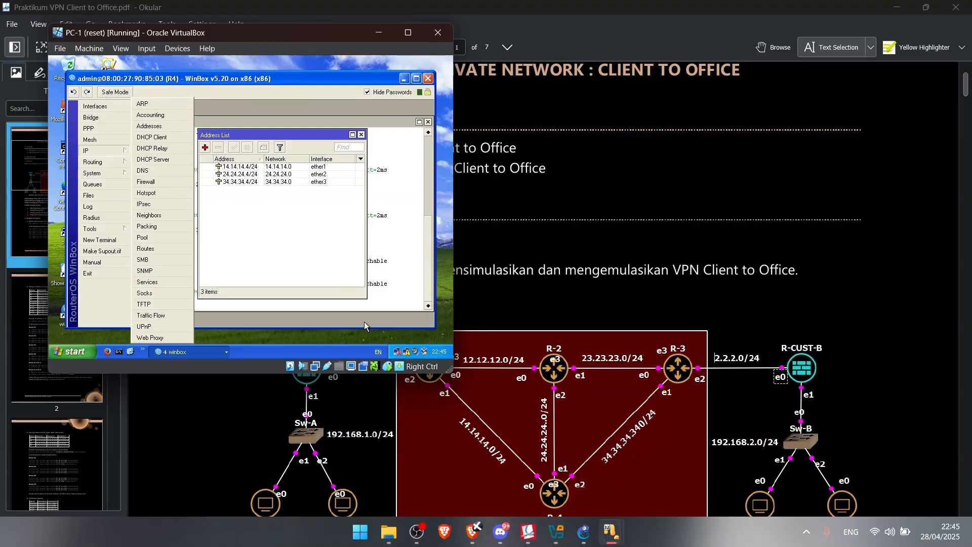
pyautogui.click(701, 292)
pyautogui.scroll(-15, 633, 258)
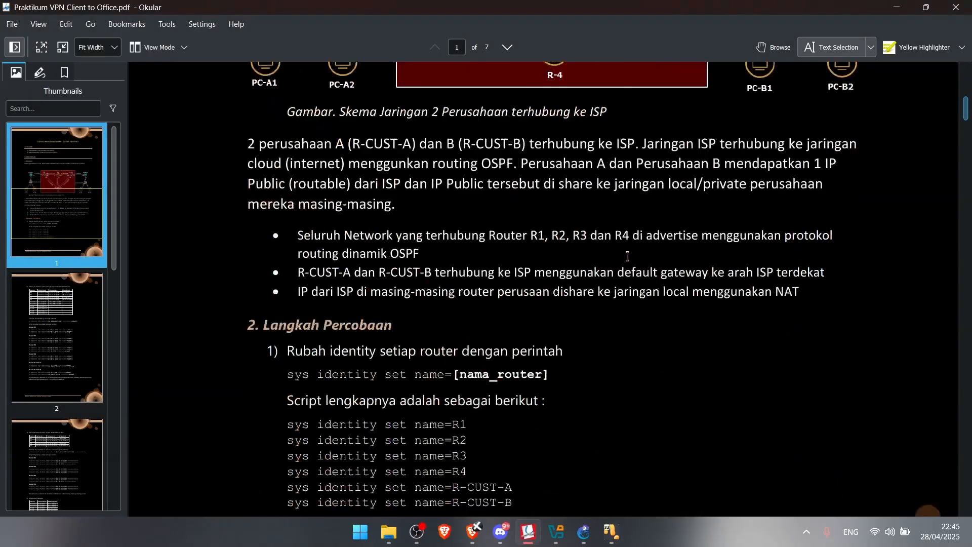
pyautogui.scroll(-14, 617, 245)
pyautogui.scroll(8, 412, 211)
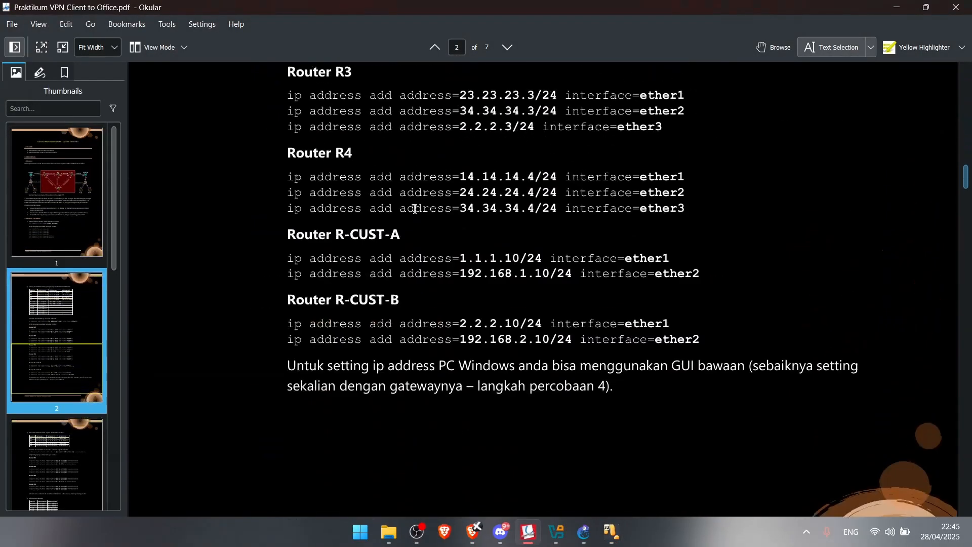
pyautogui.moveTo(612, 533)
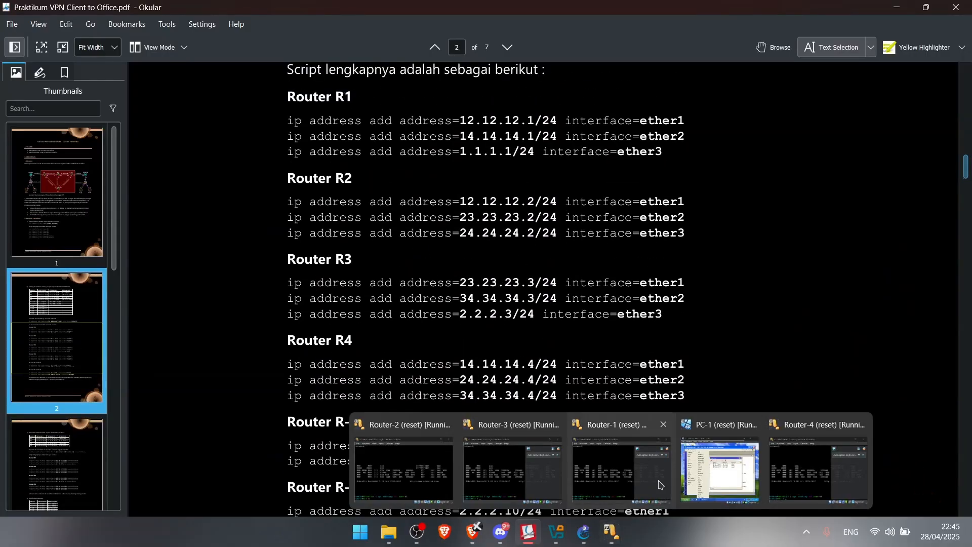
pyautogui.scroll(20, 499, 207)
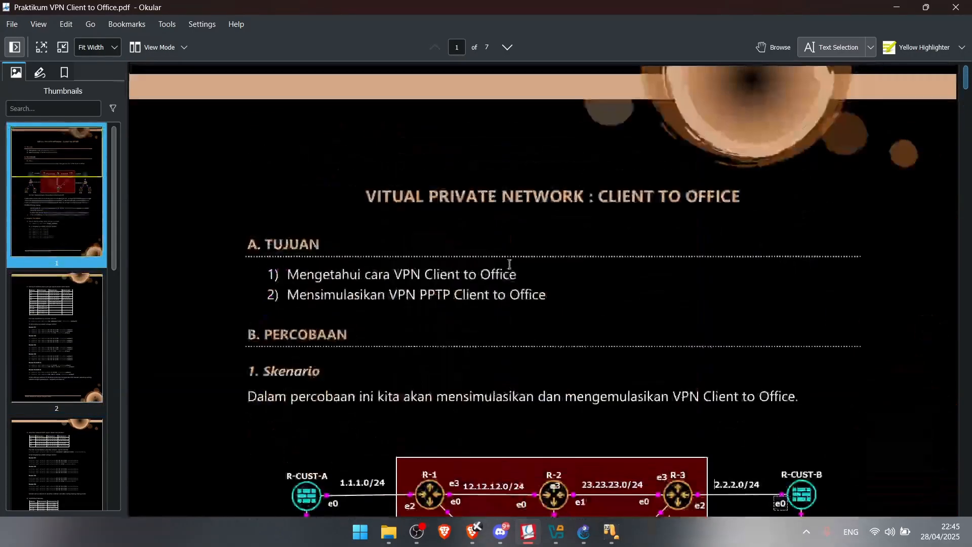
pyautogui.scroll(-5, 513, 265)
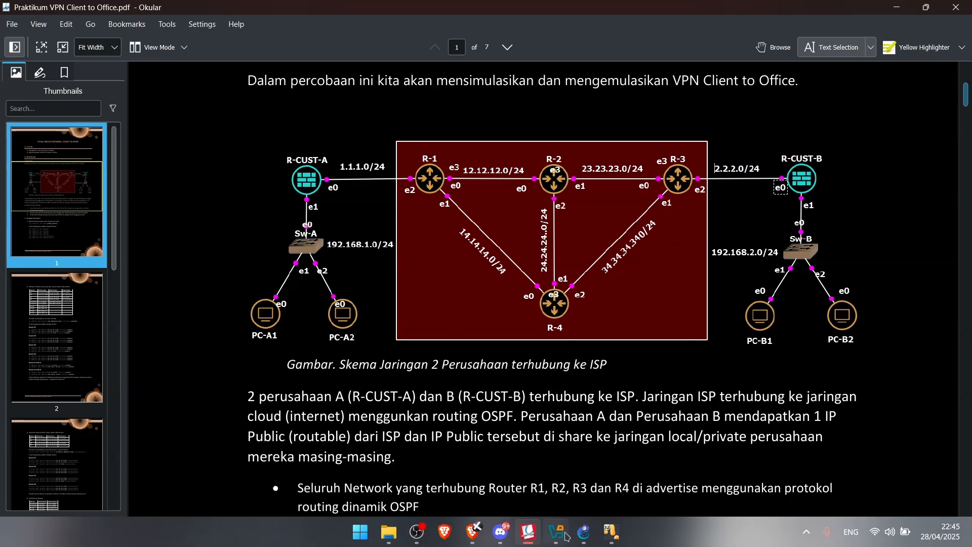
pyautogui.click(584, 532)
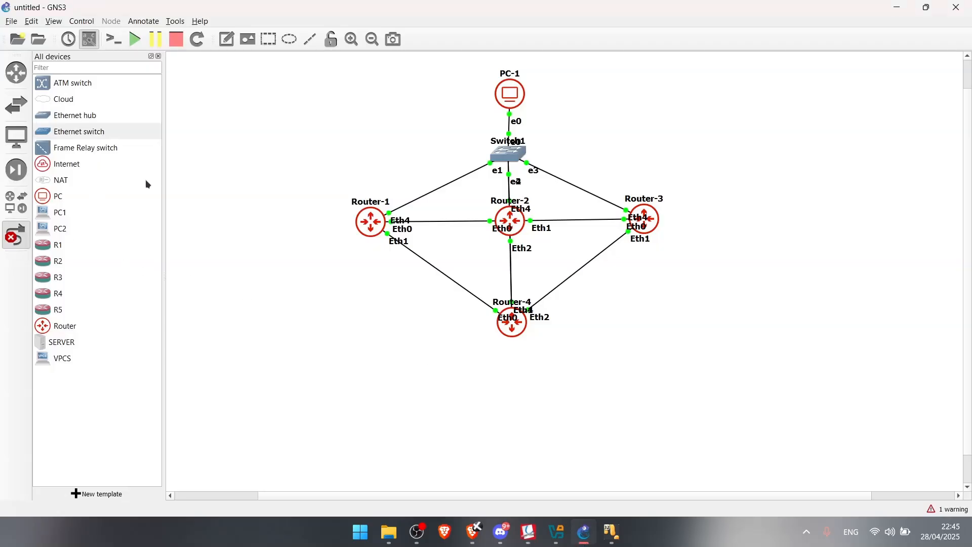
# Add two routers, two Ethernet switches and four PCs to the canvas around the core
pyautogui.moveTo(58, 325); pyautogui.dragTo(247, 216)
pyautogui.moveTo(46, 333); pyautogui.dragTo(719, 219)
pyautogui.click(731, 239)
pyautogui.press('Escape')
pyautogui.click(15, 237)
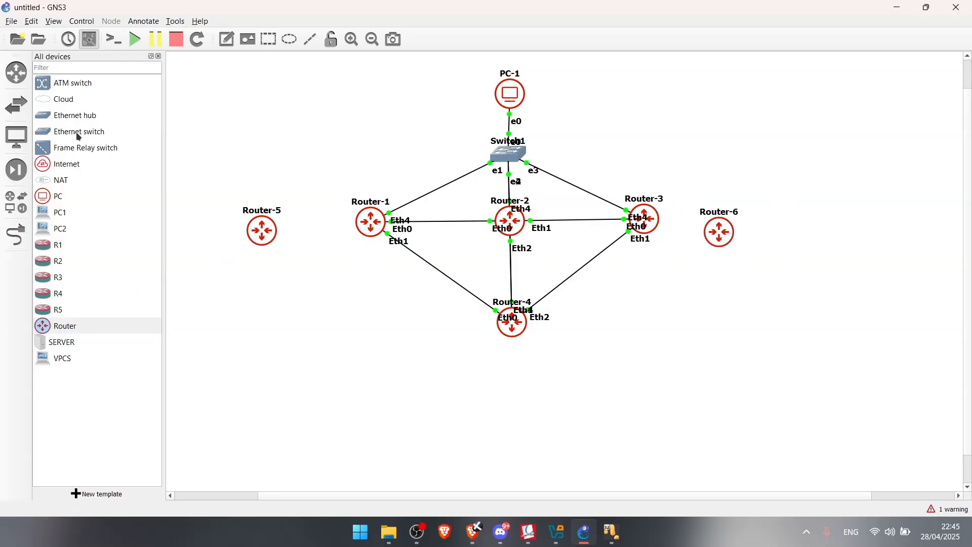
pyautogui.click(84, 132)
pyautogui.moveTo(77, 132); pyautogui.dragTo(725, 296)
pyautogui.moveTo(68, 199); pyautogui.dragTo(644, 418)
pyautogui.moveTo(85, 204); pyautogui.dragTo(786, 410)
pyautogui.moveTo(261, 235); pyautogui.dragTo(274, 227)
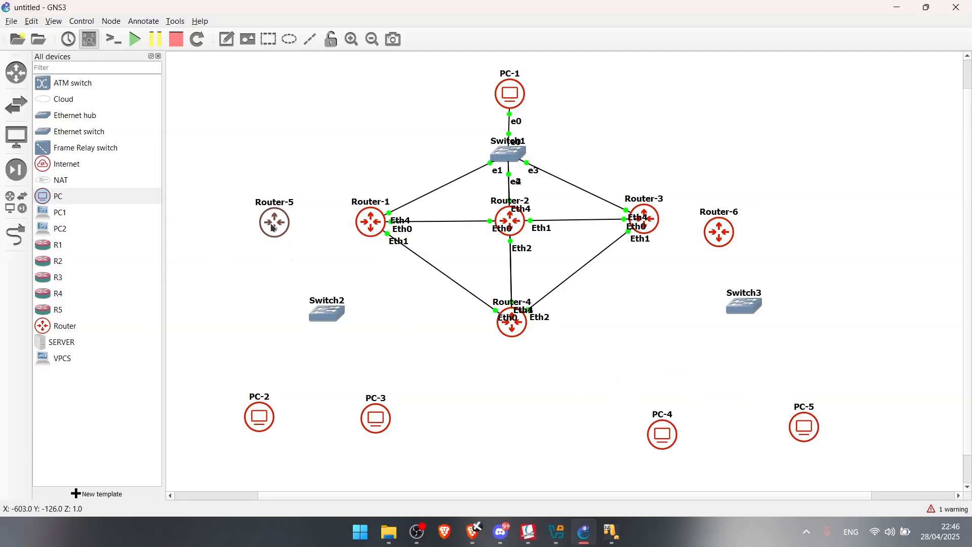
# Arrange Switch2, PC-2 and PC-3 under Router-5, and Switch3, PC-4 and PC-5 under Router-6
pyautogui.moveTo(330, 321); pyautogui.dragTo(279, 311)
pyautogui.moveTo(369, 405); pyautogui.dragTo(310, 361)
pyautogui.moveTo(264, 425); pyautogui.dragTo(244, 385)
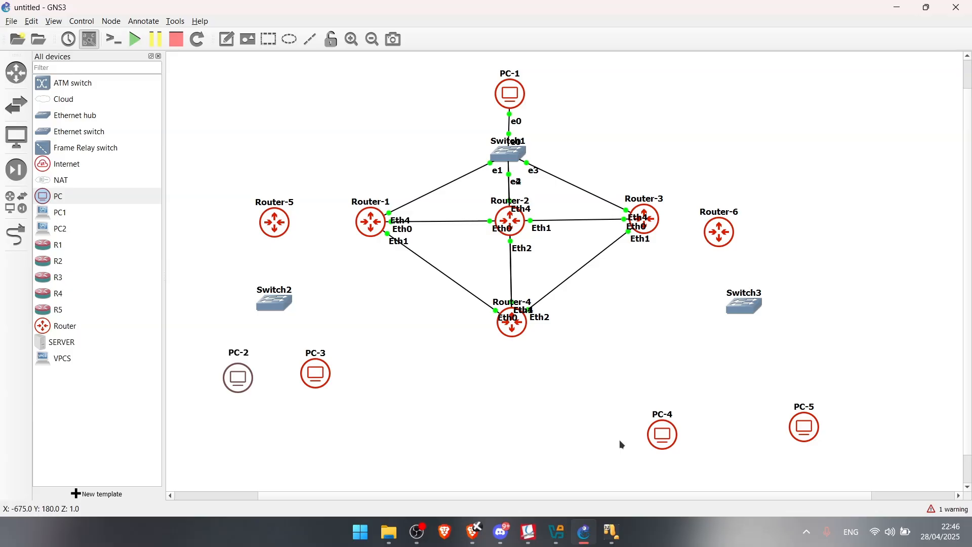
pyautogui.moveTo(720, 239); pyautogui.dragTo(741, 227)
pyautogui.moveTo(733, 302); pyautogui.dragTo(730, 292)
pyautogui.moveTo(663, 442); pyautogui.dragTo(694, 388)
pyautogui.moveTo(801, 426); pyautogui.dragTo(794, 373)
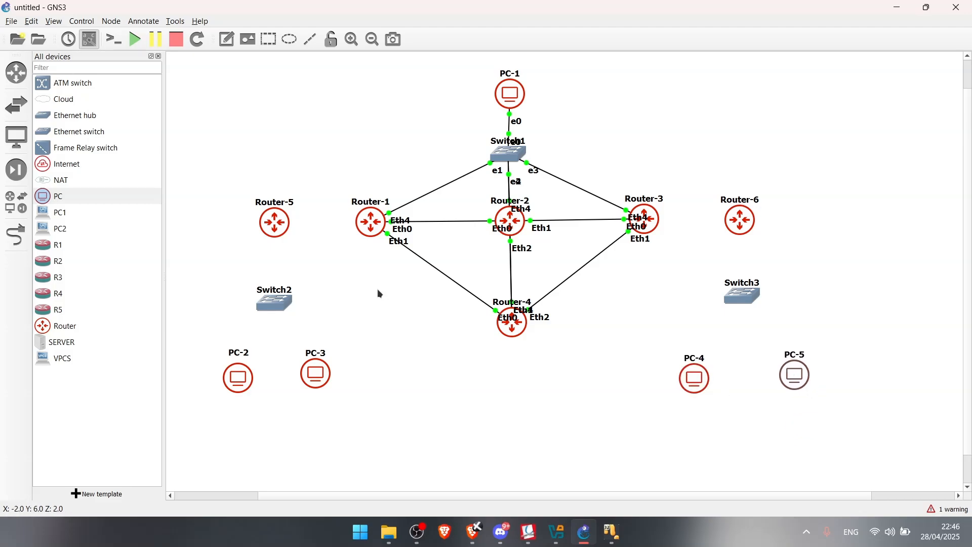
# Rename Router-5 to R-CUSTA and Router-6 to R-CUSTB
pyautogui.doubleClick(284, 205)
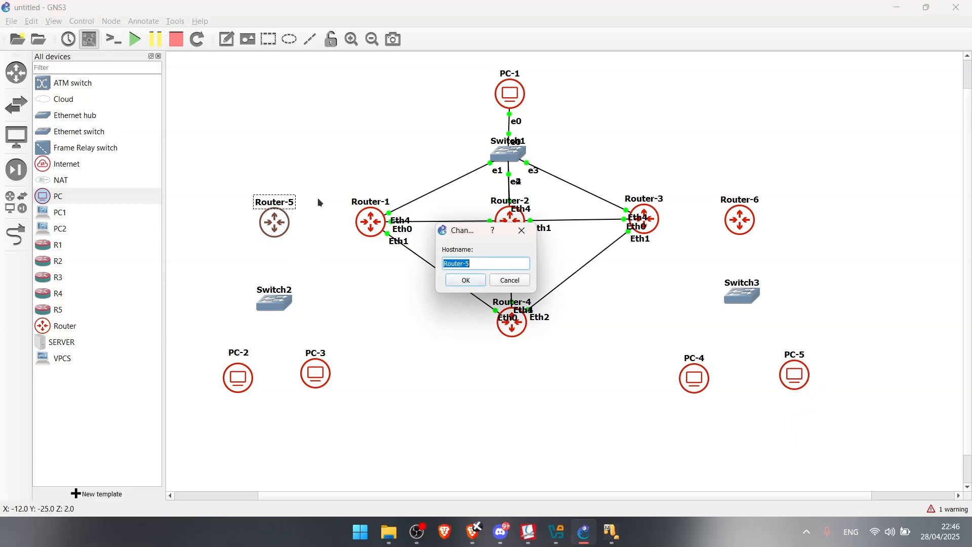
pyautogui.write('R-CUSTA')
pyautogui.click(484, 283)
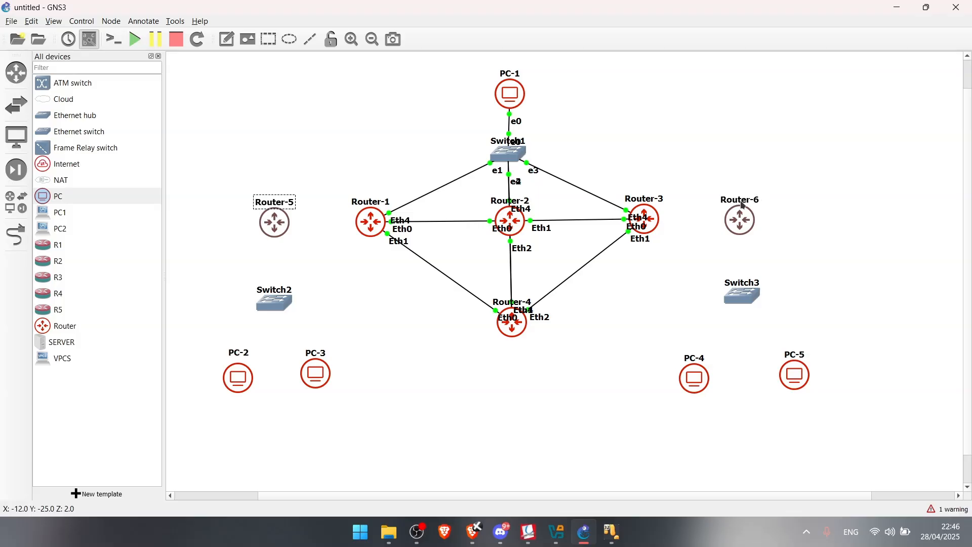
pyautogui.doubleClick(742, 200)
pyautogui.write('R-CUSTB')
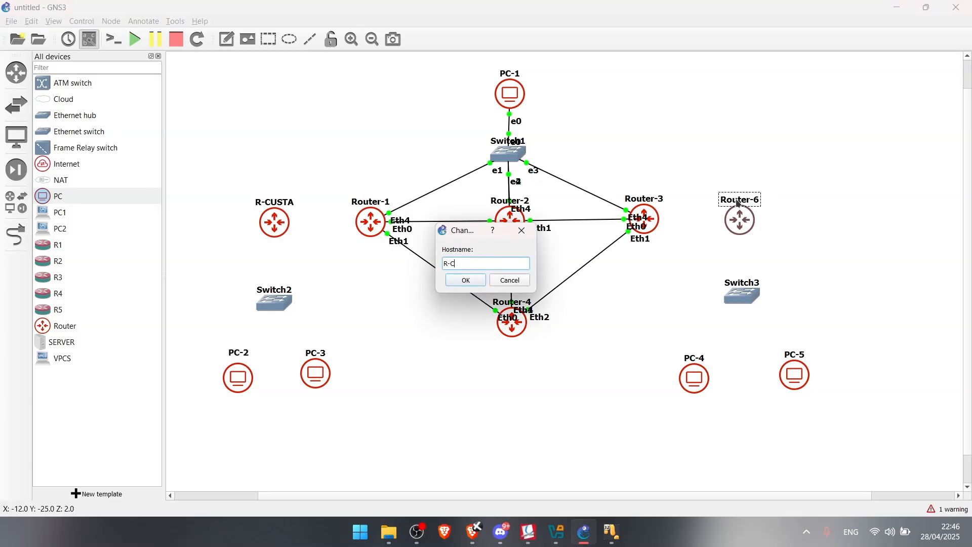
pyautogui.click(450, 282)
# Rename PC-2 and PC-3 to PC-A1 and PC-A2
pyautogui.moveTo(240, 388); pyautogui.dragTo(241, 379)
pyautogui.moveTo(531, 533)
pyautogui.moveTo(518, 463)
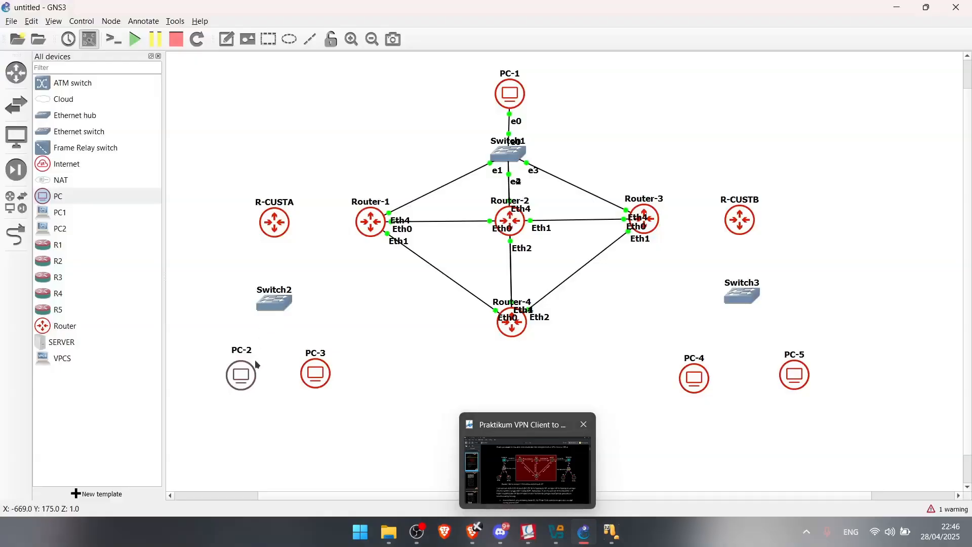
pyautogui.doubleClick(247, 351)
pyautogui.press('Right')
pyautogui.press('BackSpace')
pyautogui.write('3')
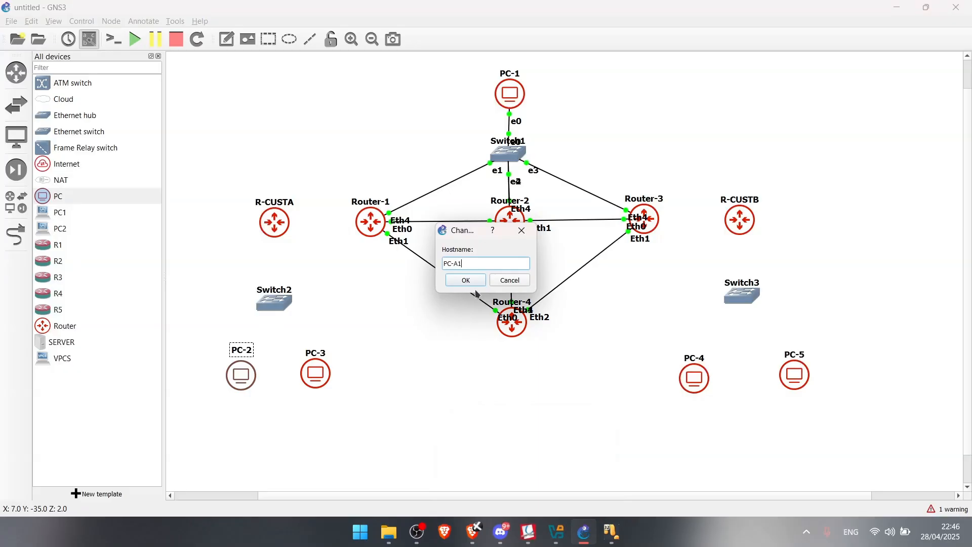
pyautogui.click(474, 284)
pyautogui.doubleClick(323, 354)
pyautogui.press('Right')
pyautogui.press('BackSpace')
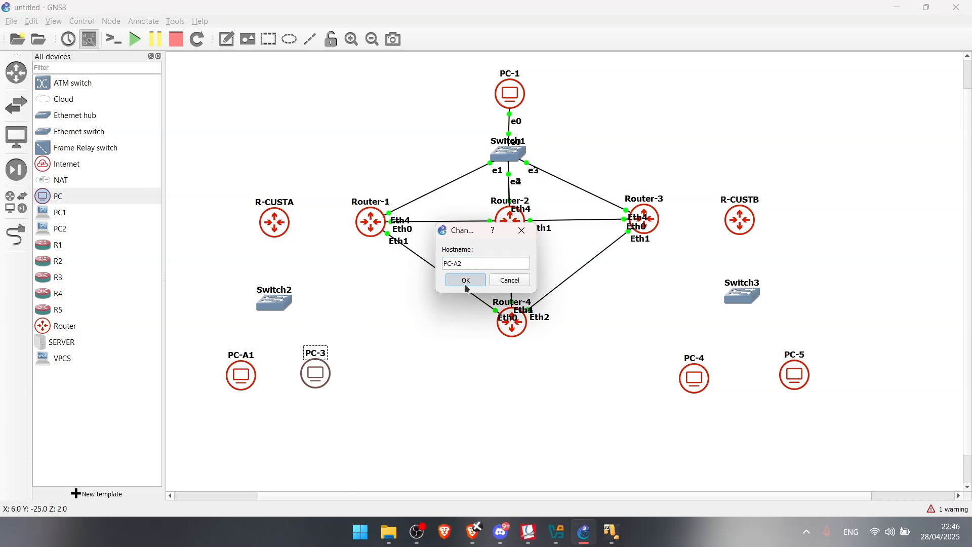
pyautogui.click(466, 281)
# Rename PC-4 and PC-5 to PC-B1 and PC-B2
pyautogui.doubleClick(699, 360)
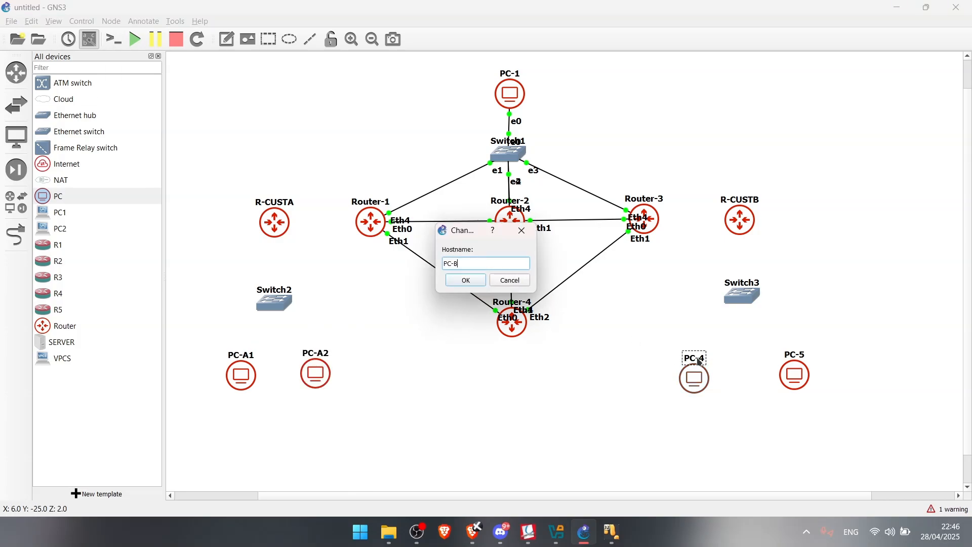
pyautogui.write('PC-B1')
pyautogui.click(467, 280)
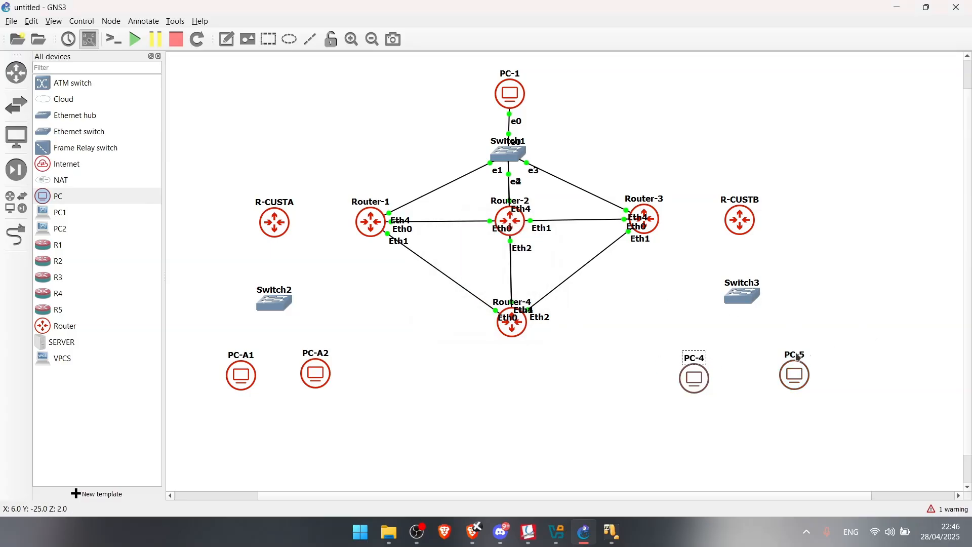
pyautogui.doubleClick(798, 356)
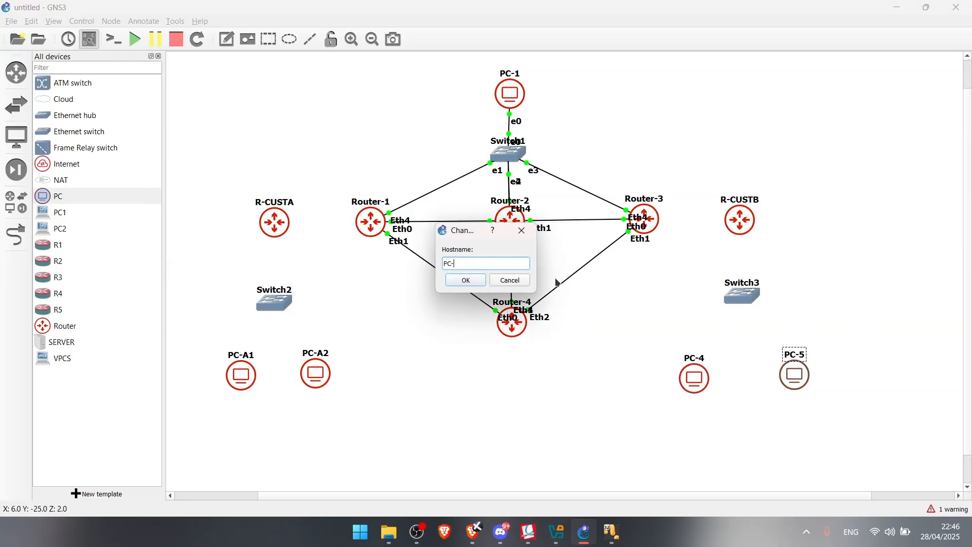
pyautogui.click(466, 281)
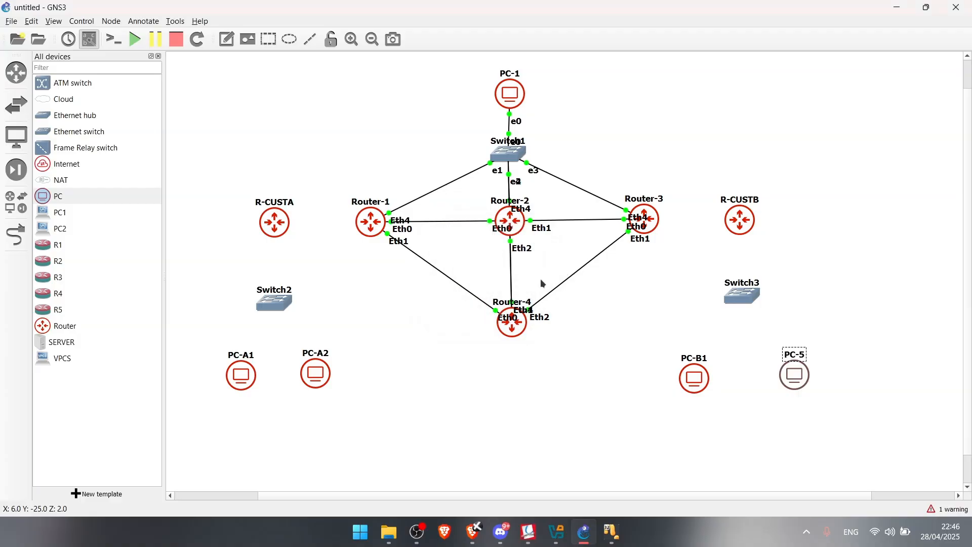
pyautogui.moveTo(530, 532)
pyautogui.moveTo(539, 482)
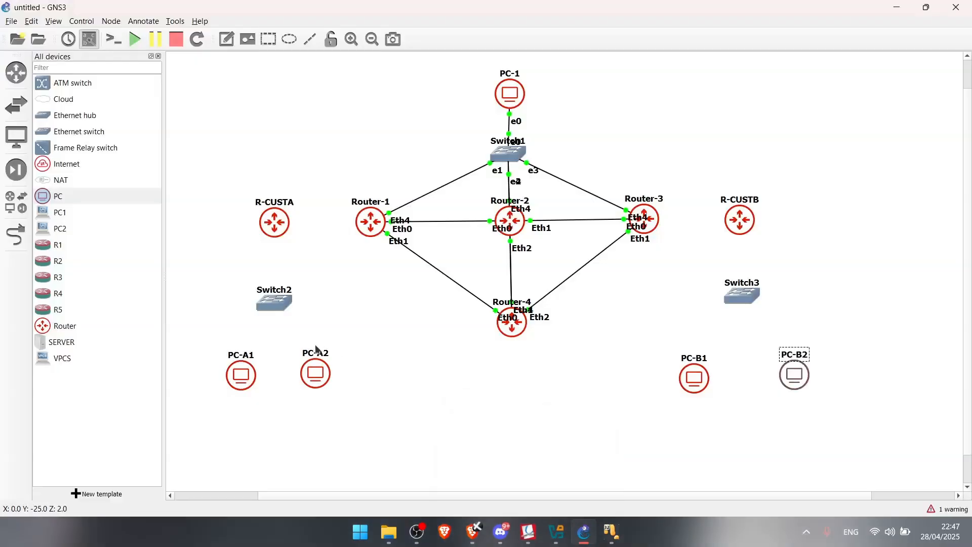
# Connect R-CUSTA Eth0 to Router-1 Eth2 and R-CUSTB Eth0 to Router-3 Eth2
pyautogui.click(16, 234)
pyautogui.click(282, 226)
pyautogui.click(326, 236)
pyautogui.click(370, 225)
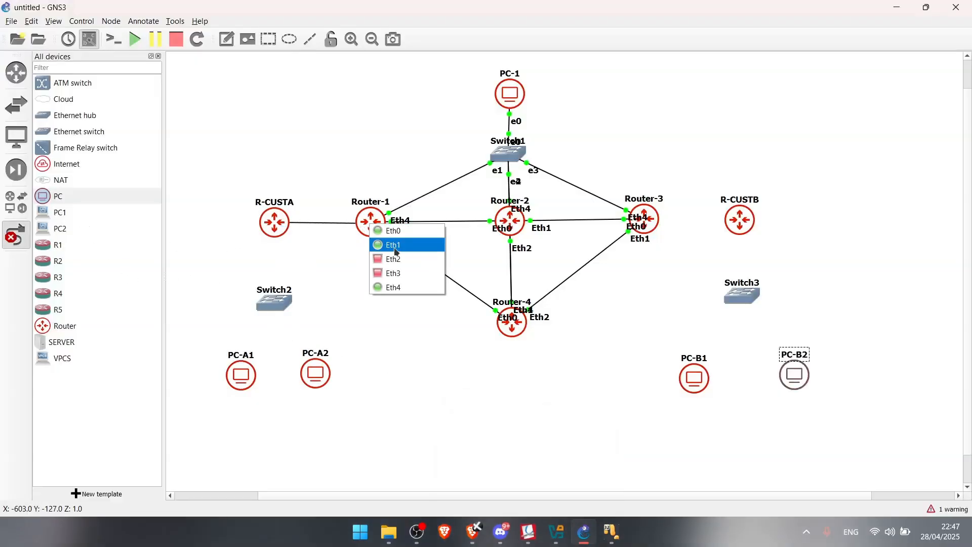
pyautogui.click(393, 259)
pyautogui.click(735, 223)
pyautogui.click(754, 231)
pyautogui.click(646, 219)
pyautogui.click(674, 253)
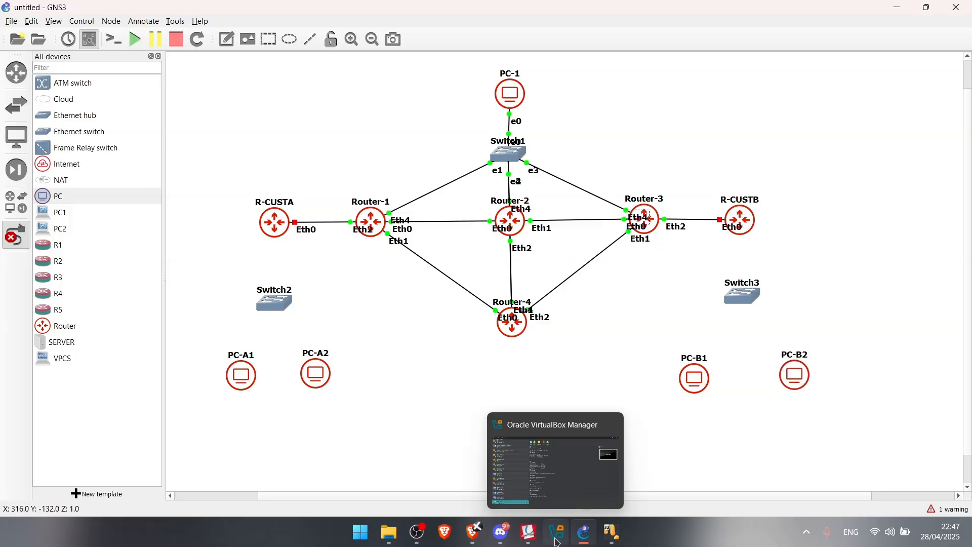
pyautogui.click(556, 463)
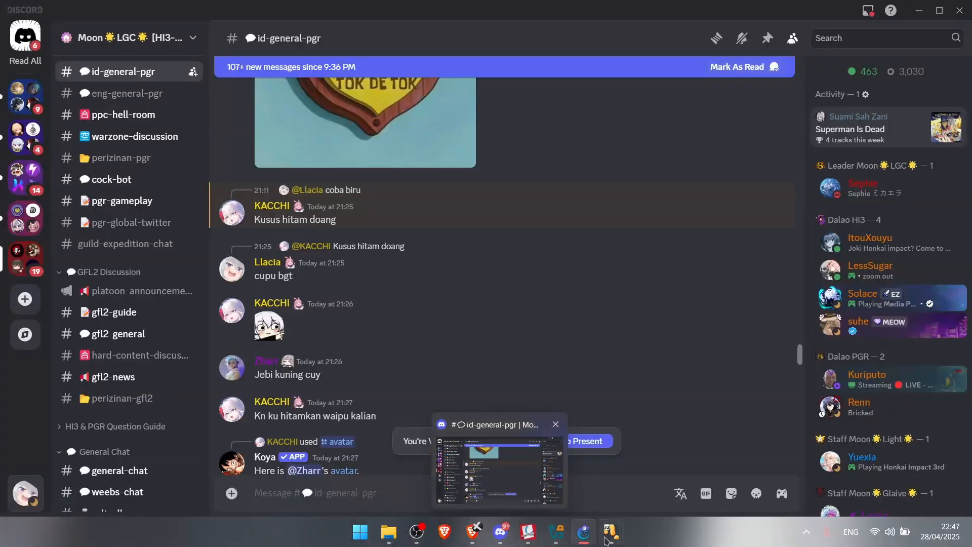
pyautogui.moveTo(612, 532)
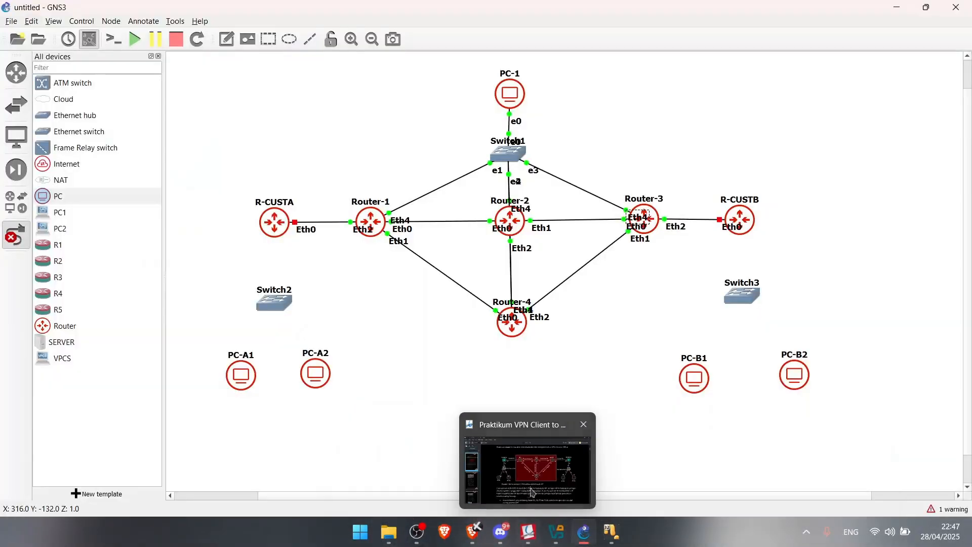
pyautogui.moveTo(532, 488)
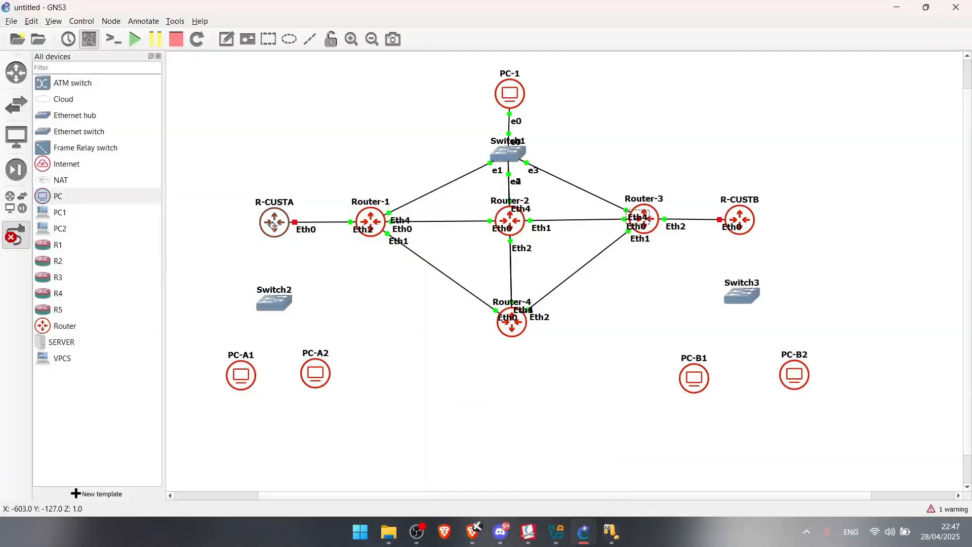
# Cable R-CUSTA Eth1 to Switch2 e0, and Switch2 e1/e2 to PC-A1 and PC-A2
pyautogui.click(276, 226)
pyautogui.click(304, 261)
pyautogui.click(280, 304)
pyautogui.click(307, 311)
pyautogui.click(277, 306)
pyautogui.click(305, 325)
pyautogui.click(239, 373)
pyautogui.click(253, 383)
pyautogui.click(276, 308)
pyautogui.click(304, 341)
pyautogui.click(314, 365)
pyautogui.click(337, 375)
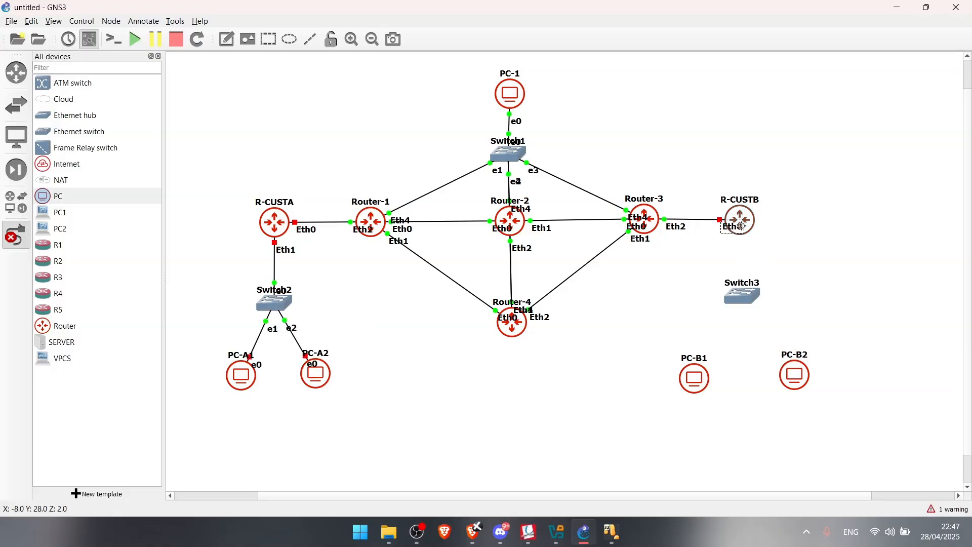
# Cable R-CUSTB Eth1 to Switch3 e0, and Switch3 e1/e2 to PC-B1 and PC-B2
pyautogui.click(745, 219)
pyautogui.click(758, 265)
pyautogui.click(737, 299)
pyautogui.click(749, 306)
pyautogui.click(745, 299)
pyautogui.click(734, 302)
pyautogui.click(746, 296)
pyautogui.click(752, 317)
pyautogui.click(705, 380)
pyautogui.click(719, 384)
pyautogui.click(754, 301)
pyautogui.click(776, 335)
pyautogui.click(795, 376)
pyautogui.click(802, 380)
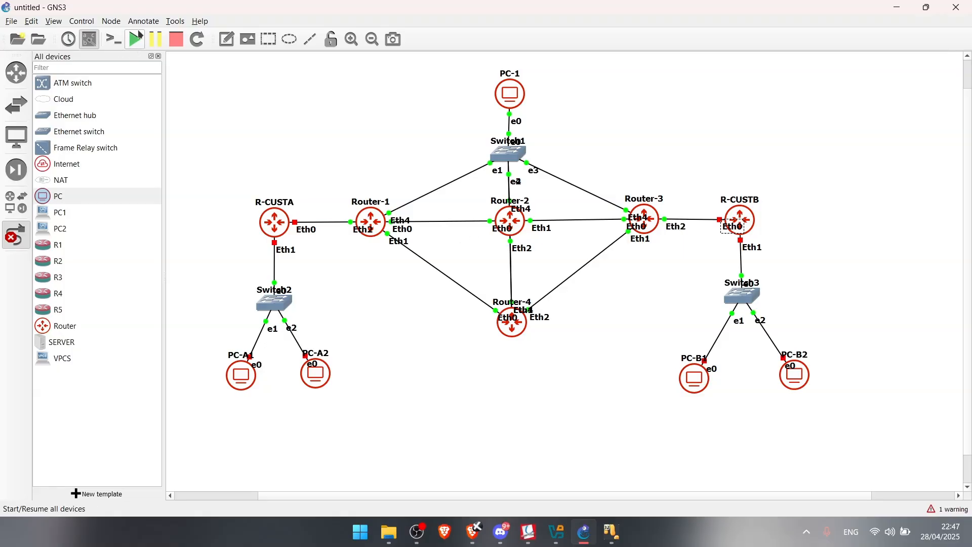
# Start all devices in the topology, confirming the Start All prompt
pyautogui.click(135, 40)
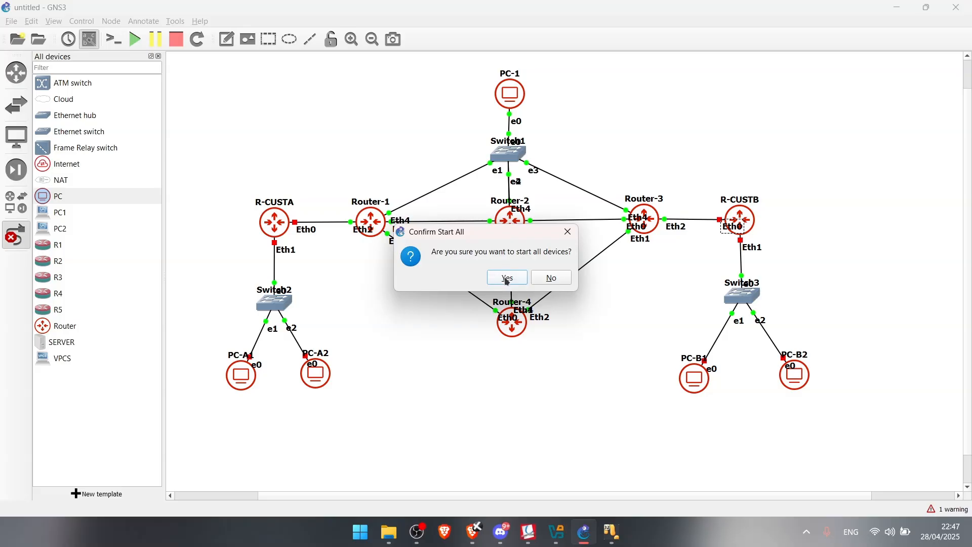
pyautogui.click(507, 278)
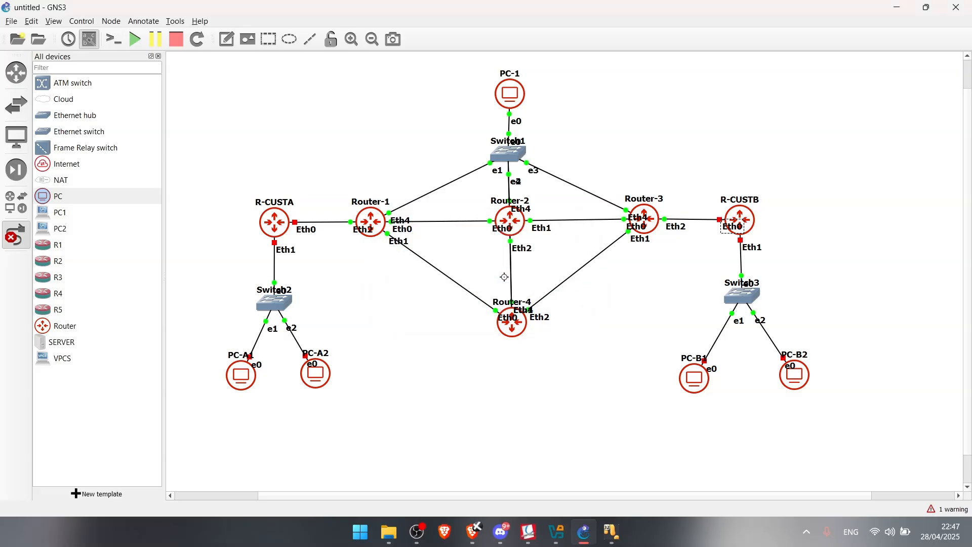
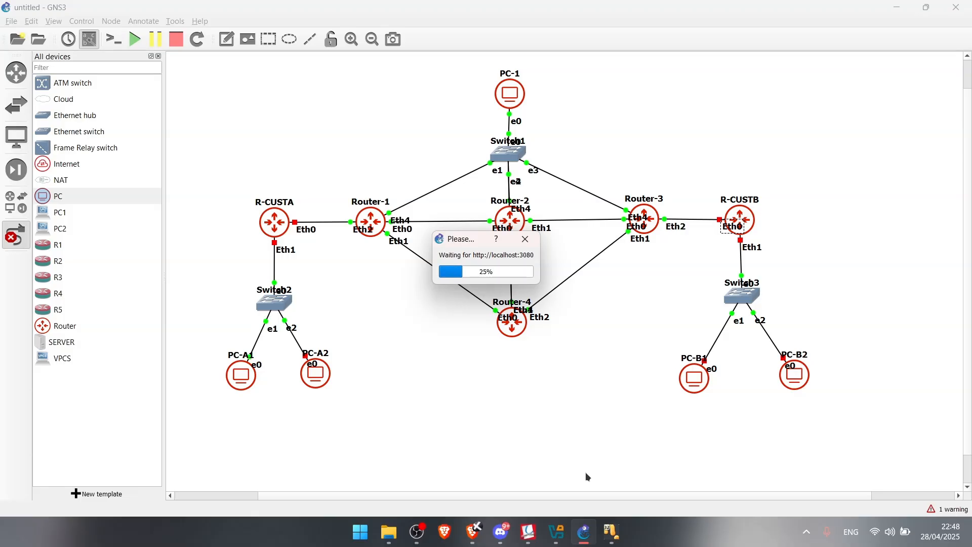
# Bring up the lab PDF in Okular at page 2's IP address table for routers and PCs
pyautogui.click(528, 532)
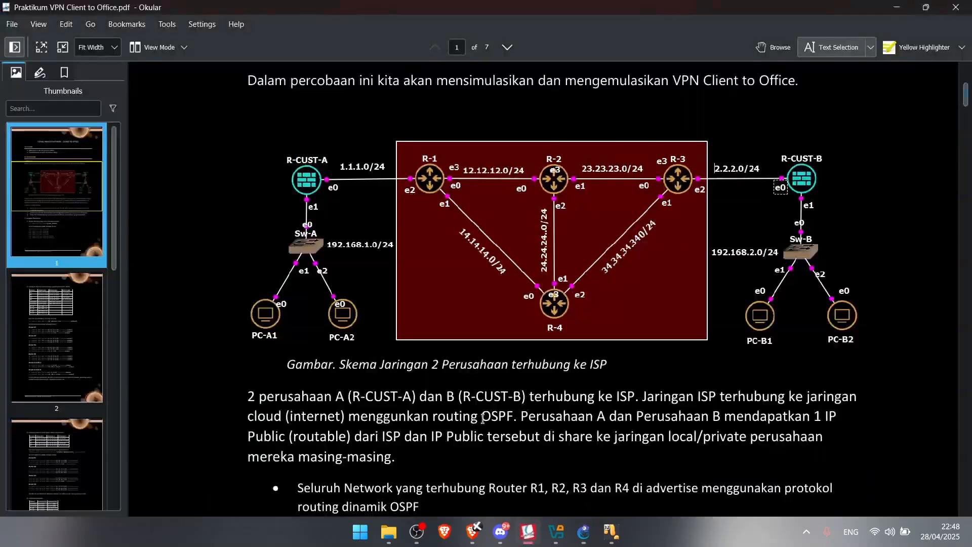
pyautogui.scroll(-15, 242, 310)
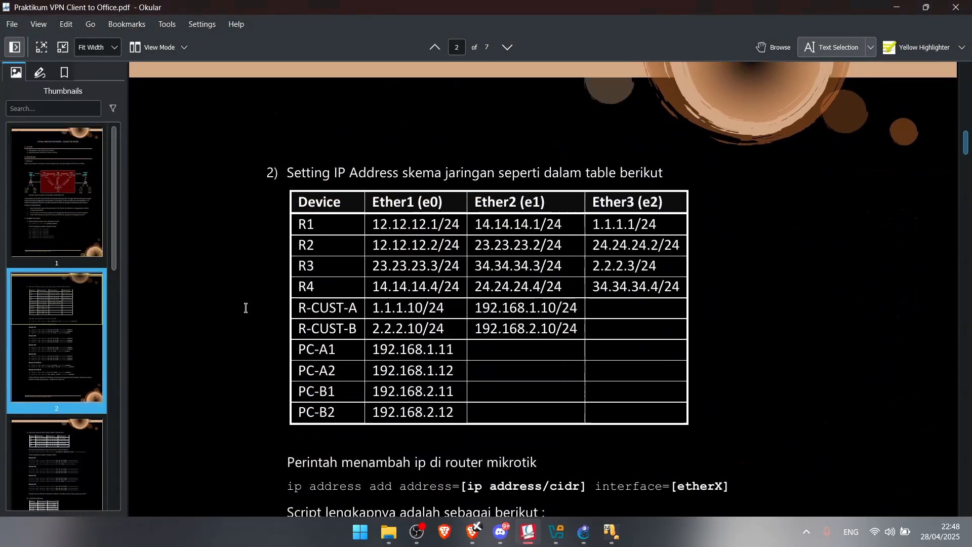
pyautogui.scroll(-1, 446, 310)
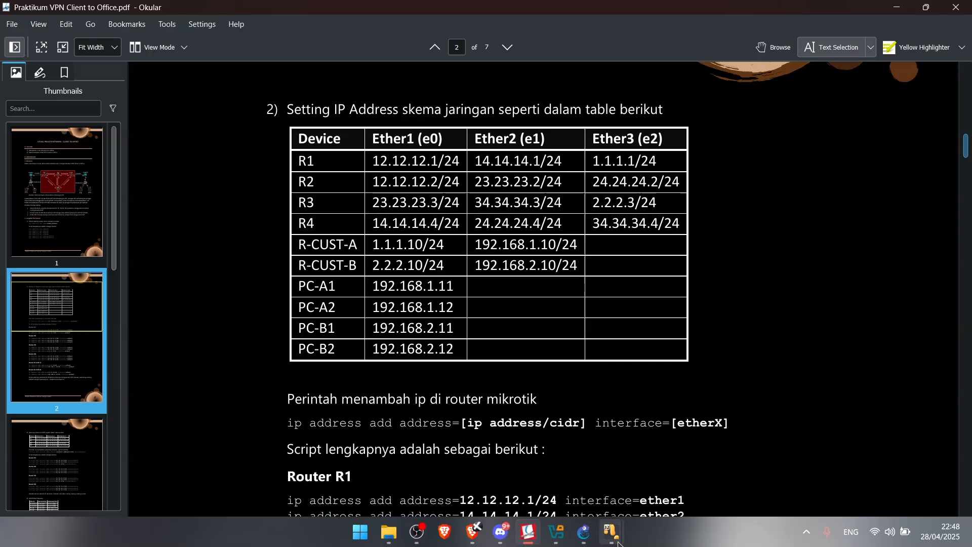
pyautogui.moveTo(753, 465)
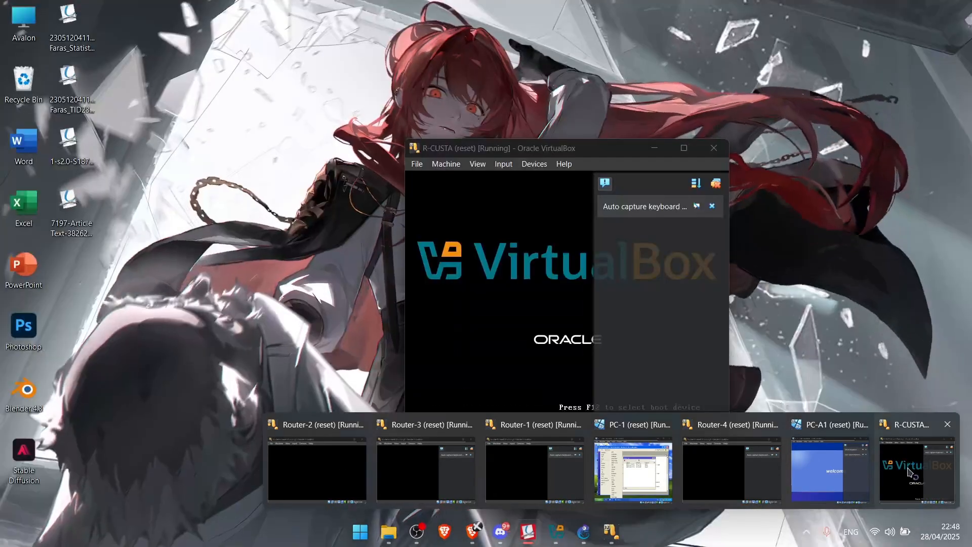
# Bring up the R-CUSTA VirtualBox console and log in as admin
pyautogui.click(905, 458)
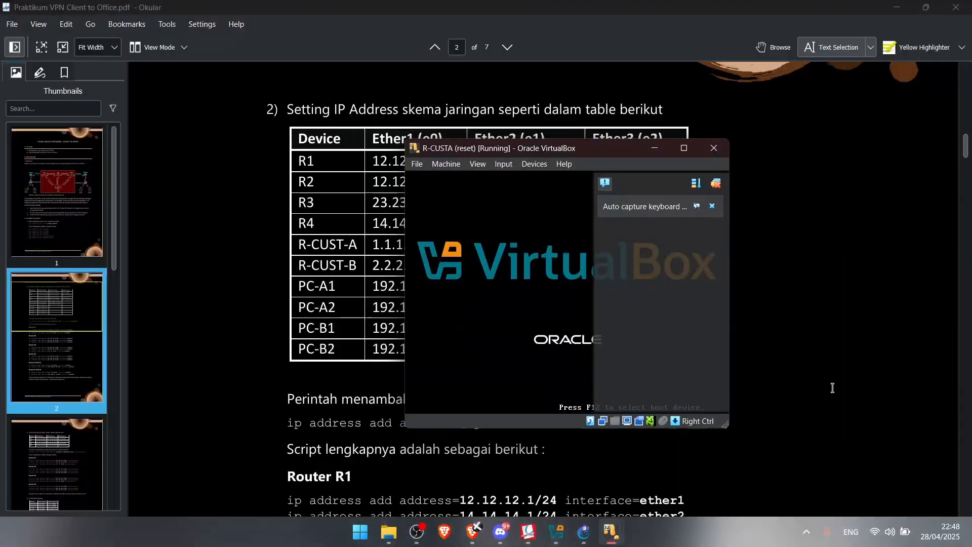
pyautogui.click(752, 207)
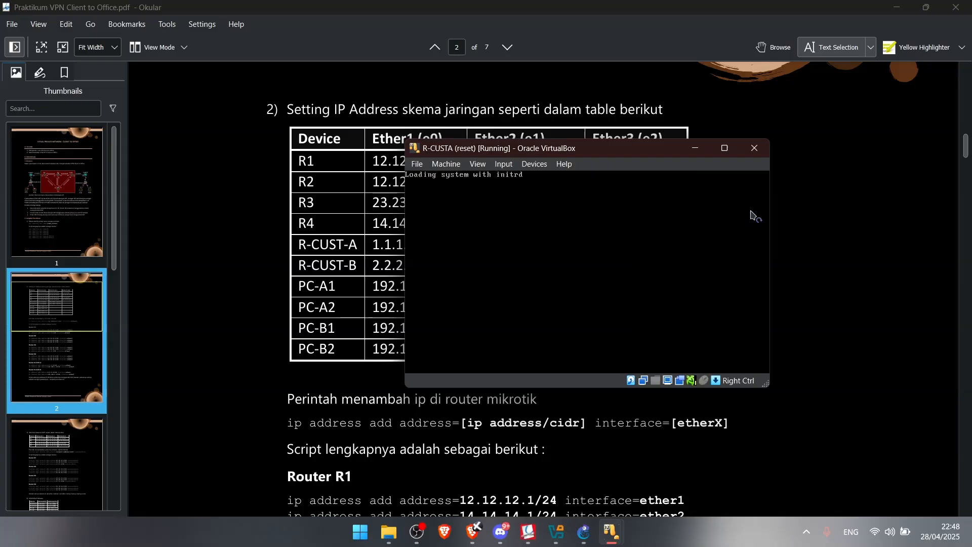
pyautogui.scroll(10, 315, 309)
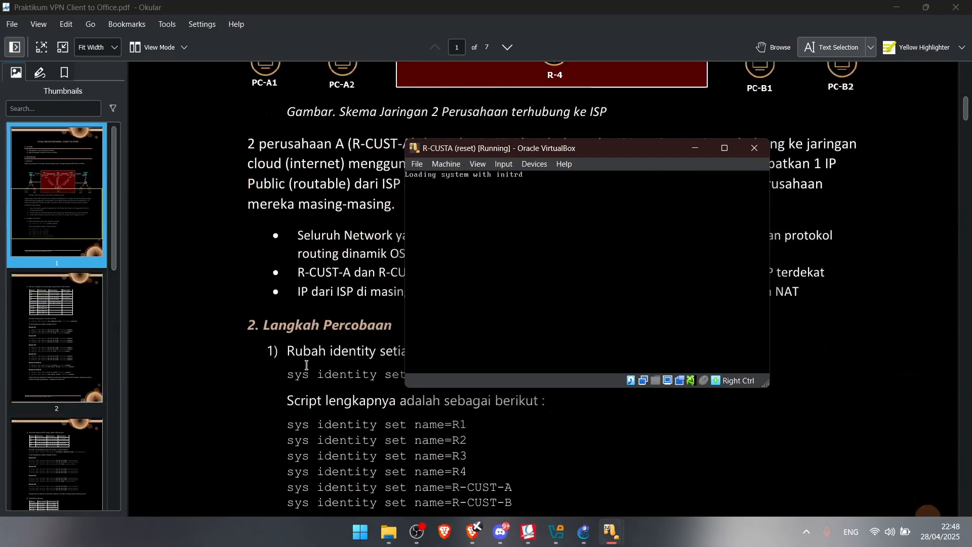
pyautogui.scroll(-10, 307, 362)
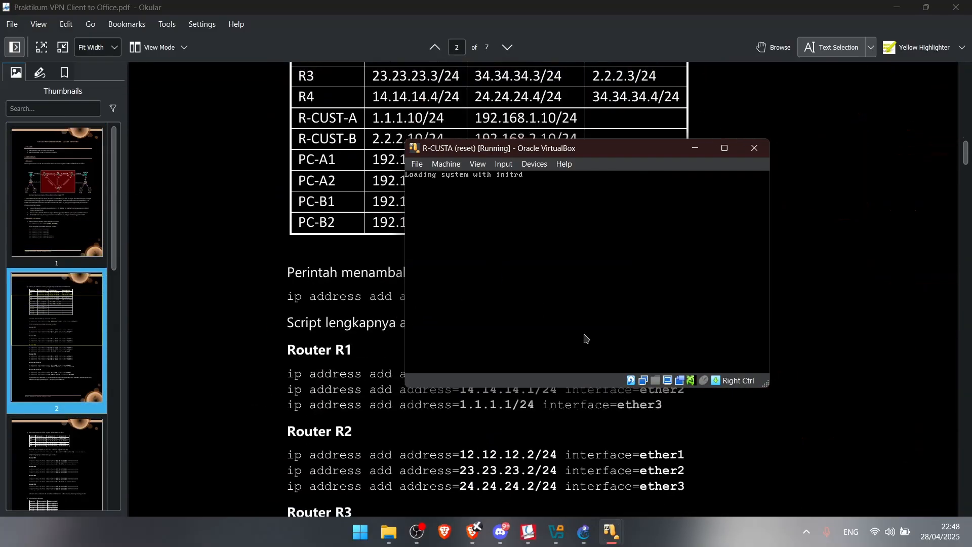
pyautogui.moveTo(624, 523)
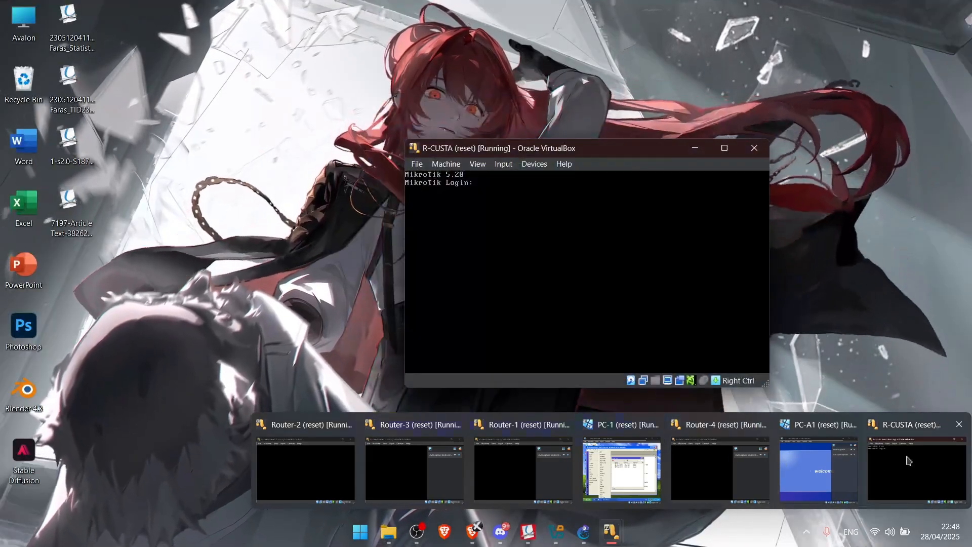
pyautogui.click(909, 460)
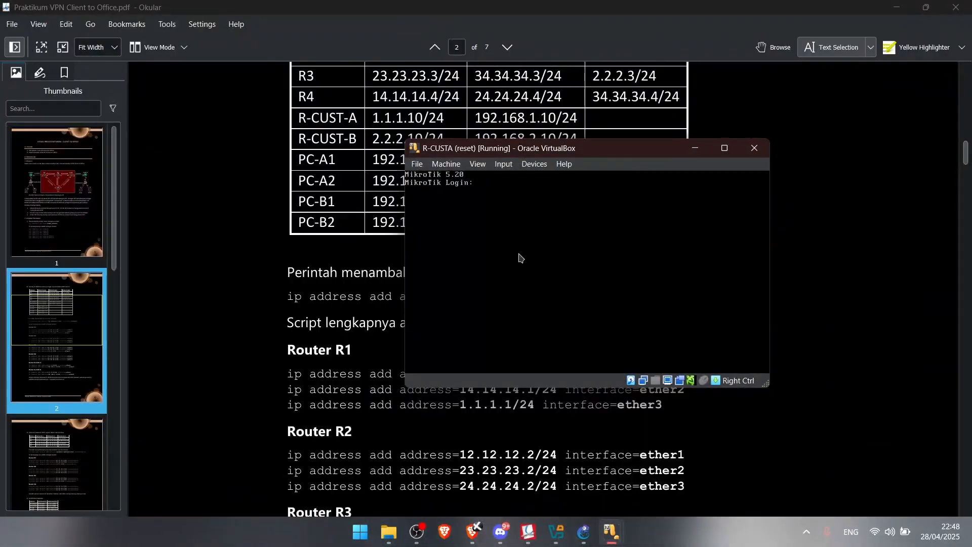
pyautogui.write('admin')
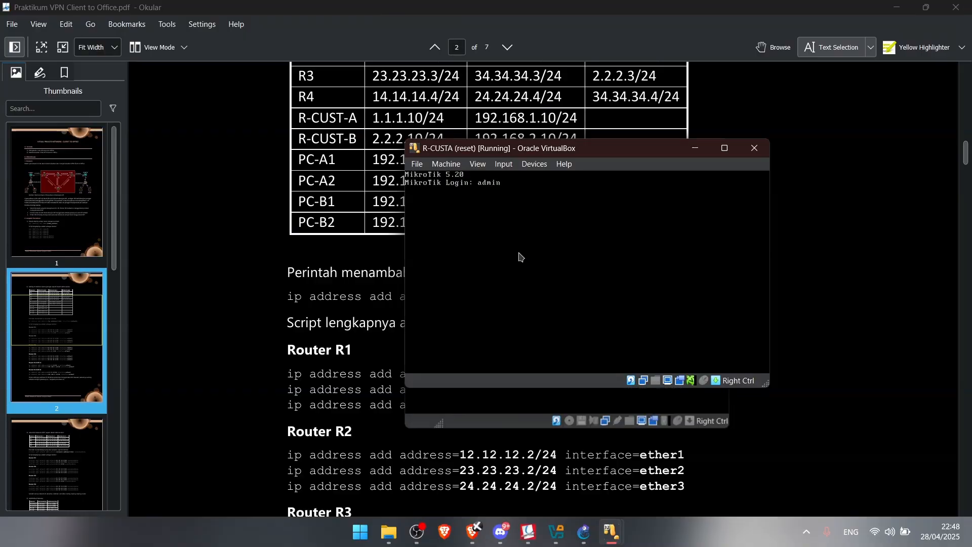
pyautogui.press('Return')
pyautogui.press('Return')
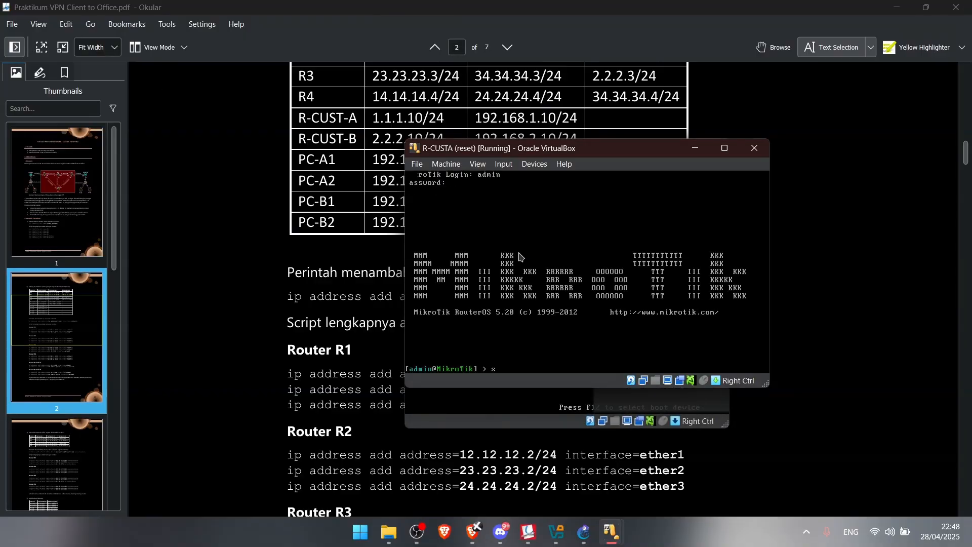
# Rename the router's identity to R-CUSTA with sys identity set name=R-CUSTA
pyautogui.write('sys identity set name=R-CUSTA')
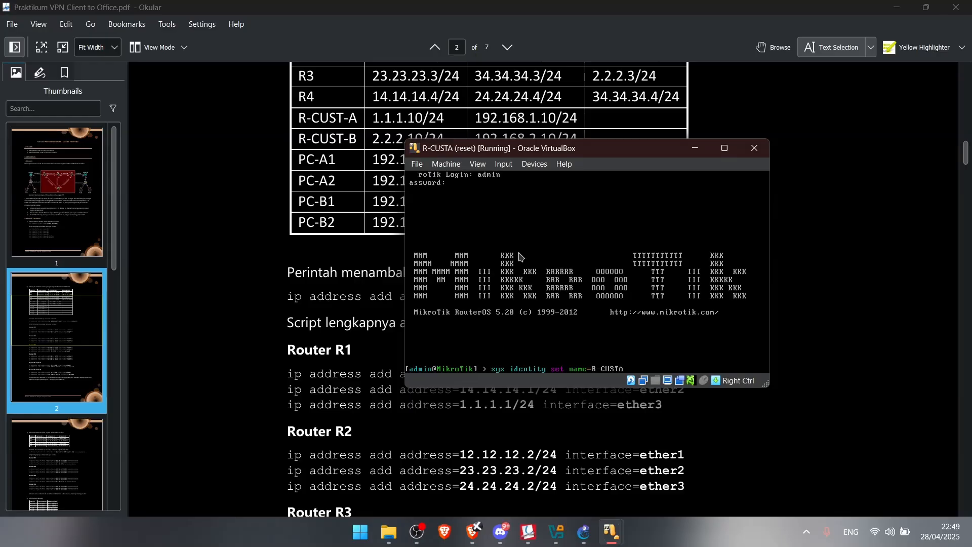
pyautogui.press('Return')
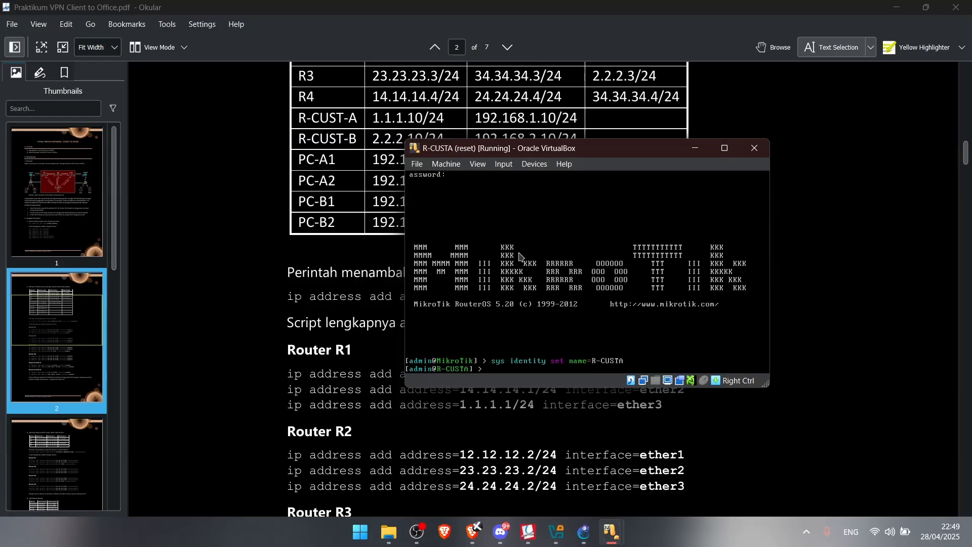
pyautogui.moveTo(611, 532)
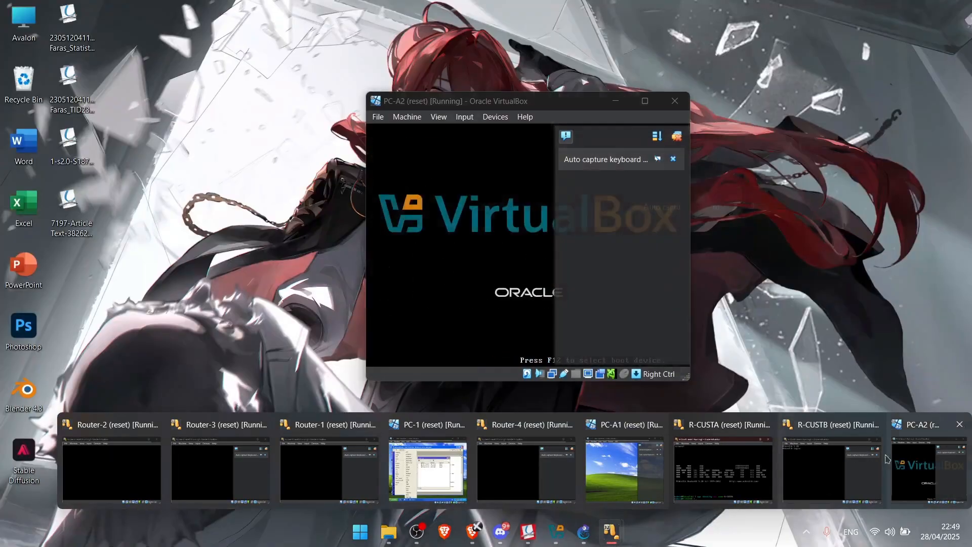
# Log into the R-CUSTB console as admin and run sys identity set name=R-CUSTB
pyautogui.click(830, 471)
pyautogui.write('ad')
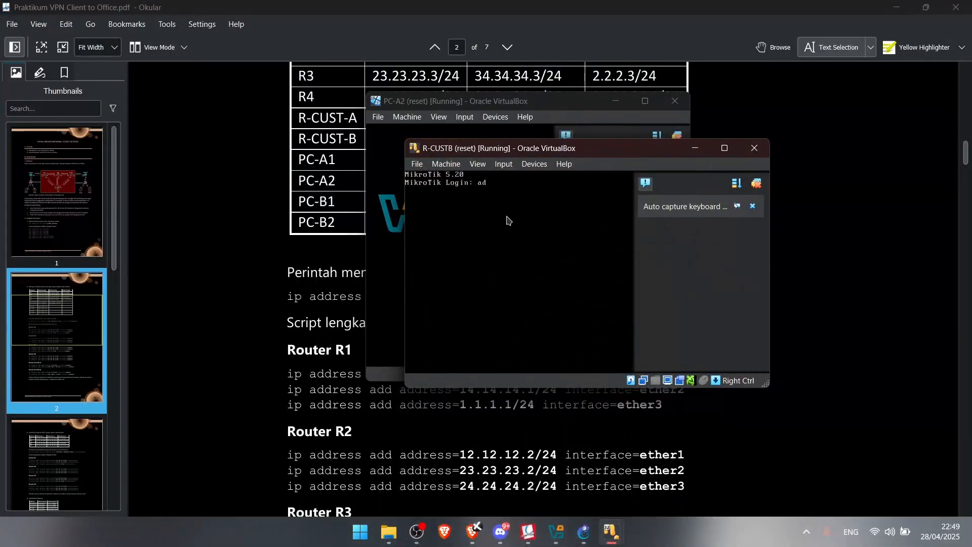
pyautogui.write('min')
pyautogui.press('Return')
pyautogui.press('Return')
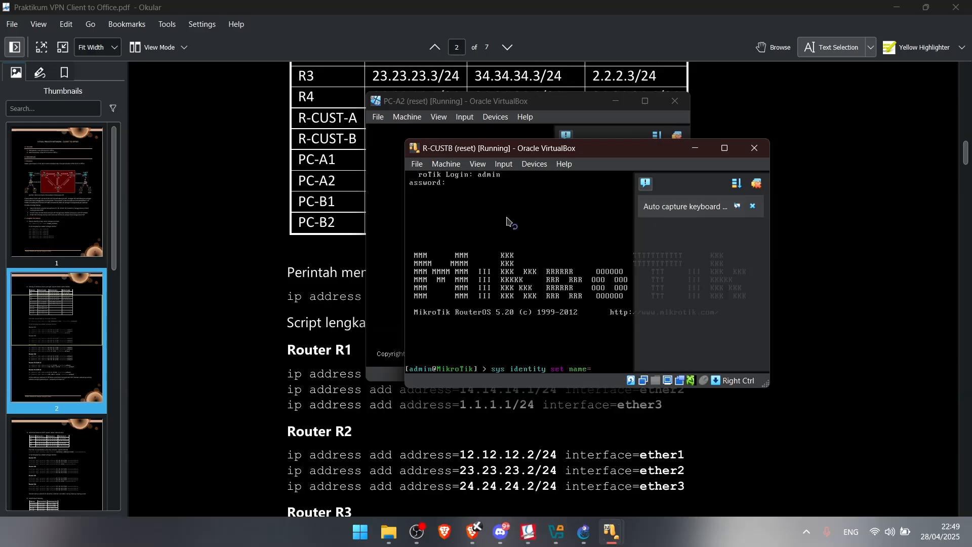
pyautogui.write('R-CUSTB')
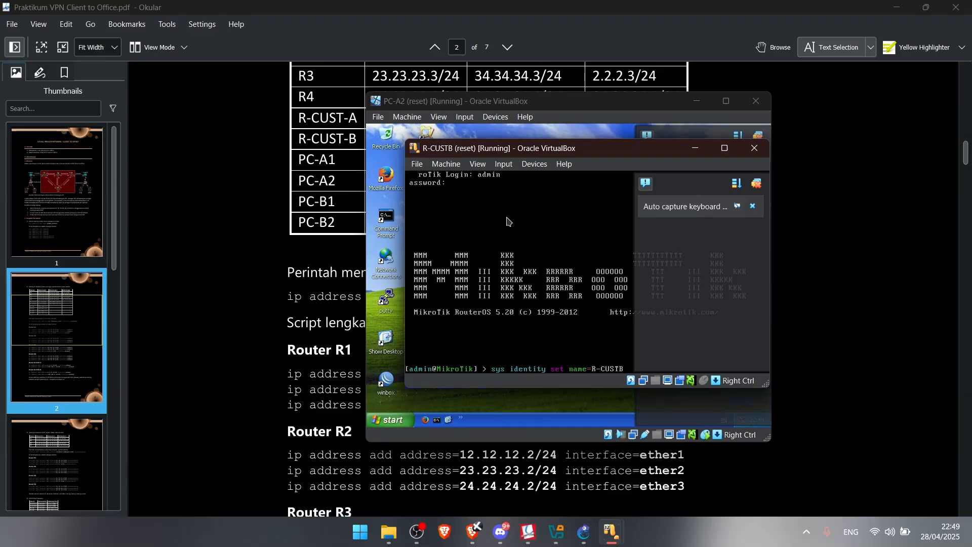
pyautogui.press('Return')
pyautogui.moveTo(611, 532)
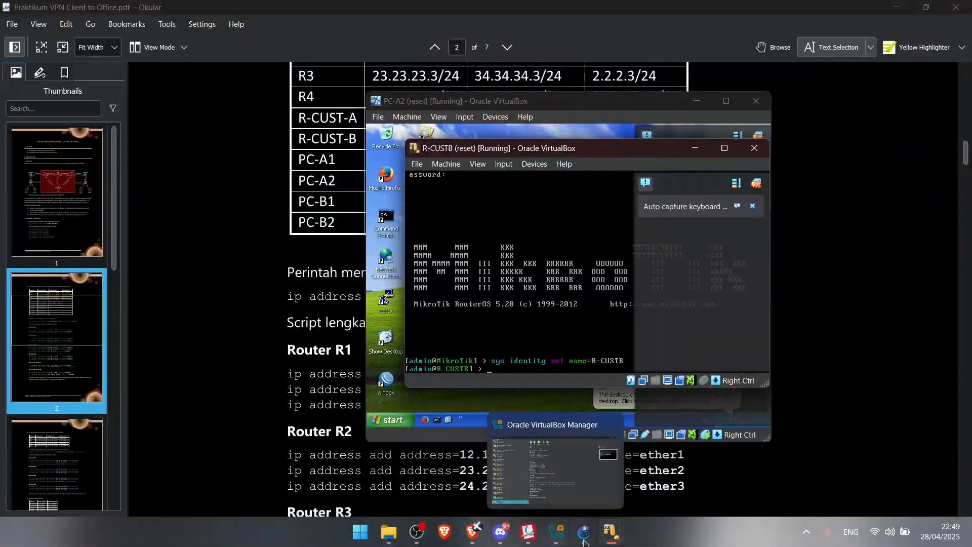
# Dismiss notifications on PC-A1 and PC-A2 and move their windows toward the left
pyautogui.click(584, 538)
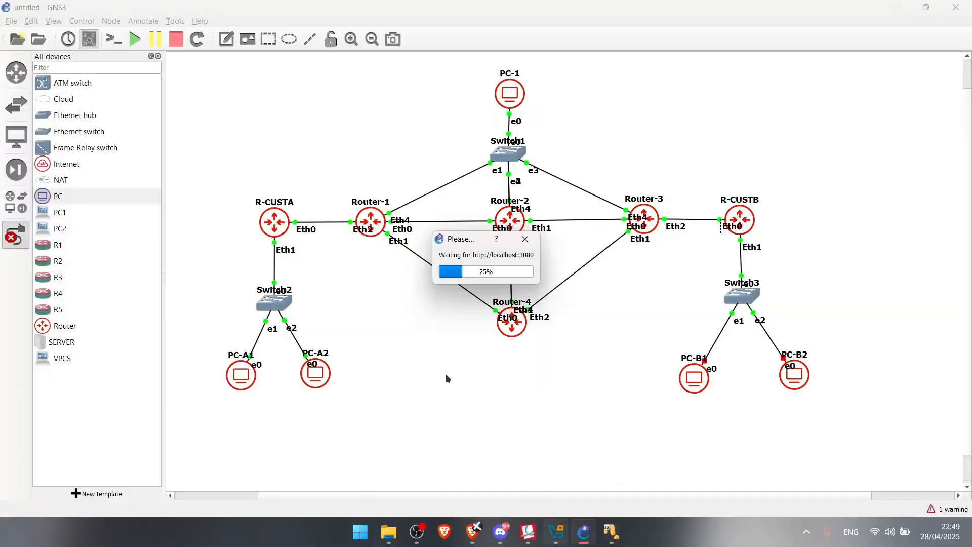
pyautogui.moveTo(611, 532)
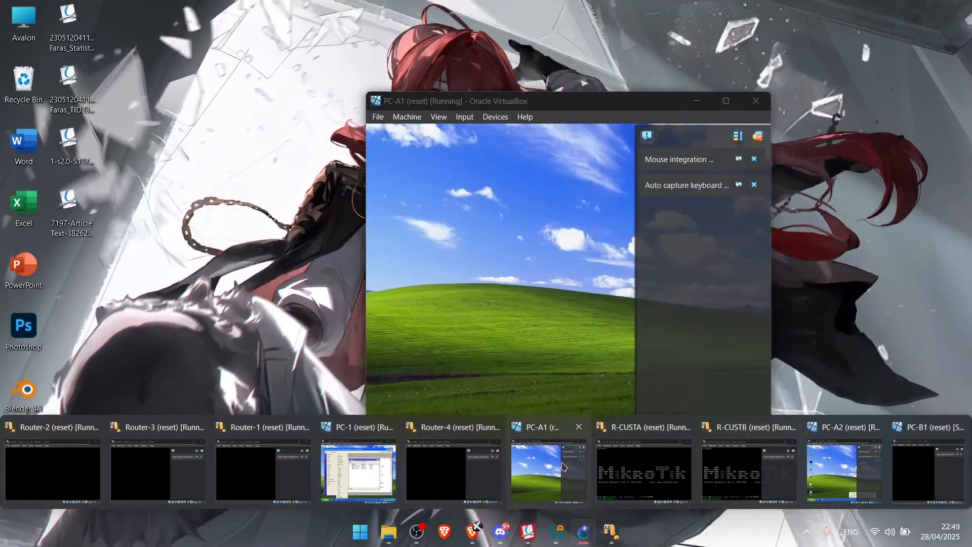
pyautogui.click(547, 471)
pyautogui.moveTo(465, 106); pyautogui.dragTo(130, 80)
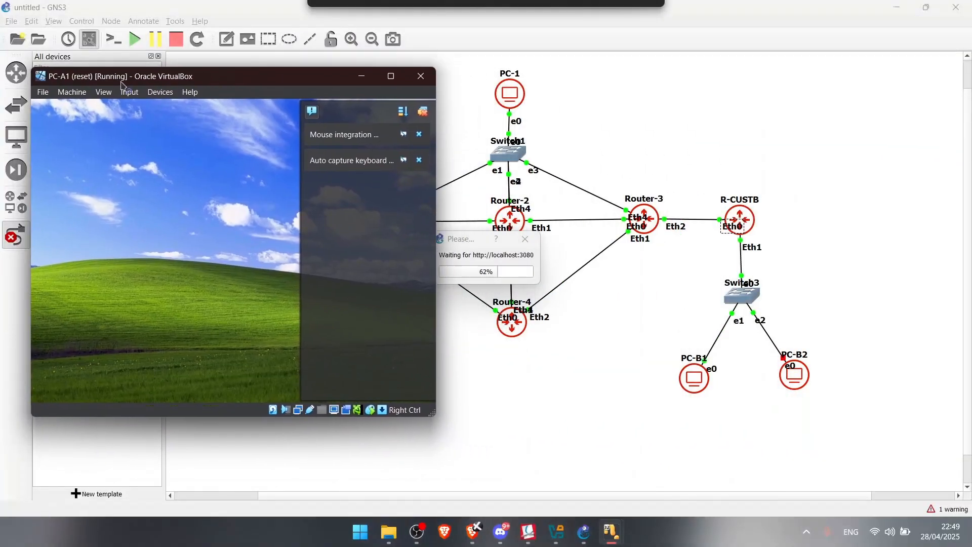
pyautogui.click(423, 111)
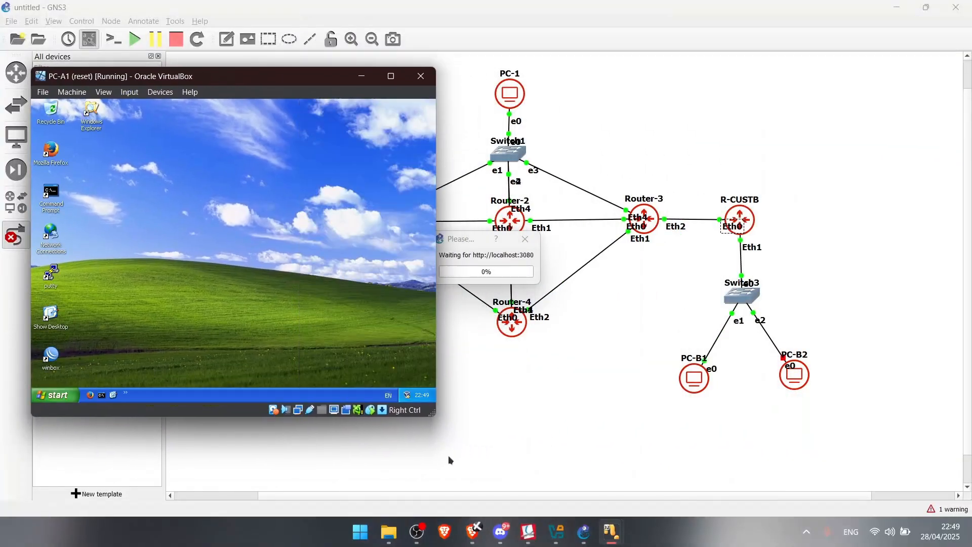
pyautogui.moveTo(617, 537)
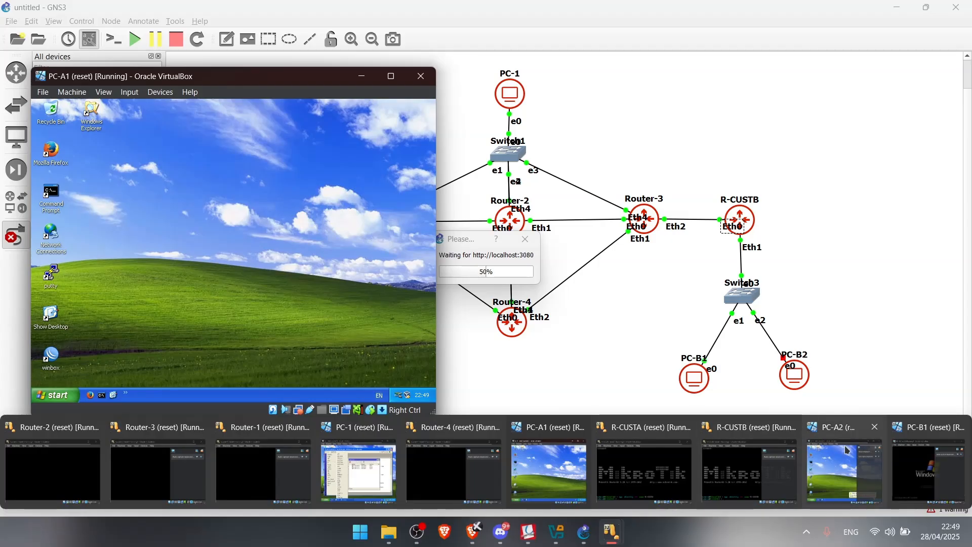
pyautogui.click(845, 471)
pyautogui.click(758, 137)
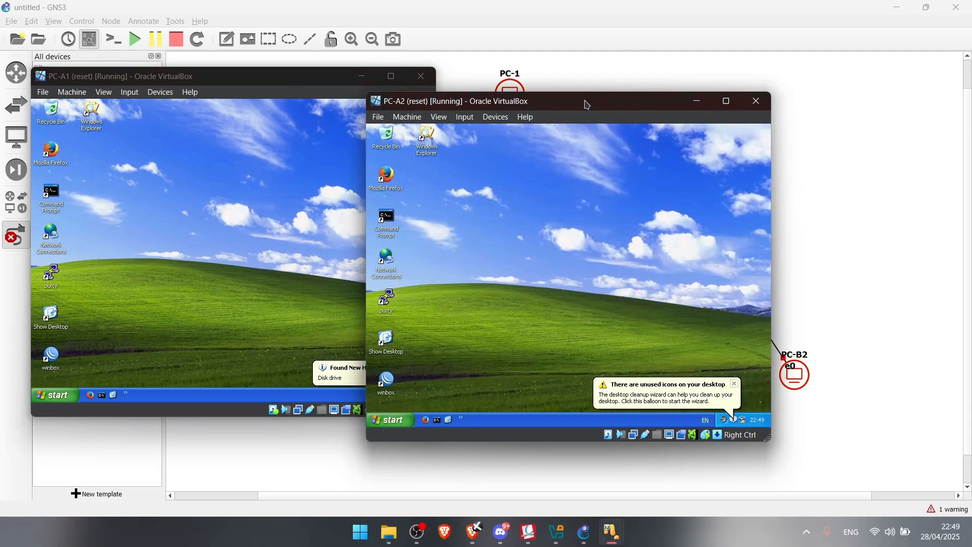
pyautogui.moveTo(563, 105); pyautogui.dragTo(278, 156)
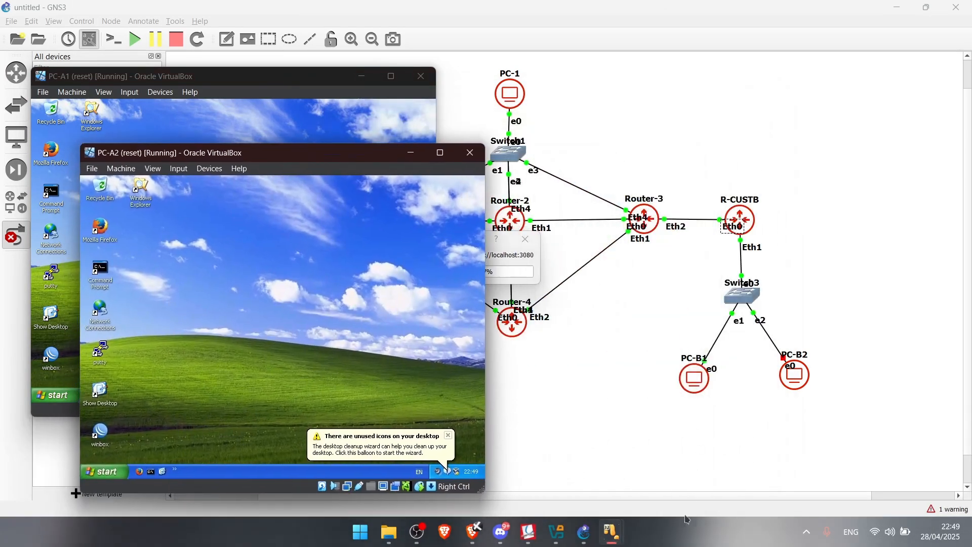
# Dismiss notifications on PC-B1 and PC-B2, move them right, then return to the lab PDF's IP table
pyautogui.moveTo(613, 533)
pyautogui.click(930, 471)
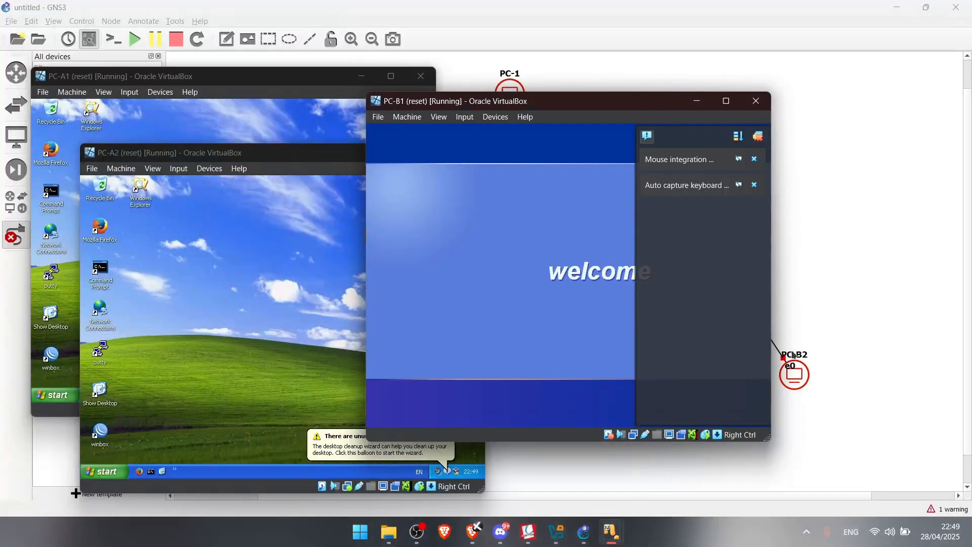
pyautogui.click(758, 137)
pyautogui.moveTo(547, 112); pyautogui.dragTo(715, 74)
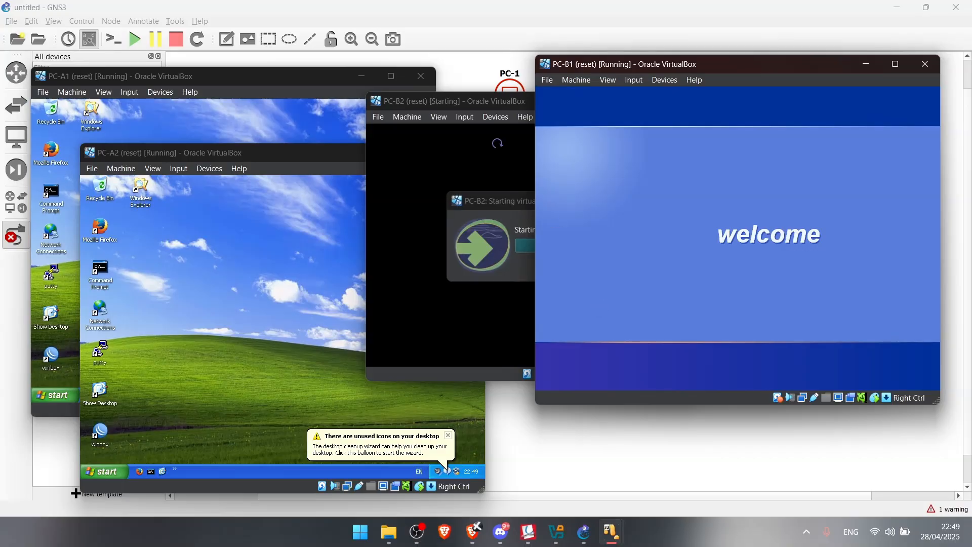
pyautogui.click(472, 104)
pyautogui.click(680, 137)
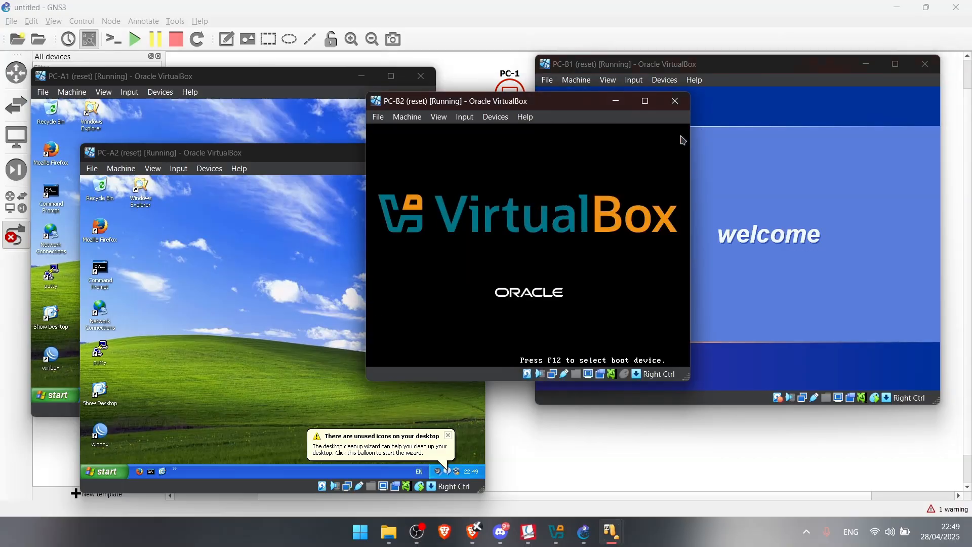
pyautogui.moveTo(512, 109); pyautogui.dragTo(679, 178)
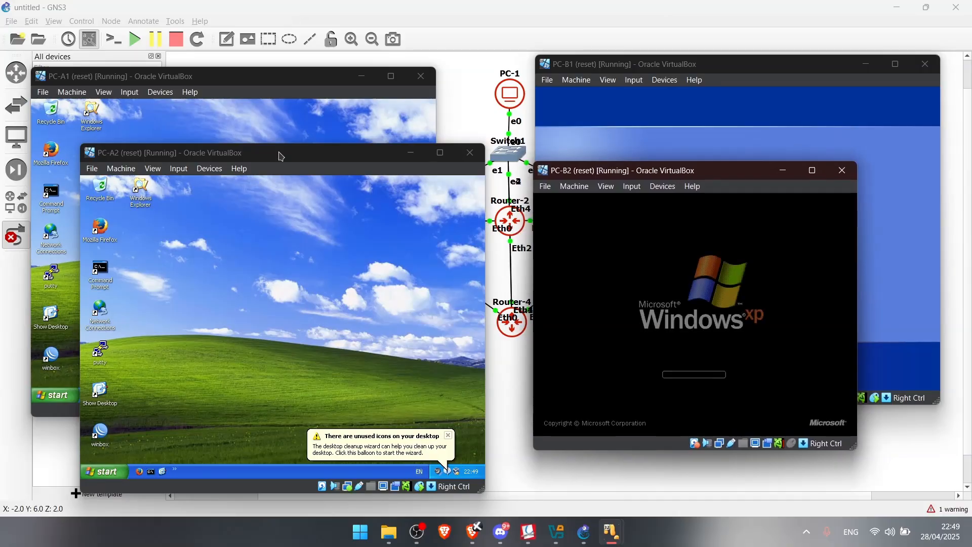
pyautogui.click(254, 114)
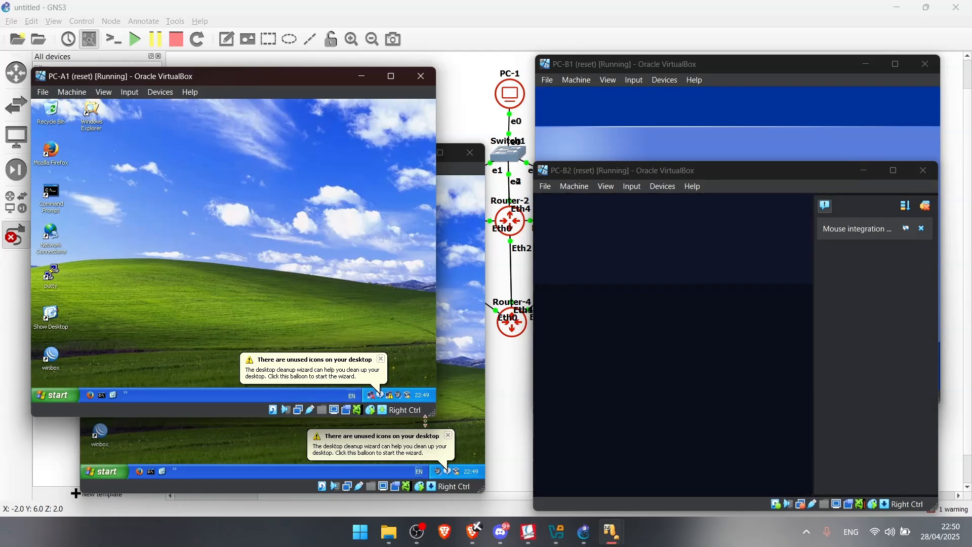
pyautogui.click(528, 533)
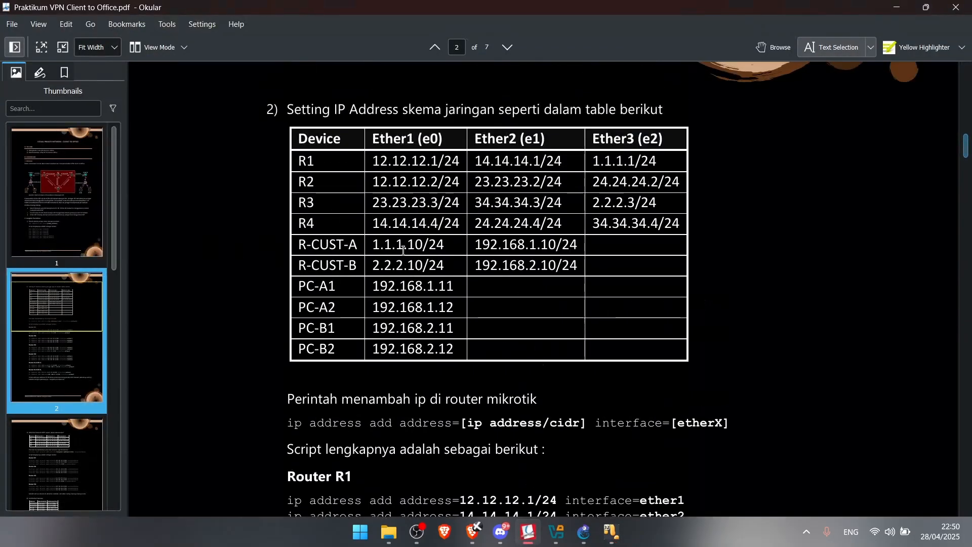
# Launch WinBox on PC-A1 and connect to the R-CUSTA router from the neighbour list
pyautogui.moveTo(420, 248); pyautogui.dragTo(552, 246)
pyautogui.click(607, 336)
pyautogui.click(611, 534)
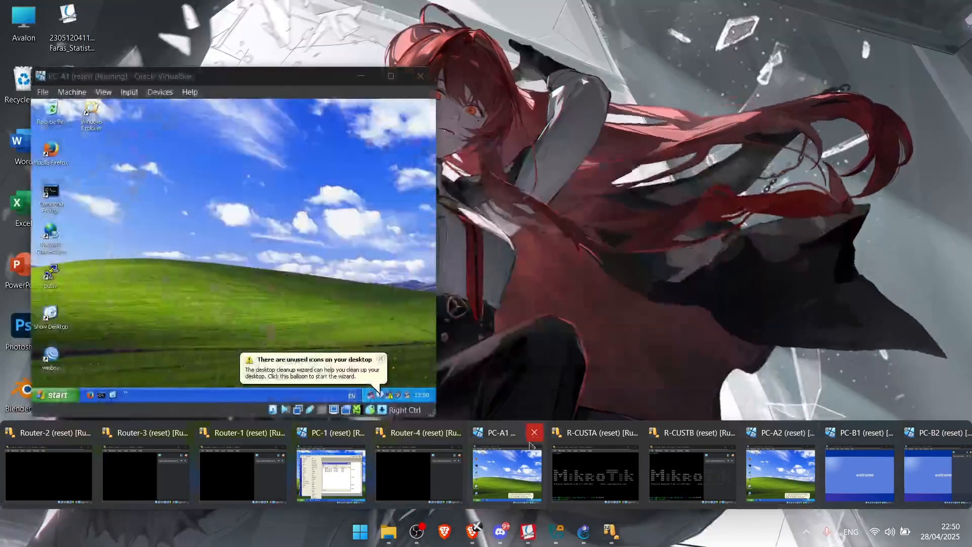
pyautogui.click(515, 473)
pyautogui.doubleClick(51, 356)
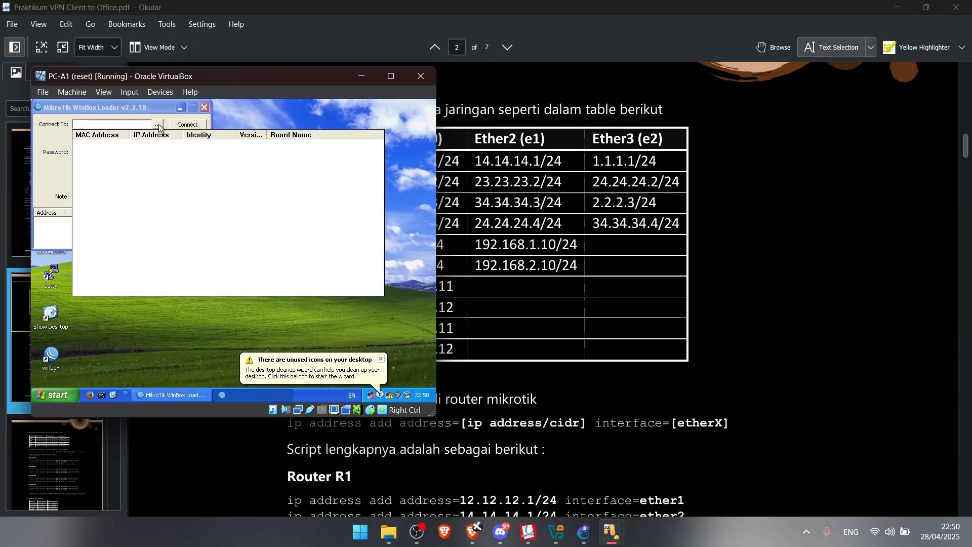
pyautogui.click(105, 147)
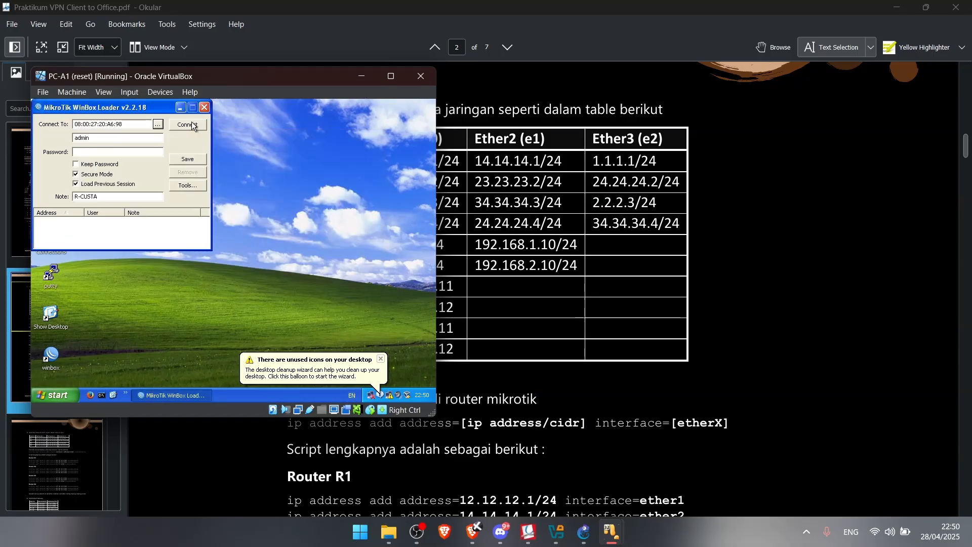
pyautogui.click(188, 124)
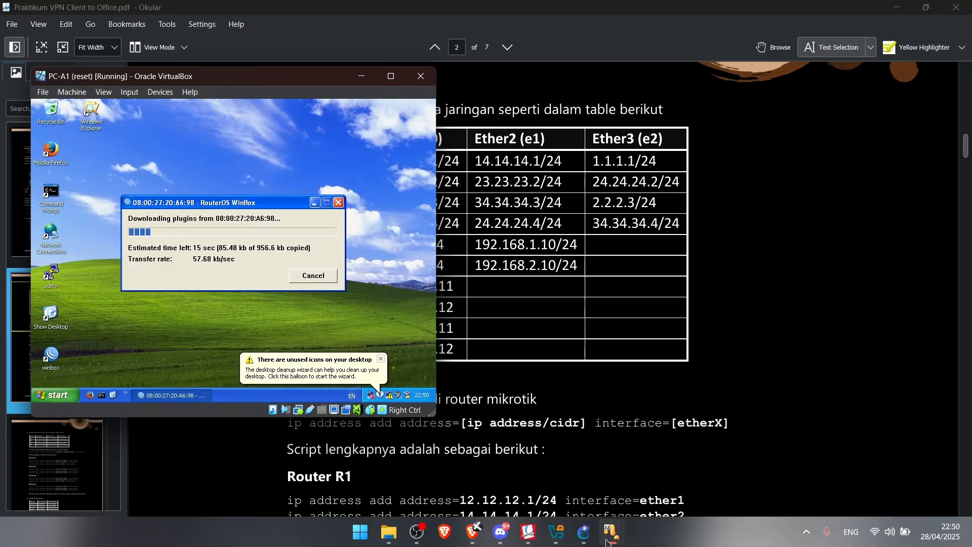
# While plugins load, bring PC-B1 and PC-B2 forward, dismiss PC-B2's mouse notice, and return to PC-A1
pyautogui.moveTo(608, 537)
pyautogui.click(844, 472)
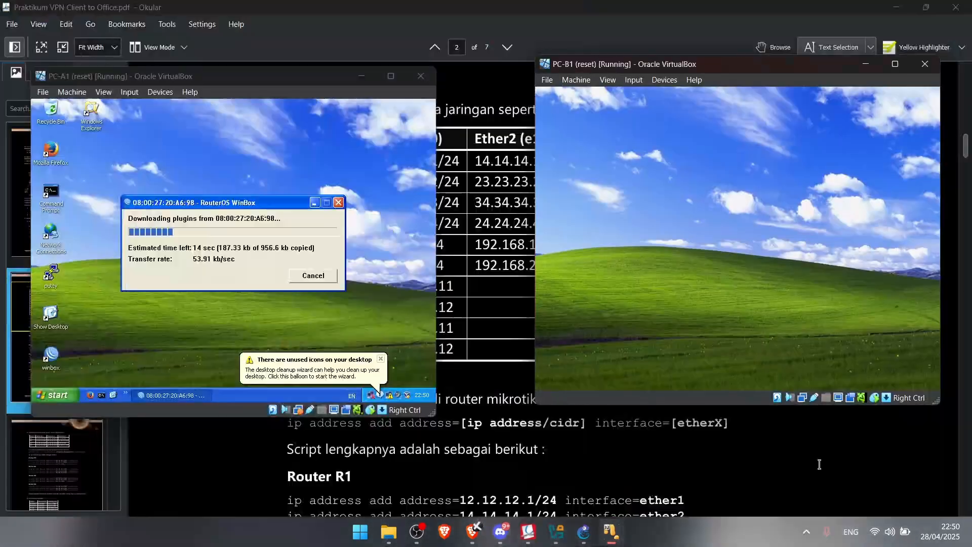
pyautogui.moveTo(611, 533)
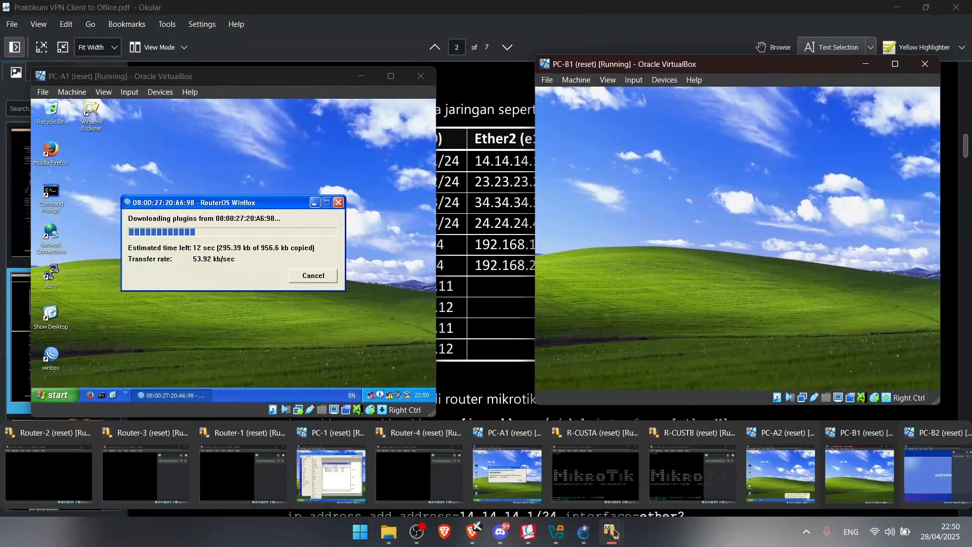
pyautogui.click(929, 477)
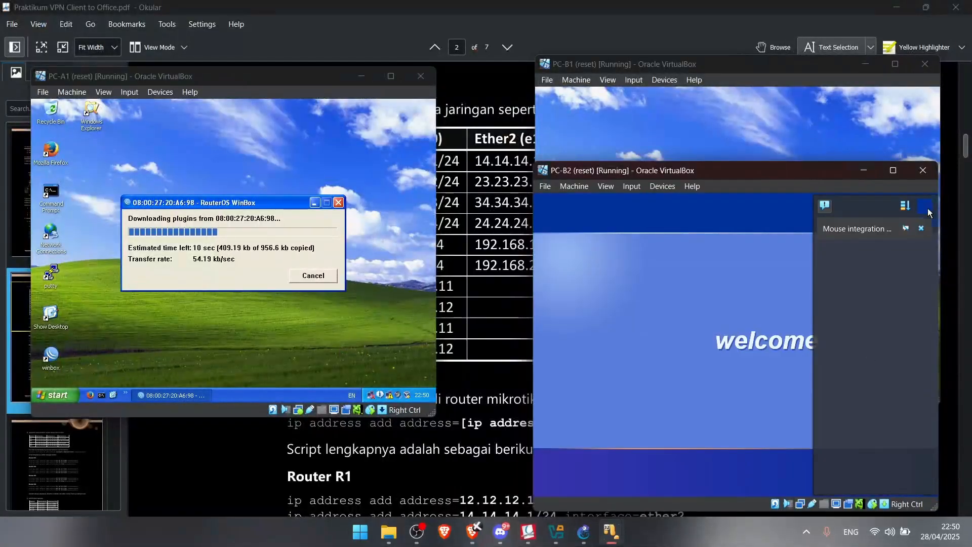
pyautogui.click(922, 227)
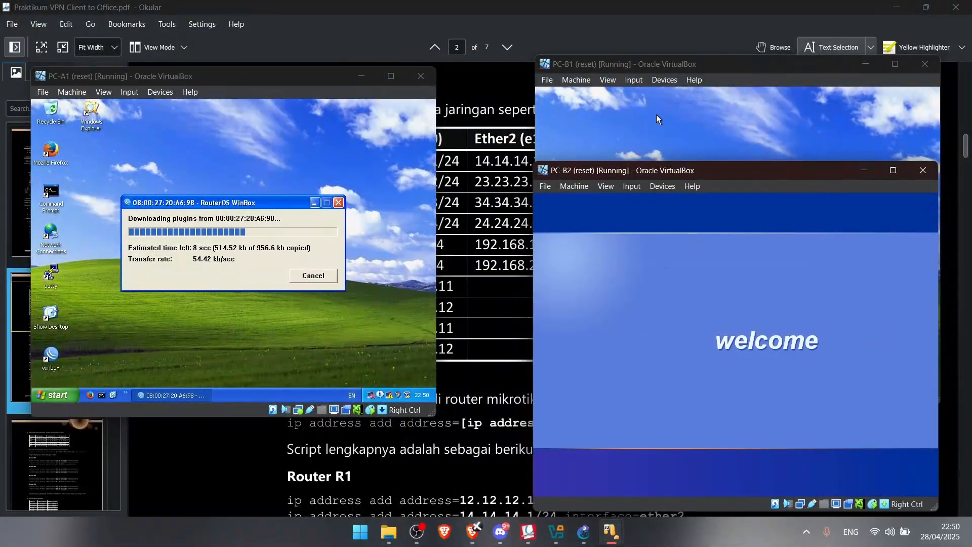
pyautogui.click(657, 114)
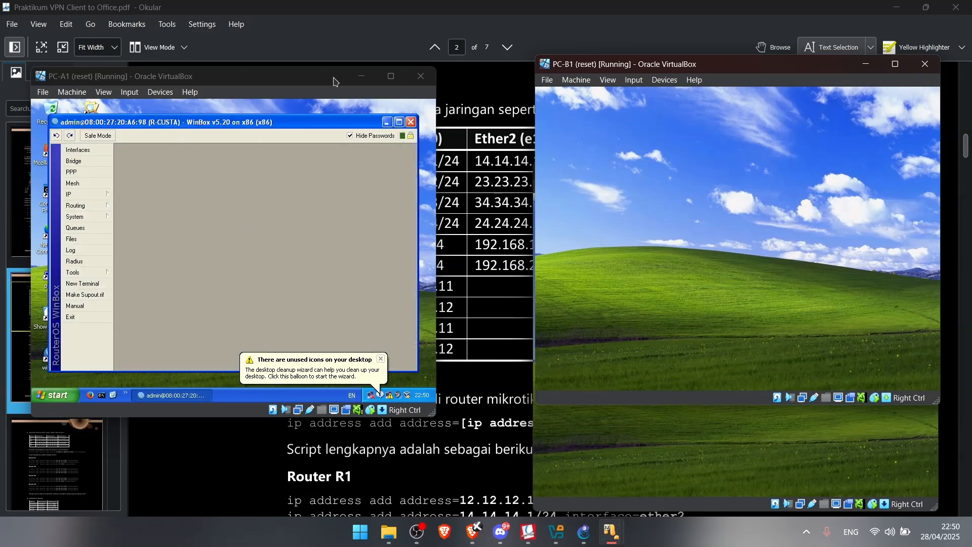
pyautogui.click(459, 15)
pyautogui.moveTo(611, 531)
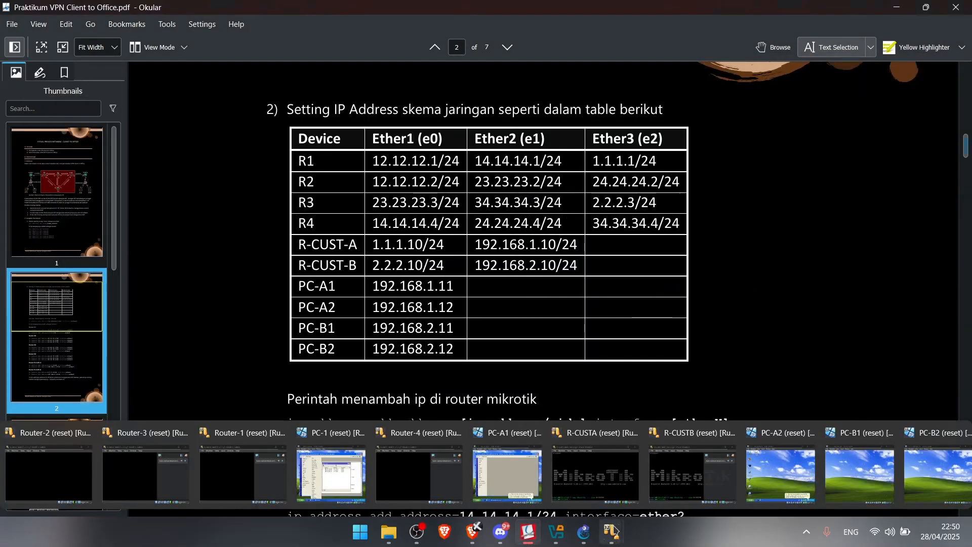
pyautogui.click(520, 473)
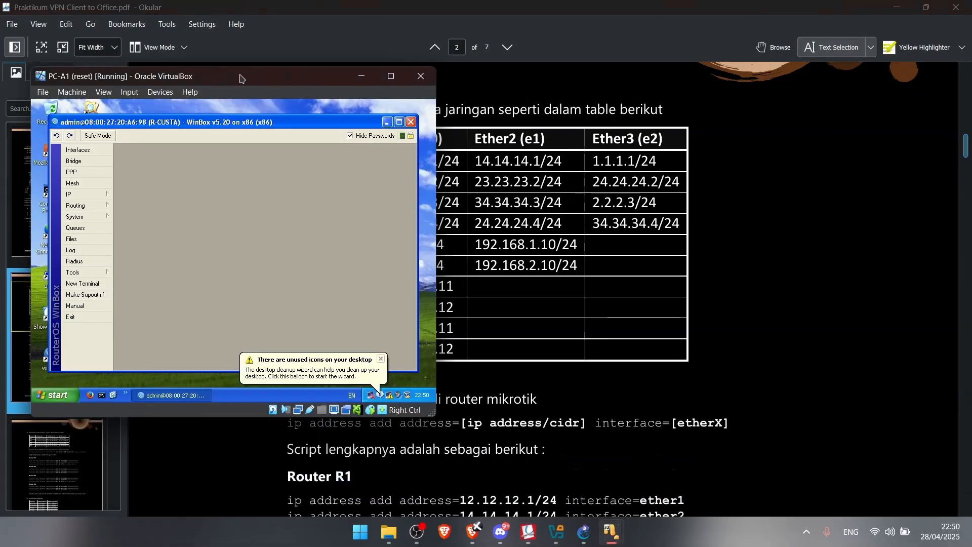
# Add the address 1.1.1.10/24 on ether1 in R-CUSTA's IP > Addresses list
pyautogui.moveTo(236, 79); pyautogui.dragTo(582, 156)
pyautogui.scroll(-4, 406, 253)
pyautogui.click(449, 269)
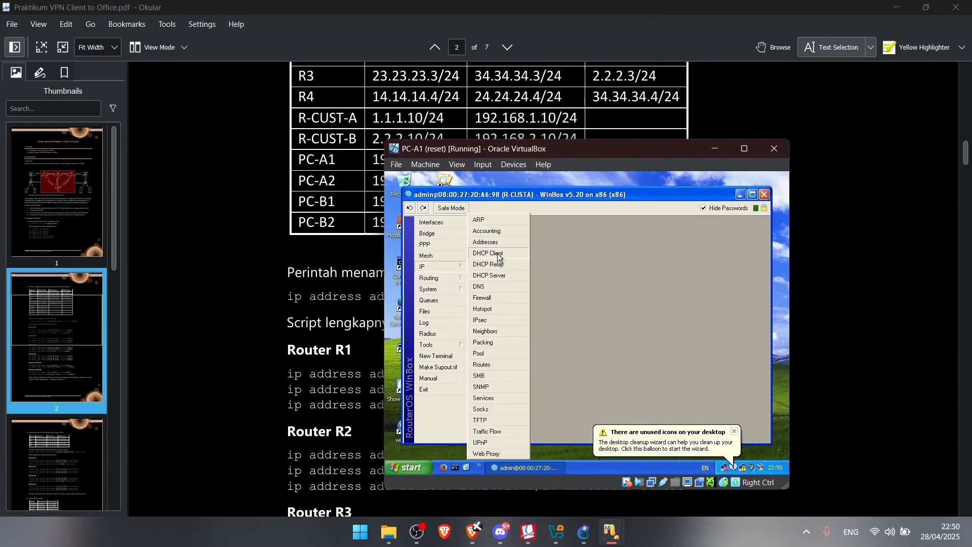
pyautogui.click(499, 245)
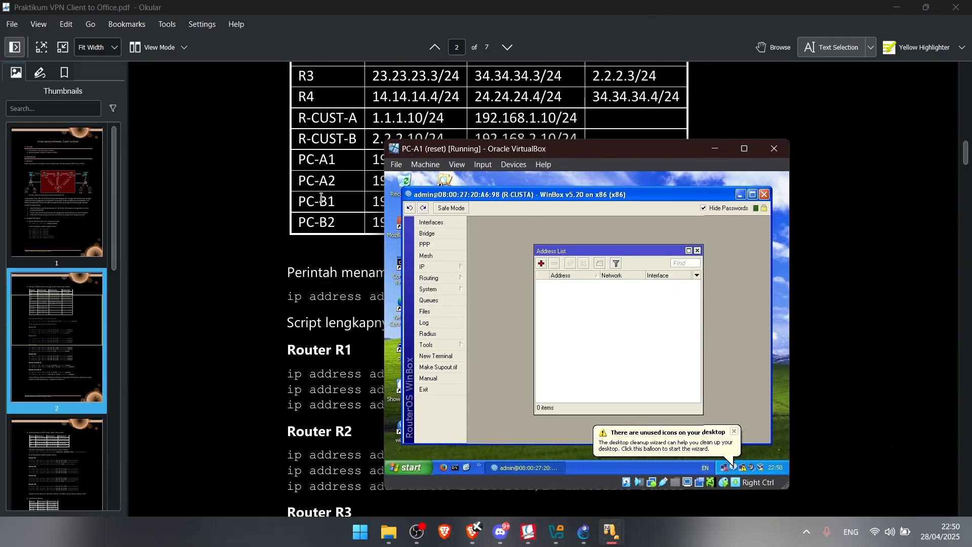
pyautogui.click(541, 263)
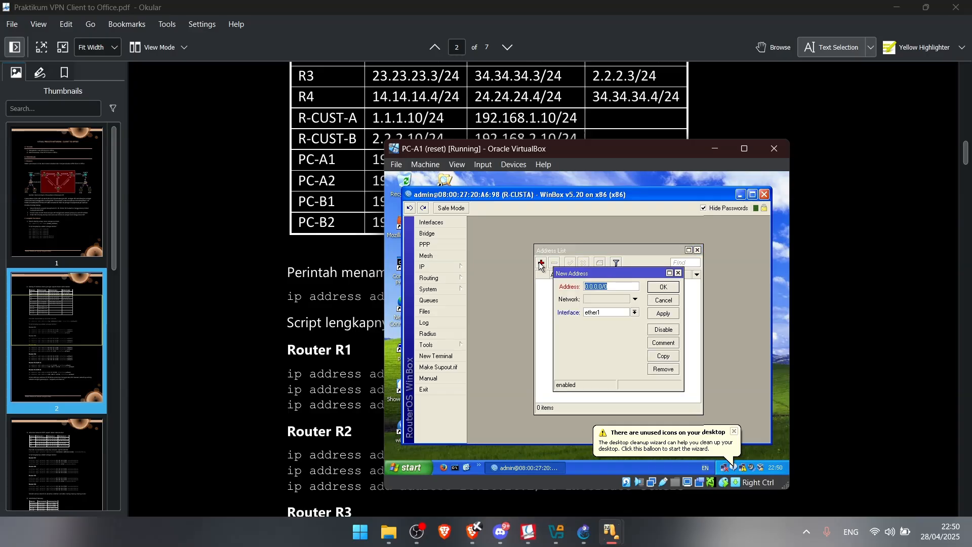
pyautogui.write('10/24')
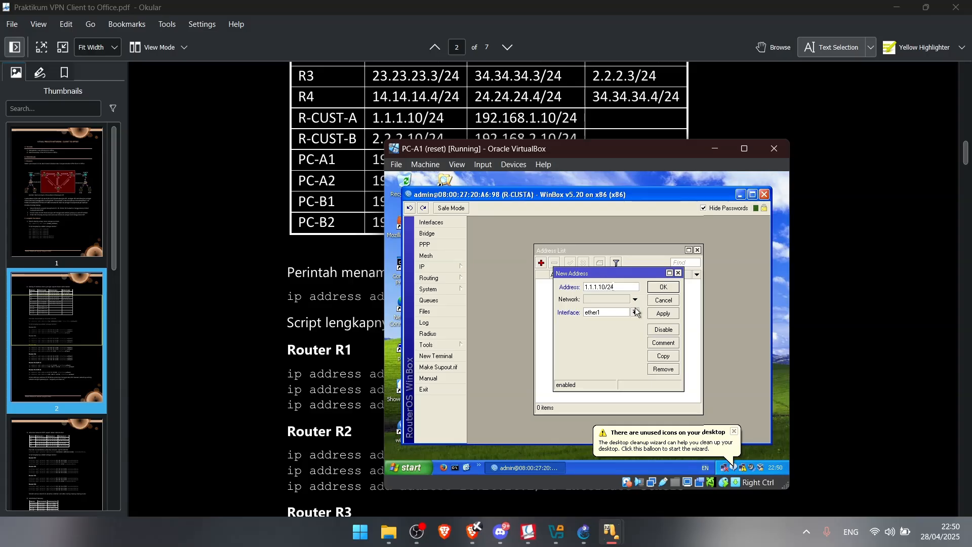
pyautogui.click(661, 290)
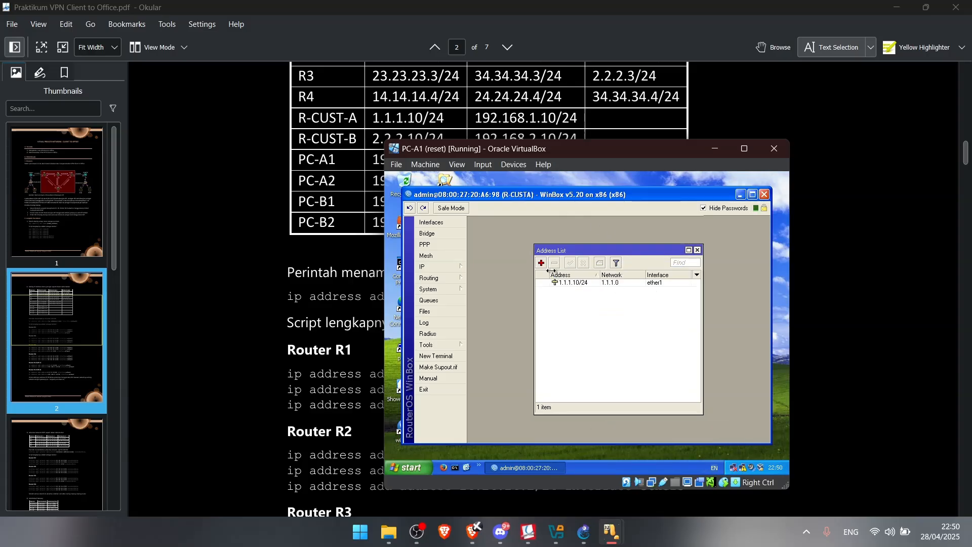
# Add 192.168.1.10/24 on ether2 to R-CUSTA's address list
pyautogui.click(541, 262)
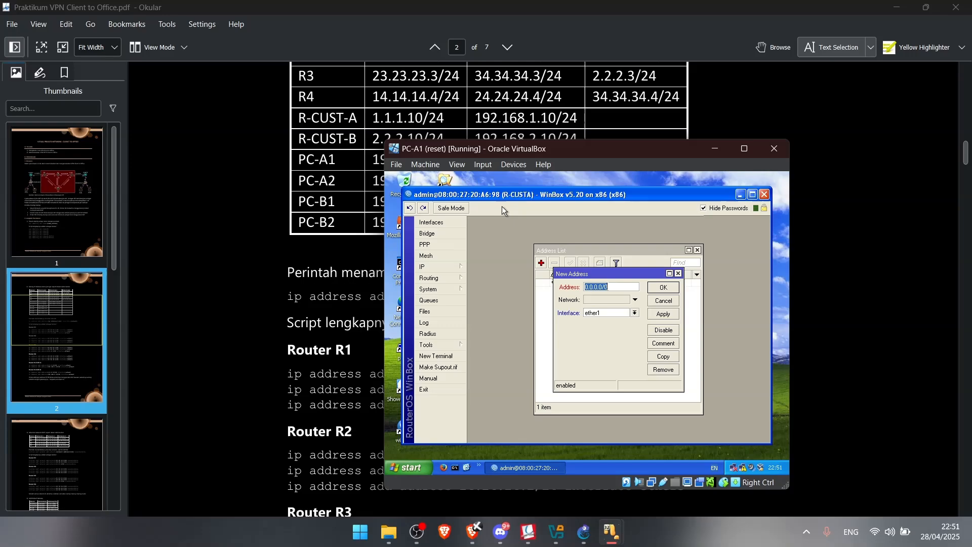
pyautogui.write('192.168.1.10/24')
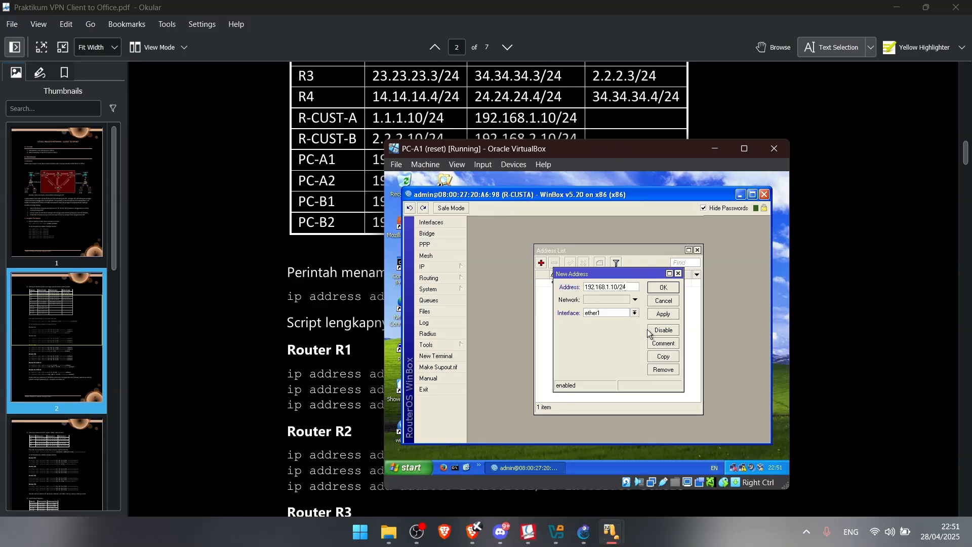
pyautogui.click(627, 315)
pyautogui.click(605, 329)
pyautogui.click(663, 313)
pyautogui.click(664, 288)
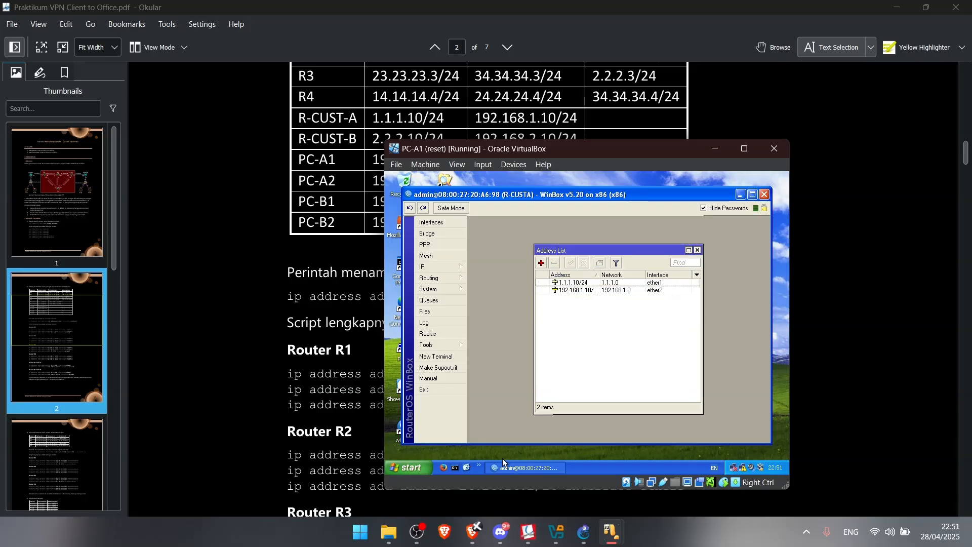
# Launch WinBox on PC-B1 and connect to the R-CUSTB router
pyautogui.moveTo(611, 531)
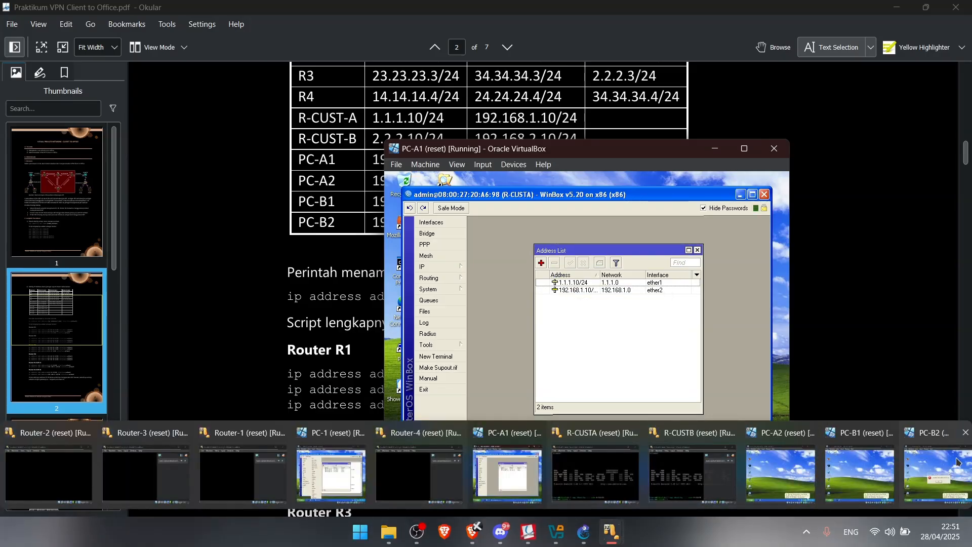
pyautogui.click(946, 477)
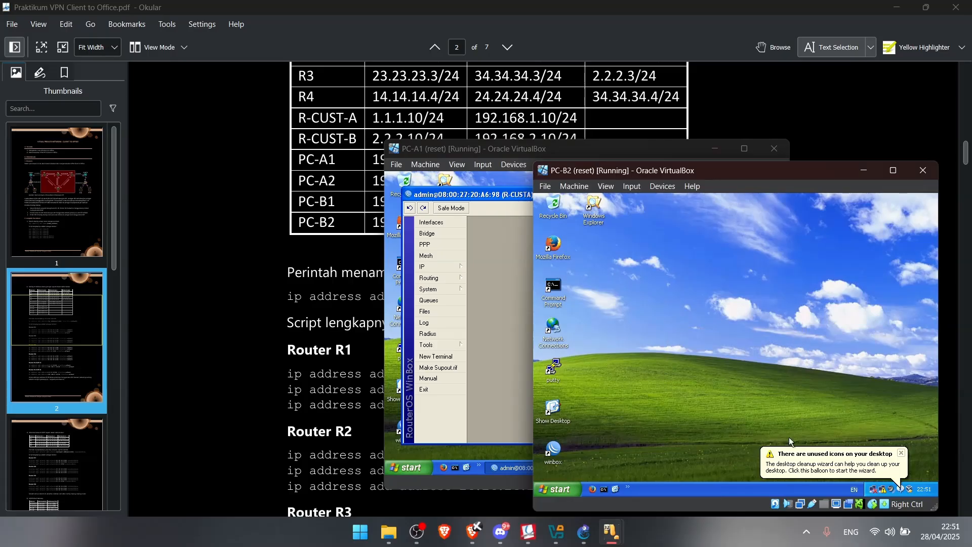
pyautogui.moveTo(628, 538)
pyautogui.click(856, 476)
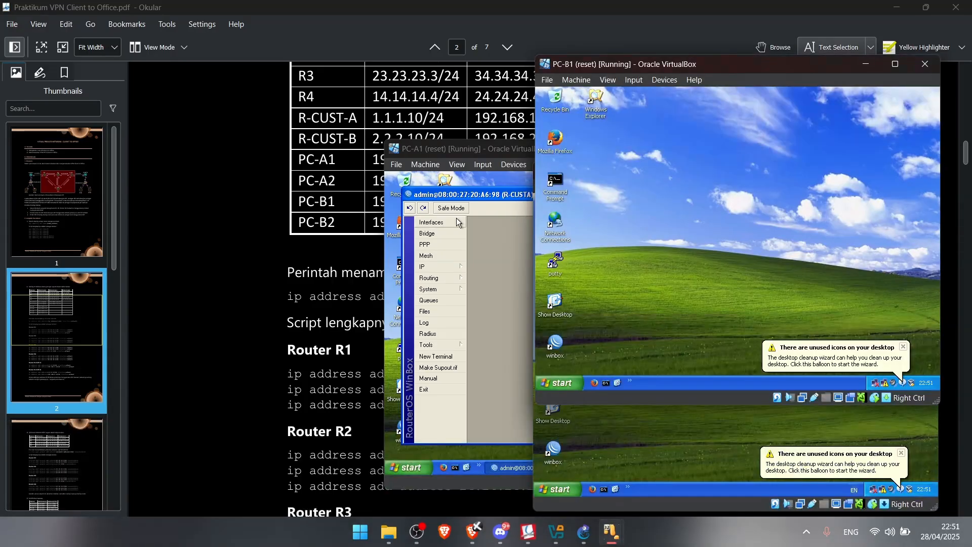
pyautogui.doubleClick(557, 346)
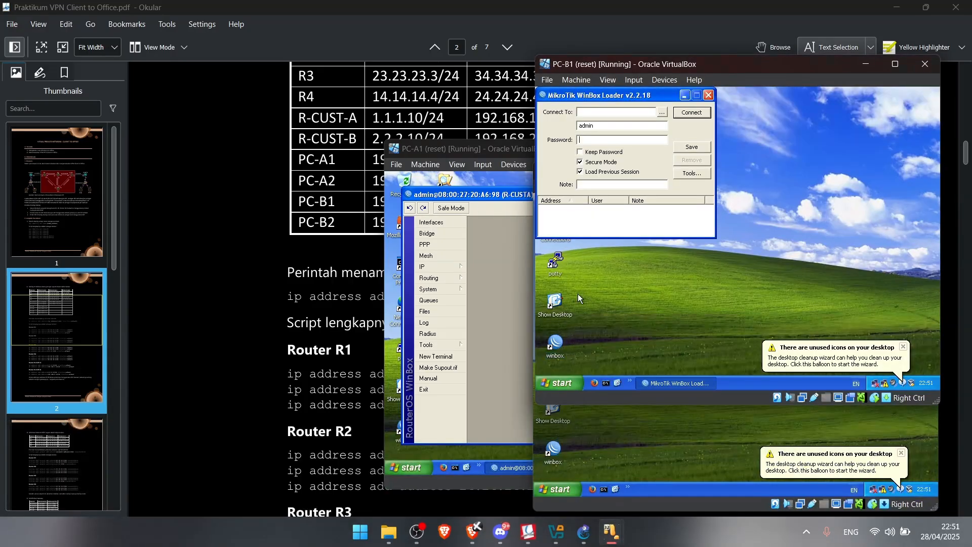
pyautogui.click(661, 112)
pyautogui.click(674, 133)
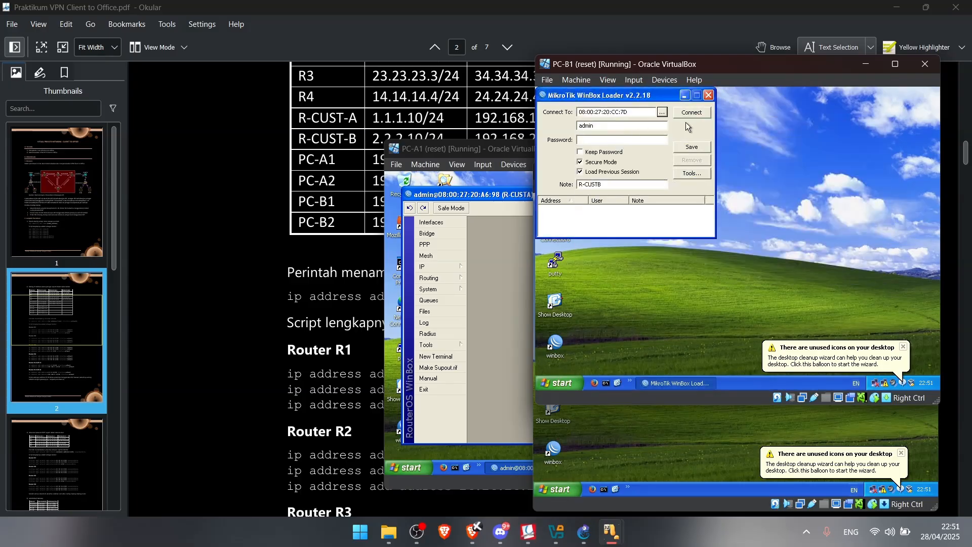
pyautogui.click(692, 112)
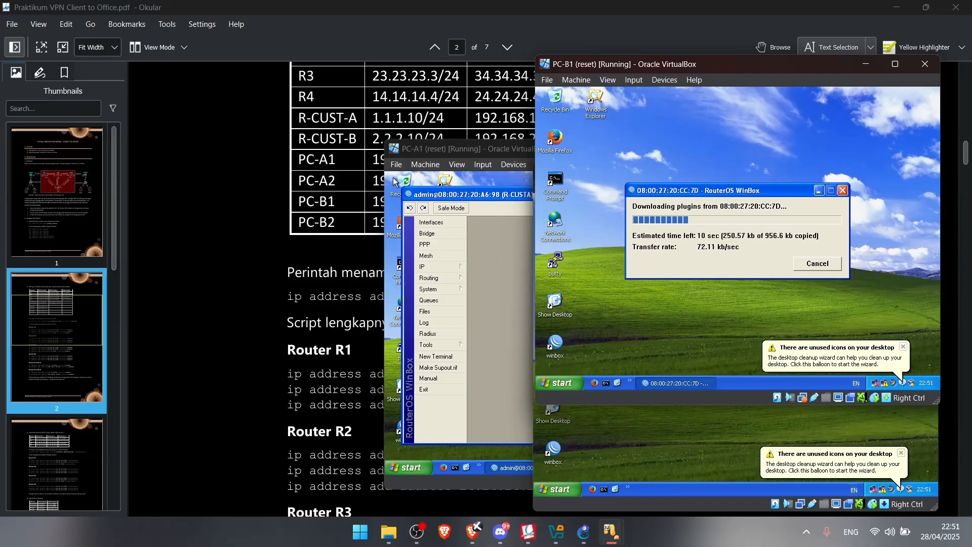
# Add the address 2.2.2.10/24 on ether1 in R-CUSTB's IP > Addresses list
pyautogui.scroll(-2, 307, 175)
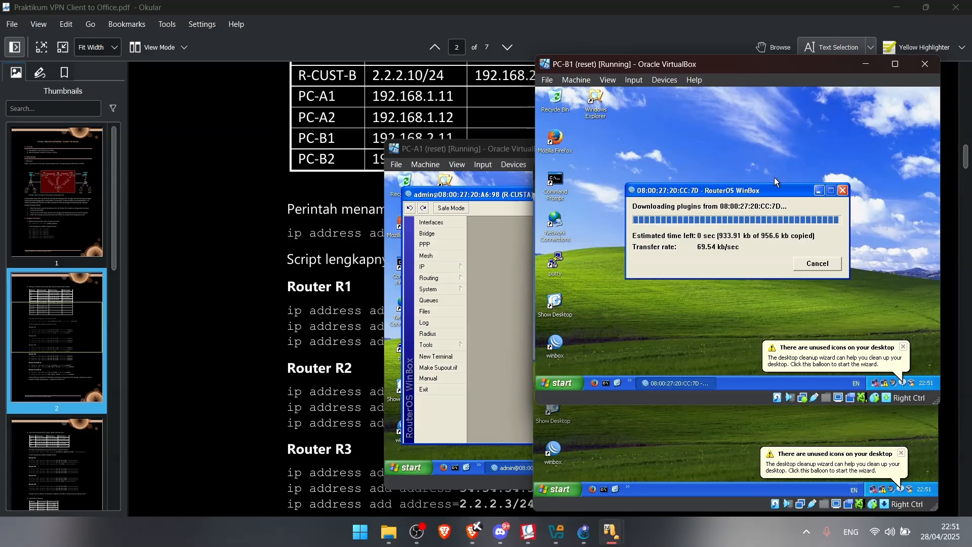
pyautogui.click(589, 181)
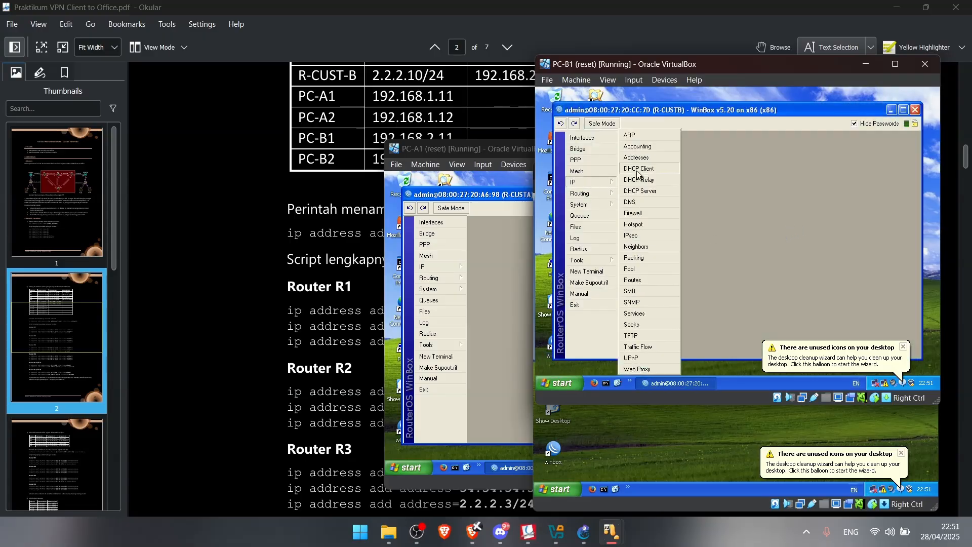
pyautogui.click(646, 159)
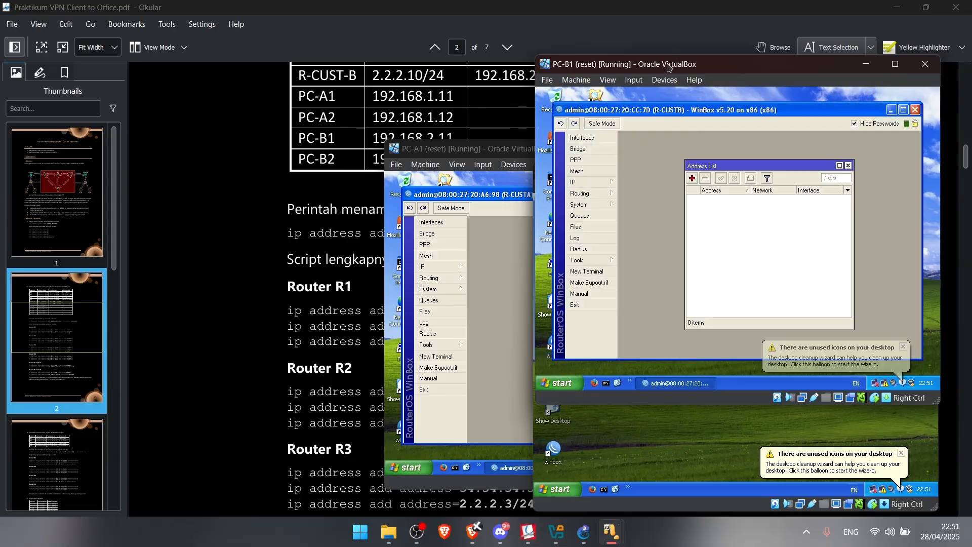
pyautogui.moveTo(665, 69); pyautogui.dragTo(523, 151)
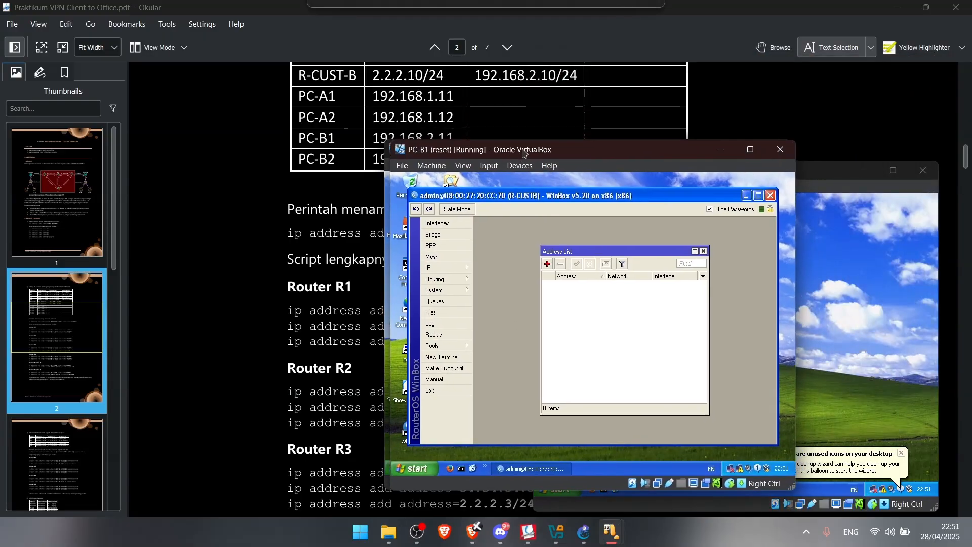
pyautogui.click(550, 260)
pyautogui.write('2.2.2')
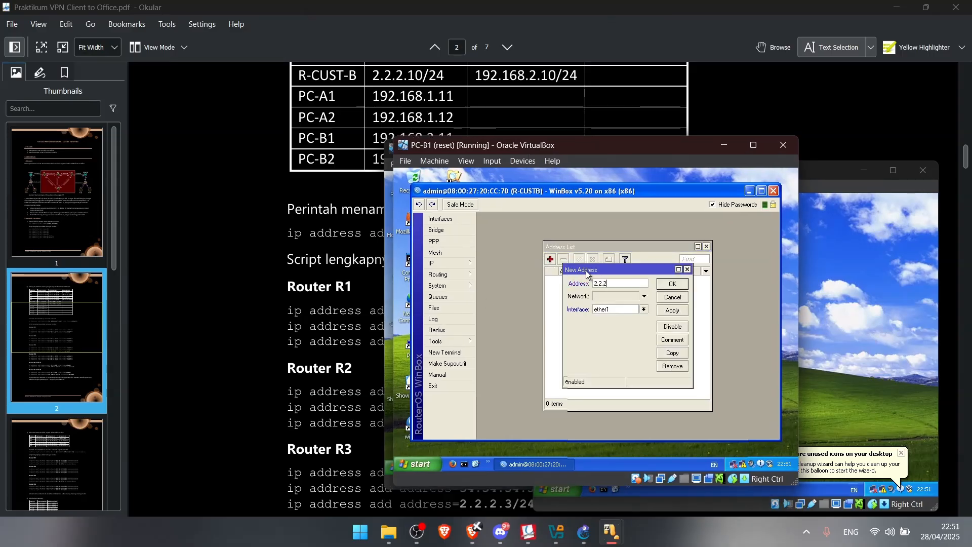
pyautogui.write('.10/')
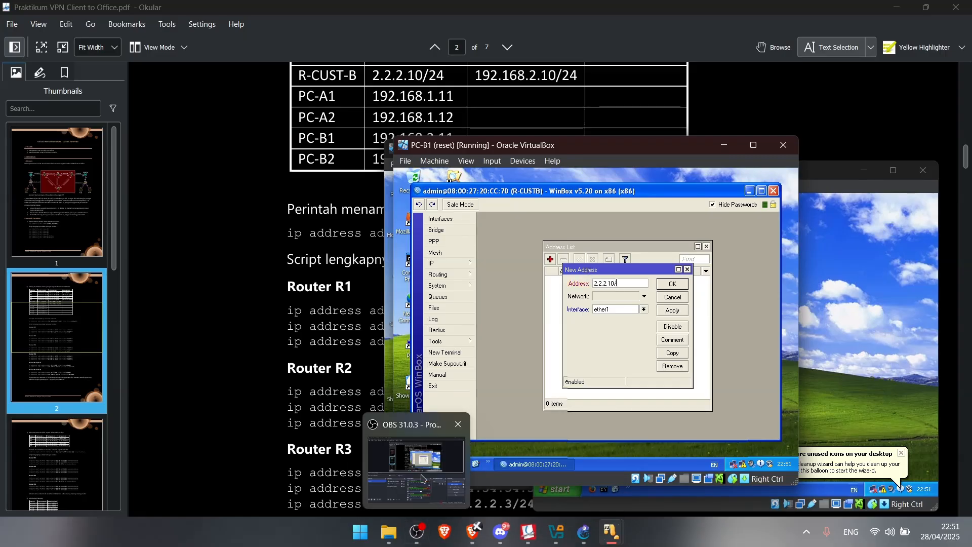
pyautogui.click(420, 476)
pyautogui.click(422, 479)
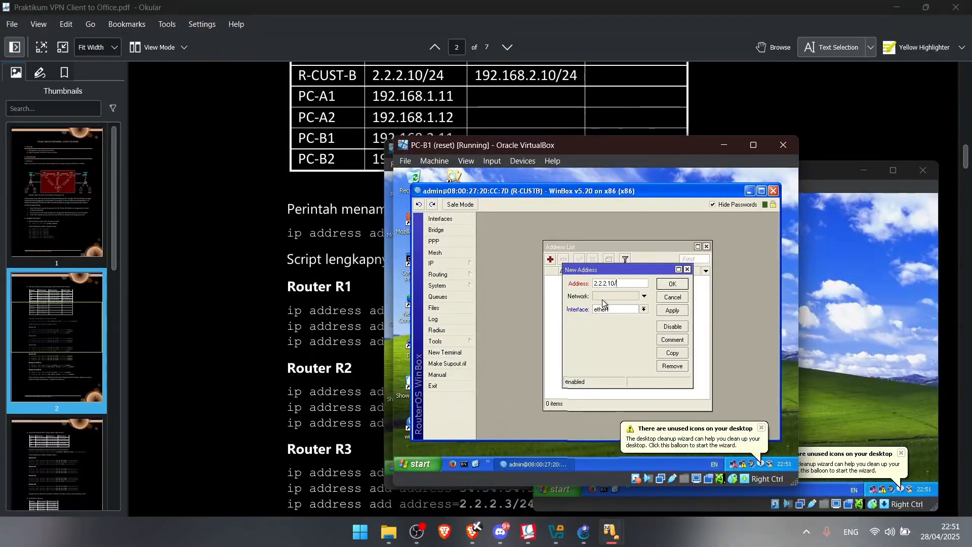
pyautogui.click(683, 283)
# Add 192.168.2.10/24 on ether2 to R-CUSTB's address list
pyautogui.click(551, 259)
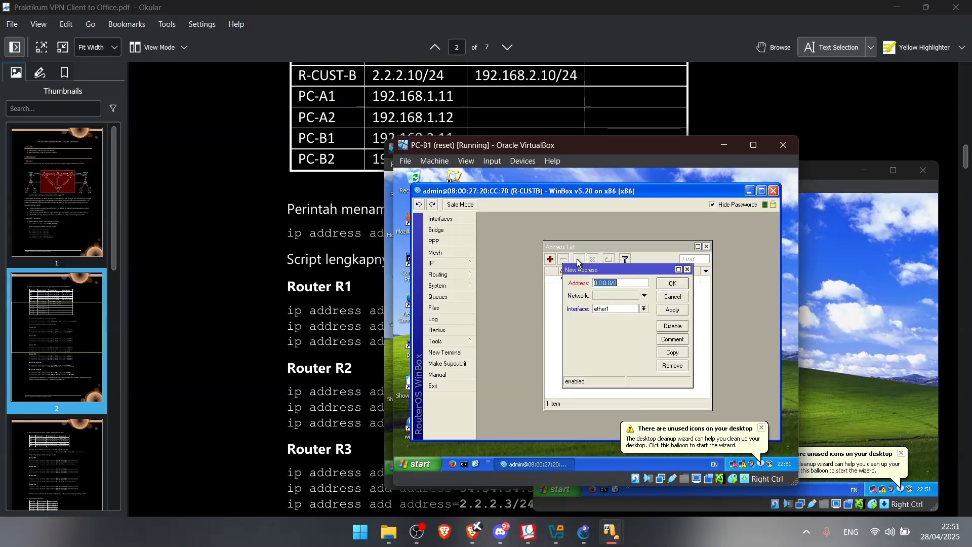
pyautogui.click(618, 309)
pyautogui.click(613, 323)
pyautogui.write('192.168')
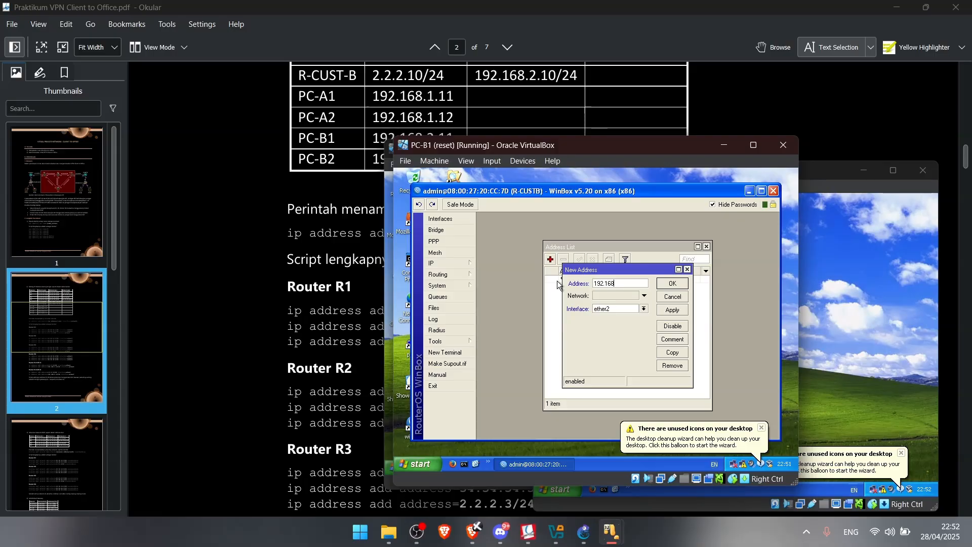
pyautogui.write('.2.10/24')
pyautogui.click(681, 313)
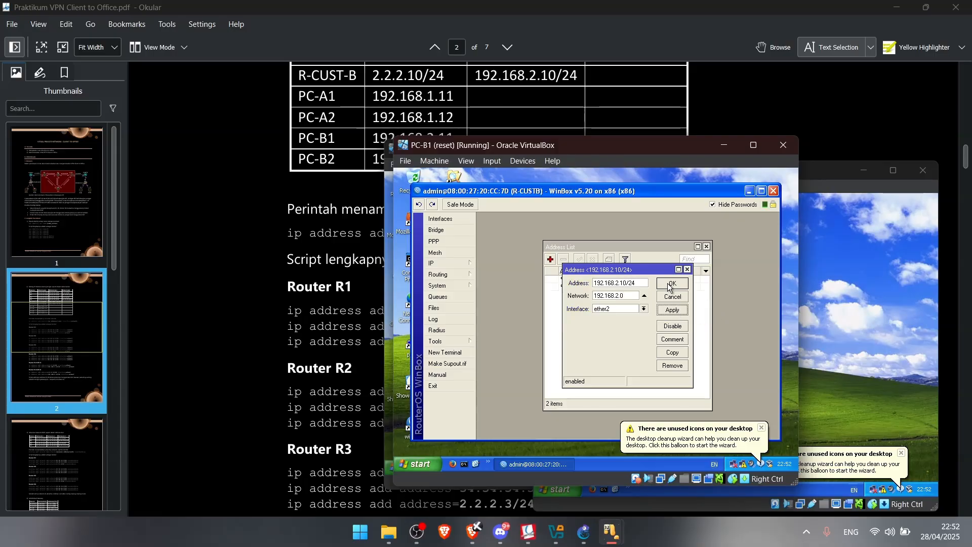
pyautogui.click(672, 284)
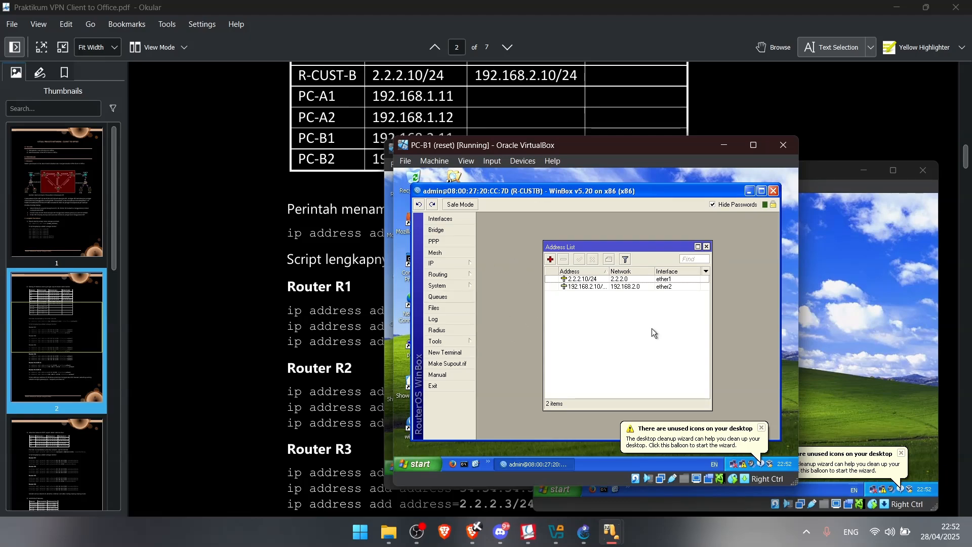
pyautogui.moveTo(611, 532)
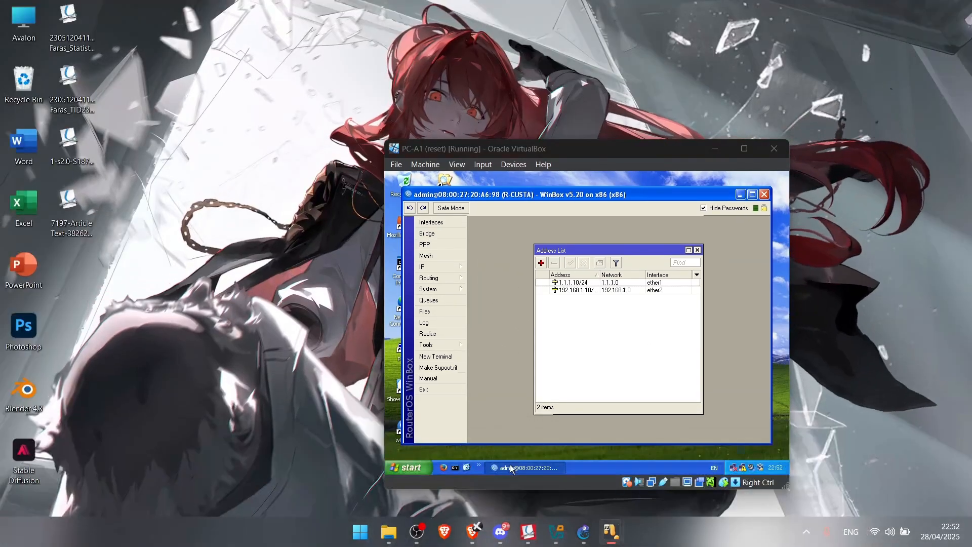
# Open PC-A1's Local Area Connection TCP/IP properties and choose a manually set IP address
pyautogui.click(509, 468)
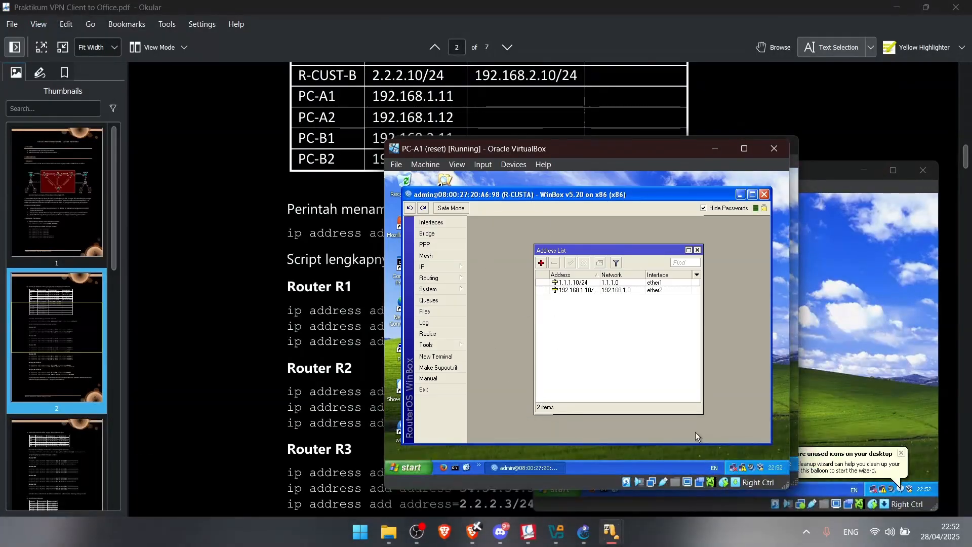
pyautogui.doubleClick(734, 466)
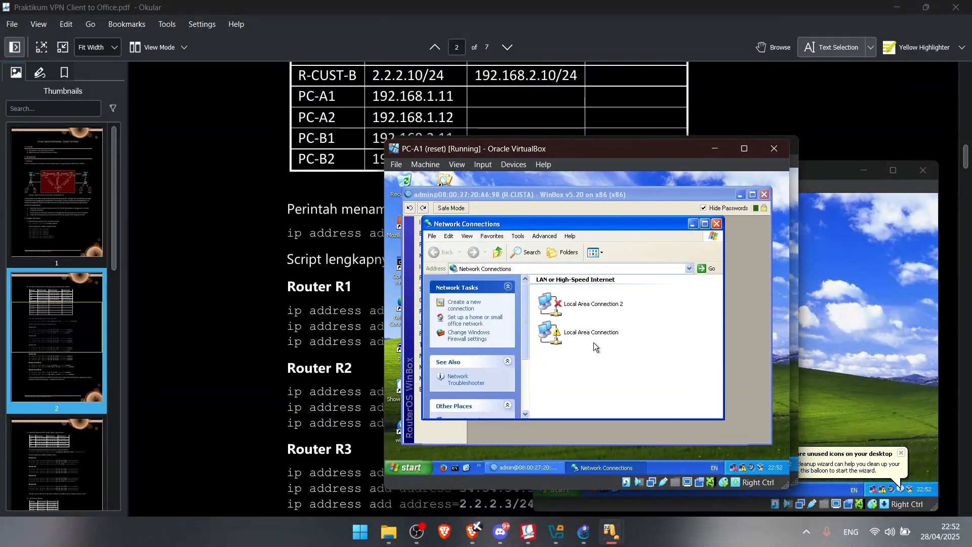
pyautogui.doubleClick(600, 338)
pyautogui.click(521, 403)
pyautogui.click(472, 308)
pyautogui.doubleClick(472, 307)
pyautogui.click(460, 308)
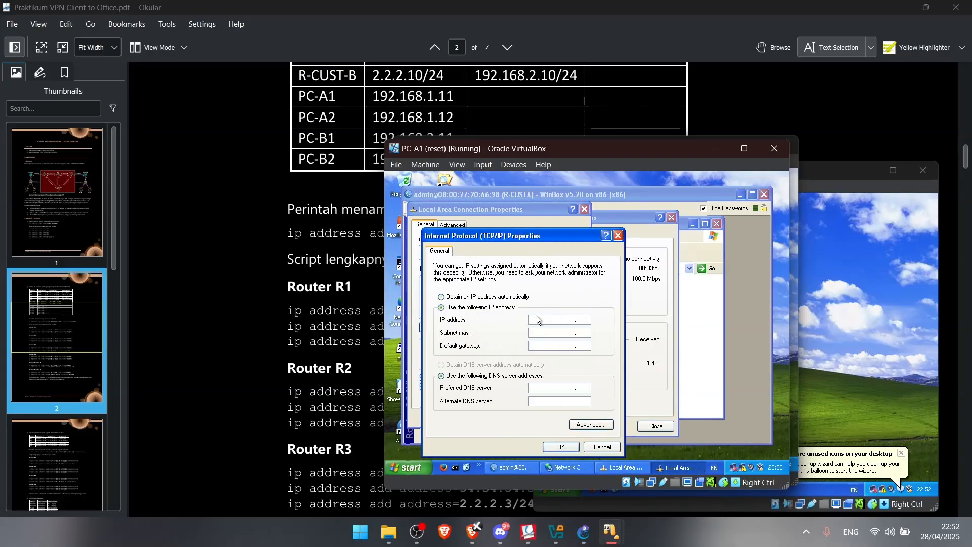
# Enter IP 192.168.1.11, mask 255.255.255.0 and gateway 192.168.1.10, and save
pyautogui.click(535, 321)
pyautogui.write('192.168.')
pyautogui.click(574, 333)
pyautogui.click(538, 345)
pyautogui.write('192.168.')
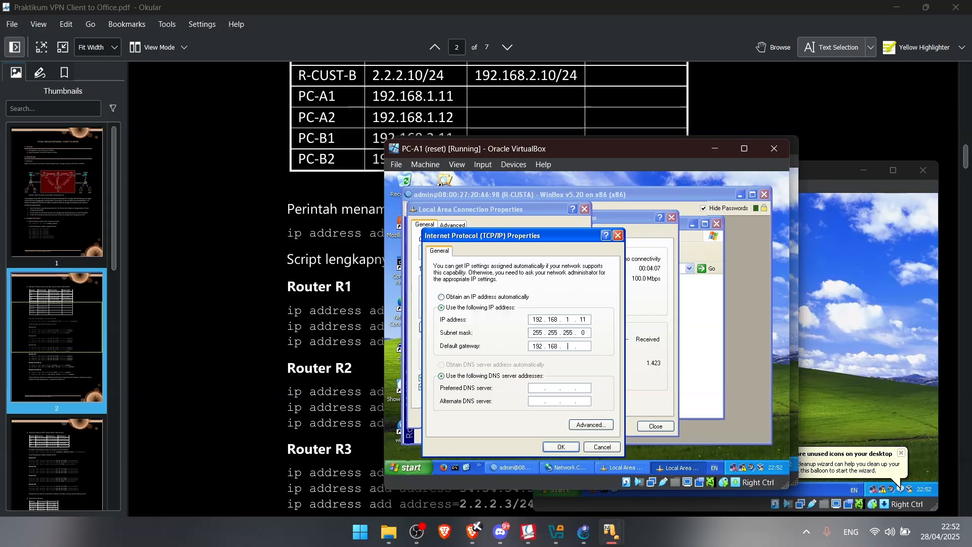
pyautogui.write('1.10')
pyautogui.click(555, 446)
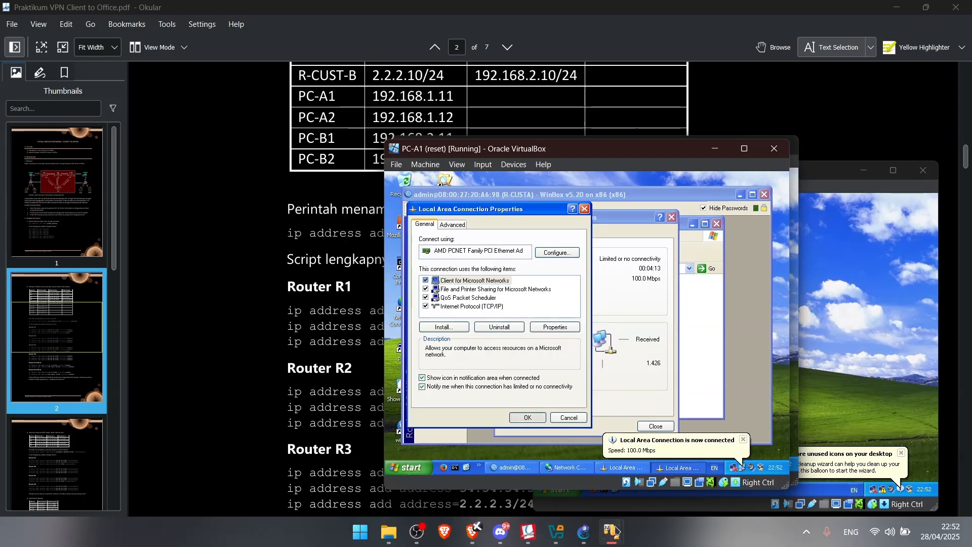
pyautogui.moveTo(611, 534)
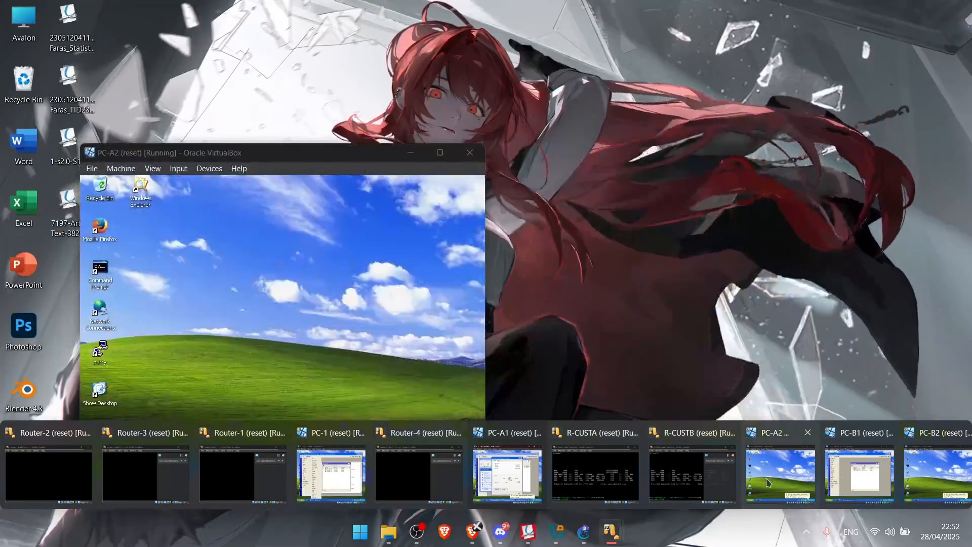
# Set PC-A2's TCP/IP to static IP 192.168.1.12, mask 255.255.255.0, gateway 192.168.1.10
pyautogui.click(767, 482)
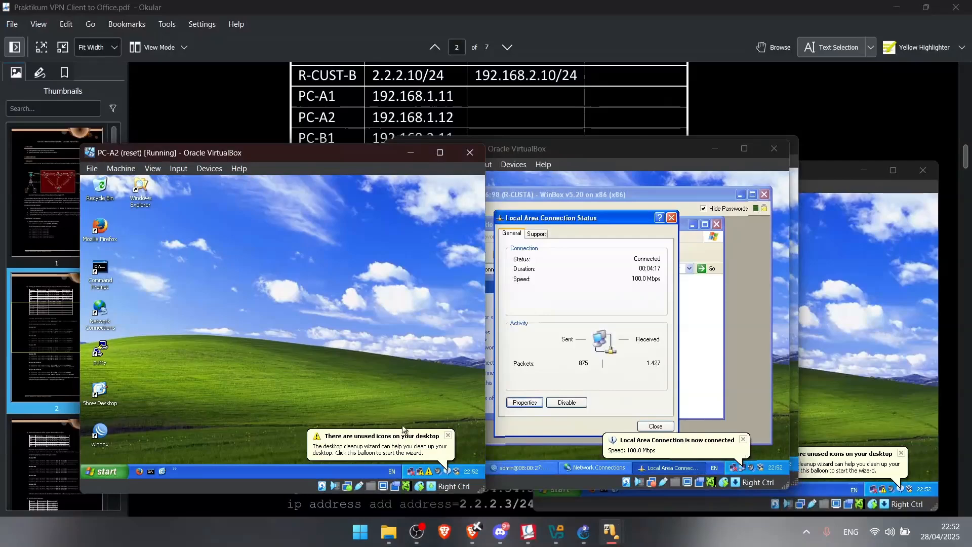
pyautogui.click(418, 474)
pyautogui.click(220, 407)
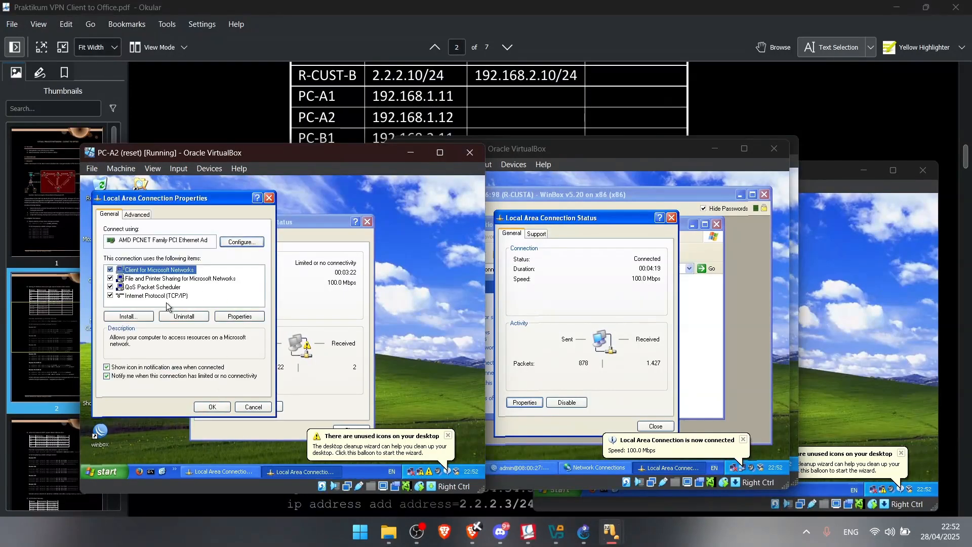
pyautogui.click(240, 213)
pyautogui.click(130, 293)
pyautogui.click(245, 318)
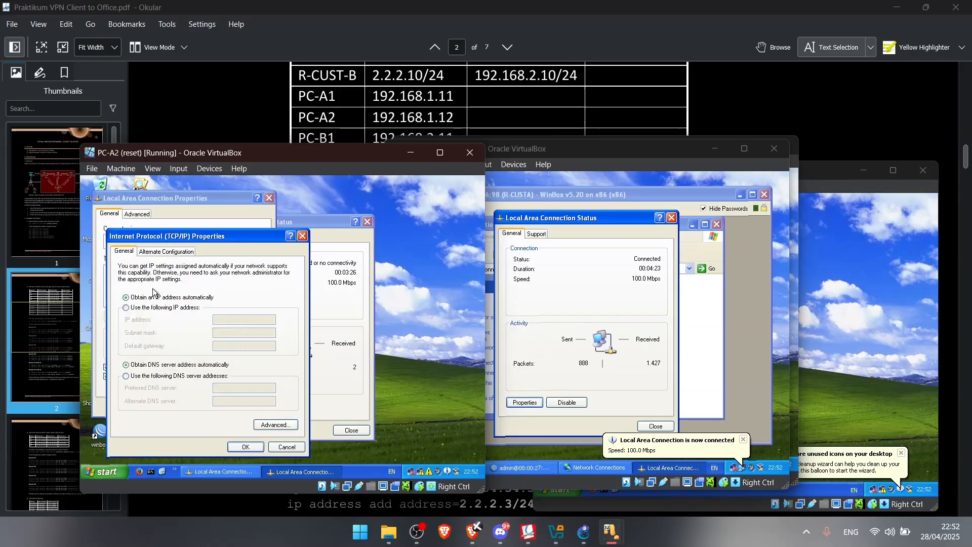
pyautogui.click(158, 308)
pyautogui.write('192 . 168 . 1 . 12')
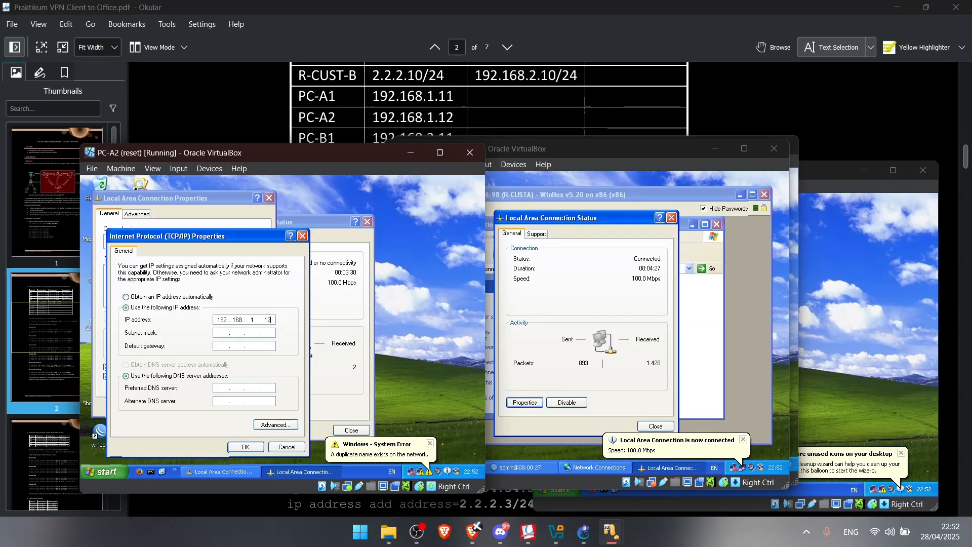
pyautogui.click(219, 335)
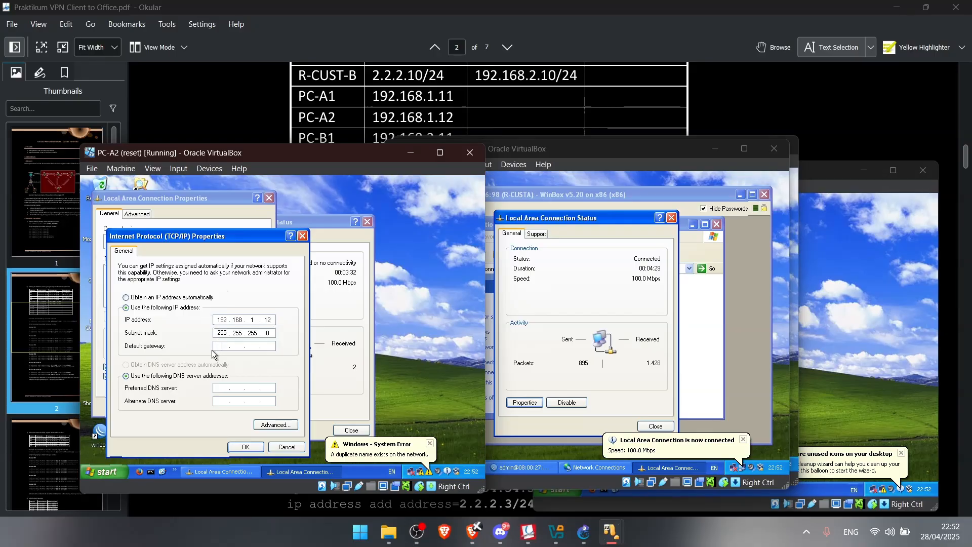
pyautogui.write('192 . 168 . 1 . 10')
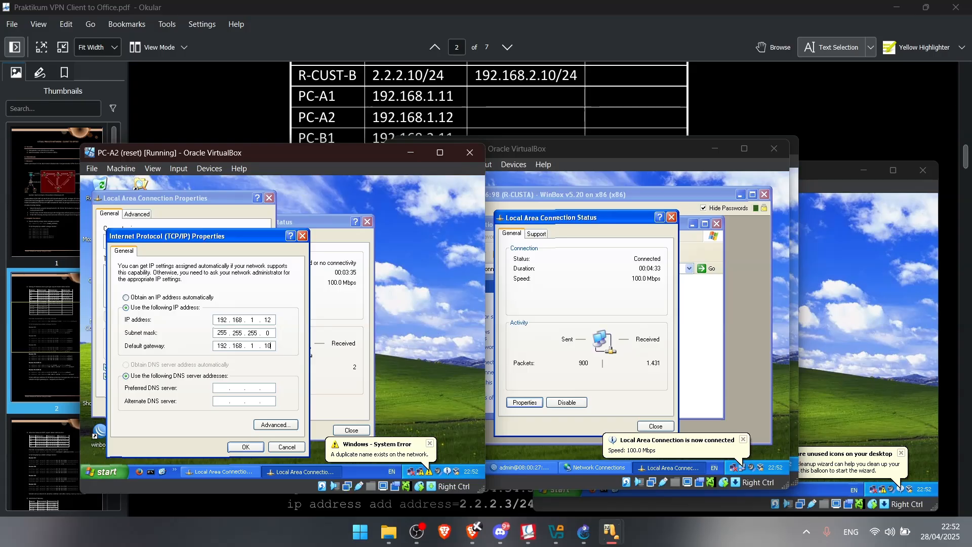
pyautogui.click(246, 447)
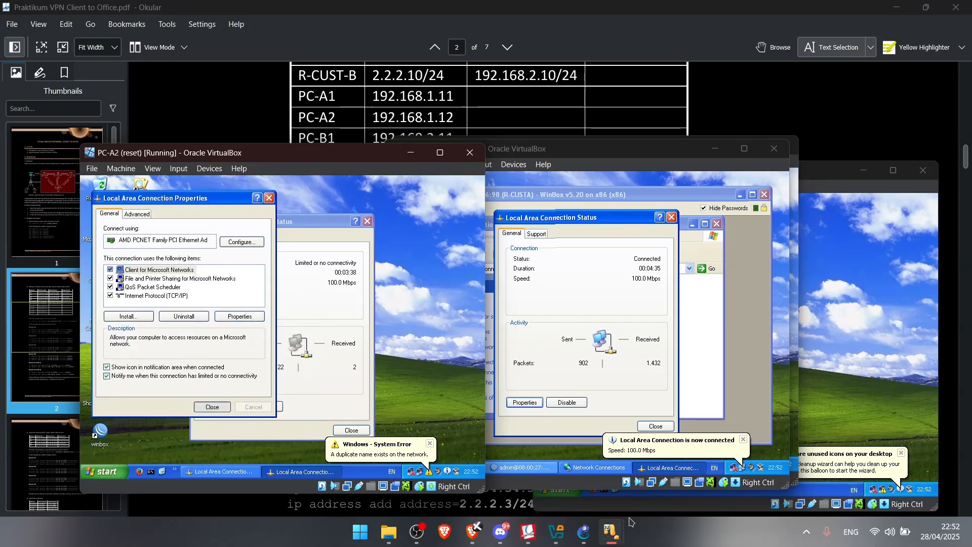
# Set PC-B1's TCP/IP to static IP 192.168.2.11, mask 255.255.255.0, gateway 192.168.2.10
pyautogui.moveTo(612, 532)
pyautogui.click(880, 481)
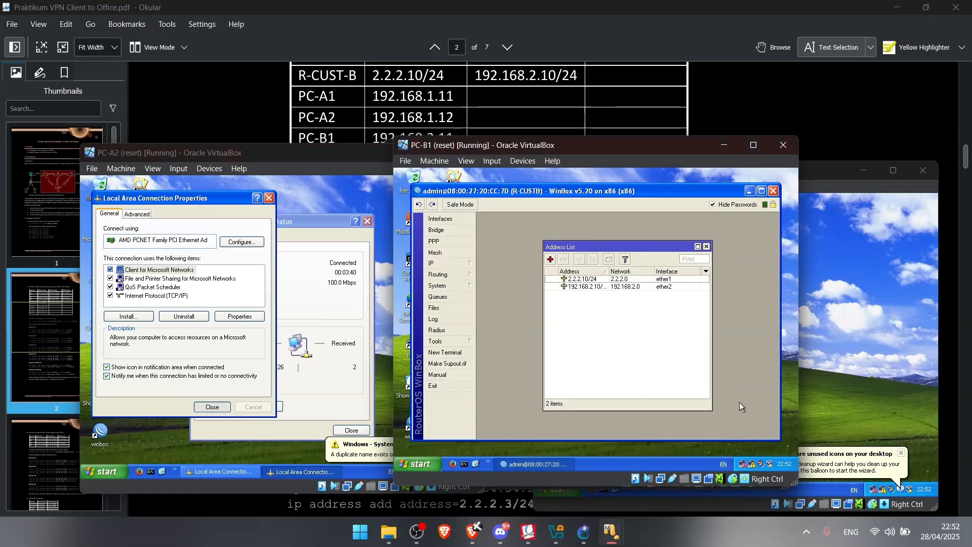
pyautogui.doubleClick(752, 465)
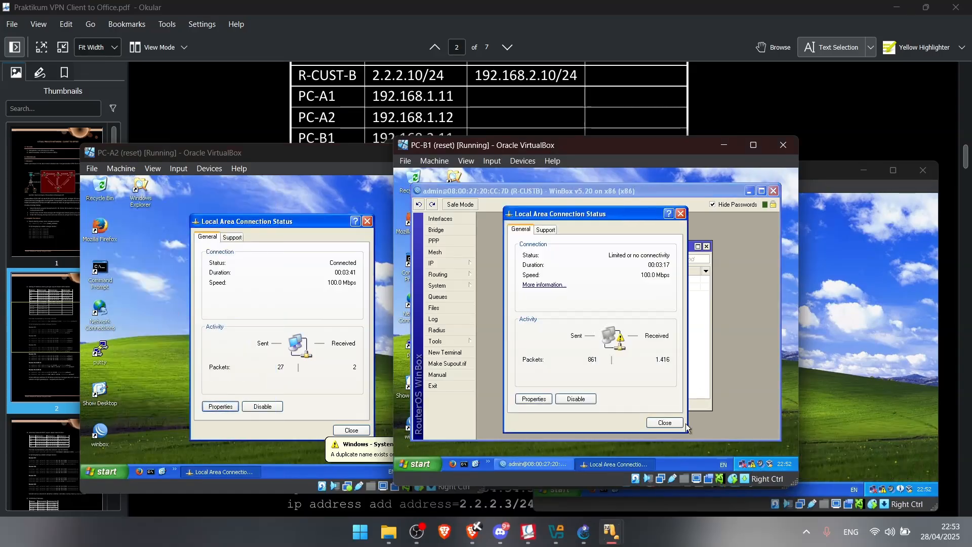
pyautogui.click(523, 399)
pyautogui.doubleClick(476, 280)
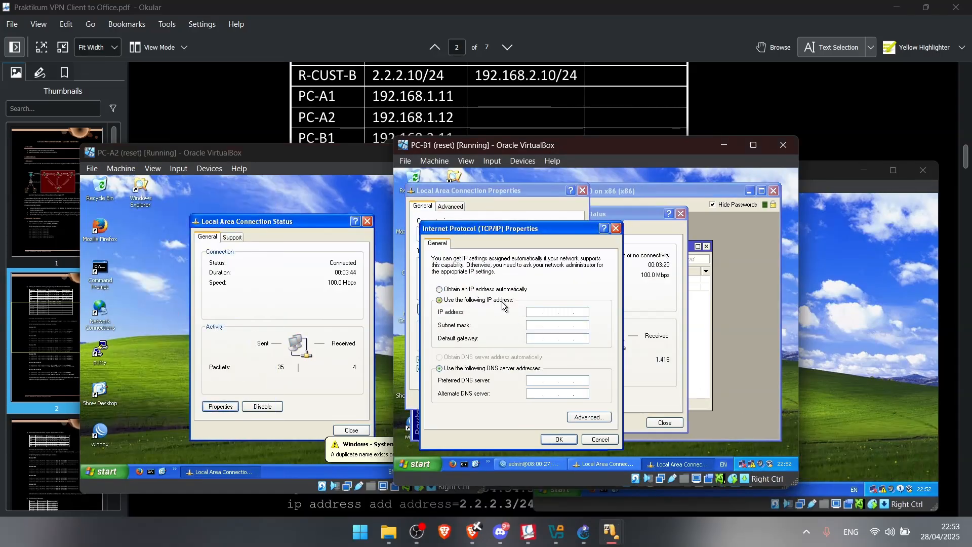
pyautogui.click(541, 312)
pyautogui.write('192.1')
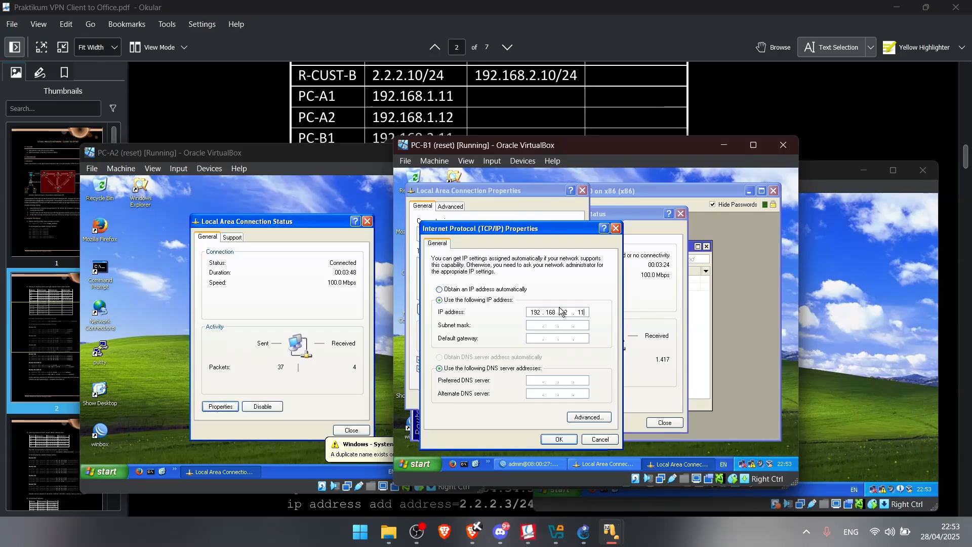
pyautogui.click(542, 327)
pyautogui.click(531, 337)
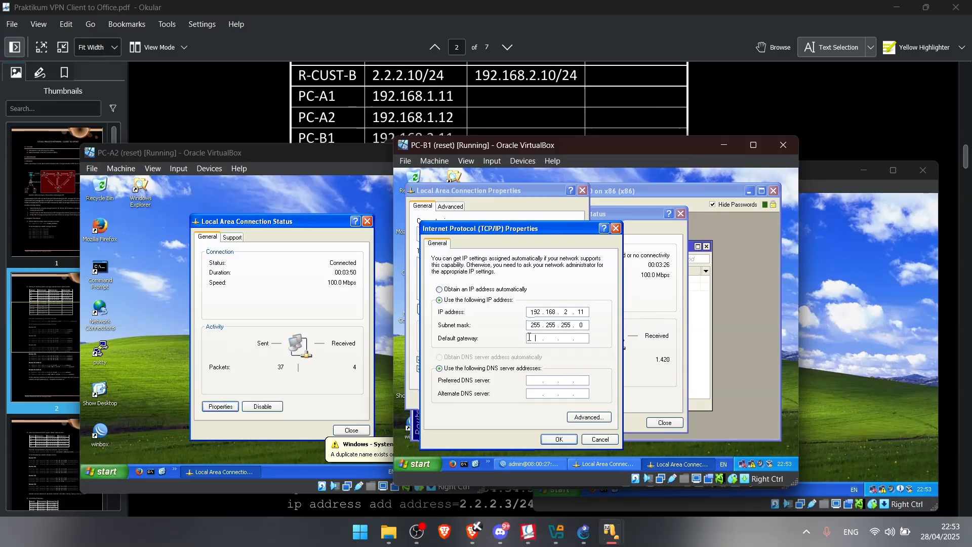
pyautogui.write('19')
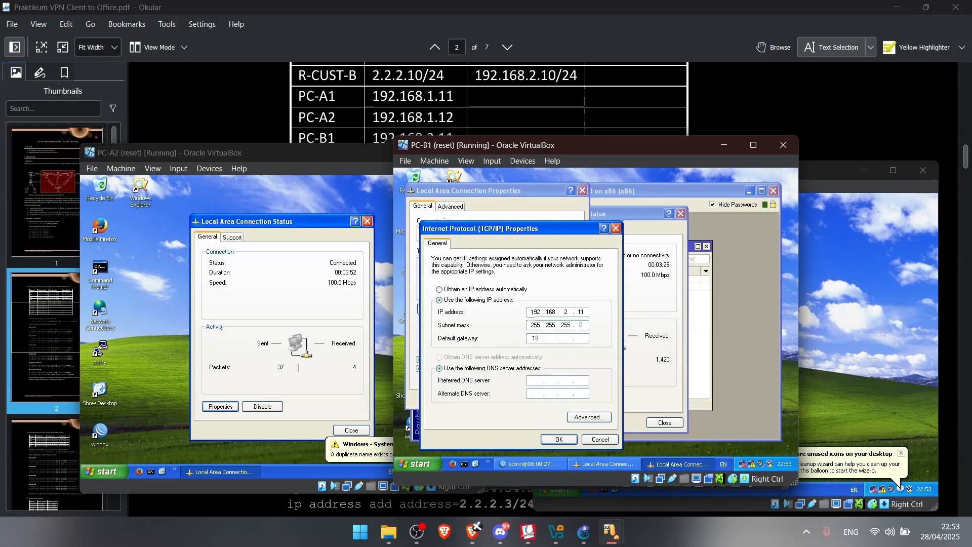
pyautogui.write('2168 2.10')
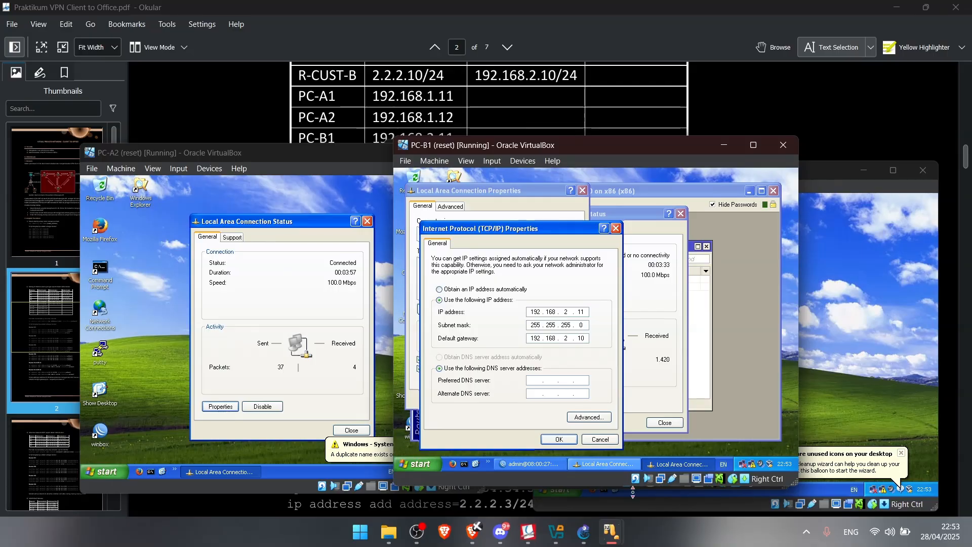
pyautogui.click(559, 439)
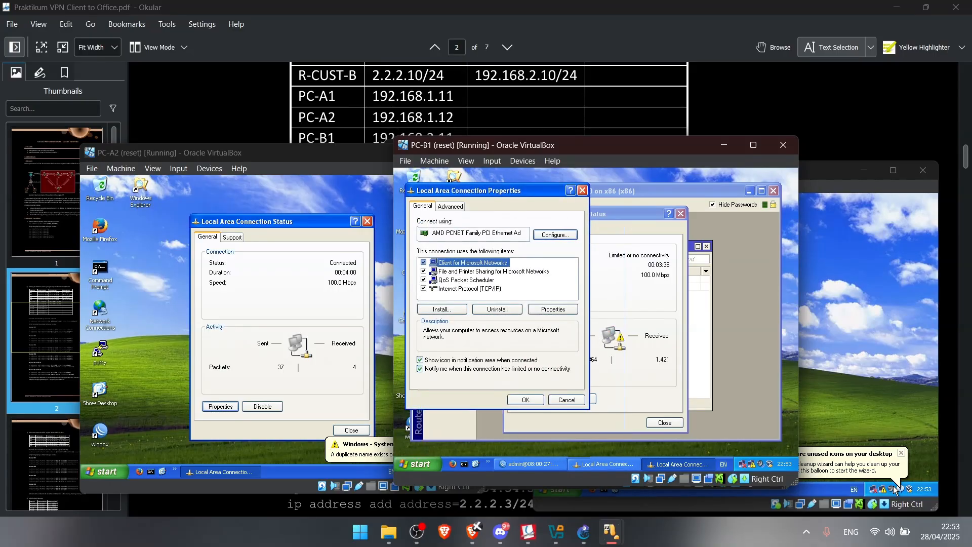
pyautogui.click(904, 369)
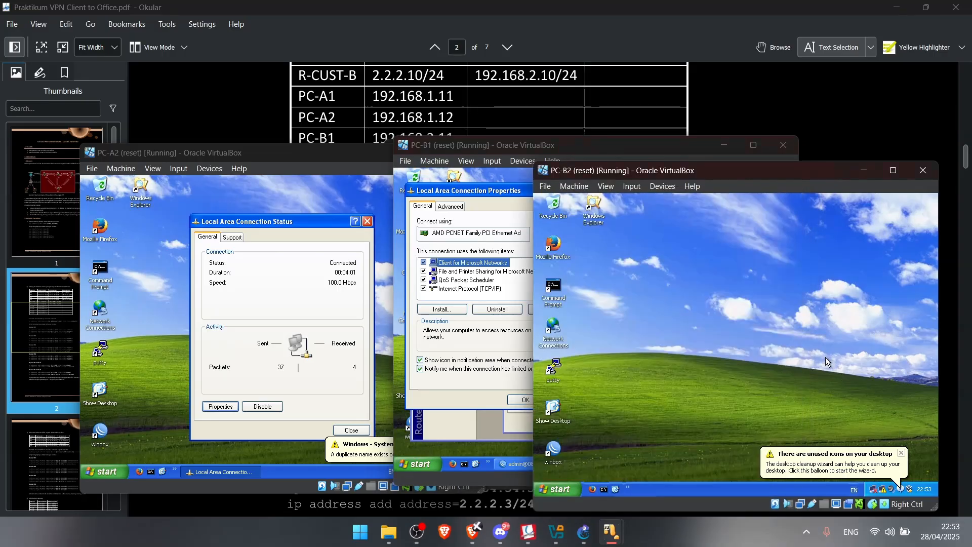
# Set PC-B2's TCP/IP to static 192.168.2.12, mask 255.255.255.0, with a 192.168.2.x gateway
pyautogui.click(879, 496)
pyautogui.click(674, 426)
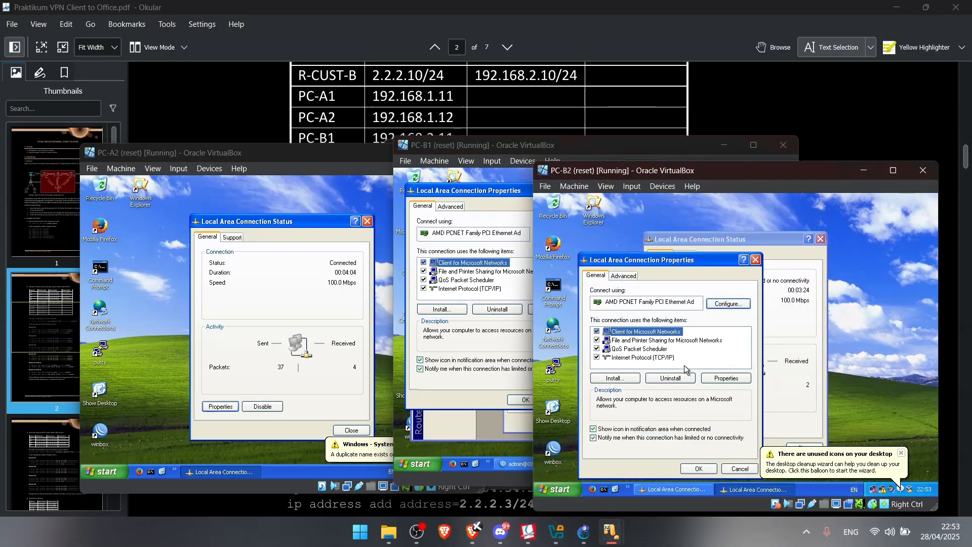
pyautogui.doubleClick(673, 358)
pyautogui.click(644, 330)
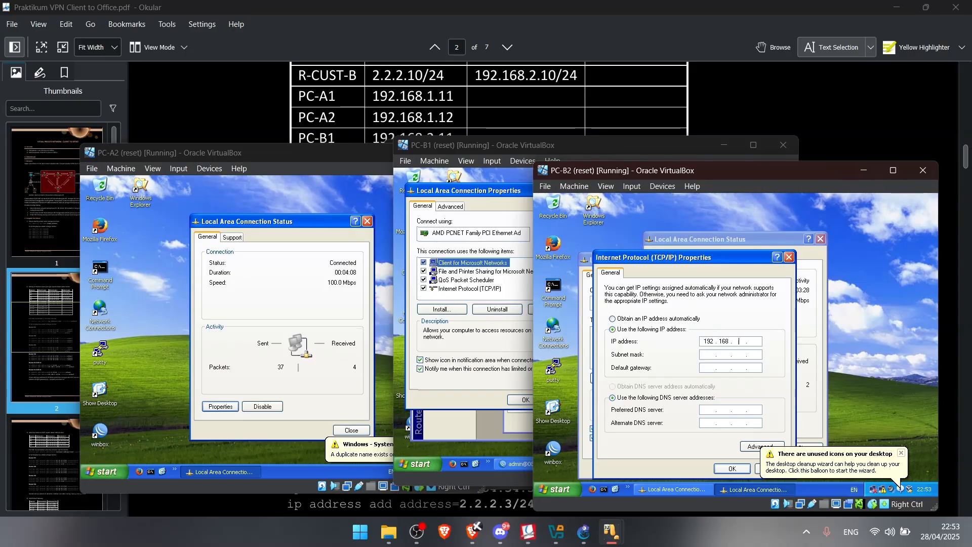
pyautogui.write('.12')
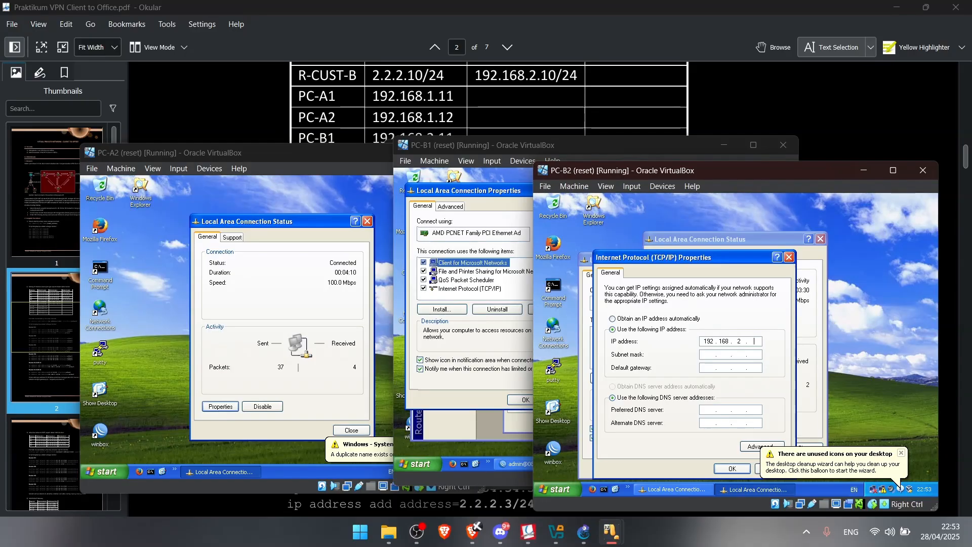
pyautogui.click(707, 353)
pyautogui.click(706, 367)
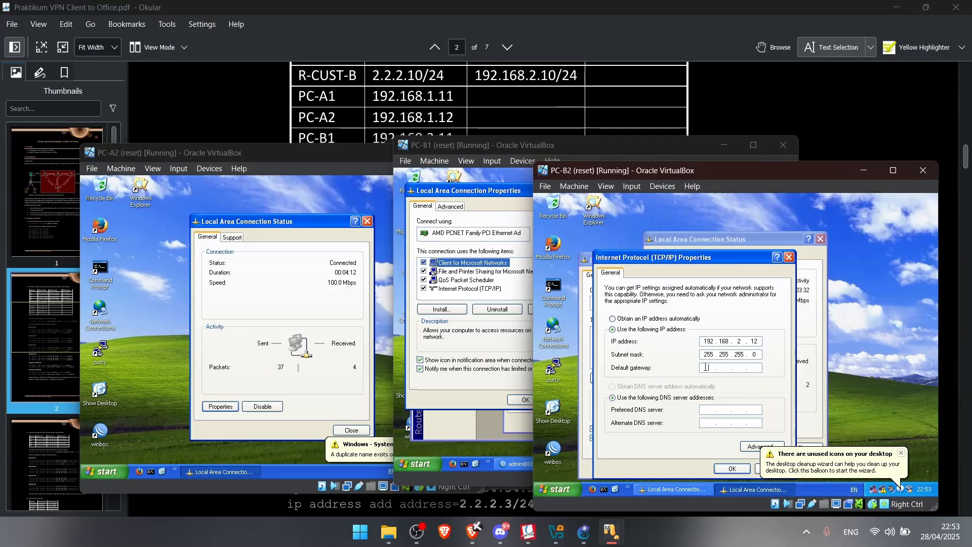
pyautogui.write('192 . 168 . 2 . 1')
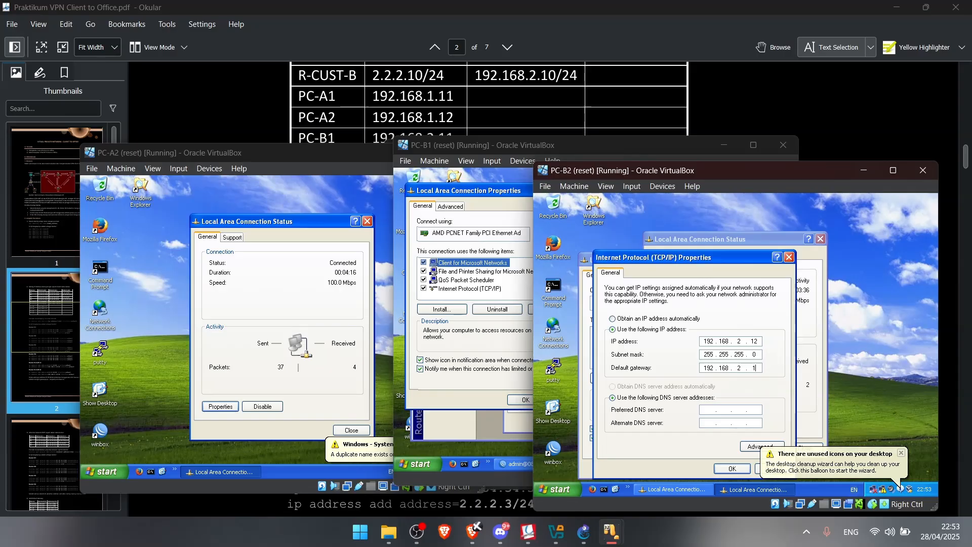
pyautogui.click(734, 468)
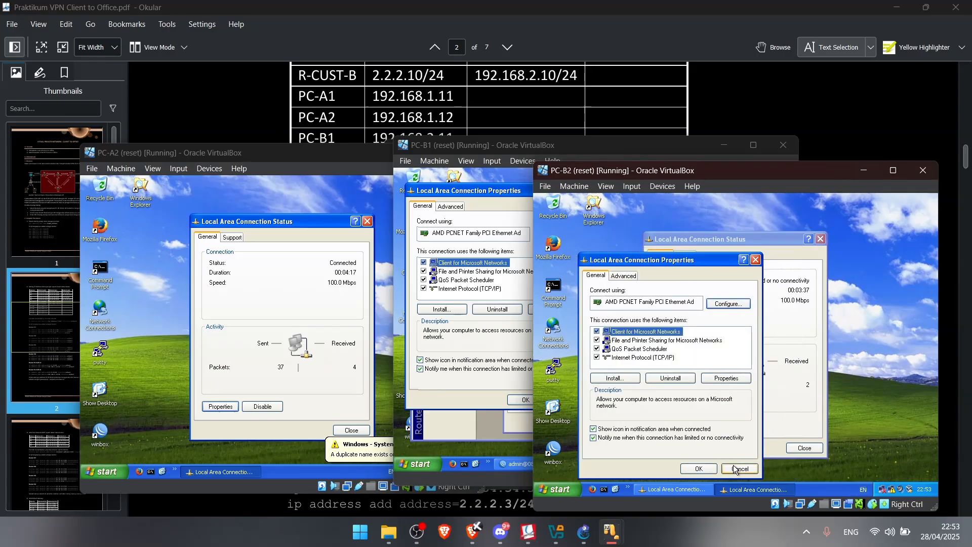
pyautogui.click(699, 468)
pyautogui.click(814, 94)
# Scroll the lab guide down to step 4, Add Default Gateway, on page 3
pyautogui.scroll(-6, 460, 287)
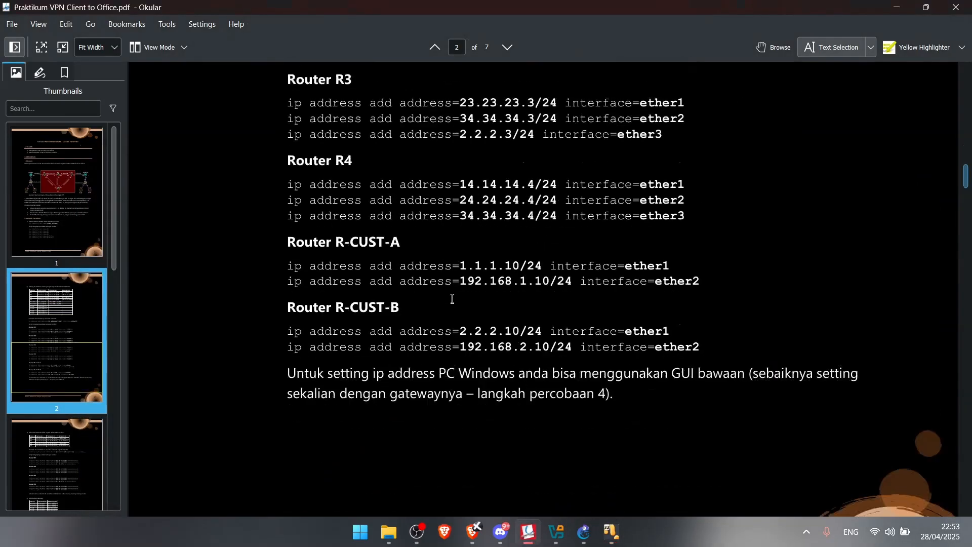
pyautogui.scroll(6, 436, 319)
pyautogui.scroll(-12, 437, 309)
pyautogui.scroll(-1, 435, 308)
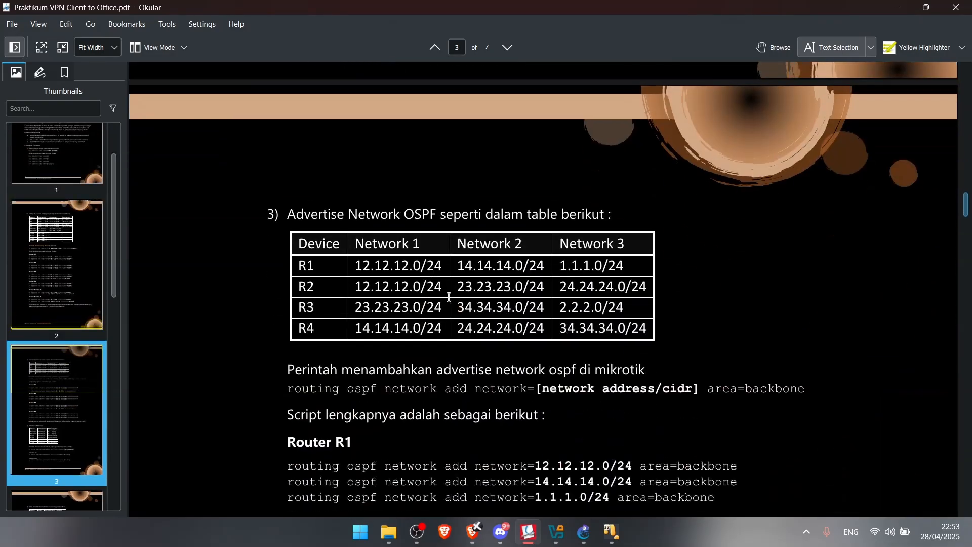
pyautogui.scroll(-4, 373, 213)
pyautogui.scroll(3, 303, 238)
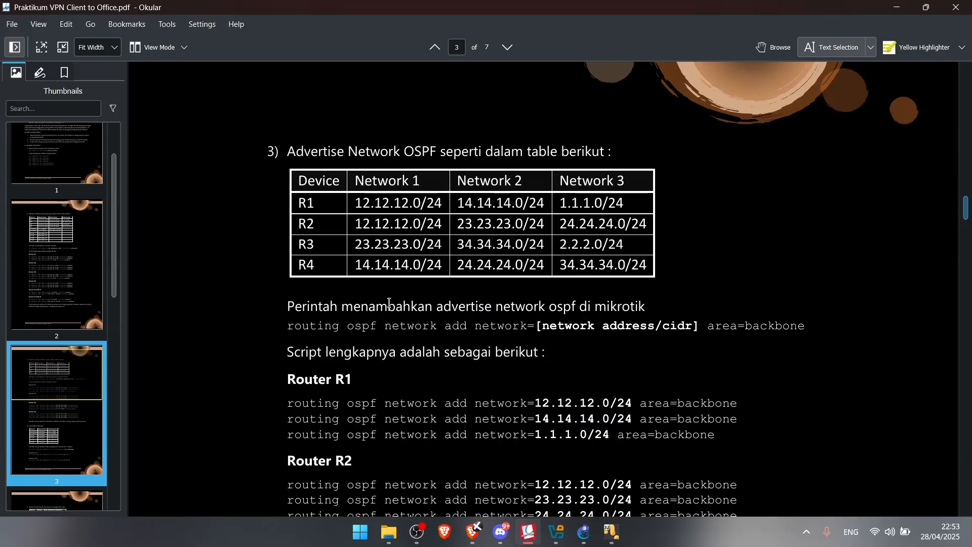
pyautogui.scroll(-7, 413, 300)
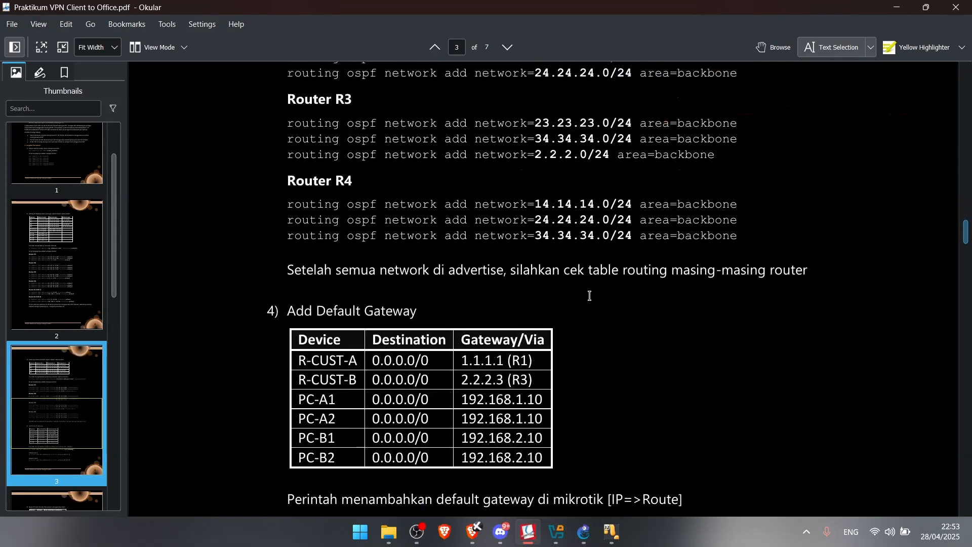
pyautogui.scroll(-3, 391, 322)
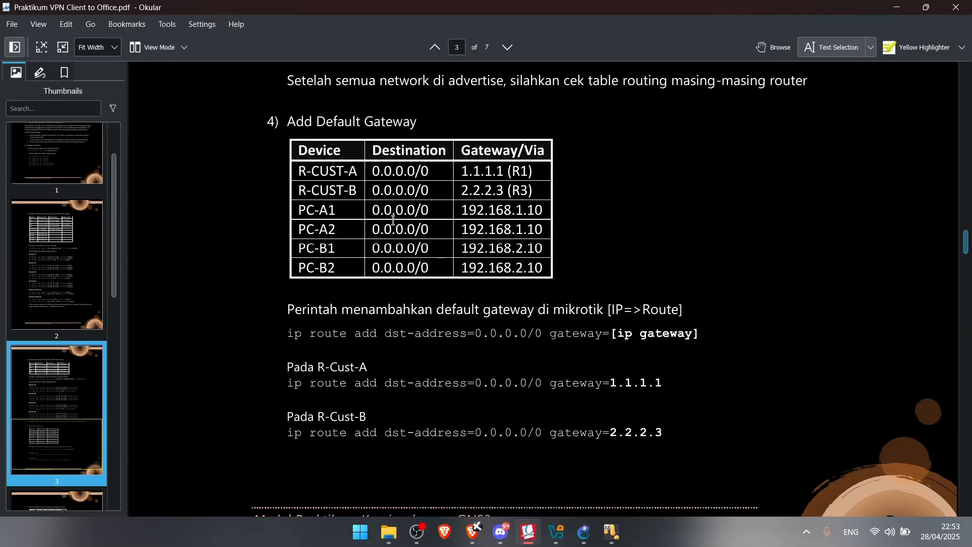
# Highlight the PC-A1 to PC-B2 gateway rows and the R-CUST-A gateway row
pyautogui.moveTo(296, 212); pyautogui.dragTo(538, 278)
pyautogui.moveTo(303, 173); pyautogui.dragTo(538, 185)
pyautogui.click(671, 204)
# Bring PC-A1's VirtualBox window forward and place it beside the gateway table
pyautogui.moveTo(556, 532)
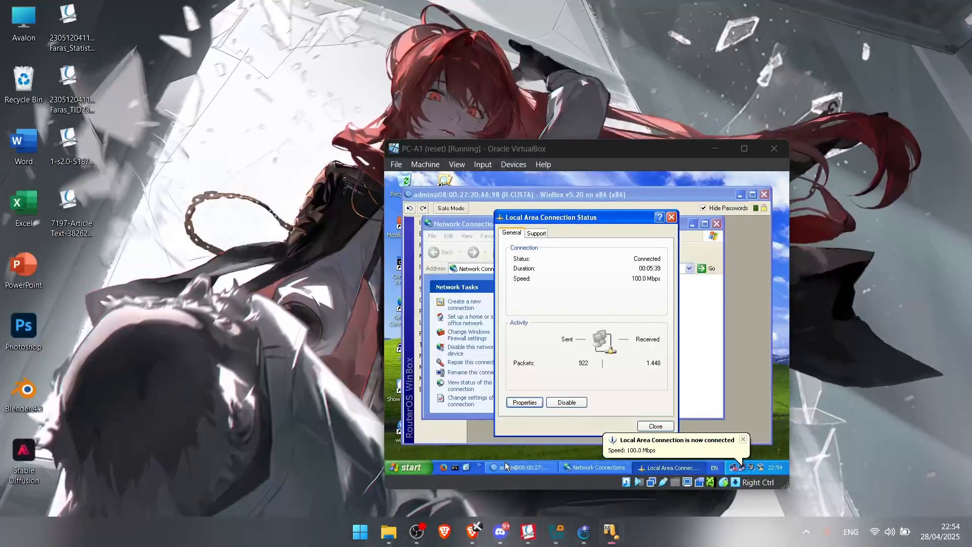
pyautogui.click(505, 466)
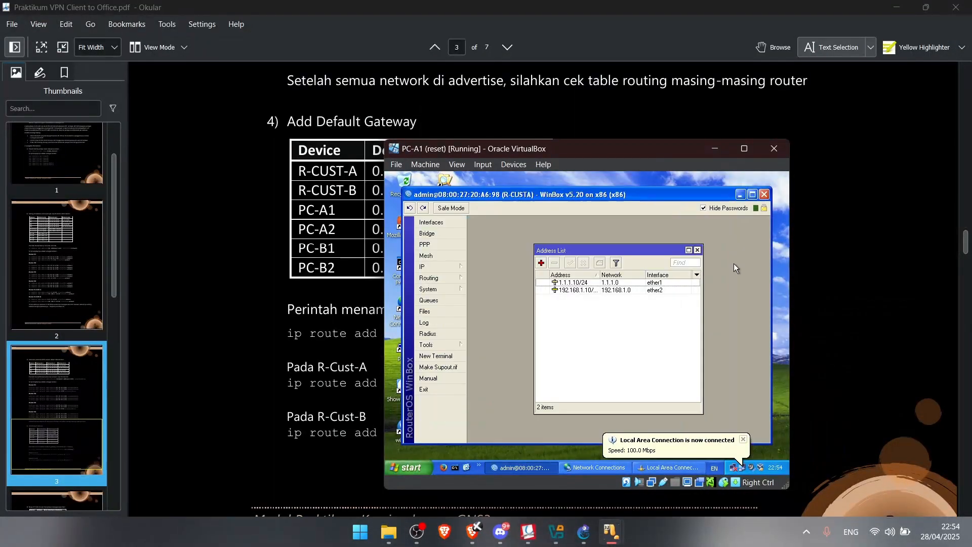
pyautogui.moveTo(496, 152); pyautogui.dragTo(639, 125)
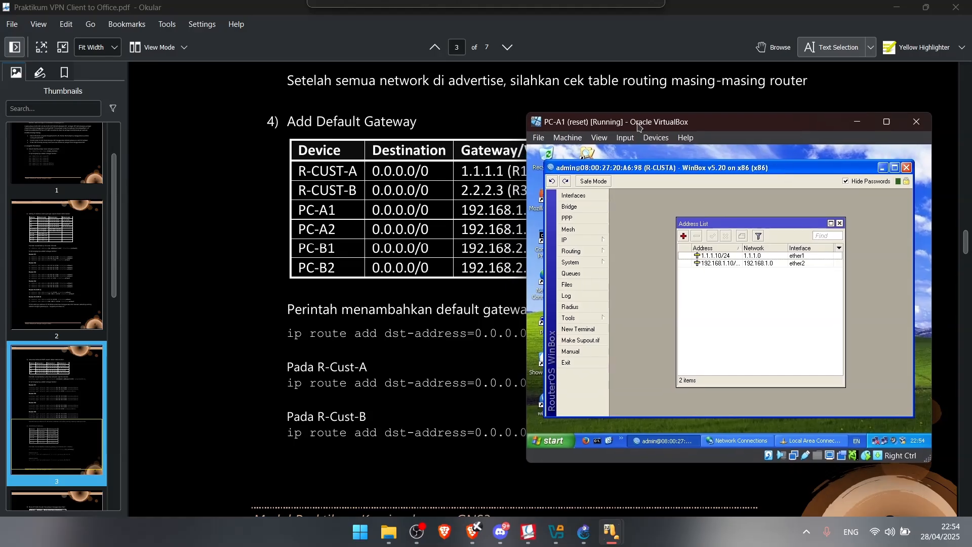
# On R-CUSTA, add a 0.0.0.0/0 route via gateway 1.1.1.1 in IP > Routes
pyautogui.moveTo(604, 250)
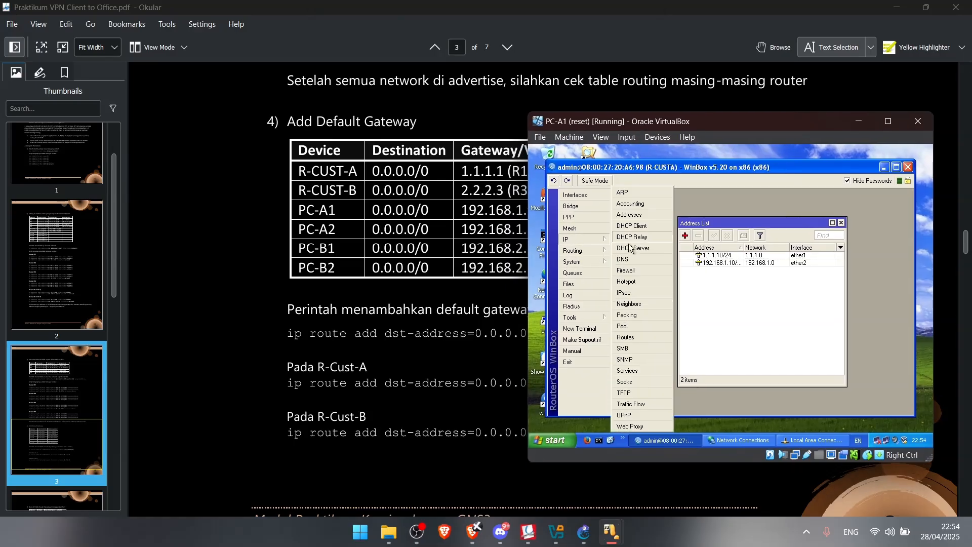
pyautogui.click(646, 323)
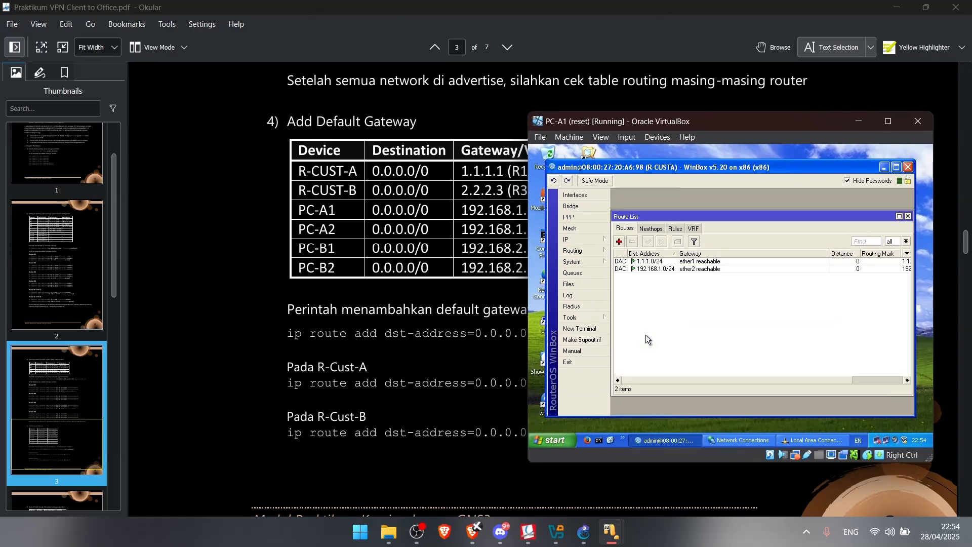
pyautogui.click(620, 242)
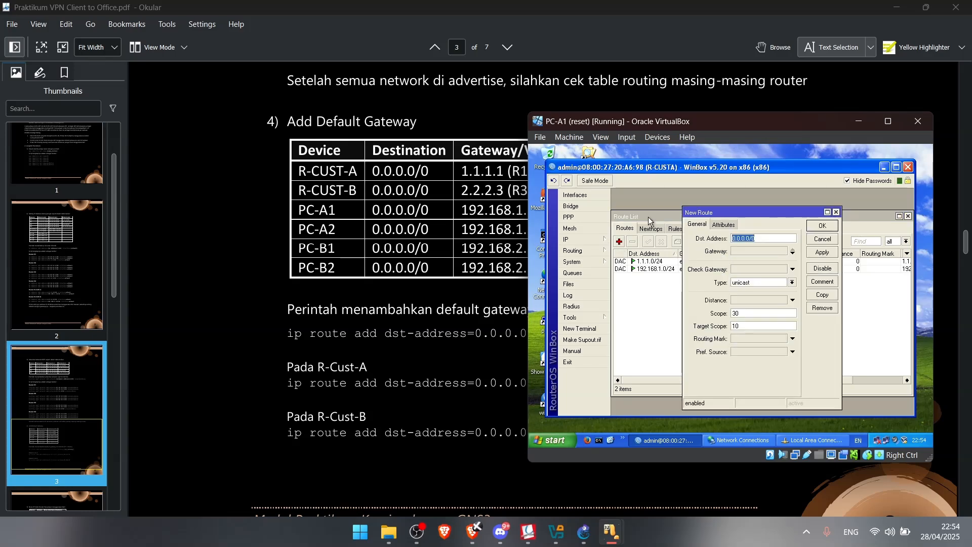
pyautogui.click(743, 252)
pyautogui.write('0.0.0.0')
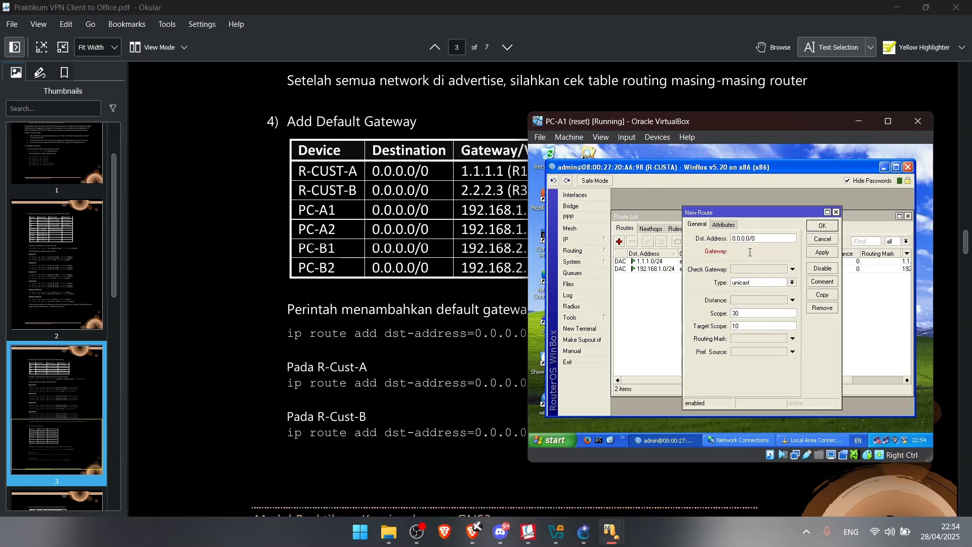
pyautogui.moveTo(761, 257); pyautogui.dragTo(707, 258)
pyautogui.write('1.1')
pyautogui.moveTo(800, 213); pyautogui.dragTo(651, 203)
pyautogui.click(861, 217)
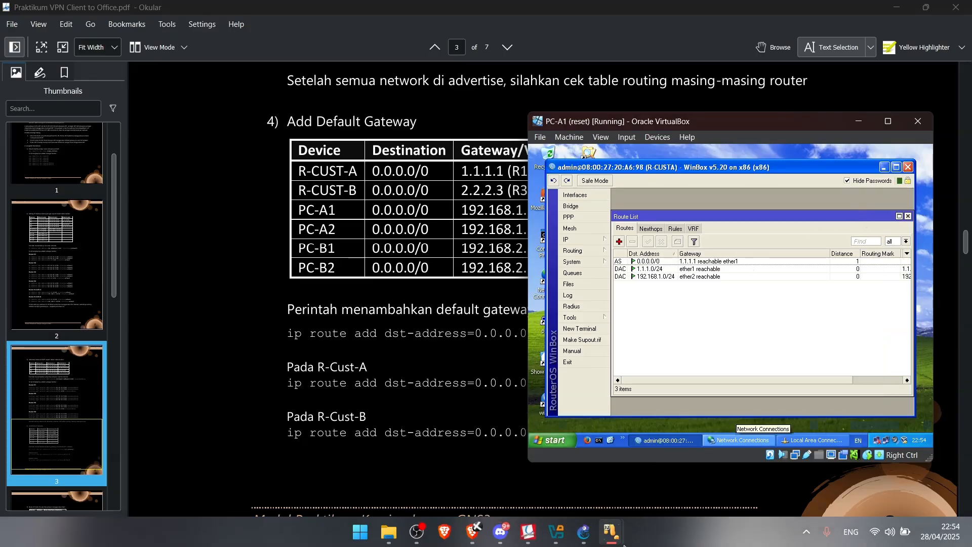
# Switch to PC-B1's VirtualBox window and its R-CUSTB WinBox session
pyautogui.moveTo(611, 532)
pyautogui.click(868, 455)
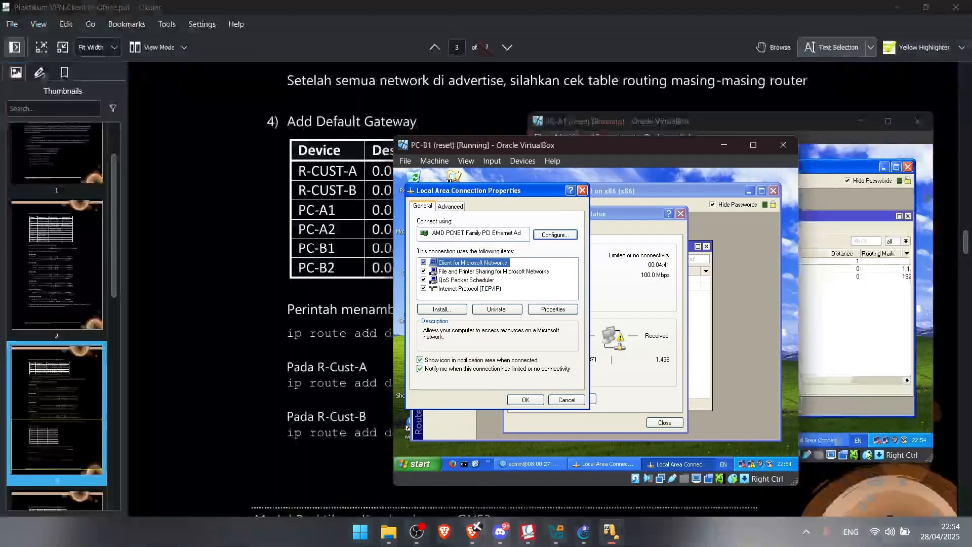
pyautogui.click(733, 309)
# Add and apply a 0.0.0.0/0 route via gateway 2.2.2.2 in R-CUSTB's IP > Routes
pyautogui.click(451, 264)
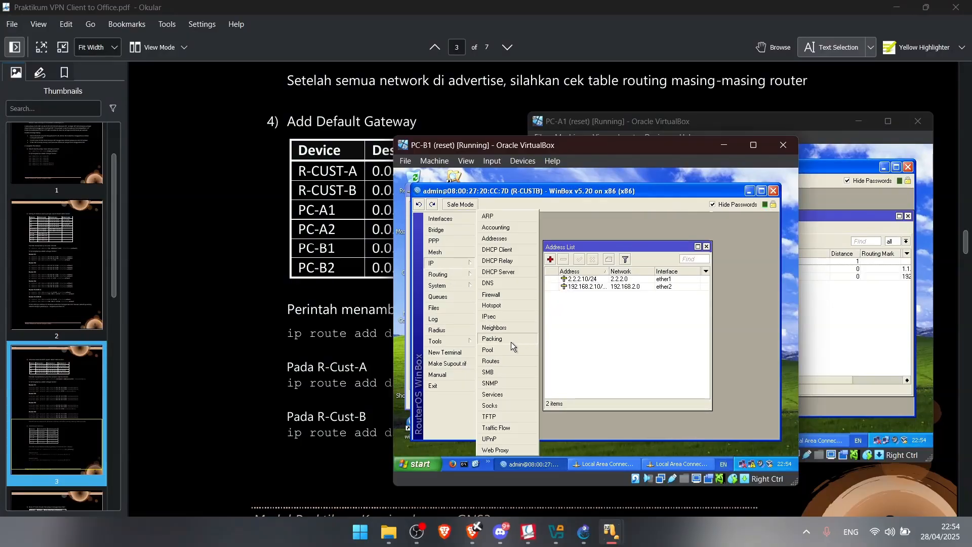
pyautogui.click(491, 361)
pyautogui.click(484, 265)
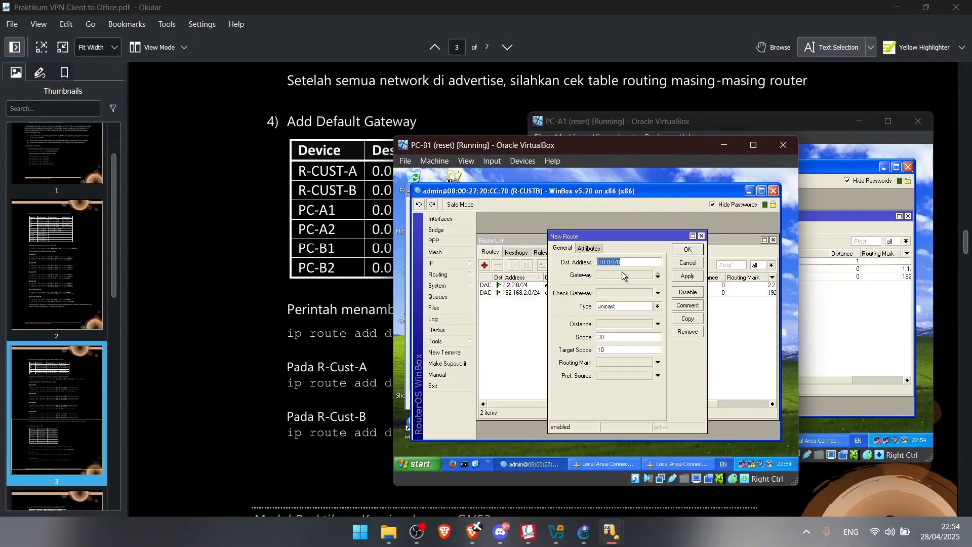
pyautogui.click(616, 276)
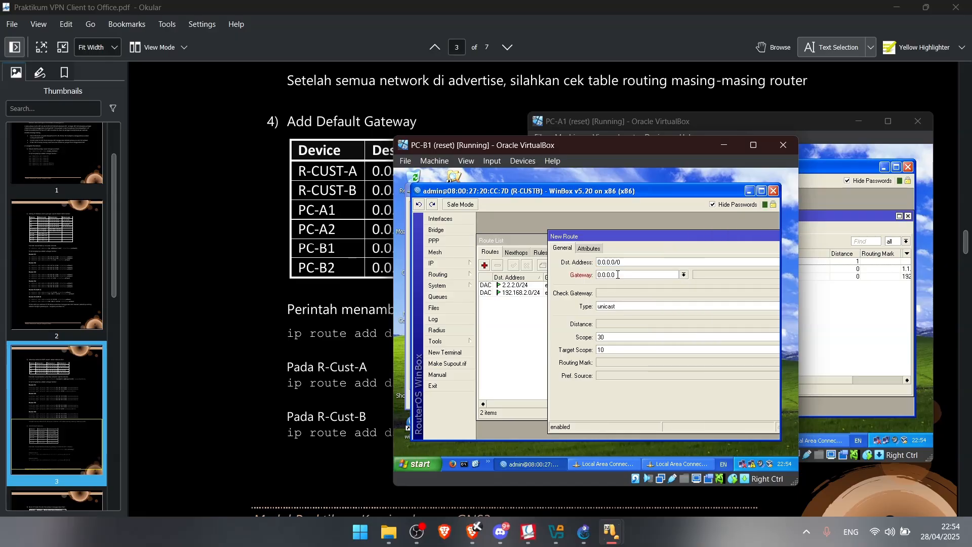
pyautogui.moveTo(627, 275); pyautogui.dragTo(550, 283)
pyautogui.write('2.2.2.2')
pyautogui.doubleClick(628, 236)
pyautogui.click(775, 275)
pyautogui.click(769, 250)
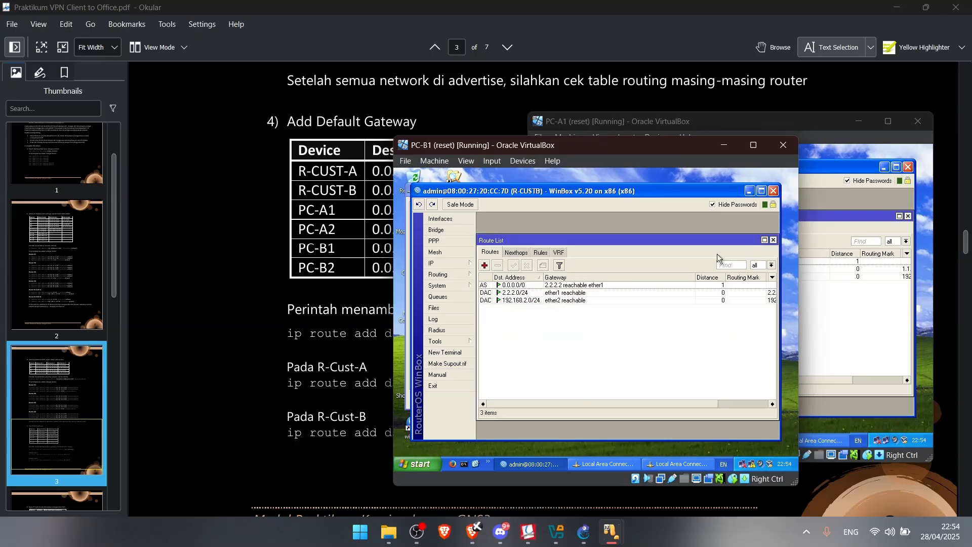
pyautogui.click(252, 282)
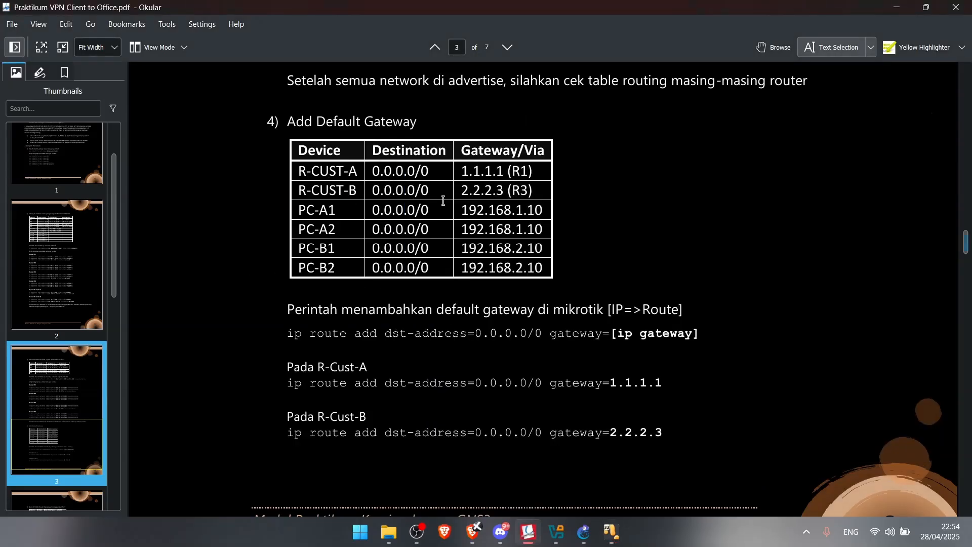
# Scroll the lab guide to page 4's NAT and ping testing steps
pyautogui.scroll(-10, 444, 201)
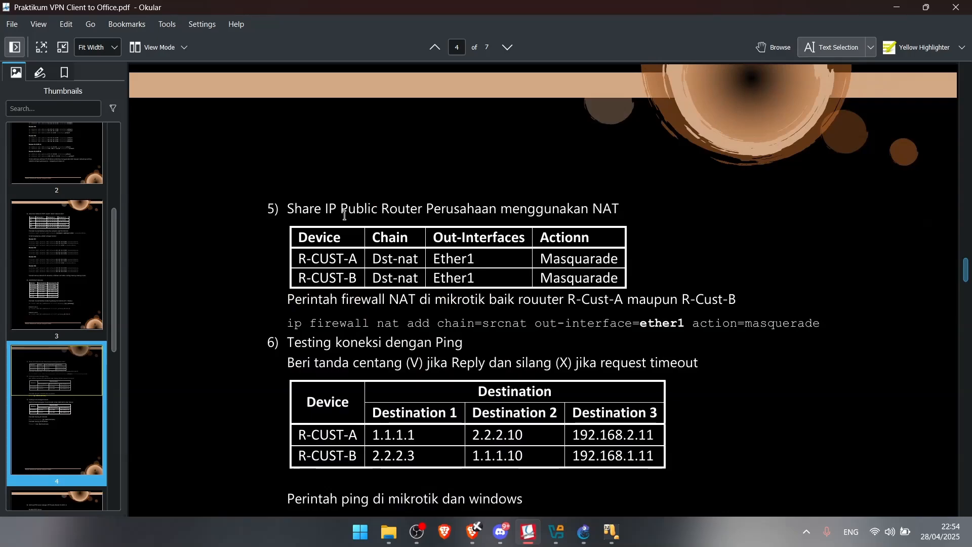
pyautogui.scroll(-15, 413, 208)
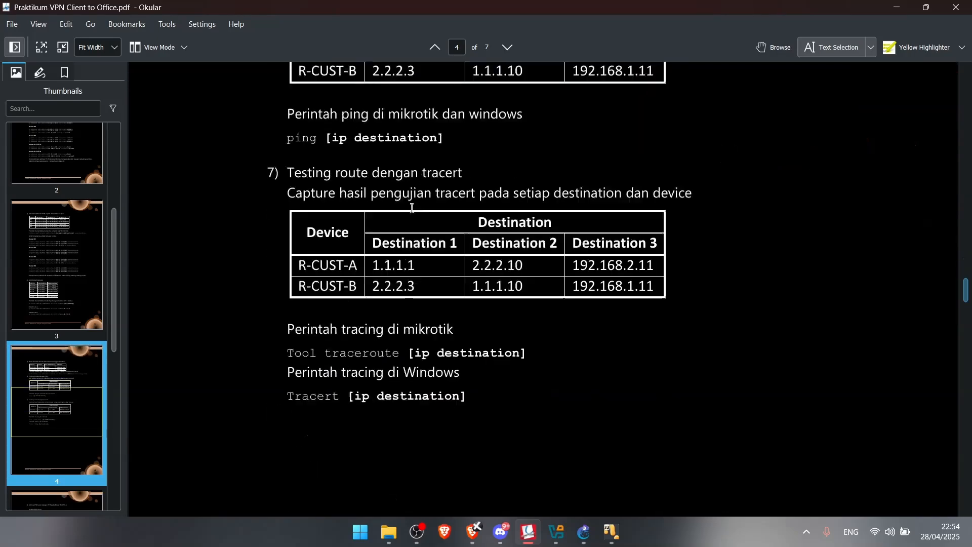
pyautogui.scroll(11, 437, 224)
pyautogui.scroll(5, 436, 224)
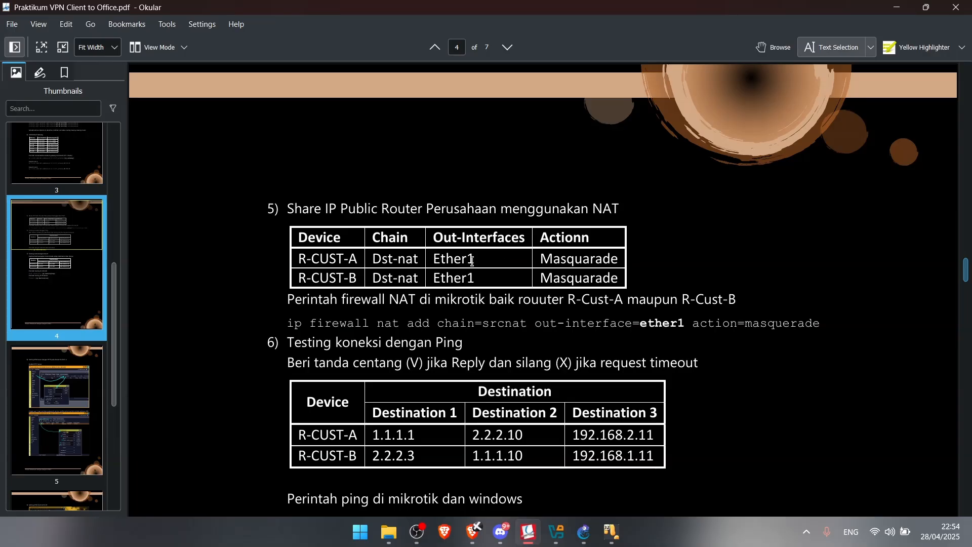
# On R-CUSTA, add a srcnat NAT rule with Out. Interface ether1 and action masquerade
pyautogui.moveTo(612, 532)
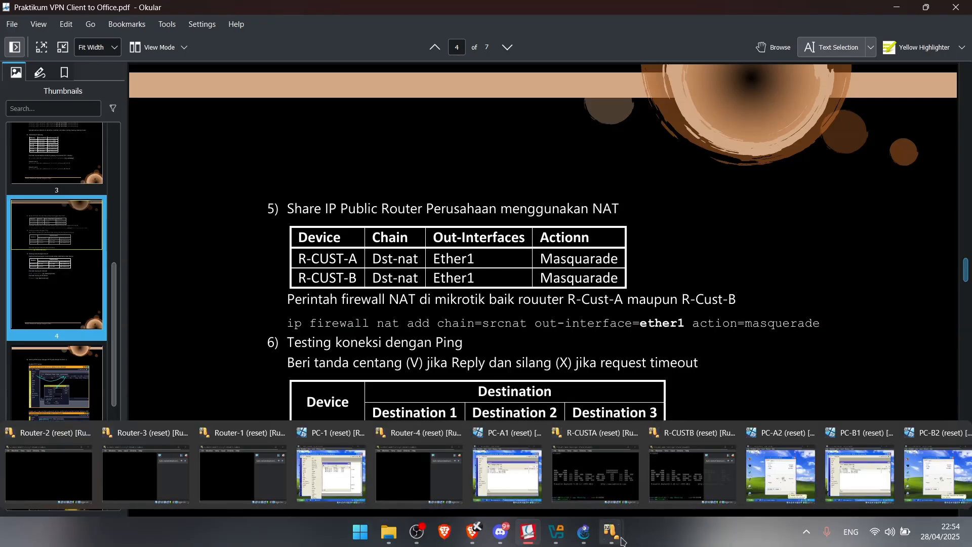
pyautogui.click(503, 461)
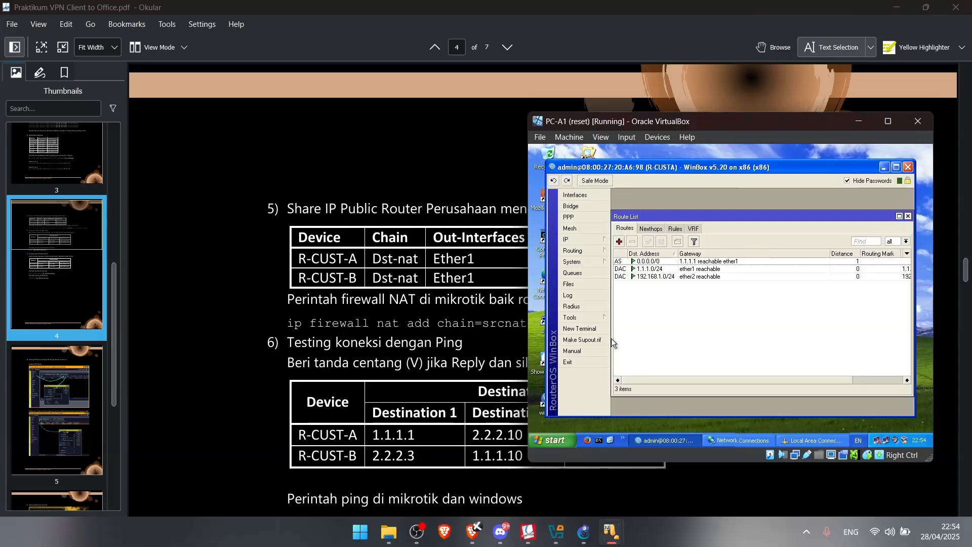
pyautogui.click(569, 239)
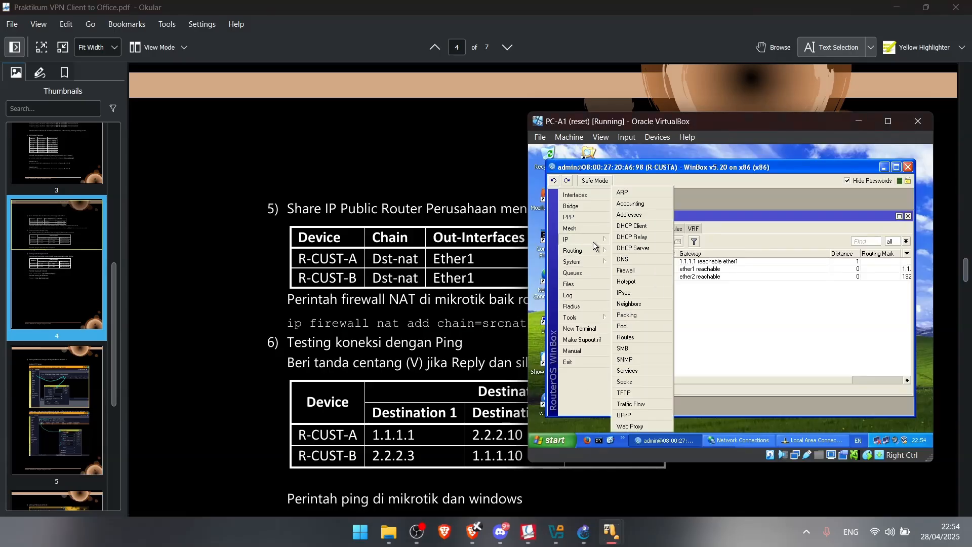
pyautogui.click(640, 271)
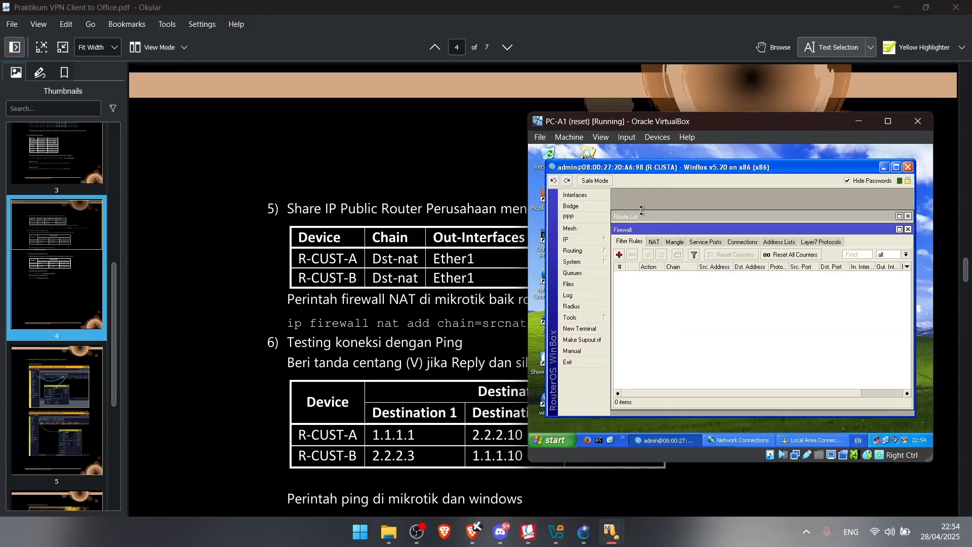
pyautogui.click(655, 242)
pyautogui.click(619, 254)
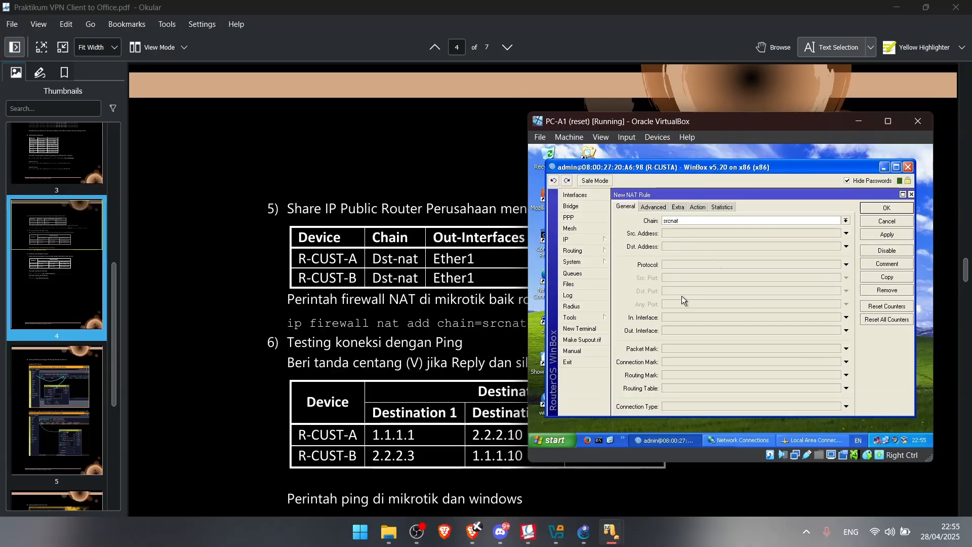
pyautogui.click(675, 330)
pyautogui.click(678, 207)
pyautogui.click(698, 207)
pyautogui.click(670, 222)
pyautogui.click(678, 268)
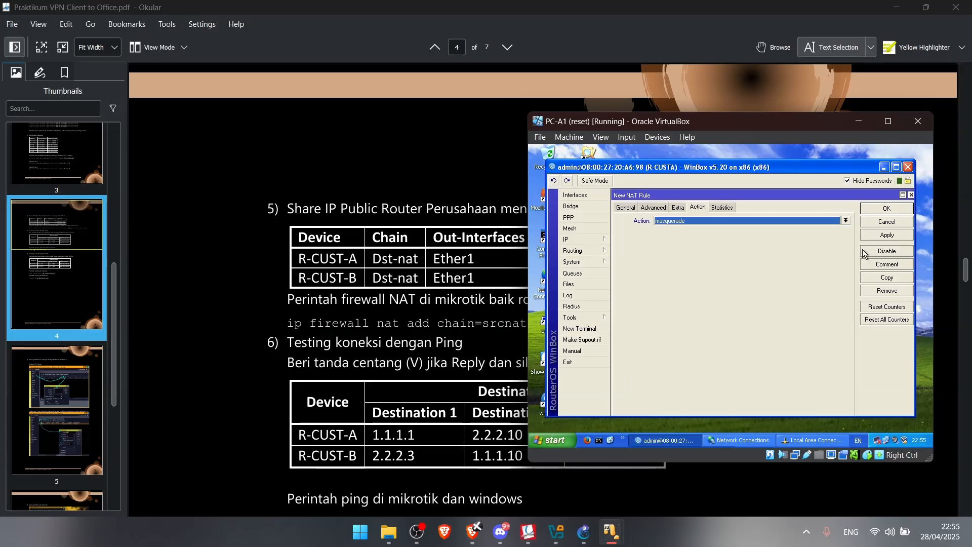
pyautogui.click(886, 235)
# On R-CUSTB, add the same srcnat masquerade rule out ether1
pyautogui.click(453, 221)
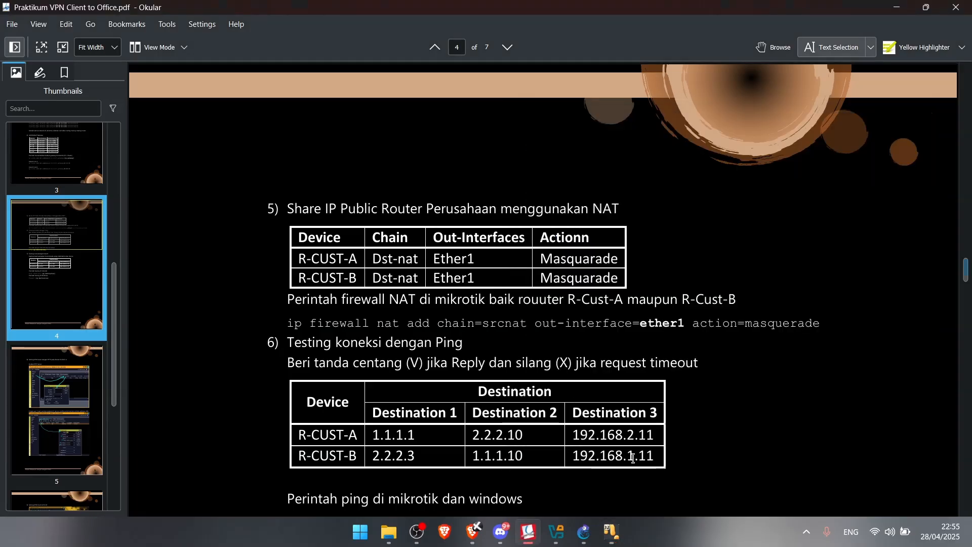
pyautogui.moveTo(611, 532)
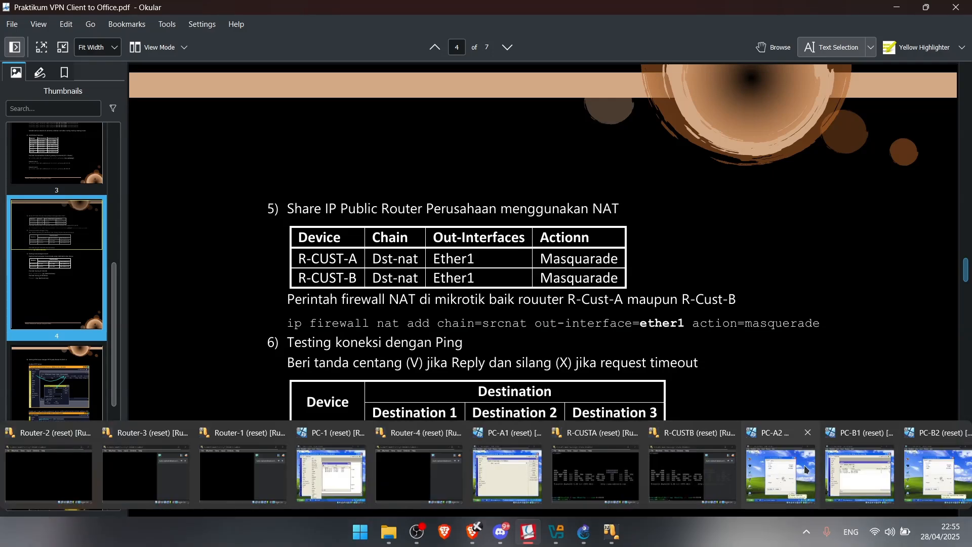
pyautogui.click(880, 468)
pyautogui.click(447, 267)
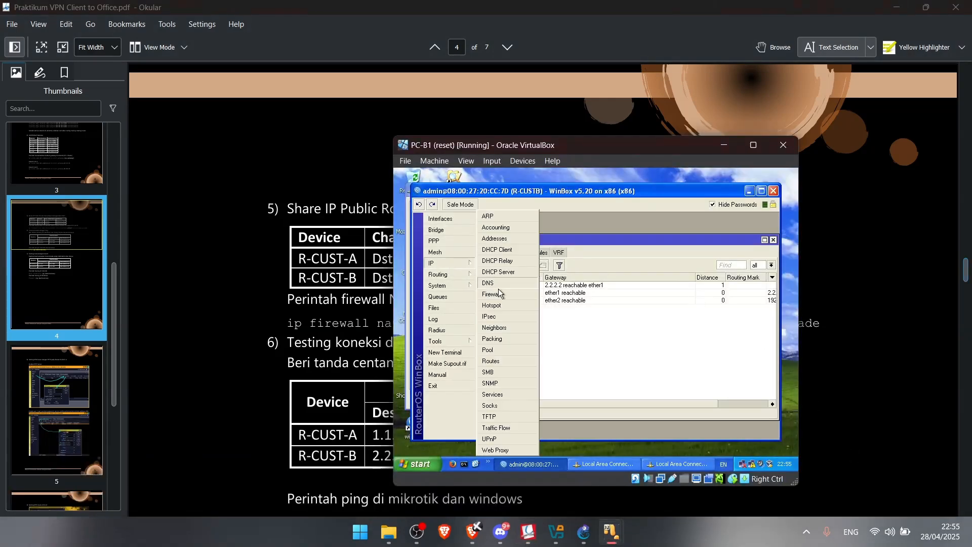
pyautogui.click(499, 301)
pyautogui.click(519, 266)
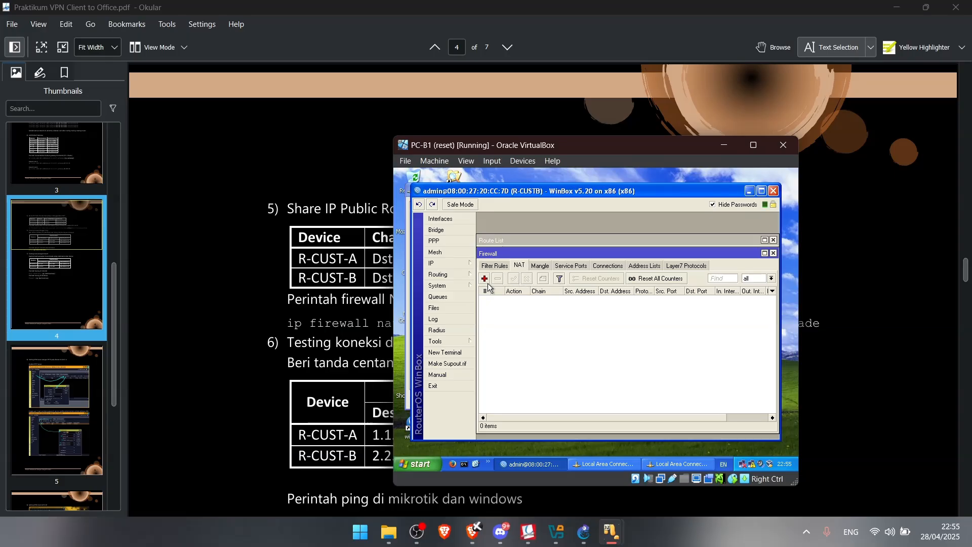
pyautogui.click(484, 279)
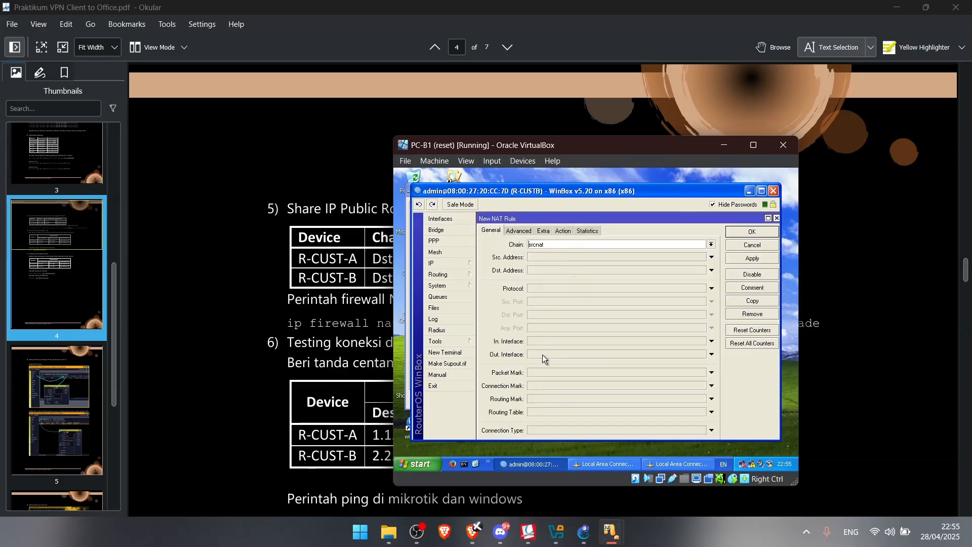
pyautogui.click(542, 355)
pyautogui.click(557, 232)
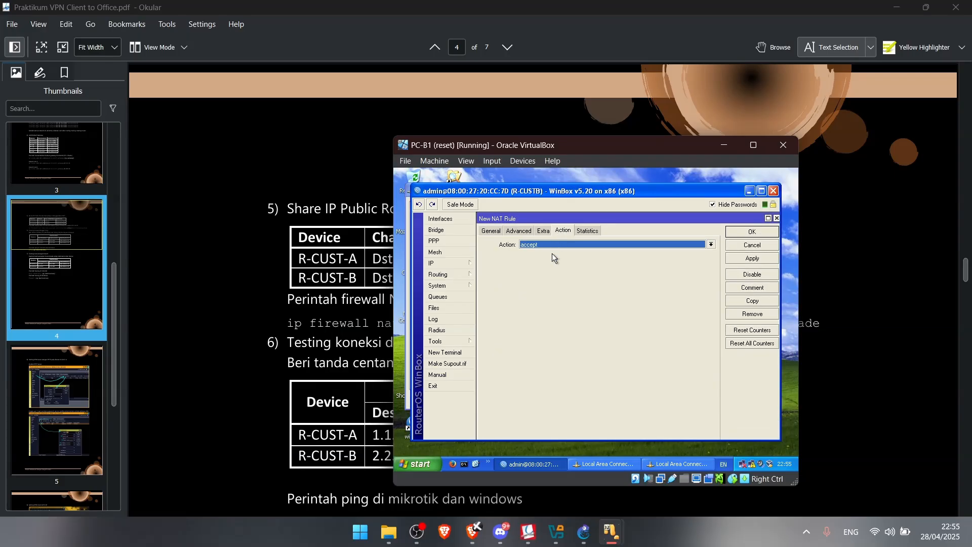
pyautogui.click(557, 244)
pyautogui.click(598, 278)
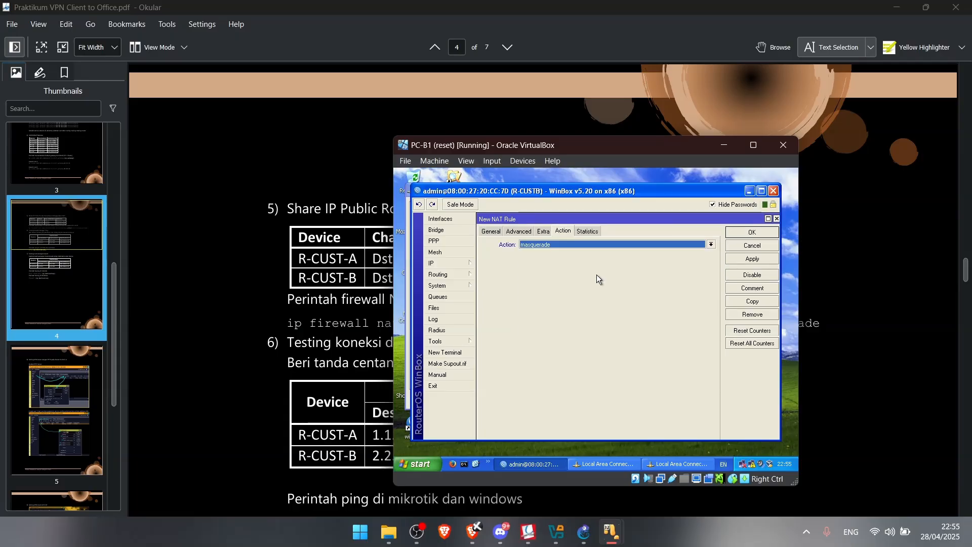
pyautogui.click(752, 233)
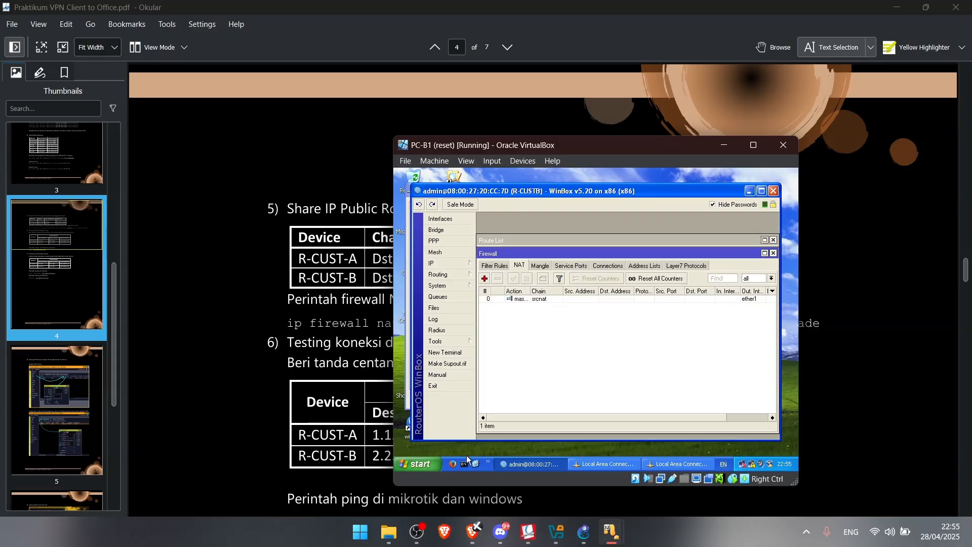
# Ping 1.1.1.1 from PC-B1's command prompt, which returns destination host unreachable
pyautogui.click(464, 464)
pyautogui.write('ping 1.1.1.1')
pyautogui.press('Return')
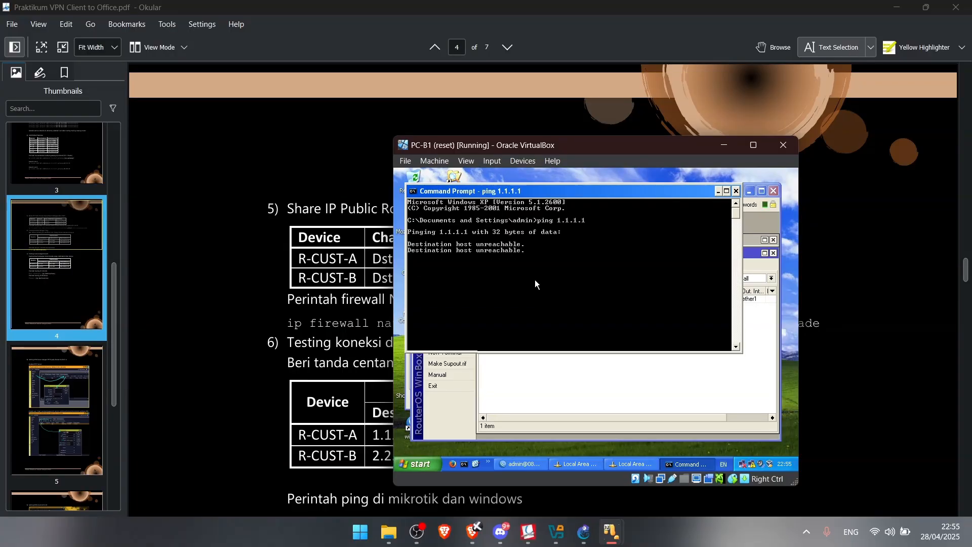
pyautogui.hotkey('ctrl', 'c')
pyautogui.click(544, 359)
# Highlight the NAT command's interface/action part and the ping reply-versus-timeout note, then return to PC-A1
pyautogui.click(264, 313)
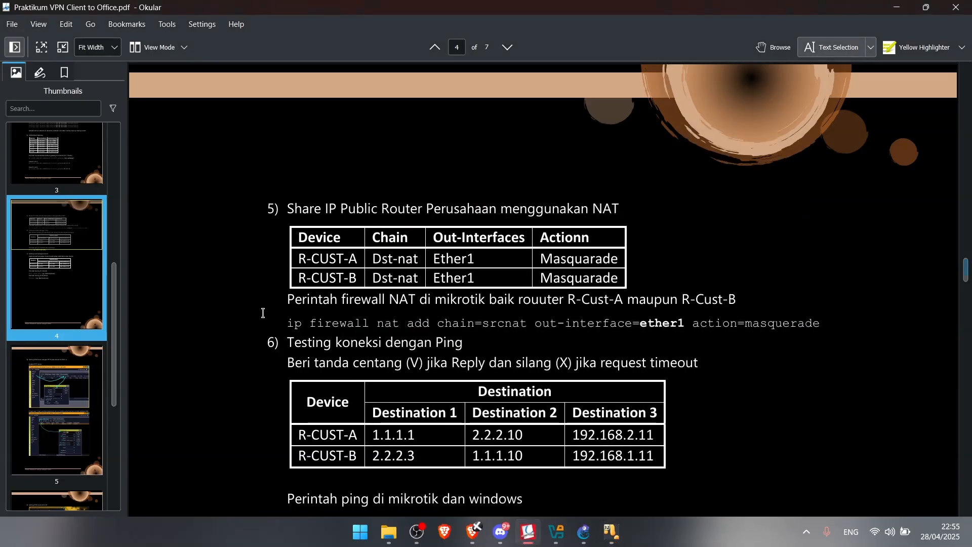
pyautogui.moveTo(590, 324); pyautogui.dragTo(737, 322)
pyautogui.scroll(-1, 428, 330)
pyautogui.moveTo(391, 292); pyautogui.dragTo(549, 294)
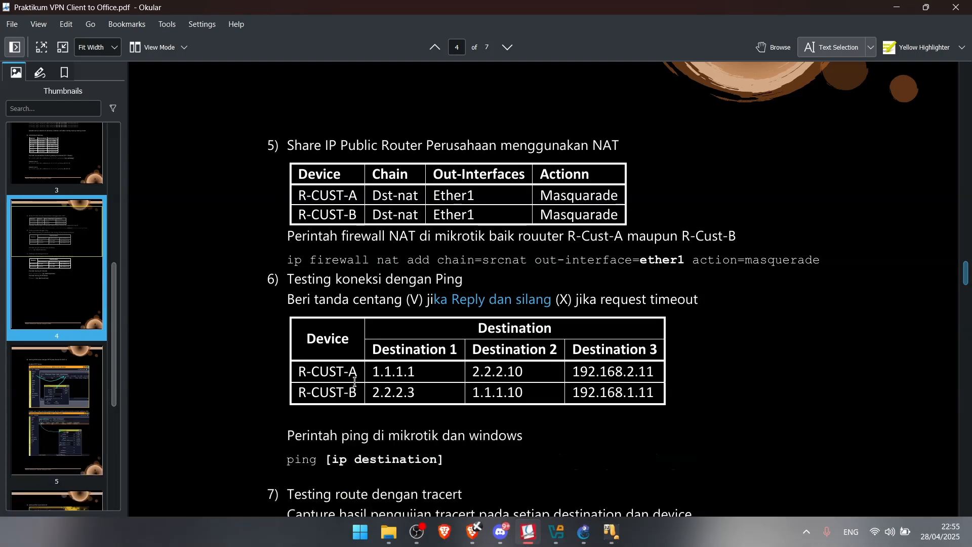
pyautogui.moveTo(611, 533)
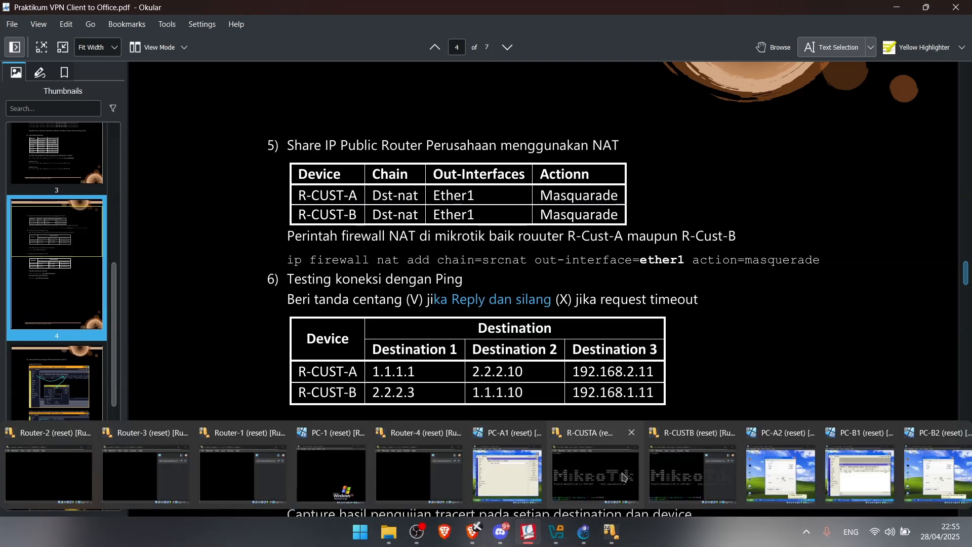
pyautogui.click(501, 458)
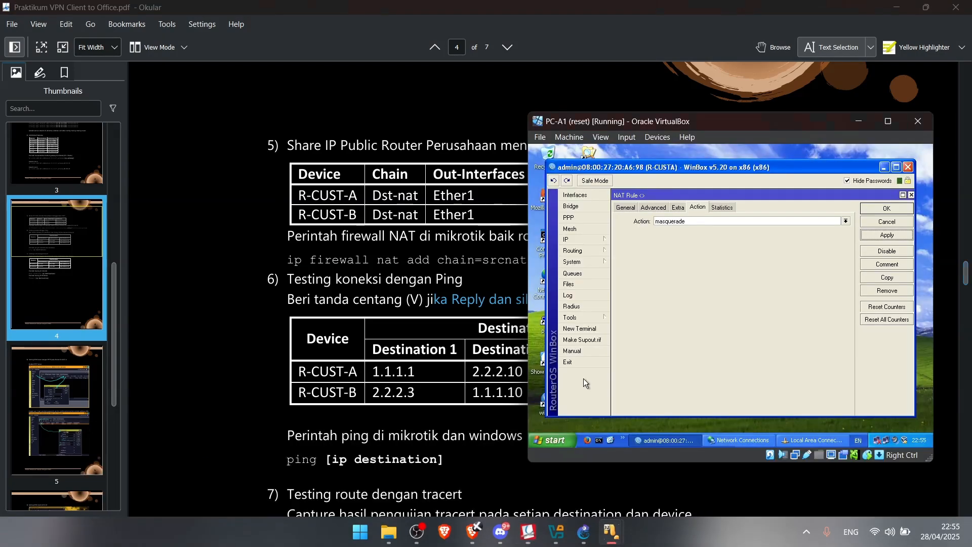
# In R-CUSTA's terminal, ping 1.1.1.1 (replies) and 2.2.2.10 (times out)
pyautogui.click(588, 329)
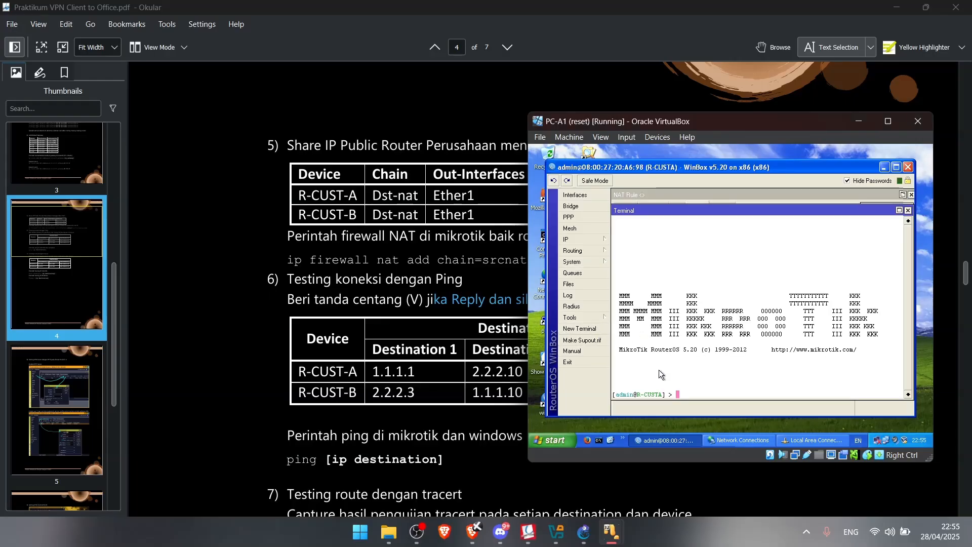
pyautogui.write('ping 1.1.1.1')
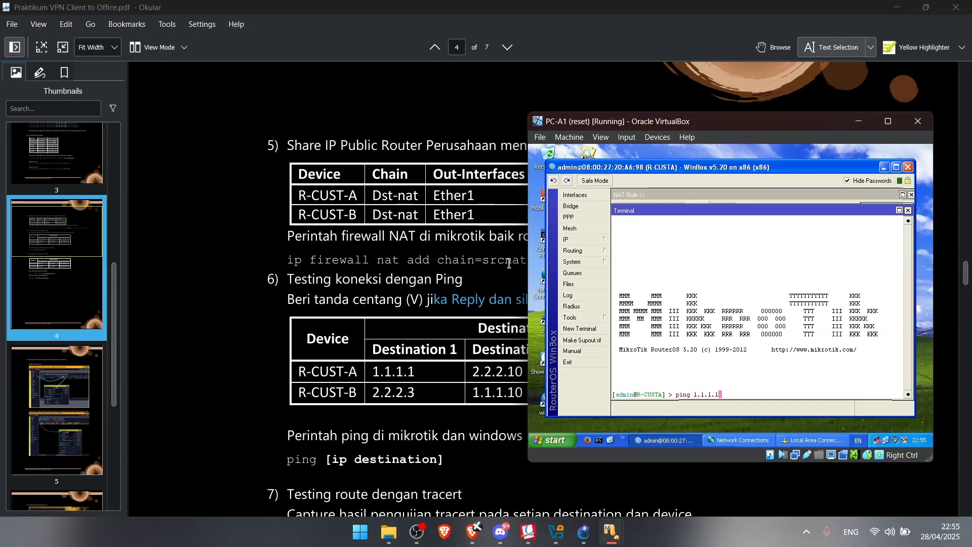
pyautogui.press('Return')
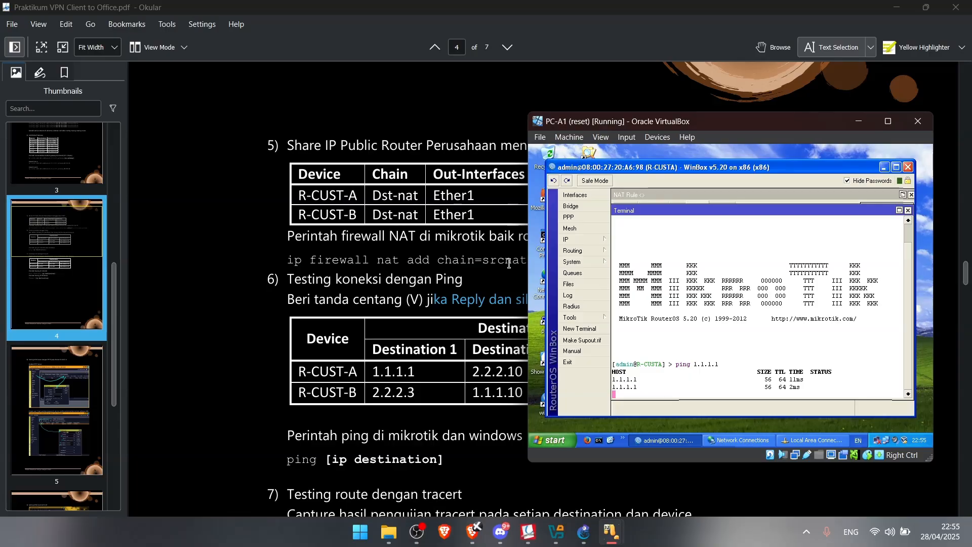
pyautogui.write('ping 2.2.2.10')
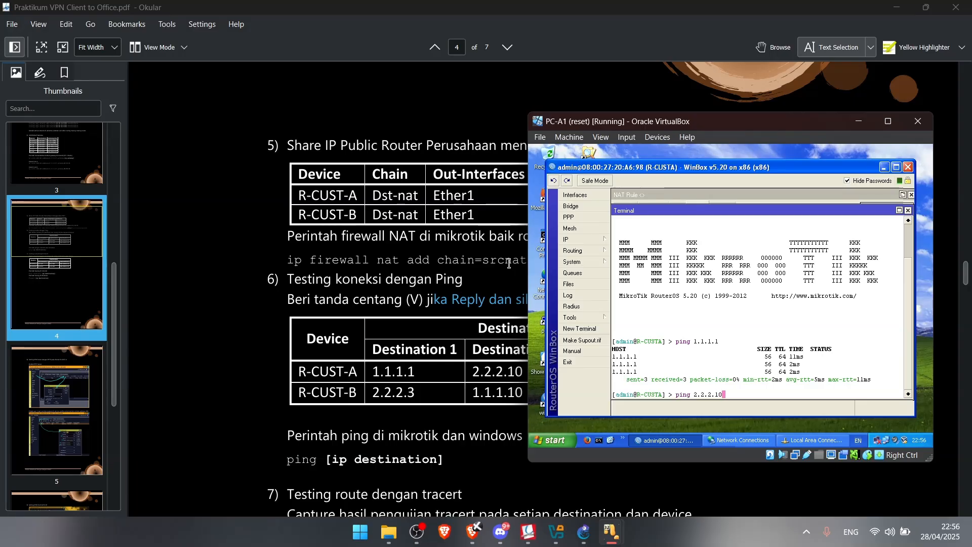
pyautogui.press('Return')
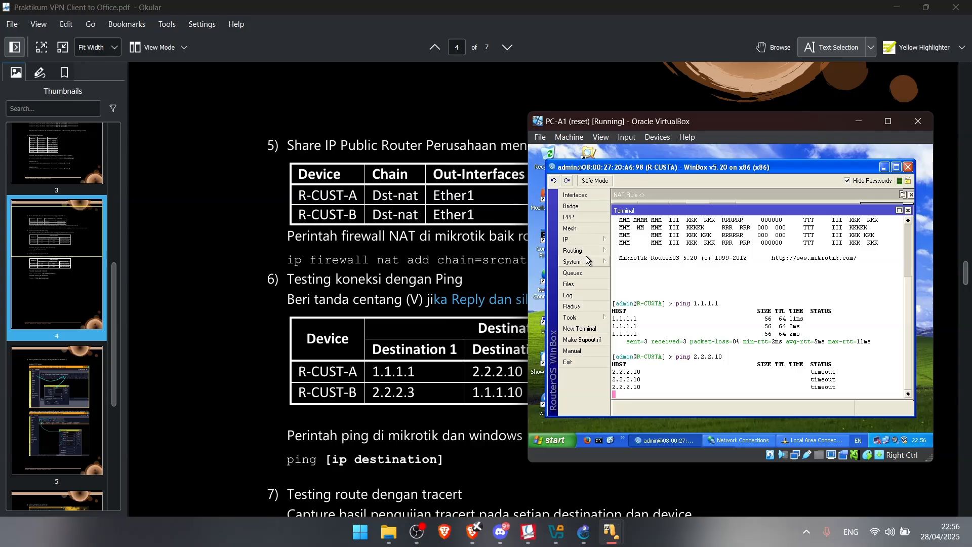
pyautogui.hotkey('ctrl', 'c')
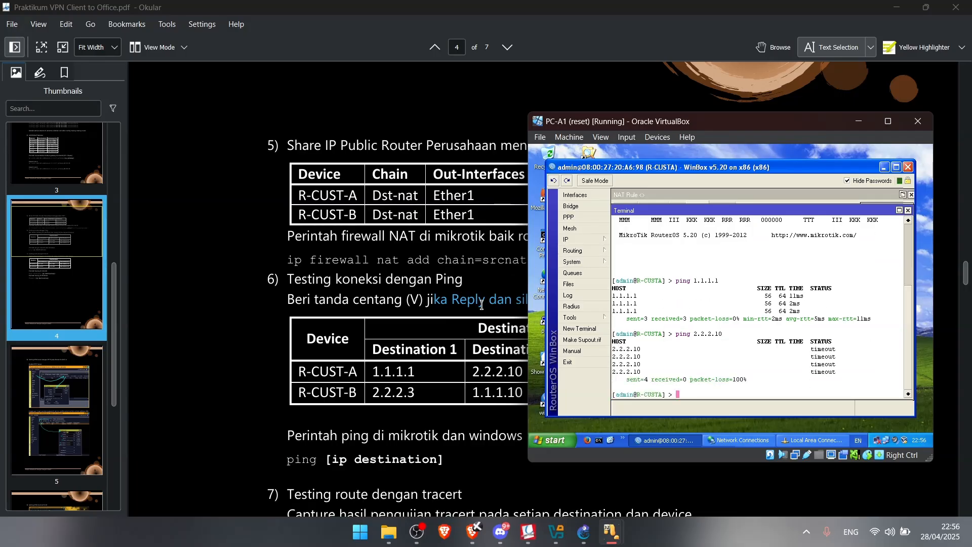
# Ping 192.168.2.11 from R-CUSTA, which reports net unreachable
pyautogui.moveTo(667, 123); pyautogui.dragTo(800, 104)
pyautogui.write('2.168.2.11')
pyautogui.press('Return')
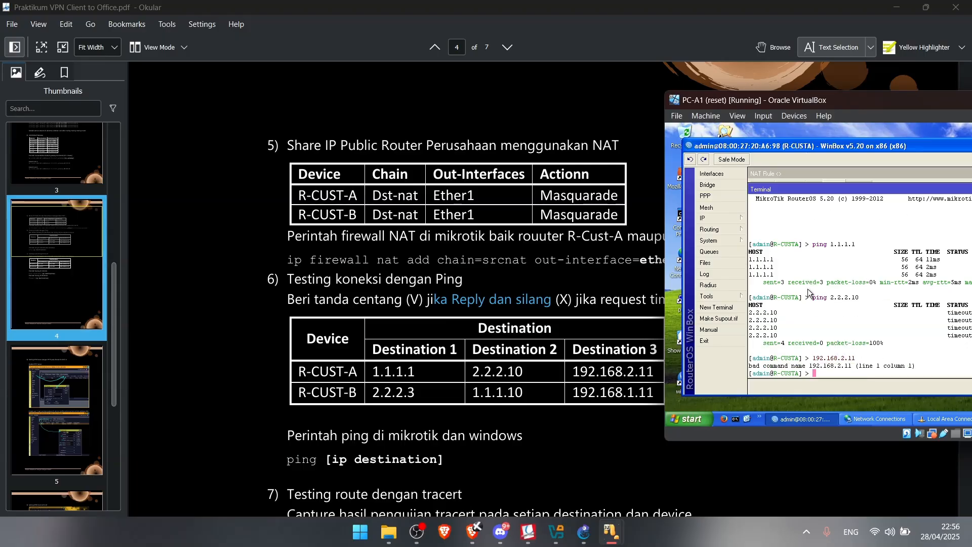
pyautogui.press('Up')
pyautogui.write('ping')
pyautogui.press('Return')
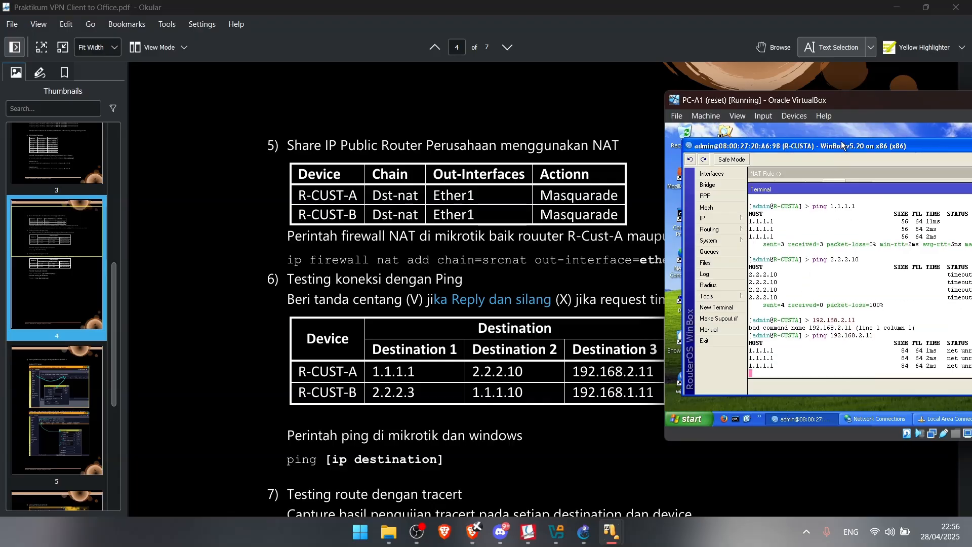
pyautogui.moveTo(842, 109); pyautogui.dragTo(689, 97)
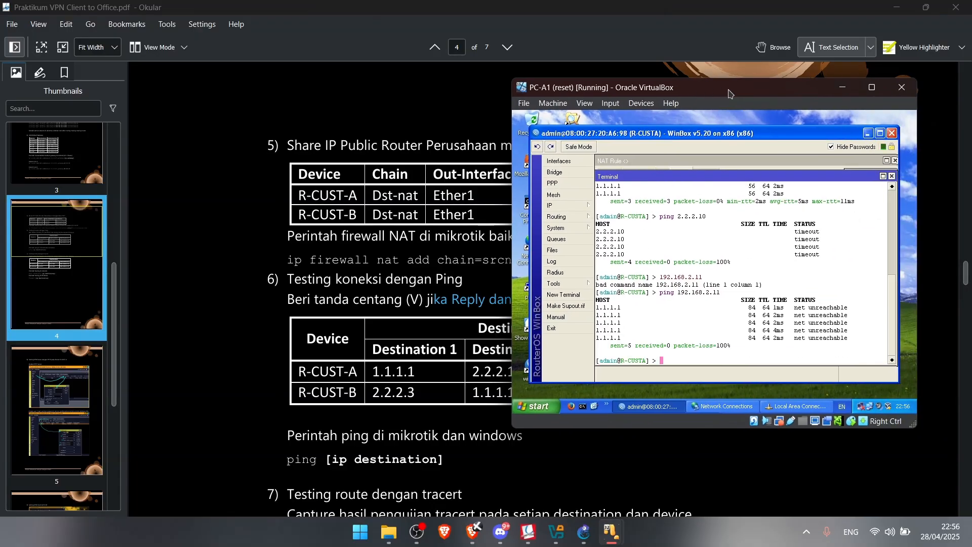
pyautogui.click(555, 206)
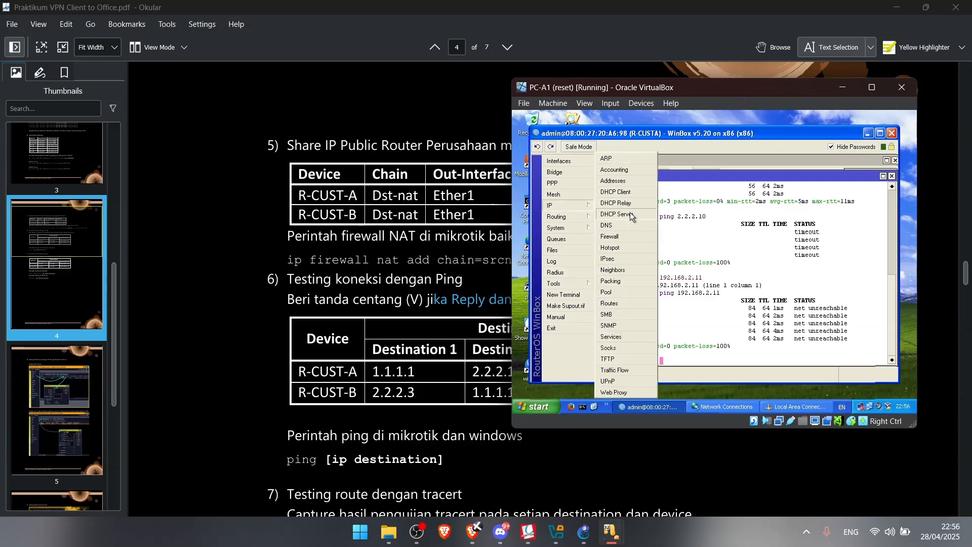
# Glance at R-CUSTA's DHCP client list, then reopen the IP menu
pyautogui.click(638, 197)
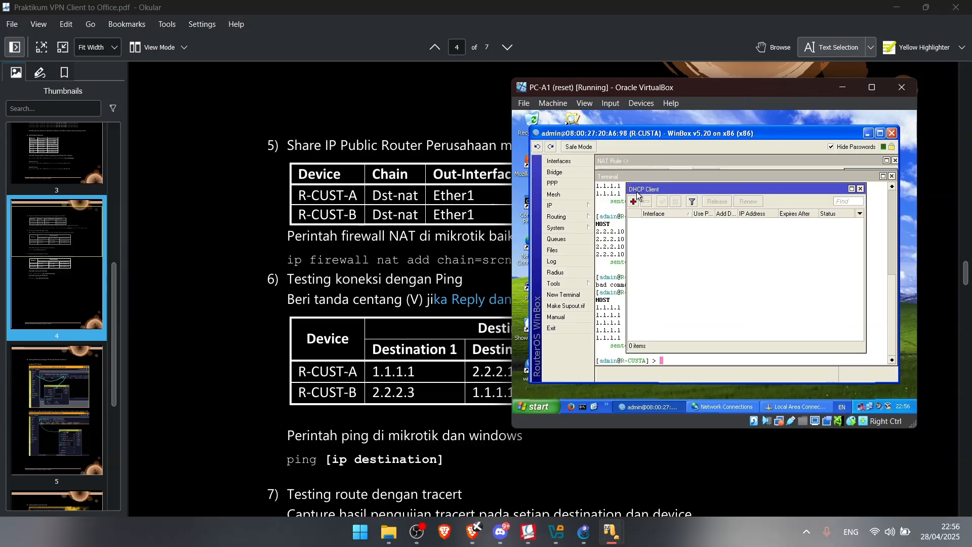
pyautogui.click(861, 189)
pyautogui.click(554, 205)
pyautogui.scroll(5, 341, 279)
pyautogui.scroll(20, 340, 279)
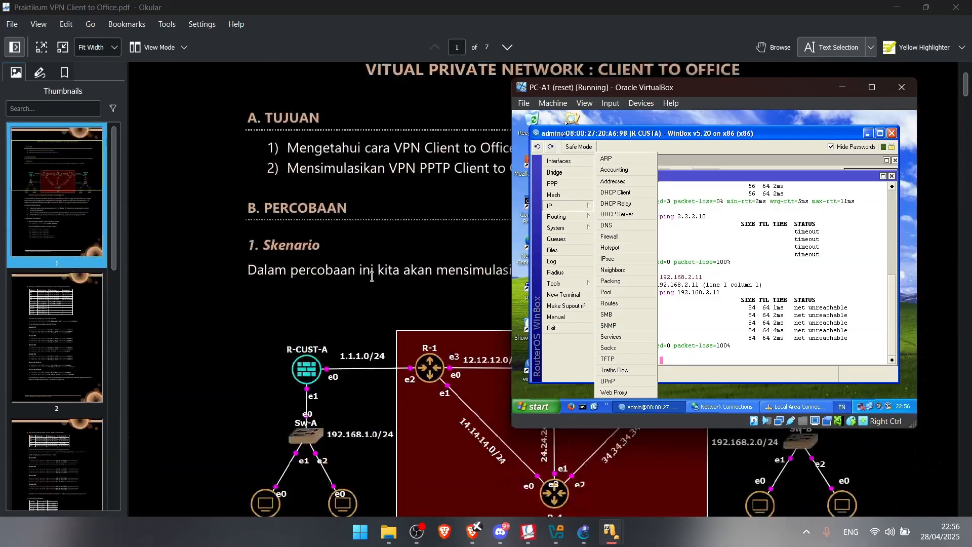
# In the guide's IP table, highlight the PC addresses and compare R-CUST-A and R-CUST-B Ether2 addresses
pyautogui.click(359, 257)
pyautogui.scroll(-15, 385, 243)
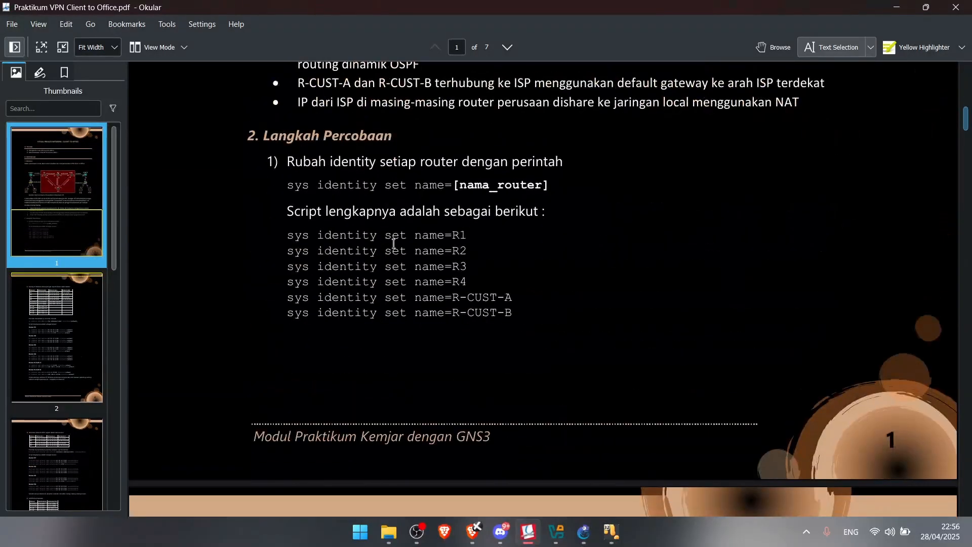
pyautogui.scroll(-5, 410, 240)
pyautogui.scroll(3, 454, 218)
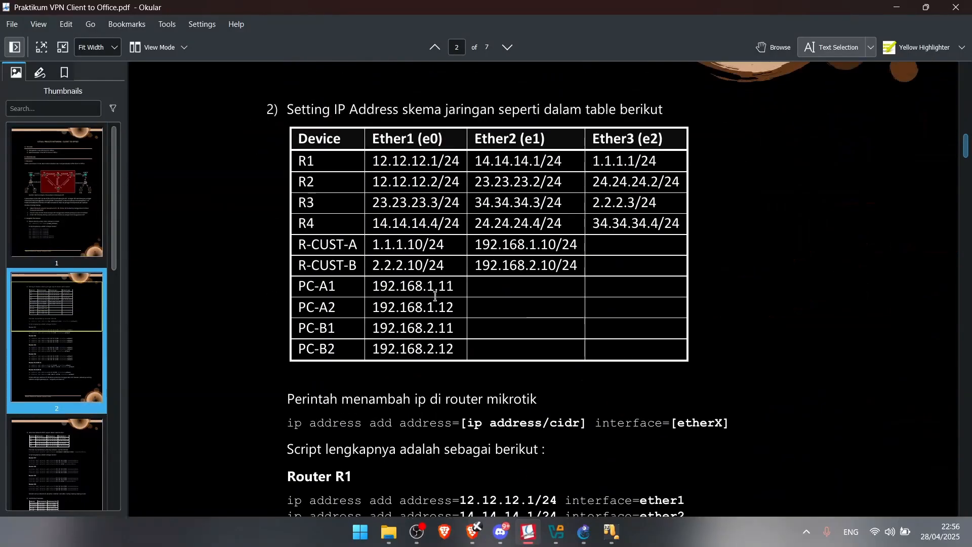
pyautogui.moveTo(372, 290); pyautogui.dragTo(454, 288)
pyautogui.moveTo(408, 311); pyautogui.dragTo(454, 309)
pyautogui.moveTo(403, 332); pyautogui.dragTo(455, 348)
pyautogui.moveTo(489, 269); pyautogui.dragTo(585, 264)
pyautogui.moveTo(478, 247); pyautogui.dragTo(571, 249)
pyautogui.moveTo(483, 270); pyautogui.dragTo(586, 274)
pyautogui.moveTo(520, 250); pyautogui.dragTo(590, 252)
pyautogui.moveTo(519, 269); pyautogui.dragTo(579, 274)
pyautogui.moveTo(528, 247); pyautogui.dragTo(581, 251)
pyautogui.moveTo(476, 268); pyautogui.dragTo(516, 267)
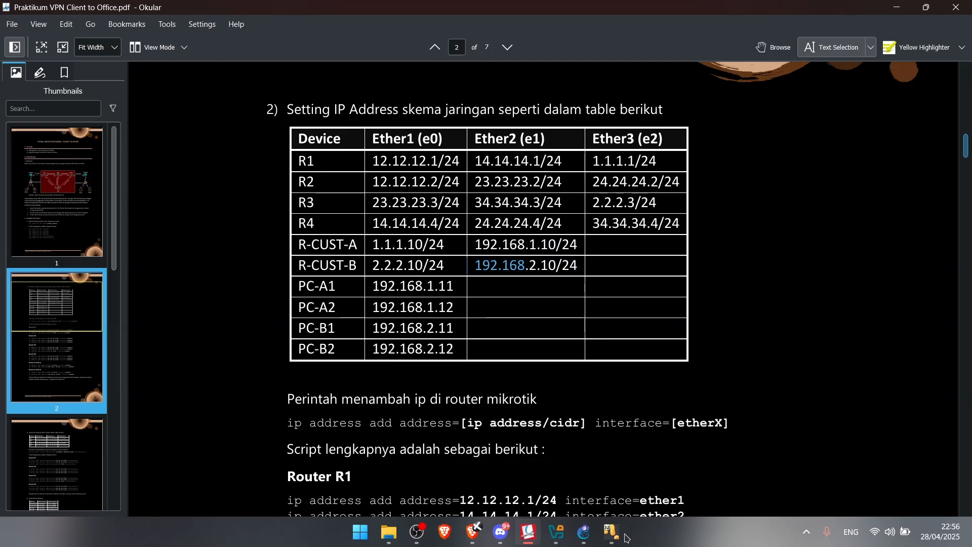
# Open R-CUSTA's IP address list on PC-A1 and move that window aside
pyautogui.moveTo(612, 532)
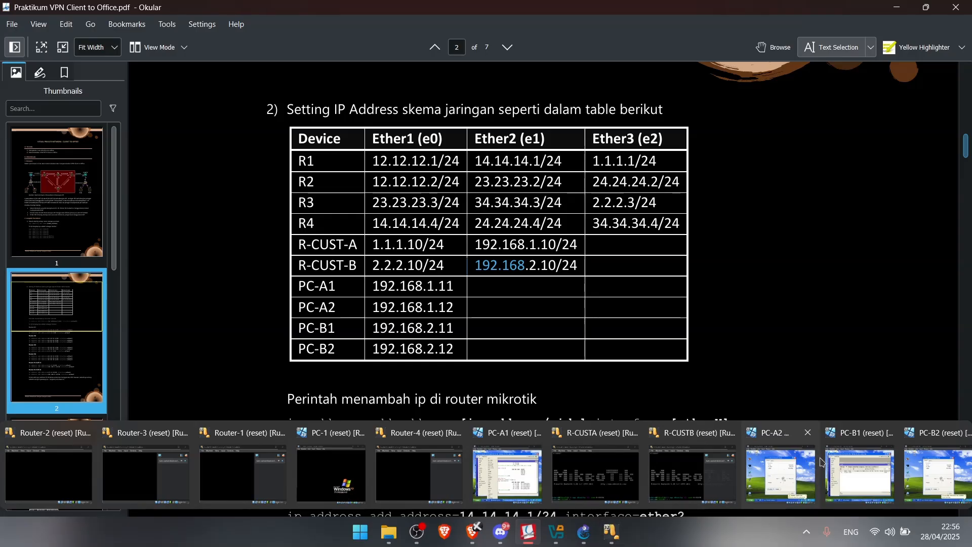
pyautogui.click(507, 473)
pyautogui.click(633, 182)
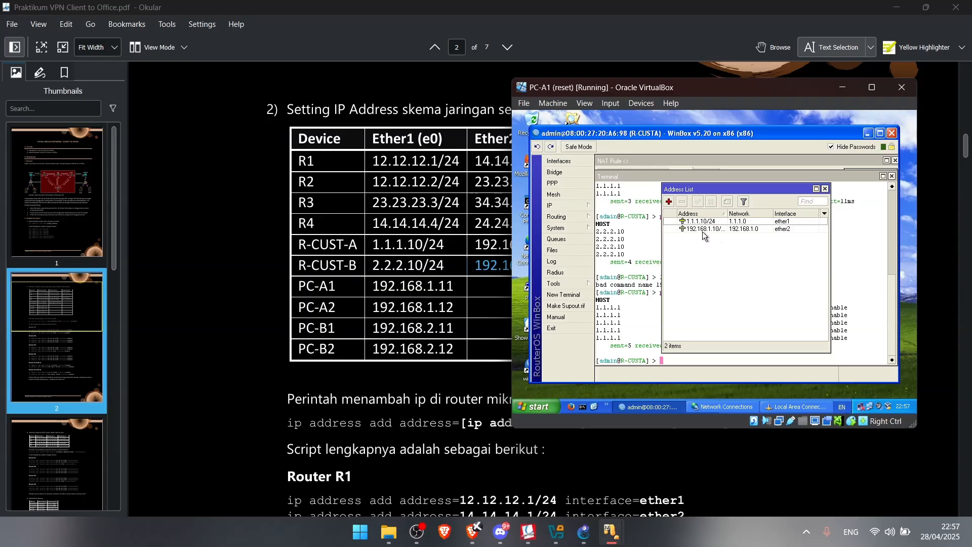
pyautogui.moveTo(707, 94); pyautogui.dragTo(771, 83)
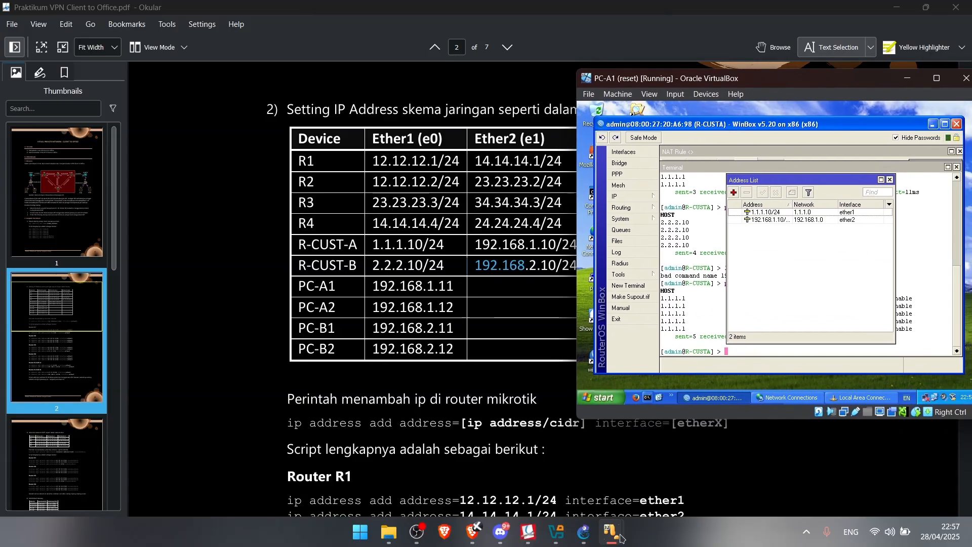
# View R-CUSTB's addresses, 2.2.2.10/24 and 192.168.2.10/24, then return to the lab guide
pyautogui.moveTo(612, 532)
pyautogui.moveTo(802, 474)
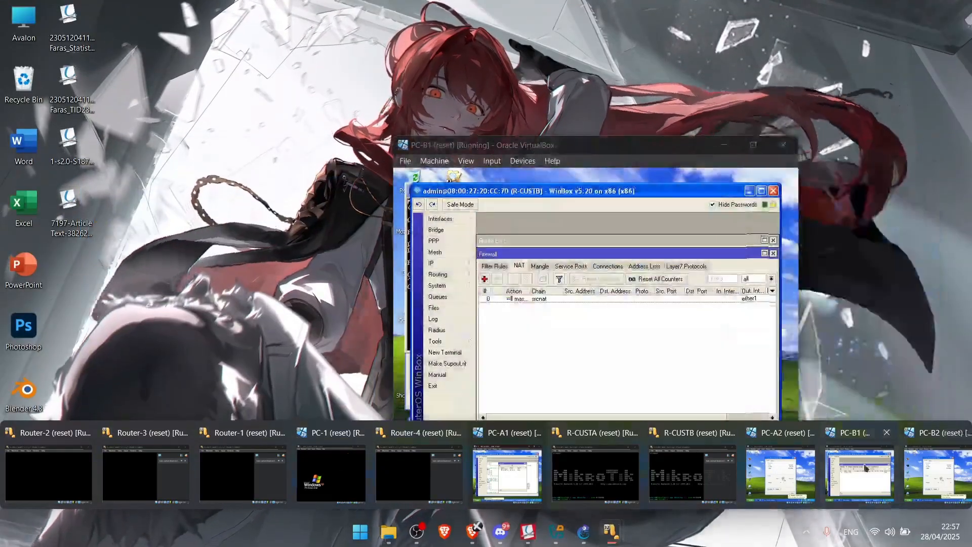
pyautogui.click(860, 473)
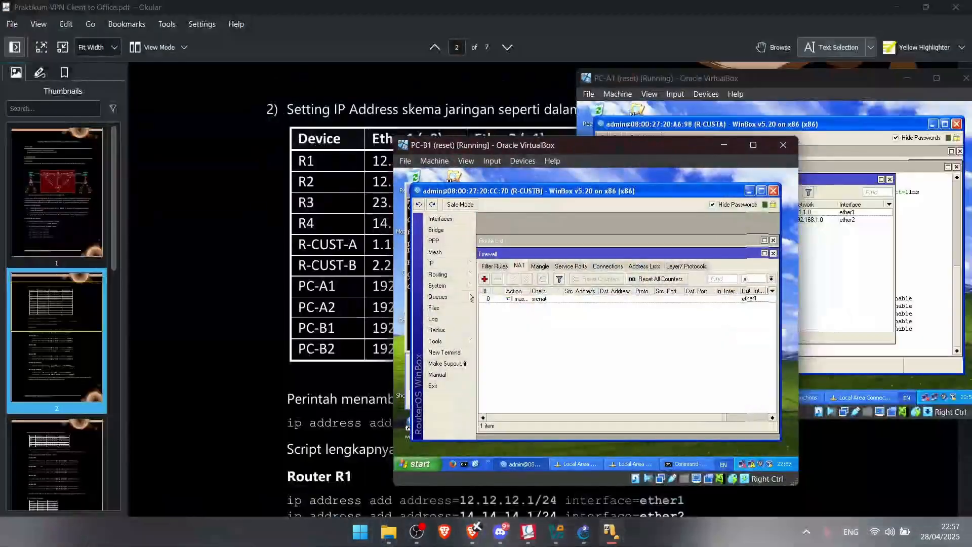
pyautogui.click(452, 263)
pyautogui.click(509, 243)
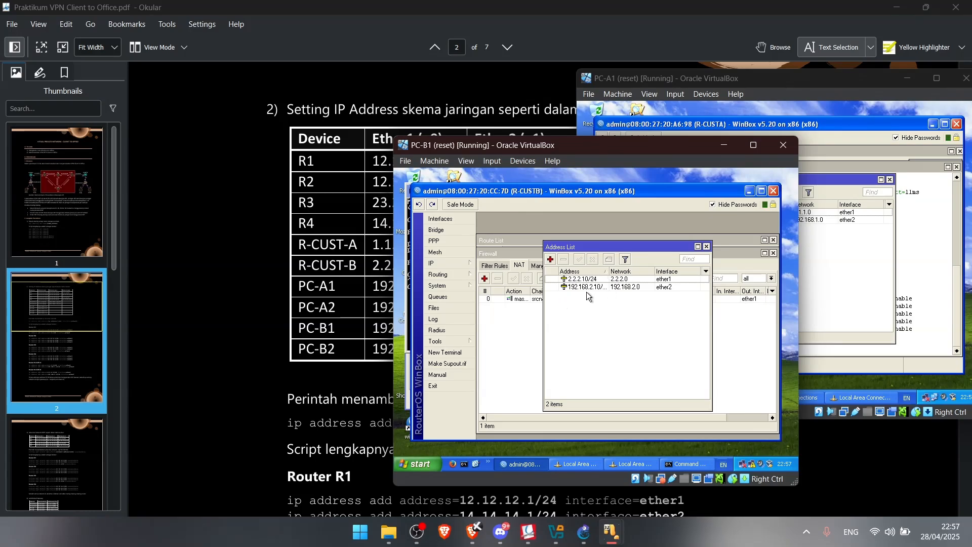
pyautogui.click(259, 270)
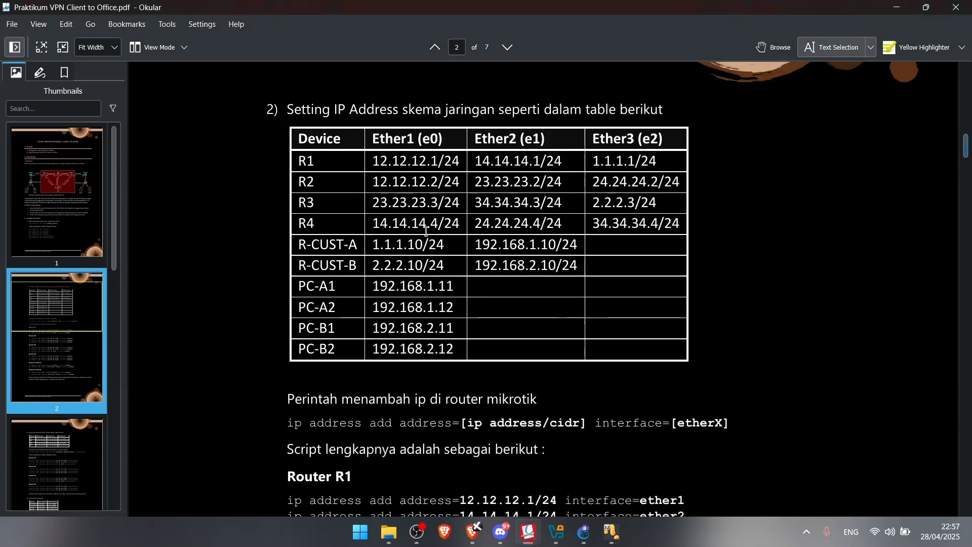
# Scroll the lab guide to page 3's Advertise Network OSPF table and routing ospf network commands
pyautogui.scroll(10, 425, 226)
pyautogui.scroll(-8, 425, 226)
pyautogui.scroll(-10, 424, 227)
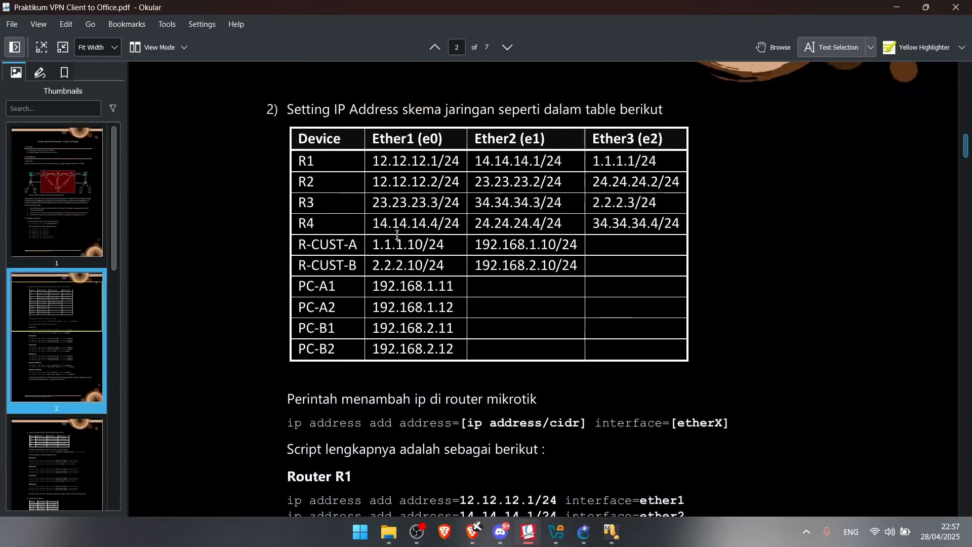
pyautogui.scroll(-5, 391, 255)
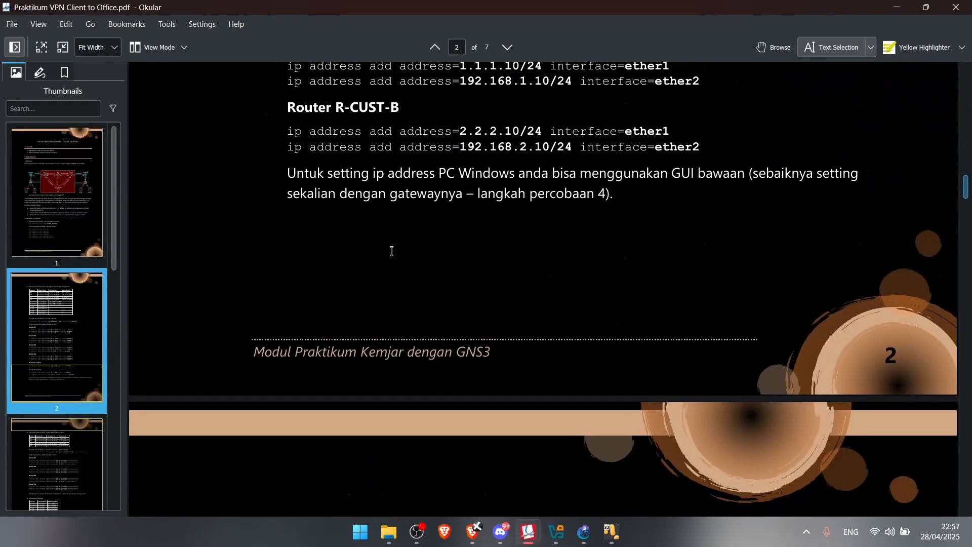
pyautogui.scroll(-6, 406, 232)
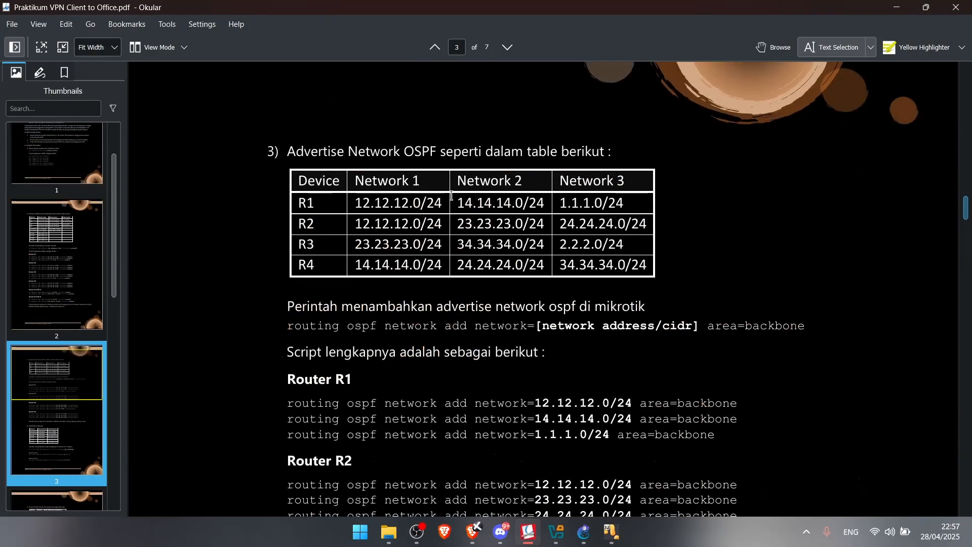
pyautogui.moveTo(482, 199); pyautogui.dragTo(545, 203)
pyautogui.click(647, 241)
pyautogui.moveTo(614, 536)
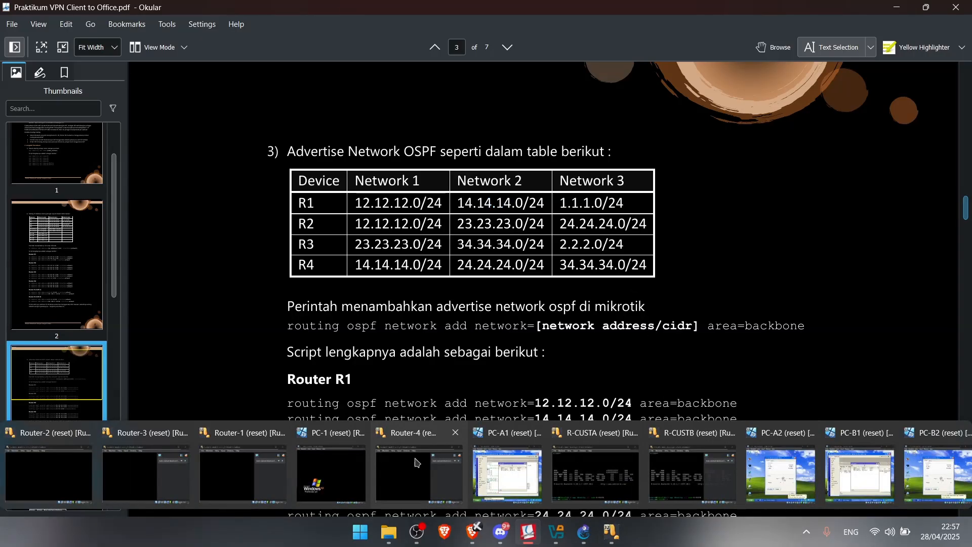
pyautogui.moveTo(511, 466)
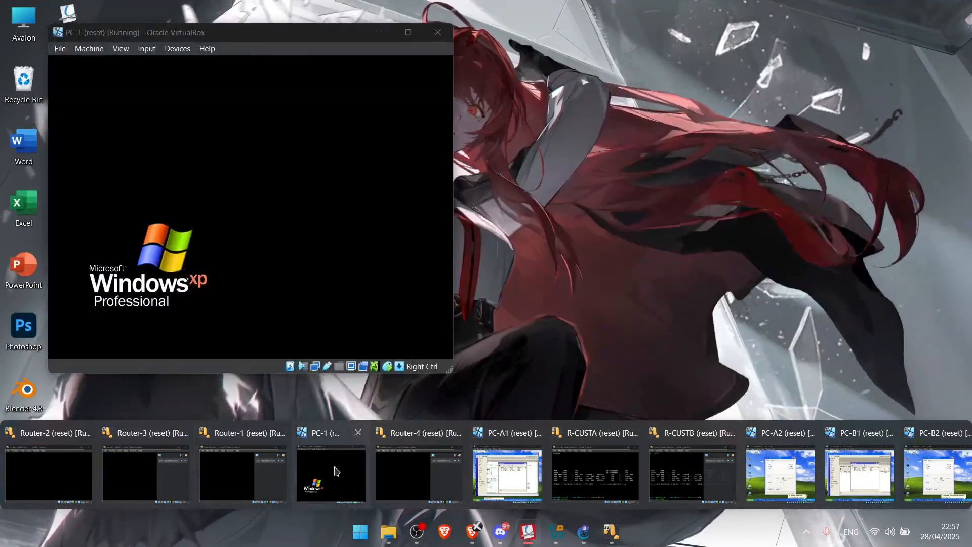
# Arrange the PC-1 and router windows beside the lab PDF and bring up R1's OSPF networks
pyautogui.click(335, 469)
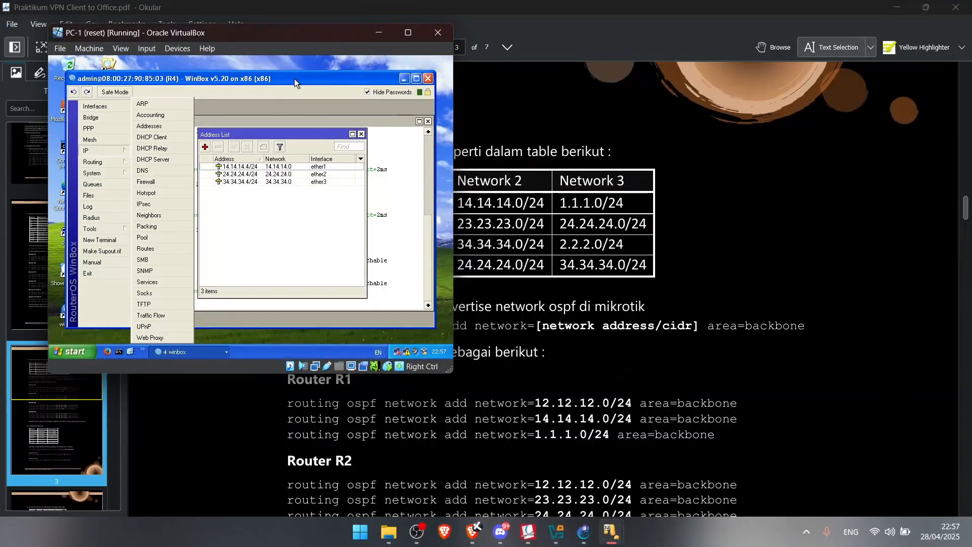
pyautogui.moveTo(294, 78); pyautogui.dragTo(432, 79)
pyautogui.moveTo(314, 36); pyautogui.dragTo(792, 148)
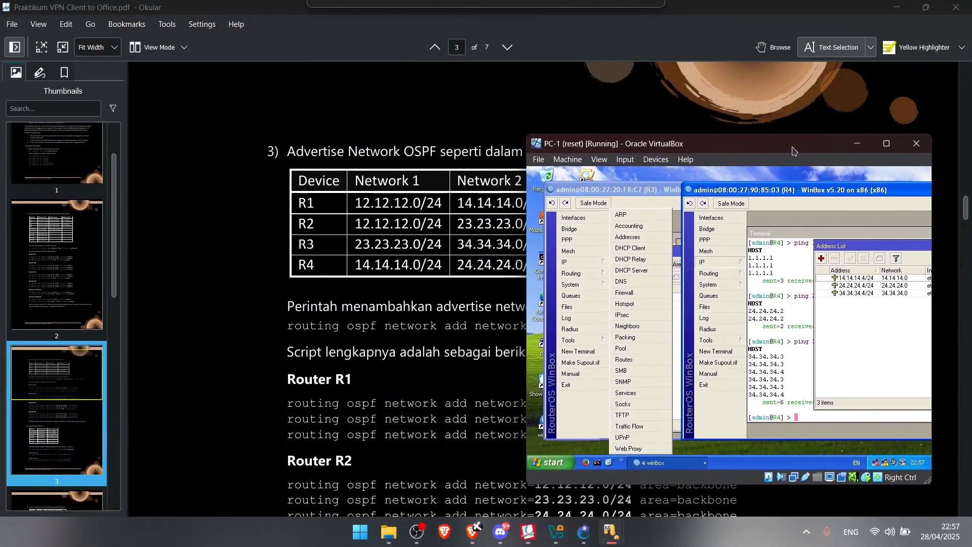
pyautogui.click(657, 463)
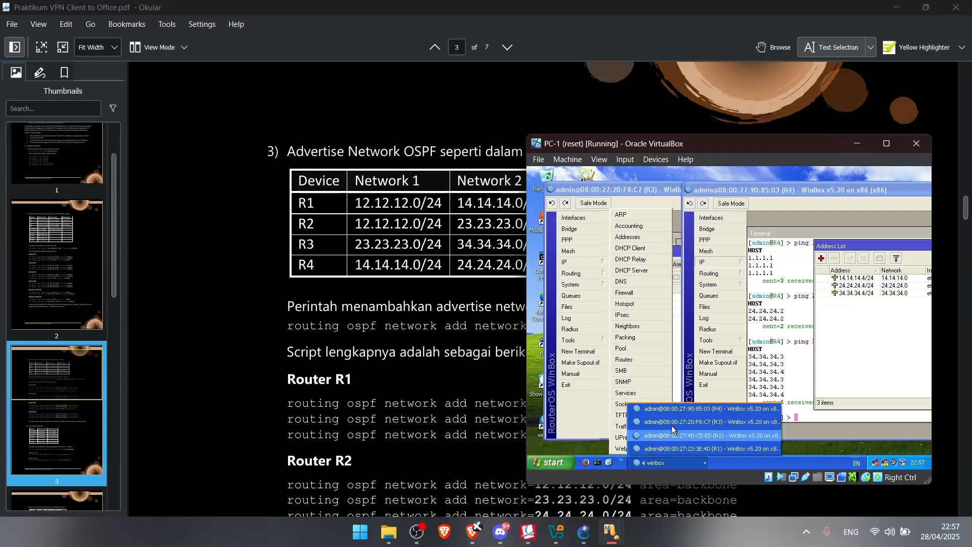
pyautogui.click(704, 435)
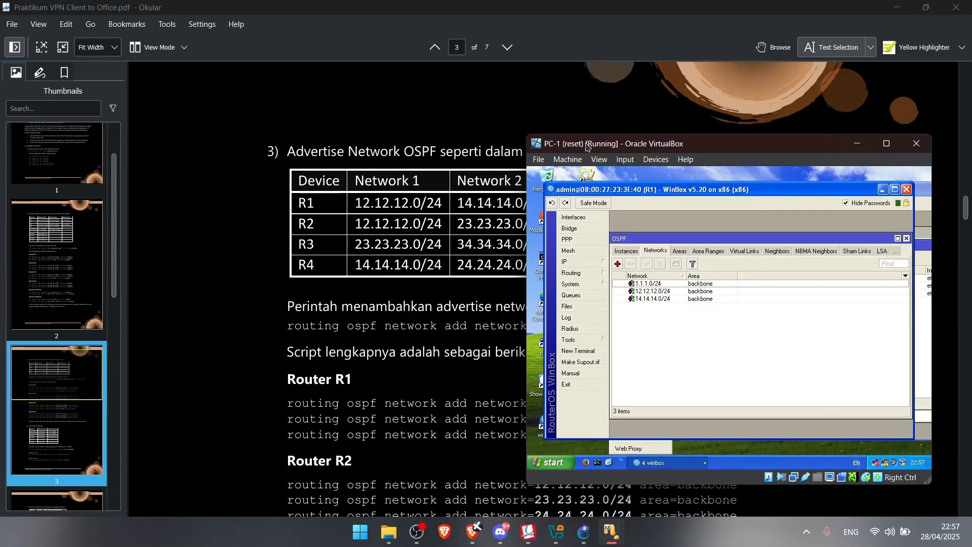
pyautogui.moveTo(587, 147); pyautogui.dragTo(698, 129)
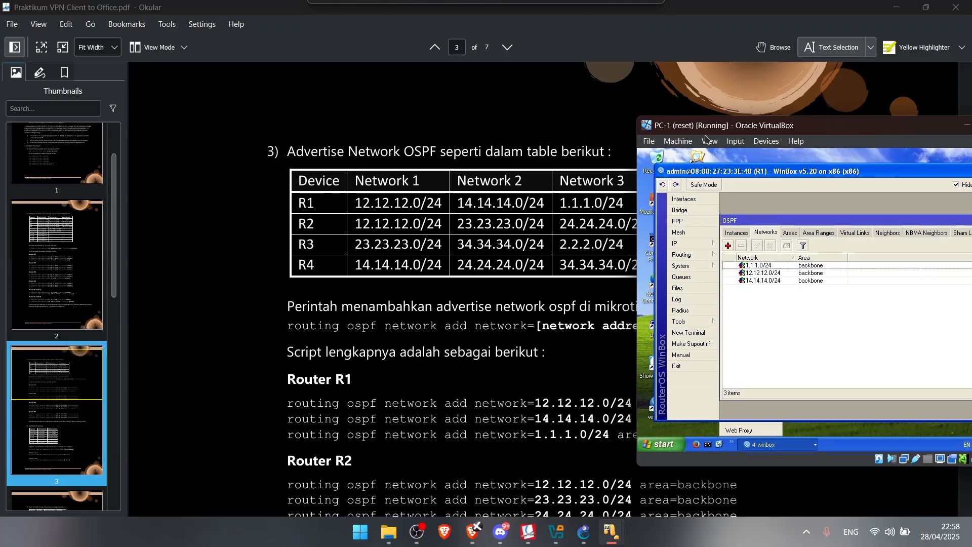
# Inspect R1's 12.12.12.0/24 OSPF network, then review R2's and R3's OSPF network lists
pyautogui.doubleClick(763, 273)
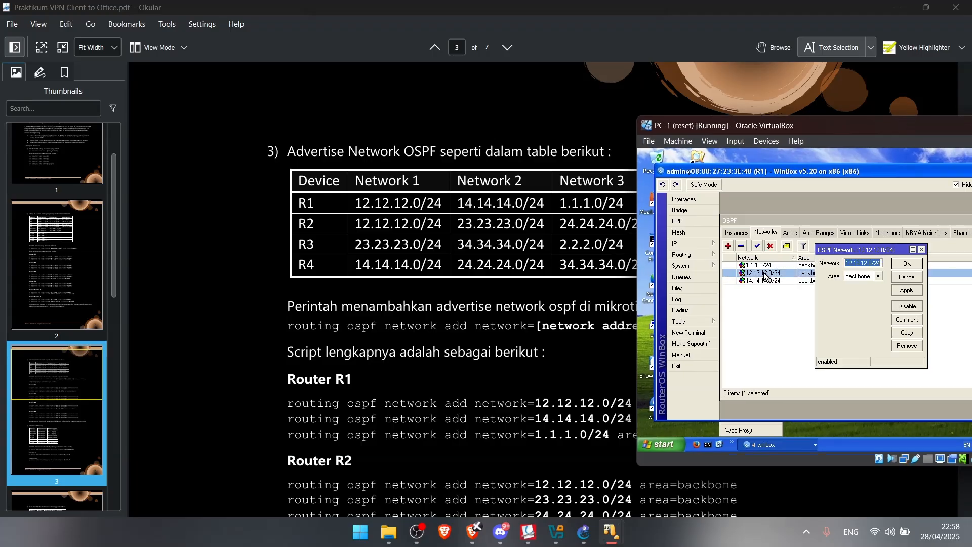
pyautogui.click(922, 250)
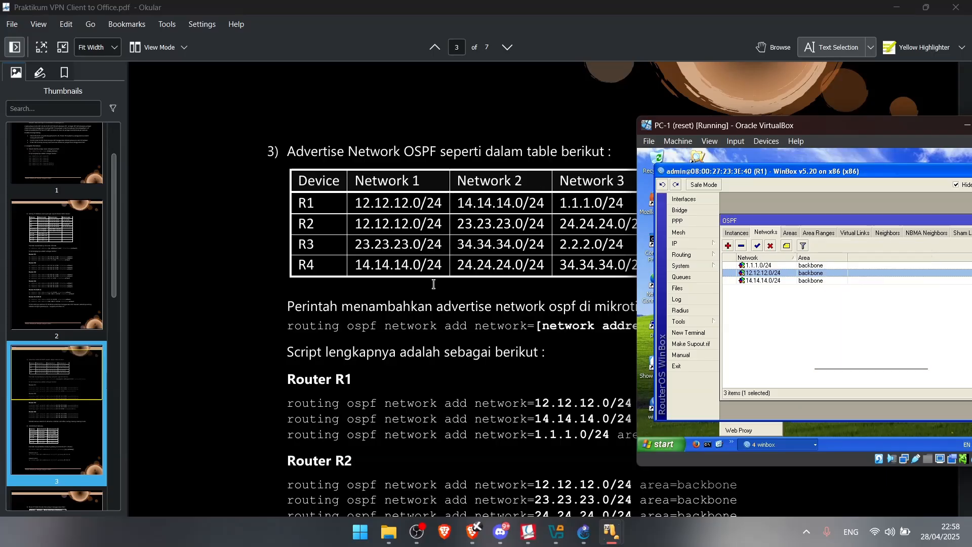
pyautogui.scroll(-2, 434, 287)
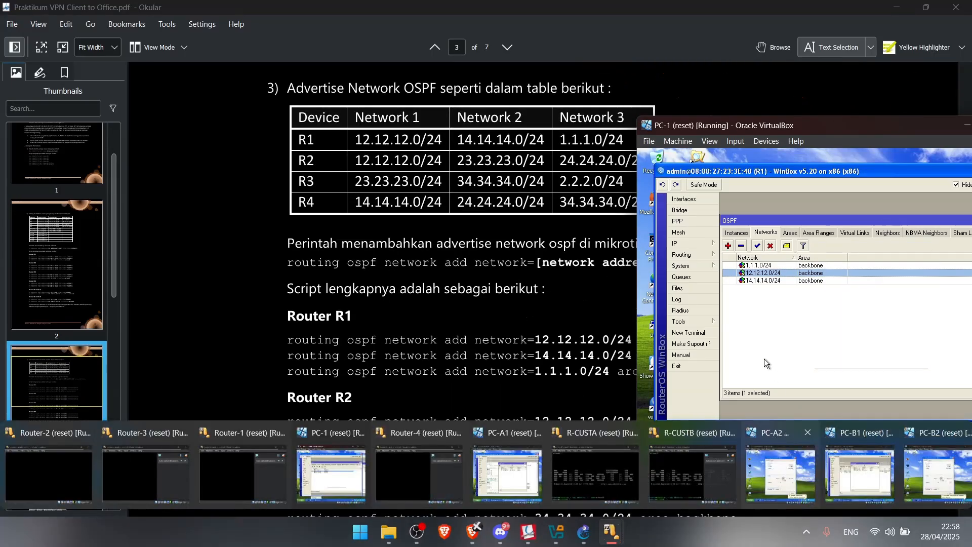
pyautogui.click(767, 445)
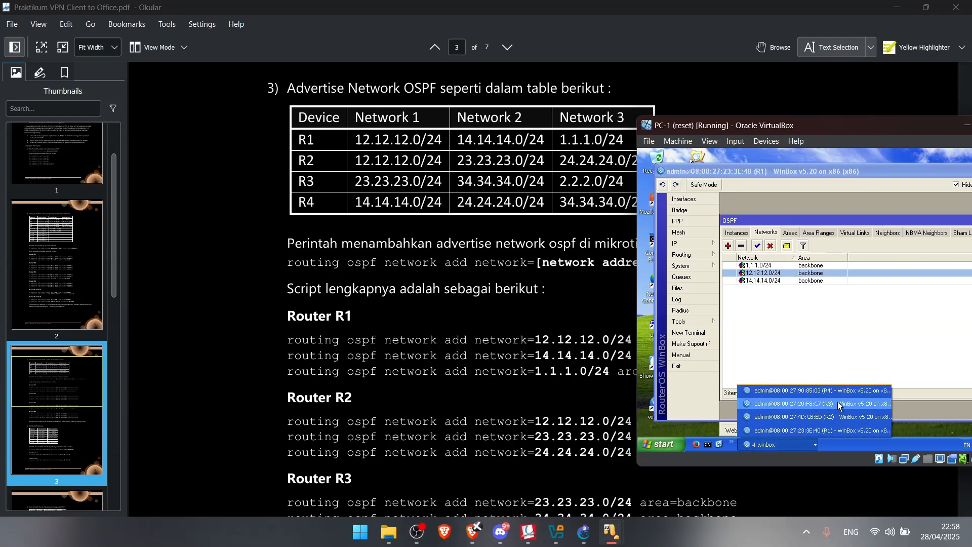
pyautogui.click(834, 419)
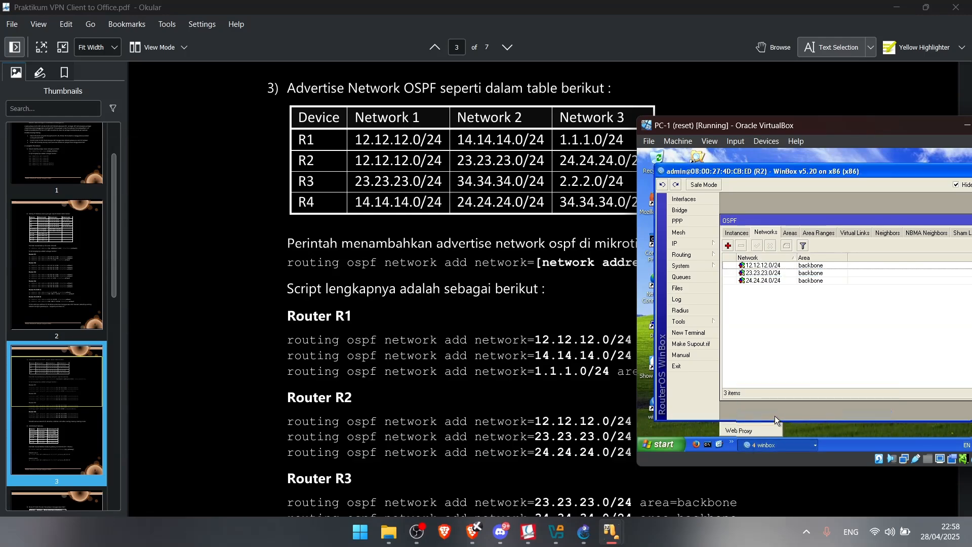
pyautogui.click(770, 444)
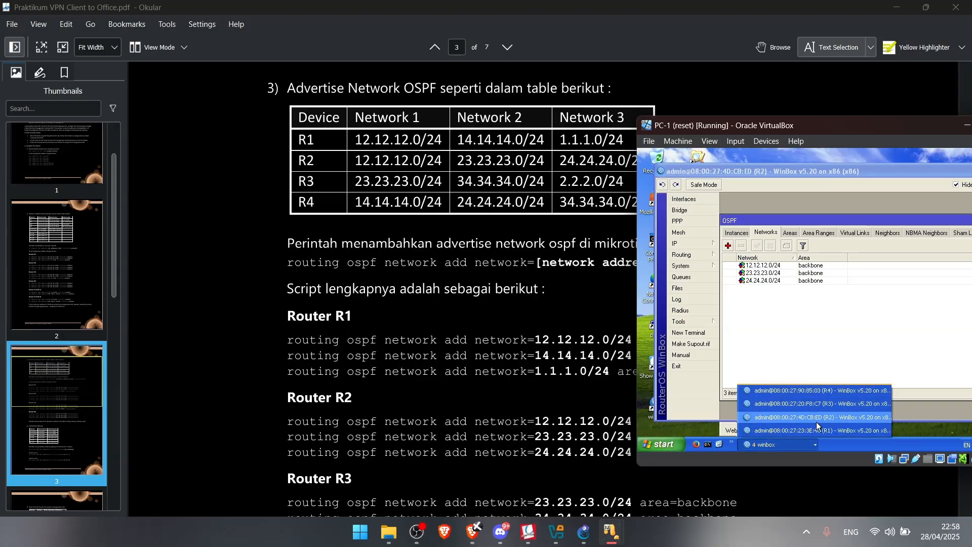
pyautogui.click(836, 404)
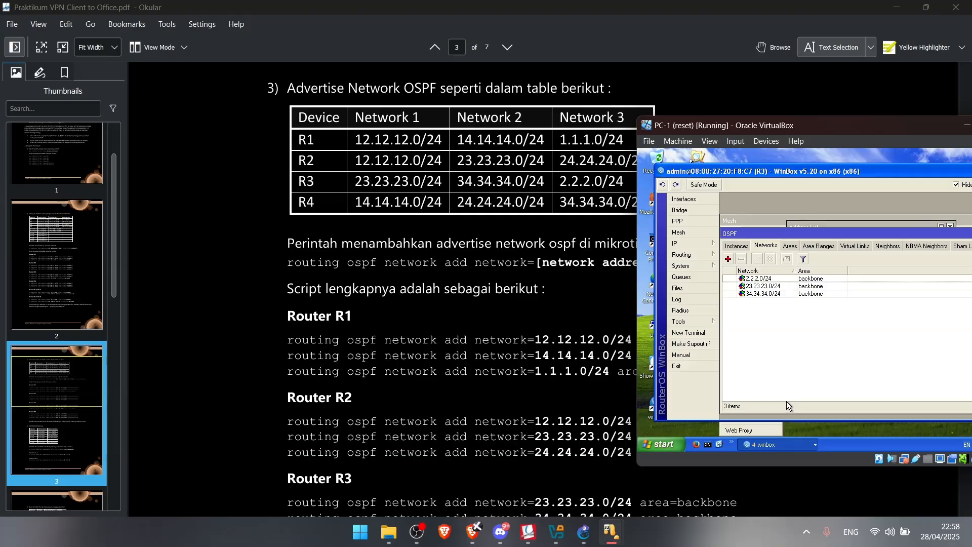
# Switch to R4's WinBox window and open its Routing options
pyautogui.click(766, 445)
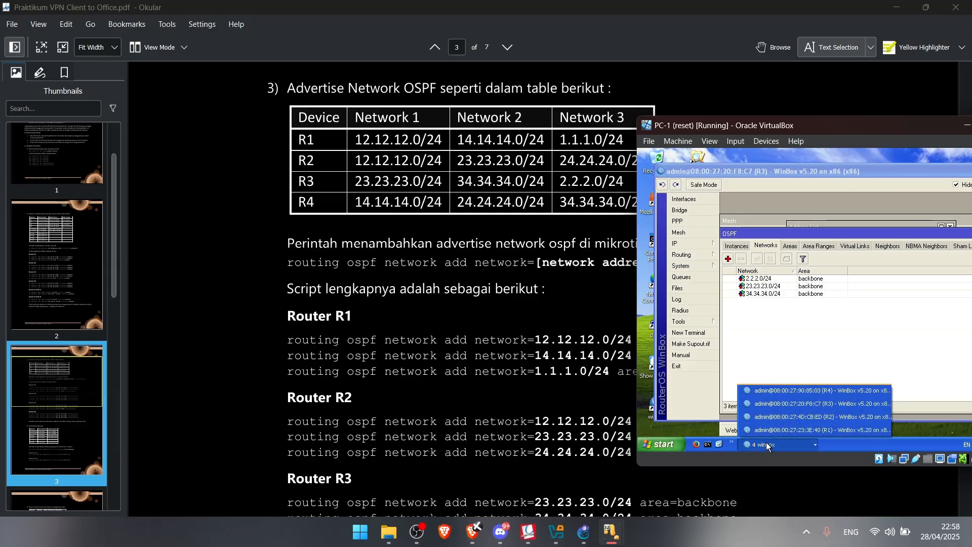
pyautogui.click(812, 392)
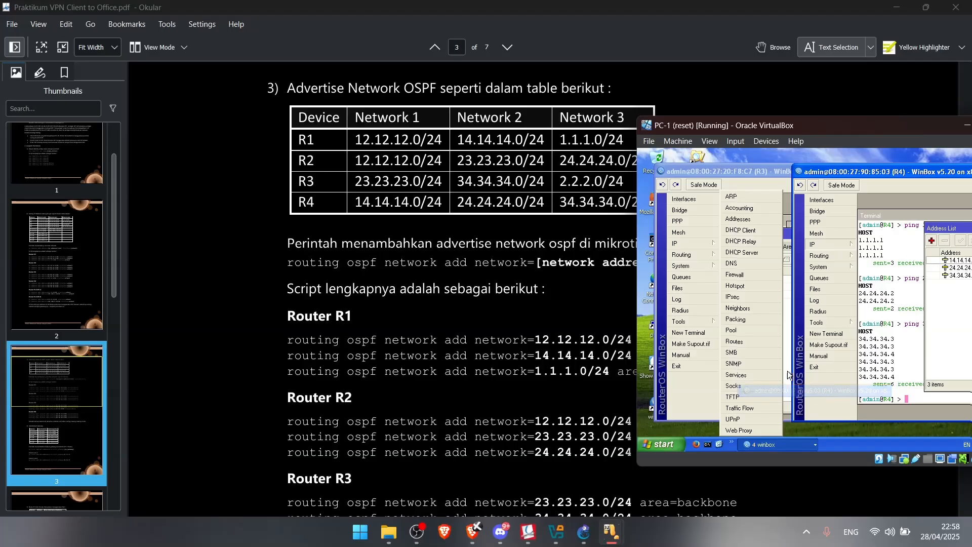
pyautogui.moveTo(830, 175); pyautogui.dragTo(681, 167)
pyautogui.click(701, 261)
pyautogui.click(705, 250)
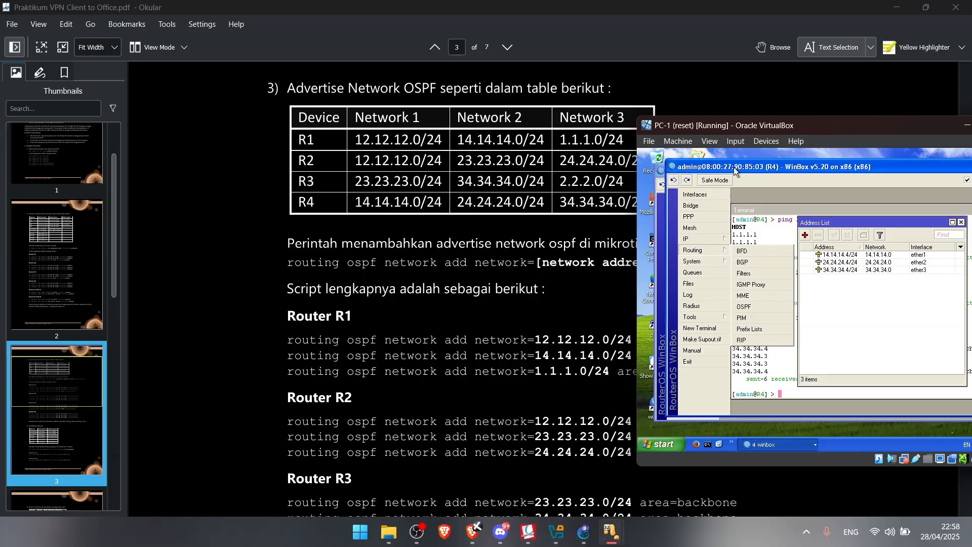
pyautogui.moveTo(736, 171); pyautogui.dragTo(707, 172)
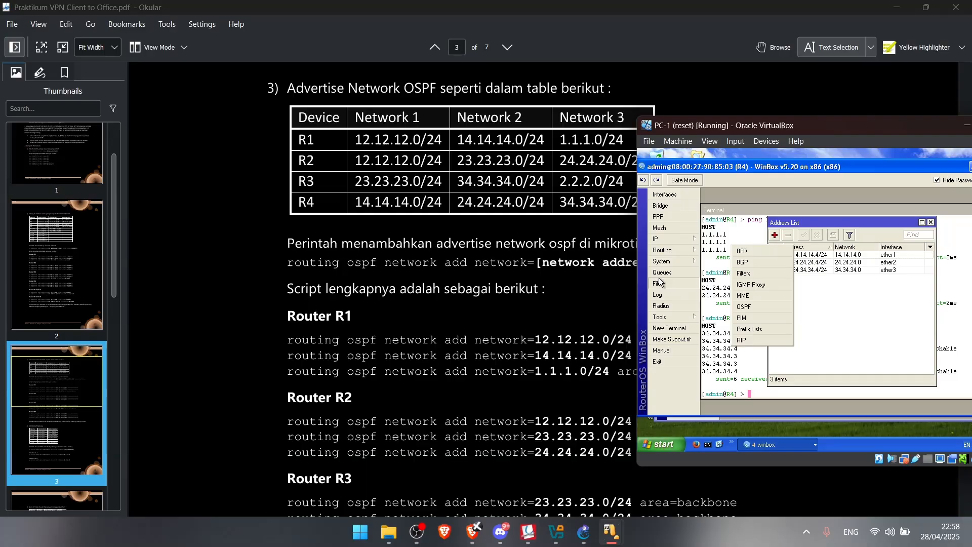
pyautogui.click(663, 250)
pyautogui.click(663, 262)
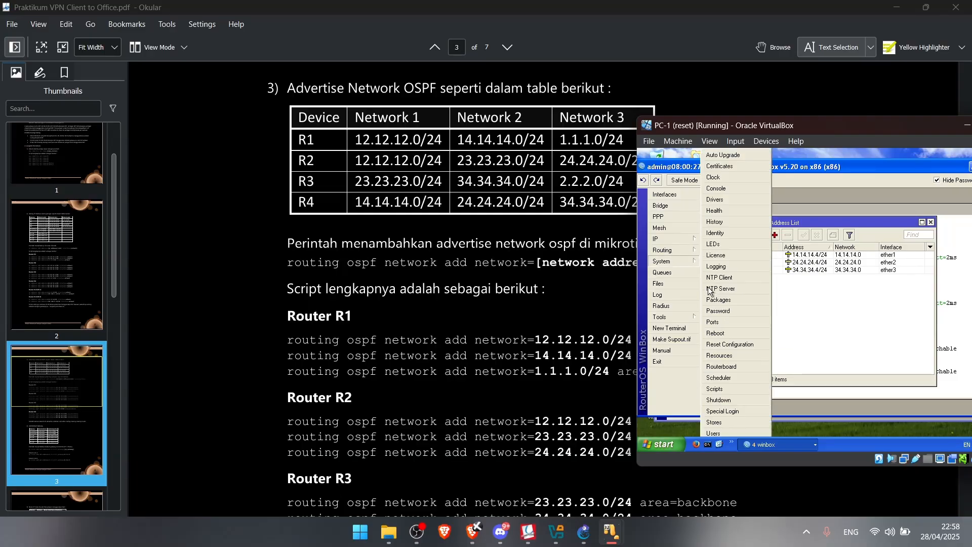
pyautogui.click(682, 251)
# Show R4's OSPF networks 14.14.14.0, 24.24.24.0 and 34.34.34.0 next to the lab PDF table
pyautogui.moveTo(740, 125); pyautogui.dragTo(515, 129)
pyautogui.click(707, 226)
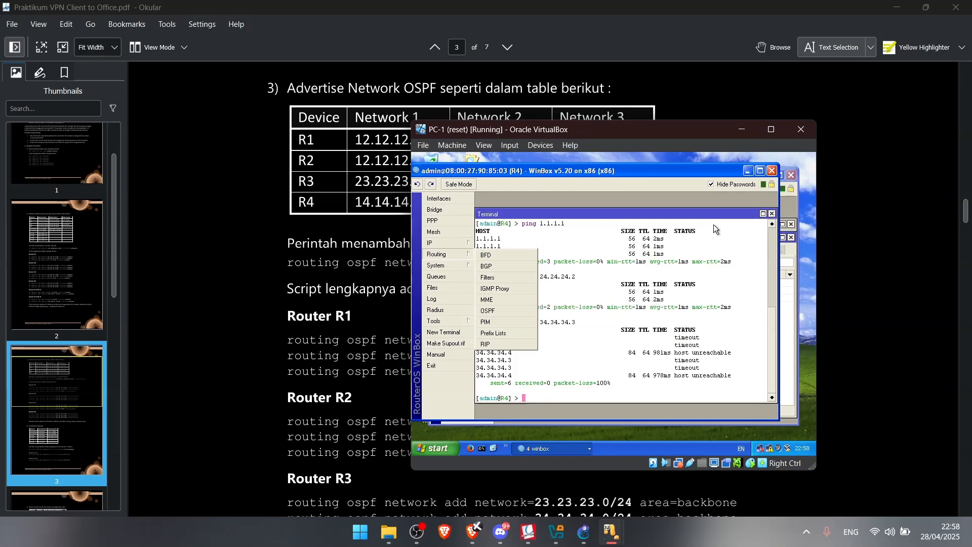
pyautogui.click(771, 215)
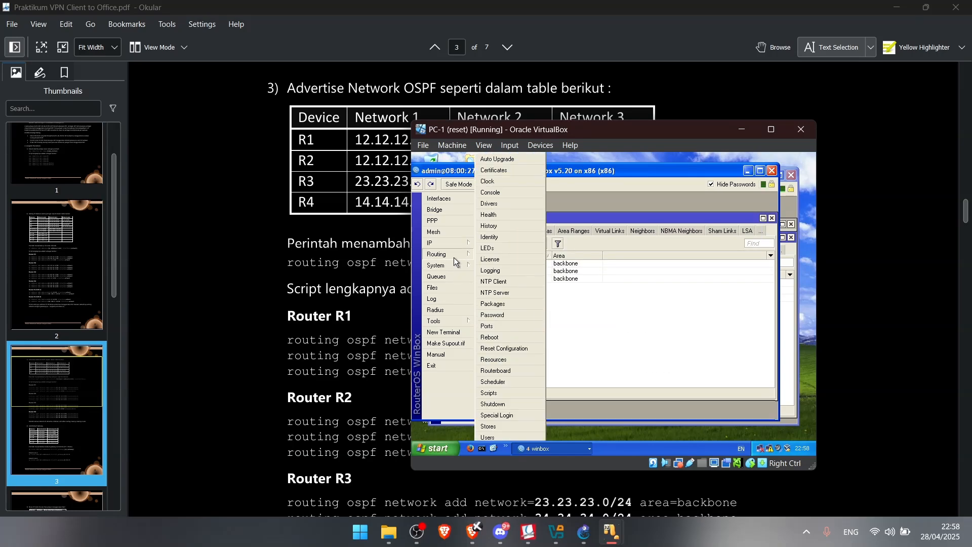
pyautogui.moveTo(592, 219); pyautogui.dragTo(652, 217)
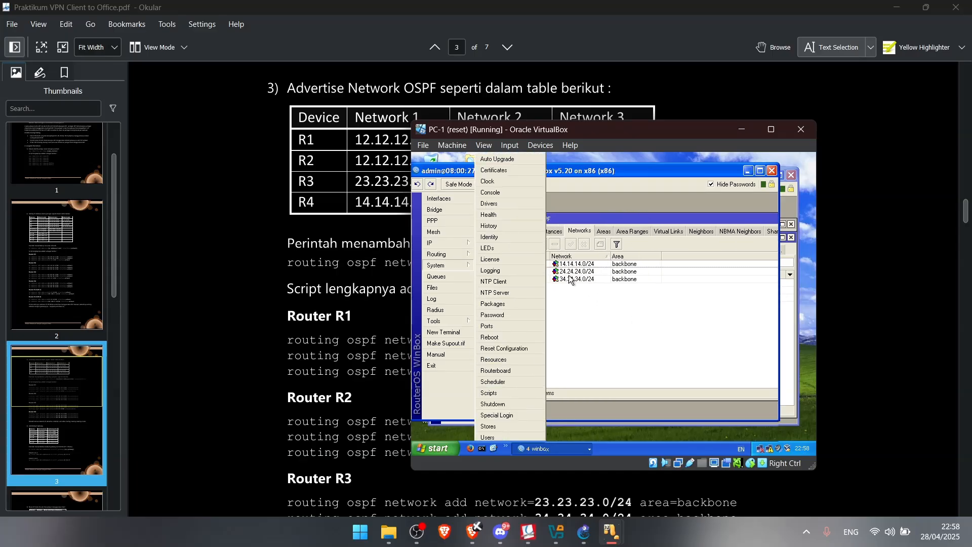
pyautogui.click(248, 248)
# Scroll the lab PDF to section 4, Add Default Gateway, with R-CUST-A and R-CUST-B ip route commands
pyautogui.scroll(-3, 391, 264)
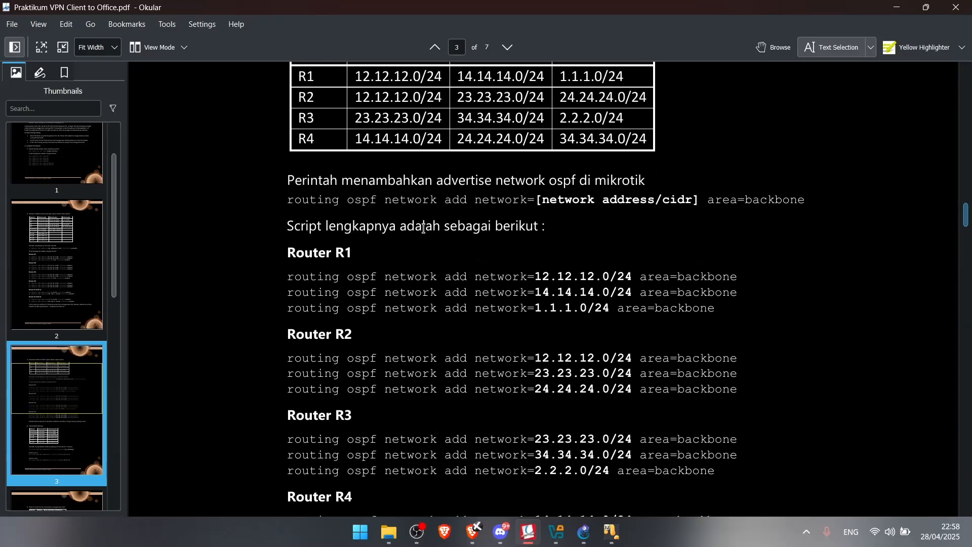
pyautogui.moveTo(566, 200); pyautogui.dragTo(761, 209)
pyautogui.moveTo(499, 204); pyautogui.dragTo(544, 222)
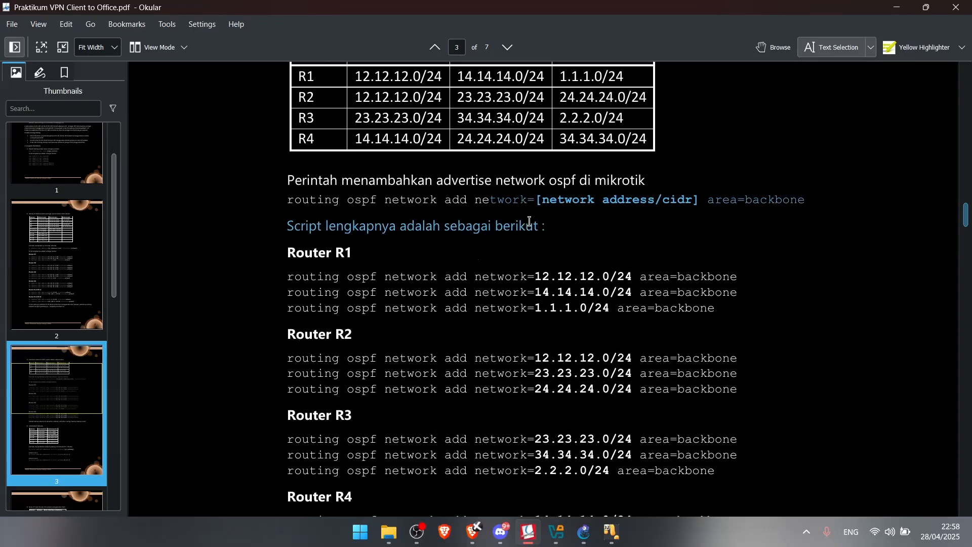
pyautogui.scroll(-11, 484, 213)
pyautogui.scroll(-3, 467, 206)
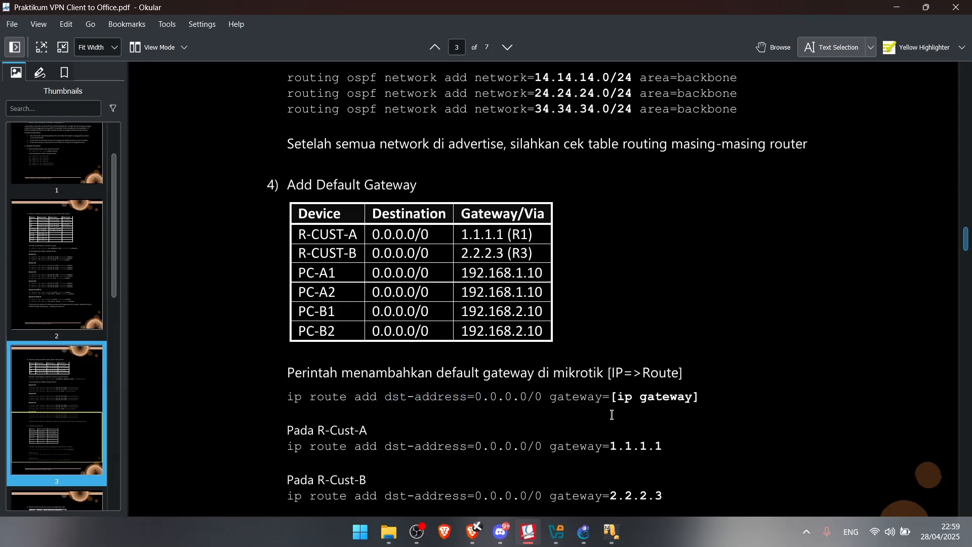
pyautogui.scroll(-2, 476, 380)
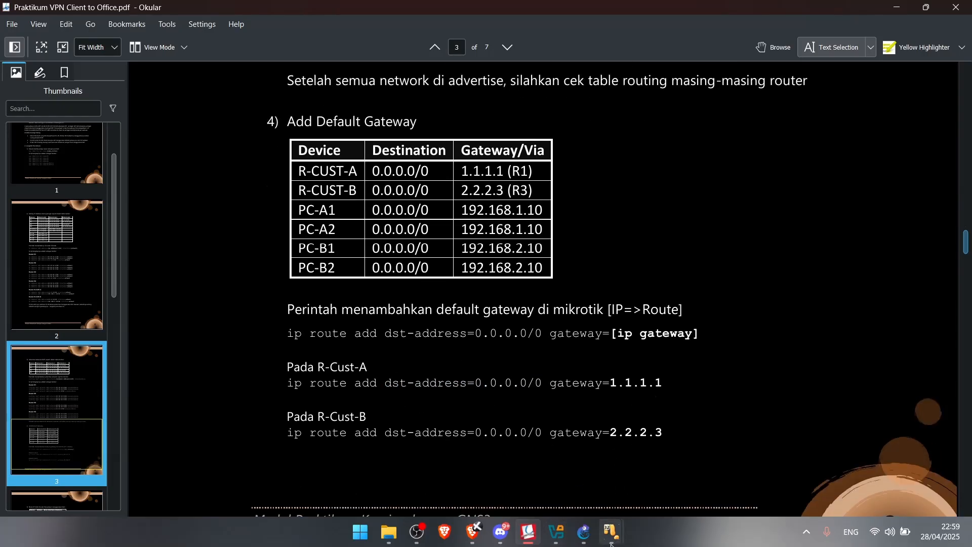
# On PC-A1, confirm R-CUSTA's default route 0.0.0.0/0 goes via gateway 1.1.1.1
pyautogui.moveTo(612, 531)
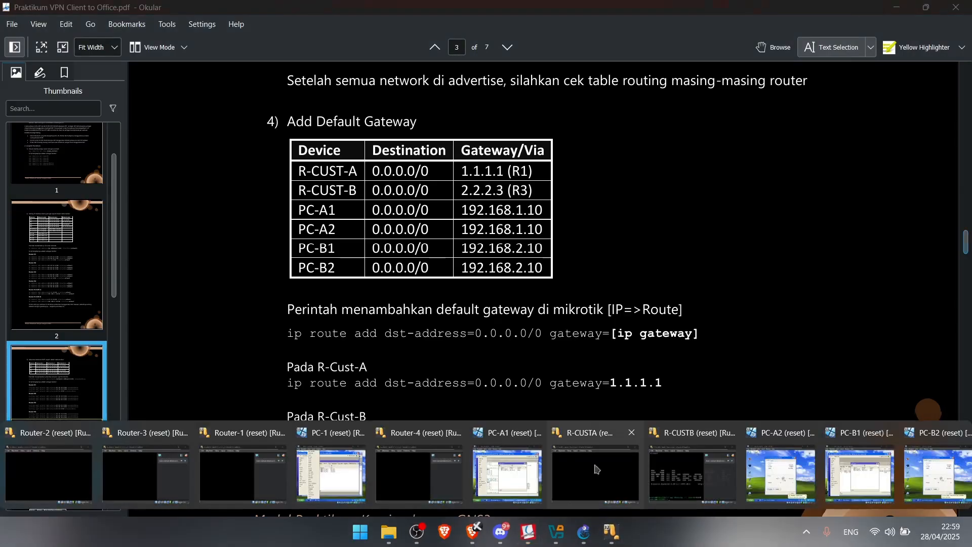
pyautogui.click(507, 471)
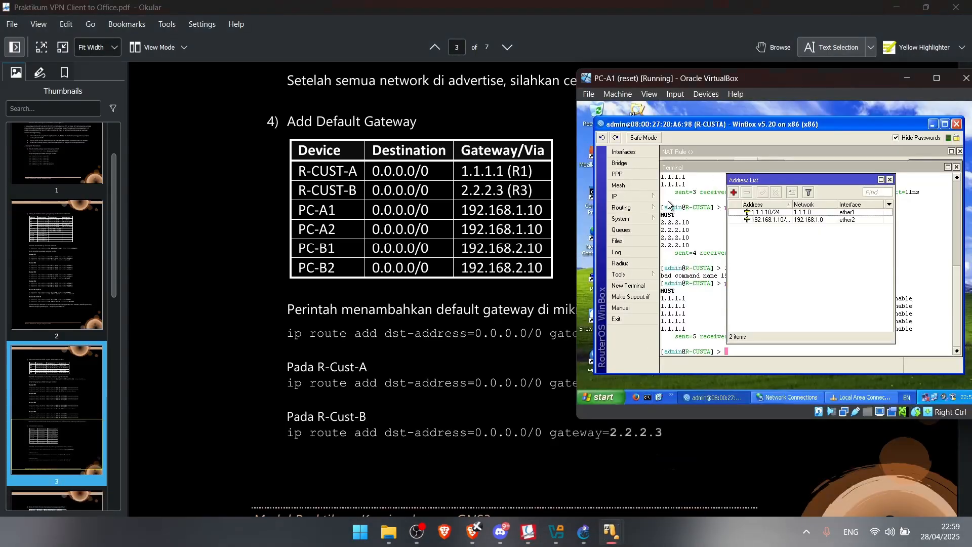
pyautogui.click(647, 198)
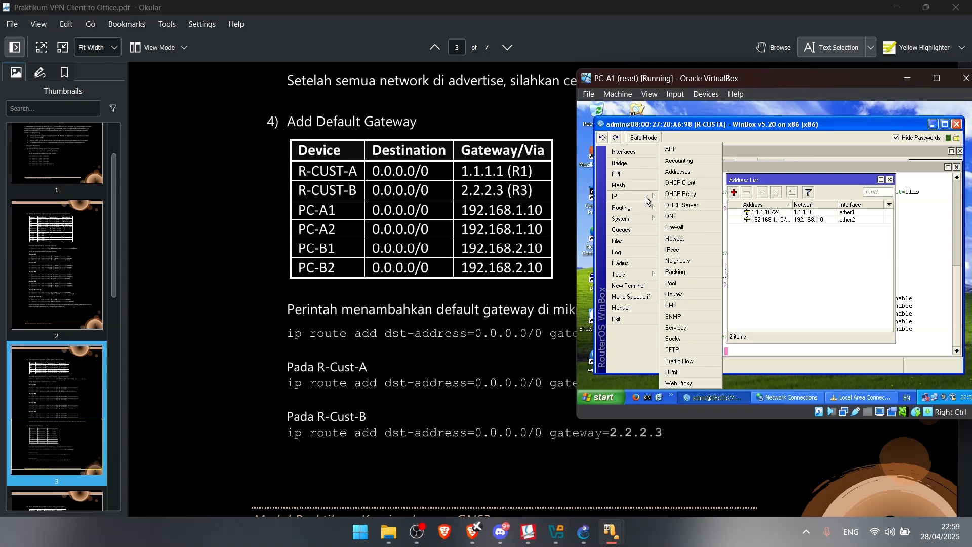
pyautogui.click(674, 294)
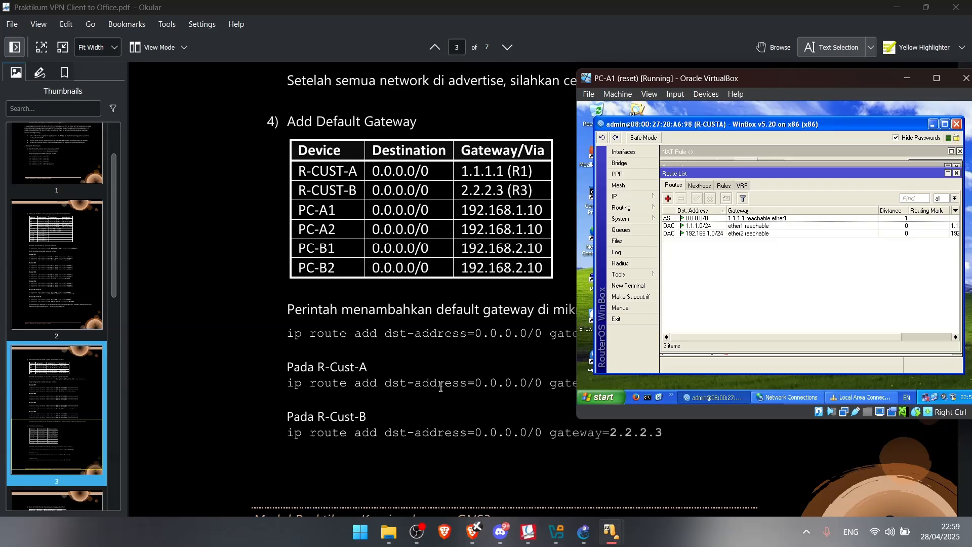
pyautogui.scroll(-1, 504, 408)
pyautogui.scroll(2, 491, 395)
# On PC-B1, set R-CUSTB's 0.0.0.0/0 default route gateway to 2.2.2.3 and apply it
pyautogui.click(607, 541)
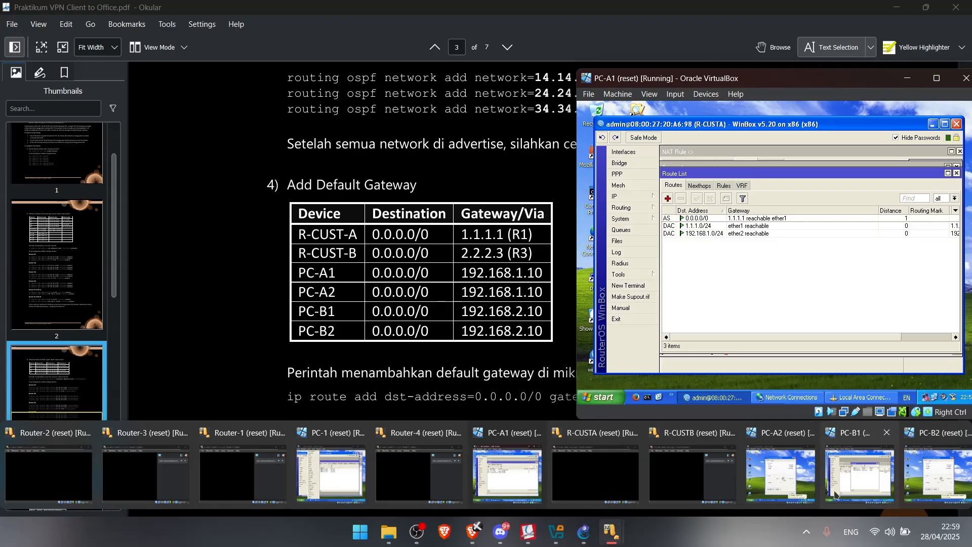
pyautogui.click(861, 472)
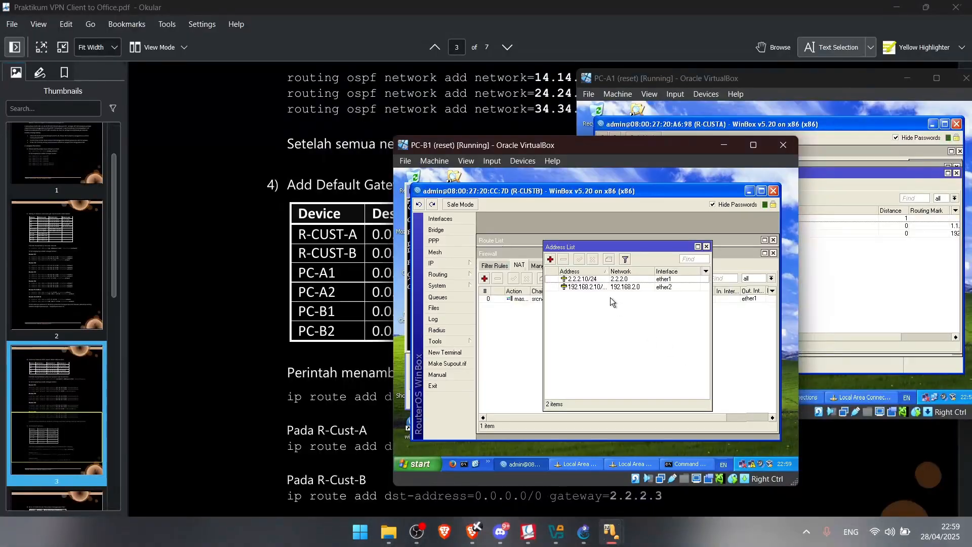
pyautogui.click(440, 274)
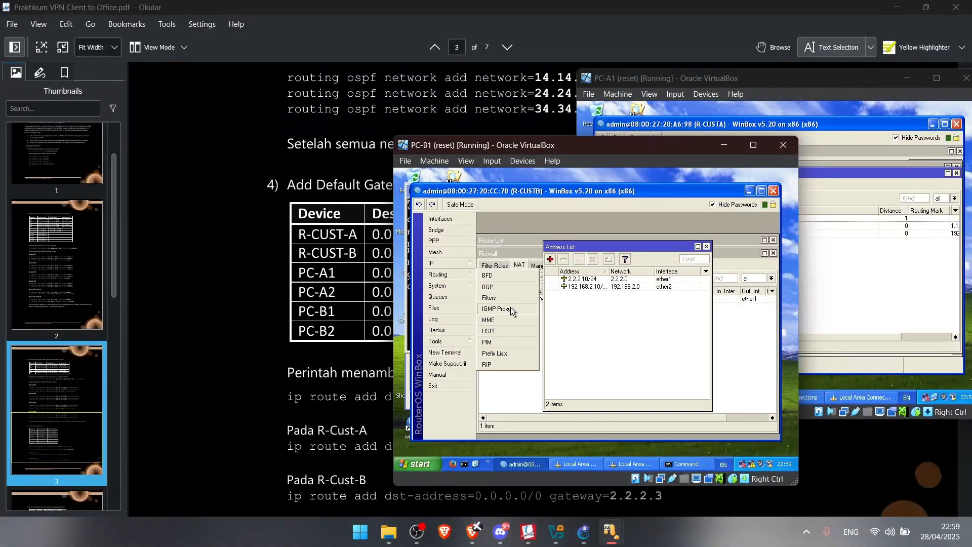
pyautogui.click(451, 264)
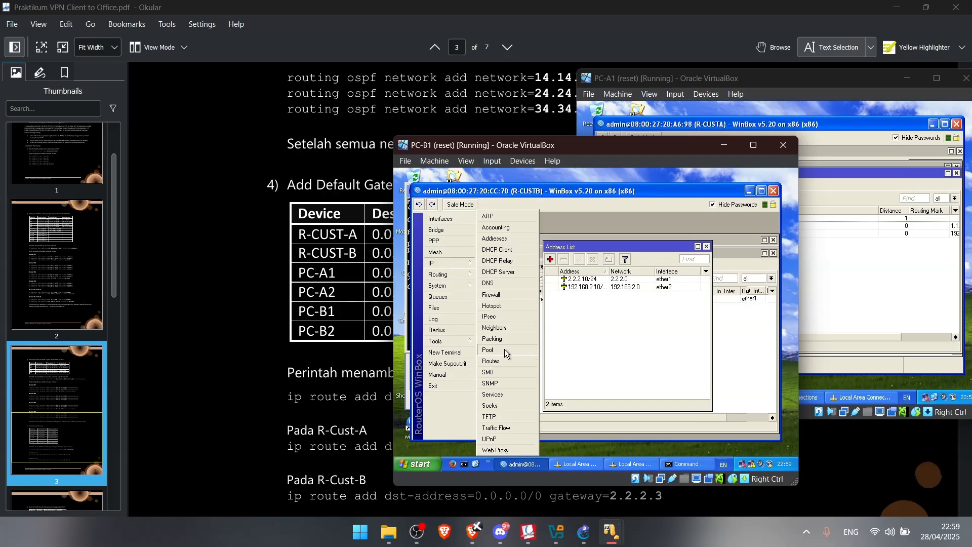
pyautogui.click(501, 358)
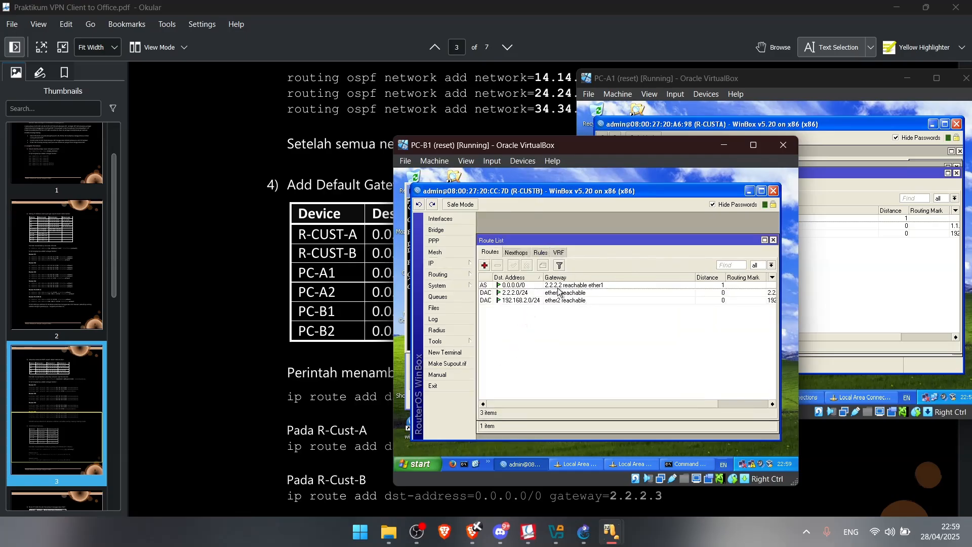
pyautogui.doubleClick(509, 285)
pyautogui.click(552, 277)
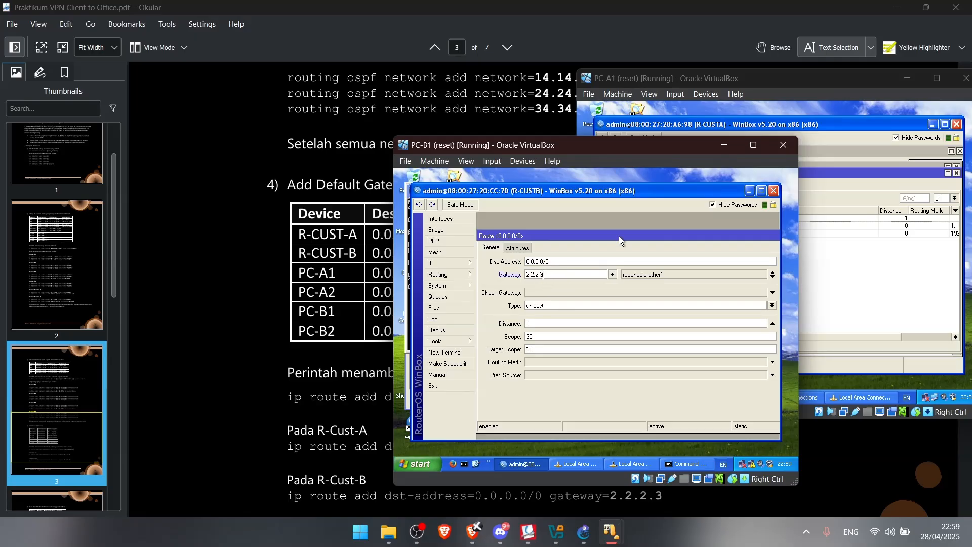
pyautogui.moveTo(619, 236); pyautogui.dragTo(553, 238)
pyautogui.click(735, 277)
pyautogui.click(735, 248)
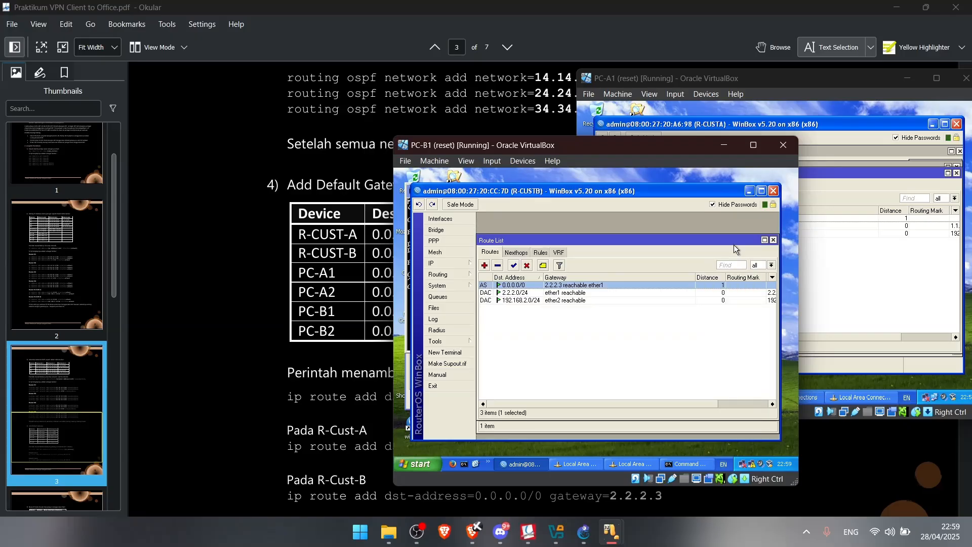
pyautogui.click(351, 354)
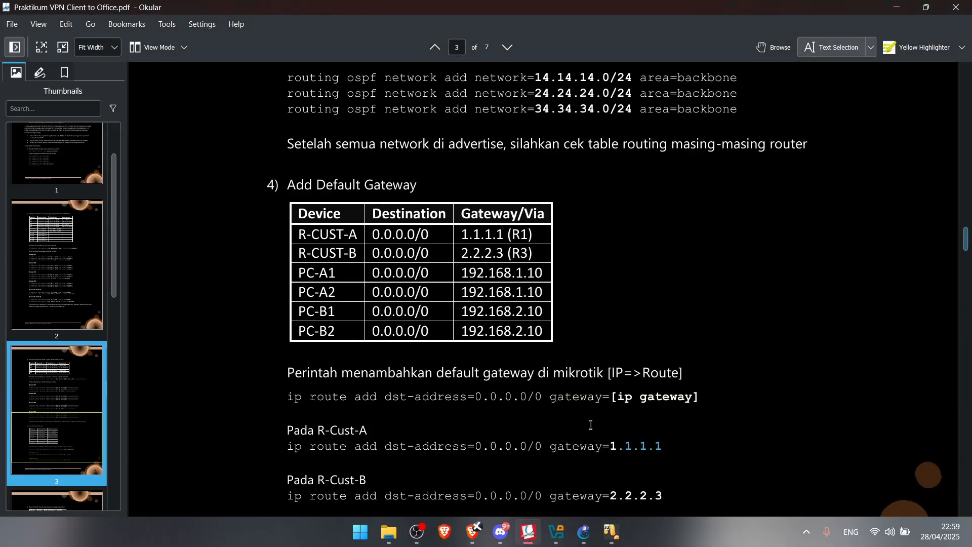
# Scroll the PDF to the ping tests section and open a terminal on R-CUSTA
pyautogui.scroll(-10, 599, 425)
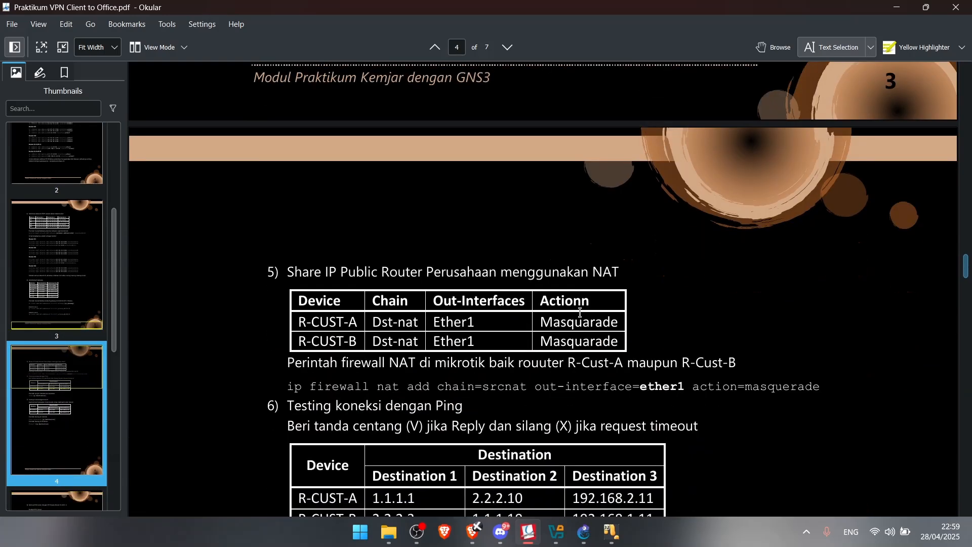
pyautogui.moveTo(372, 326); pyautogui.dragTo(494, 331)
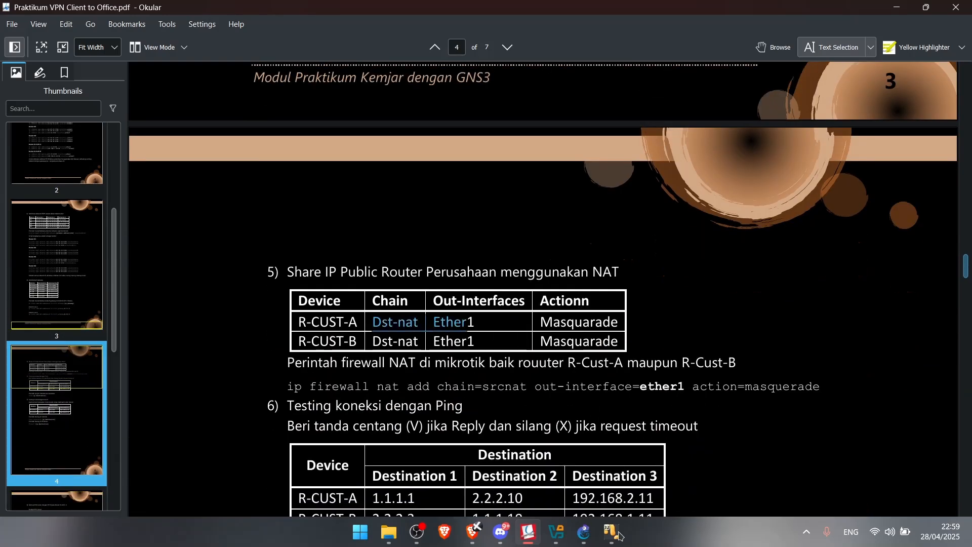
pyautogui.moveTo(620, 531)
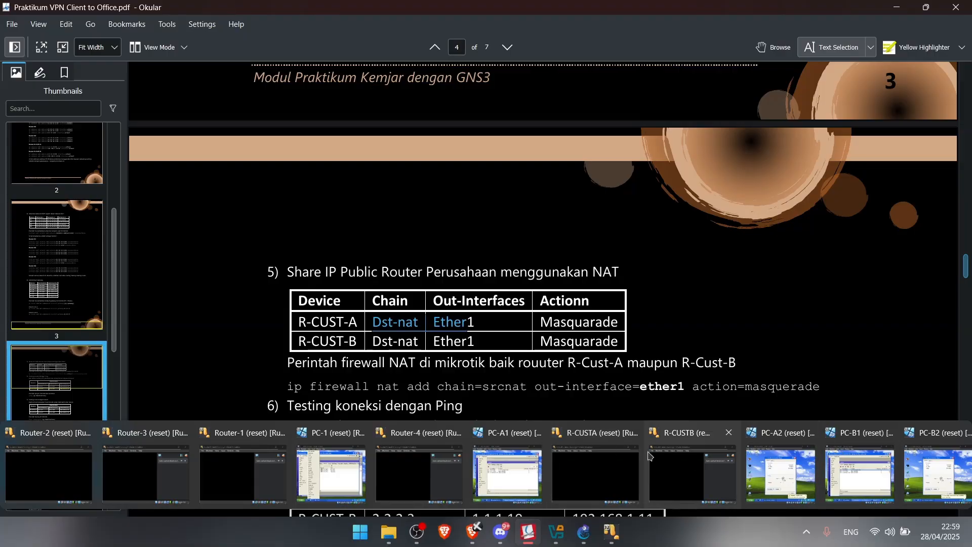
pyautogui.click(505, 468)
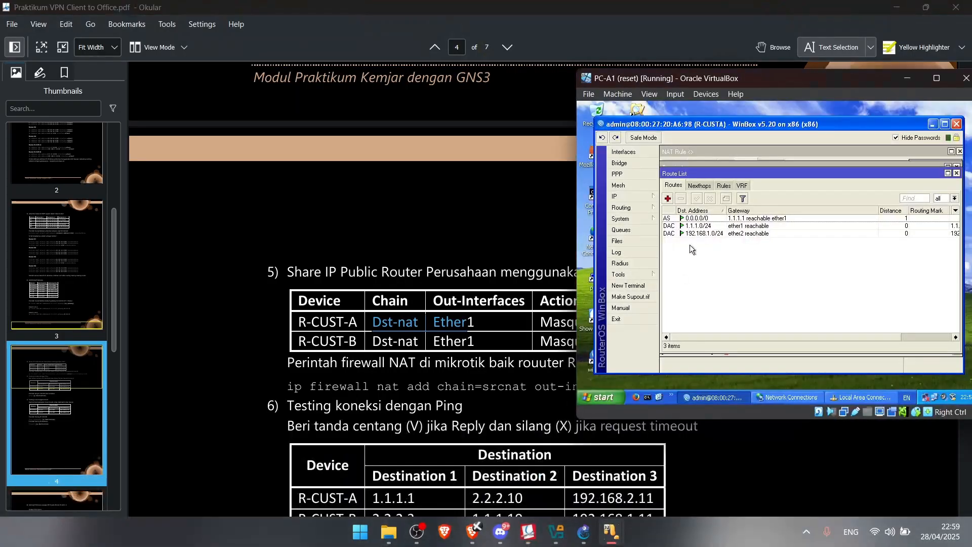
pyautogui.click(646, 202)
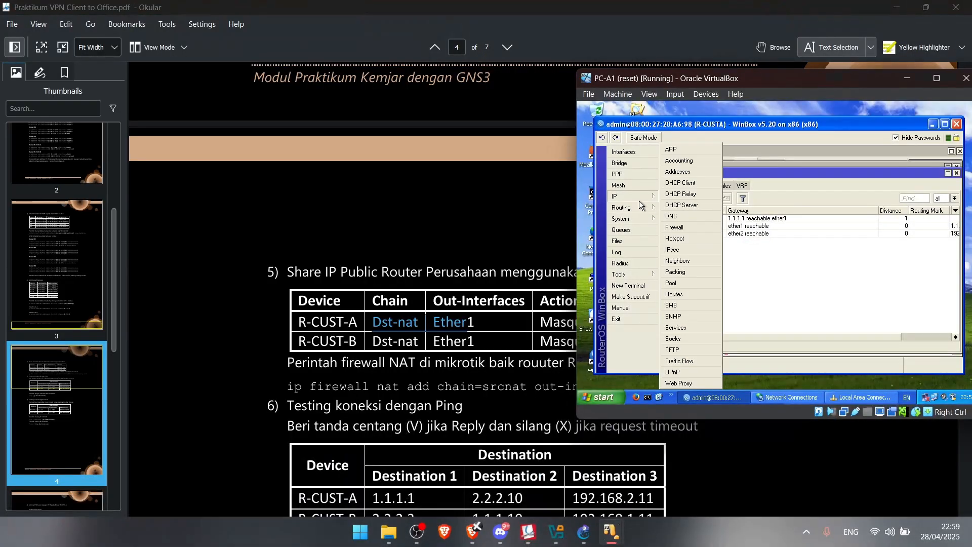
pyautogui.click(628, 285)
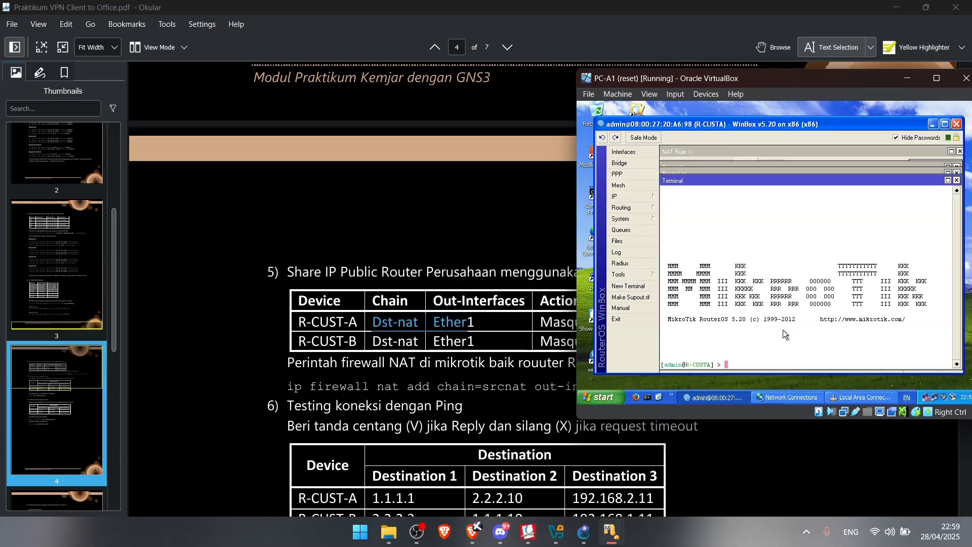
# Ping 1.1.1.1 and 2.2.2.10 from R-CUSTA, both replying successfully
pyautogui.write('ping 192.168.2.11')
pyautogui.press('Up')
pyautogui.press('Up')
pyautogui.press('Return')
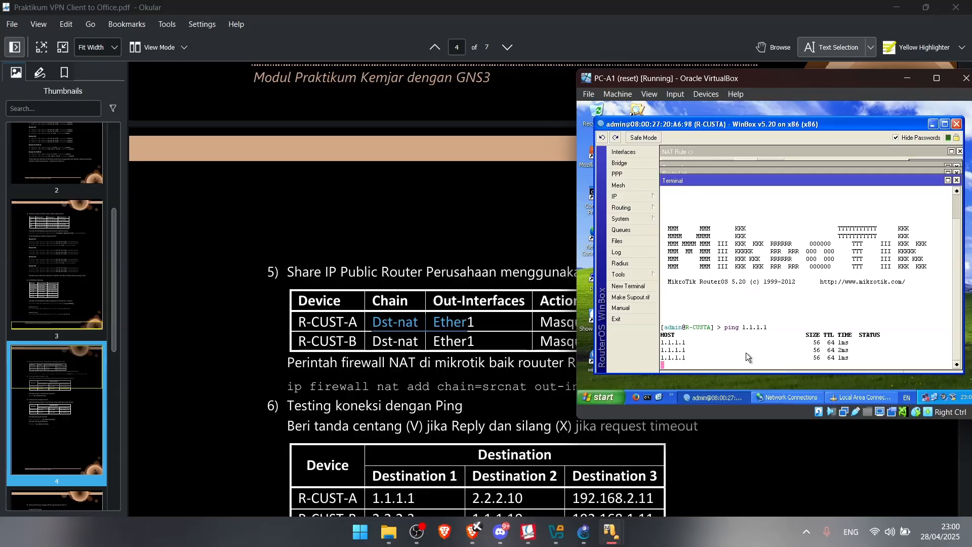
pyautogui.hotkey('ctrl', 'c')
pyautogui.write('ping 192.168.2.11')
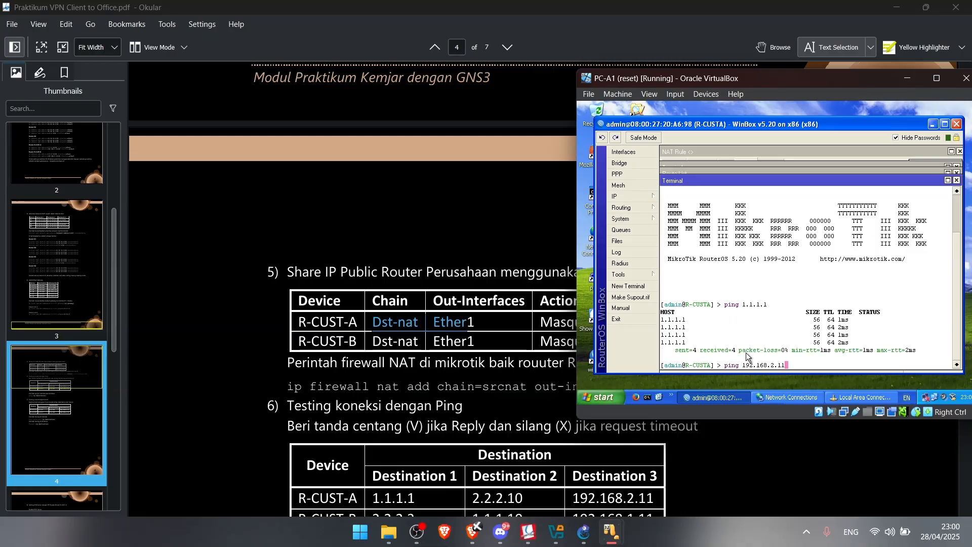
pyautogui.press('Up')
pyautogui.press('Up')
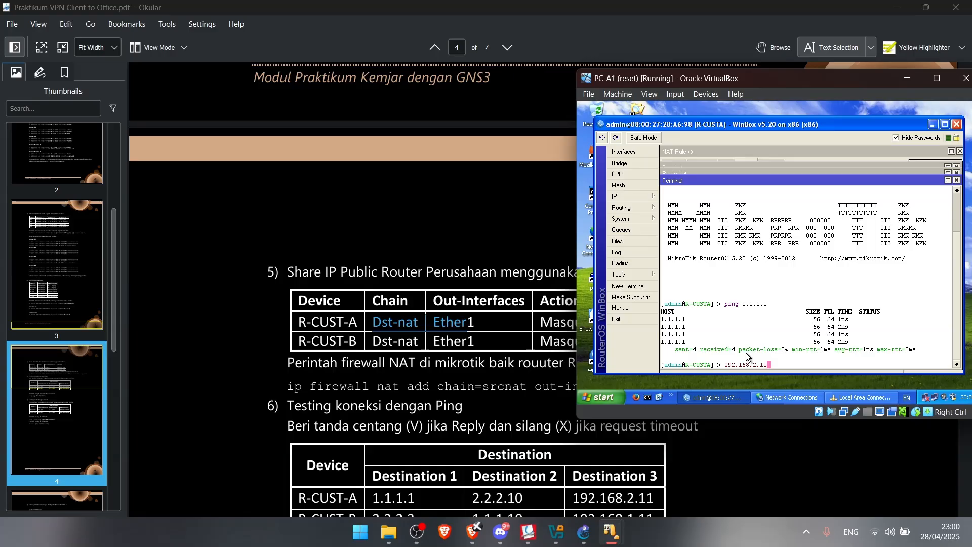
pyautogui.press('Return')
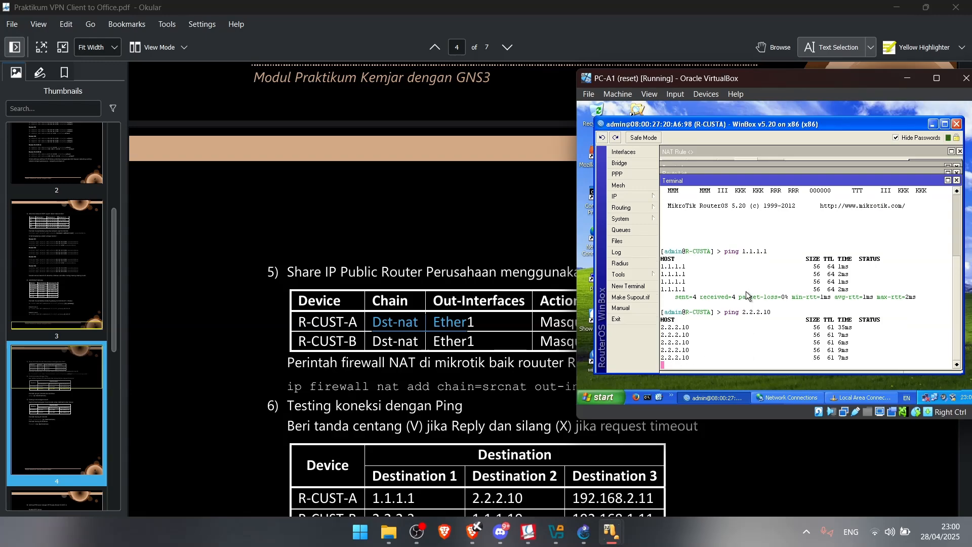
pyautogui.hotkey('ctrl', 'c')
# Ping 192.168.2.11 from R-CUSTA, which returns net unreachable with 100% loss
pyautogui.scroll(-2, 506, 335)
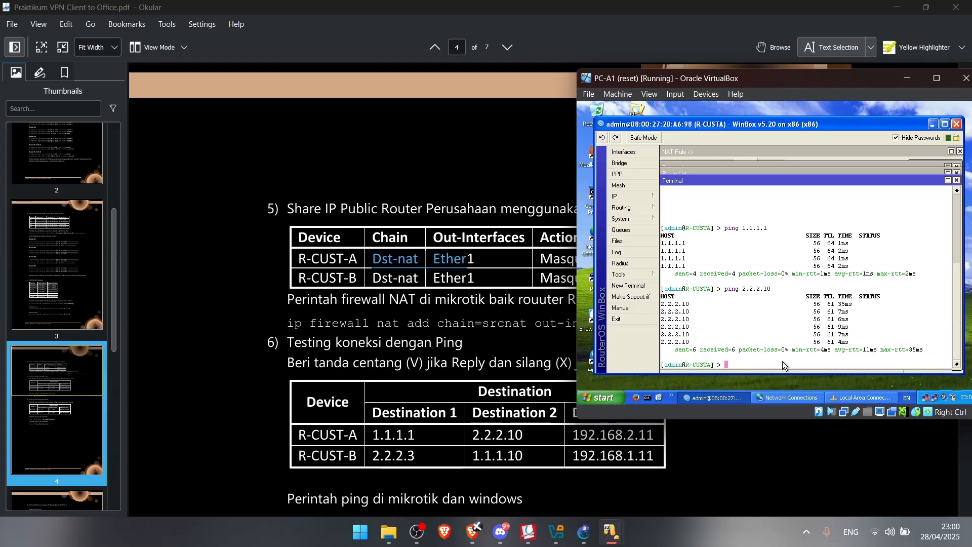
pyautogui.press('Up')
pyautogui.press('BackSpace')
pyautogui.press('BackSpace')
pyautogui.press('BackSpace')
pyautogui.press('BackSpace')
pyautogui.press('BackSpace')
pyautogui.press('BackSpace')
pyautogui.press('BackSpace')
pyautogui.press('BackSpace')
pyautogui.write('192.168.2.11')
pyautogui.press('Return')
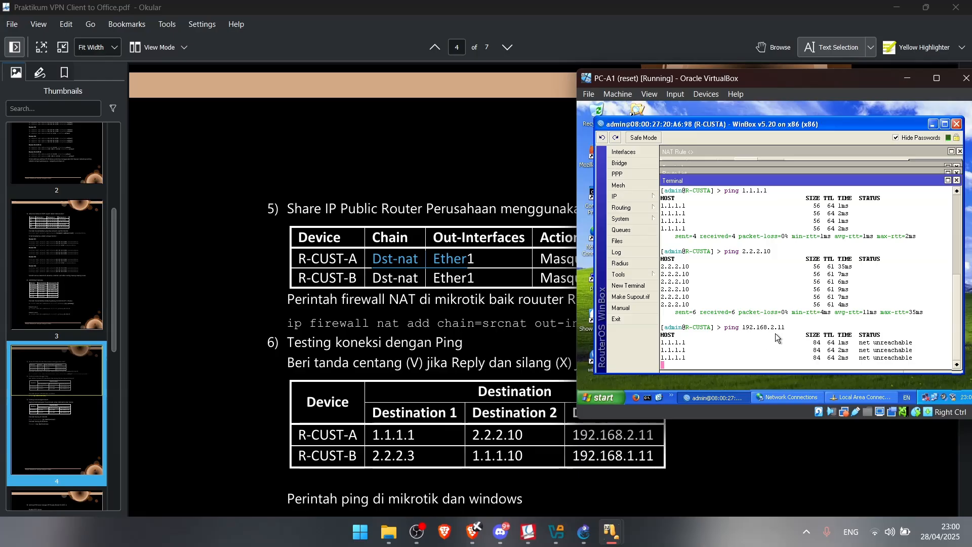
pyautogui.hotkey('ctrl', 'c')
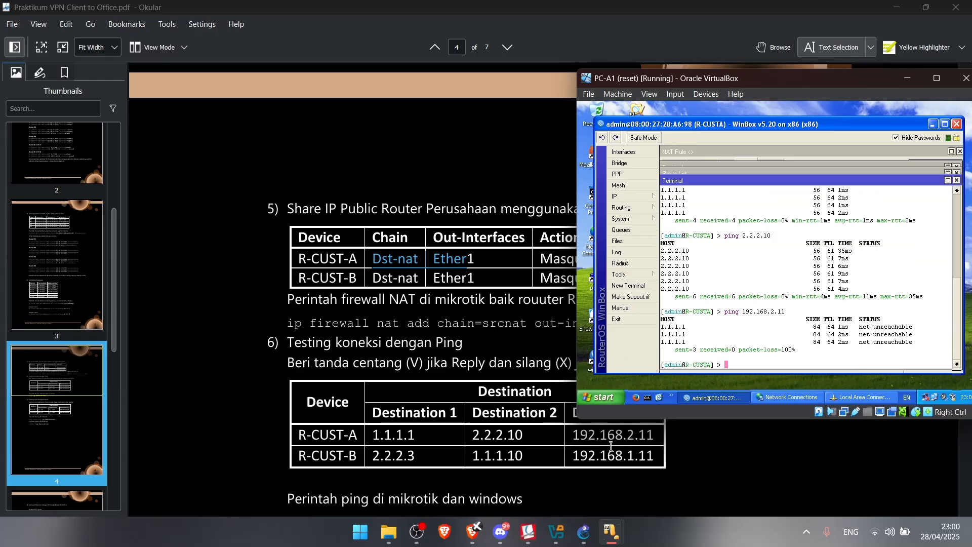
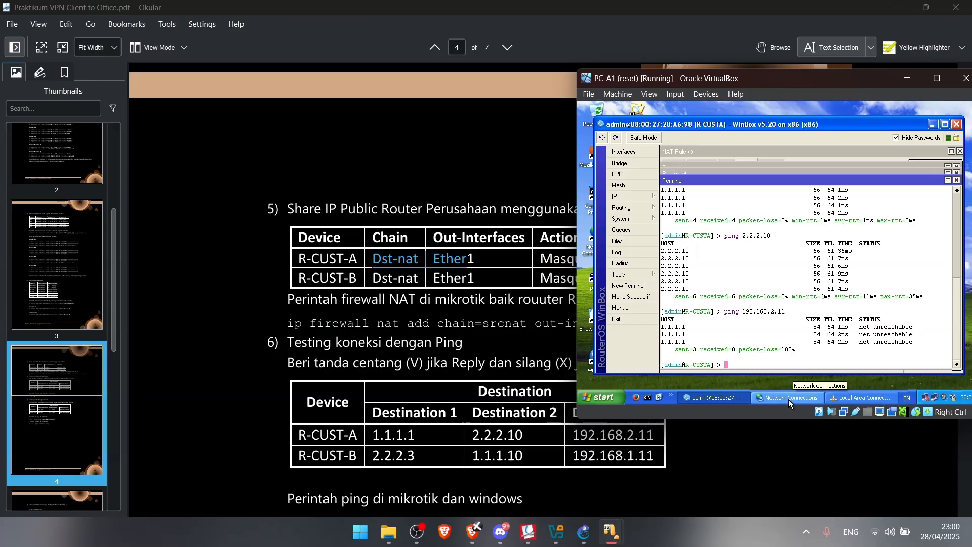
# Bring up the PC-B1 VM and open a terminal on router R-CUSTB
pyautogui.moveTo(615, 542)
pyautogui.click(861, 465)
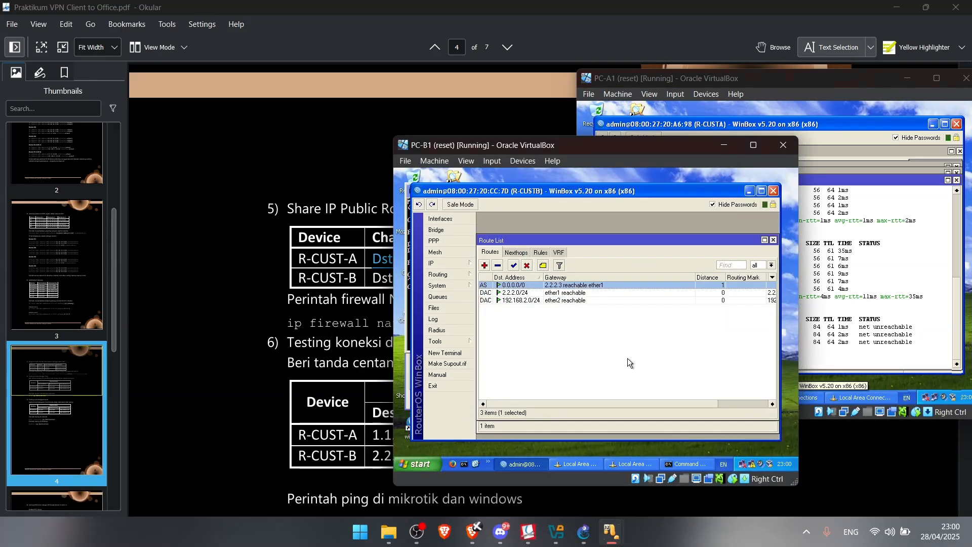
pyautogui.click(448, 351)
pyautogui.moveTo(503, 148); pyautogui.dragTo(715, 79)
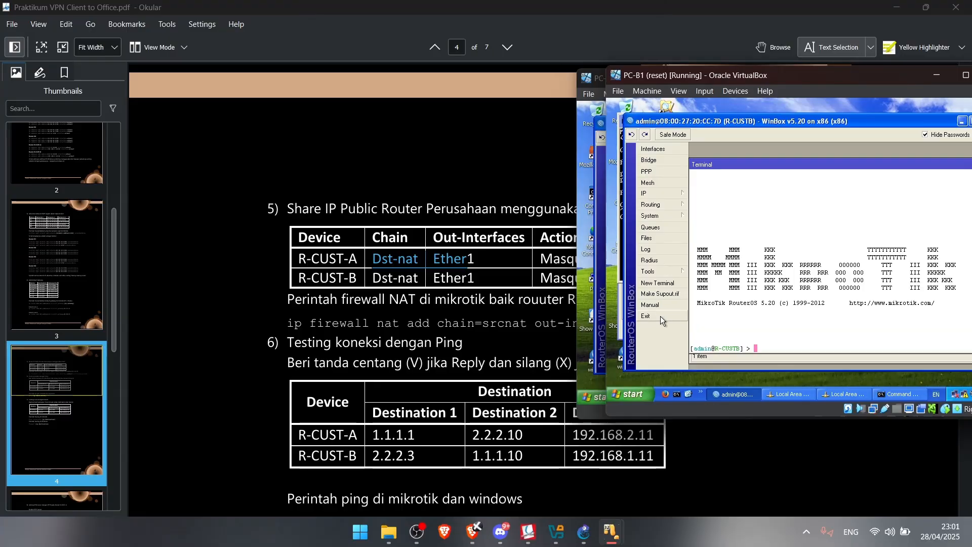
# Ping 2.2.2.3 and 1.1.1.10 from R-CUSTB
pyautogui.write('ping ')
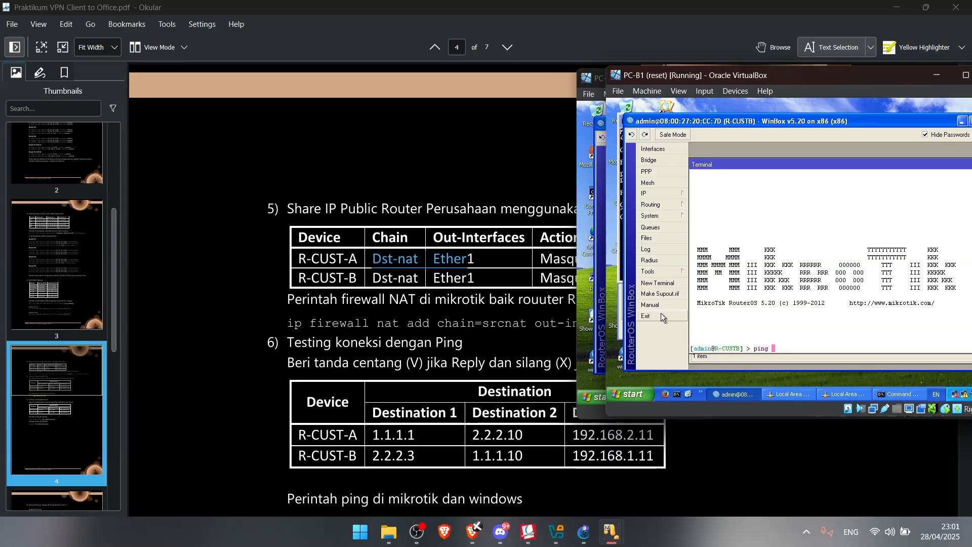
pyautogui.write('2.2.2.3')
pyautogui.press('Return')
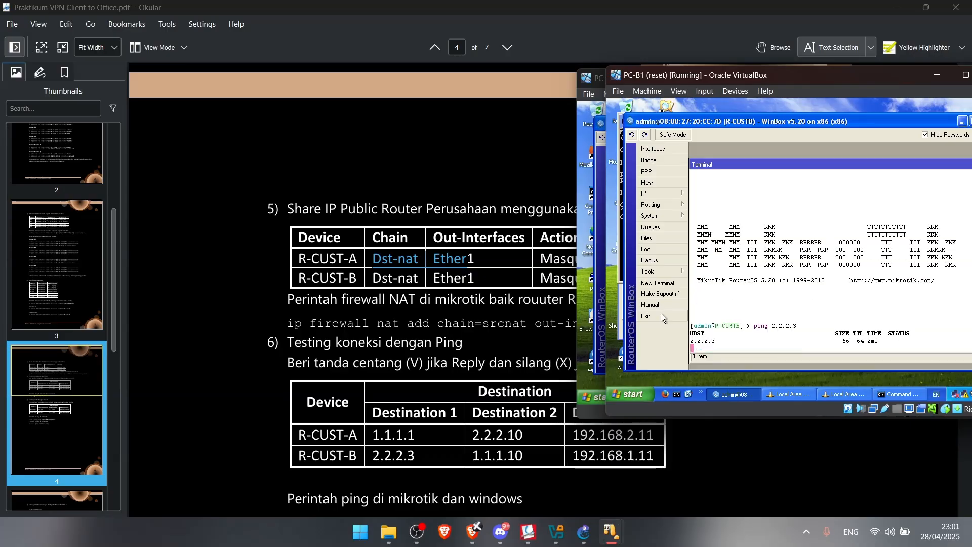
pyautogui.write('ping 1.1.1.10')
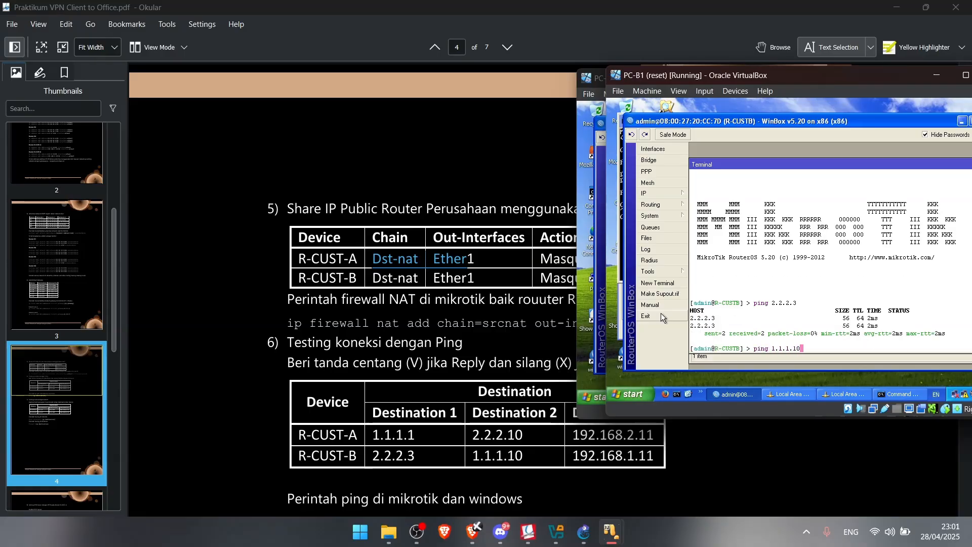
pyautogui.press('Return')
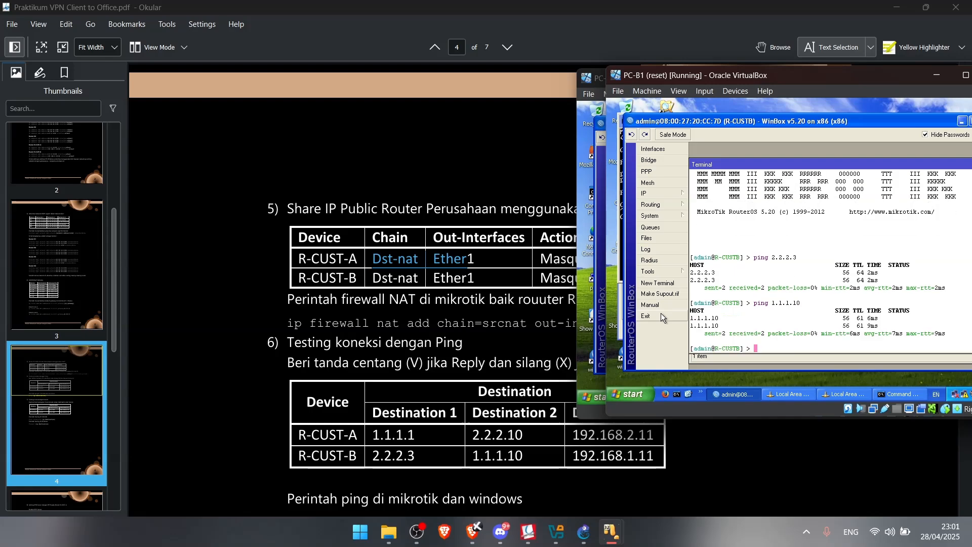
# Ping 192.168.1.11 and 192.168.2.11 from R-CUSTB, then return to the lab guide
pyautogui.write('ping 192.168.1.11')
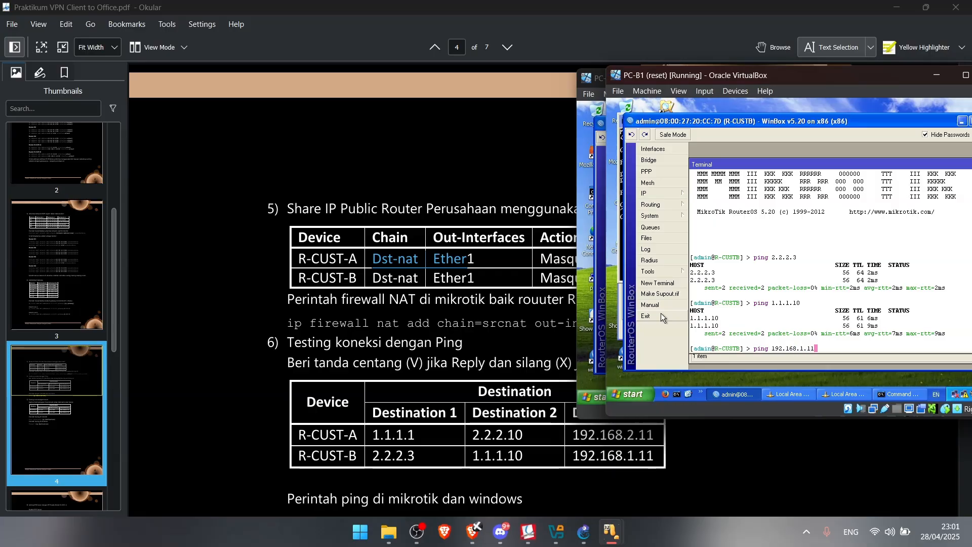
pyautogui.press('Return')
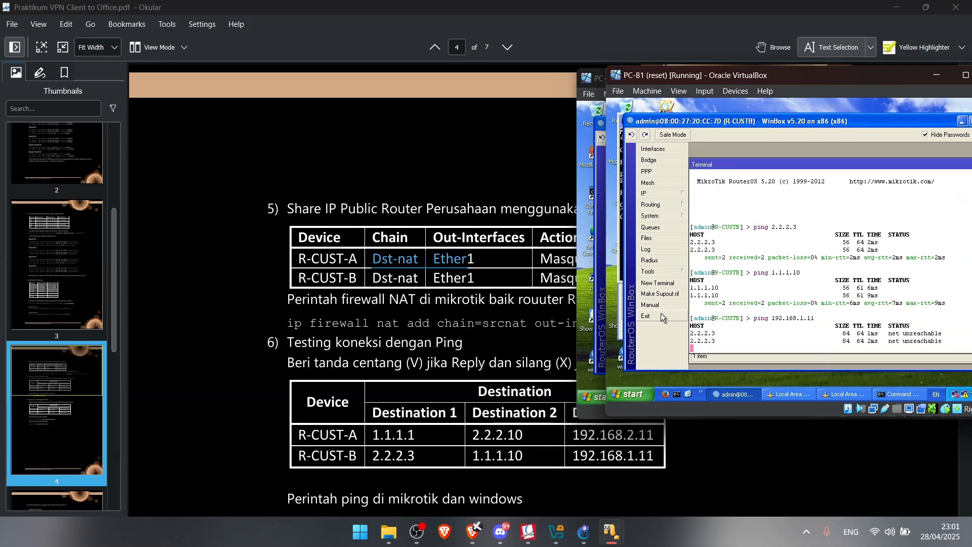
pyautogui.hotkey('ctrl', 'c')
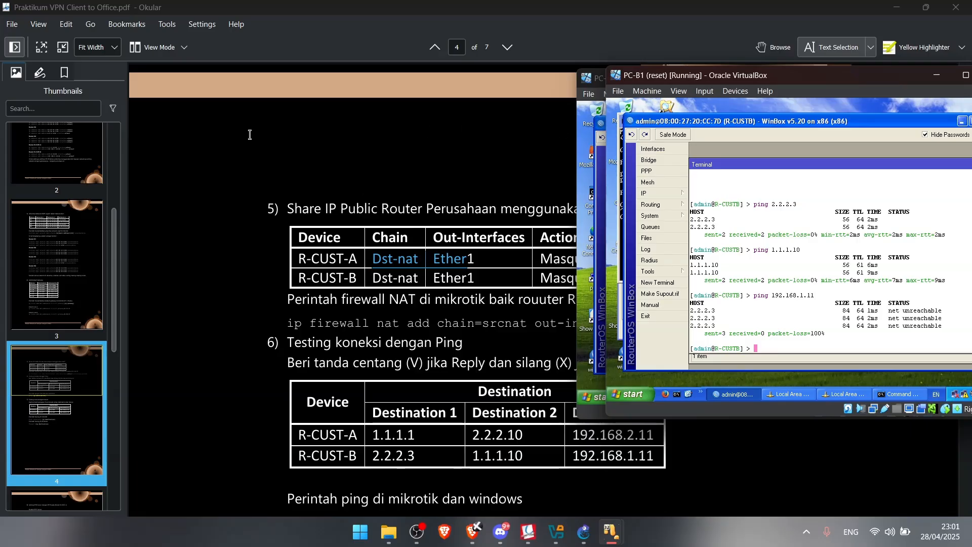
pyautogui.scroll(-3, 253, 284)
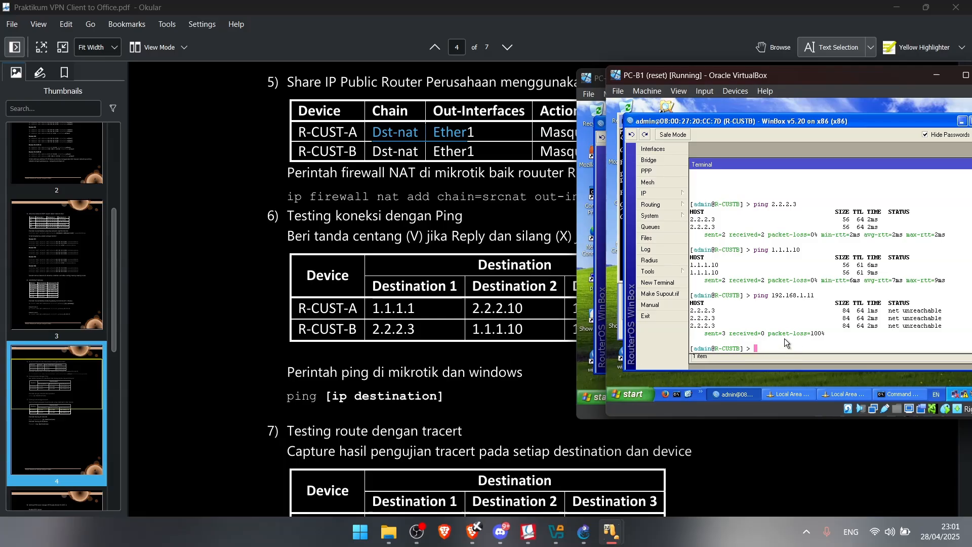
pyautogui.press('Down')
pyautogui.press('Up')
pyautogui.press('Left')
pyautogui.press('Left')
pyautogui.press('Left')
pyautogui.press('BackSpace')
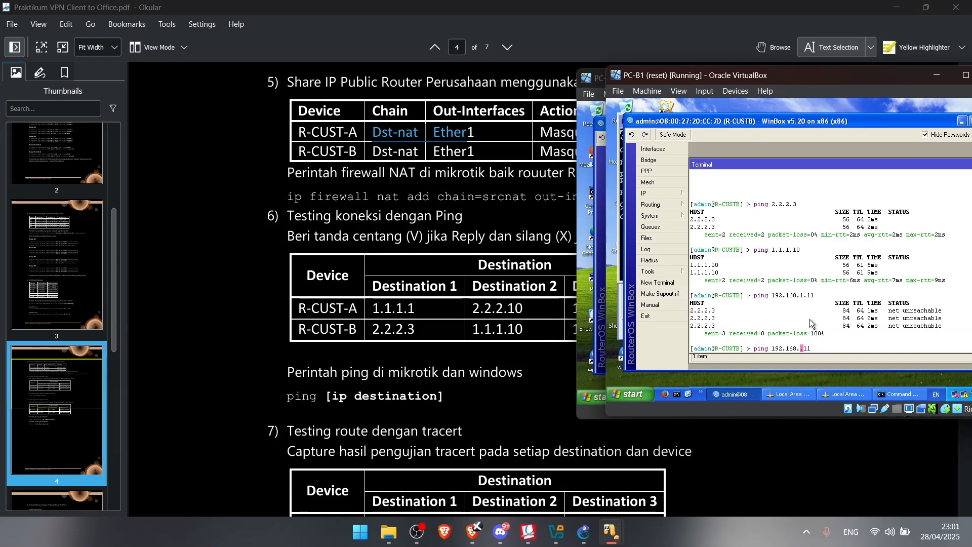
pyautogui.write('2')
pyautogui.press('Return')
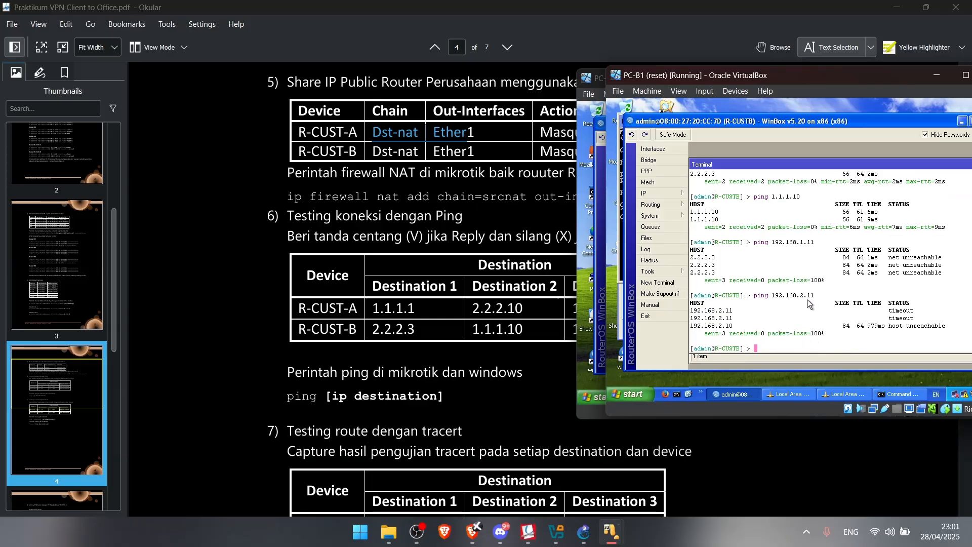
pyautogui.moveTo(760, 73); pyautogui.dragTo(709, 71)
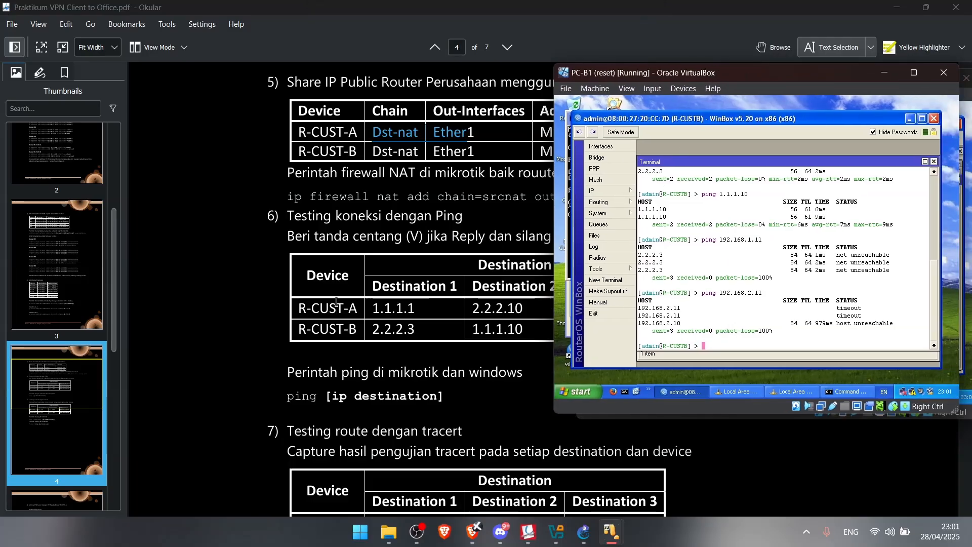
pyautogui.click(241, 238)
# Review the ping table destinations 1.1.1.1, 2.2.2.3 and 1.1.1.10, then bring PC-A1 forward
pyautogui.scroll(-2, 295, 222)
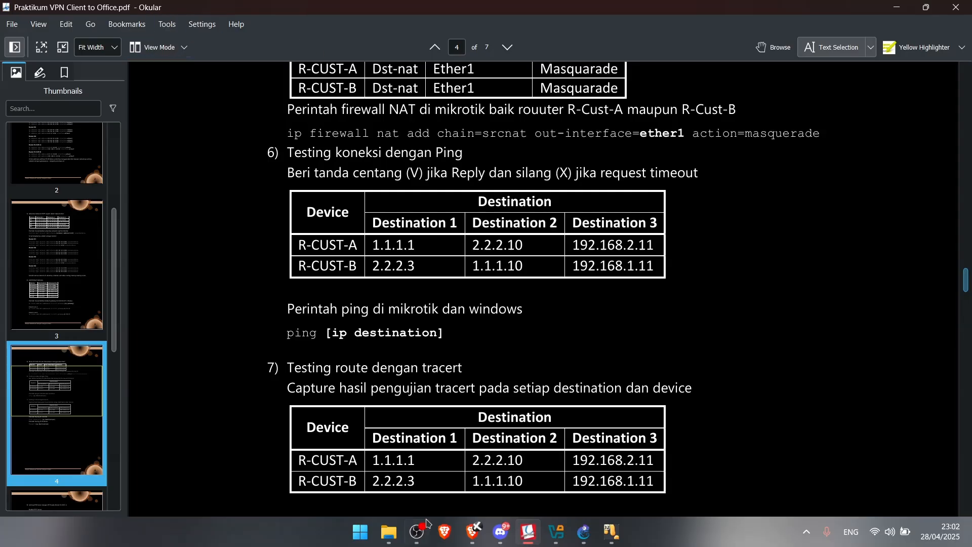
pyautogui.moveTo(372, 245); pyautogui.dragTo(659, 245)
pyautogui.moveTo(373, 265); pyautogui.dragTo(648, 267)
pyautogui.scroll(-2, 515, 286)
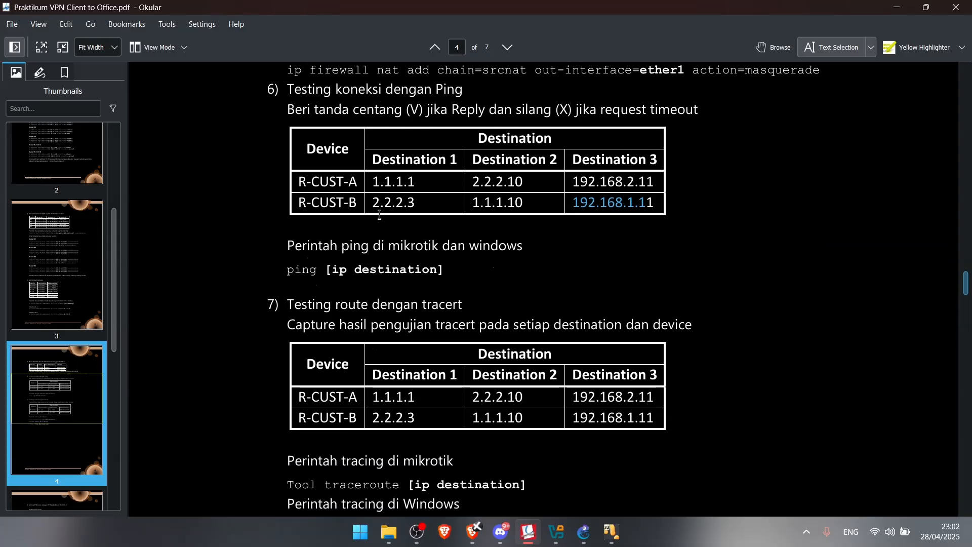
pyautogui.scroll(-4, 283, 322)
pyautogui.moveTo(296, 173); pyautogui.dragTo(551, 267)
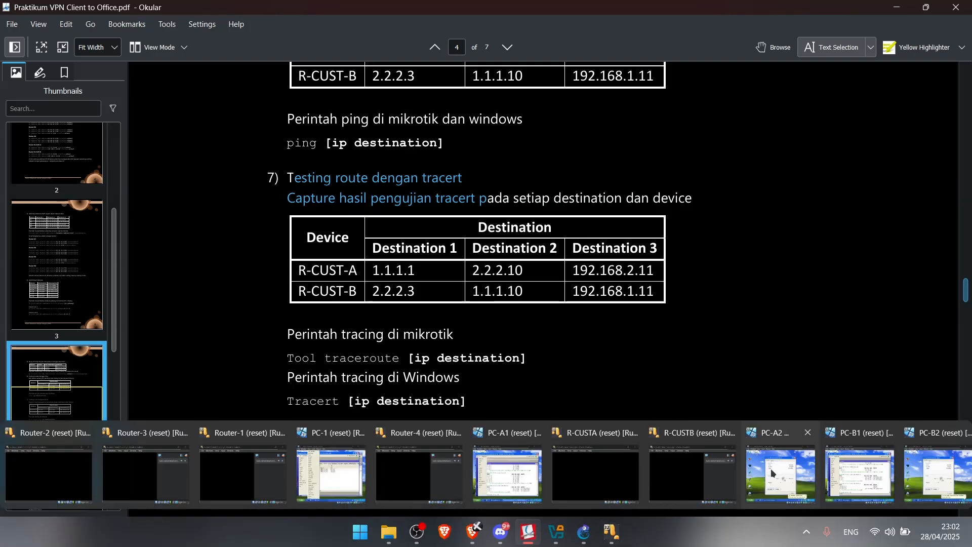
pyautogui.click(612, 532)
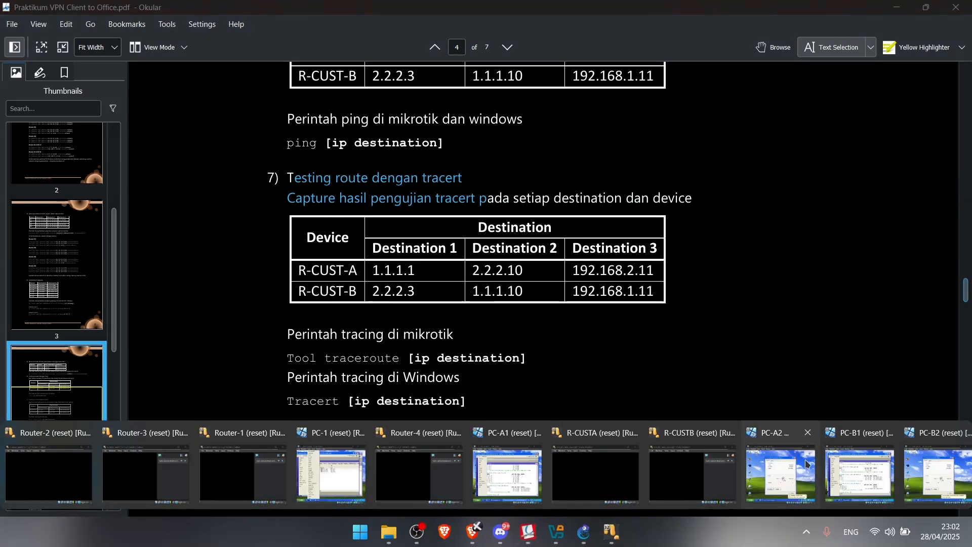
pyautogui.click(507, 471)
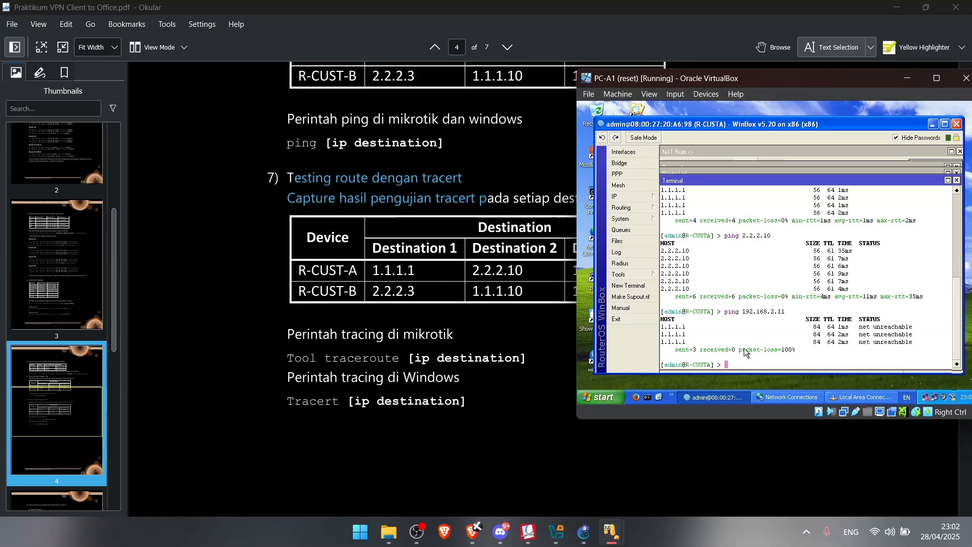
# Trace the route from R-CUSTA to 1.1.1.1 with tool traceroute
pyautogui.write('tool trace')
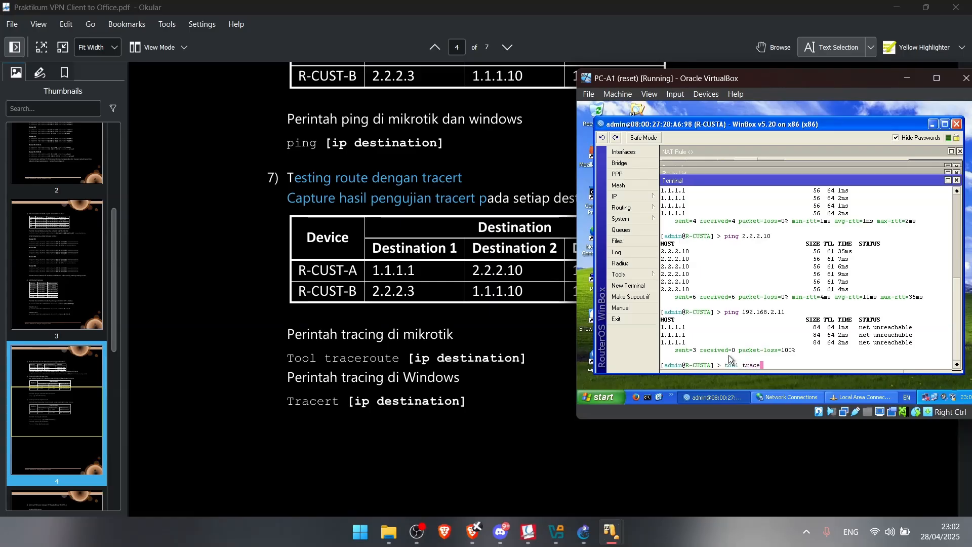
pyautogui.write('route ')
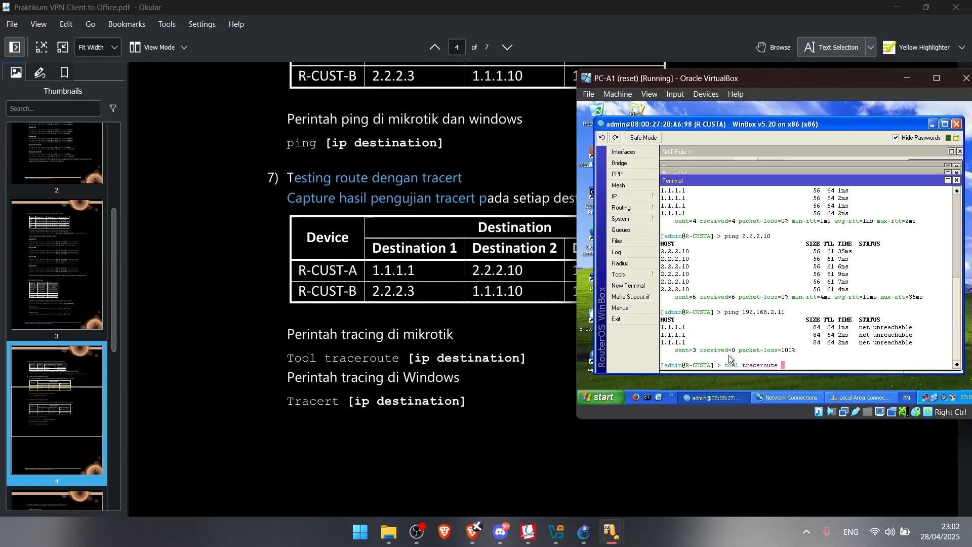
pyautogui.write('1.1.1.1')
pyautogui.press('Return')
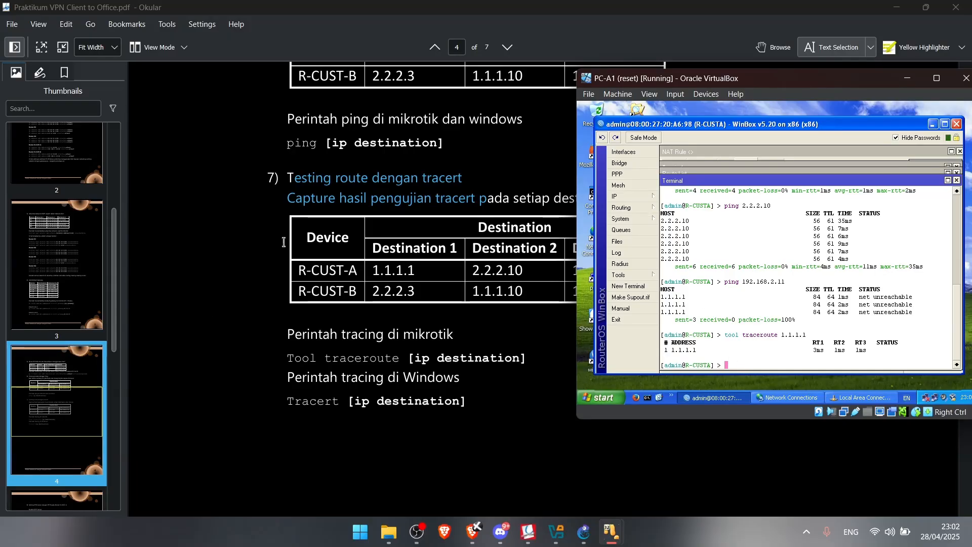
pyautogui.scroll(15, 440, 181)
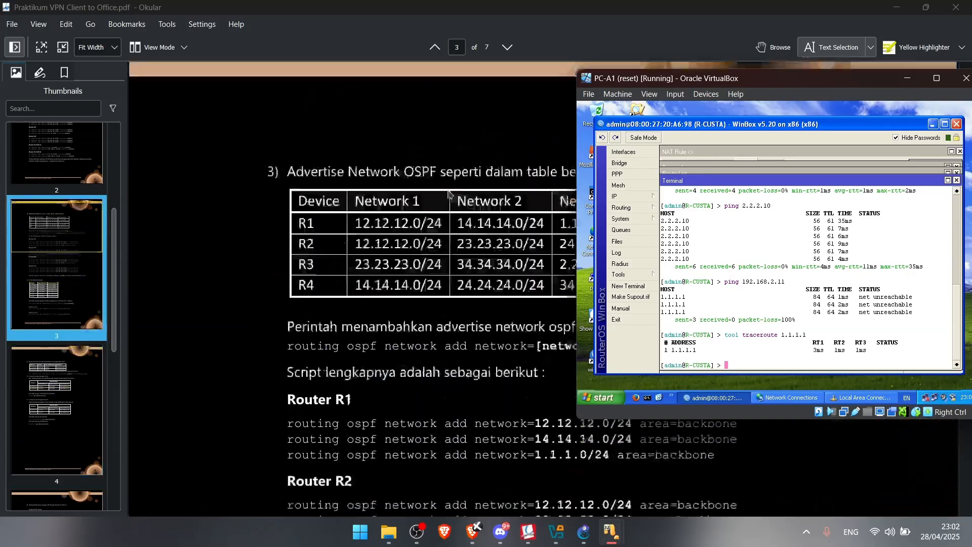
pyautogui.scroll(12, 438, 214)
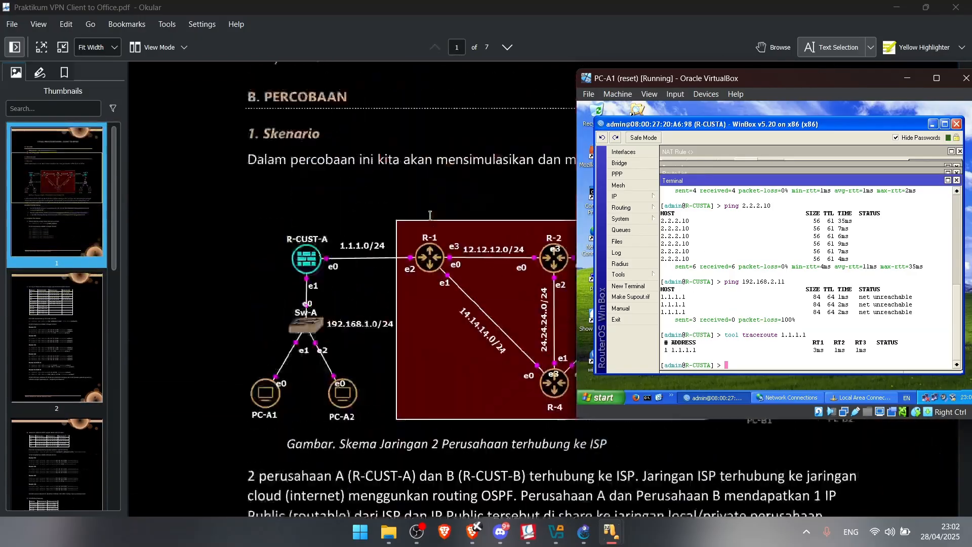
pyautogui.scroll(-20, 439, 306)
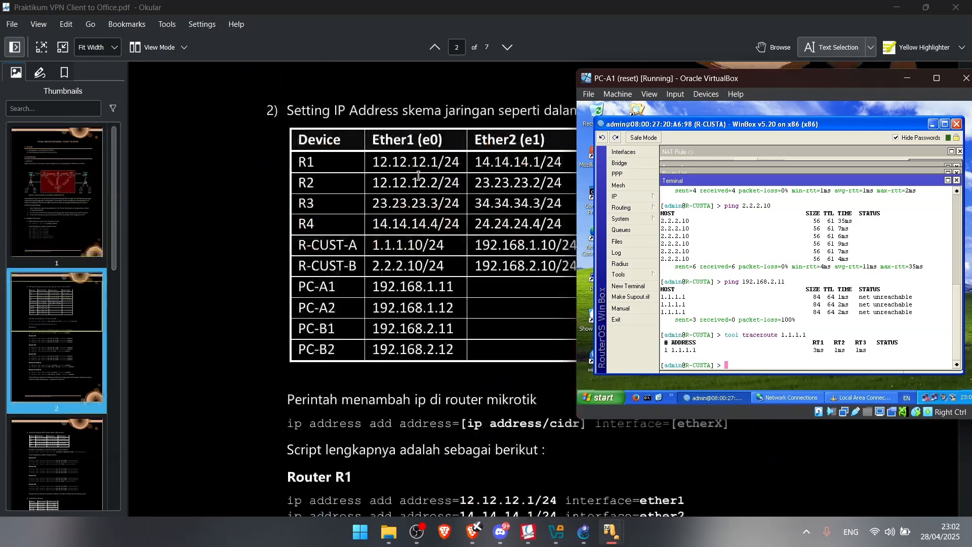
pyautogui.scroll(-15, 363, 204)
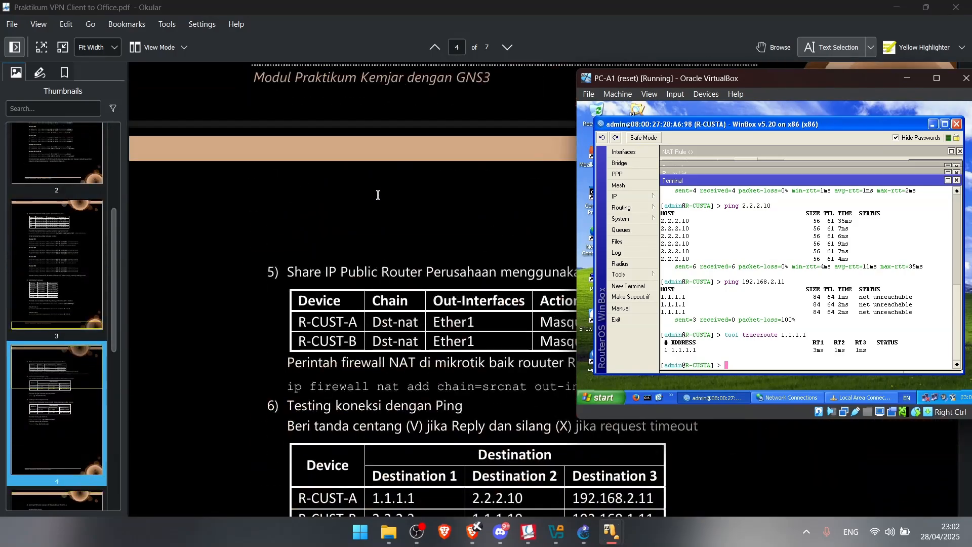
pyautogui.scroll(4, 382, 193)
pyautogui.scroll(-15, 383, 193)
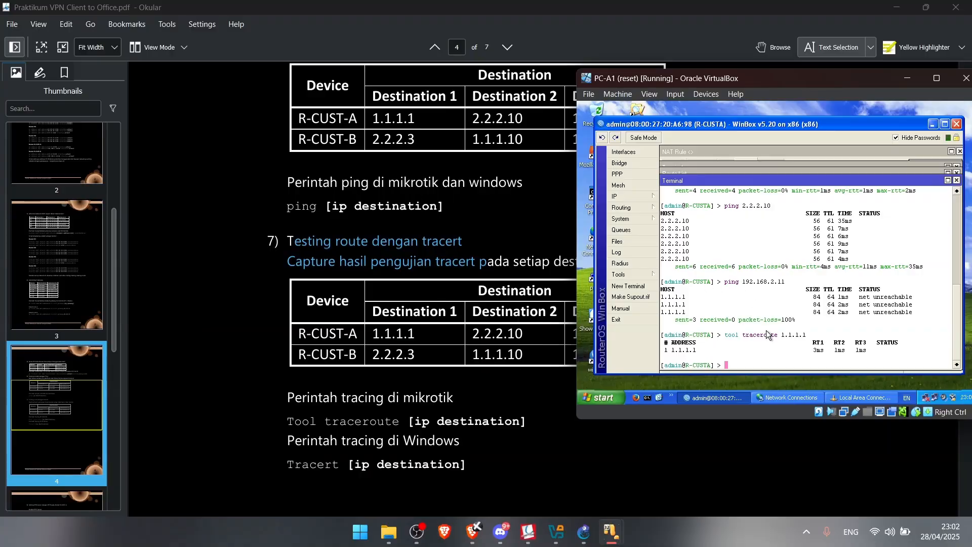
# Trace the route from R-CUSTA to 2.2.2.10
pyautogui.press('Up')
pyautogui.press('BackSpace')
pyautogui.press('BackSpace')
pyautogui.press('BackSpace')
pyautogui.press('BackSpace')
pyautogui.write('2.2.2.10')
pyautogui.press('Return')
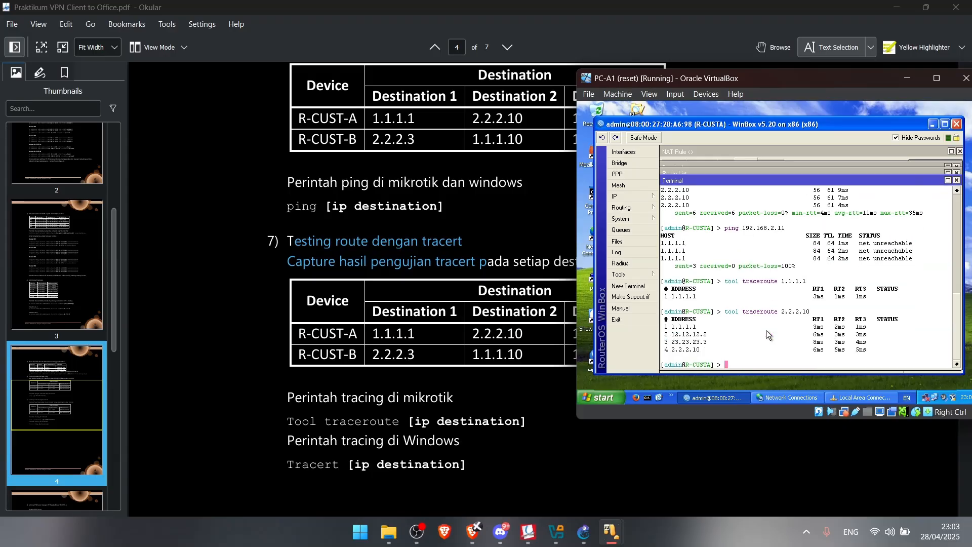
# Check the page 1 network diagram, then show the page 4 tracert table
pyautogui.scroll(5, 76, 187)
pyautogui.click(74, 179)
pyautogui.moveTo(557, 532)
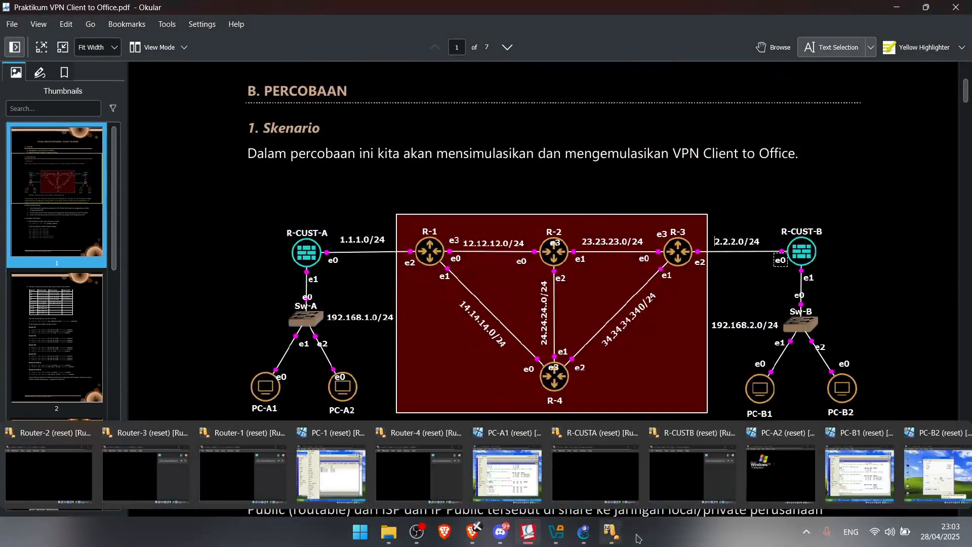
pyautogui.click(501, 473)
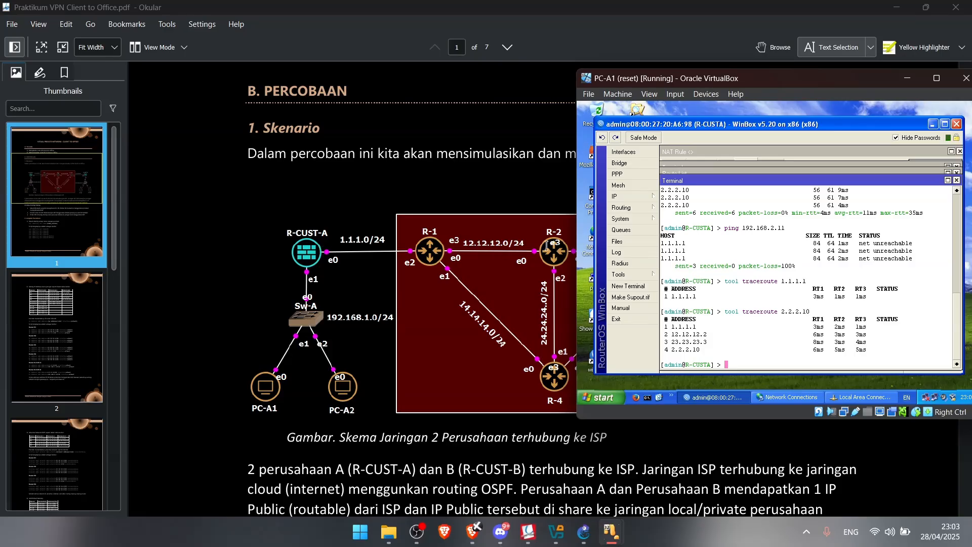
pyautogui.moveTo(714, 81); pyautogui.dragTo(285, 168)
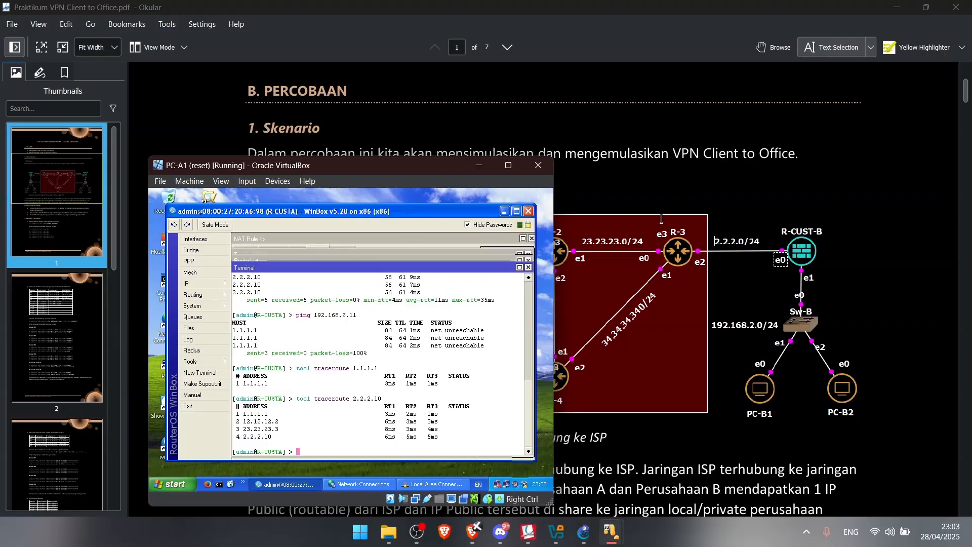
pyautogui.scroll(-5, 64, 359)
pyautogui.click(71, 320)
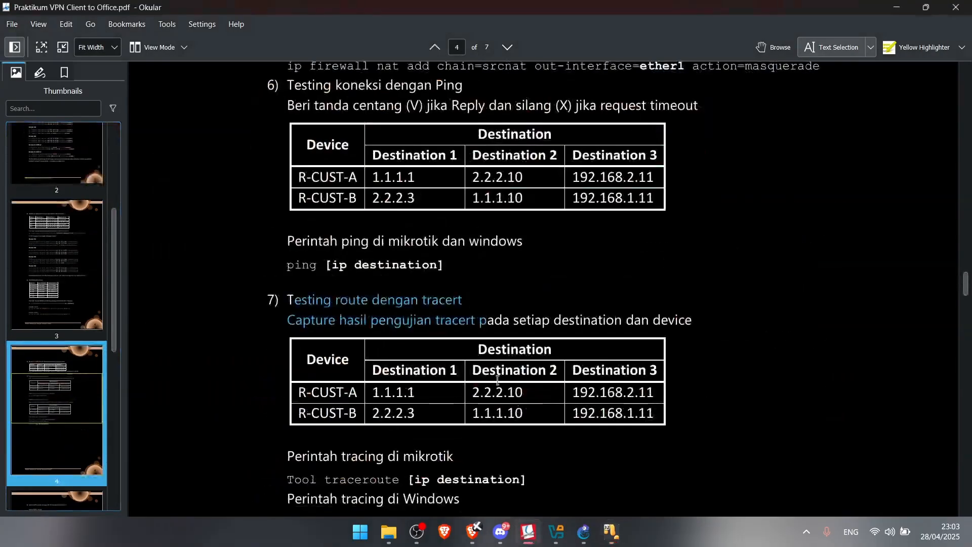
# Traceroute from R-CUSTA to 192.168.2.11, which stops at 1.1.1.1 with network unreachable
pyautogui.moveTo(613, 529)
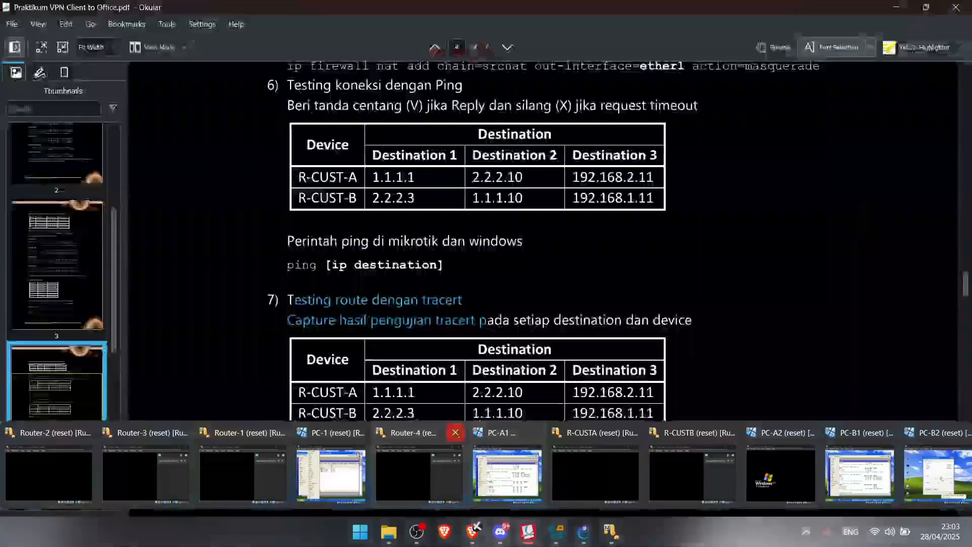
pyautogui.click(518, 452)
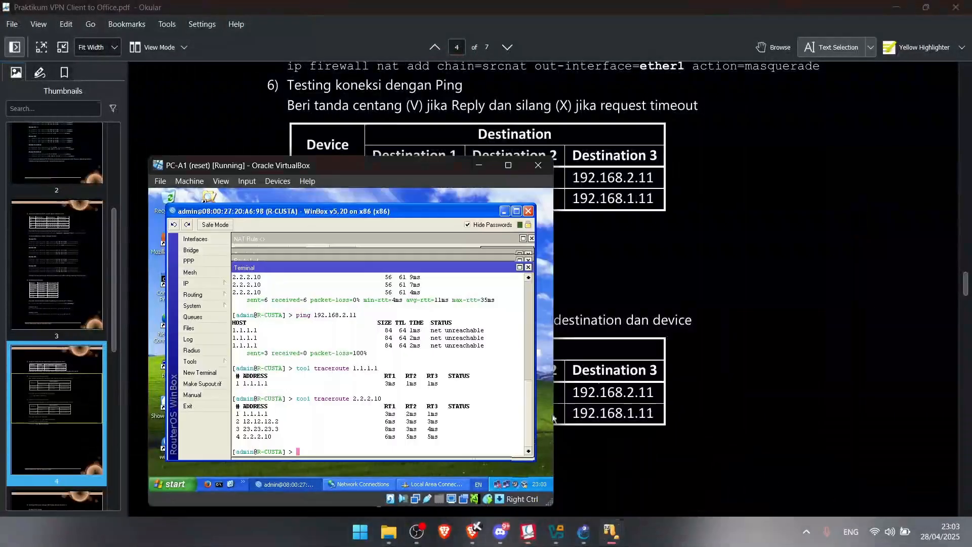
pyautogui.press('Up')
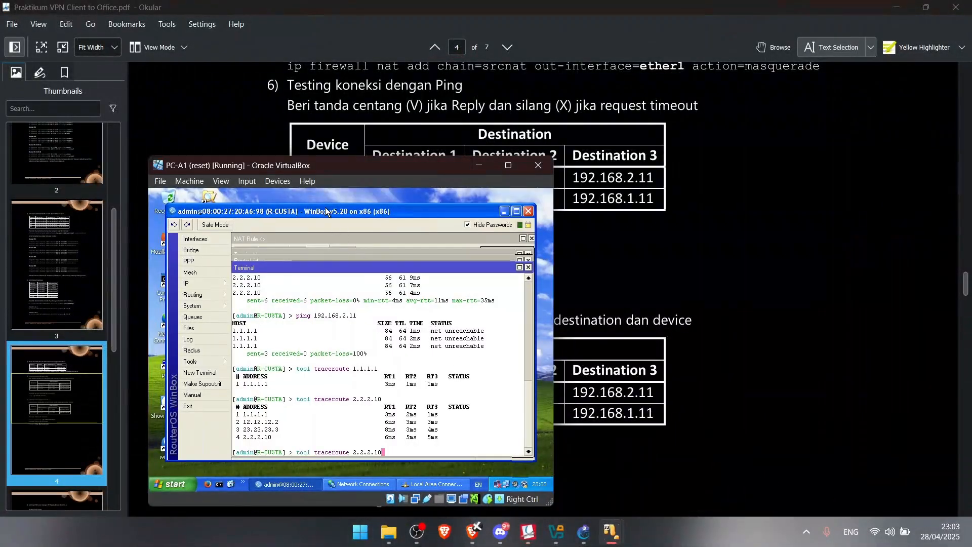
pyautogui.moveTo(343, 171); pyautogui.dragTo(692, 86)
pyautogui.press('BackSpace')
pyautogui.press('BackSpace')
pyautogui.press('BackSpace')
pyautogui.press('BackSpace')
pyautogui.press('BackSpace')
pyautogui.press('BackSpace')
pyautogui.press('BackSpace')
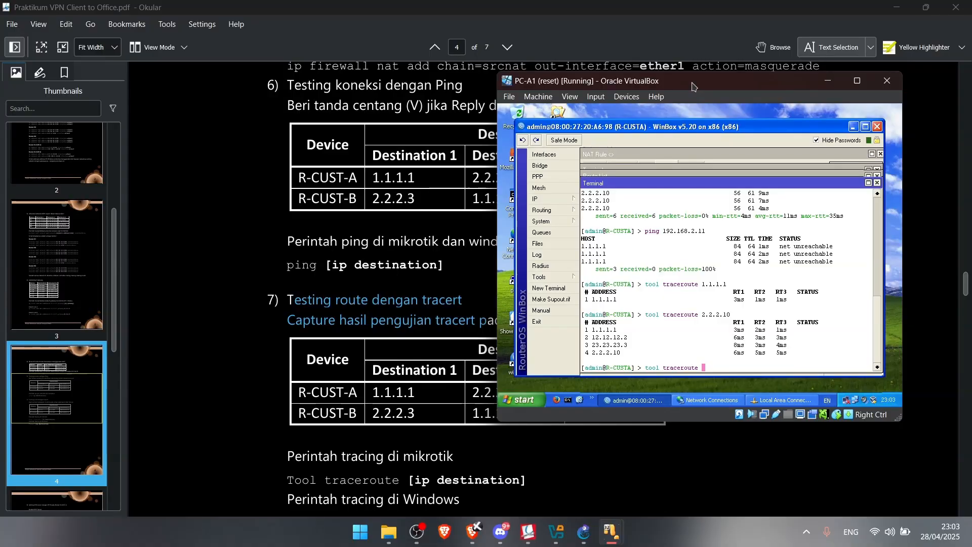
pyautogui.write('192.168')
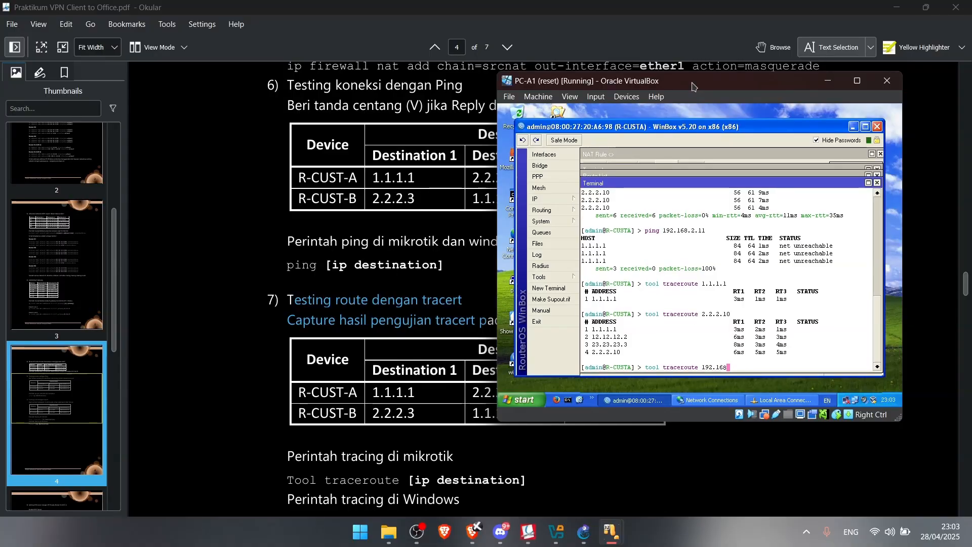
pyautogui.write('.2.11')
pyautogui.press('Return')
pyautogui.moveTo(769, 126); pyautogui.dragTo(722, 113)
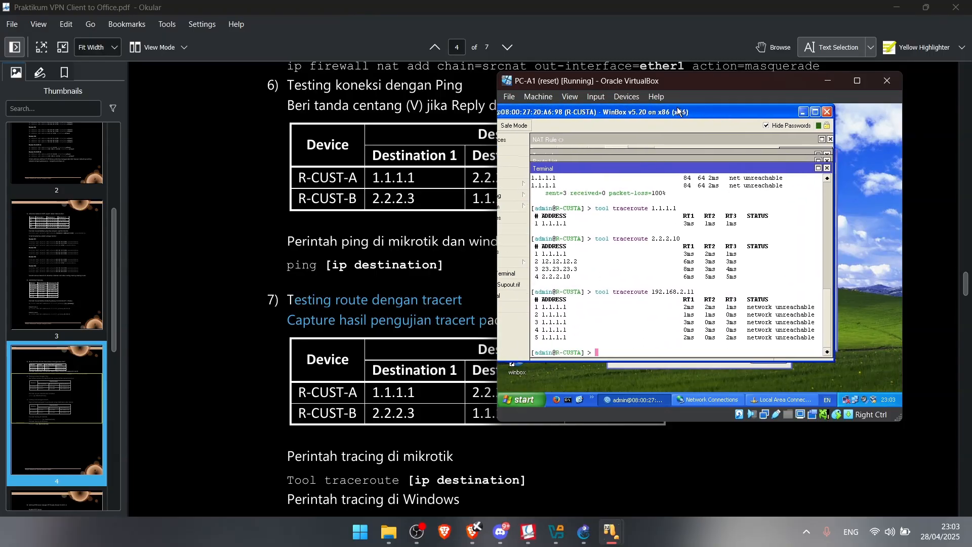
pyautogui.moveTo(682, 88); pyautogui.dragTo(833, 89)
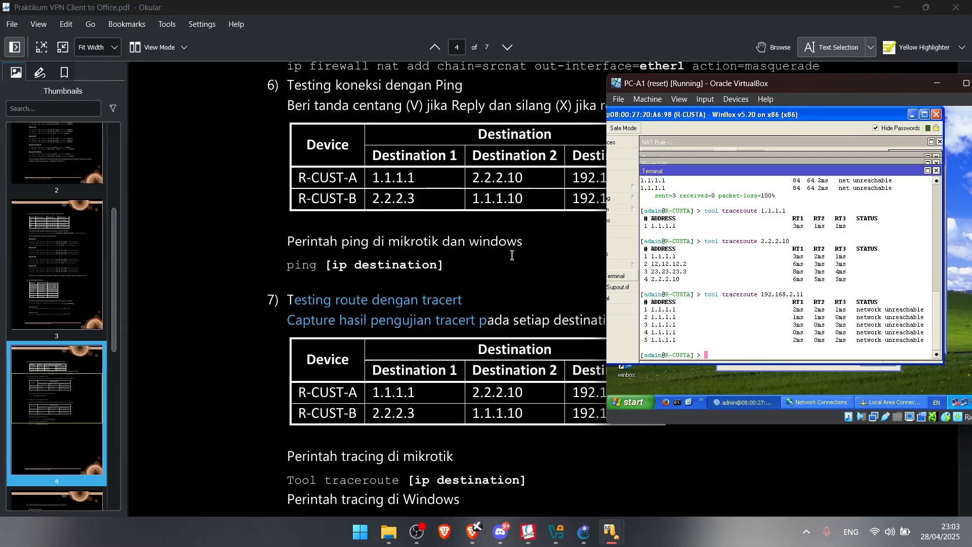
pyautogui.scroll(-2, 512, 256)
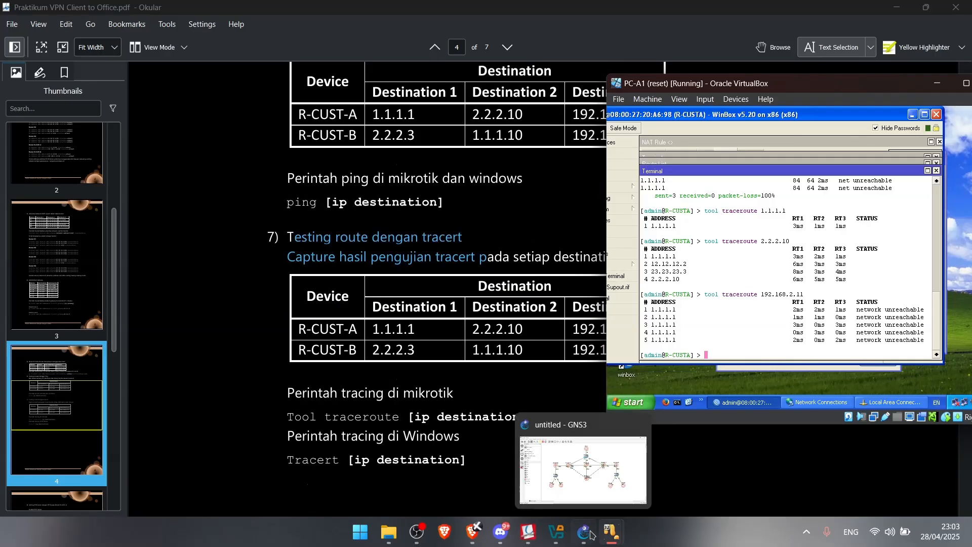
# On PC-B1, trace the route from R-CUSTB to 2.2.2.3, reached in one hop
pyautogui.moveTo(611, 532)
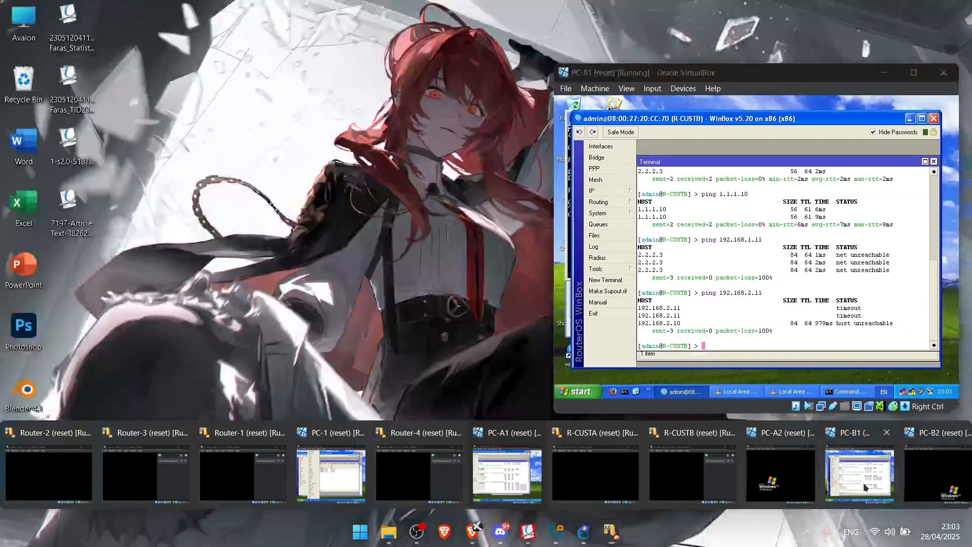
pyautogui.click(855, 487)
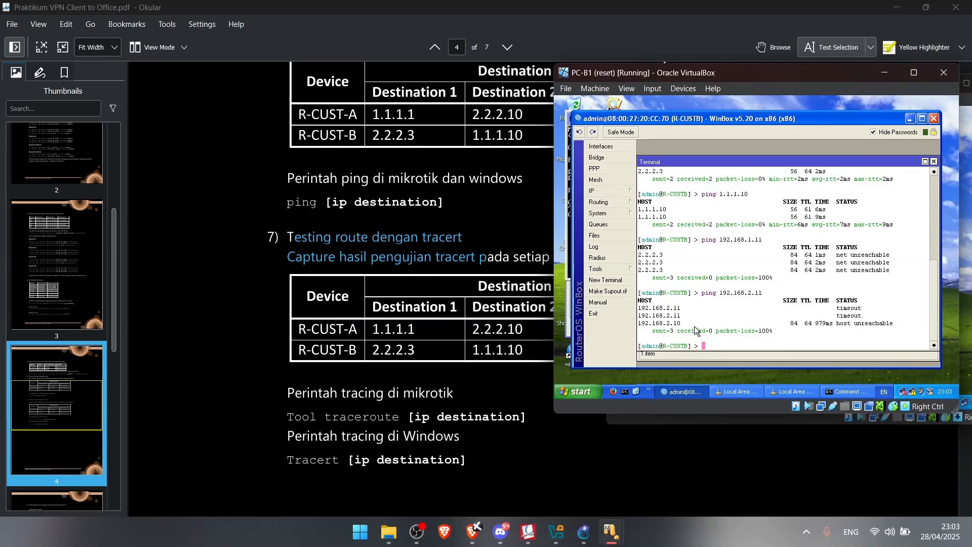
pyautogui.write('tool traceroute 2.2.2.3')
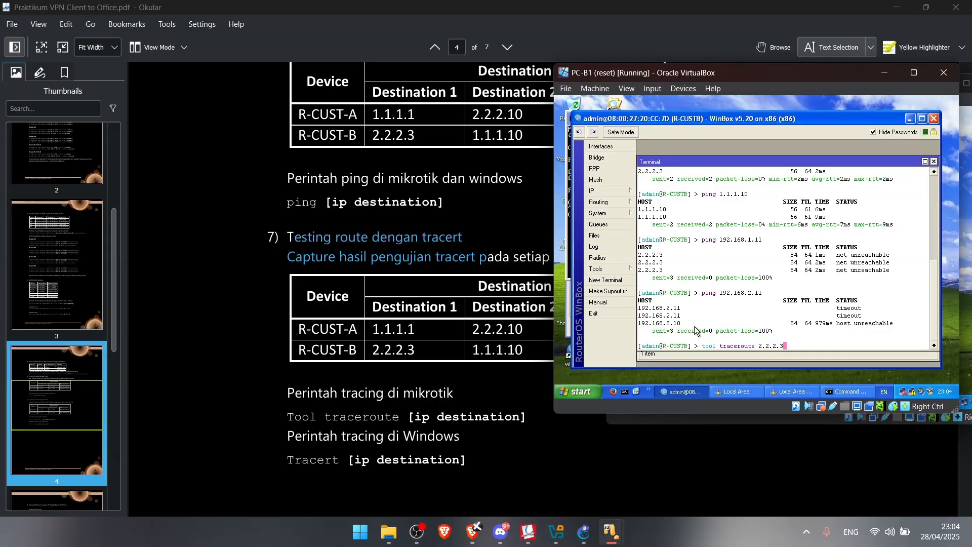
pyautogui.press('Return')
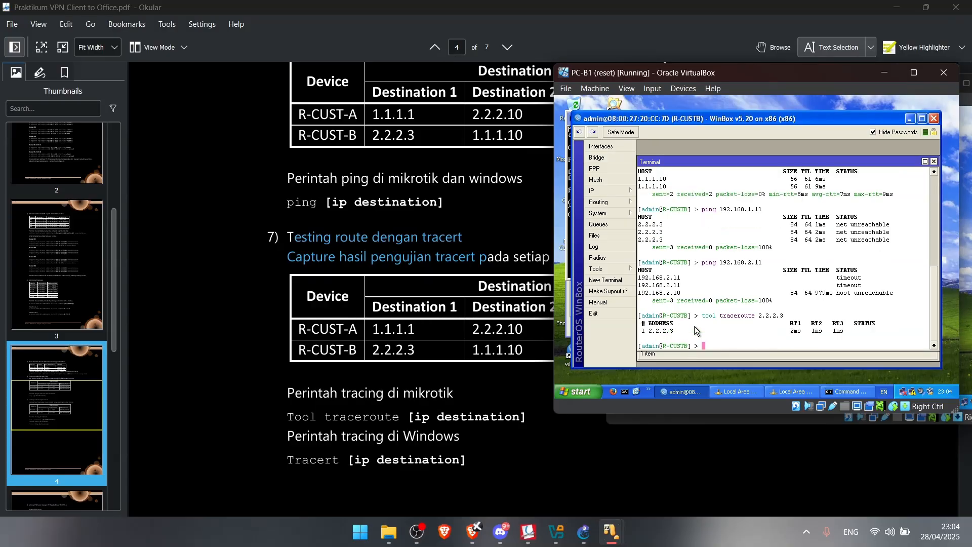
pyautogui.press('Return')
# Trace the route from R-CUSTB to 1.1.1.10, via 23.23.23.2 and 12.12.12.1
pyautogui.press('Up')
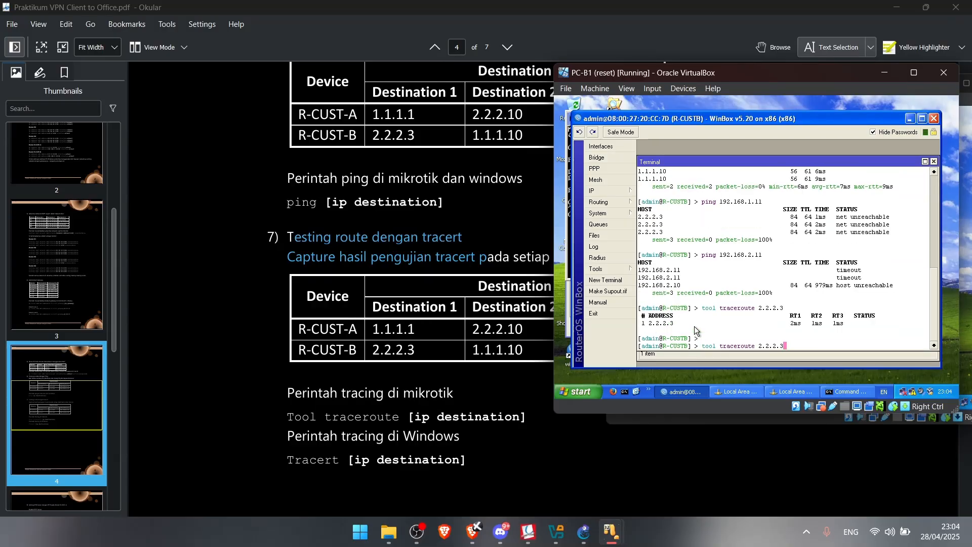
pyautogui.press('BackSpace')
pyautogui.press('BackSpace')
pyautogui.press('BackSpace')
pyautogui.press('BackSpace')
pyautogui.press('BackSpace')
pyautogui.press('BackSpace')
pyautogui.press('BackSpace')
pyautogui.write('1.1.1.10')
pyautogui.press('Return')
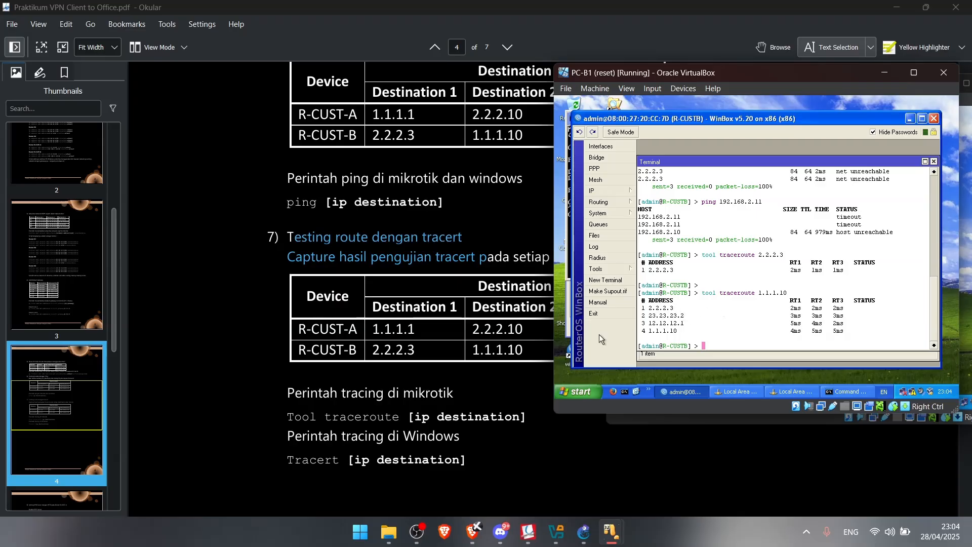
# Show the page 1 network diagram and shift PC-B1's window left to uncover it
pyautogui.scroll(4, 67, 187)
pyautogui.click(73, 170)
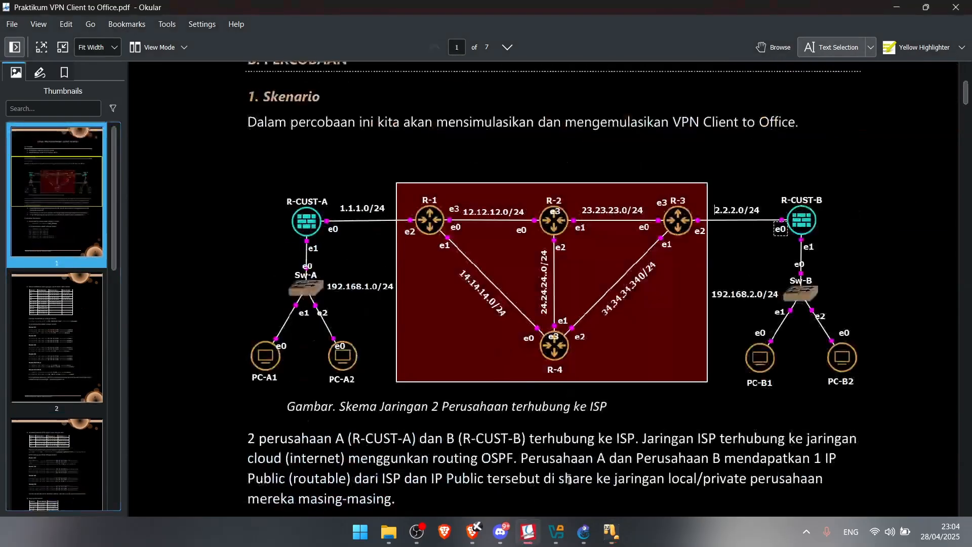
pyautogui.moveTo(610, 534)
pyautogui.click(870, 476)
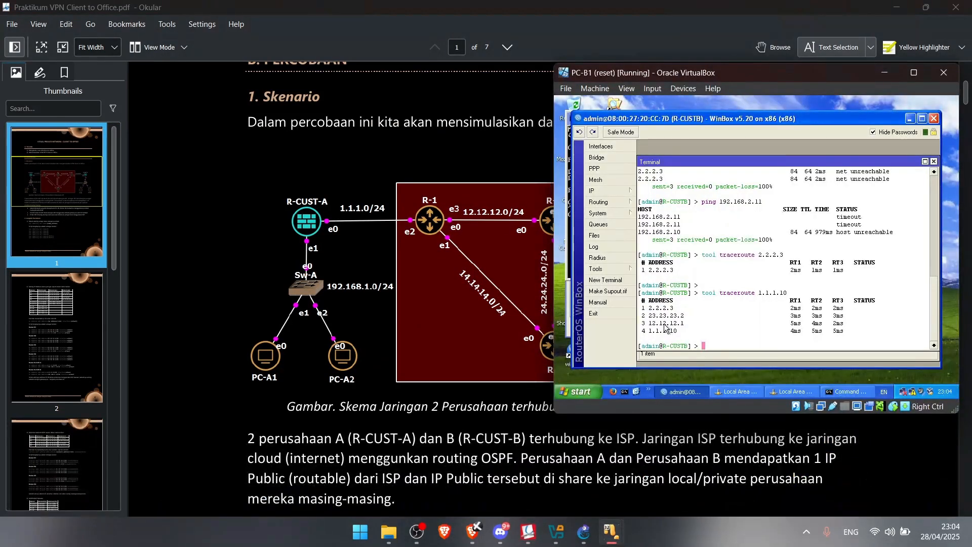
pyautogui.moveTo(685, 74); pyautogui.dragTo(258, 76)
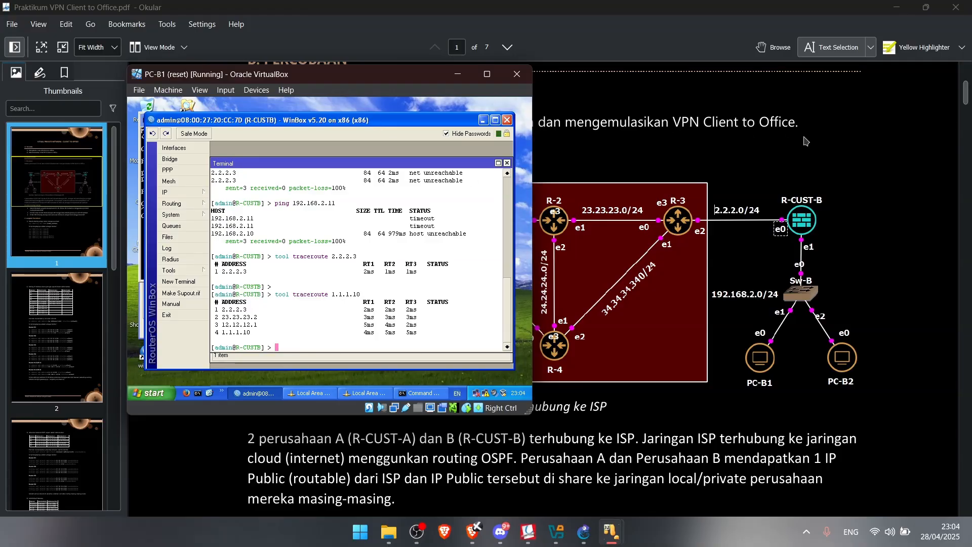
# Go to the page 4 tracert table, highlight R-CUST-A's destination 1.1.1.1, then switch to PC-1
pyautogui.moveTo(327, 74); pyautogui.dragTo(748, 94)
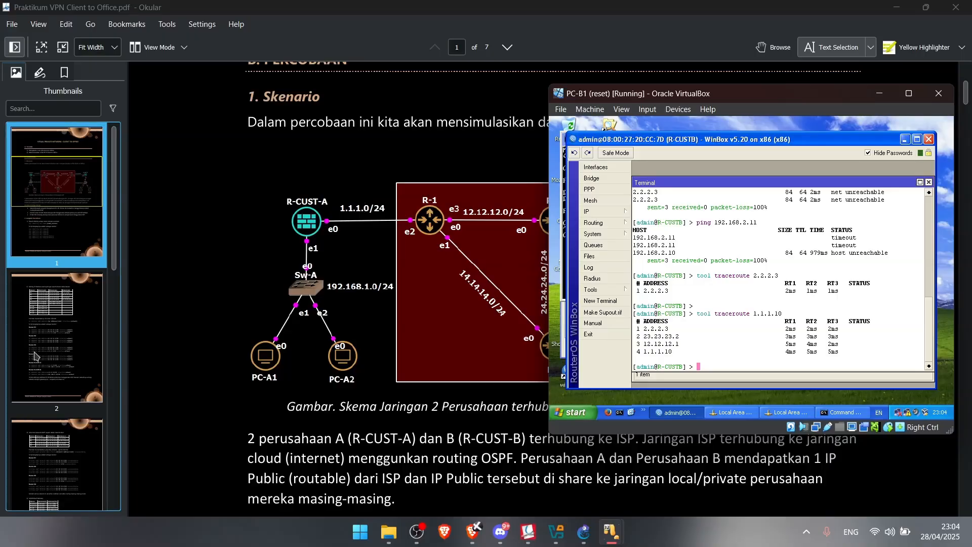
pyautogui.scroll(-4, 35, 350)
pyautogui.scroll(-2, 36, 350)
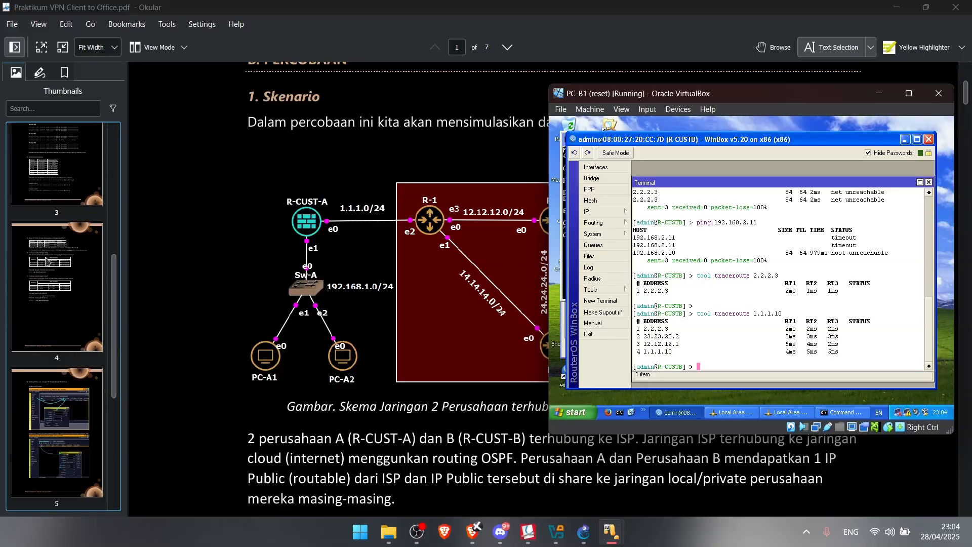
pyautogui.click(50, 260)
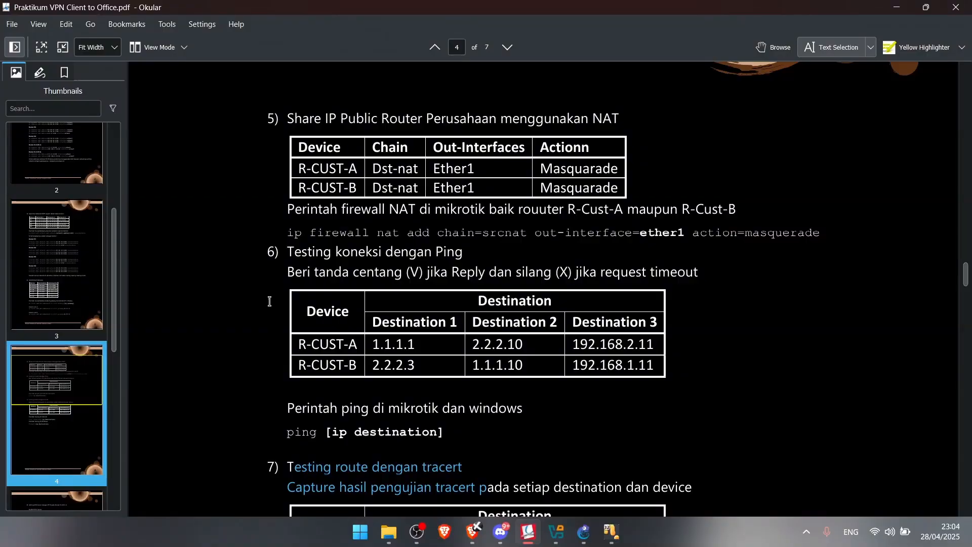
pyautogui.scroll(-3, 388, 275)
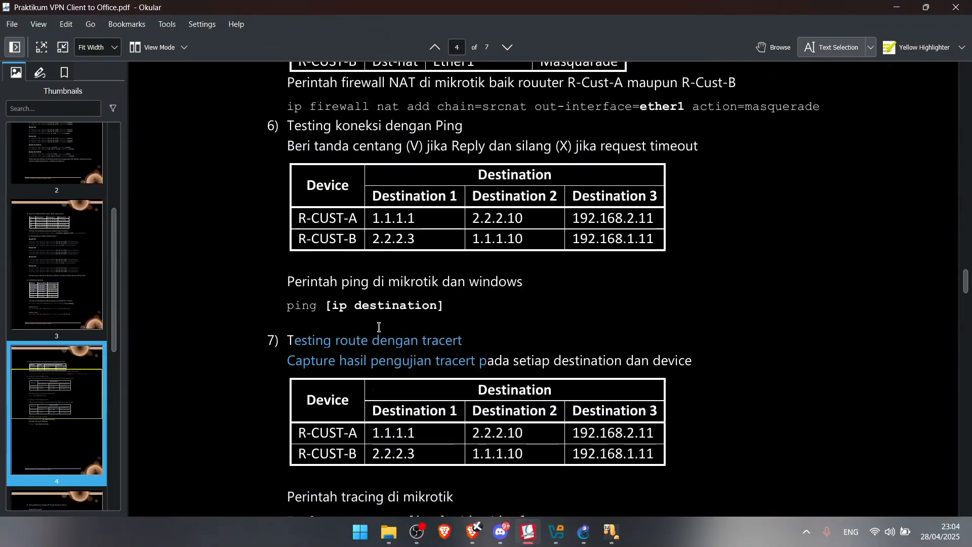
pyautogui.scroll(-3, 547, 354)
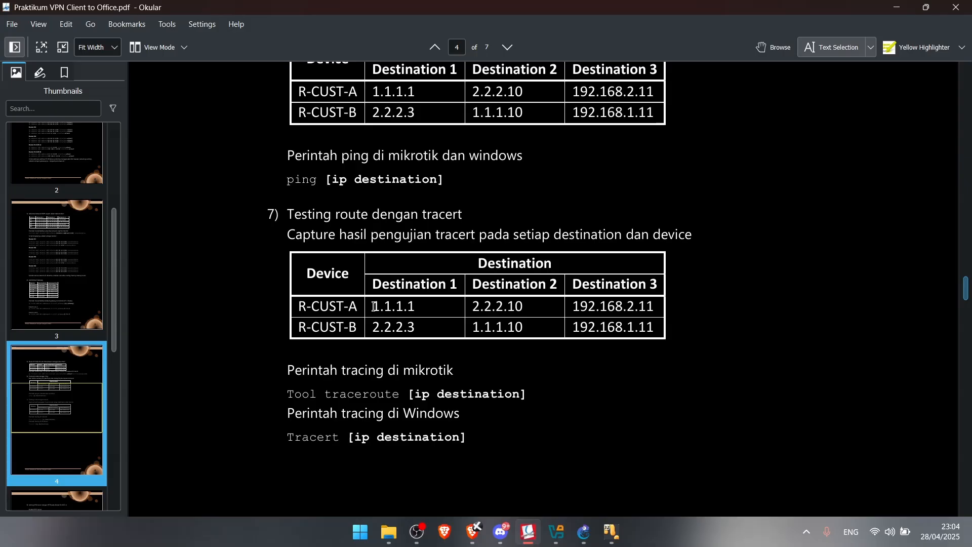
pyautogui.moveTo(374, 307); pyautogui.dragTo(584, 350)
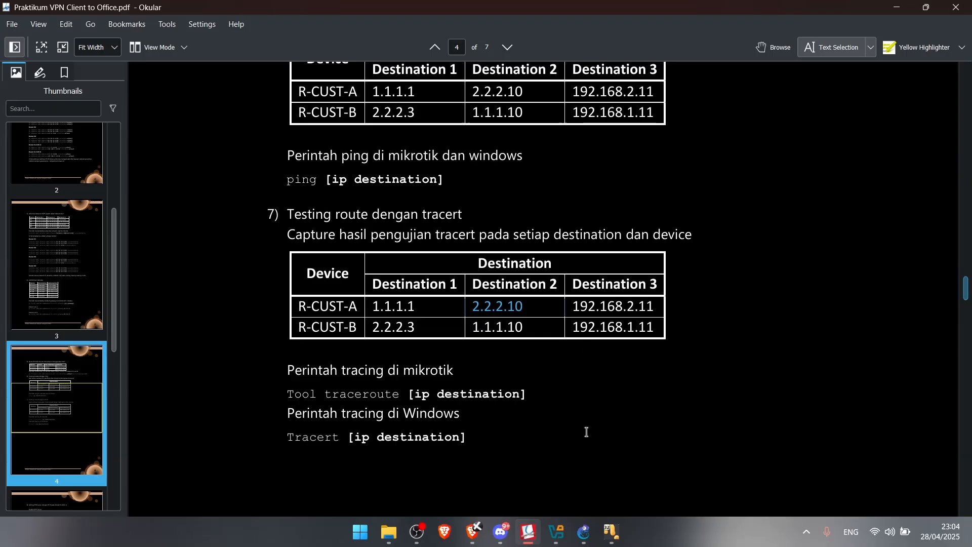
pyautogui.moveTo(612, 532)
pyautogui.click(340, 458)
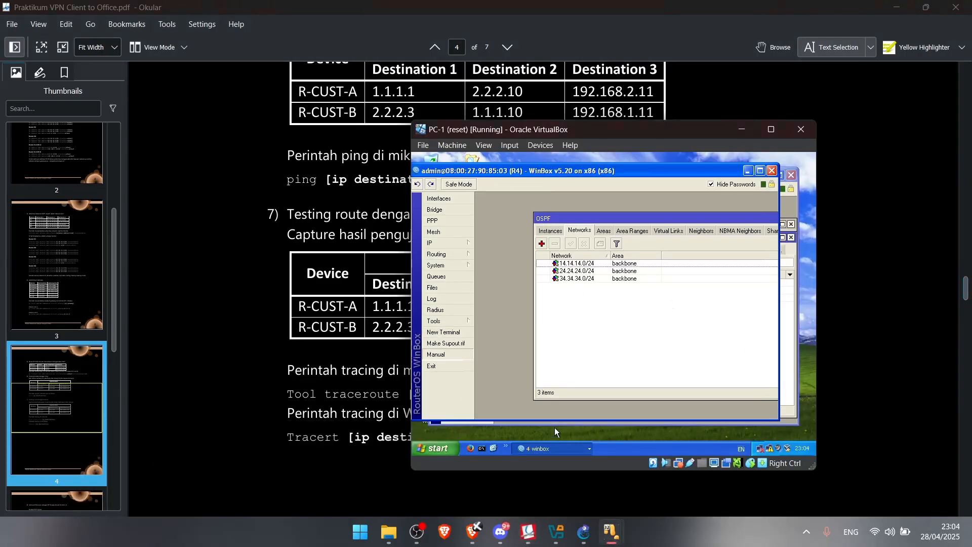
# Look over R4's WinBox windows on PC-1, then switch to the PC-A1 machine
pyautogui.click(554, 449)
pyautogui.moveTo(612, 531)
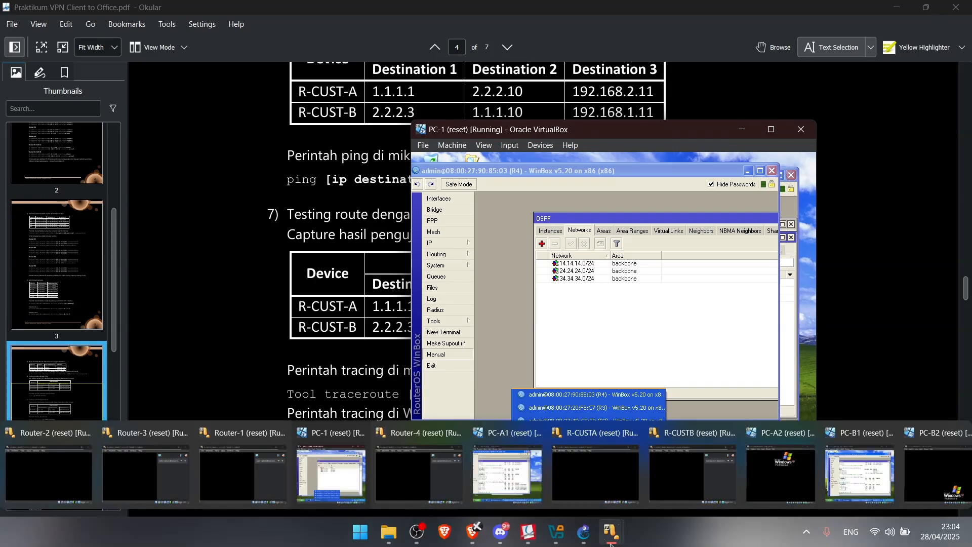
pyautogui.click(515, 456)
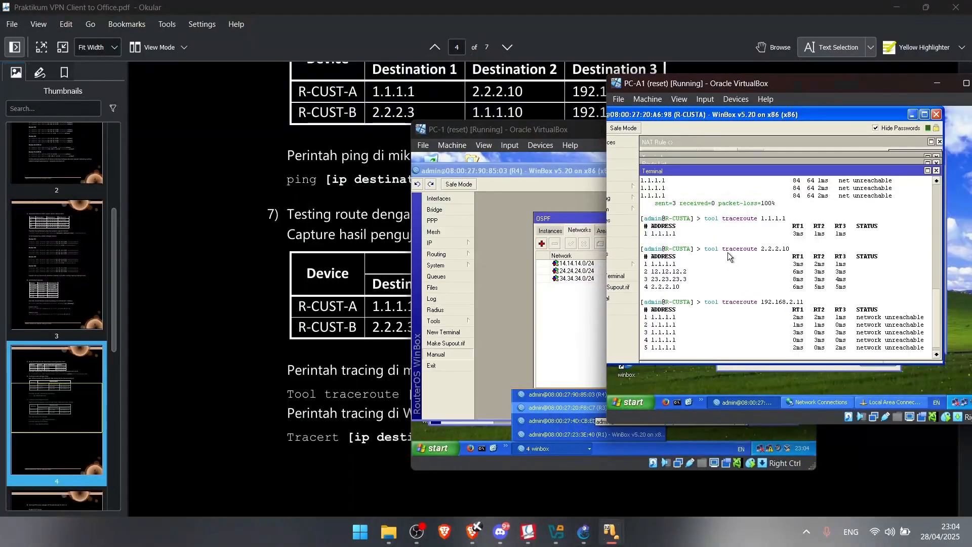
pyautogui.click(436, 254)
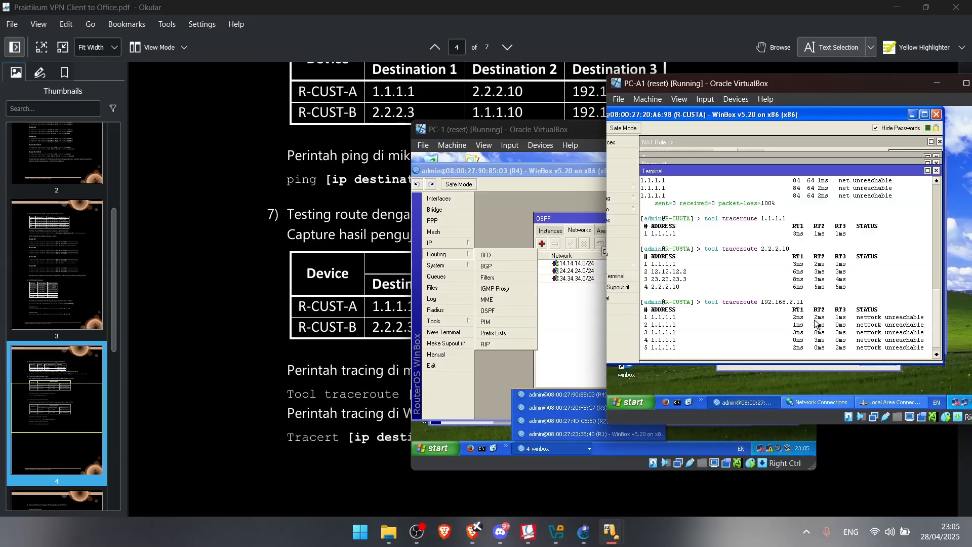
# Check PC-B1 and the lab worksheet, then return to PC-A1's R-CUSTA traceroute results
pyautogui.moveTo(611, 532)
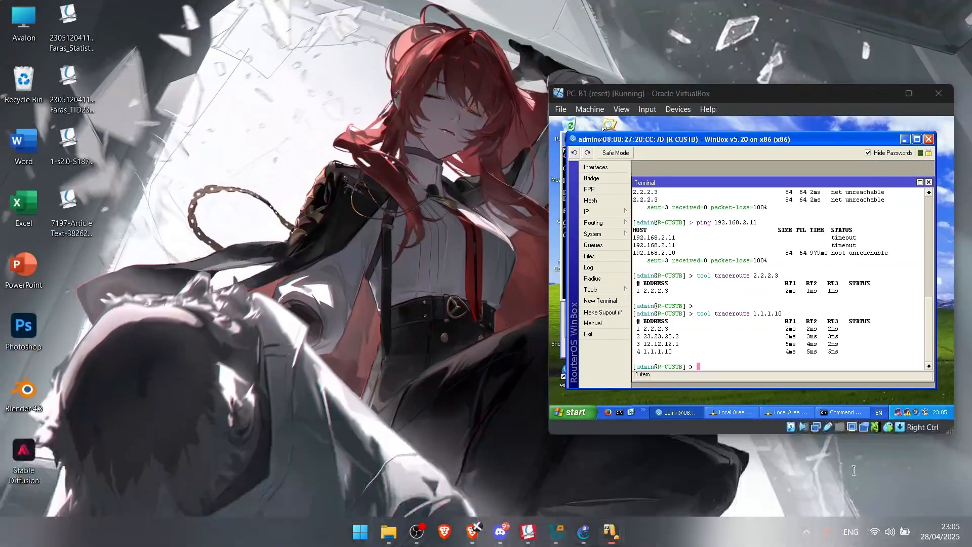
pyautogui.click(851, 466)
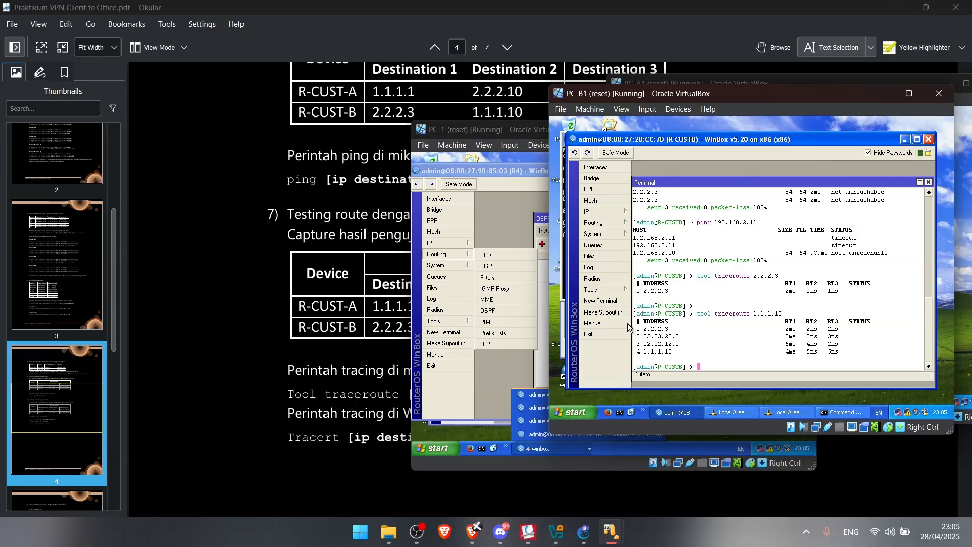
pyautogui.click(222, 321)
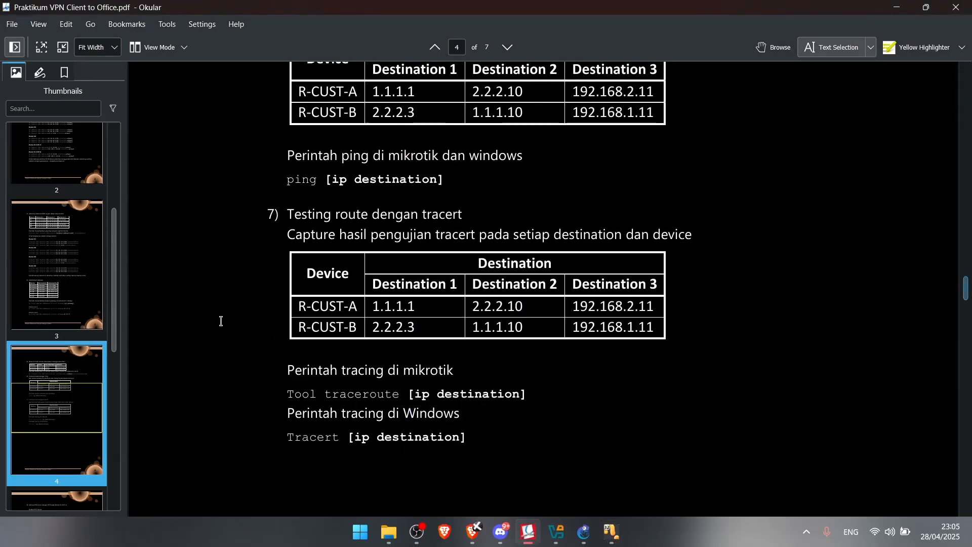
pyautogui.scroll(-3, 302, 300)
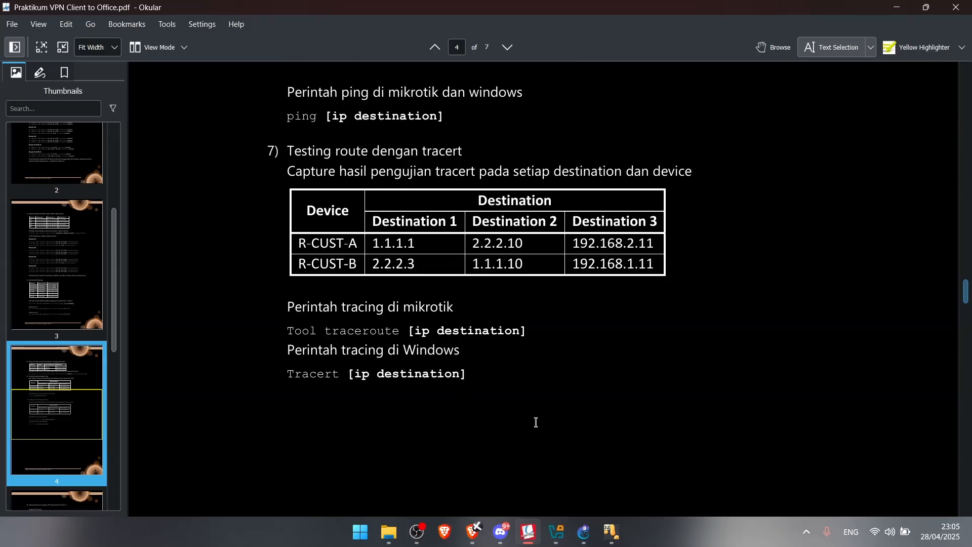
pyautogui.click(611, 532)
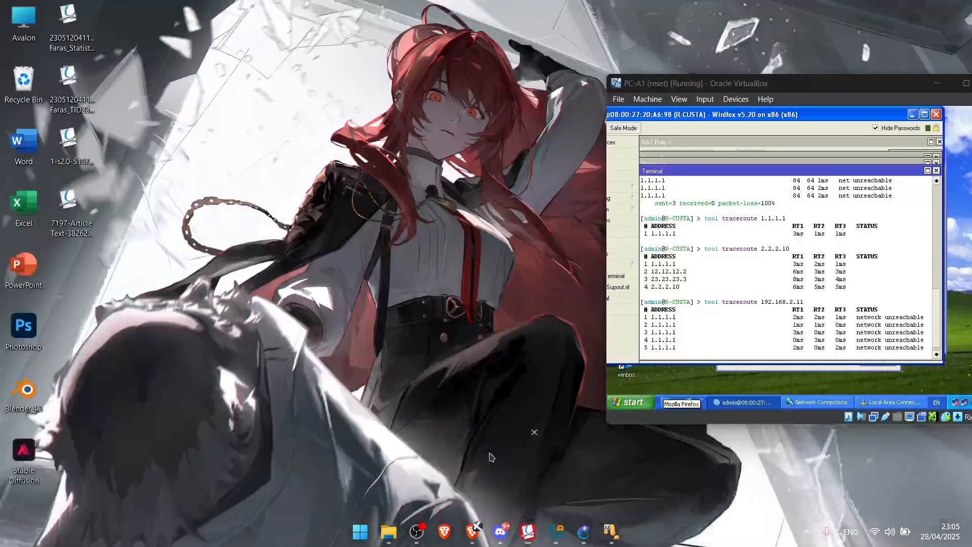
pyautogui.click(491, 458)
# Open Command Prompt on PC-A1 and tracert 1.1.1.1 and 2.2.2.10
pyautogui.click(677, 403)
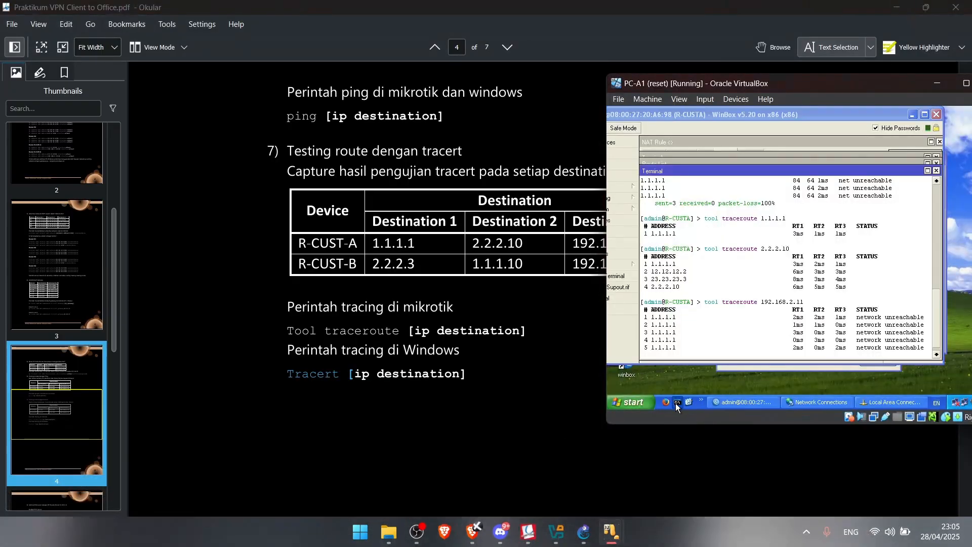
pyautogui.write('tracert')
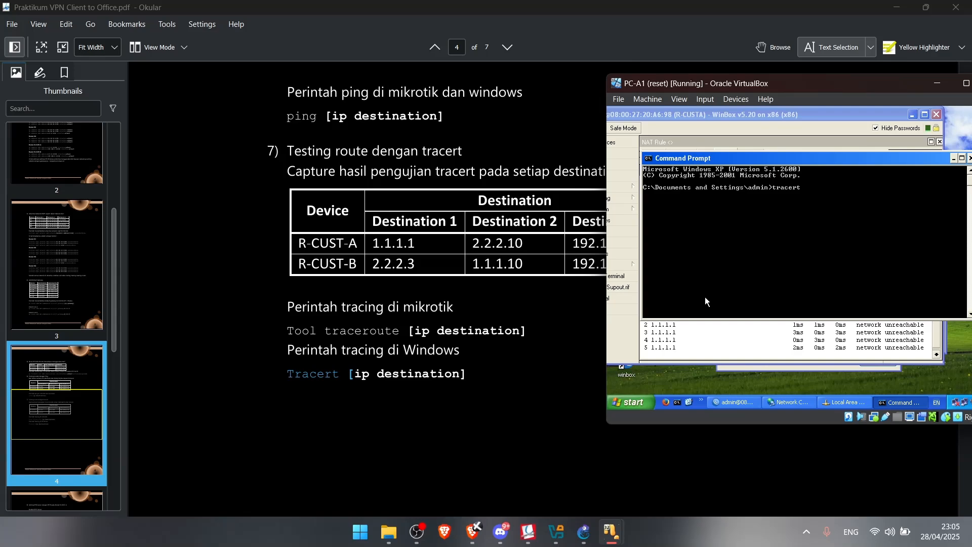
pyautogui.write(' 1.1.1.1')
pyautogui.press('Return')
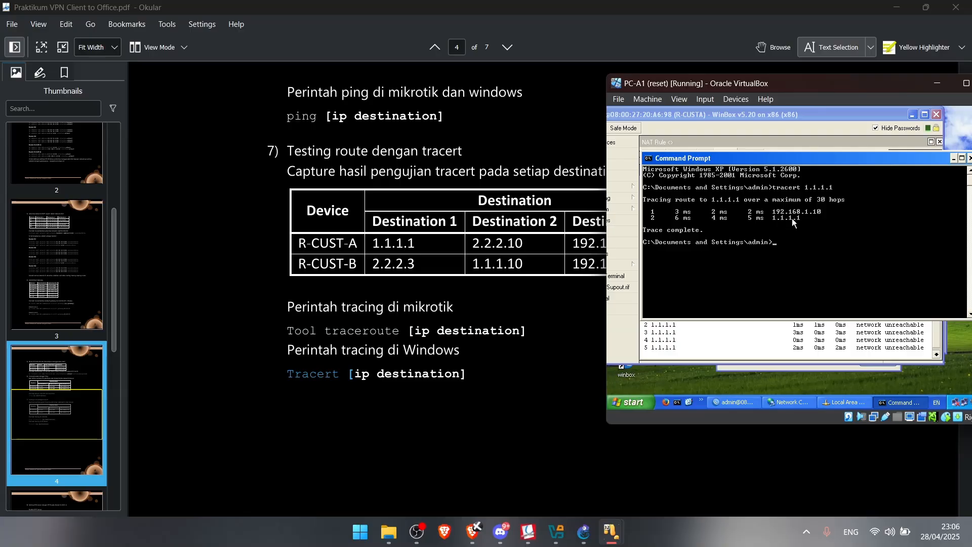
pyautogui.write('tracert 2.2.2.10')
pyautogui.press('Return')
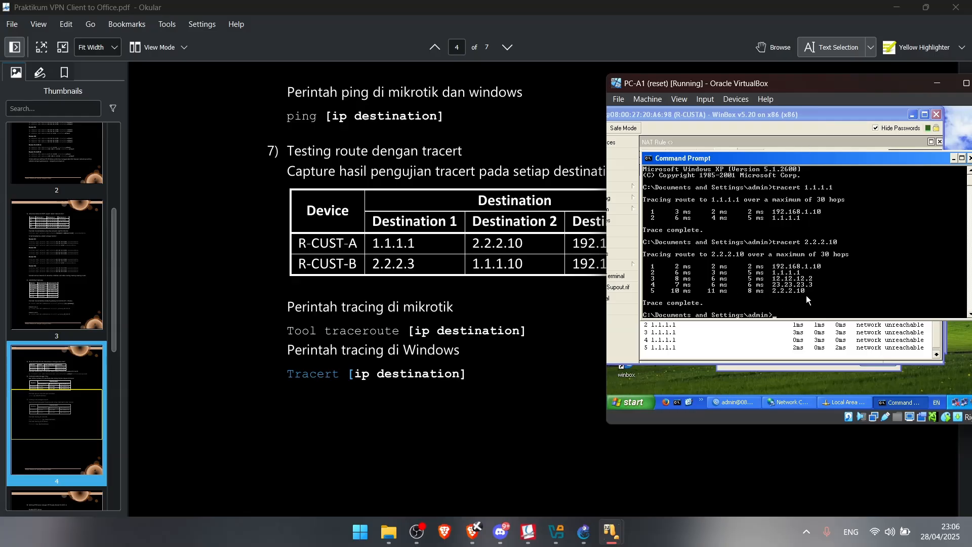
# Tracert 192.168.2.11, which reports destination net unreachable via 1.1.1.1
pyautogui.press('Up')
pyautogui.press('BackSpace')
pyautogui.press('BackSpace')
pyautogui.write('192.168.2.11')
pyautogui.press('Return')
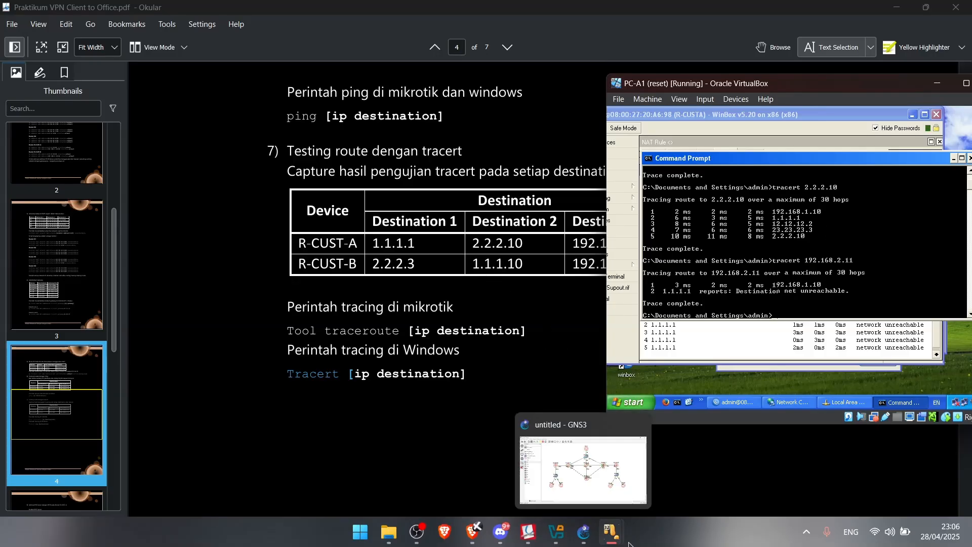
# Scroll the guide to page 5 section 8 'Setting VPN Server dengan PPTP' and raise R-CUSTA's WinBox
pyautogui.moveTo(612, 532)
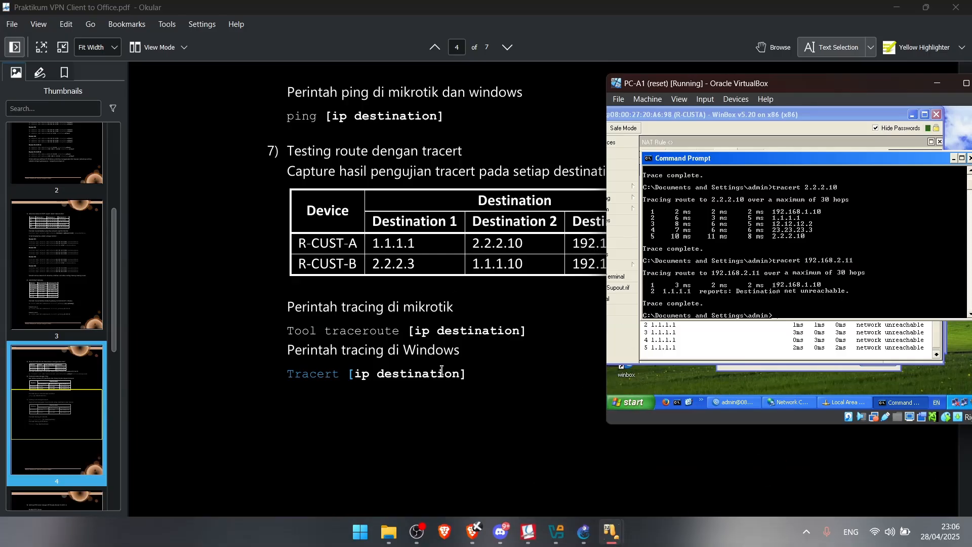
pyautogui.scroll(-10, 469, 354)
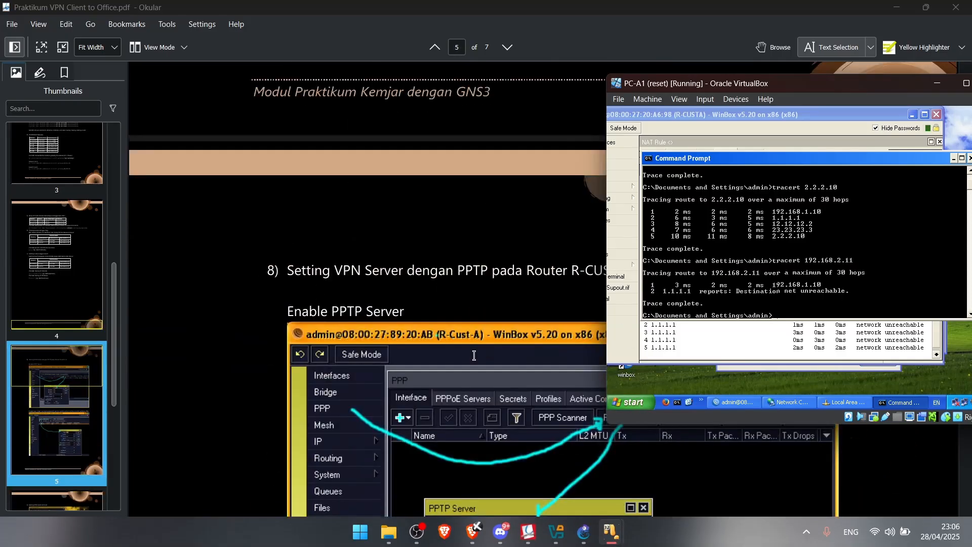
pyautogui.scroll(-3, 474, 355)
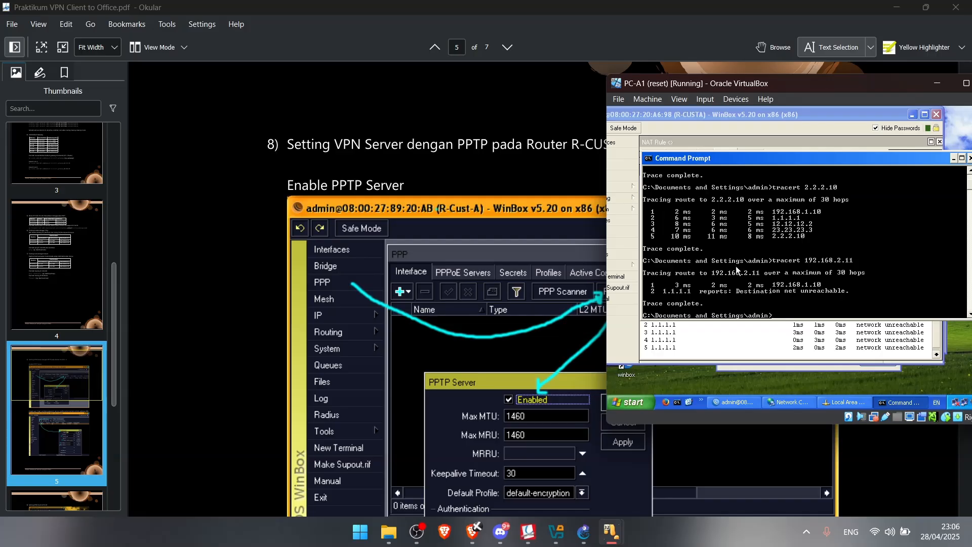
pyautogui.moveTo(703, 91); pyautogui.dragTo(693, 136)
pyautogui.scroll(-2, 369, 159)
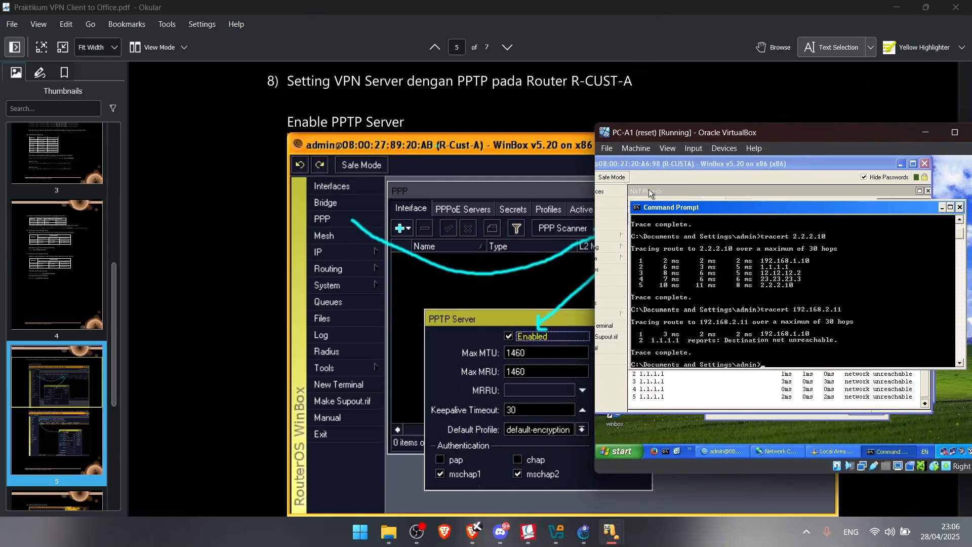
pyautogui.moveTo(685, 163); pyautogui.dragTo(734, 167)
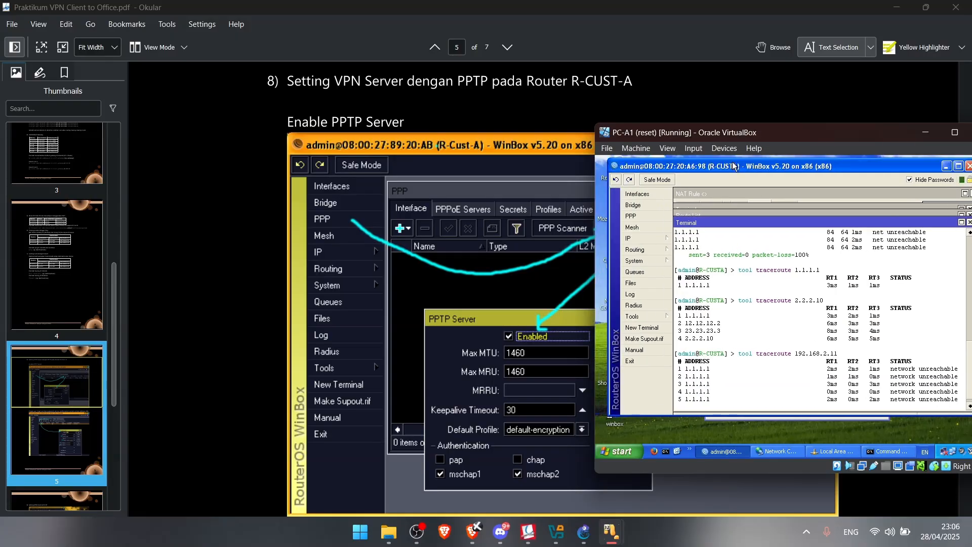
# Enable R-CUSTA's PPTP server with default 1460 MTU/MRU and mschap1/mschap2 authentication
pyautogui.click(637, 218)
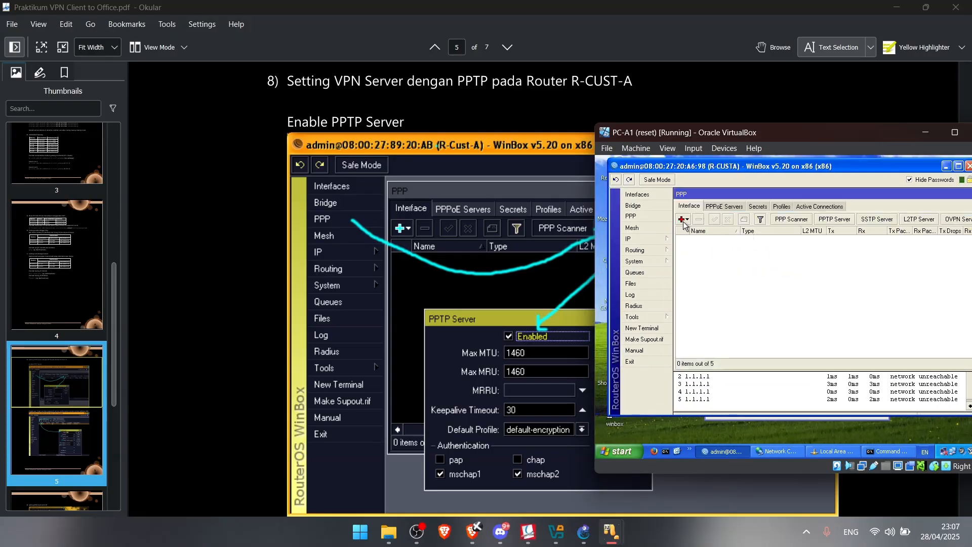
pyautogui.moveTo(705, 135); pyautogui.dragTo(664, 134)
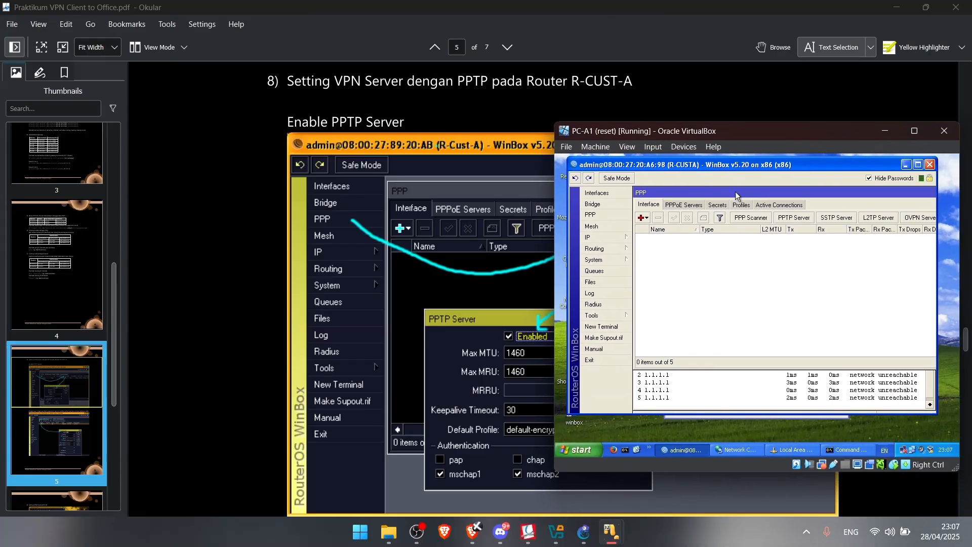
pyautogui.click(785, 219)
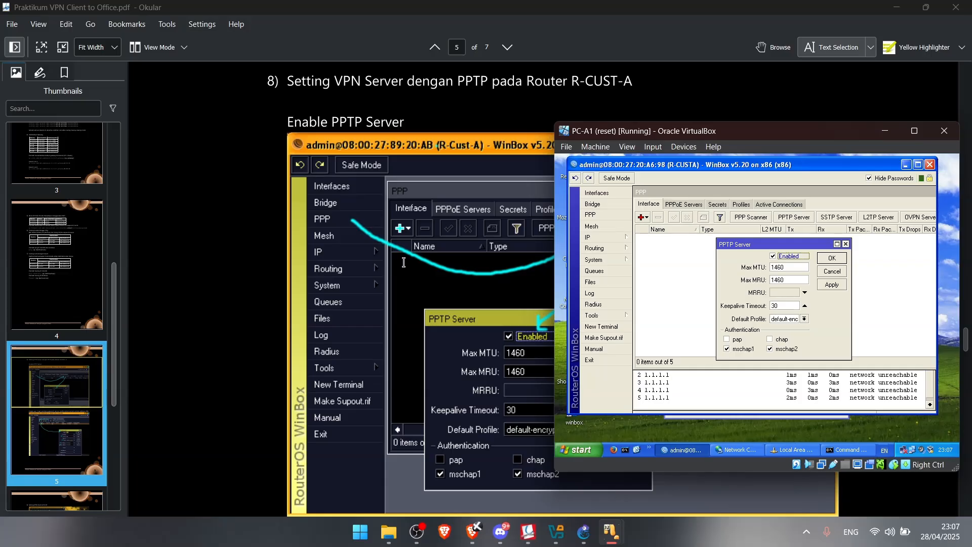
pyautogui.scroll(-2, 403, 258)
pyautogui.scroll(1, 417, 238)
pyautogui.scroll(2, 418, 238)
pyautogui.click(832, 258)
pyautogui.scroll(-5, 546, 269)
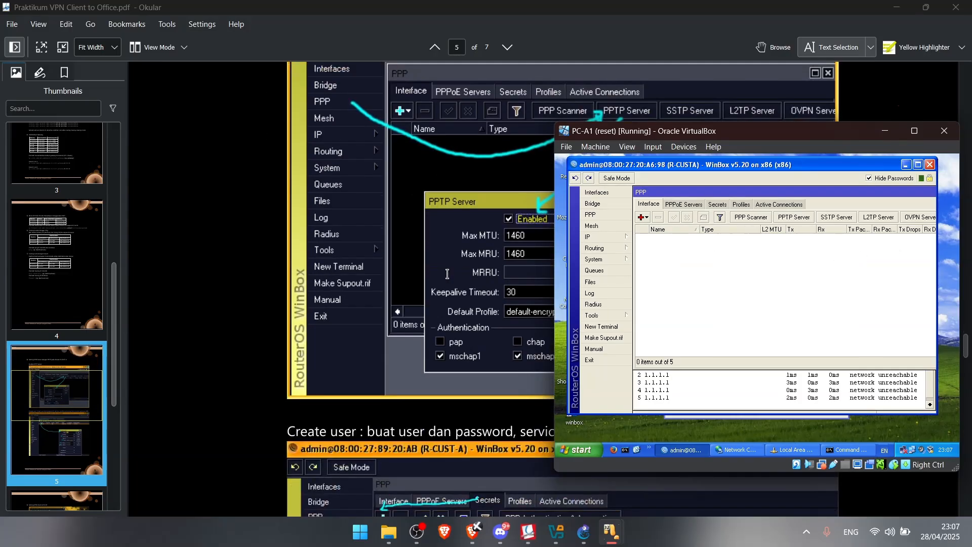
# Start a new PPP secret with service pptp and profile default-encryption
pyautogui.scroll(-1, 447, 271)
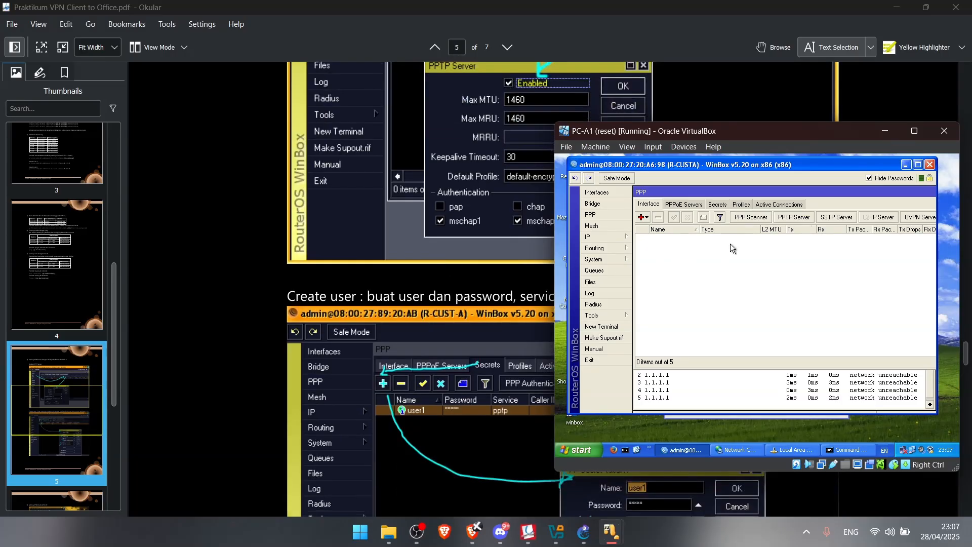
pyautogui.click(719, 205)
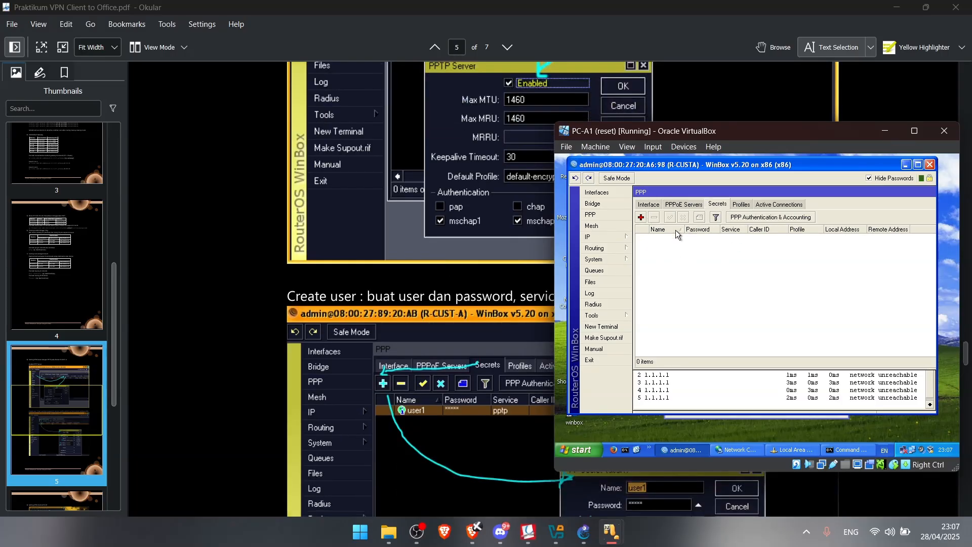
pyautogui.click(642, 218)
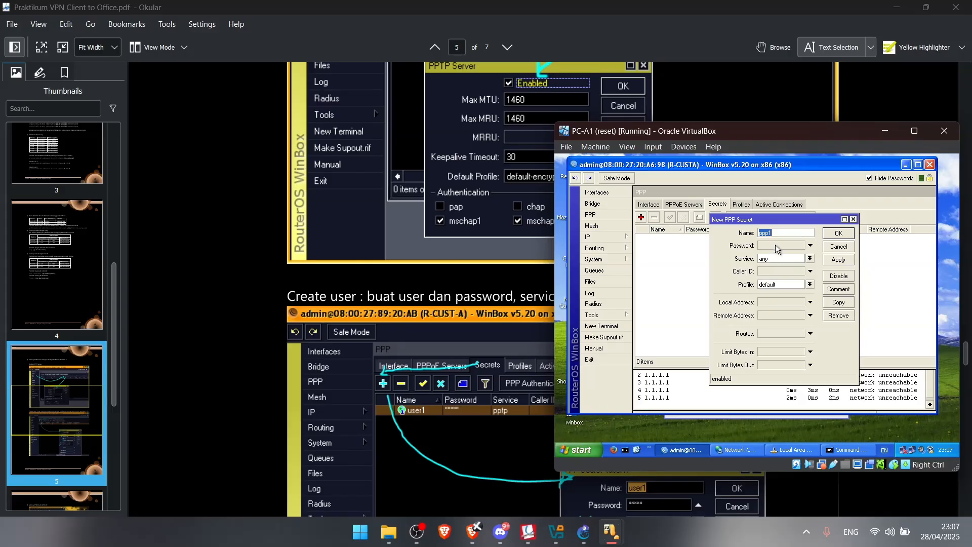
pyautogui.moveTo(733, 134); pyautogui.dragTo(674, 102)
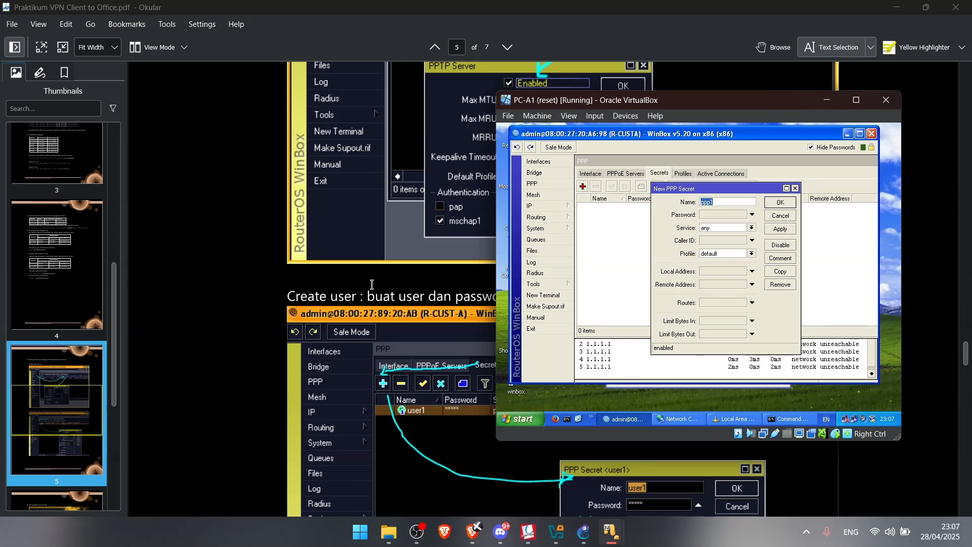
pyautogui.scroll(-2, 372, 284)
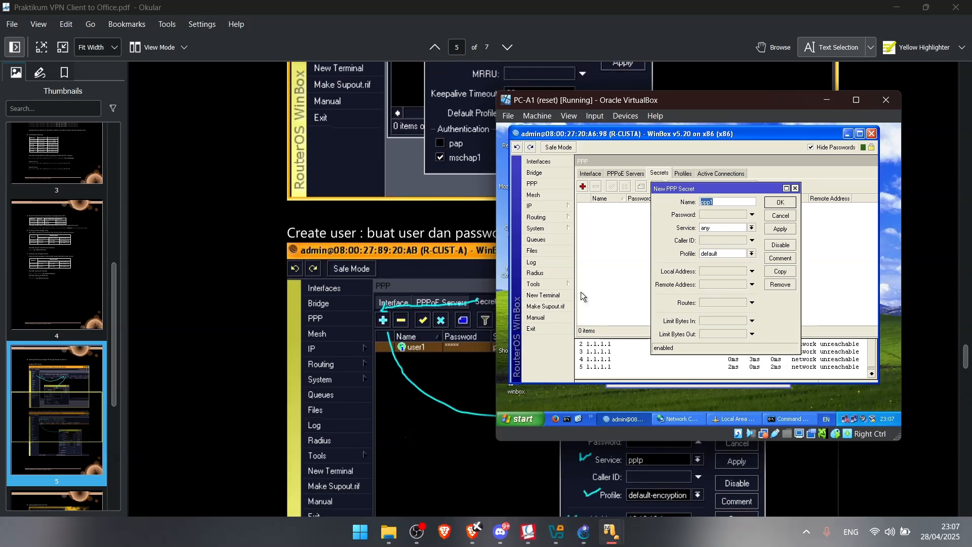
pyautogui.click(724, 229)
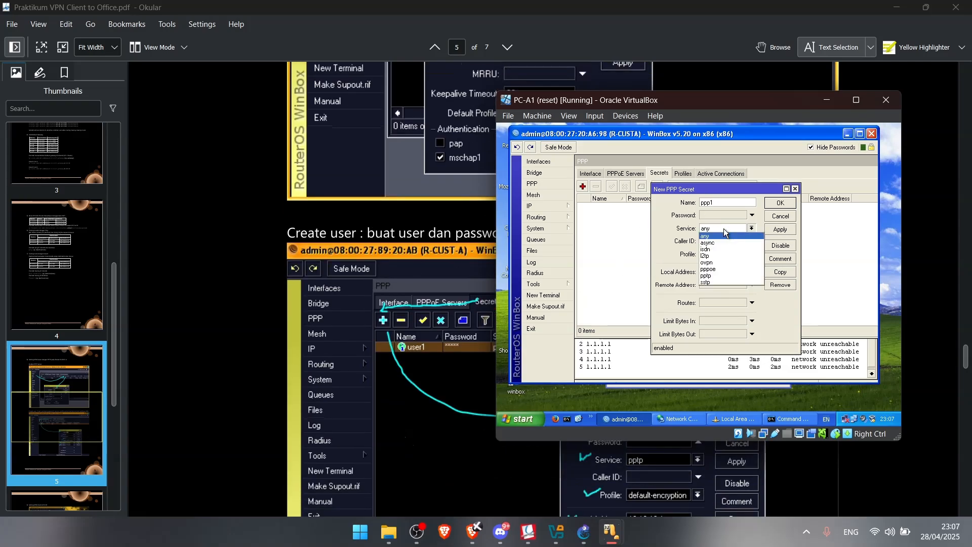
pyautogui.click(721, 274)
pyautogui.click(728, 254)
pyautogui.click(730, 271)
pyautogui.scroll(2, 424, 350)
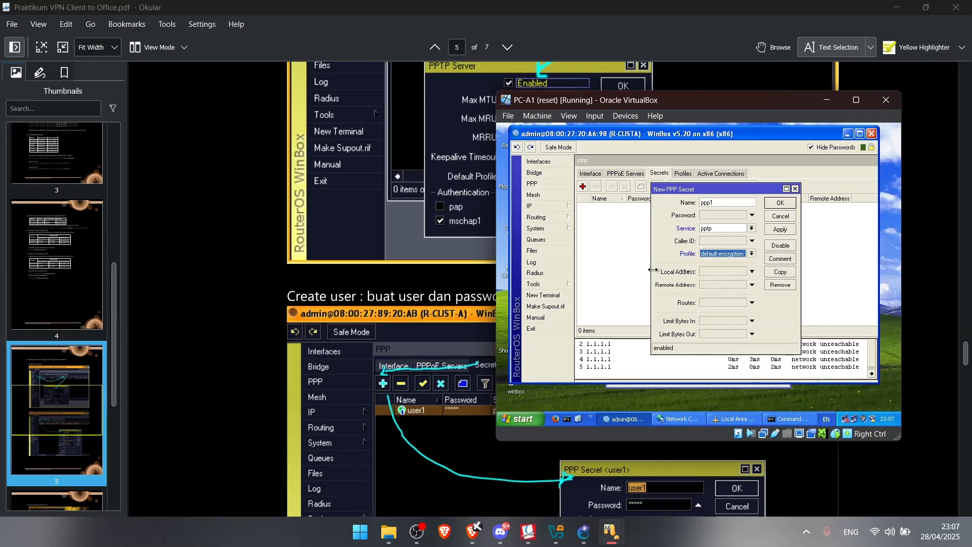
# Name the secret user1, enter its password, and apply and save it
pyautogui.click(726, 207)
pyautogui.doubleClick(726, 207)
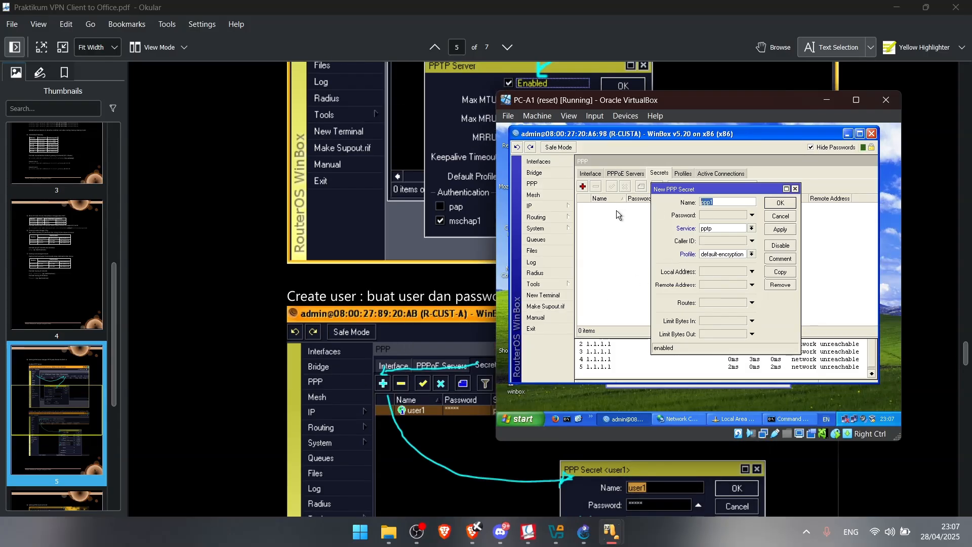
pyautogui.write('user1')
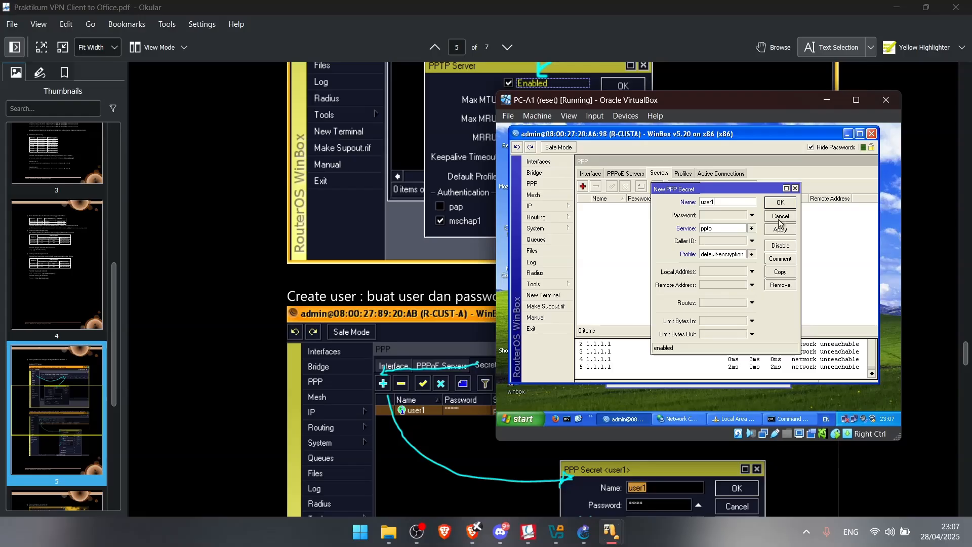
pyautogui.click(720, 215)
pyautogui.write('12')
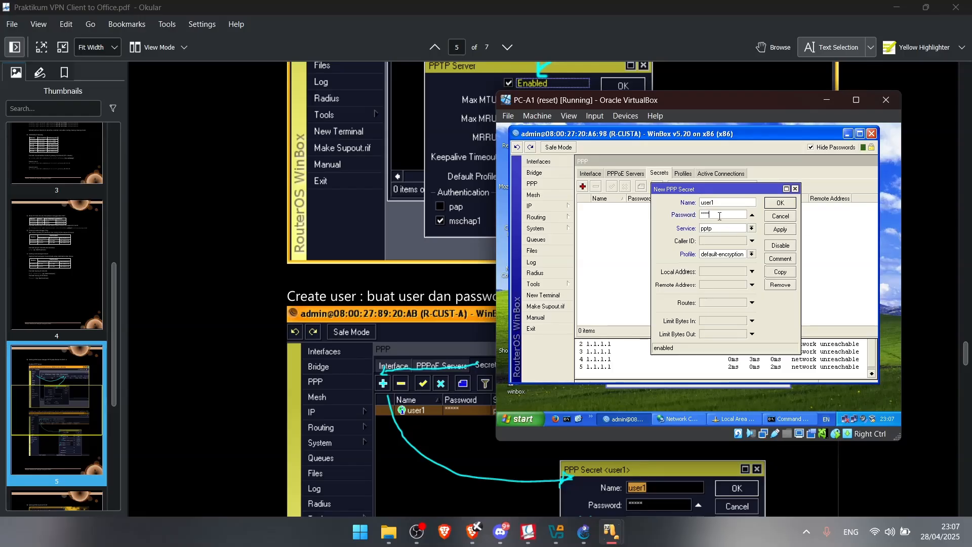
pyautogui.click(780, 229)
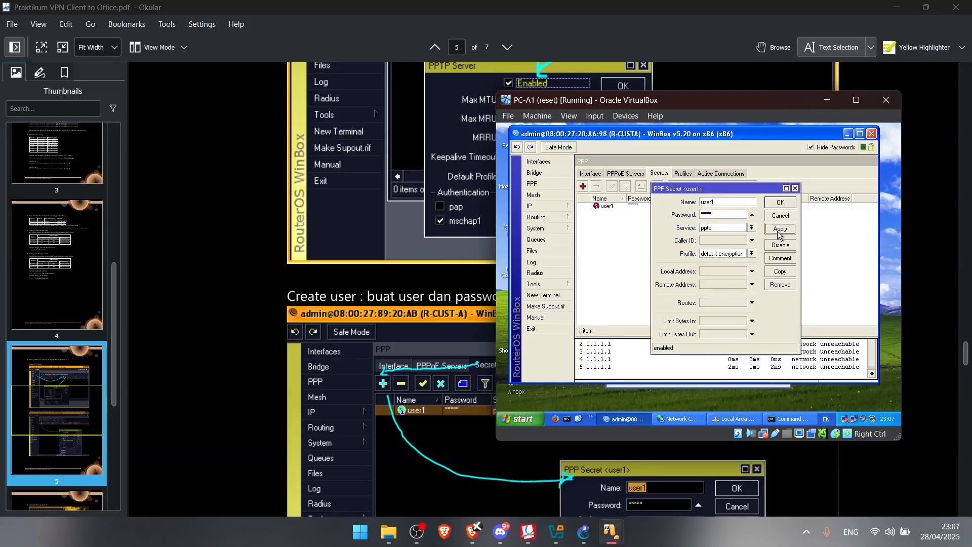
pyautogui.click(780, 203)
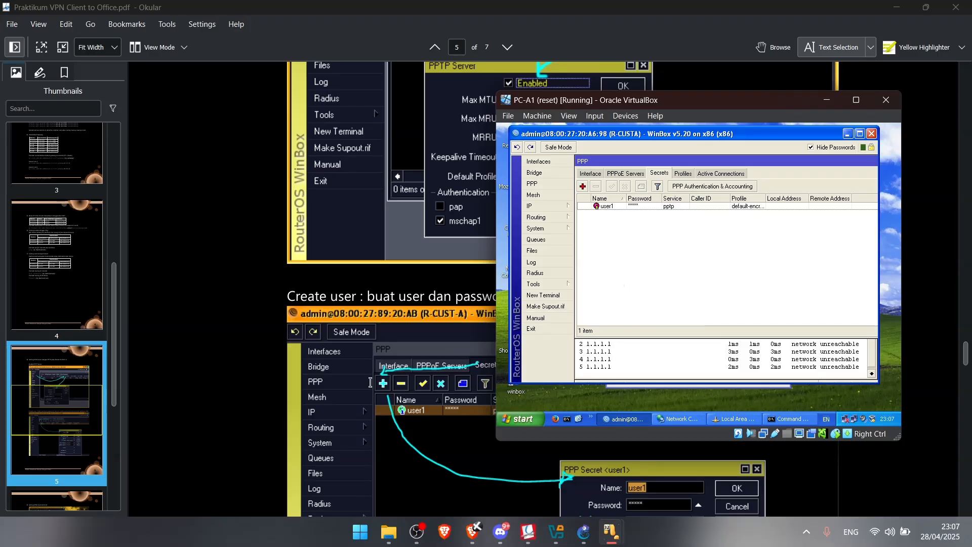
pyautogui.scroll(-8, 368, 375)
pyautogui.scroll(-5, 368, 375)
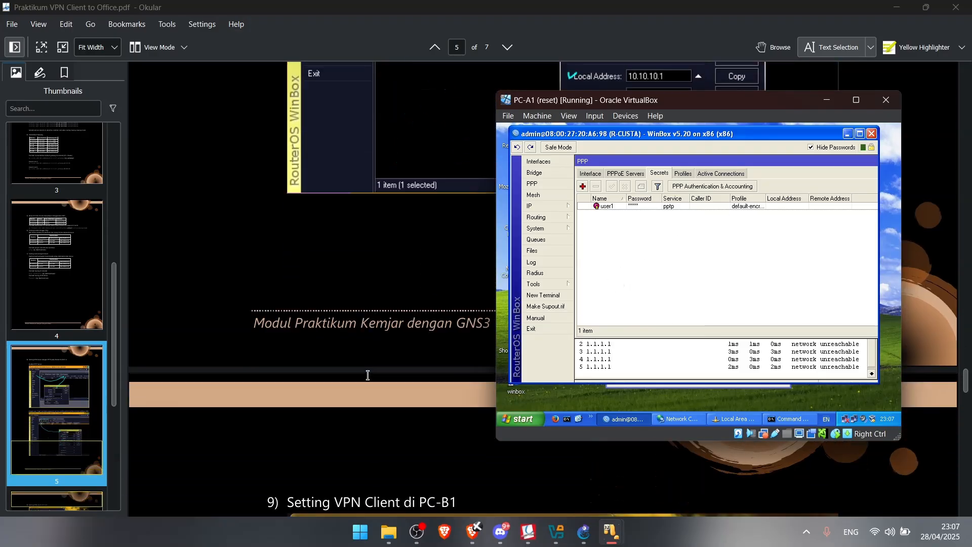
pyautogui.scroll(-1, 385, 395)
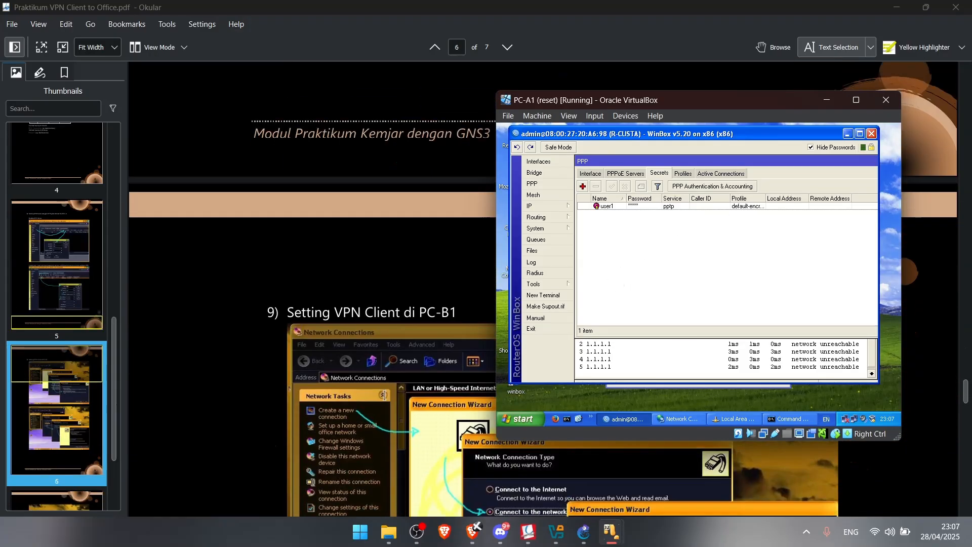
pyautogui.scroll(15, 384, 395)
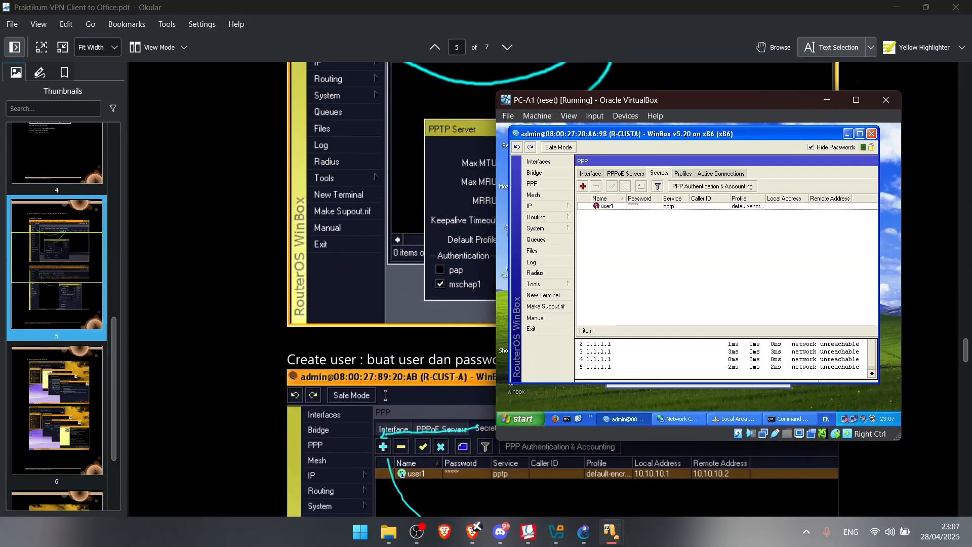
pyautogui.scroll(-12, 385, 395)
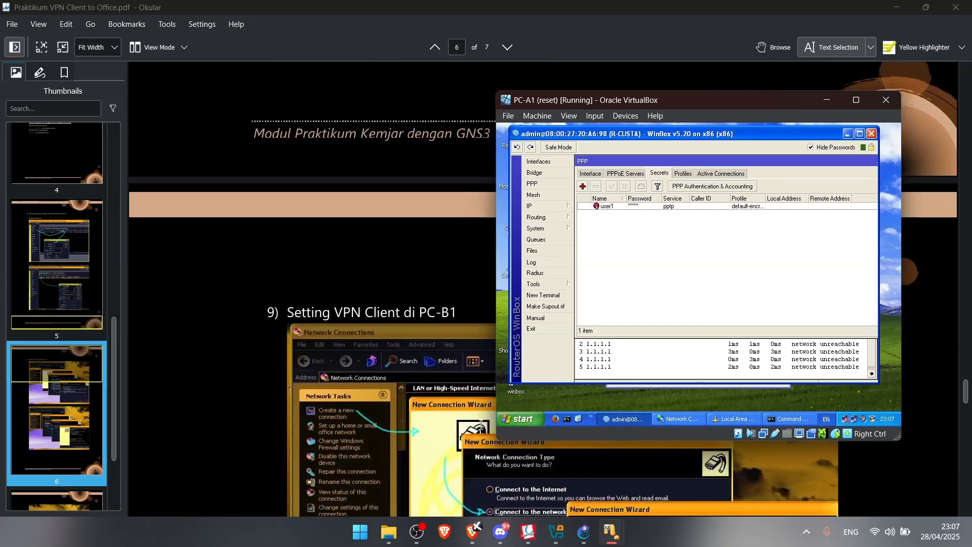
pyautogui.scroll(10, 411, 366)
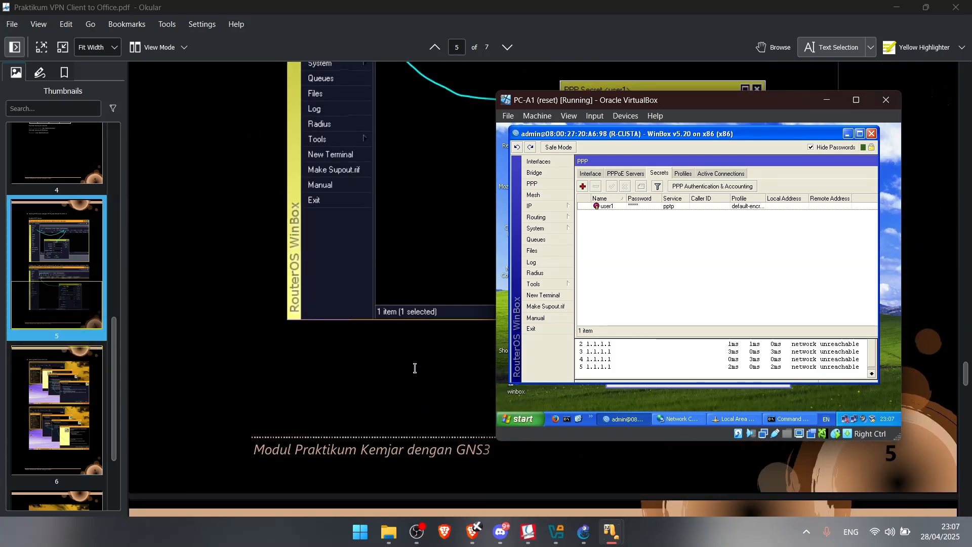
pyautogui.scroll(5, 409, 366)
pyautogui.scroll(3, 409, 365)
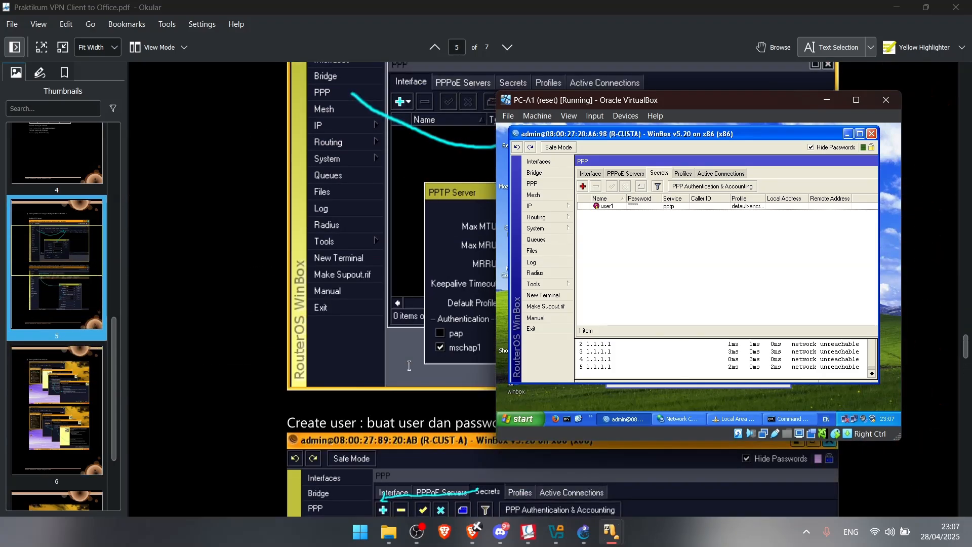
pyautogui.scroll(-10, 394, 376)
pyautogui.scroll(-10, 394, 376)
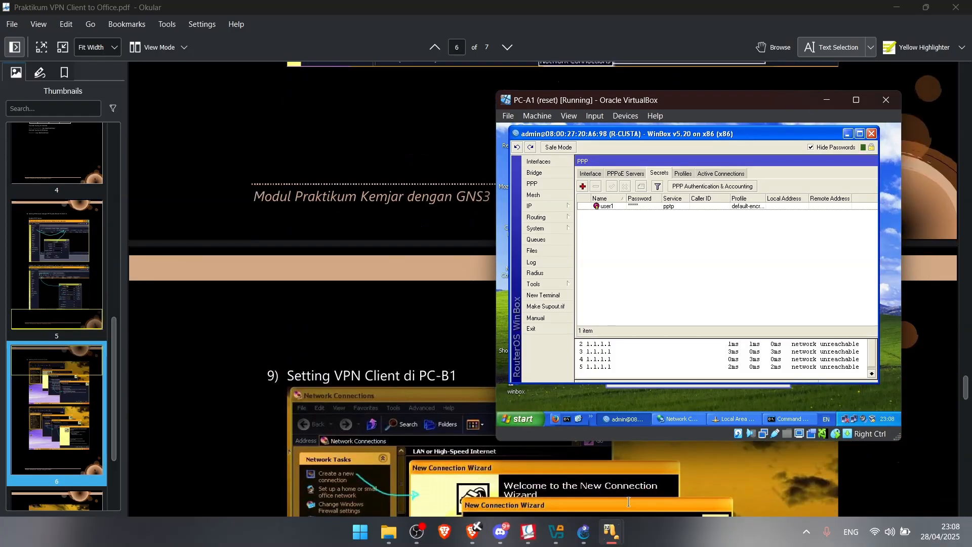
pyautogui.moveTo(610, 532)
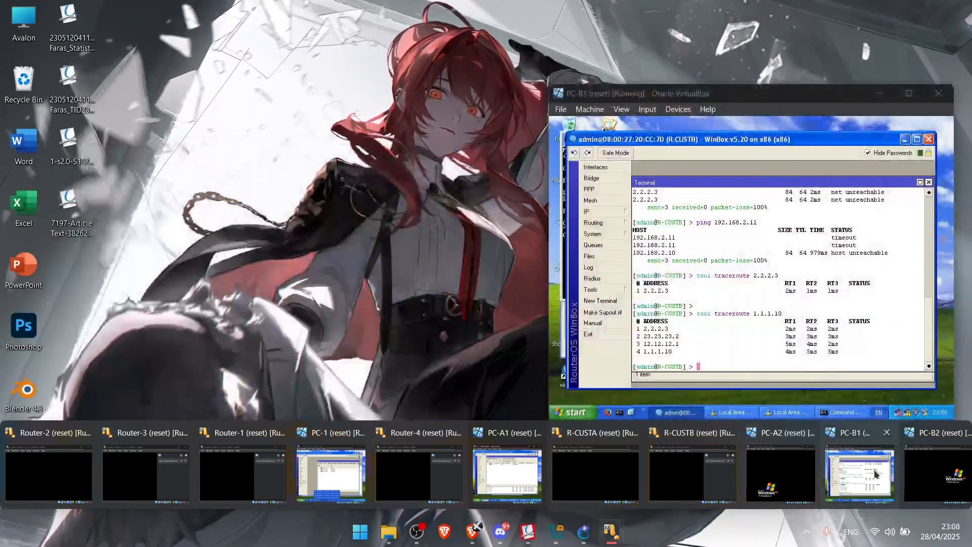
# On PC-B1, start the New Connection Wizard for a workplace VPN connection
pyautogui.click(873, 496)
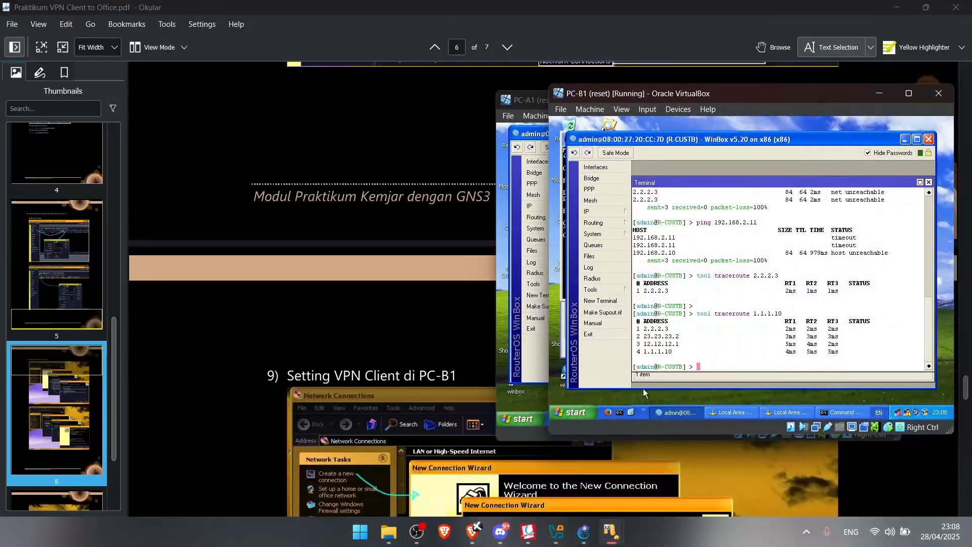
pyautogui.rightClick(909, 414)
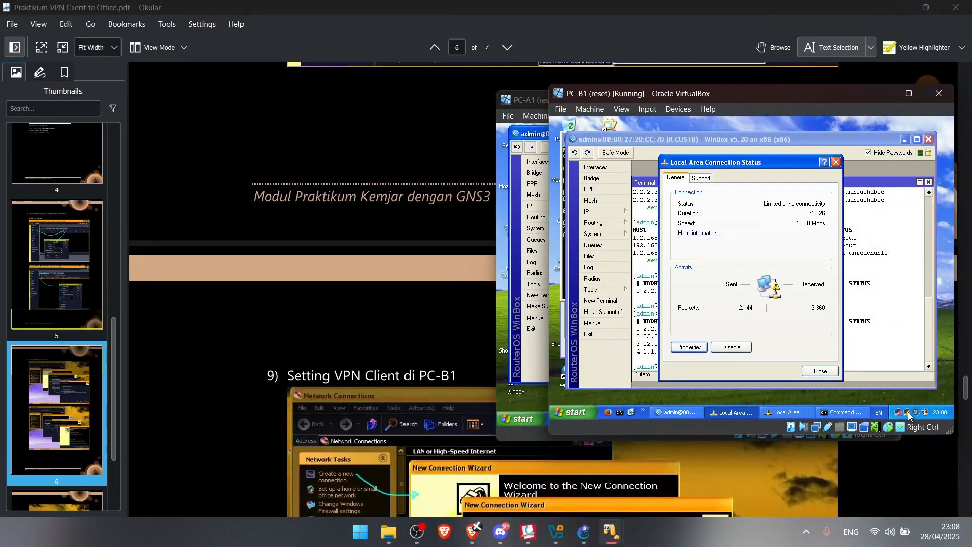
pyautogui.click(896, 411)
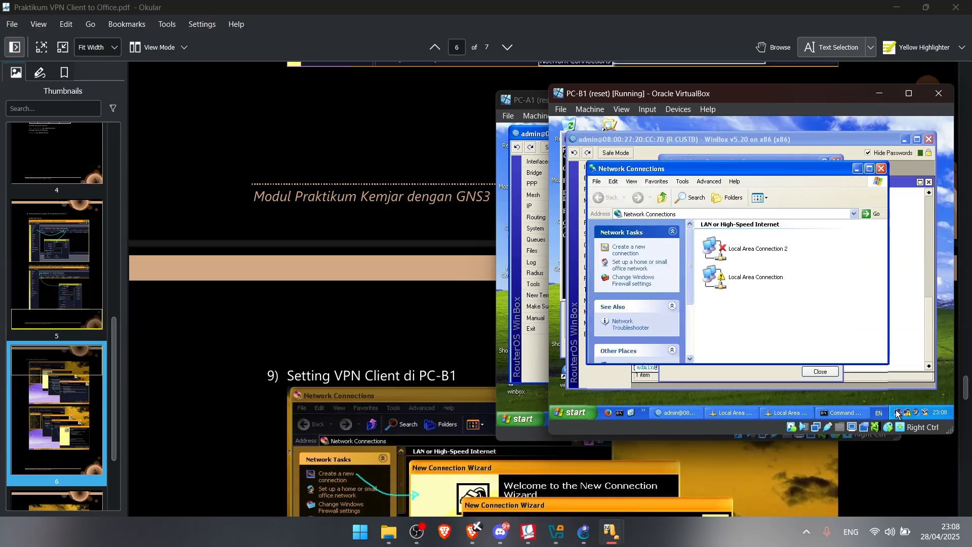
pyautogui.click(624, 248)
pyautogui.click(811, 356)
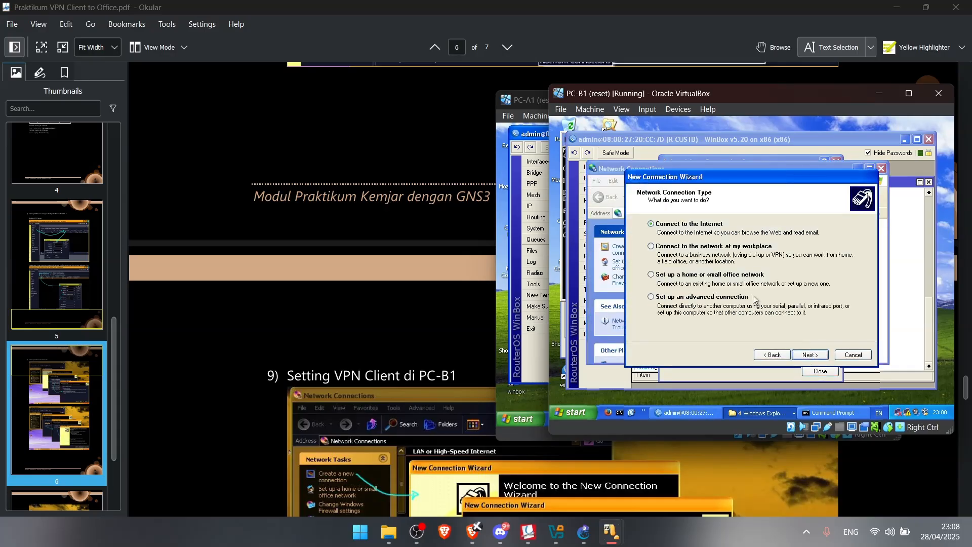
pyautogui.click(810, 356)
pyautogui.click(689, 264)
pyautogui.click(810, 355)
# Name the connection R-CUSTA and set VPN server address 1.1.1.10
pyautogui.scroll(-5, 256, 306)
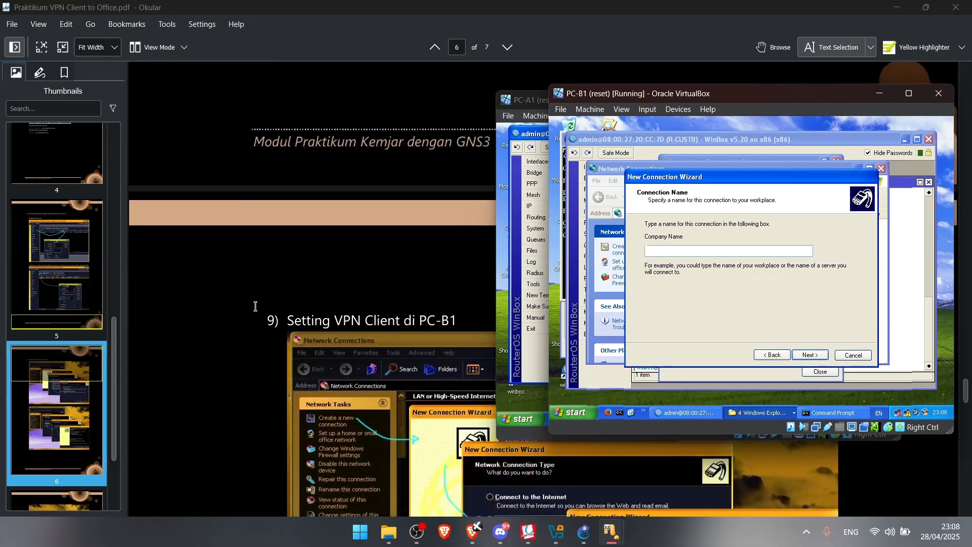
pyautogui.write('R-CU')
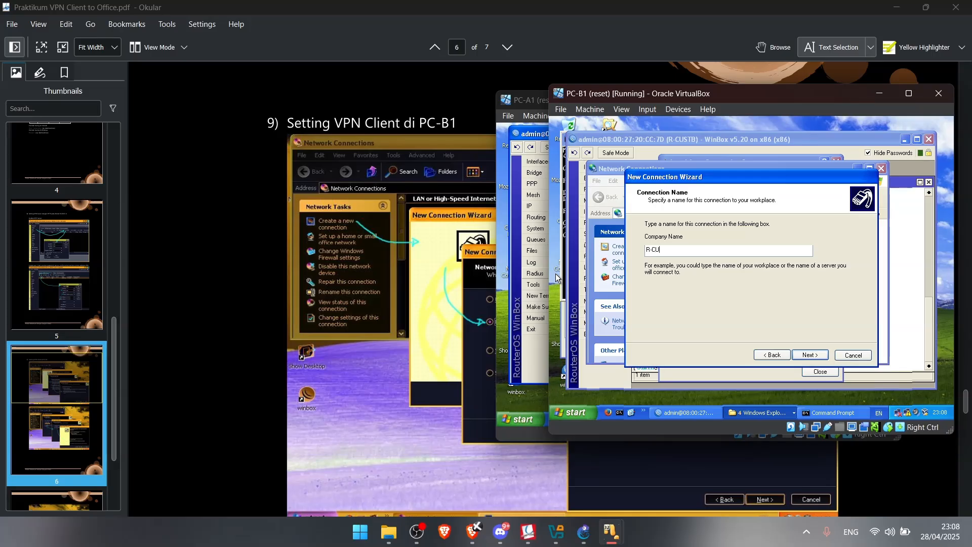
pyautogui.write('STB')
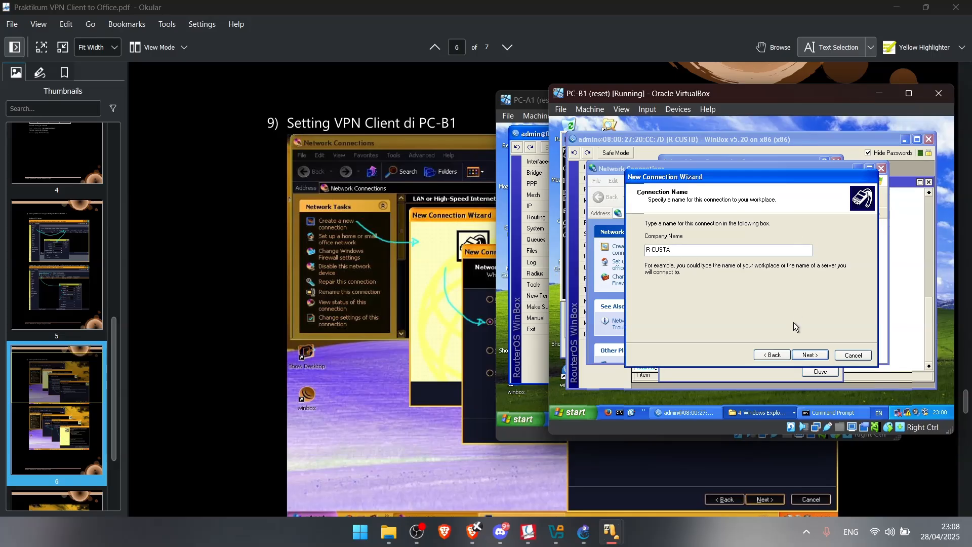
pyautogui.click(810, 355)
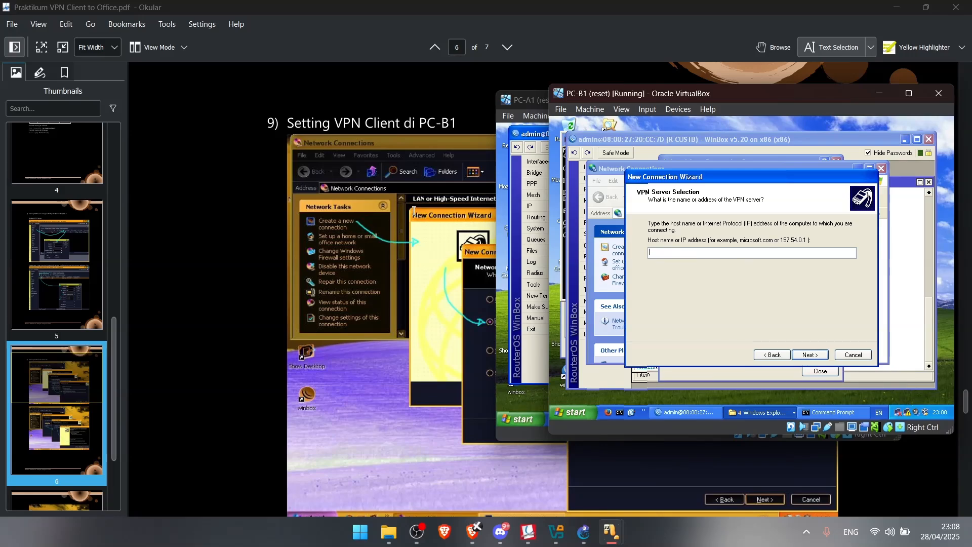
pyautogui.scroll(-5, 208, 232)
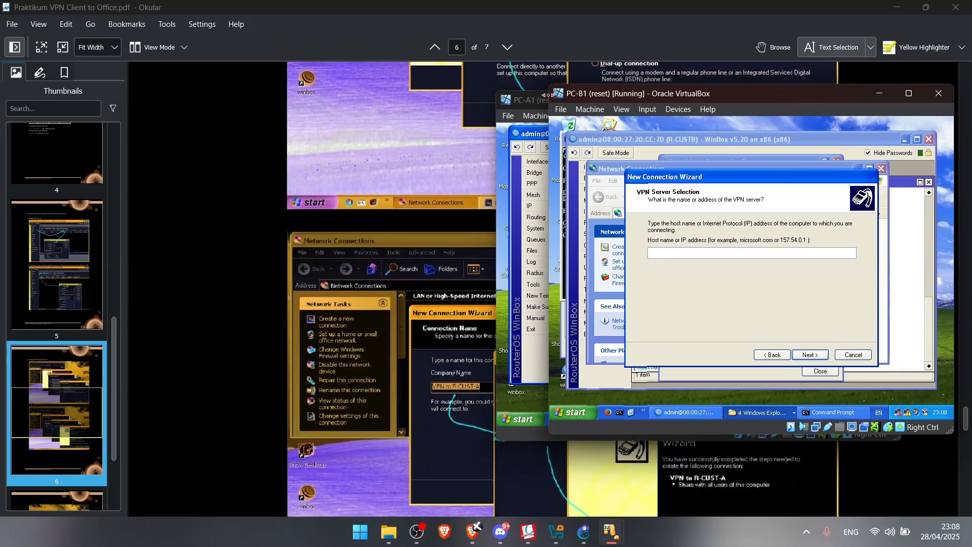
pyautogui.moveTo(524, 99); pyautogui.dragTo(698, 154)
pyautogui.moveTo(601, 92); pyautogui.dragTo(650, 89)
pyautogui.scroll(-1, 348, 172)
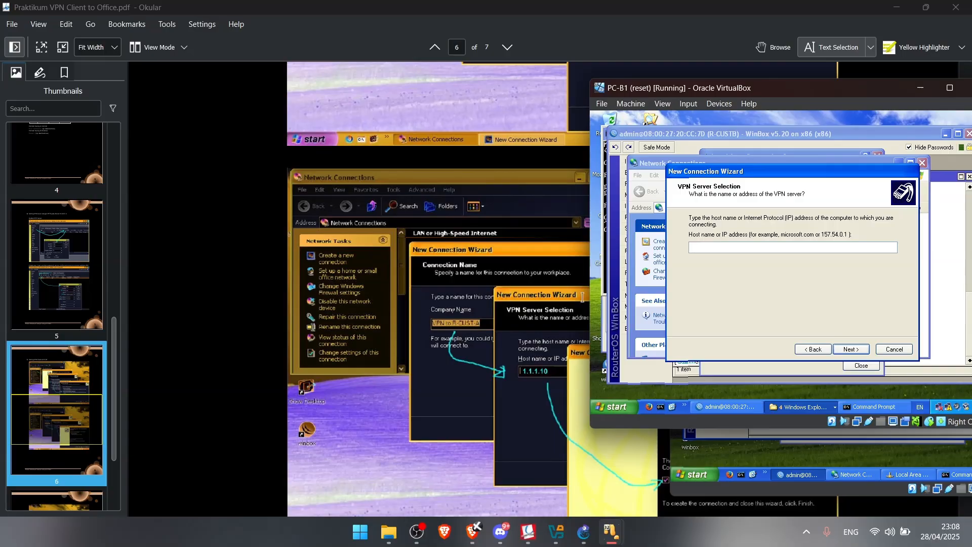
pyautogui.write('1.1')
pyautogui.click(858, 348)
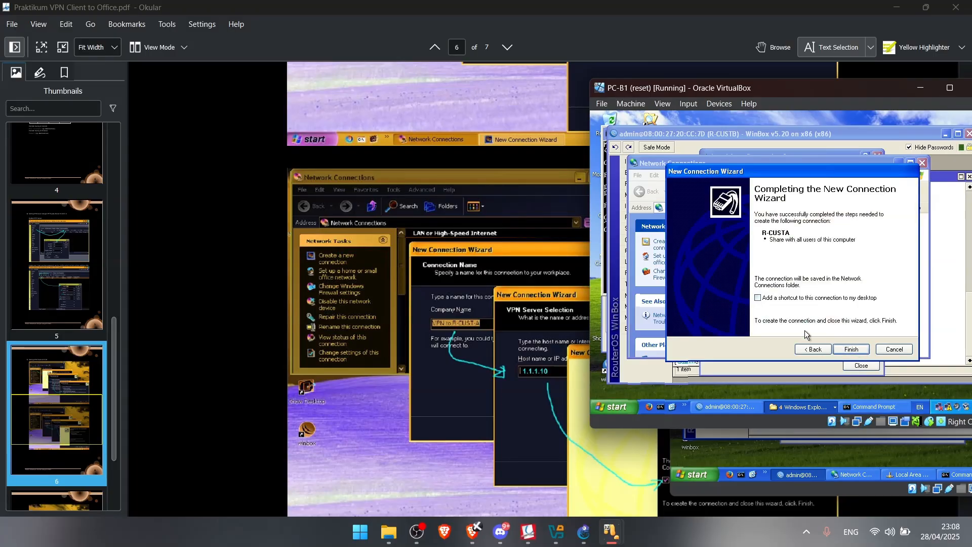
# Finish the R-CUSTA connection, enter and save the VPN user's credentials, and connect
pyautogui.click(853, 349)
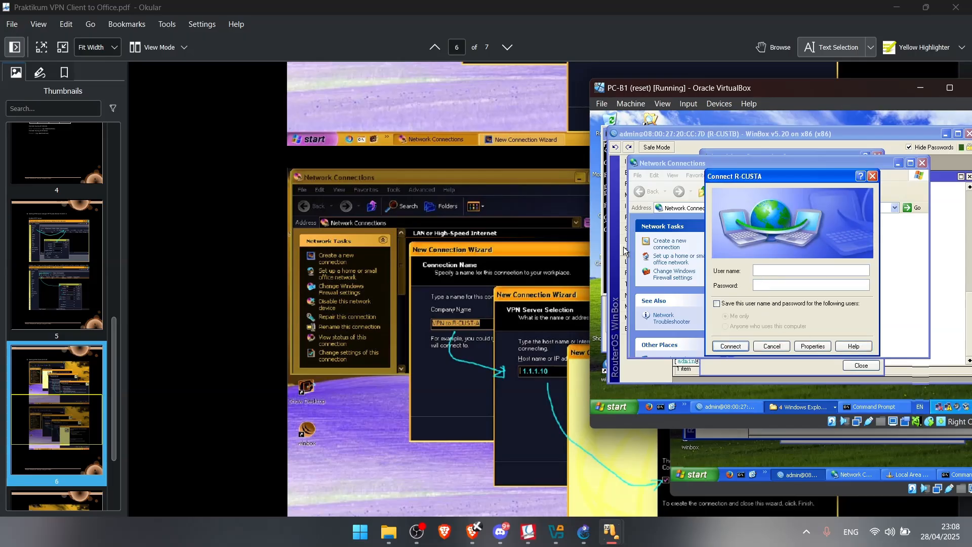
pyautogui.write('user1')
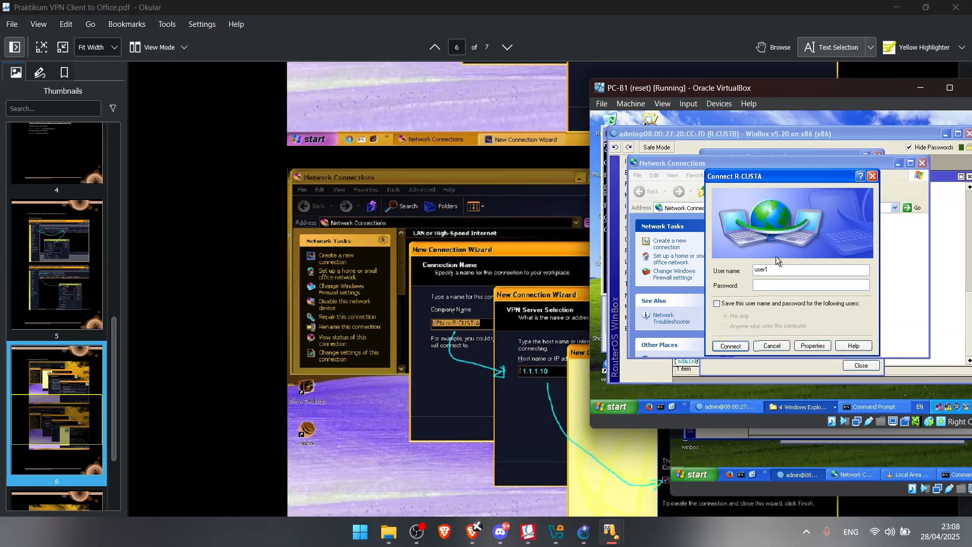
pyautogui.click(786, 284)
pyautogui.write('••')
pyautogui.click(717, 303)
pyautogui.click(722, 347)
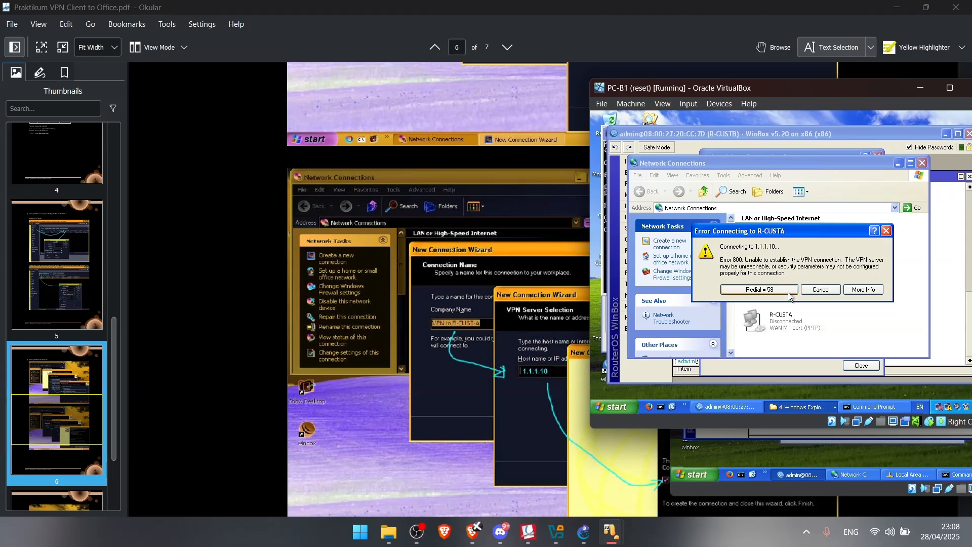
# Dismiss the Error 800 message, re-enter the password, and retry connecting
pyautogui.click(821, 290)
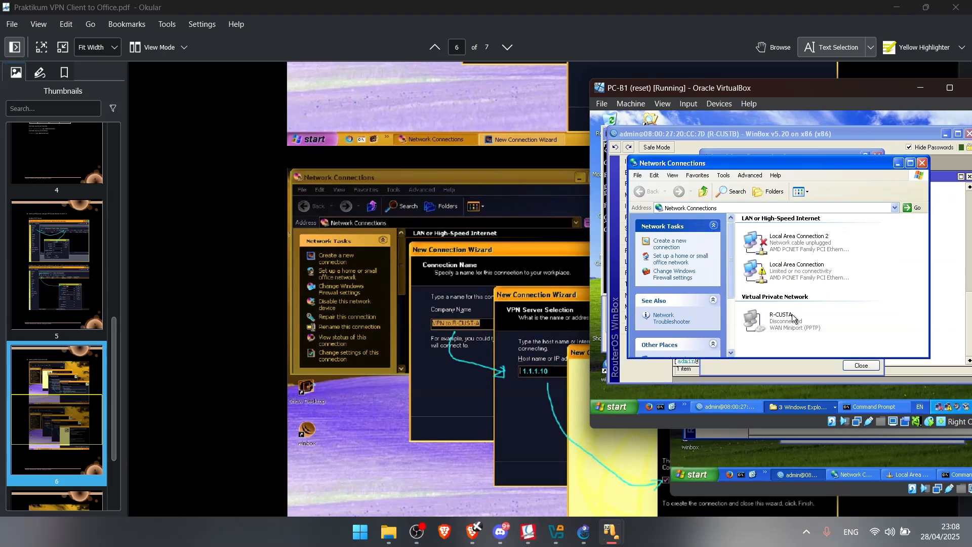
pyautogui.doubleClick(793, 318)
pyautogui.click(806, 288)
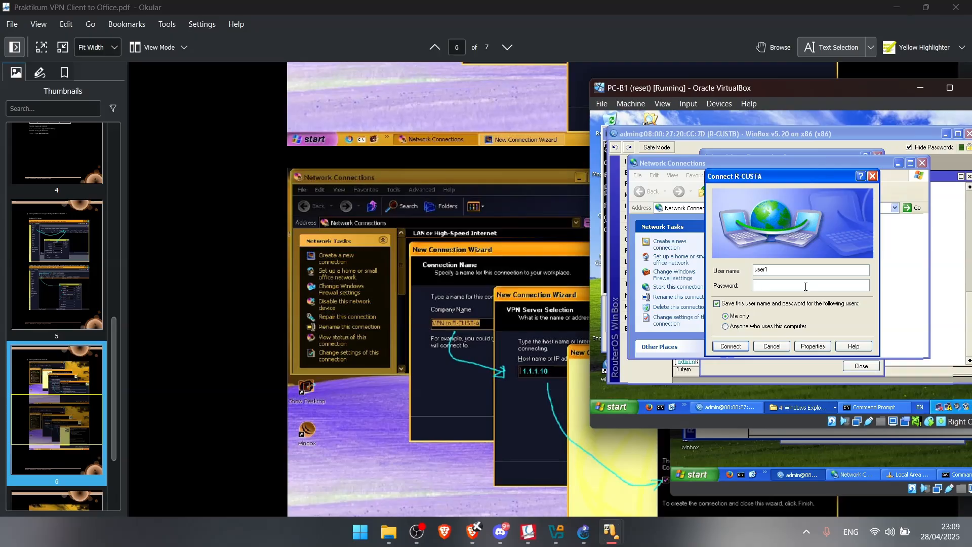
pyautogui.write('user1')
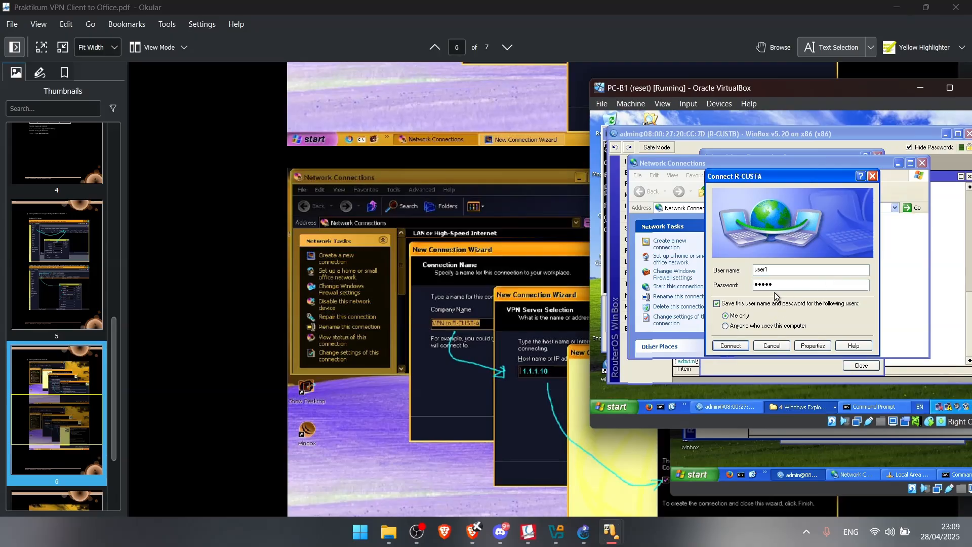
pyautogui.click(732, 346)
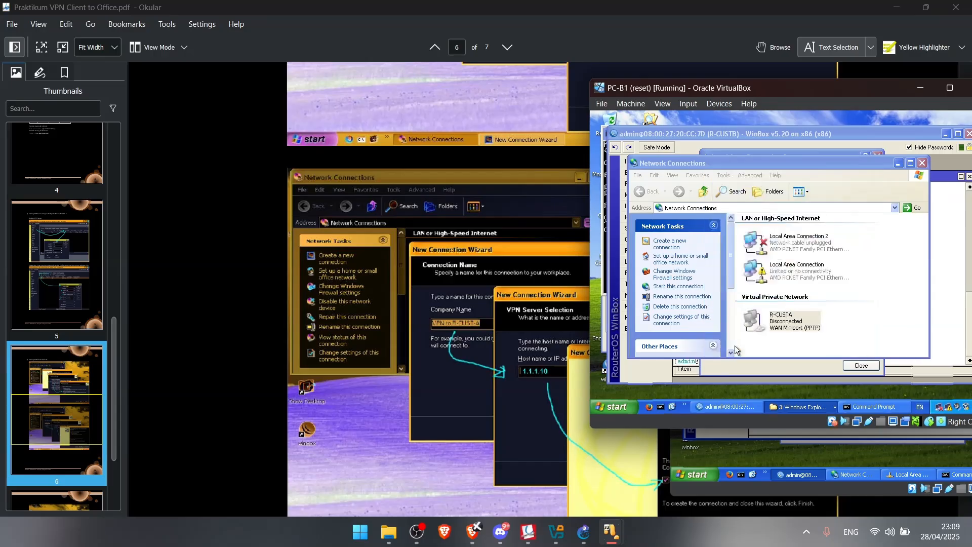
# Bring the PC-A1 machine with WinBox to the front
pyautogui.click(935, 278)
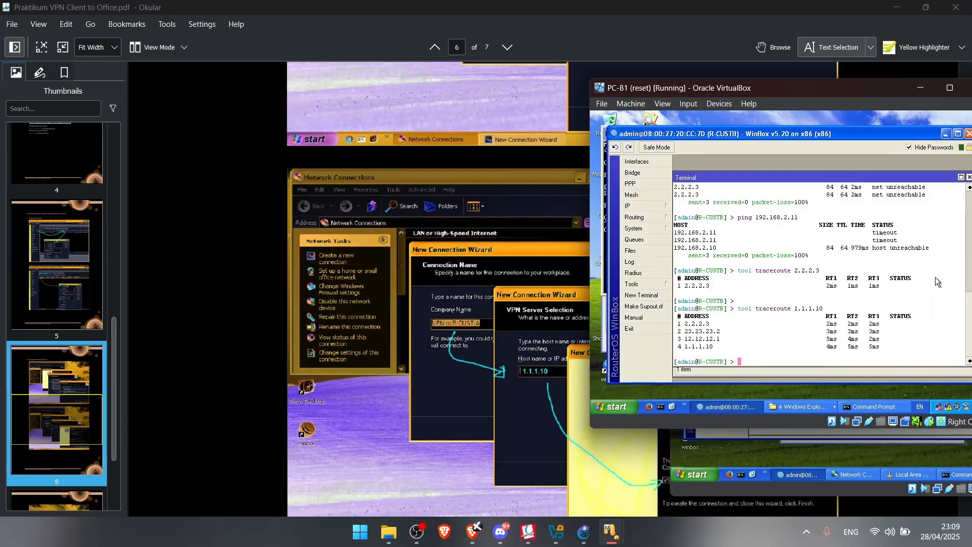
pyautogui.moveTo(611, 532)
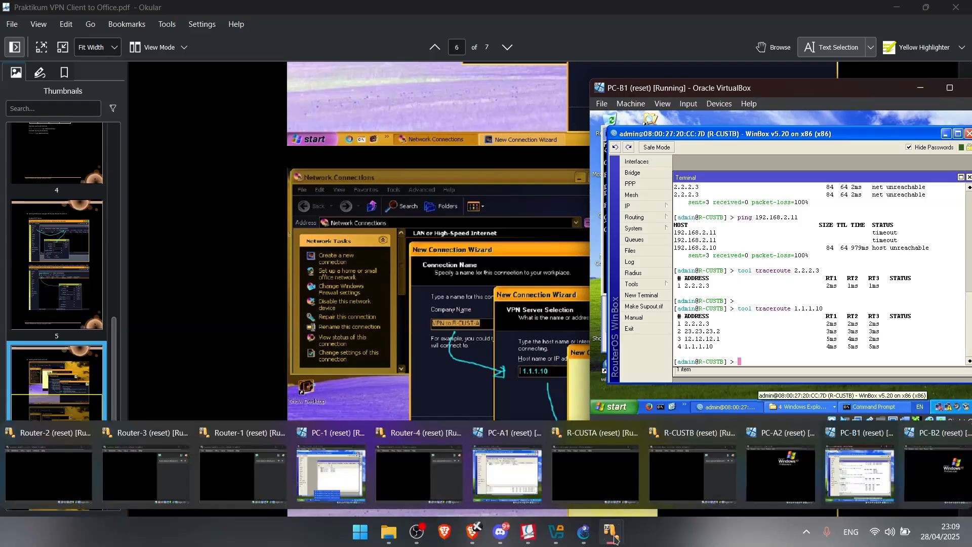
pyautogui.click(557, 452)
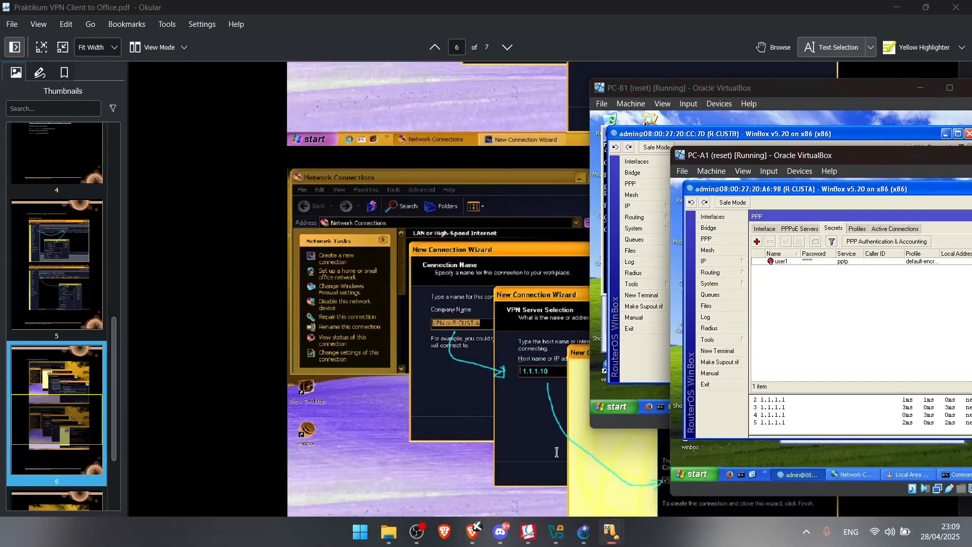
# Re-enter and apply the user1 secret's password, then bring PC-B1 forward
pyautogui.doubleClick(803, 261)
pyautogui.click(907, 270)
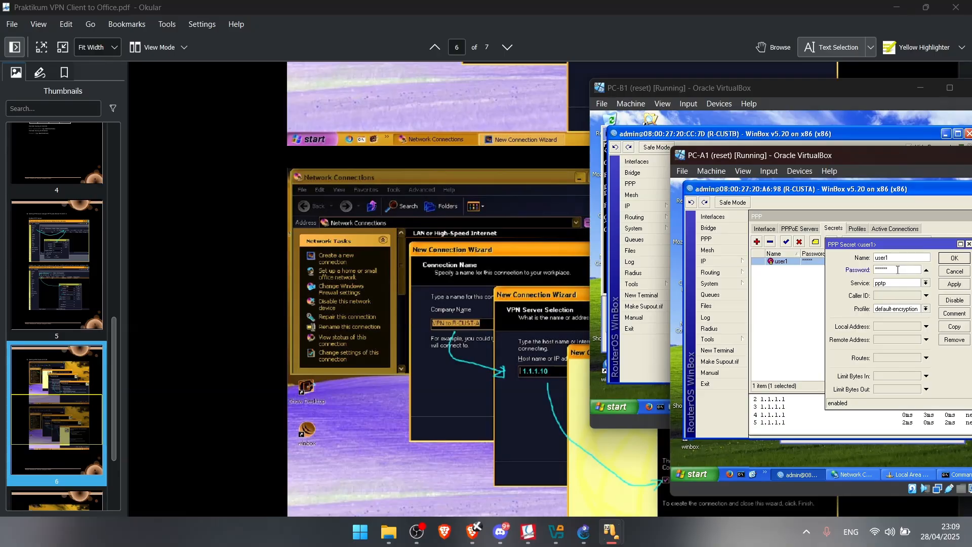
pyautogui.click(955, 283)
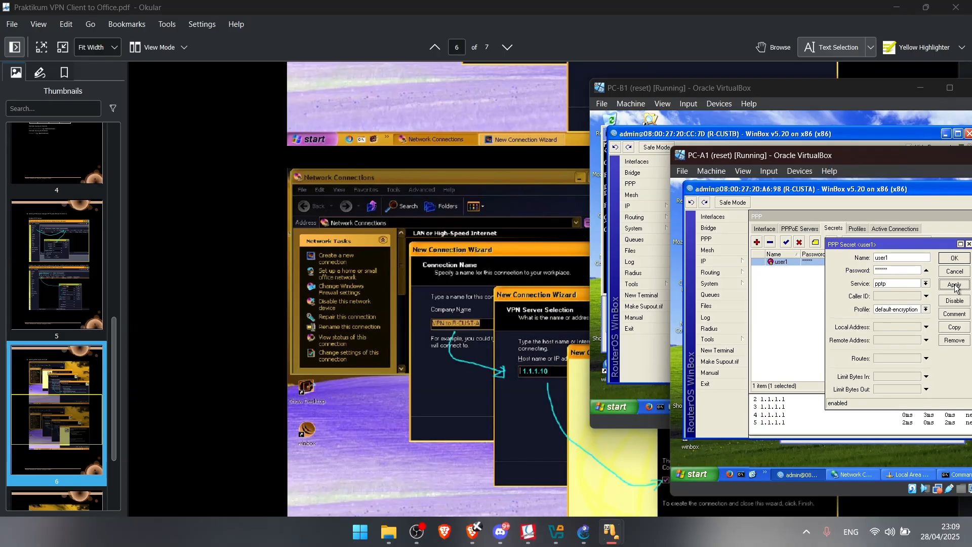
pyautogui.click(954, 257)
pyautogui.moveTo(610, 532)
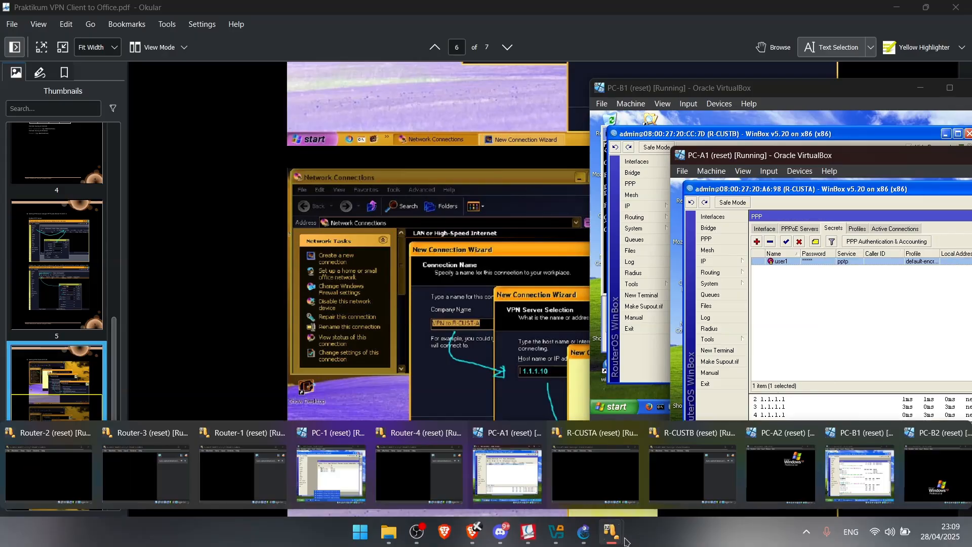
pyautogui.click(875, 454)
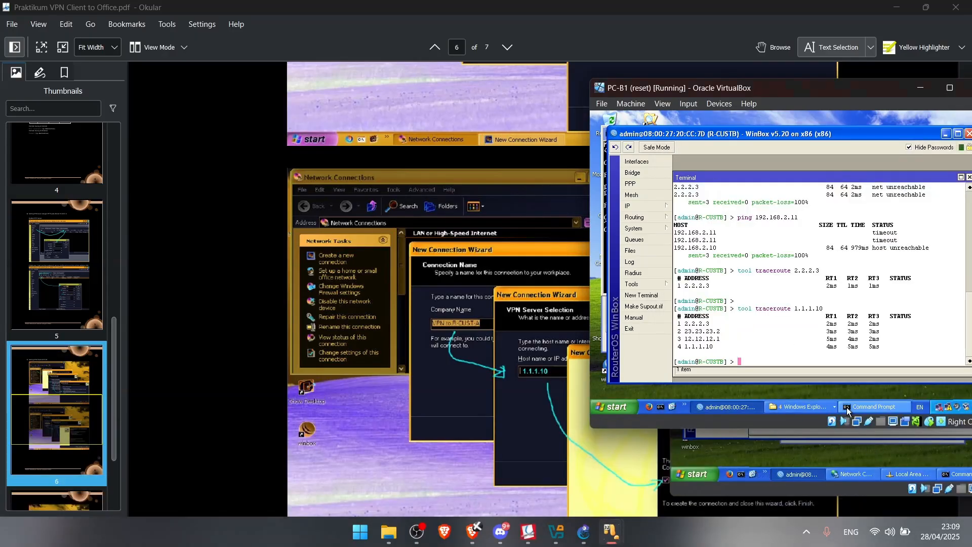
# Open PC-B1's Network Connections list from the system tray
pyautogui.moveTo(611, 532)
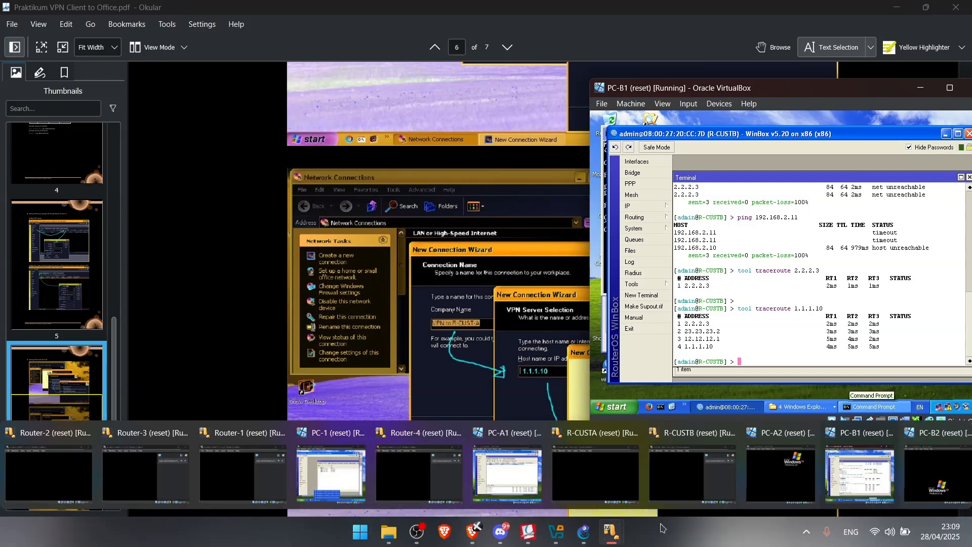
pyautogui.click(871, 445)
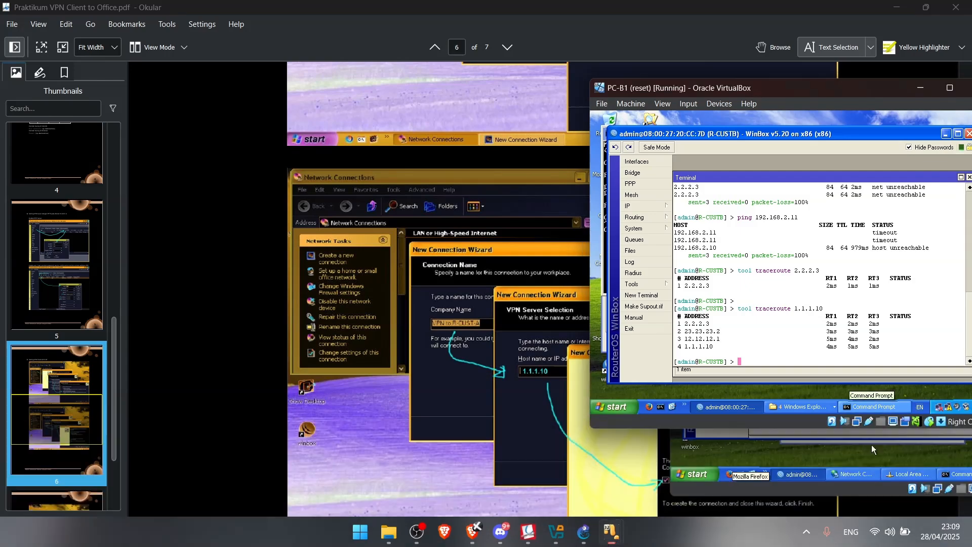
pyautogui.click(948, 407)
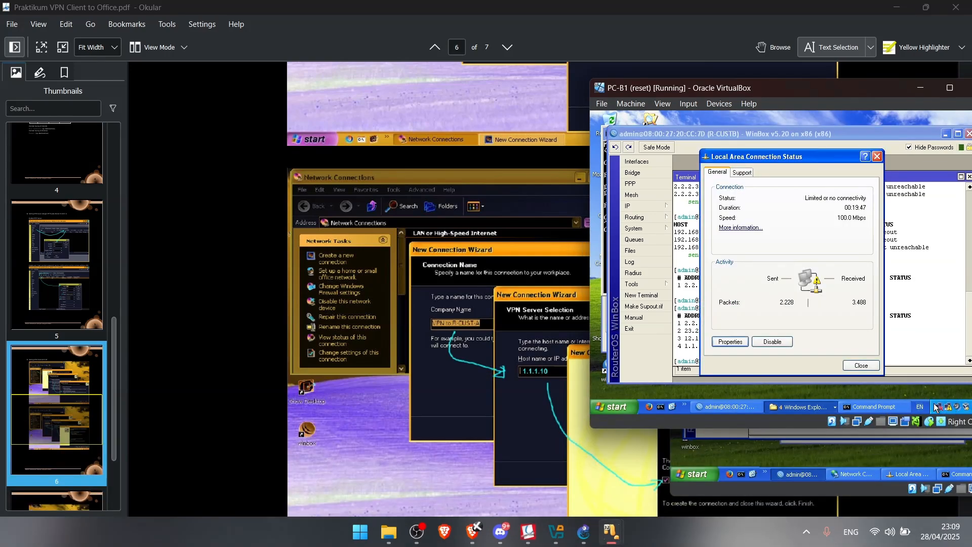
pyautogui.click(939, 407)
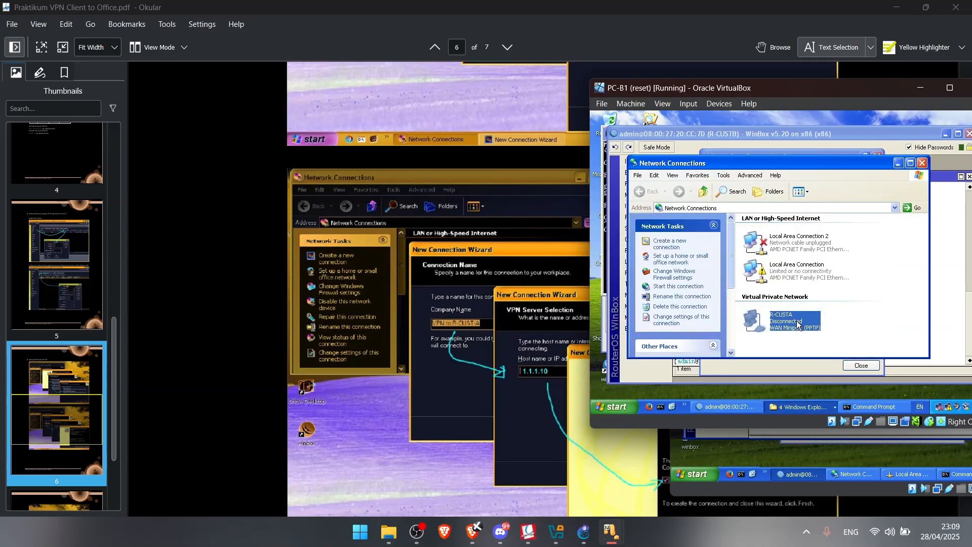
# Inspect the R-CUSTA connection's Options, Security and Networking properties
pyautogui.rightClick(757, 324)
pyautogui.click(780, 323)
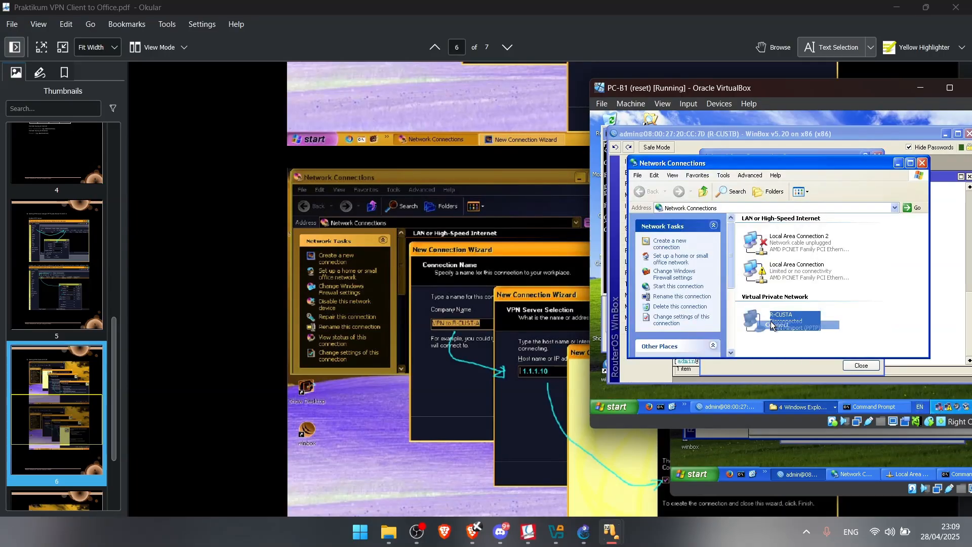
pyautogui.rightClick(782, 322)
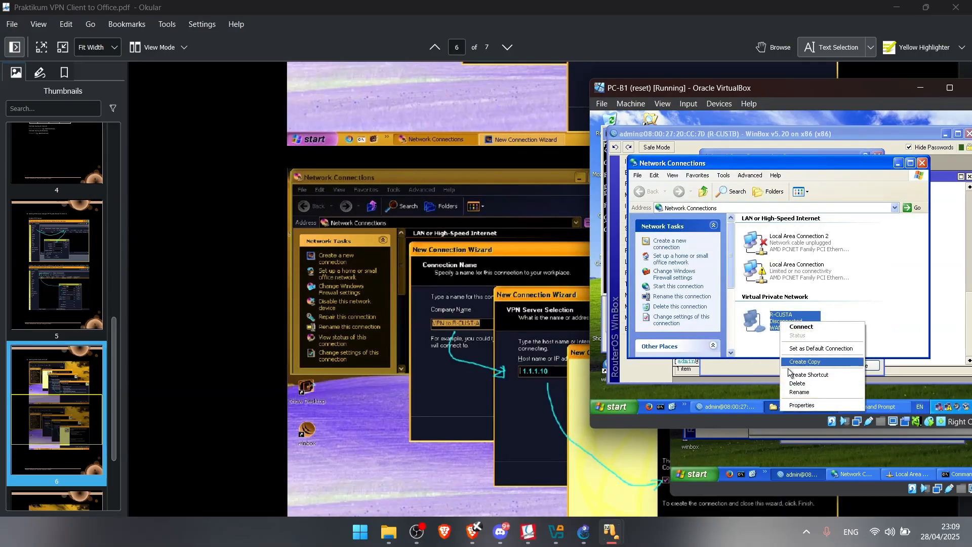
pyautogui.click(810, 406)
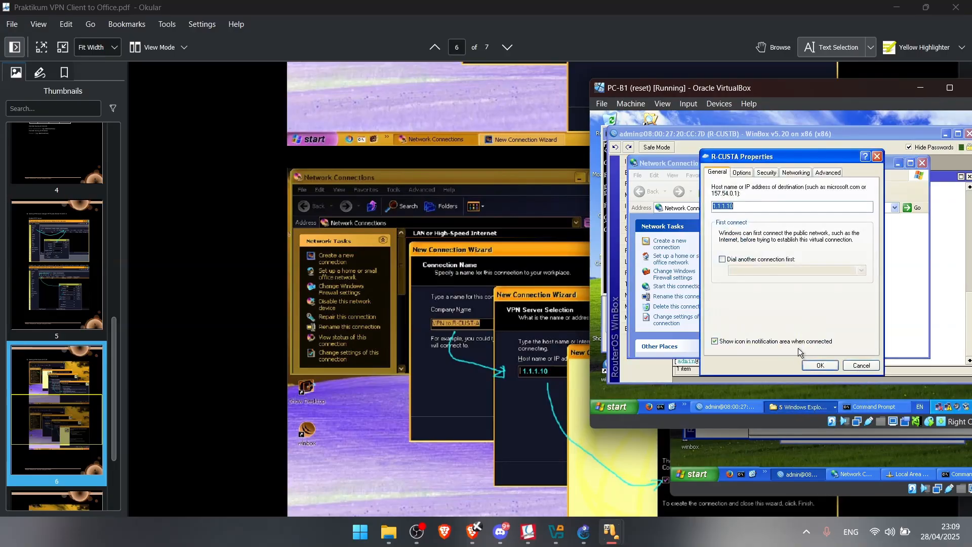
pyautogui.click(742, 173)
pyautogui.click(767, 173)
pyautogui.click(796, 172)
pyautogui.click(794, 280)
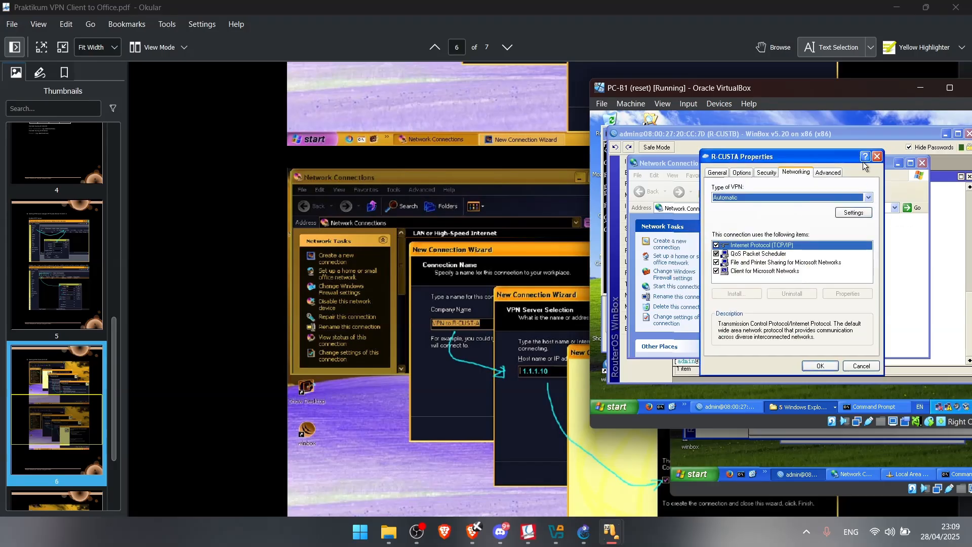
pyautogui.click(878, 156)
# Try setting R-CUSTA as default and deleting it, dismissing each busy-connection error
pyautogui.rightClick(810, 322)
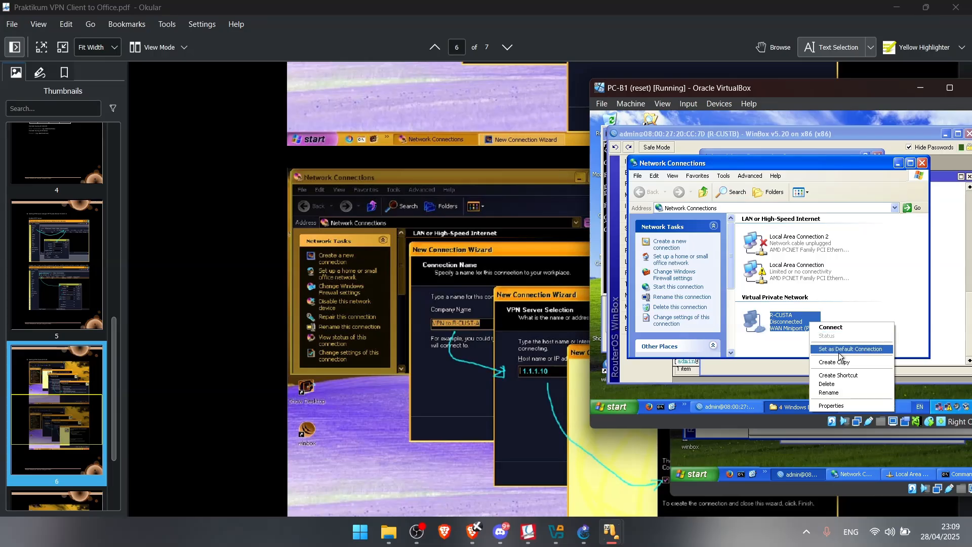
pyautogui.click(833, 404)
pyautogui.click(804, 286)
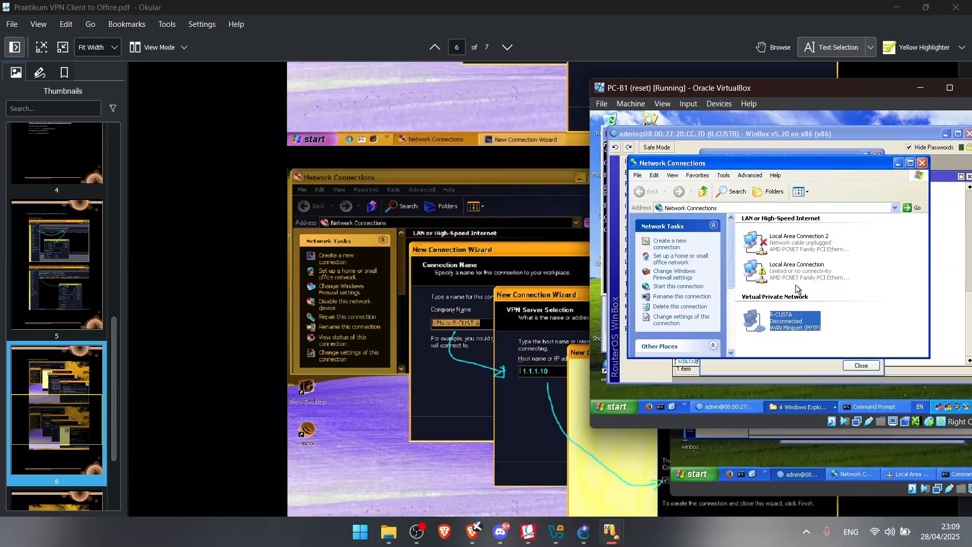
pyautogui.rightClick(795, 316)
pyautogui.click(816, 370)
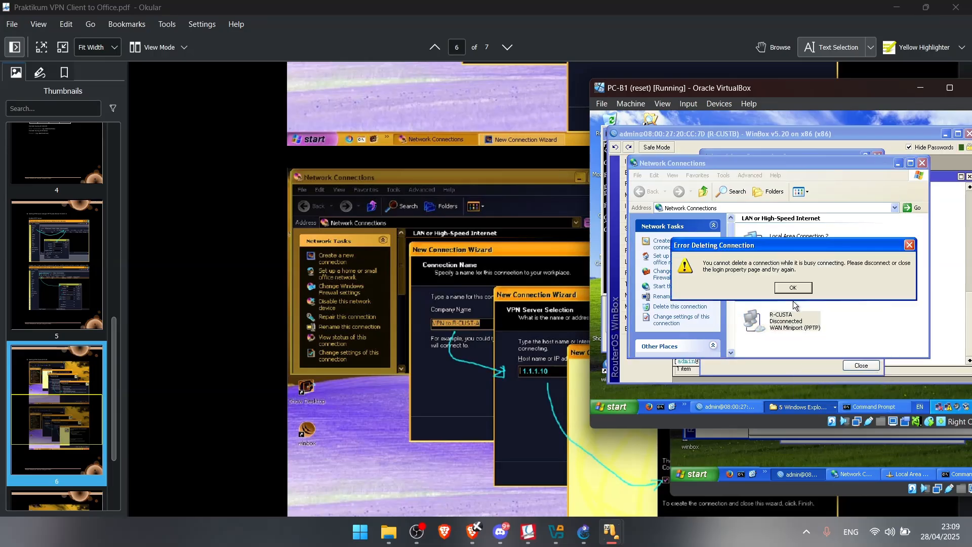
pyautogui.click(791, 290)
pyautogui.rightClick(796, 315)
pyautogui.click(819, 376)
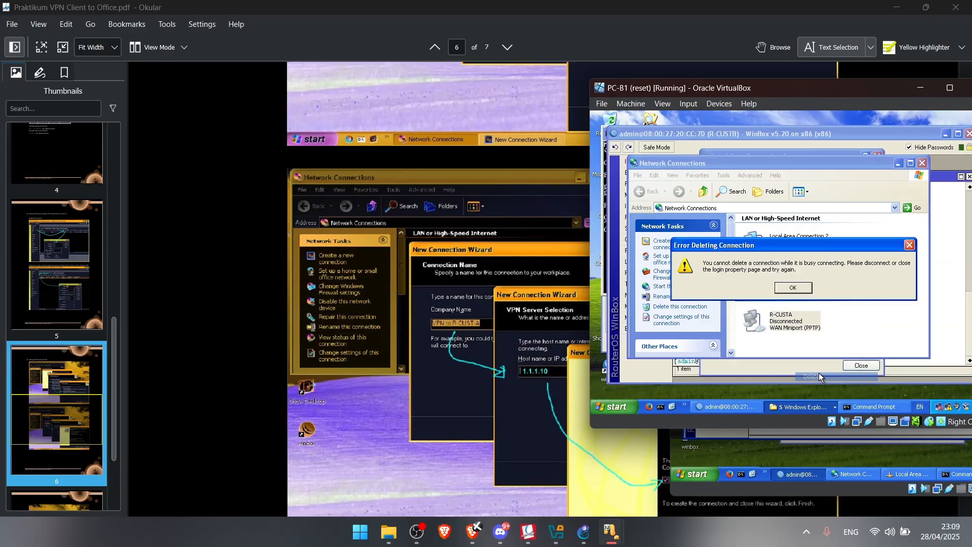
pyautogui.click(805, 291)
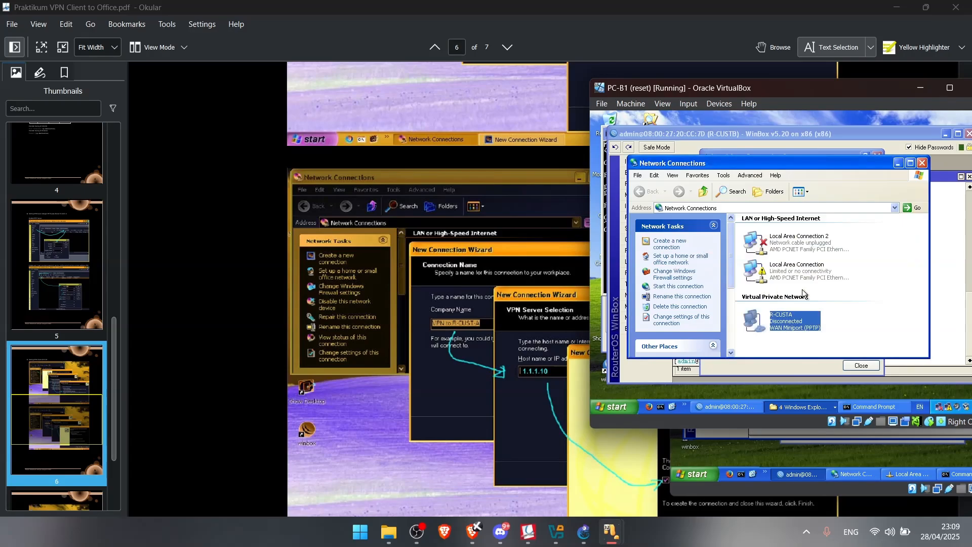
# Cycle through PC-B1's open windows and dismiss the pending R-CUSTA connection error
pyautogui.click(760, 409)
pyautogui.click(806, 406)
pyautogui.click(806, 394)
pyautogui.click(809, 408)
pyautogui.click(810, 395)
pyautogui.click(810, 408)
pyautogui.click(814, 393)
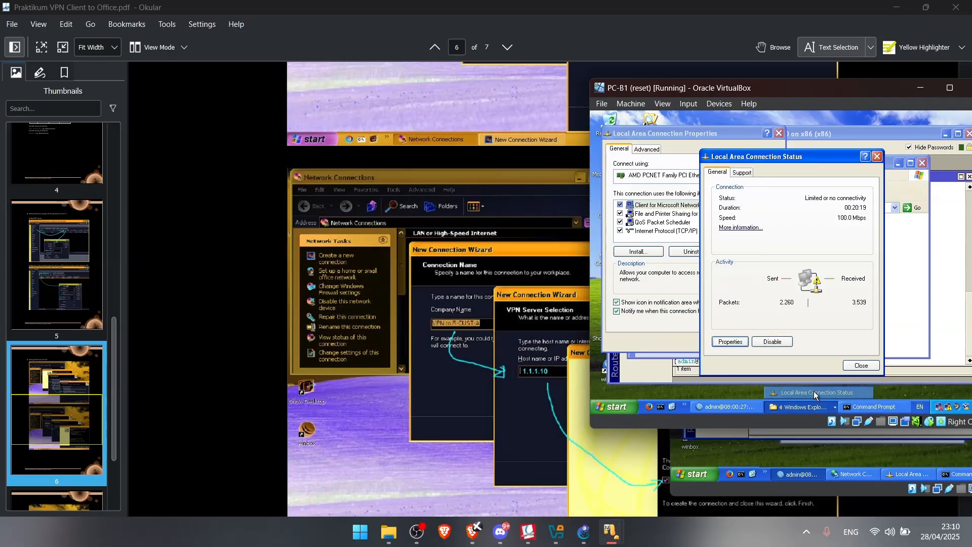
pyautogui.click(811, 407)
pyautogui.click(821, 356)
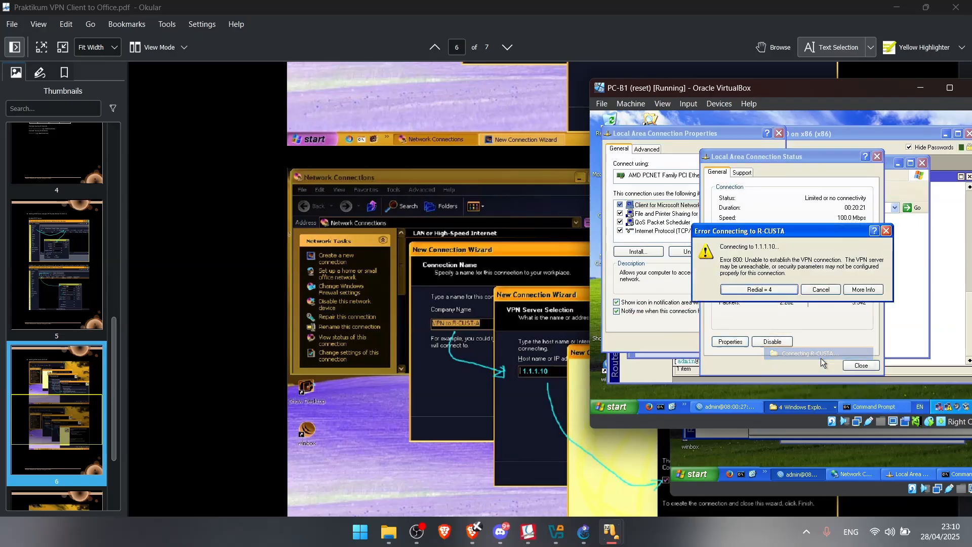
pyautogui.click(821, 290)
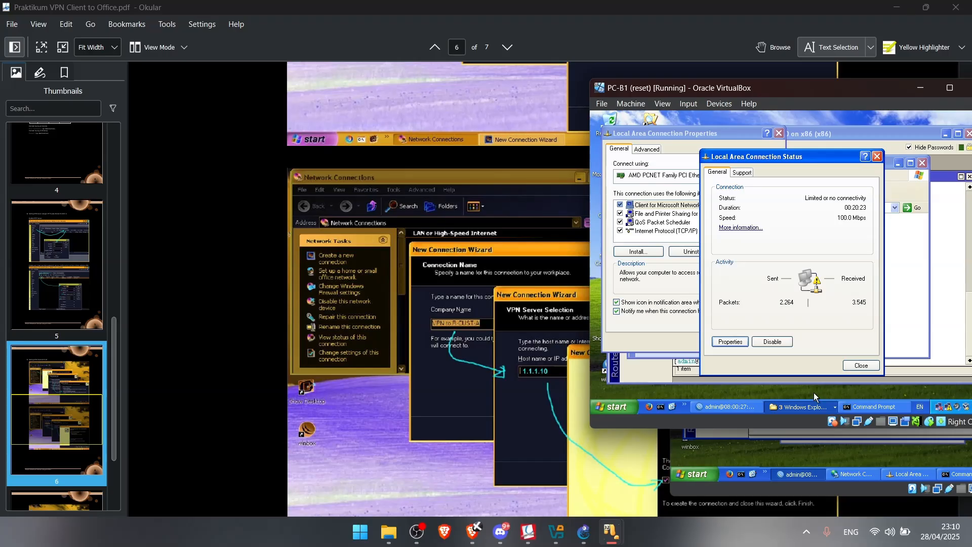
pyautogui.click(915, 312)
# Retry connecting R-CUSTA, cancel the Error 800 redial, and close the connect prompt
pyautogui.click(797, 323)
pyautogui.doubleClick(796, 323)
pyautogui.click(780, 286)
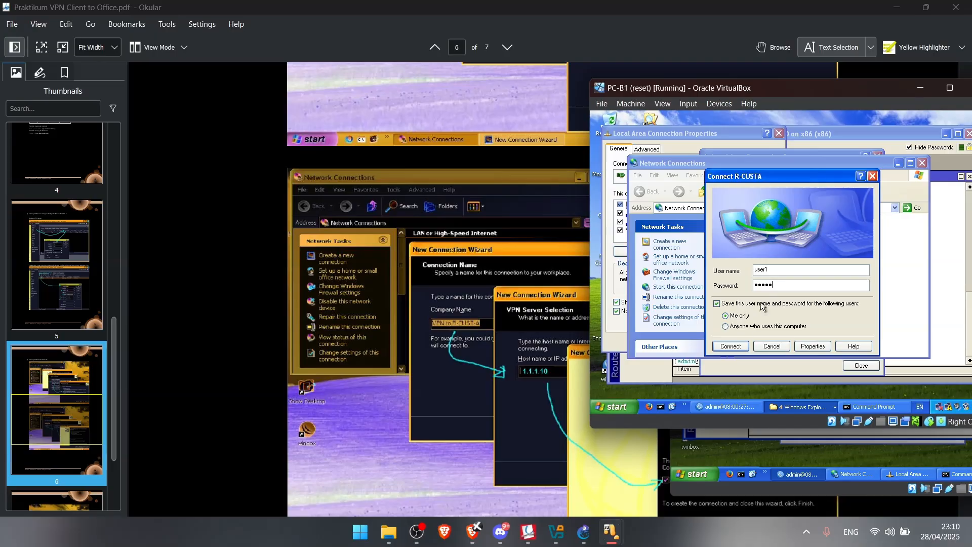
pyautogui.click(745, 346)
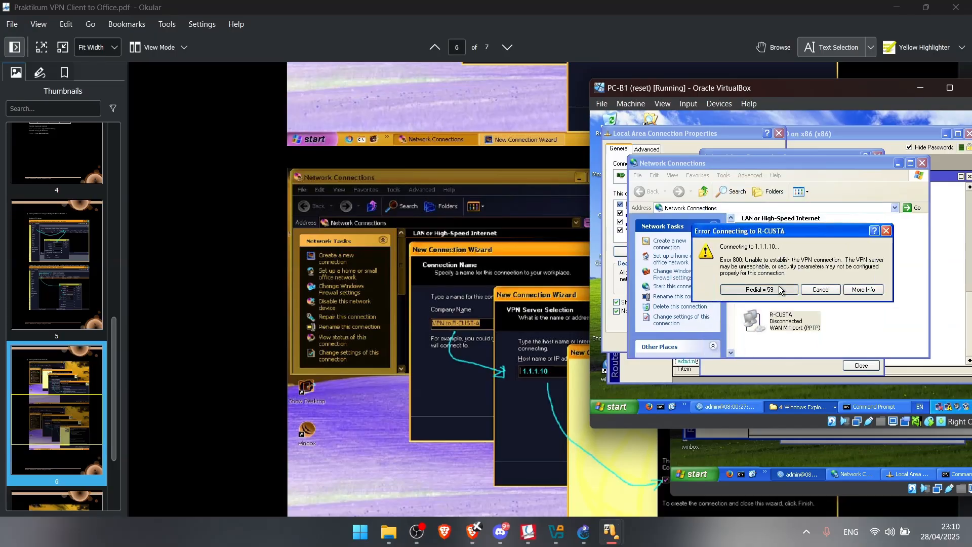
pyautogui.click(821, 290)
pyautogui.doubleClick(798, 318)
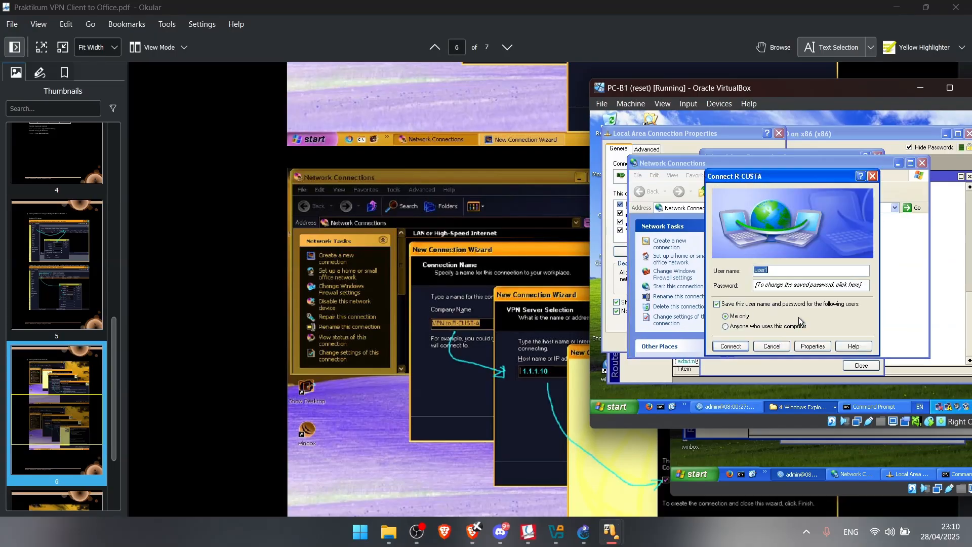
pyautogui.click(772, 346)
# Delete the R-CUSTA VPN connection and switch to the PC-A1 machine
pyautogui.rightClick(800, 326)
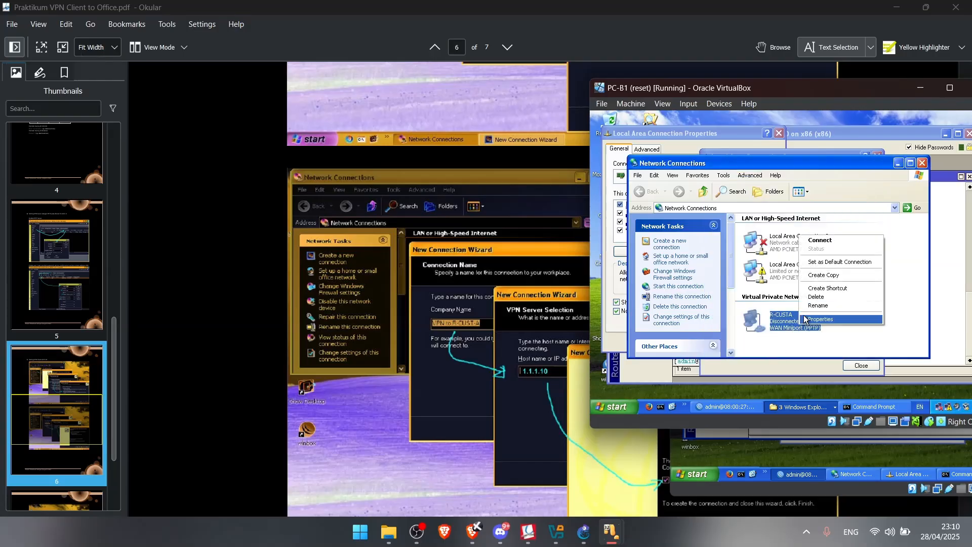
pyautogui.click(816, 297)
pyautogui.click(775, 287)
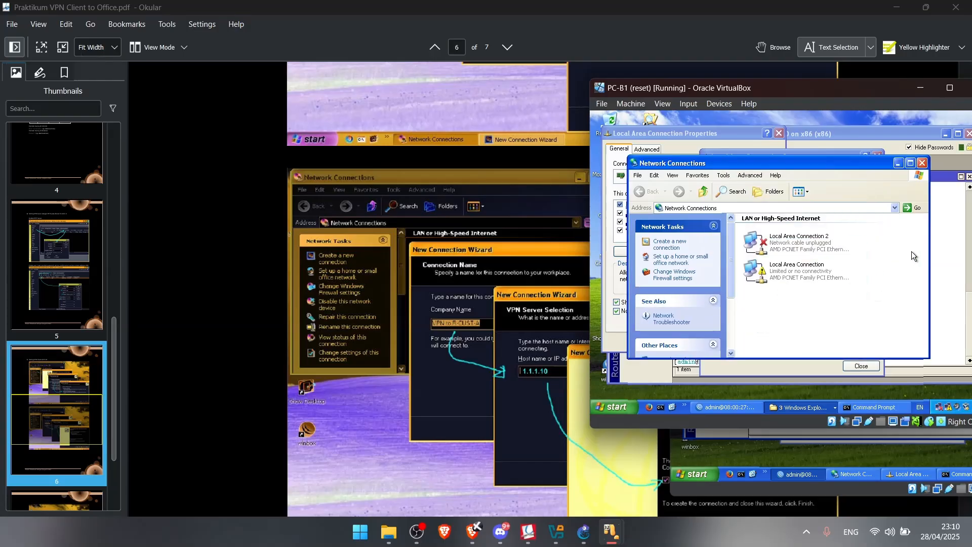
pyautogui.click(942, 242)
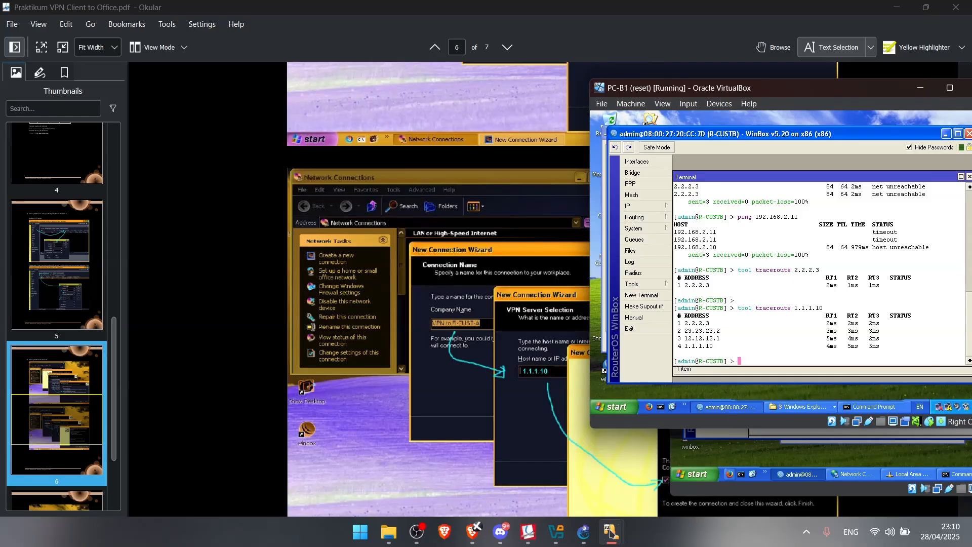
pyautogui.click(612, 532)
pyautogui.click(515, 466)
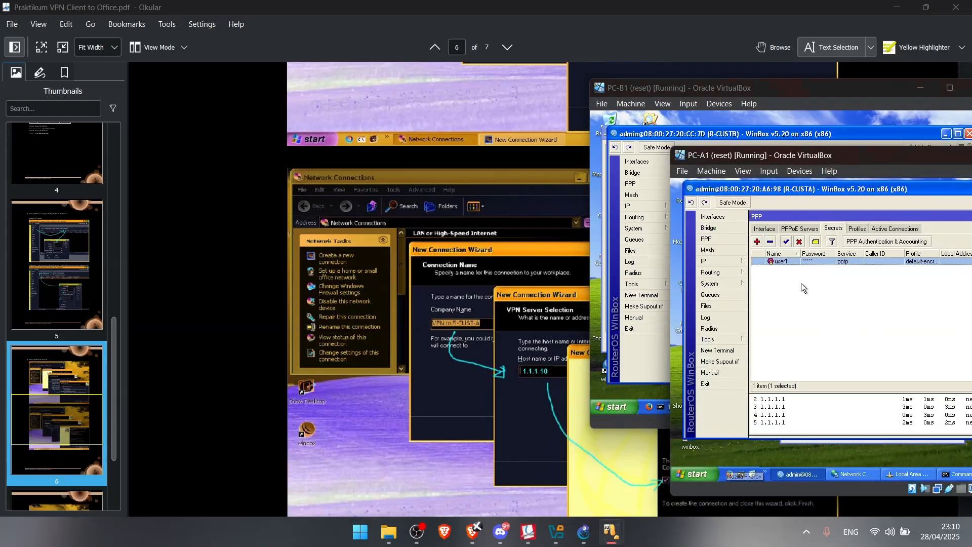
# Open the user1 PPP secret and consult the lab guide PDF
pyautogui.doubleClick(775, 262)
pyautogui.click(915, 268)
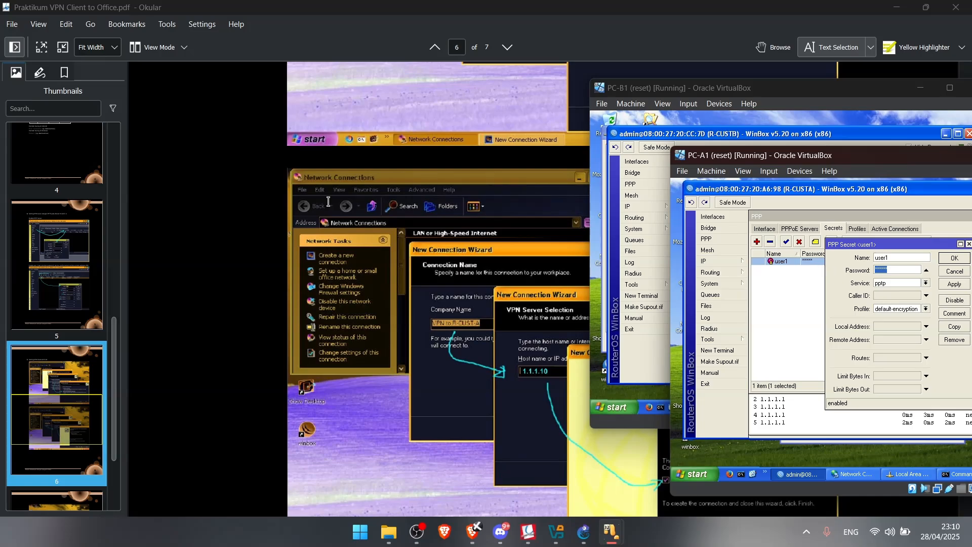
pyautogui.click(294, 248)
pyautogui.scroll(10, 341, 257)
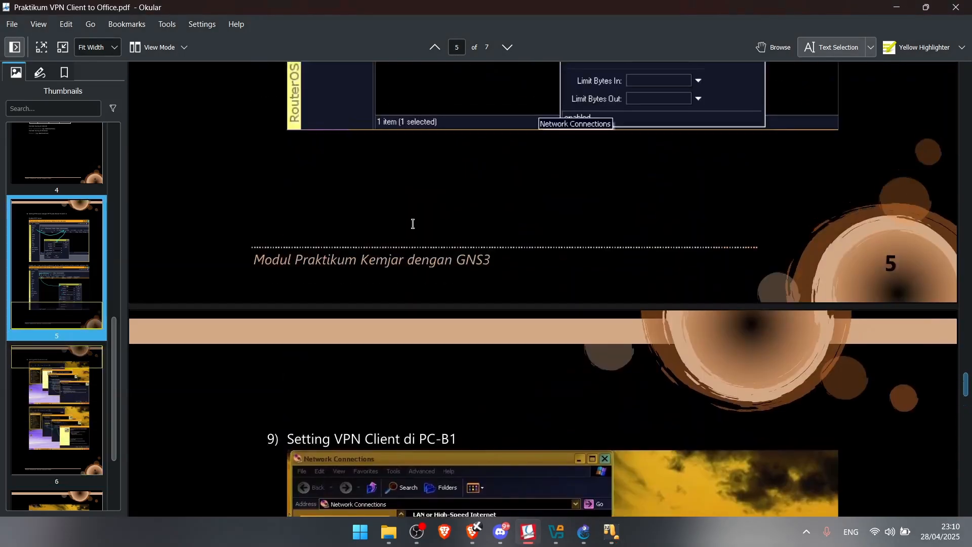
pyautogui.scroll(-3, 423, 207)
pyautogui.scroll(5, 423, 207)
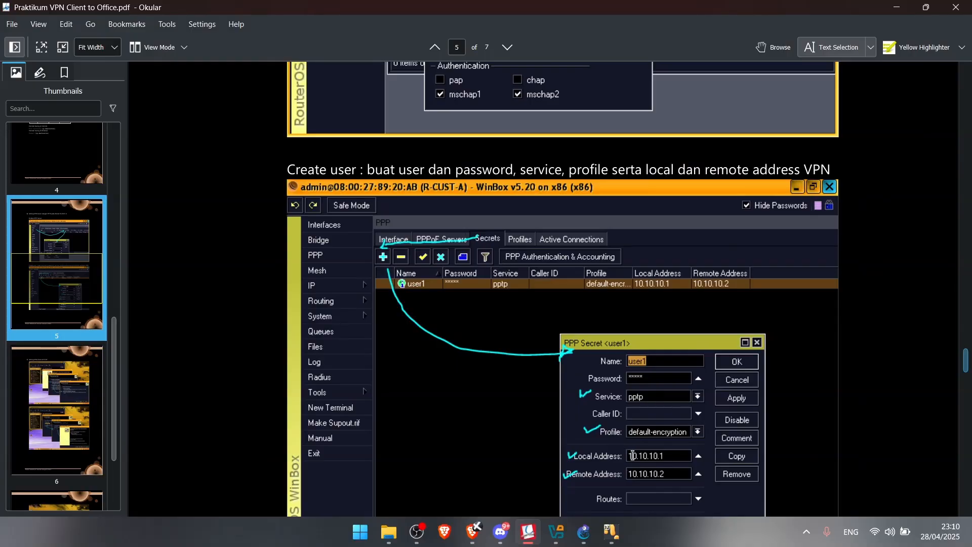
pyautogui.moveTo(612, 532)
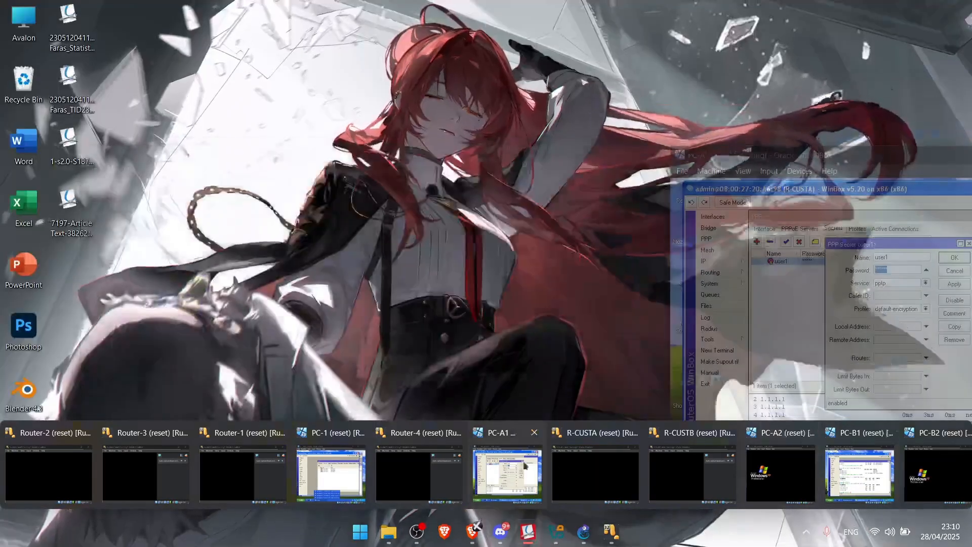
pyautogui.click(534, 461)
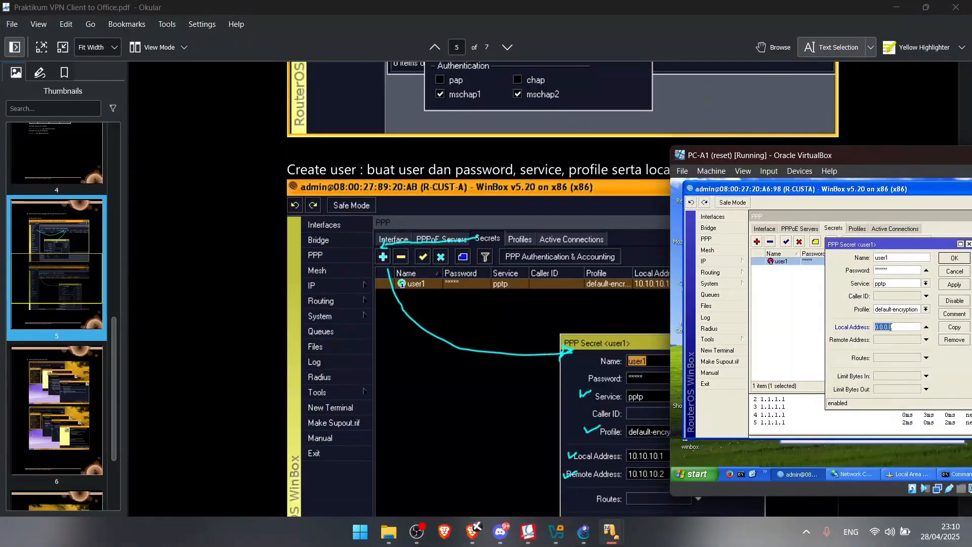
# Give user1 local address 10.10.10.1, remote 10.10.10.2 and a new password, then switch to PC-B1
pyautogui.write('1')
pyautogui.click(899, 339)
pyautogui.write('10.10')
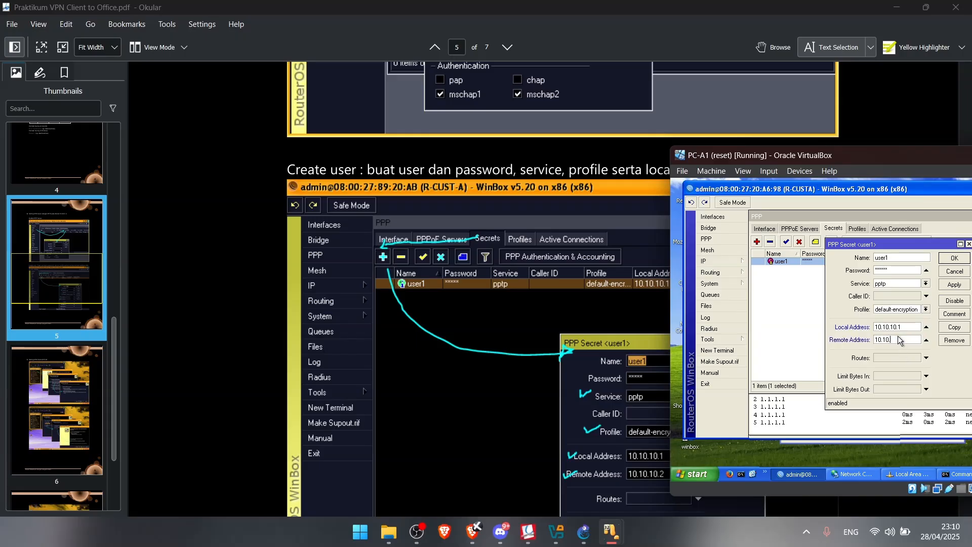
pyautogui.write('.10.10.2')
pyautogui.moveTo(896, 272); pyautogui.dragTo(801, 275)
pyautogui.write('**')
pyautogui.click(956, 285)
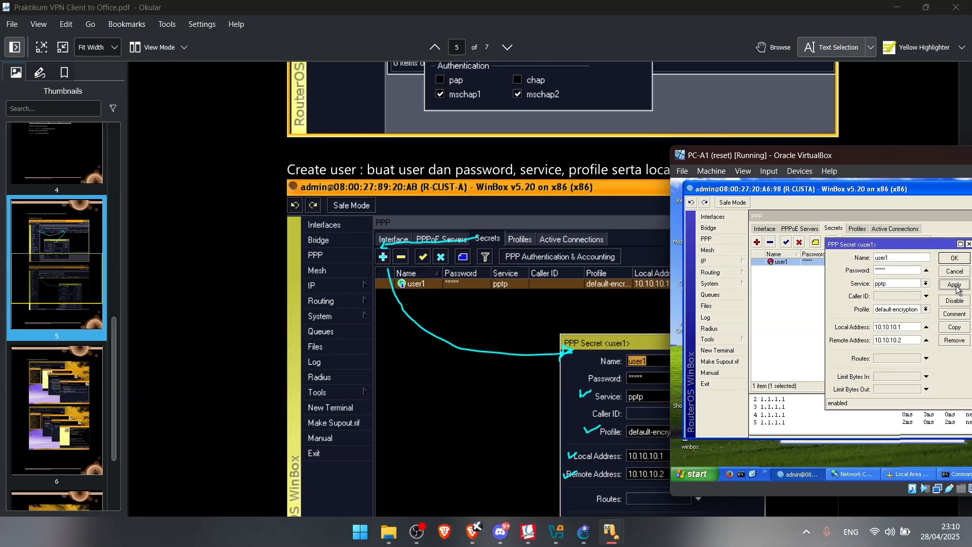
pyautogui.click(956, 258)
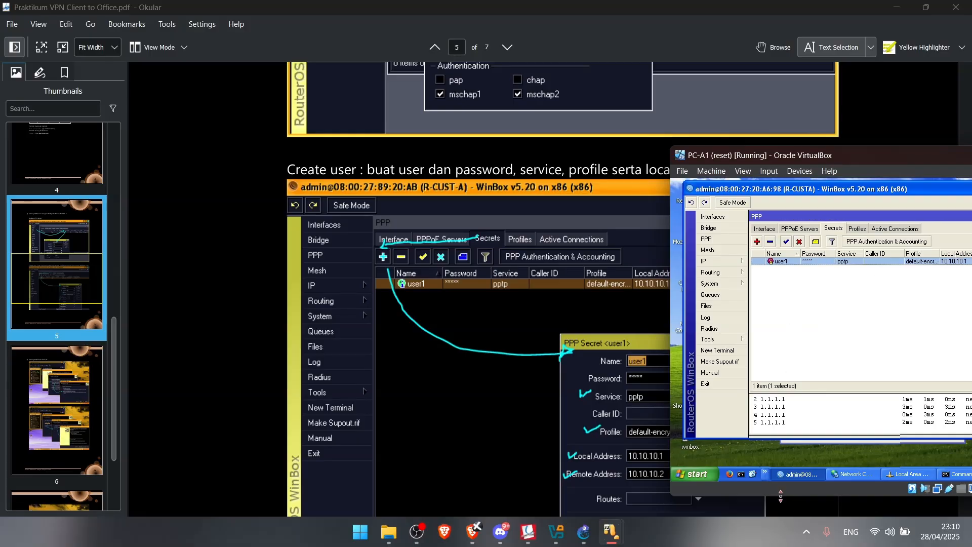
pyautogui.click(612, 532)
pyautogui.click(870, 476)
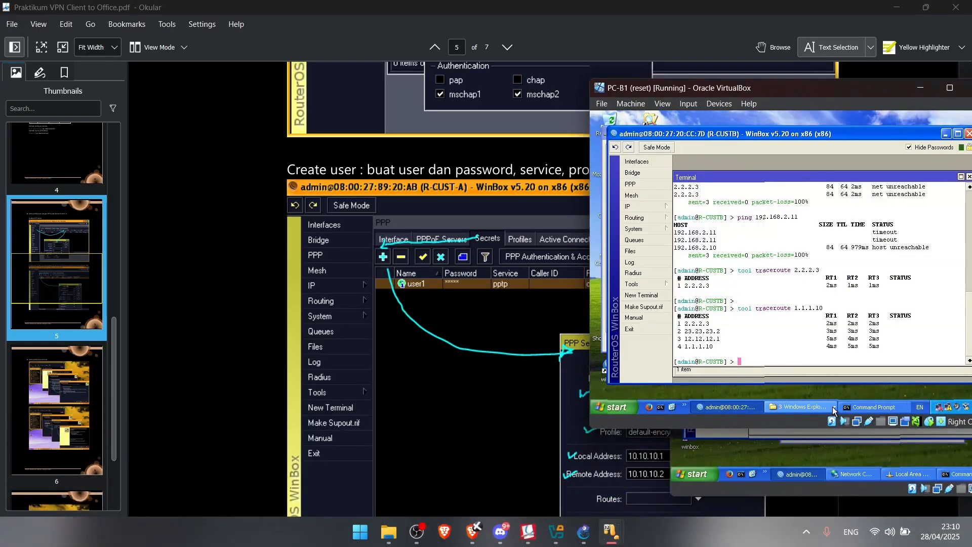
# Re-create workplace VPN connection R-CUSTA to server 1.1.1.10 with a desktop shortcut
pyautogui.doubleClick(940, 407)
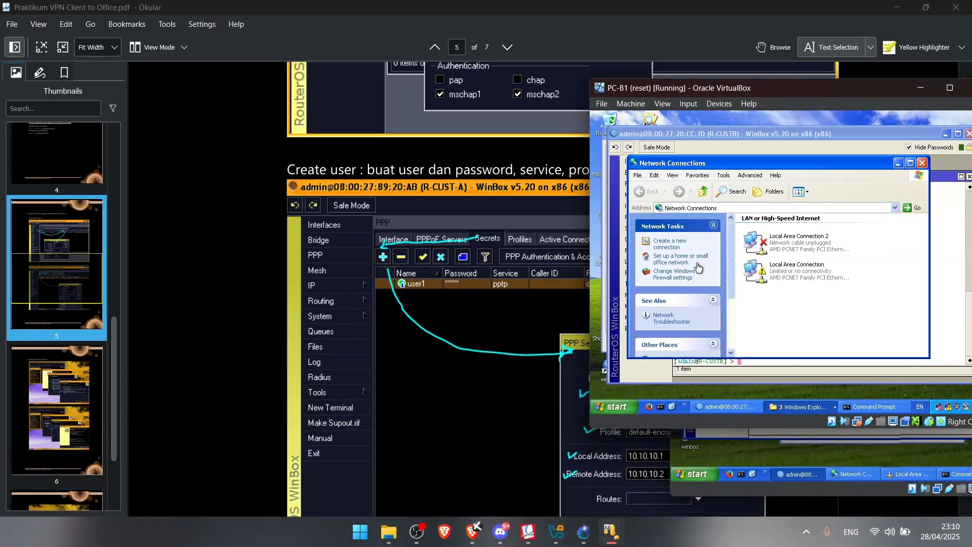
pyautogui.click(669, 242)
pyautogui.click(853, 350)
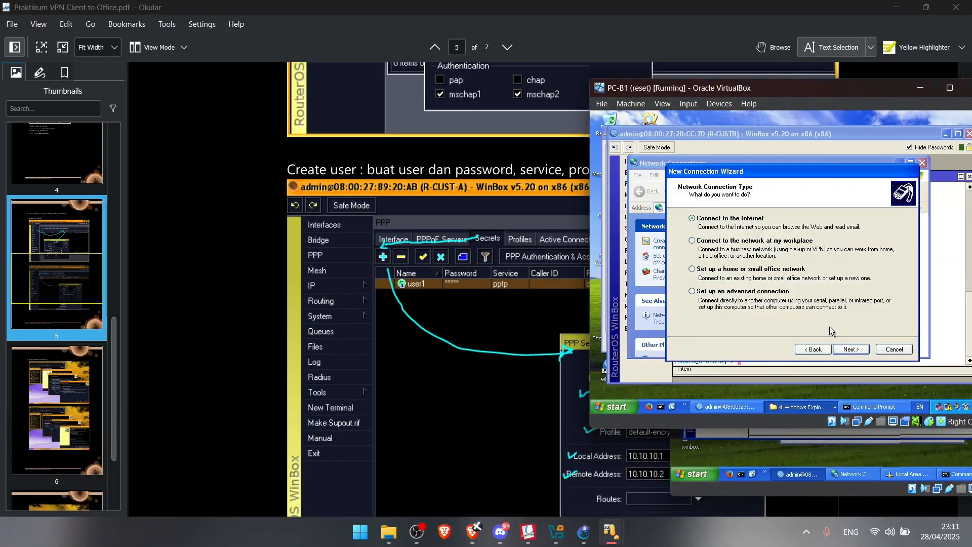
pyautogui.click(771, 245)
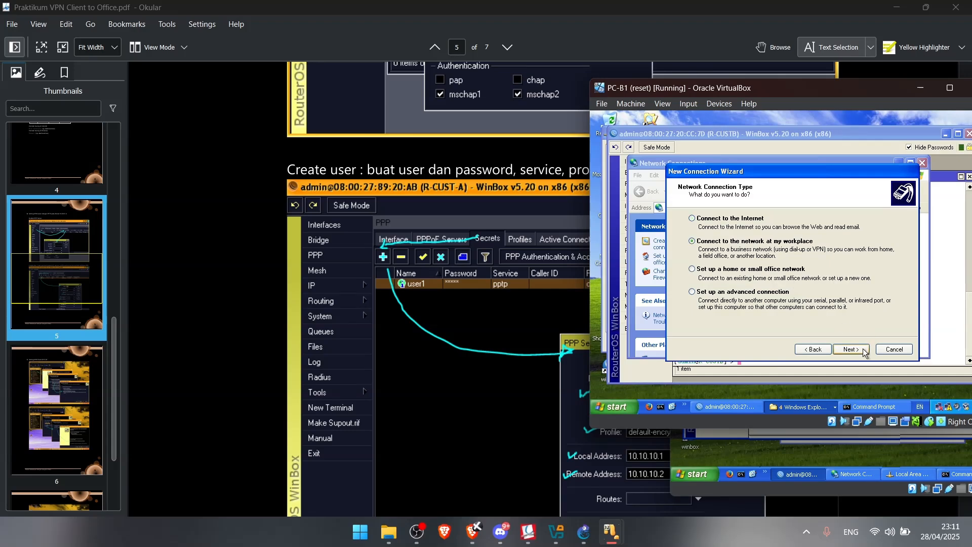
pyautogui.click(852, 350)
pyautogui.click(856, 349)
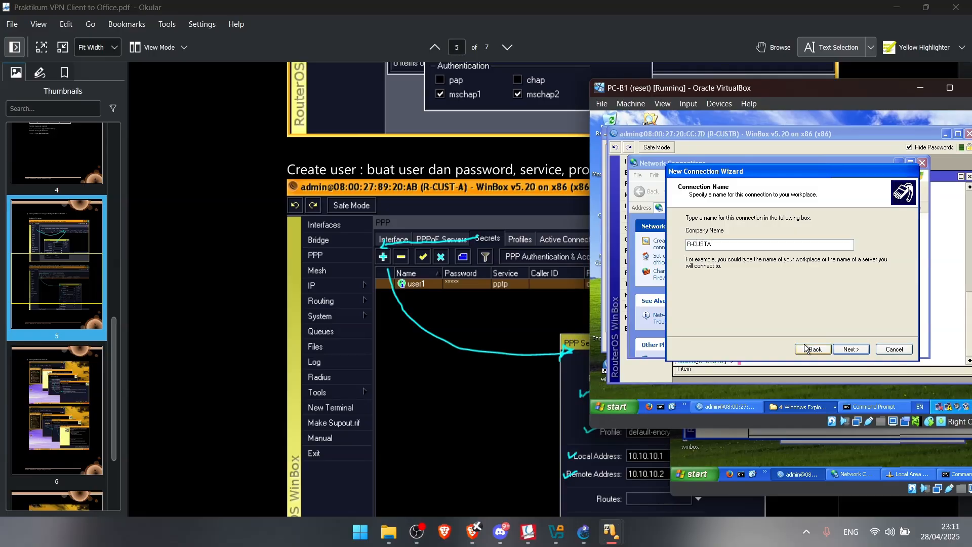
pyautogui.click(852, 350)
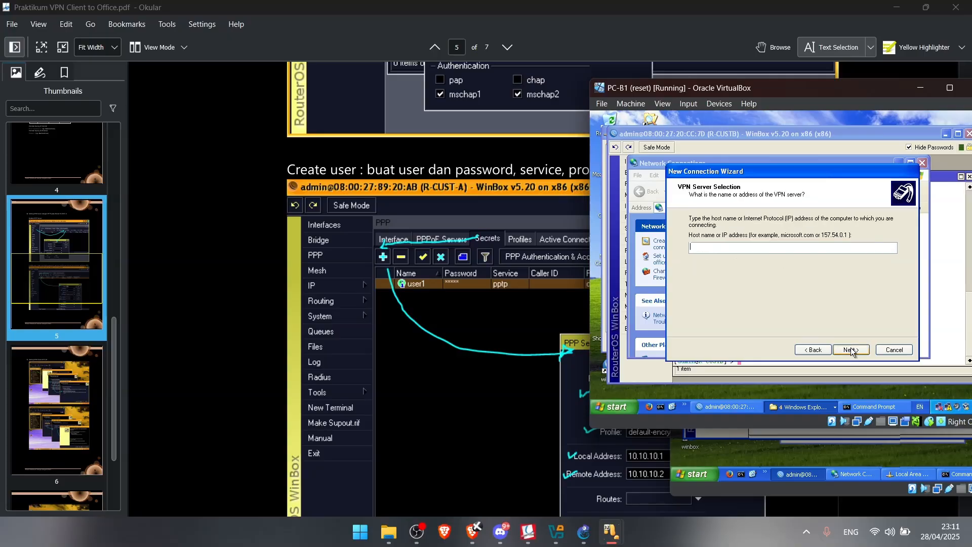
pyautogui.write('1.1.1.10')
pyautogui.click(852, 350)
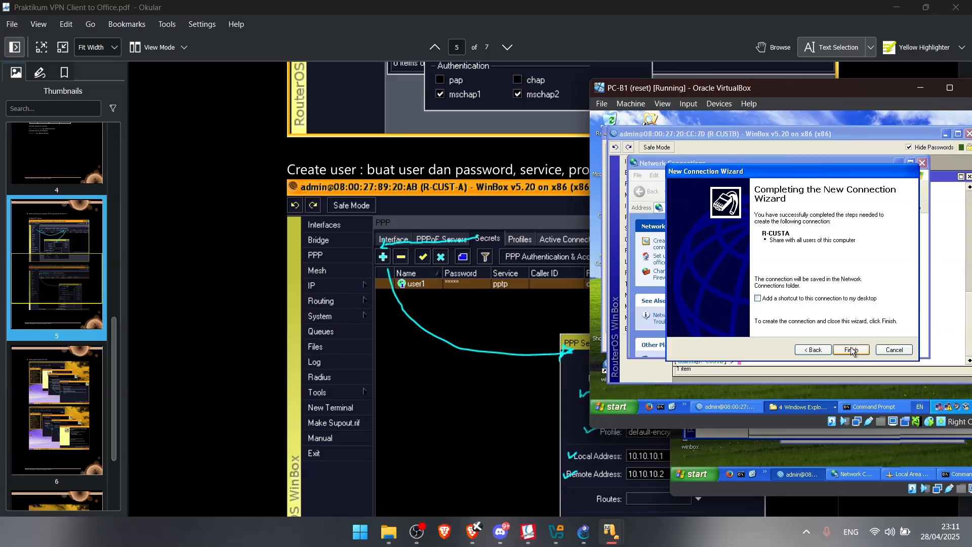
pyautogui.click(834, 299)
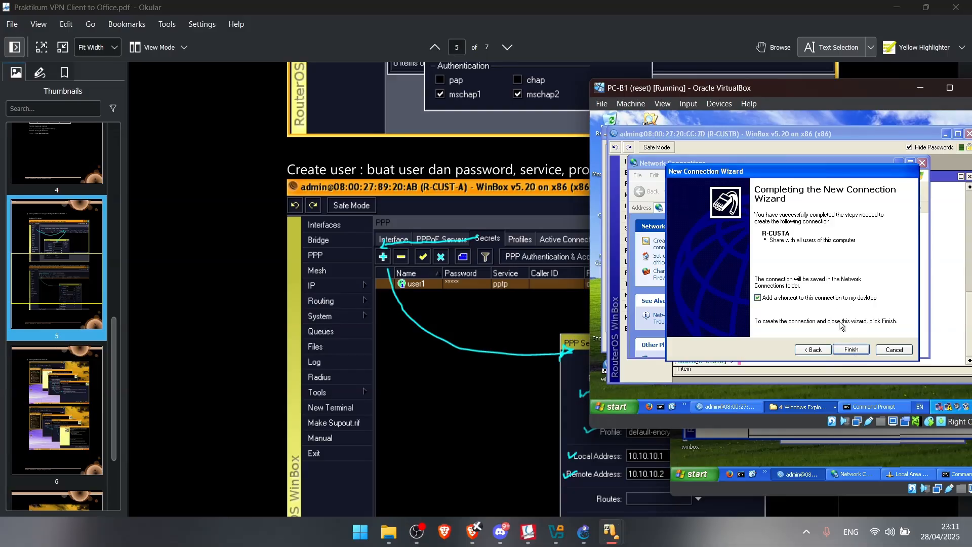
pyautogui.click(853, 350)
# Enter the VPN credentials and connect, then delete R-CUSTA after the Error 800 failure
pyautogui.write('user1')
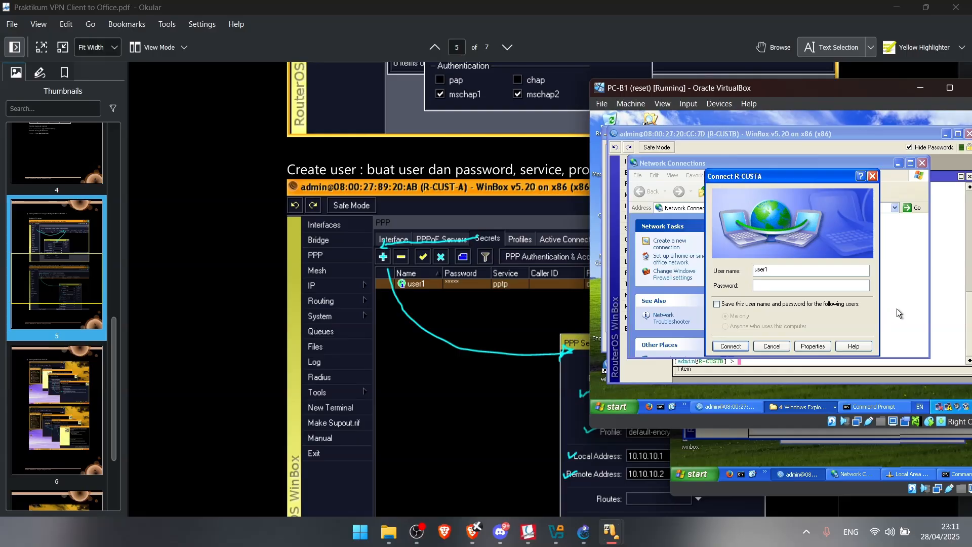
pyautogui.click(837, 284)
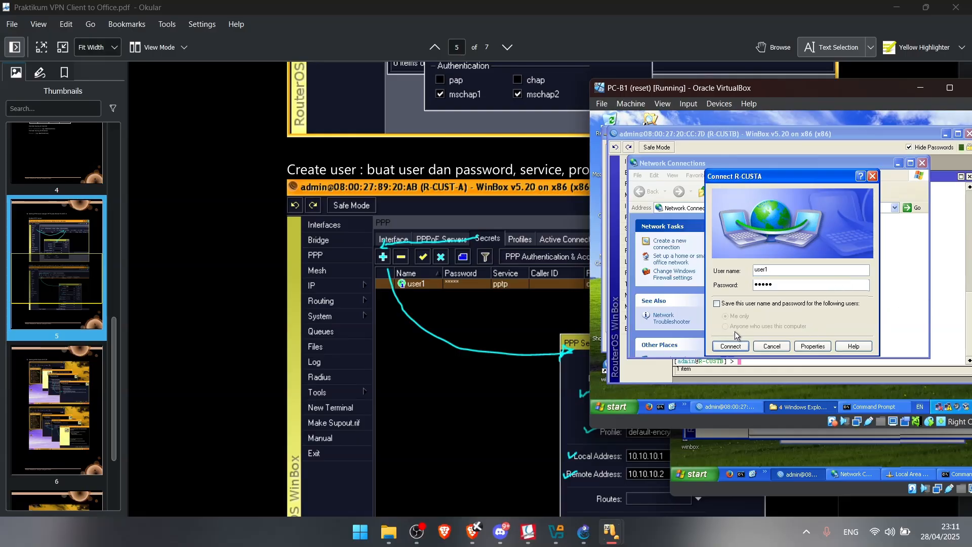
pyautogui.click(730, 347)
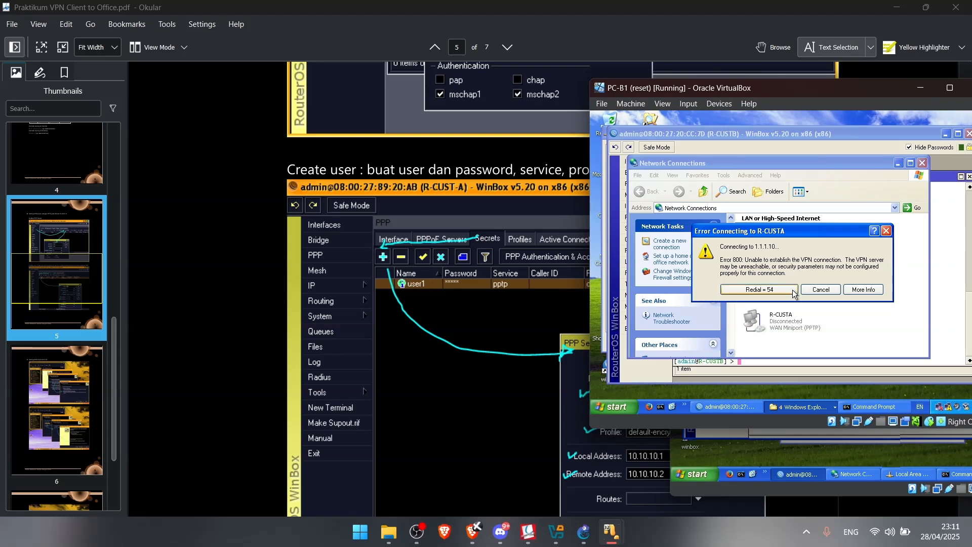
pyautogui.click(835, 293)
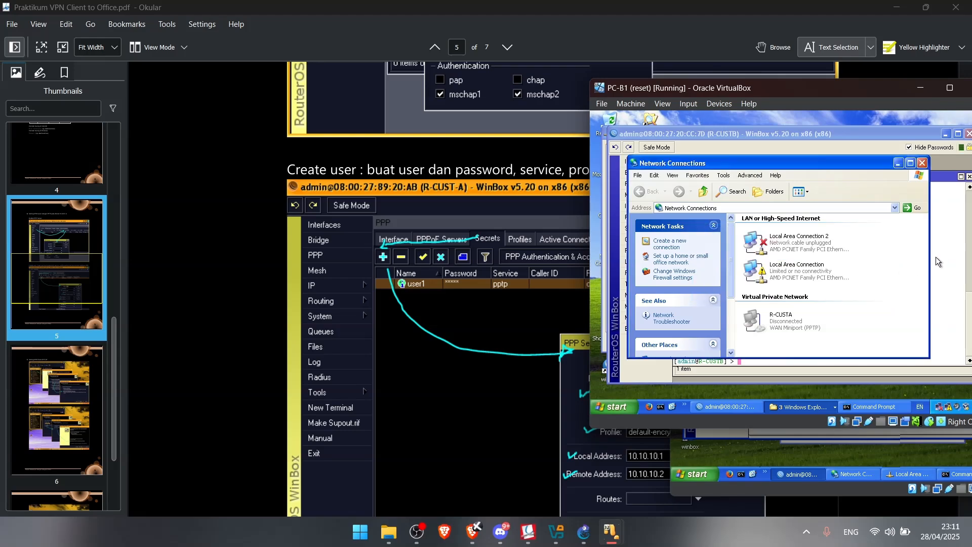
pyautogui.rightClick(813, 329)
pyautogui.click(847, 298)
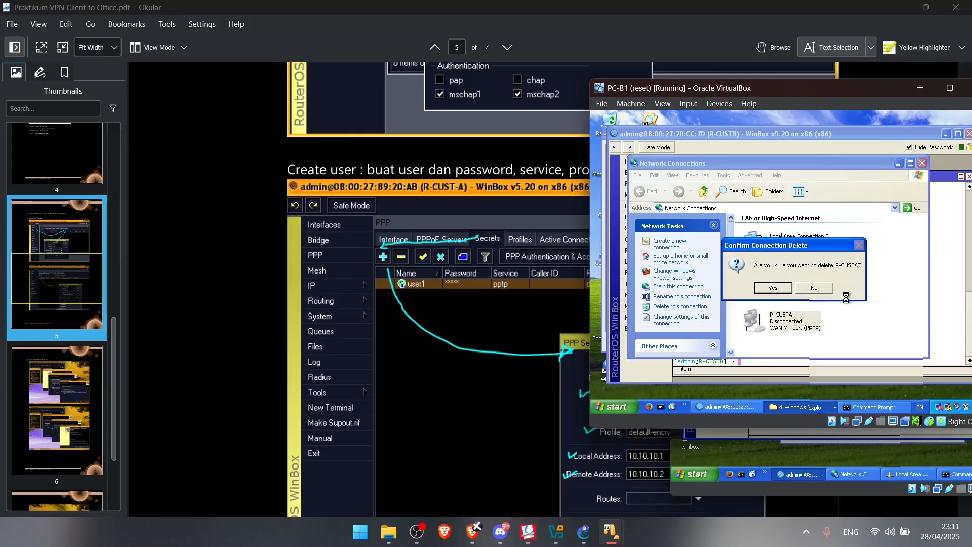
pyautogui.click(773, 287)
# Bring PC-A1's WinBox to the front and arrange the PC-A1 and PC-B1 windows side by side
pyautogui.click(660, 251)
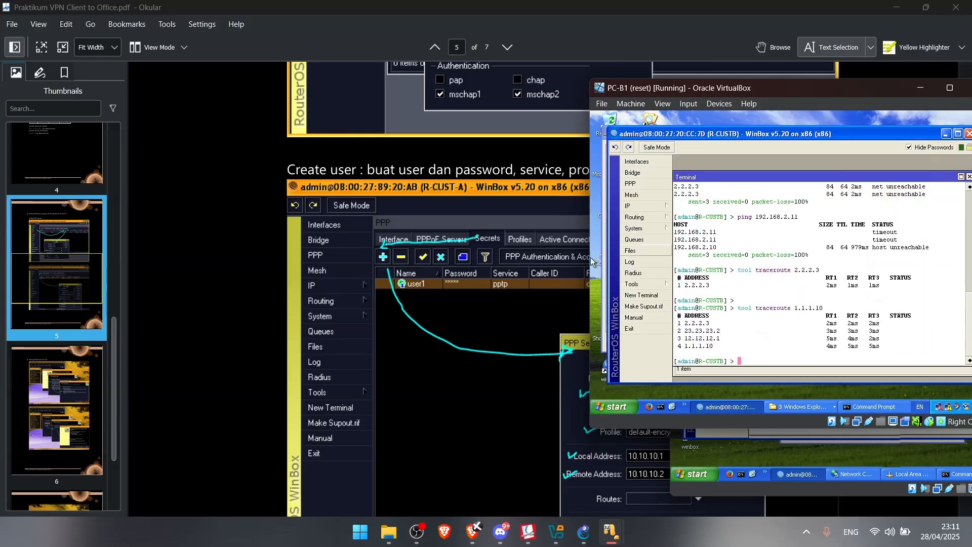
pyautogui.scroll(15, 436, 264)
pyautogui.scroll(-12, 436, 263)
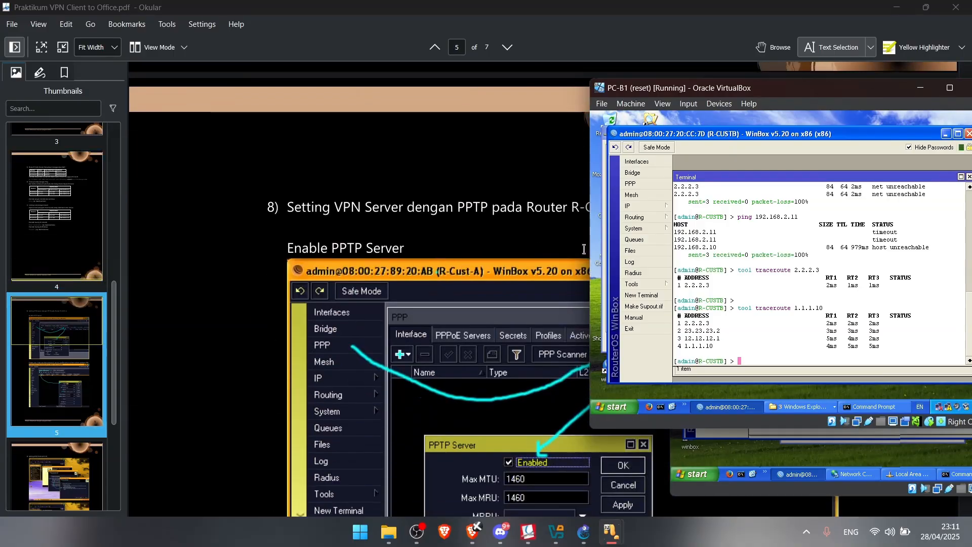
pyautogui.moveTo(613, 531)
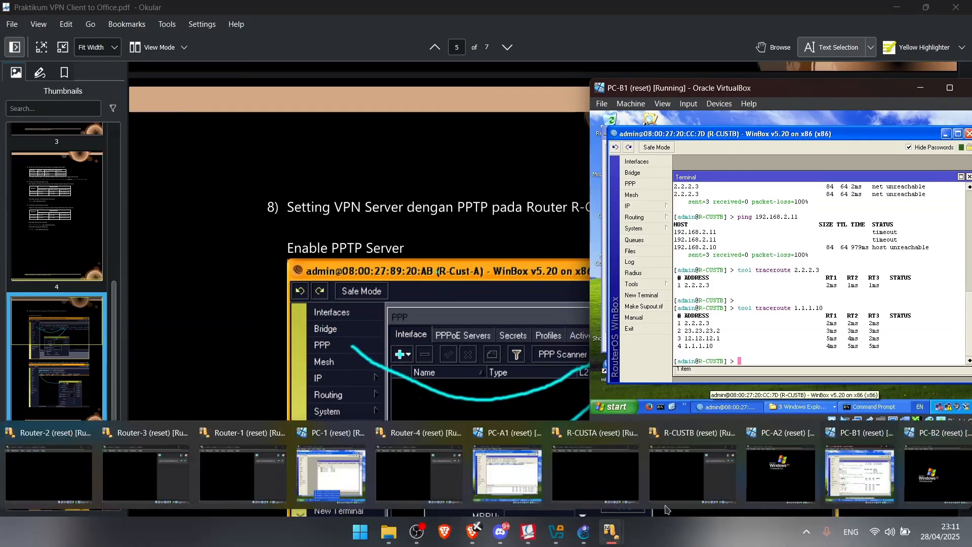
pyautogui.click(506, 474)
pyautogui.moveTo(772, 156); pyautogui.dragTo(659, 153)
pyautogui.moveTo(657, 90); pyautogui.dragTo(822, 94)
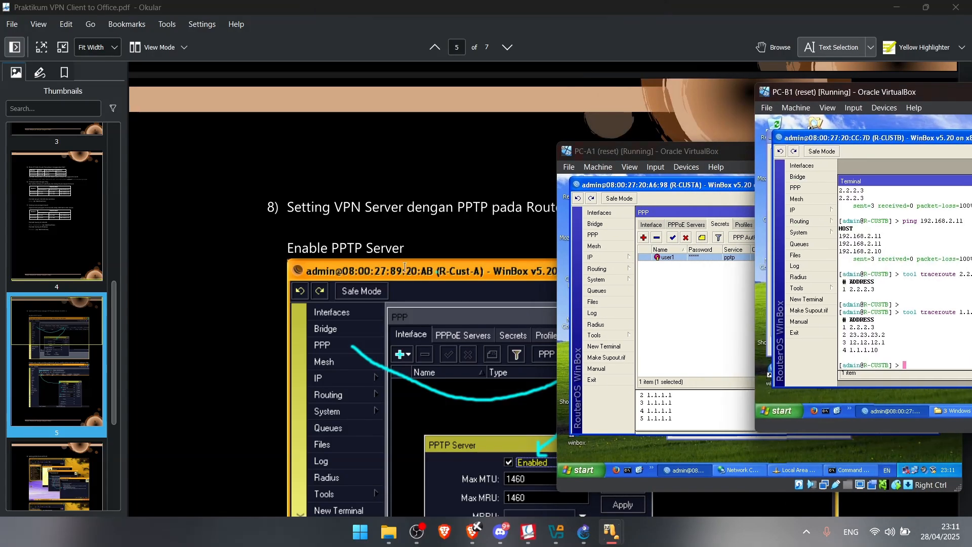
pyautogui.scroll(-5, 408, 278)
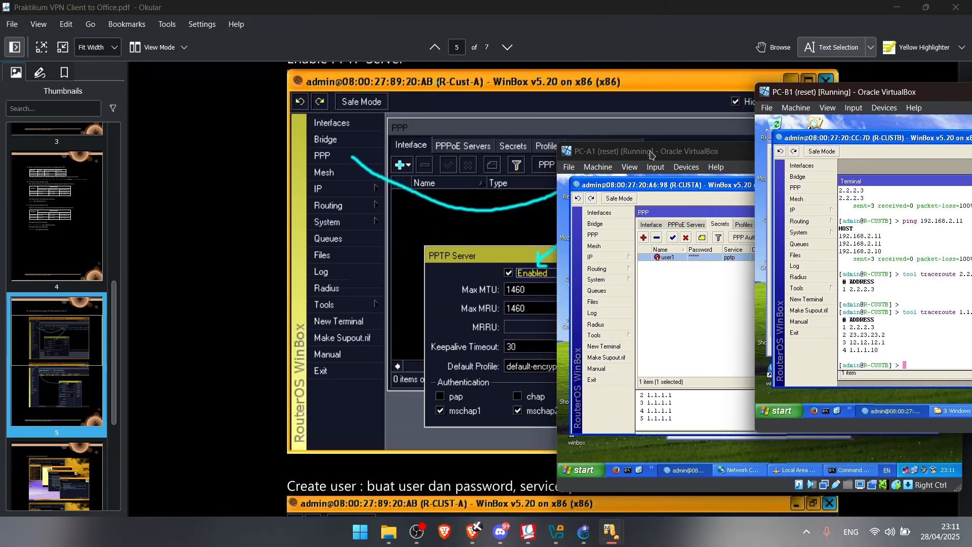
pyautogui.moveTo(651, 155); pyautogui.dragTo(598, 152)
# Review R-CUSTA's PPTP Server settings from the PPP interface list
pyautogui.click(600, 221)
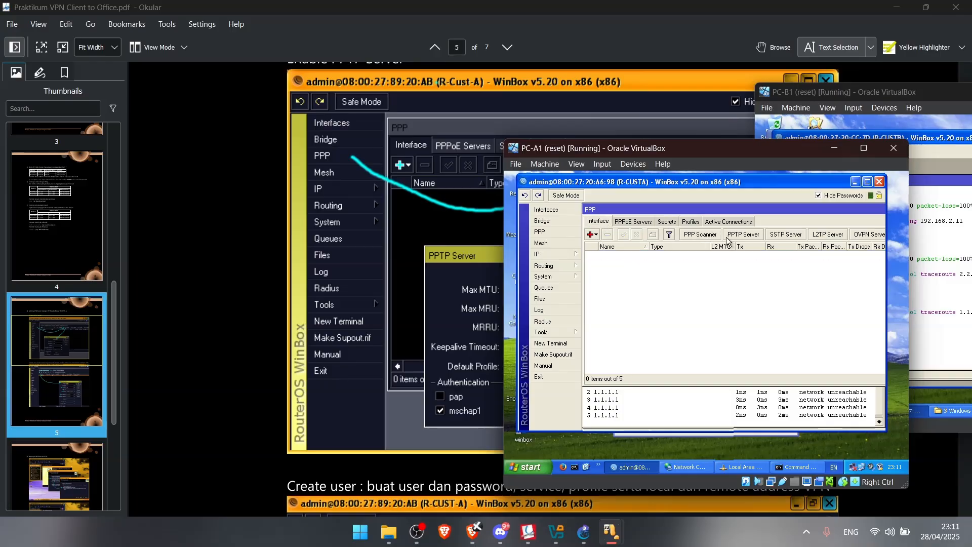
pyautogui.click(737, 238)
pyautogui.moveTo(621, 150); pyautogui.dragTo(714, 115)
pyautogui.scroll(-2, 438, 209)
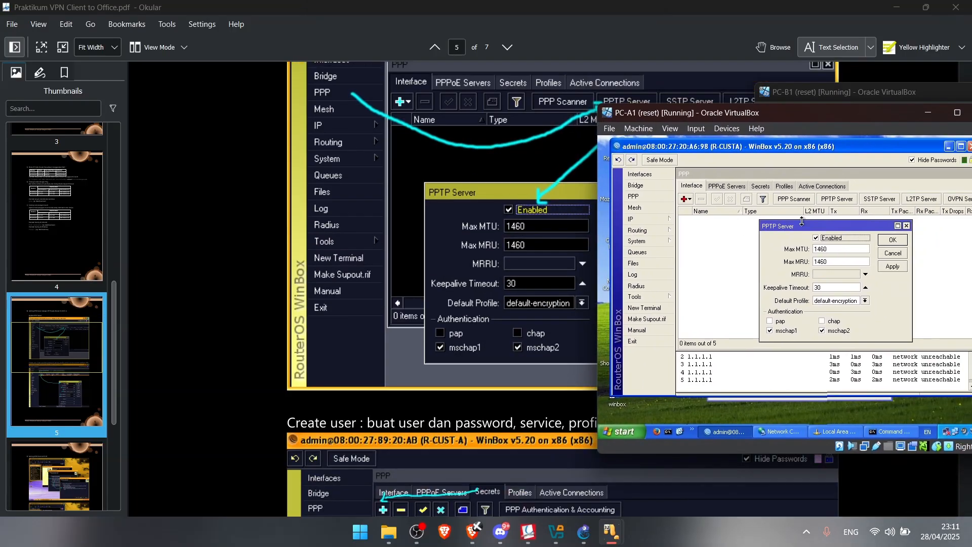
pyautogui.click(907, 226)
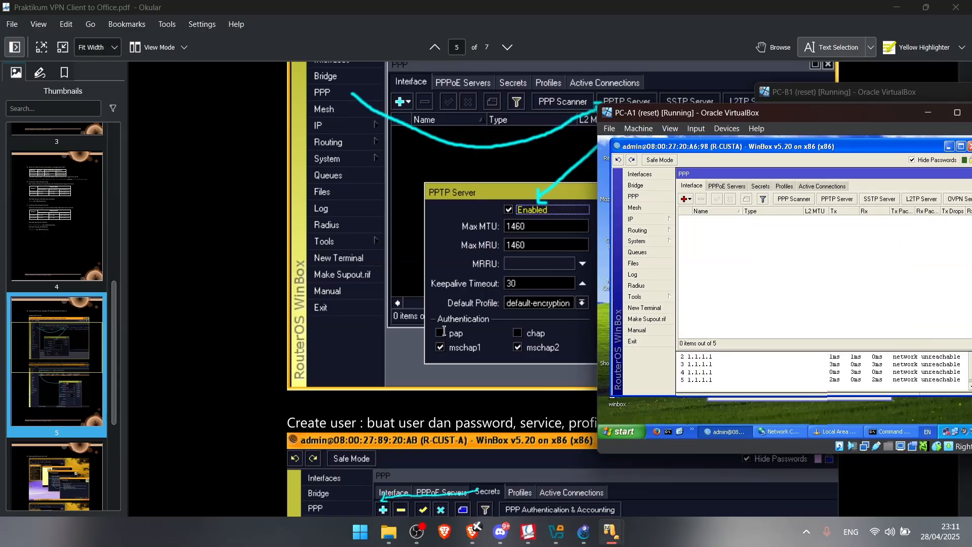
# Show PPP Secrets with user1 (pptp, local 10.10.10.1, remote 10.10.10.2)
pyautogui.scroll(-2, 454, 336)
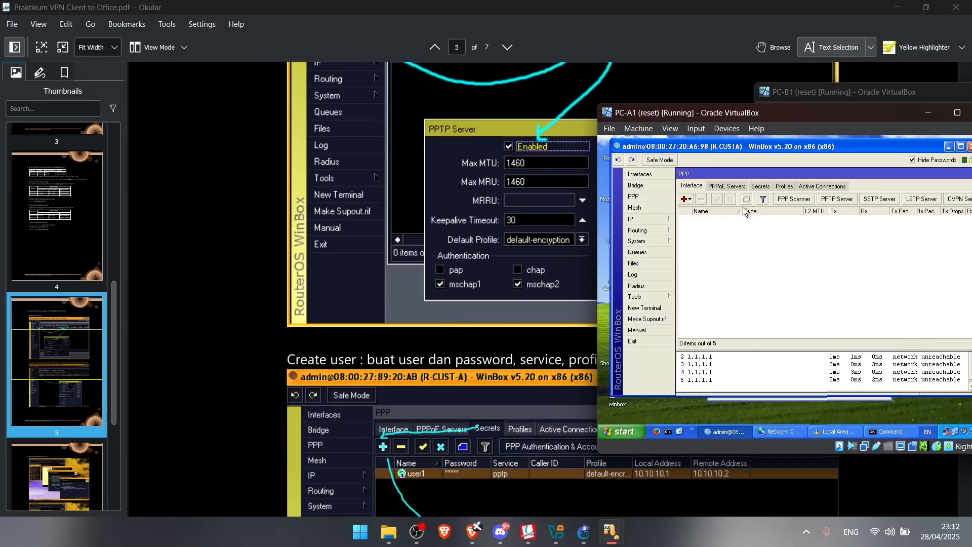
pyautogui.click(756, 186)
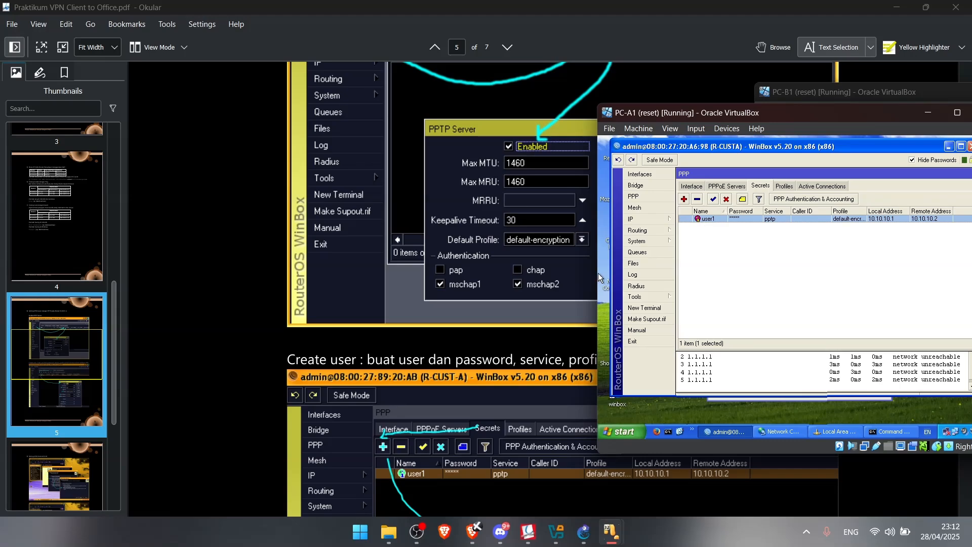
pyautogui.scroll(-2, 493, 280)
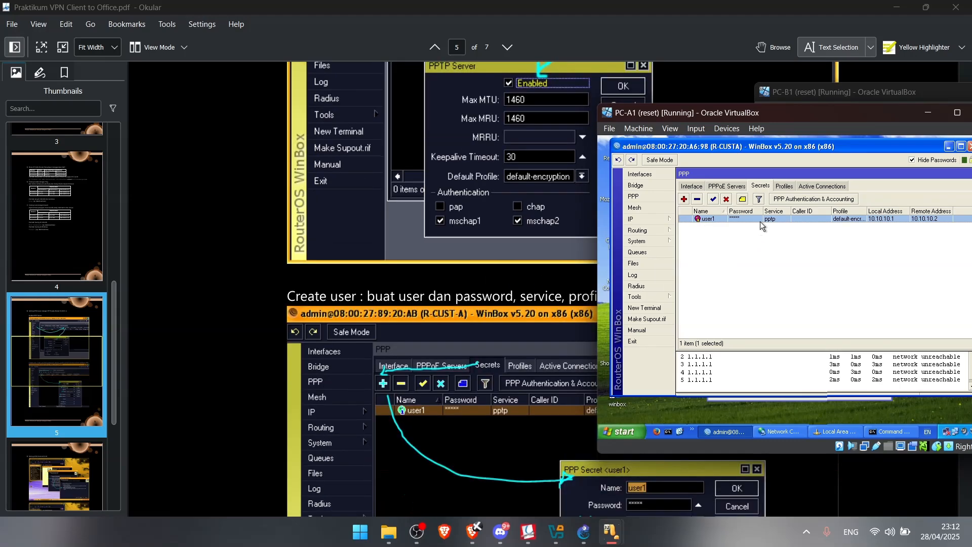
pyautogui.moveTo(785, 107); pyautogui.dragTo(334, 73)
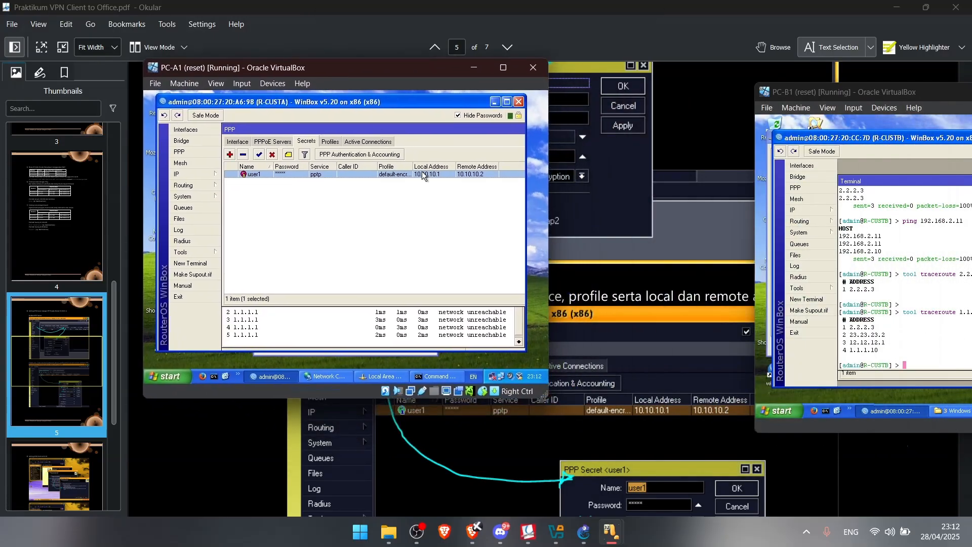
# Remove the existing user1 secret and add a new one named user1 with its password
pyautogui.scroll(-2, 625, 388)
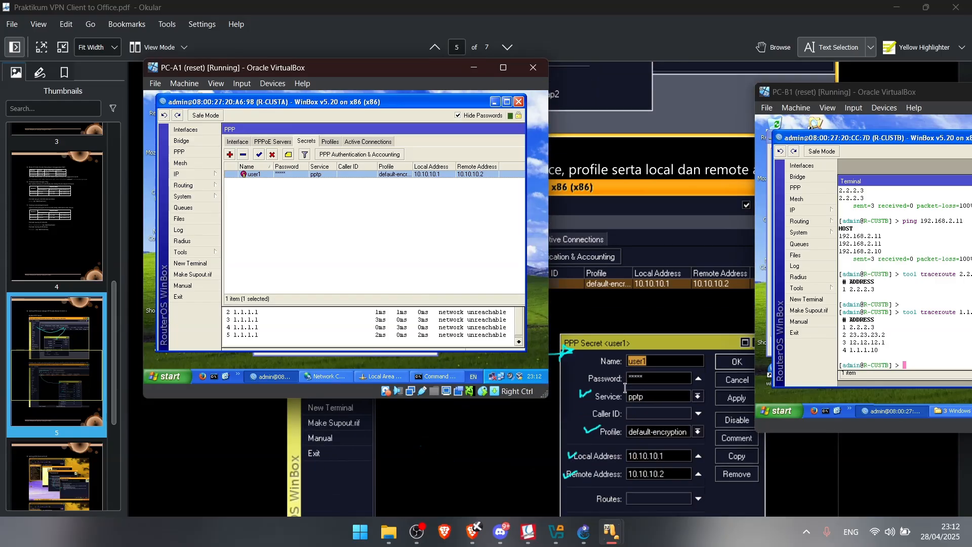
pyautogui.doubleClick(330, 175)
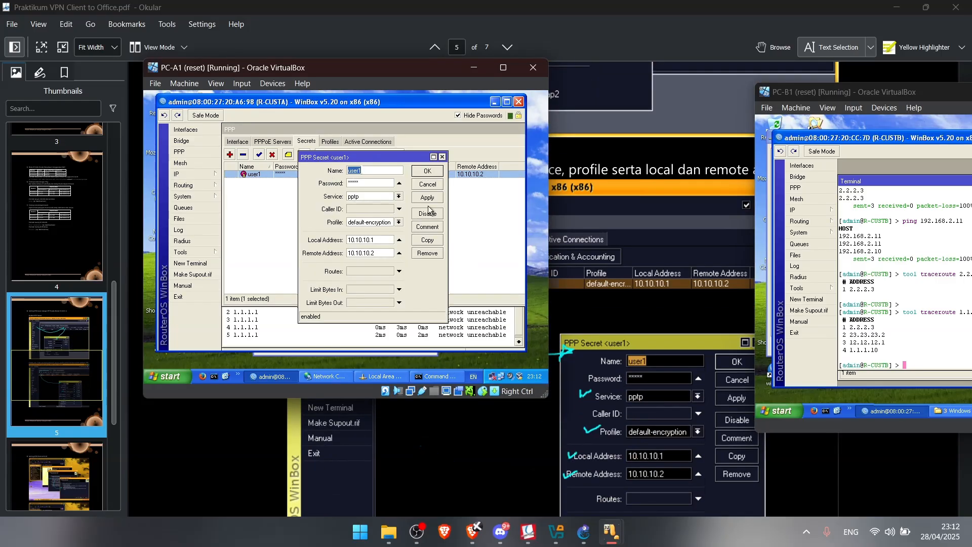
pyautogui.click(430, 254)
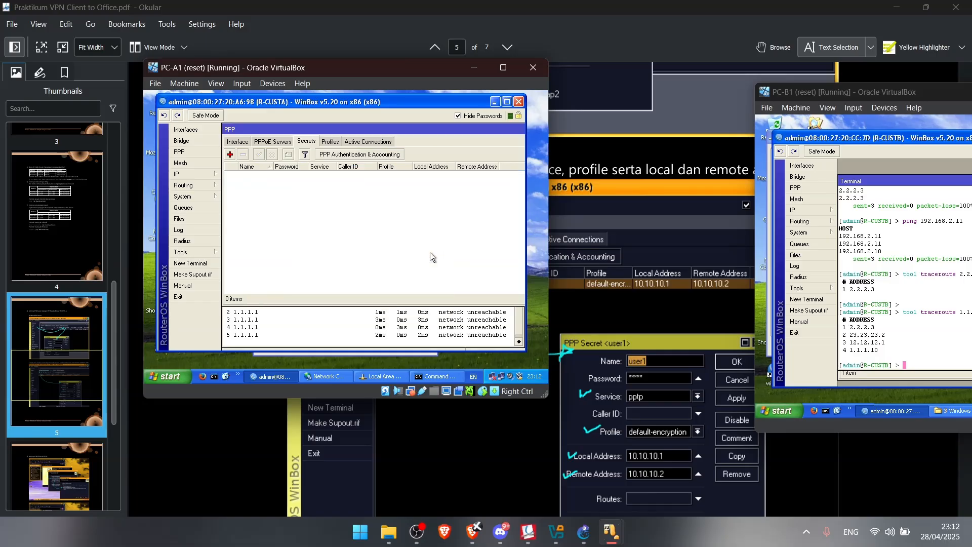
pyautogui.click(231, 155)
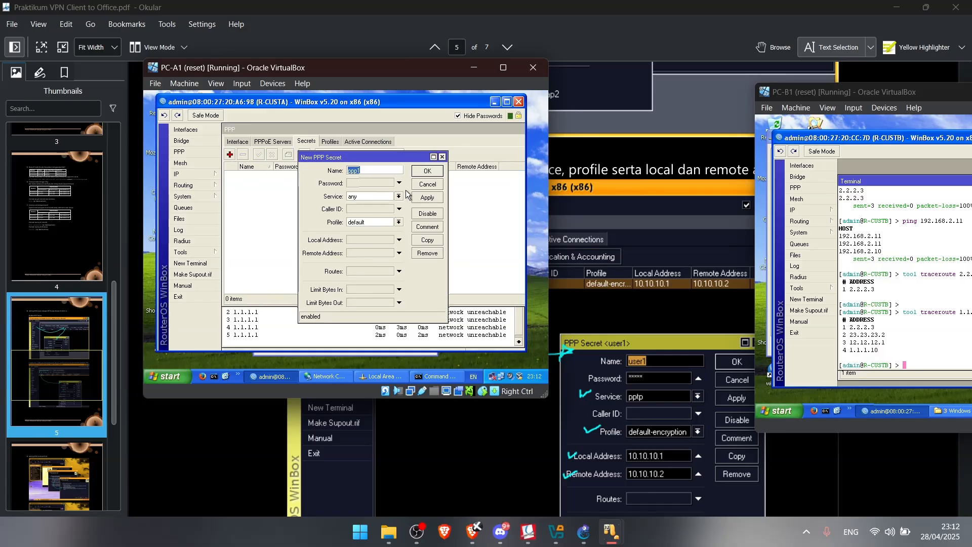
pyautogui.write('user1')
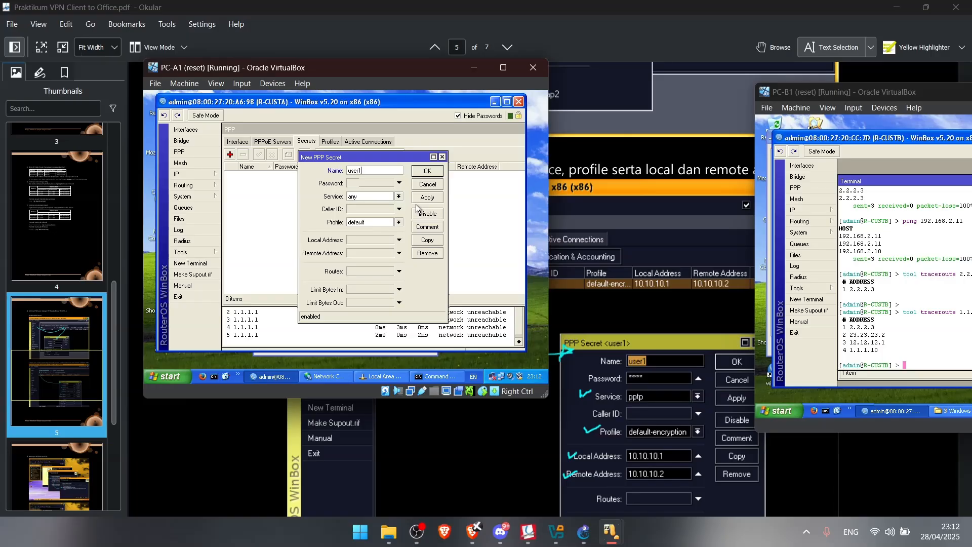
pyautogui.click(375, 184)
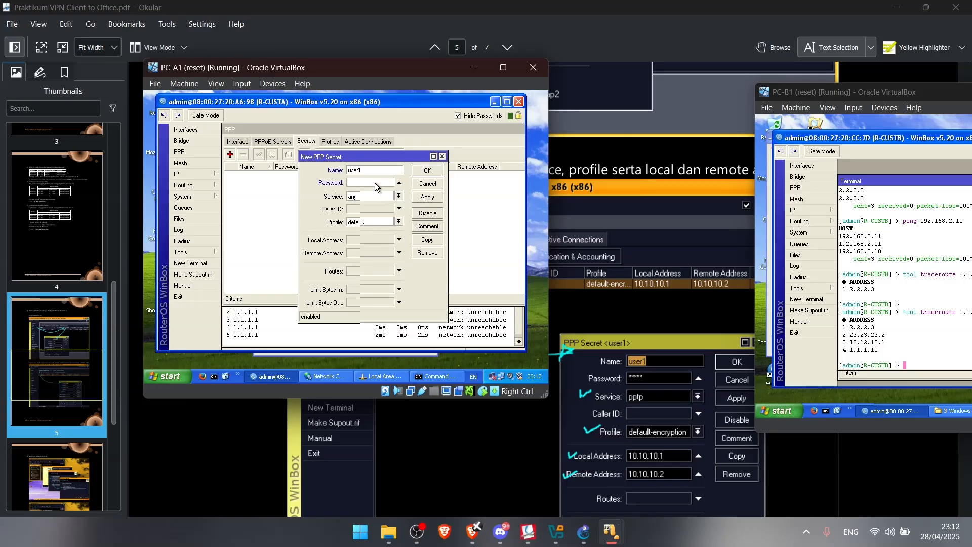
pyautogui.write('12')
# Give the secret service pptp, profile default-encryption, local 10.10.10.1, remote 10.10.10.2, and save it
pyautogui.click(360, 196)
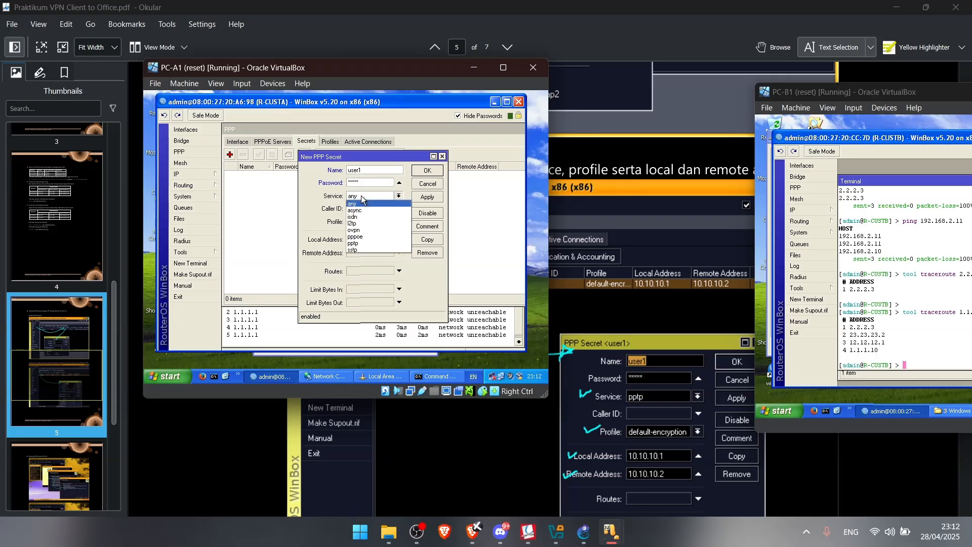
pyautogui.click(367, 244)
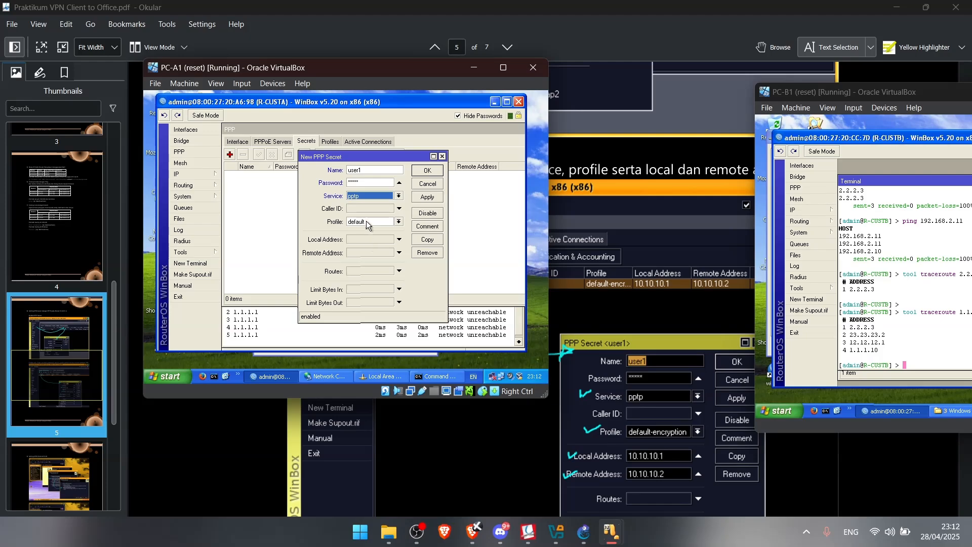
pyautogui.click(376, 222)
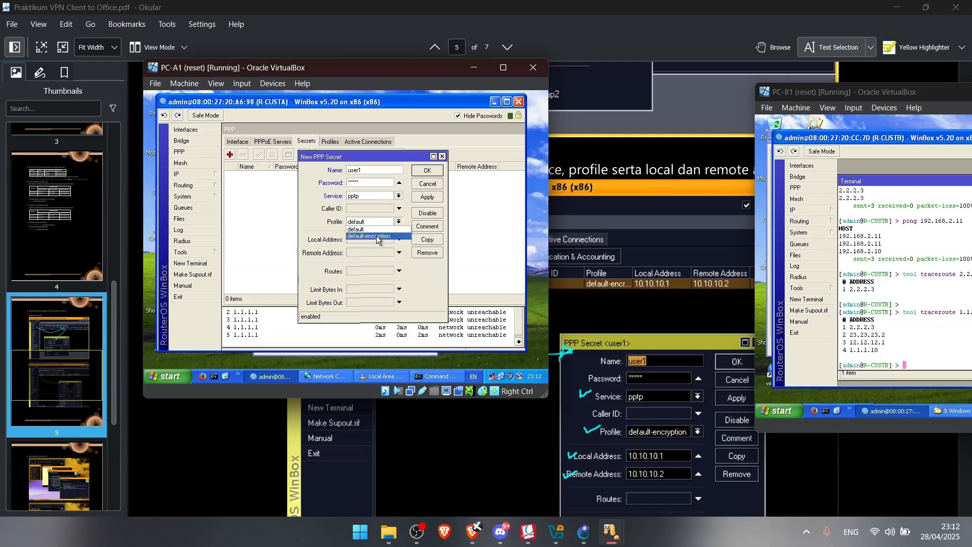
pyautogui.click(377, 239)
pyautogui.click(373, 240)
pyautogui.write('10.10.10.1')
pyautogui.click(375, 253)
pyautogui.write('10.10.10.2')
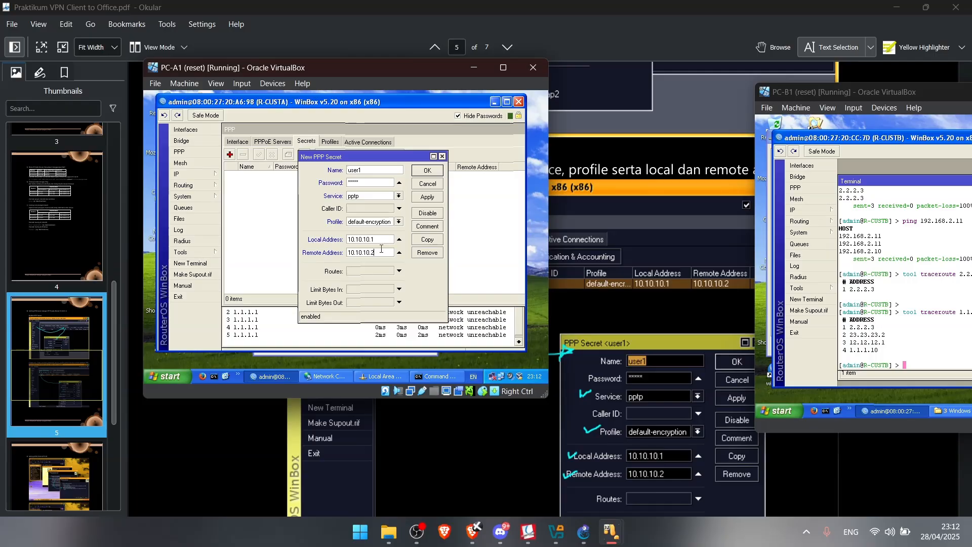
pyautogui.click(432, 202)
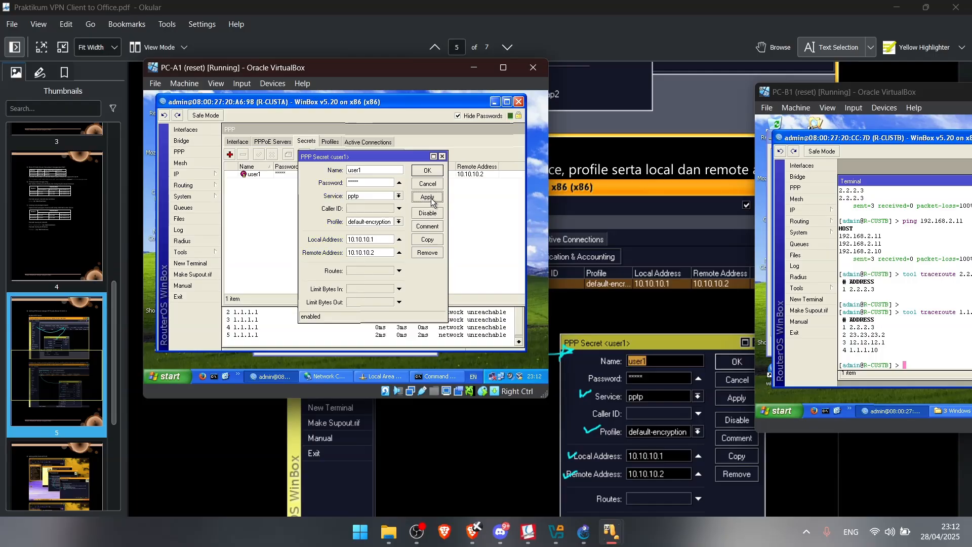
pyautogui.click(425, 173)
pyautogui.scroll(-2, 695, 374)
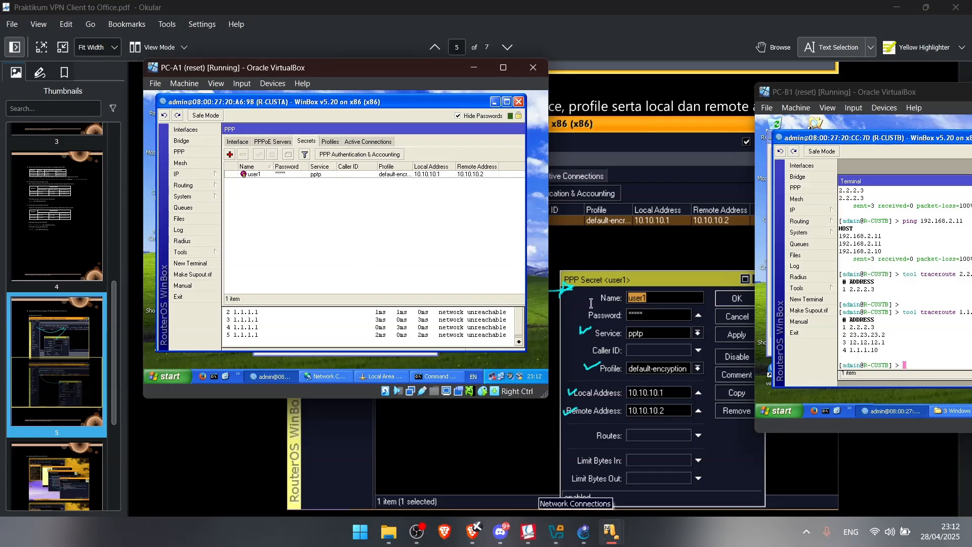
pyautogui.moveTo(366, 71); pyautogui.dragTo(302, 55)
pyautogui.scroll(-20, 537, 198)
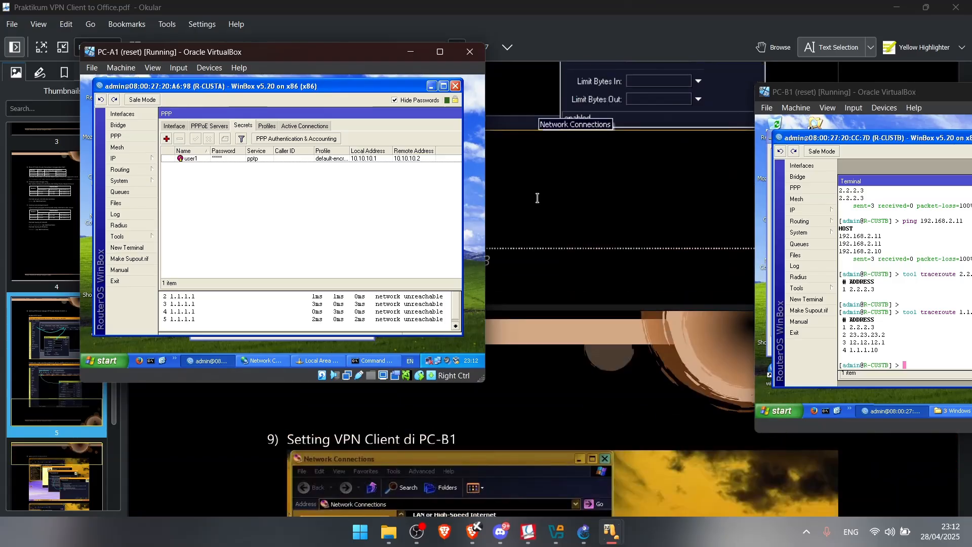
pyautogui.scroll(6, 538, 197)
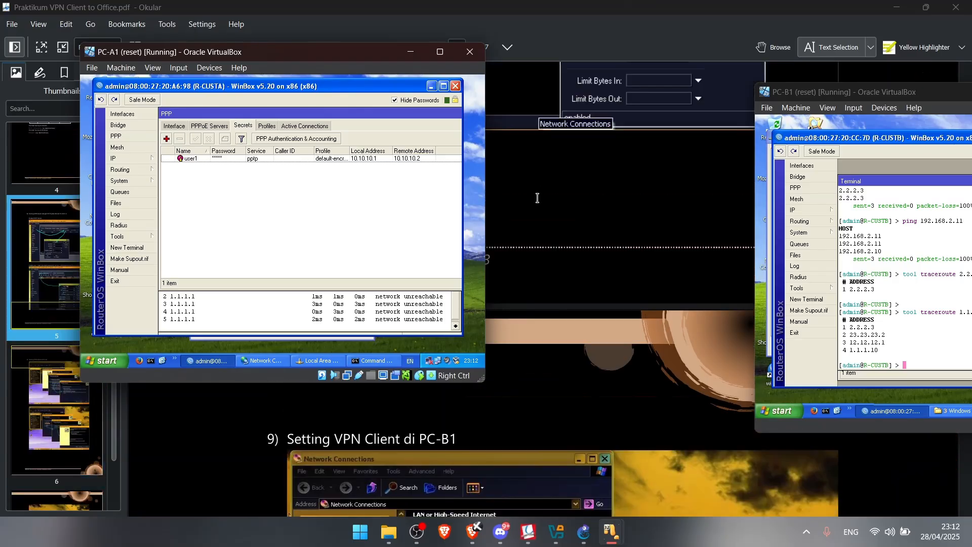
# Bring PC-B2 to the front and open its Network Connections
pyautogui.moveTo(612, 531)
pyautogui.click(931, 473)
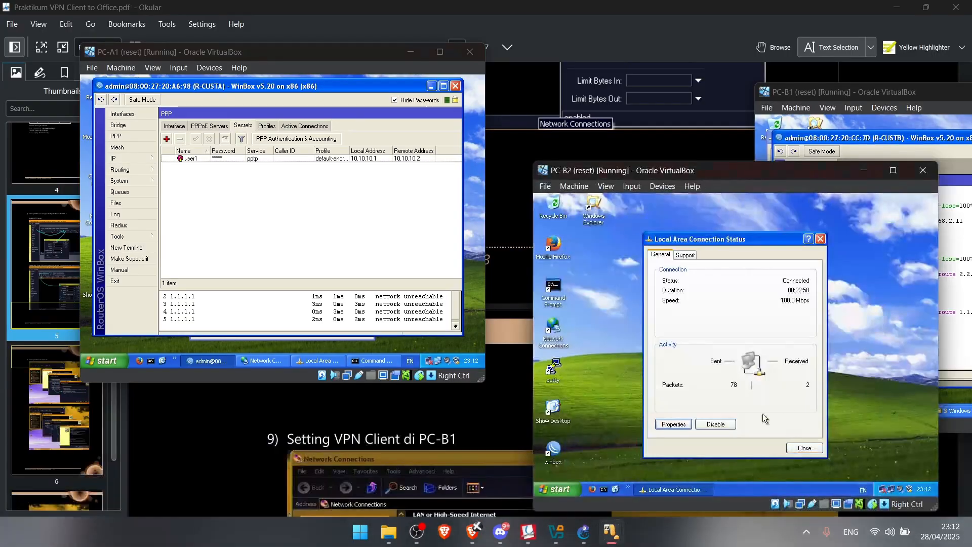
pyautogui.click(884, 489)
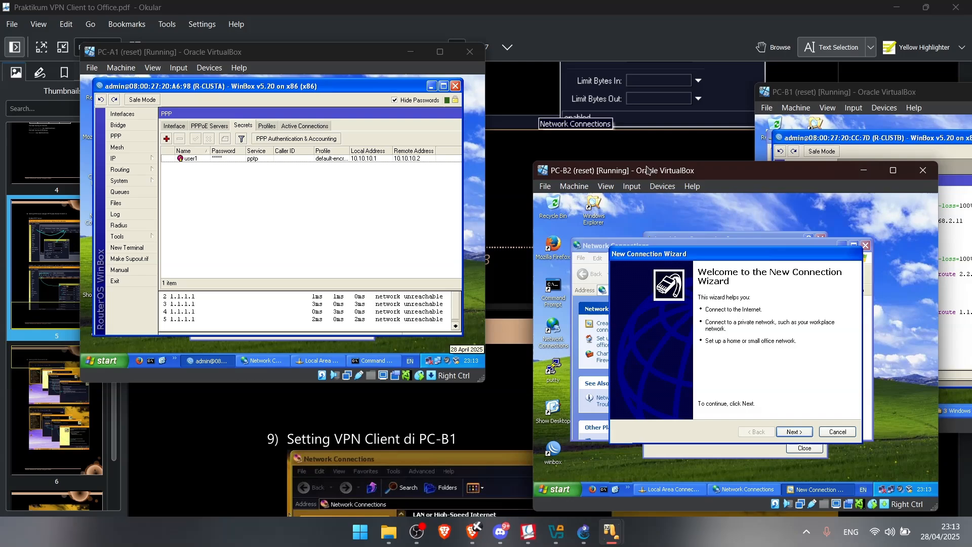
pyautogui.click(353, 472)
pyautogui.scroll(-5, 364, 466)
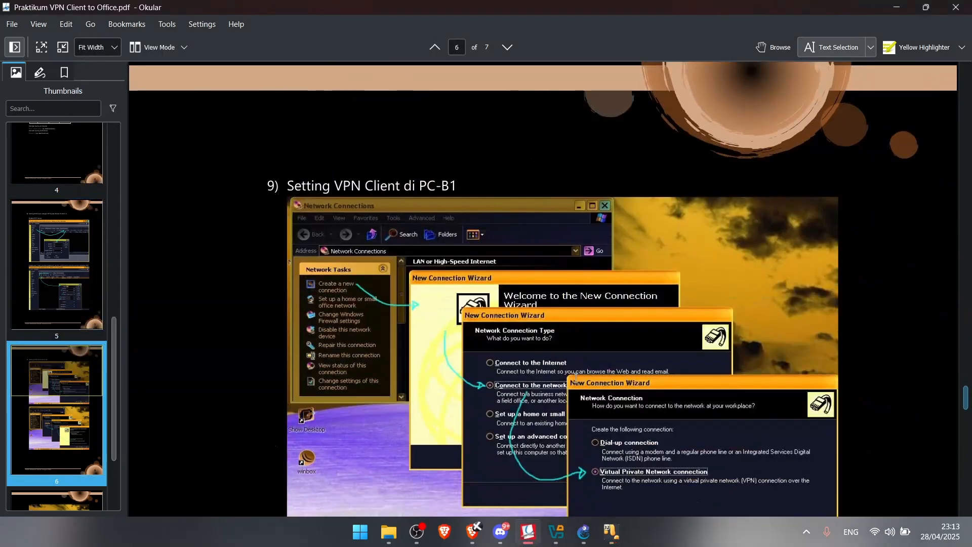
pyautogui.click(612, 530)
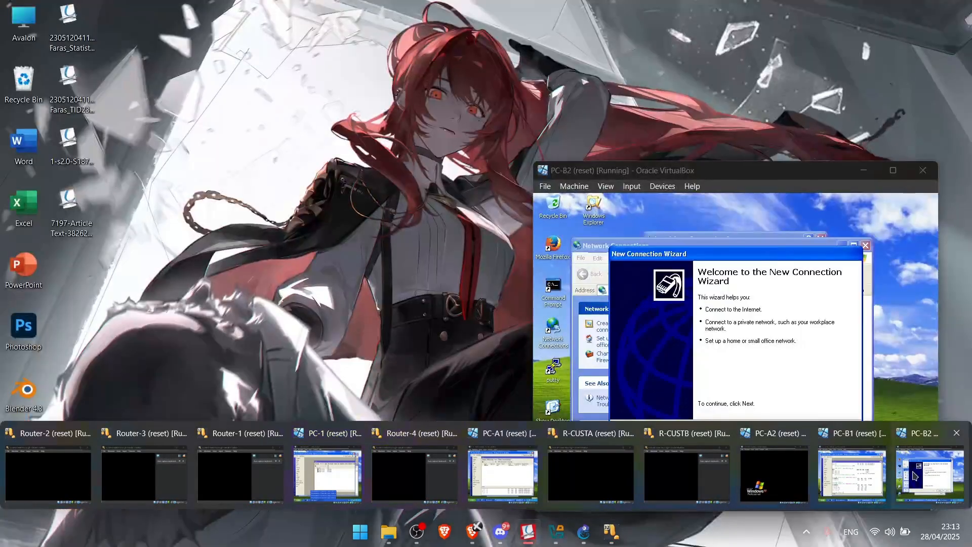
pyautogui.click(925, 469)
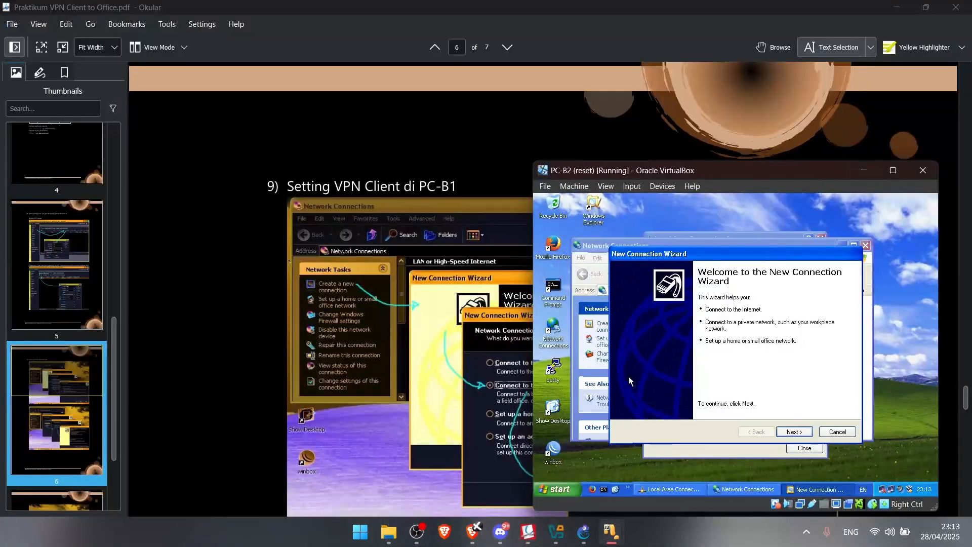
# Create a workplace VPN connection in the wizard named 'VPN to R-CUST-A'
pyautogui.click(794, 432)
pyautogui.click(692, 324)
pyautogui.scroll(-5, 415, 340)
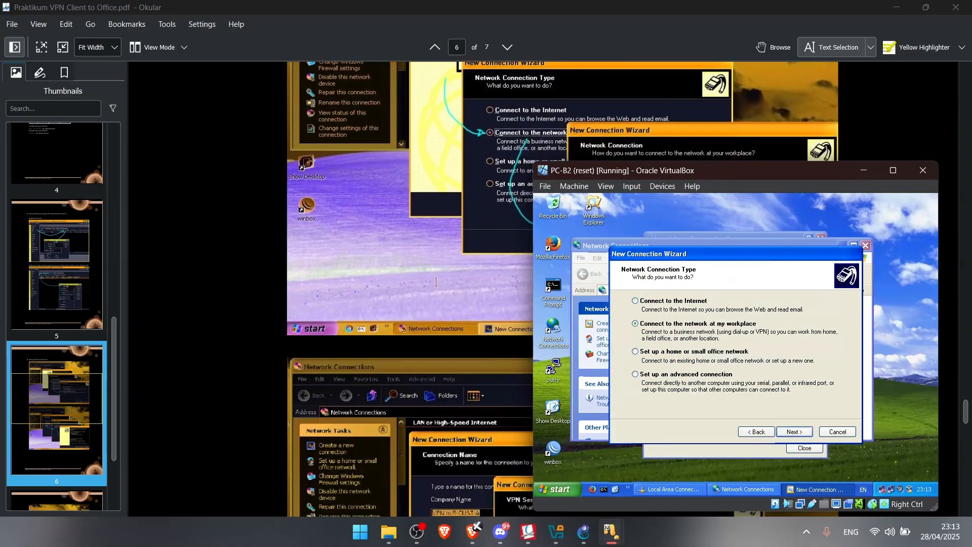
pyautogui.click(795, 432)
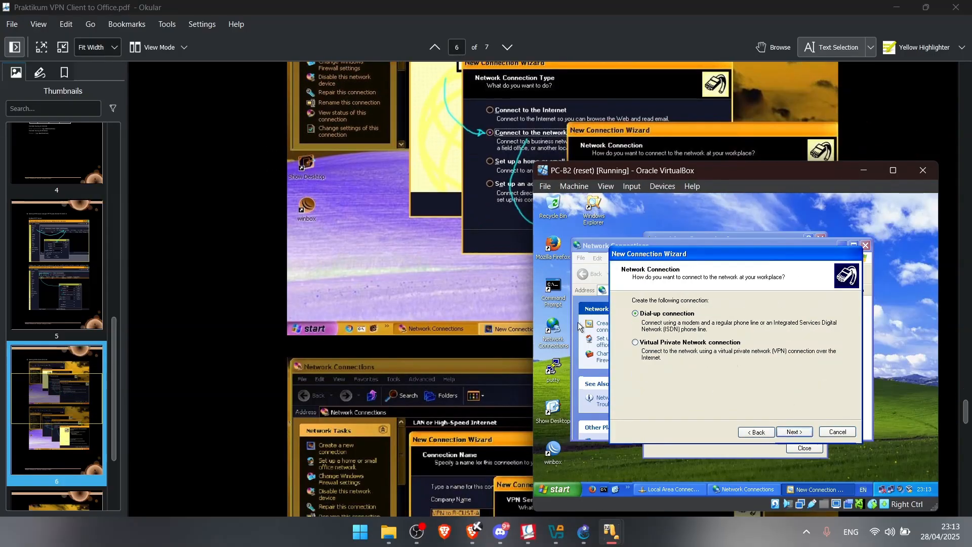
pyautogui.scroll(-1, 406, 257)
pyautogui.click(674, 343)
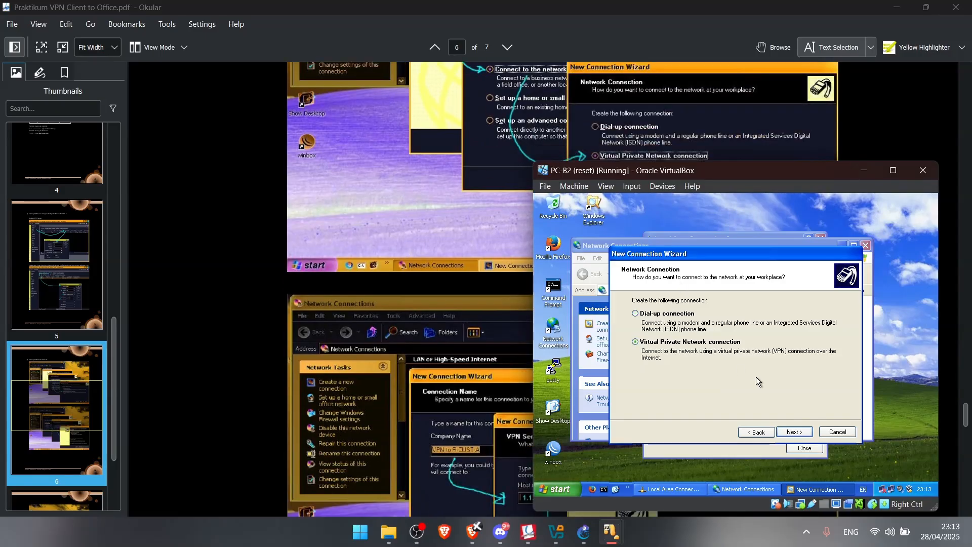
pyautogui.click(795, 432)
pyautogui.scroll(-3, 394, 256)
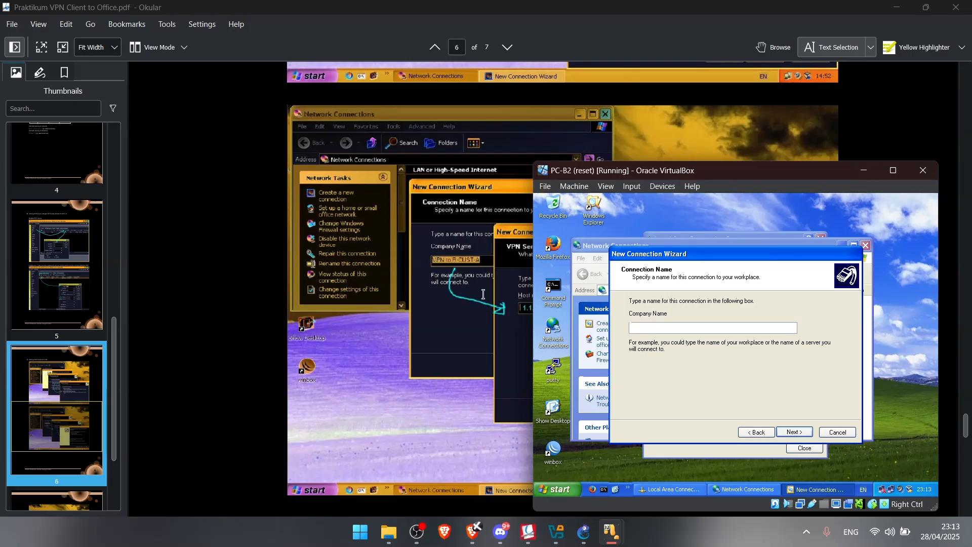
pyautogui.write('VP')
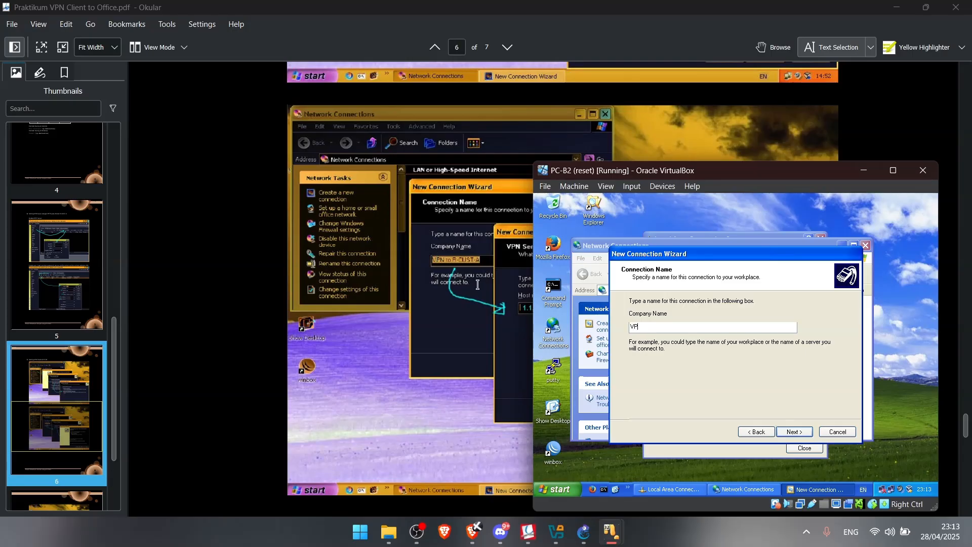
pyautogui.write('N to R-CUST-A')
pyautogui.click(785, 431)
# Set the VPN server to 1.1.1.10 and finish the wizard
pyautogui.moveTo(655, 176); pyautogui.dragTo(744, 169)
pyautogui.write('1.1.')
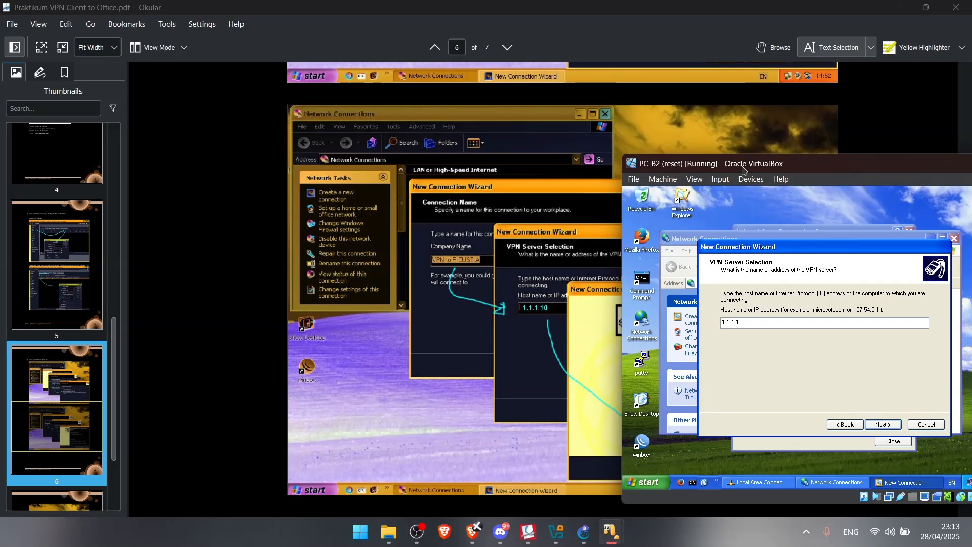
pyautogui.write('1.10')
pyautogui.click(884, 424)
pyautogui.moveTo(801, 172); pyautogui.dragTo(403, 85)
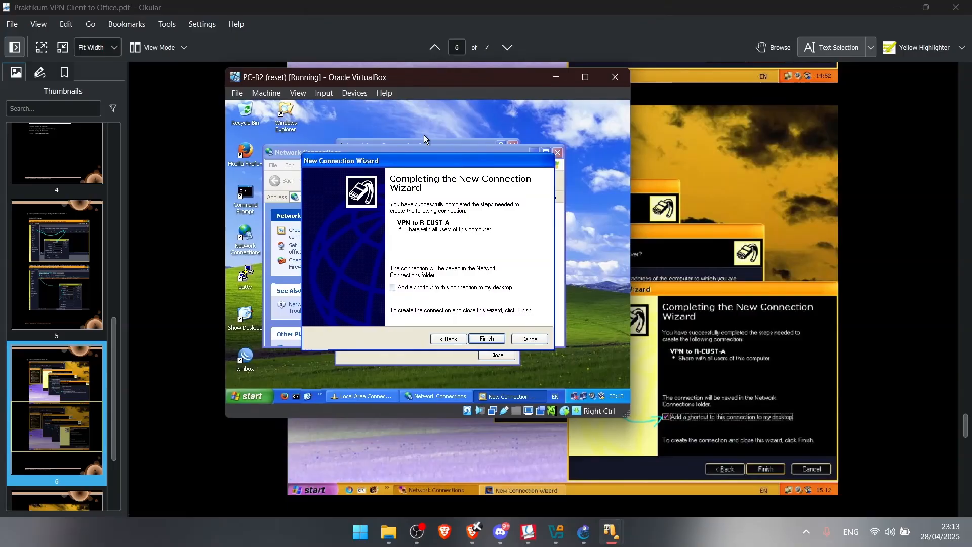
pyautogui.click(487, 339)
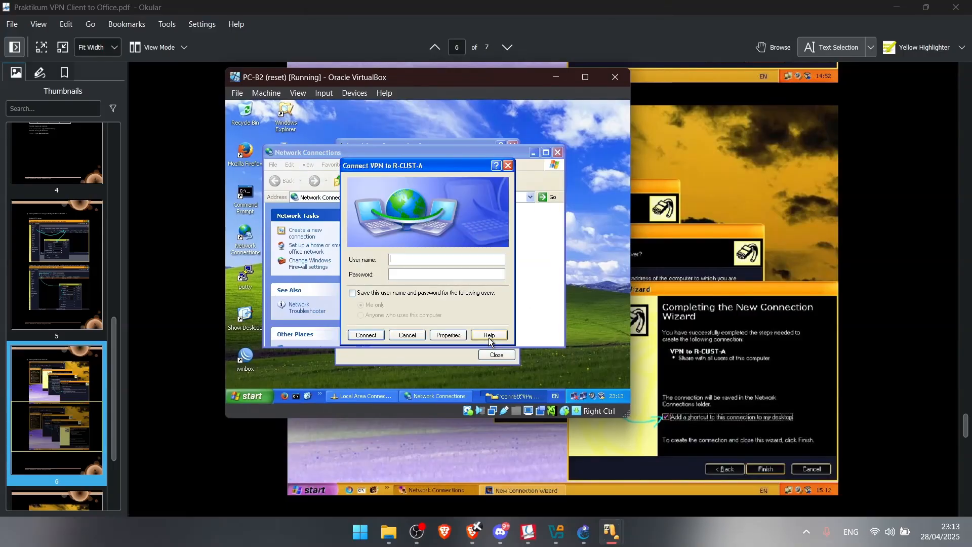
# Enter the VPN user's name and password, save them, and connect
pyautogui.scroll(-3, 726, 322)
pyautogui.scroll(-10, 726, 323)
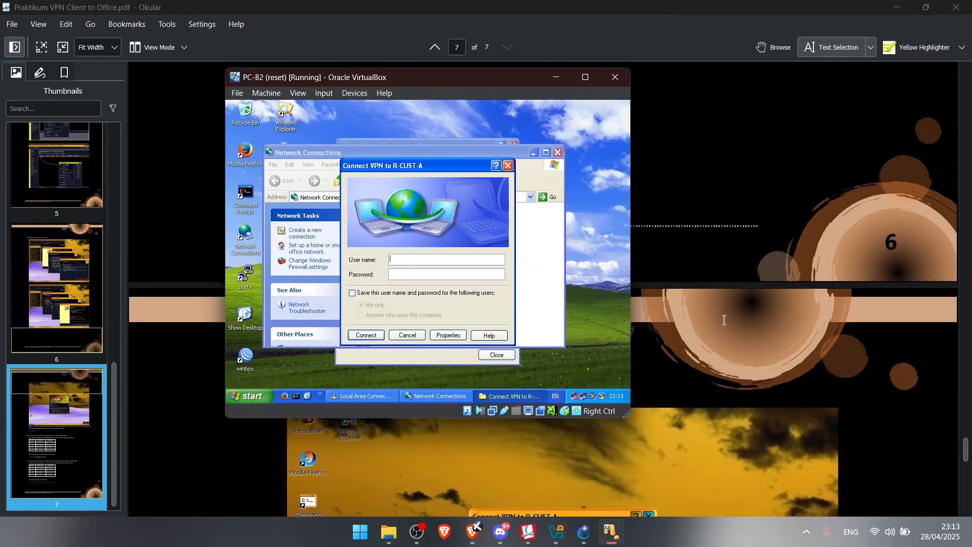
pyautogui.scroll(-3, 725, 320)
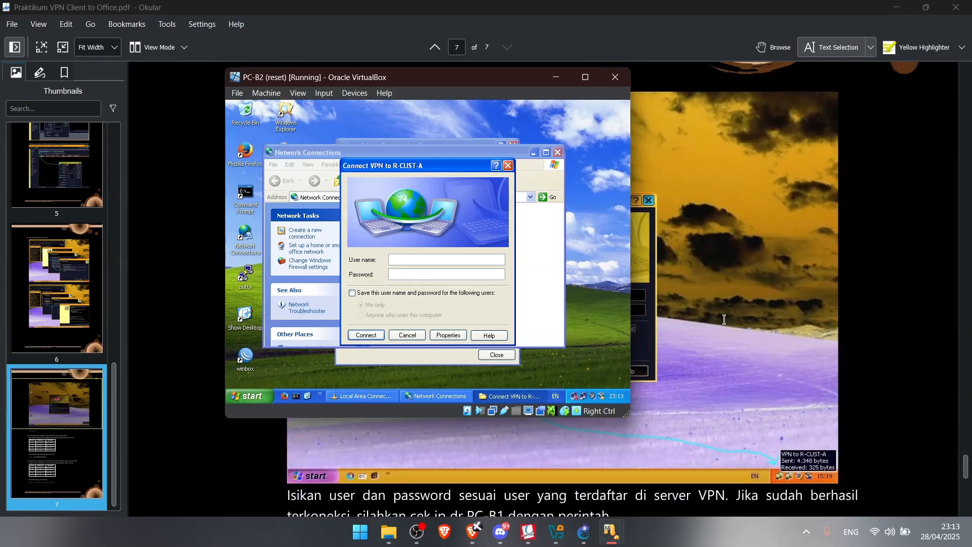
pyautogui.click(443, 260)
pyautogui.click(442, 277)
pyautogui.click(352, 293)
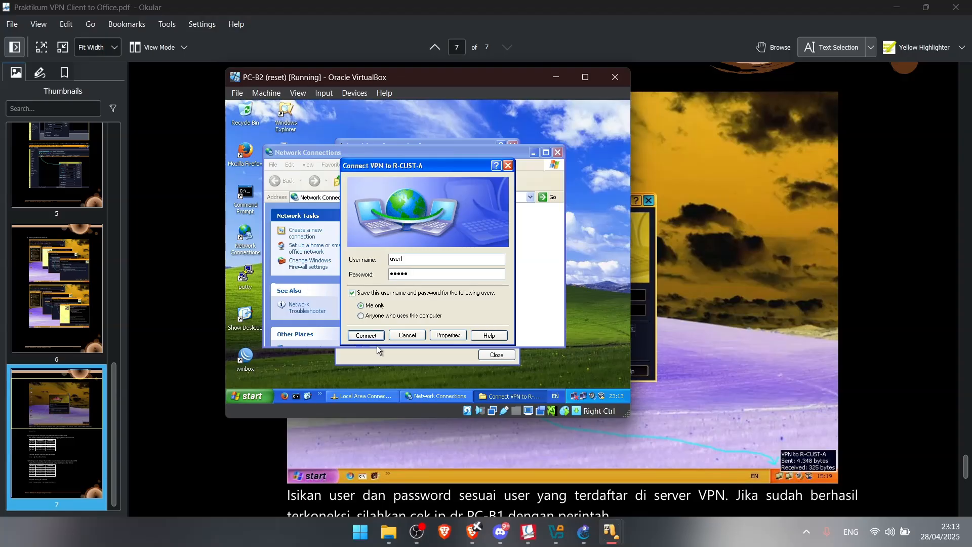
pyautogui.click(366, 336)
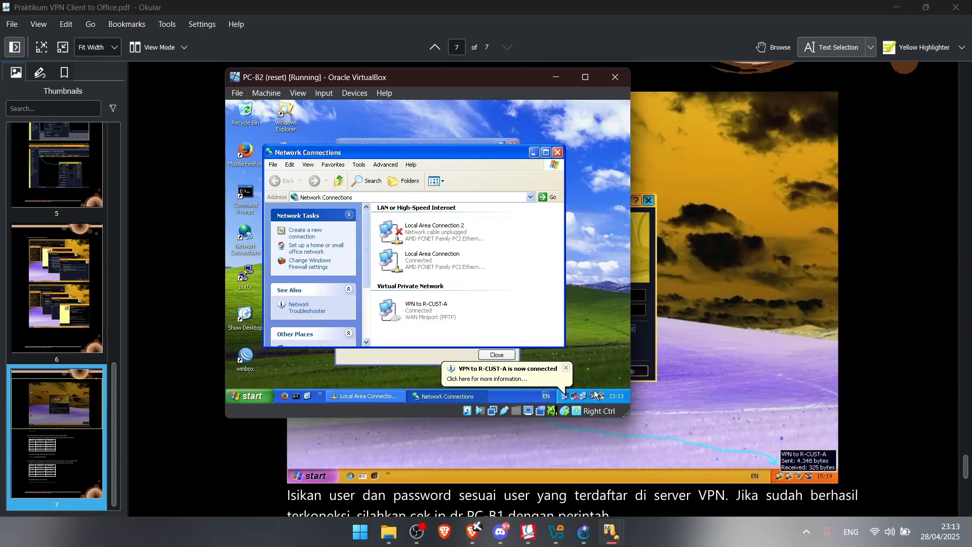
# Bring PC-B1 fully on screen and open its Network Connections
pyautogui.moveTo(612, 531)
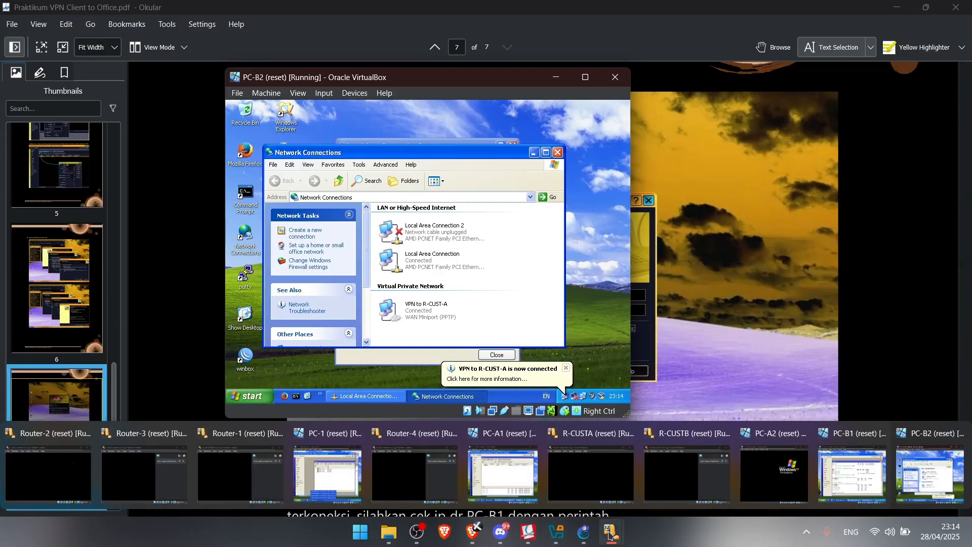
pyautogui.click(840, 455)
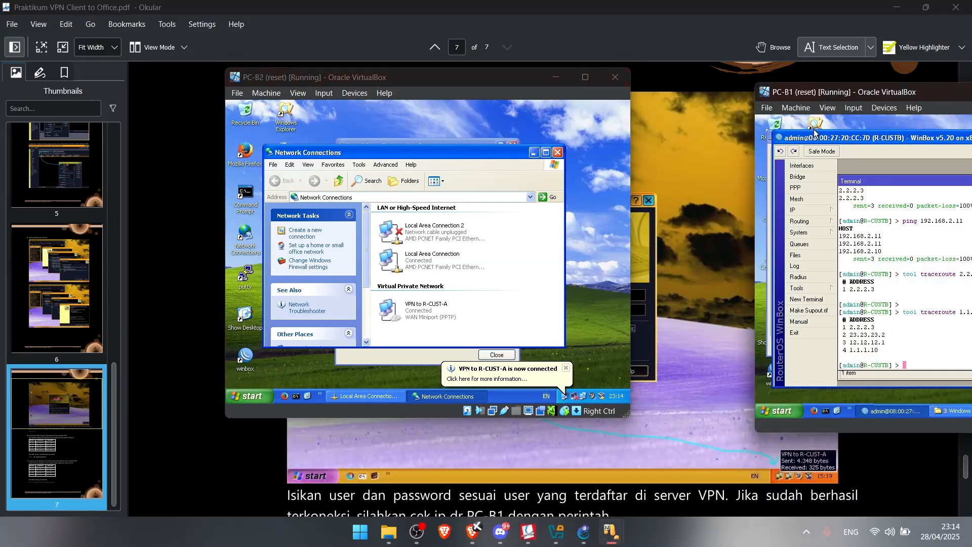
pyautogui.moveTo(809, 94); pyautogui.dragTo(552, 88)
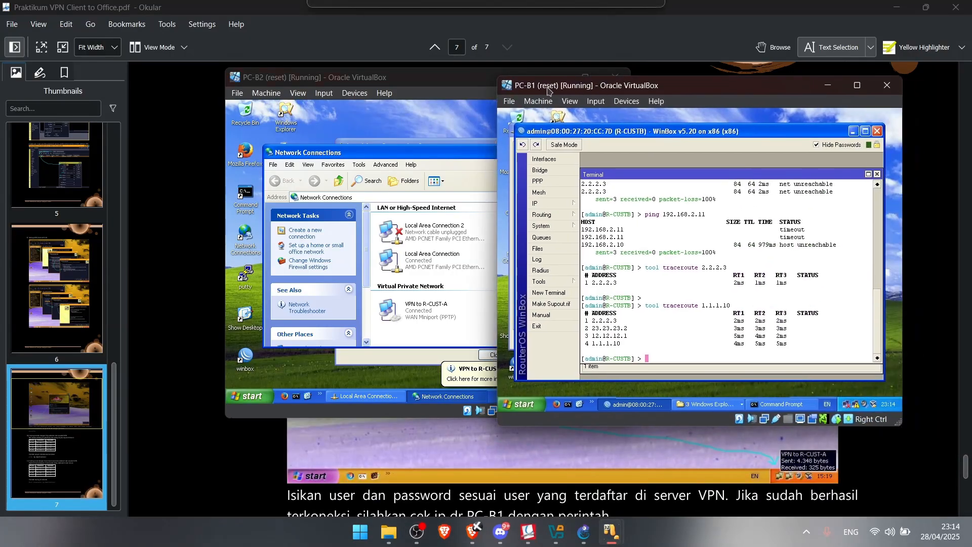
pyautogui.click(847, 404)
# Create a workplace VPN connection in the wizard named 'VPN to R-CUST-A'
pyautogui.click(579, 246)
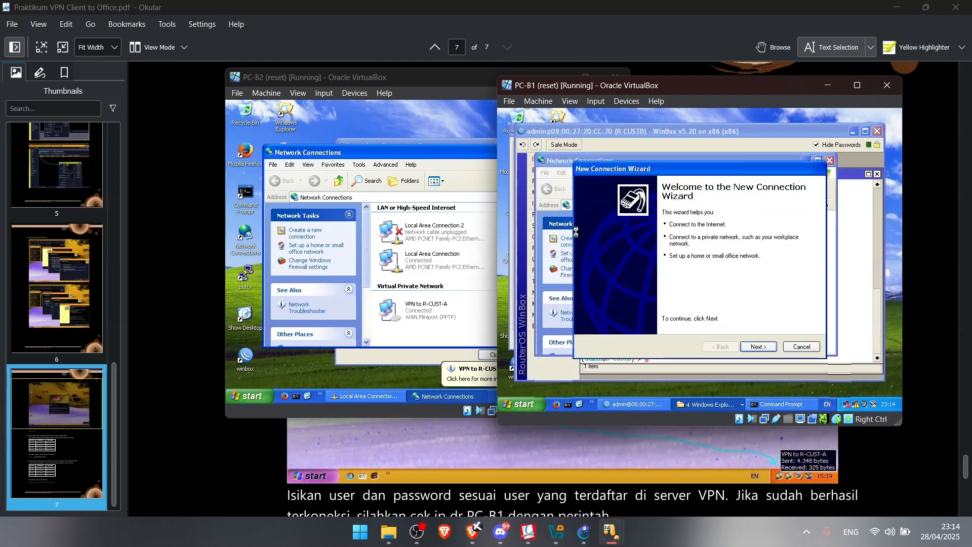
pyautogui.click(761, 350)
pyautogui.click(663, 252)
pyautogui.click(760, 347)
pyautogui.click(650, 257)
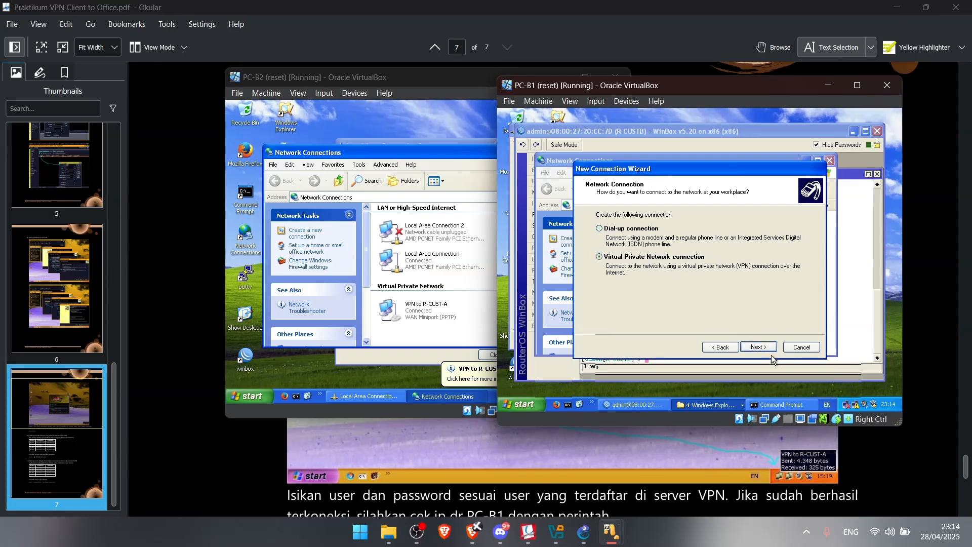
pyautogui.click(759, 347)
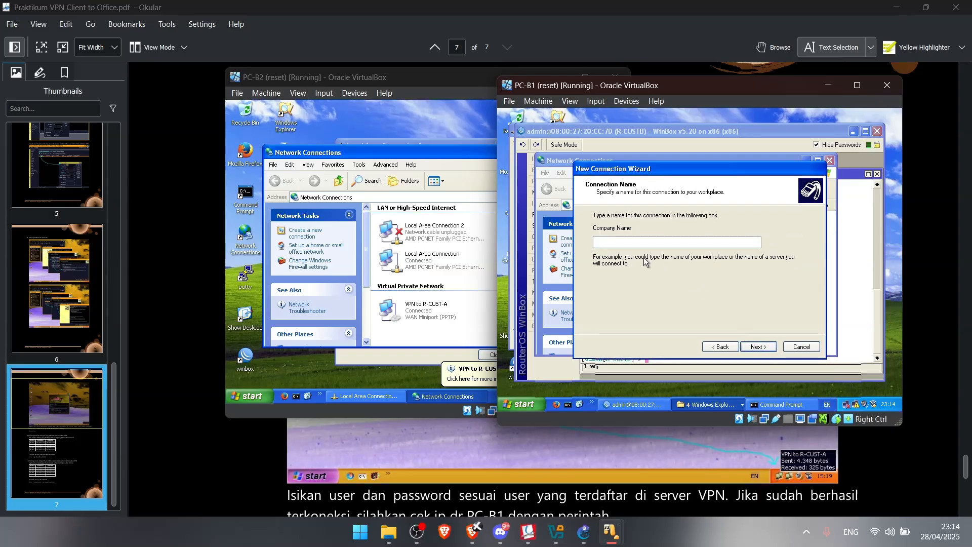
pyautogui.write('VPN to R-CUST-A')
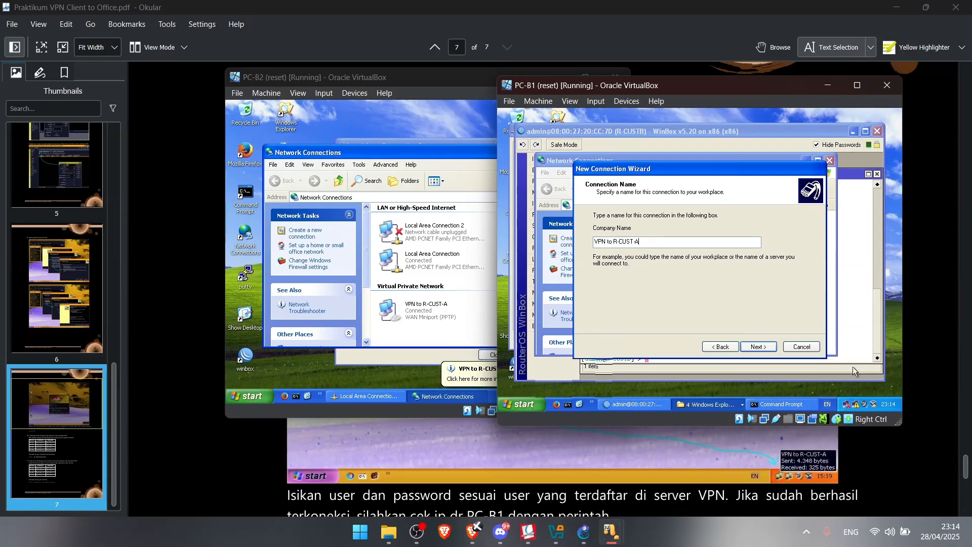
pyautogui.click(763, 348)
# Set server 1.1.1.10, finish, and connect with the VPN user's credentials
pyautogui.write('1.1.1.10')
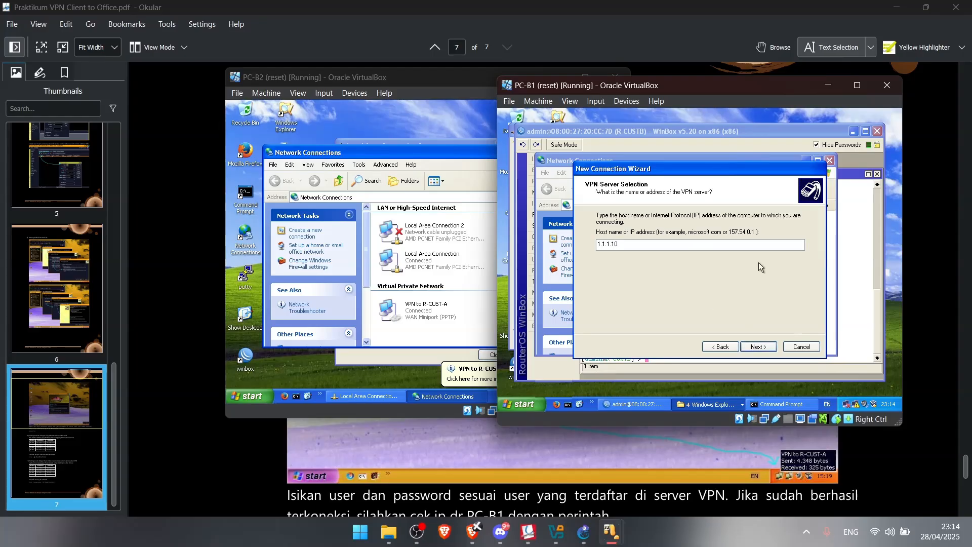
pyautogui.click(759, 347)
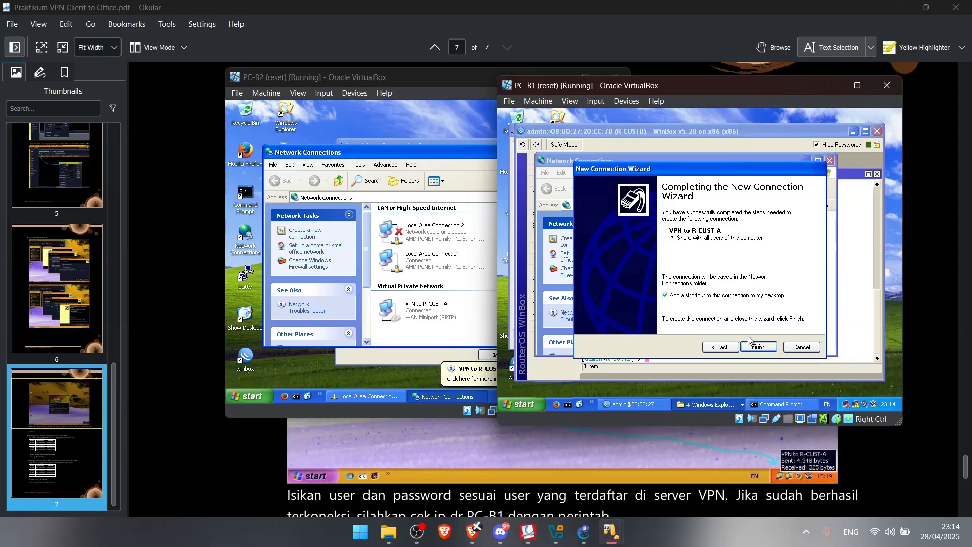
pyautogui.click(759, 347)
pyautogui.write('user')
pyautogui.press('Tab')
pyautogui.write('123')
pyautogui.click(639, 343)
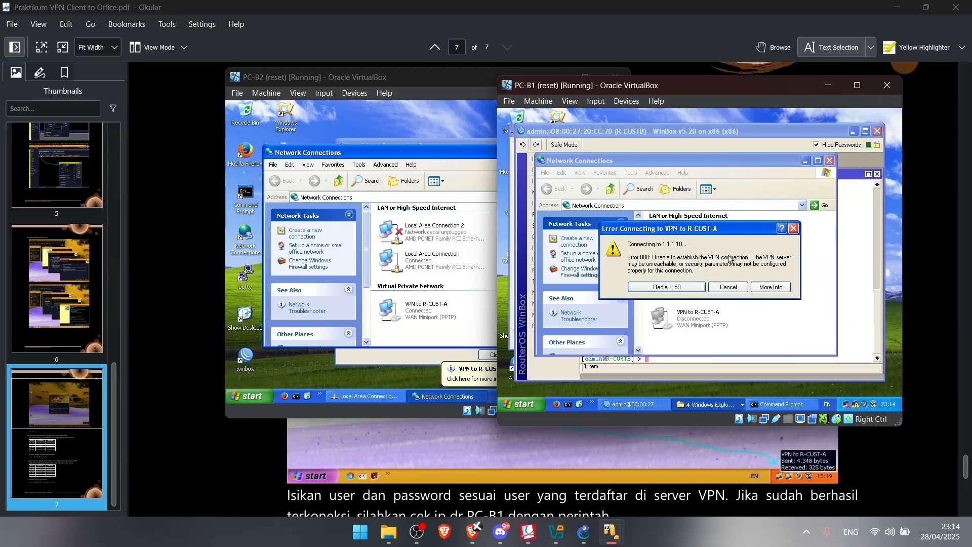
# Dismiss the Error 800 message and delete the VPN to R-CUST-A connection
pyautogui.click(793, 228)
pyautogui.rightClick(702, 318)
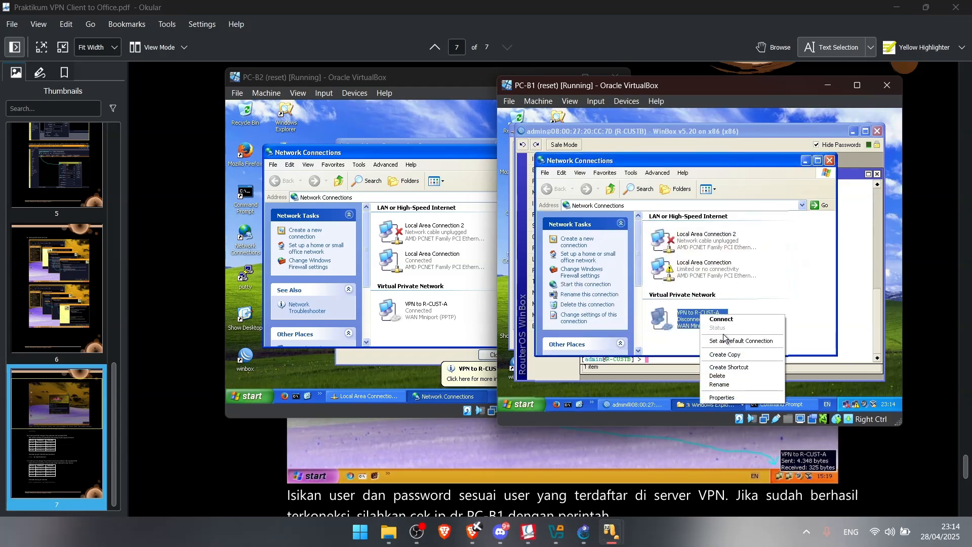
pyautogui.click(718, 377)
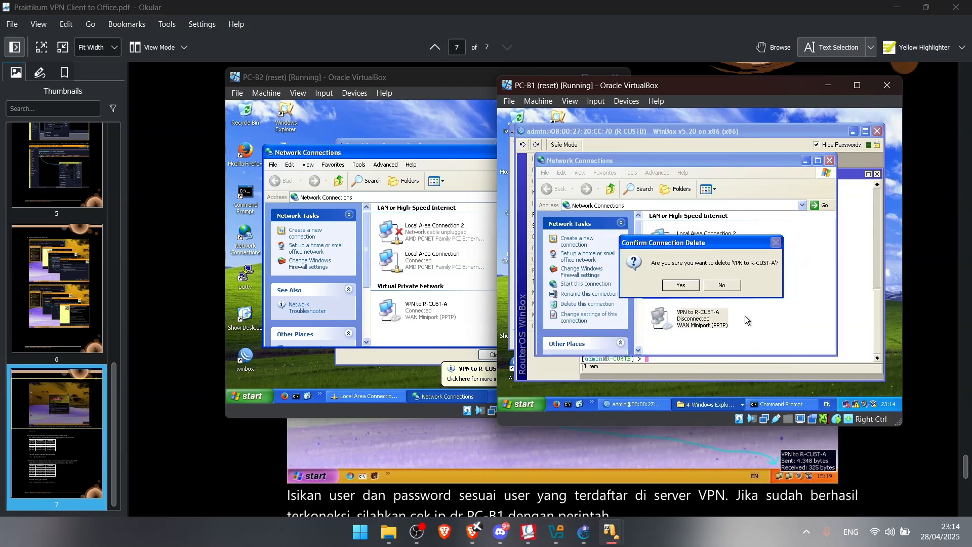
pyautogui.click(694, 287)
# Ping 1.1.1.1 from PC-B1's Command Prompt and stop it with Ctrl+C
pyautogui.click(769, 405)
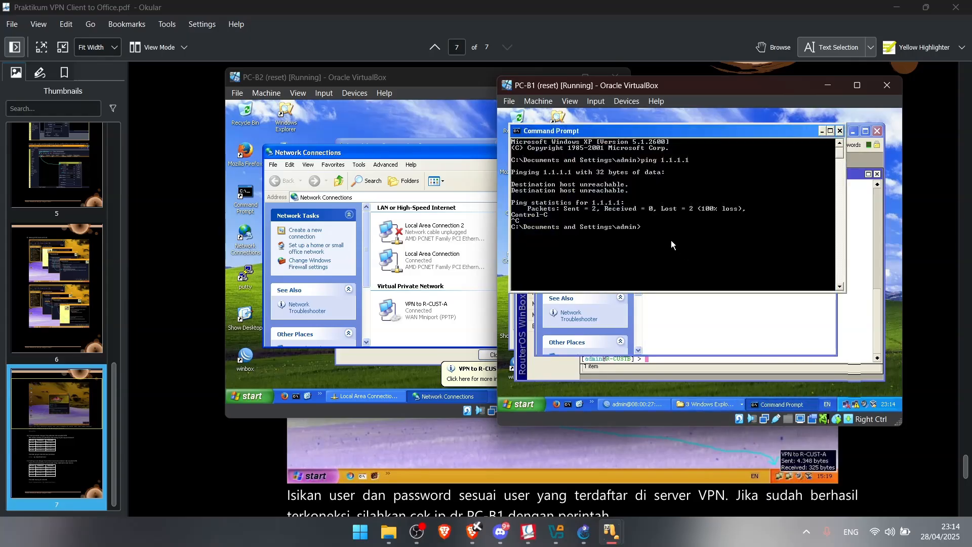
pyautogui.write('ping 1.1.1')
pyautogui.press('Return')
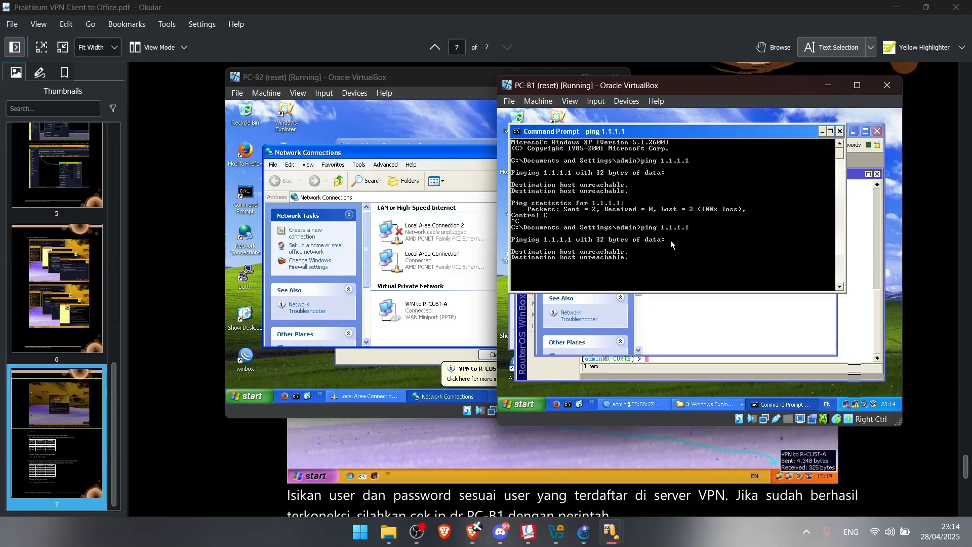
pyautogui.hotkey('ctrl', 'c')
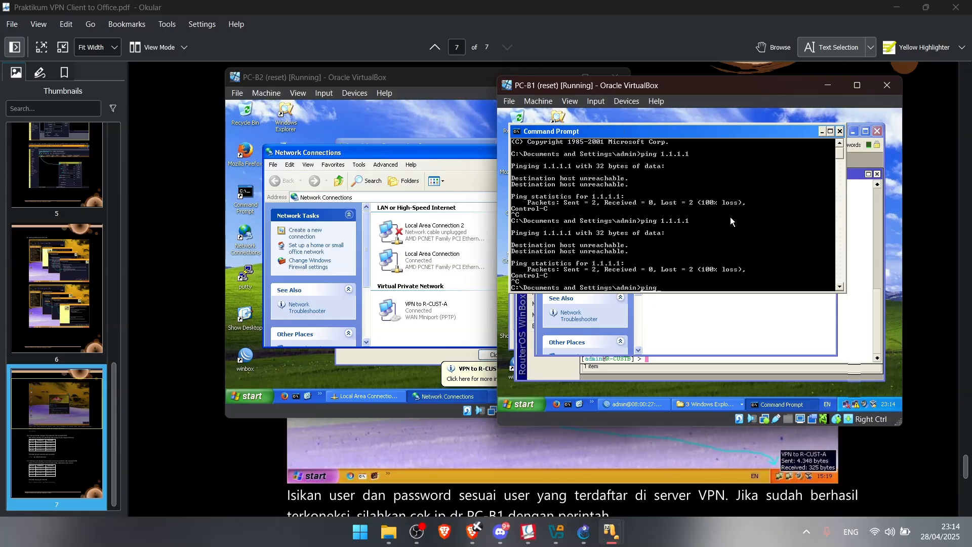
pyautogui.scroll(1, 731, 217)
pyautogui.click(797, 407)
pyautogui.click(781, 405)
pyautogui.click(781, 406)
# Rerun the previous traceroute to 1.1.1.10 in R-CUSTB's WinBox terminal
pyautogui.click(853, 360)
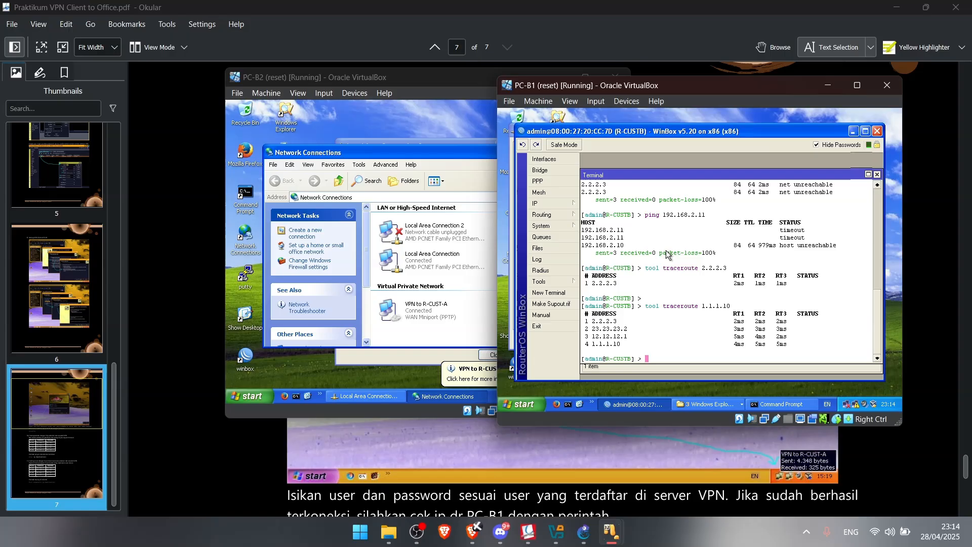
pyautogui.press('Up')
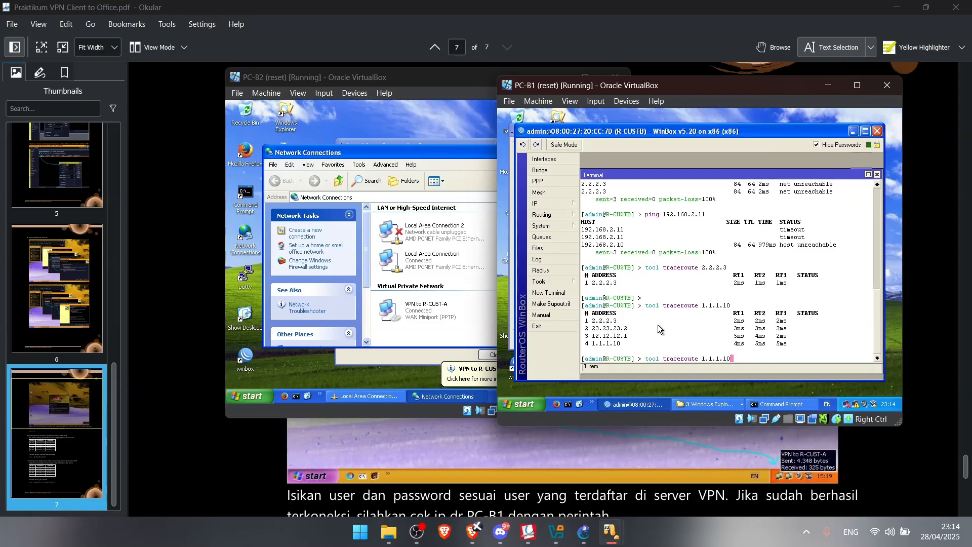
pyautogui.press('Return')
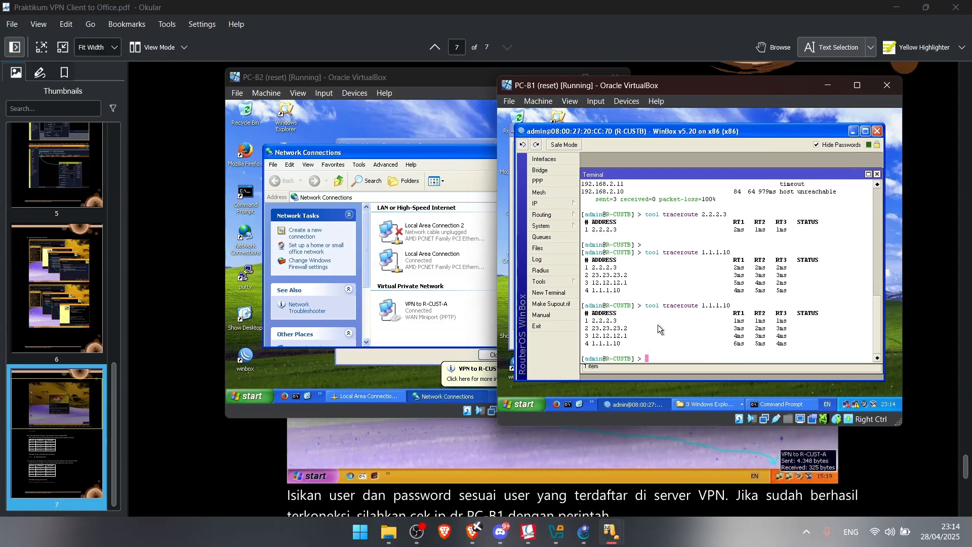
# Check PC-B1's TCP/IP settings: IP 192.168.2.11, gateway 192.168.2.10
pyautogui.doubleClick(860, 406)
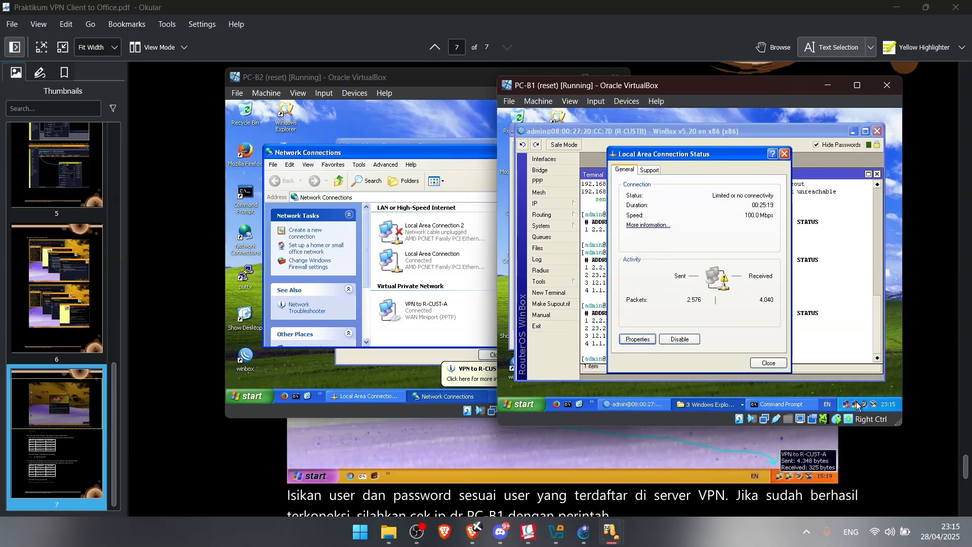
pyautogui.click(630, 341)
pyautogui.doubleClick(568, 232)
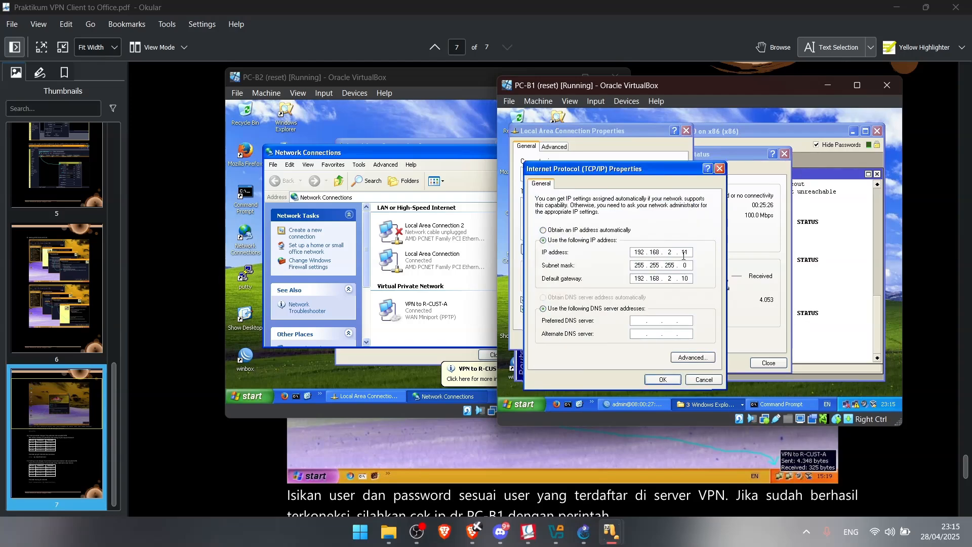
pyautogui.click(662, 381)
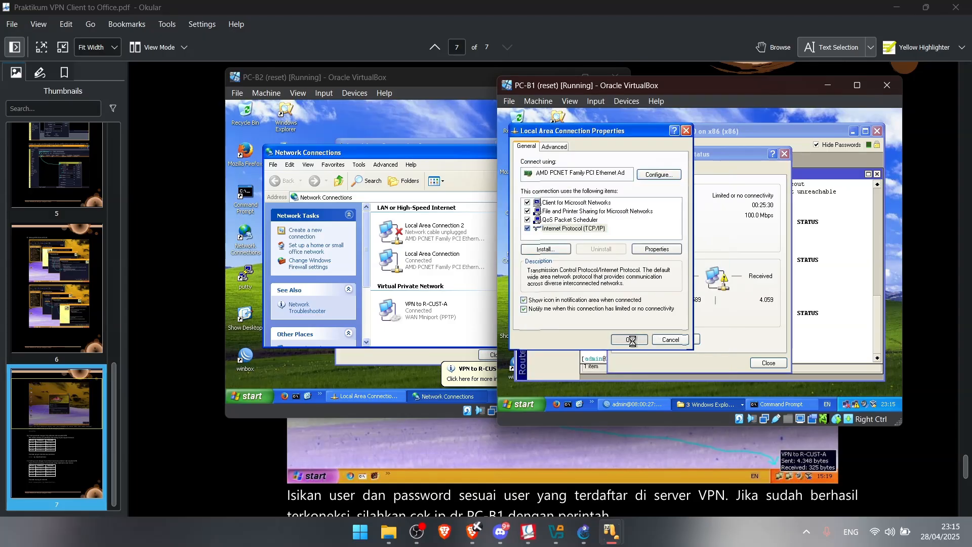
pyautogui.click(783, 311)
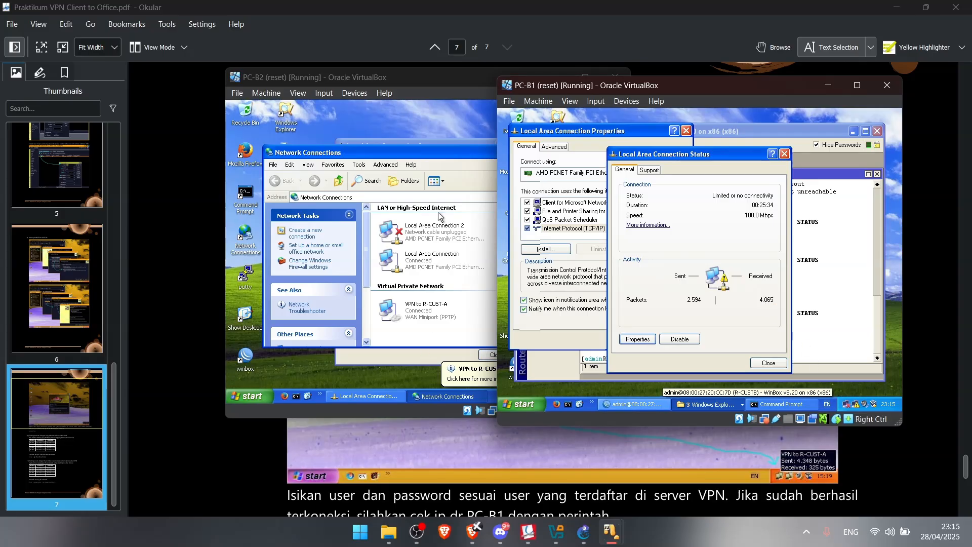
# Show PC-B2's VPN to R-CUST-A status as Connected, then return to PC-B1
pyautogui.click(386, 79)
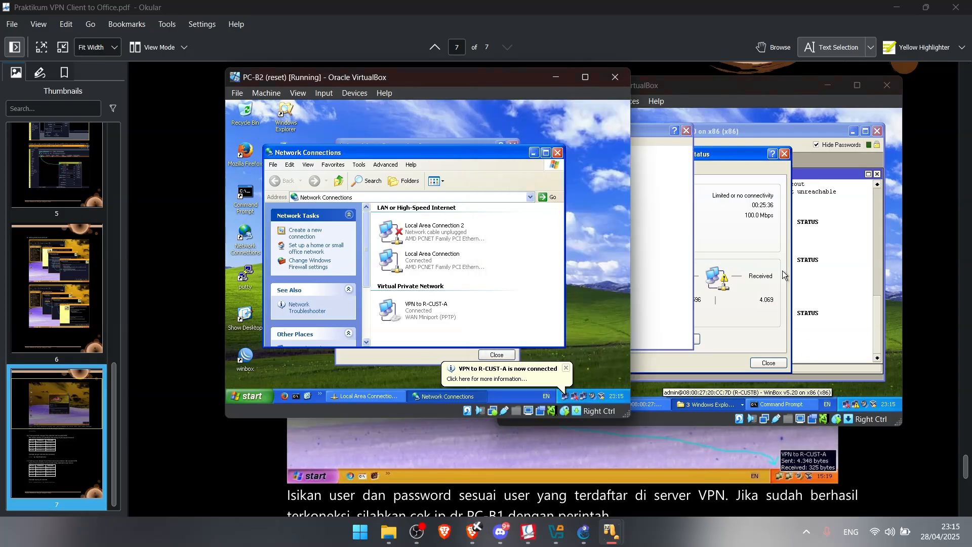
pyautogui.moveTo(856, 408)
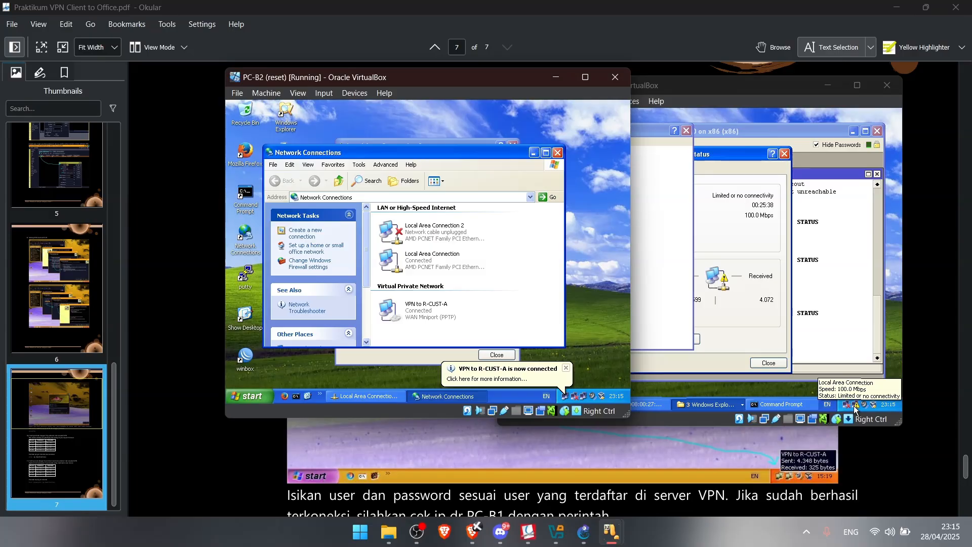
pyautogui.click(856, 410)
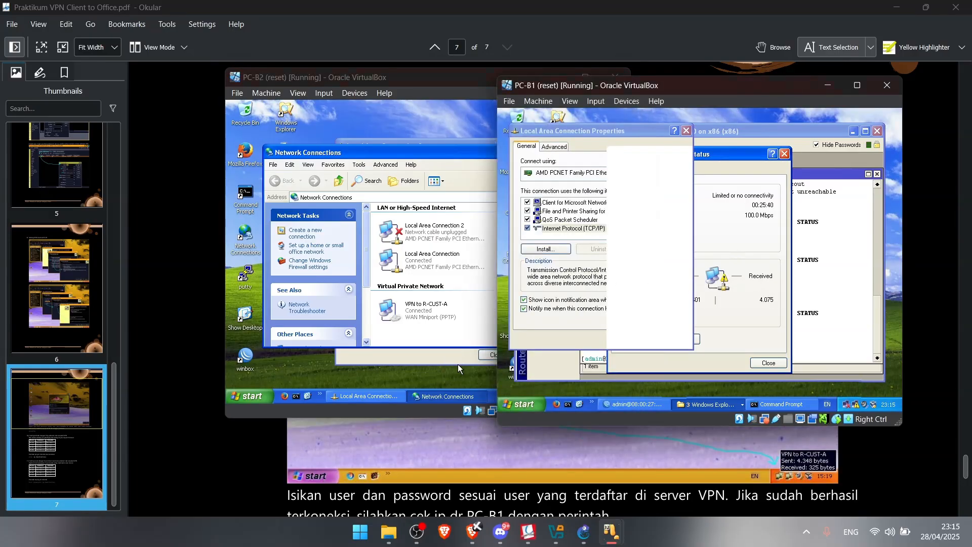
pyautogui.click(455, 387)
pyautogui.click(575, 398)
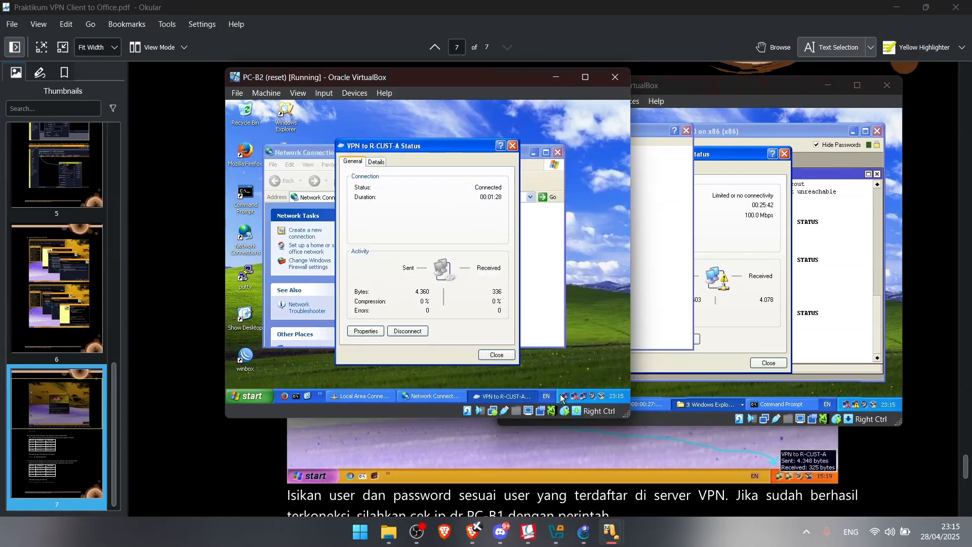
pyautogui.click(771, 336)
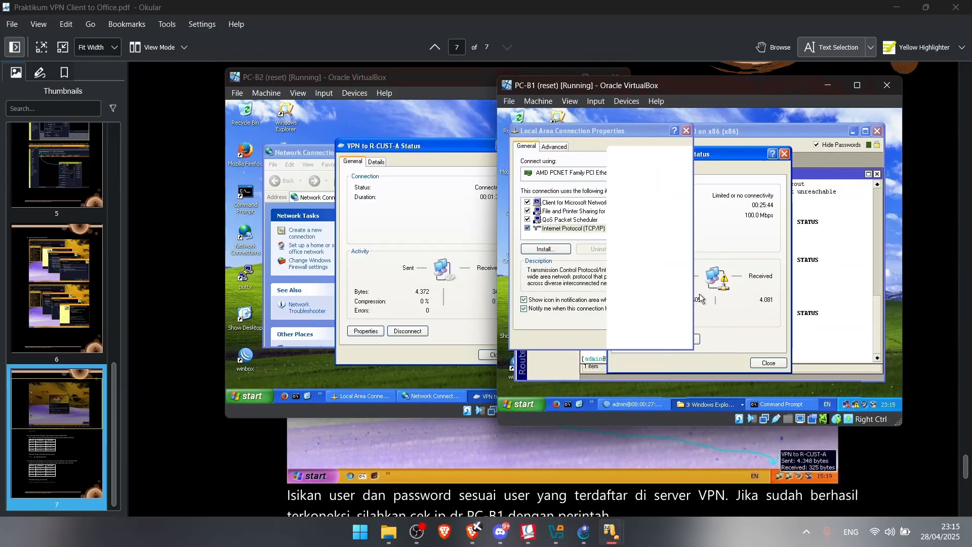
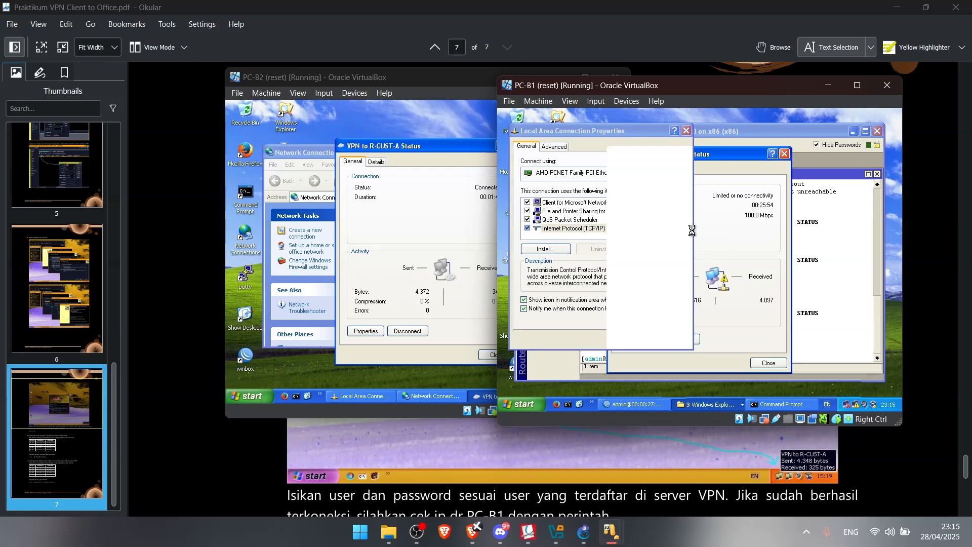
# Check PC-B1's Local Area Connection status: Connected at 100.0 Mbps
pyautogui.click(820, 170)
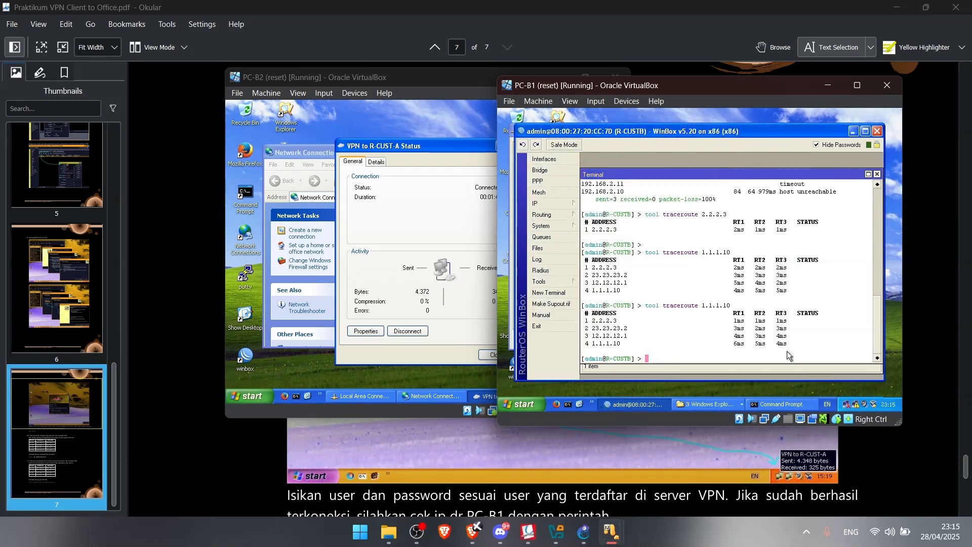
pyautogui.click(845, 405)
pyautogui.click(725, 272)
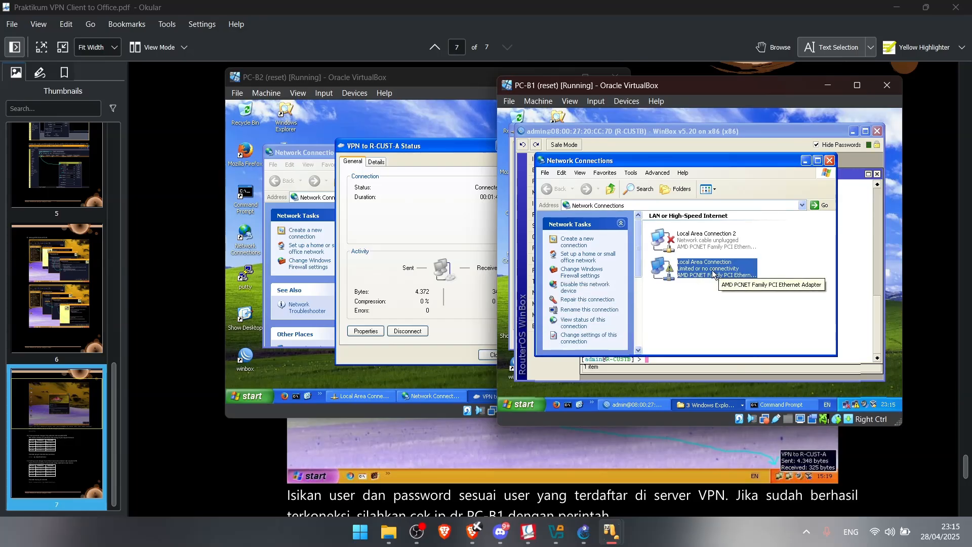
pyautogui.doubleClick(714, 274)
pyautogui.click(635, 338)
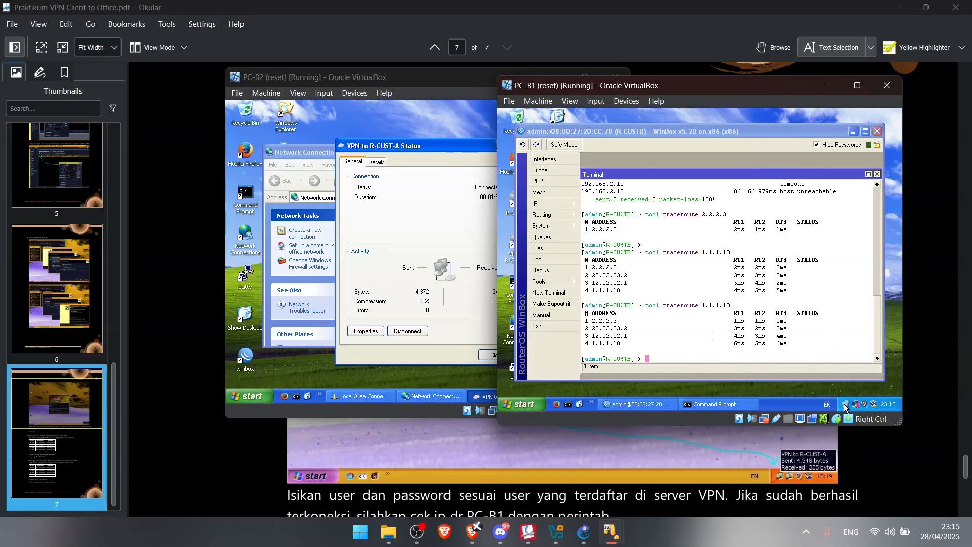
pyautogui.doubleClick(844, 404)
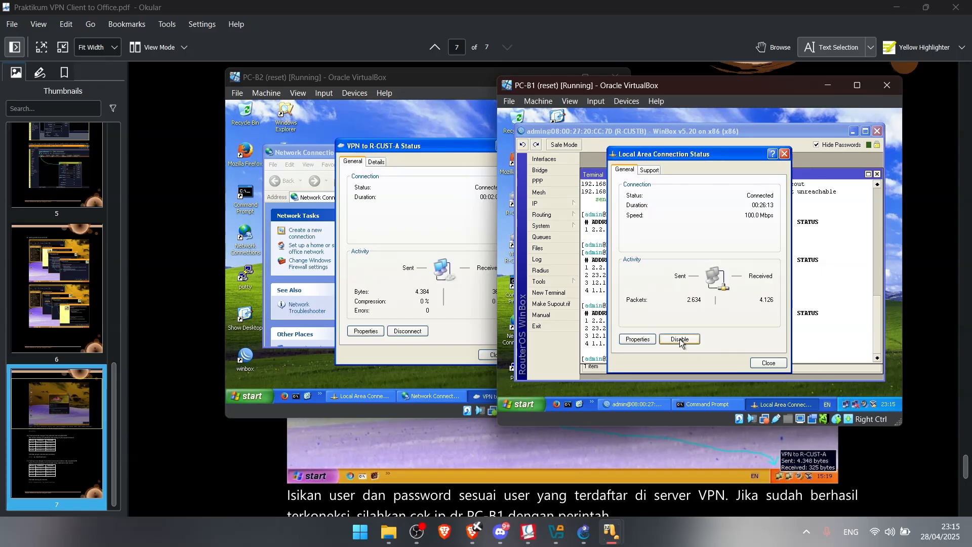
pyautogui.click(770, 364)
# Rerun PC-B1's ping to 1.1.1.1, then ping 2.2.2.3
pyautogui.click(711, 404)
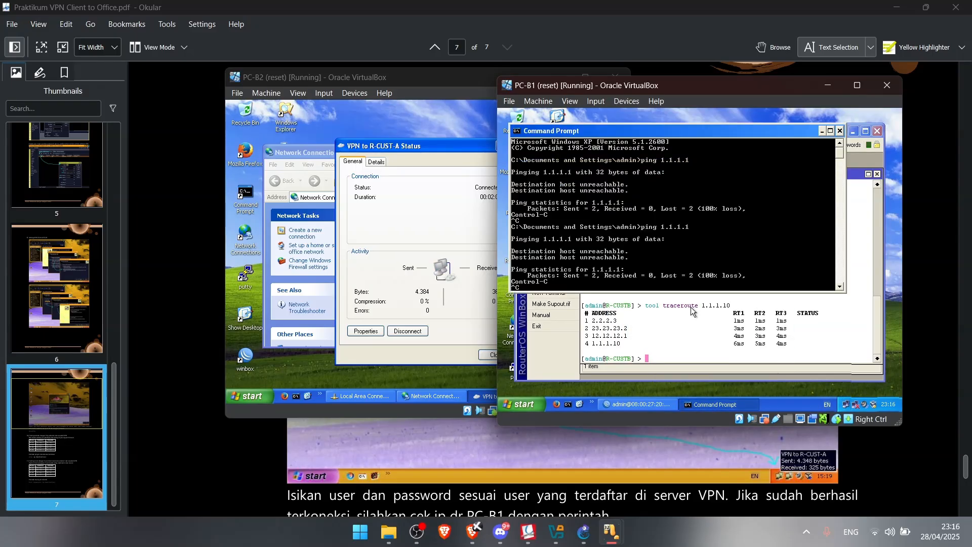
pyautogui.press('Return')
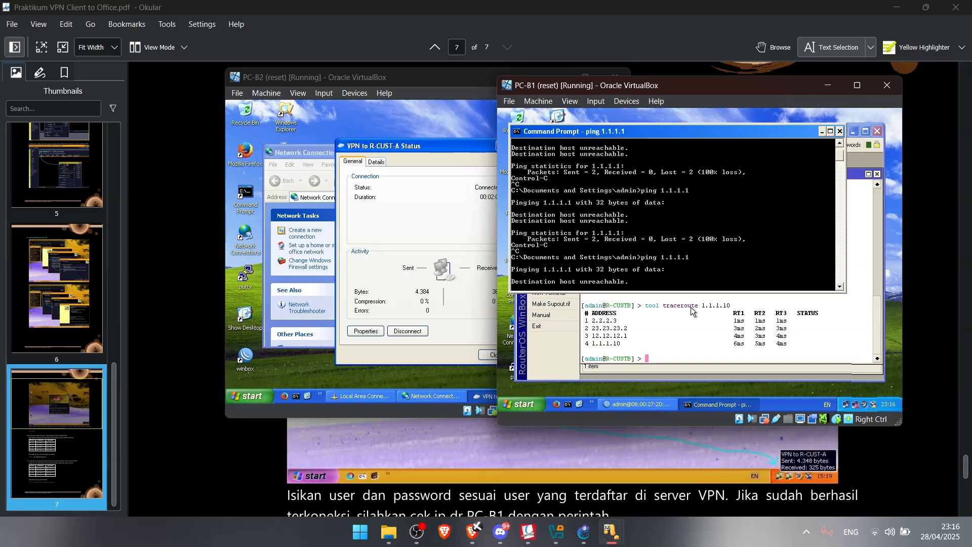
pyautogui.hotkey('ctrl', 'c')
pyautogui.press('Up')
pyautogui.press('BackSpace')
pyautogui.press('BackSpace')
pyautogui.press('BackSpace')
pyautogui.press('BackSpace')
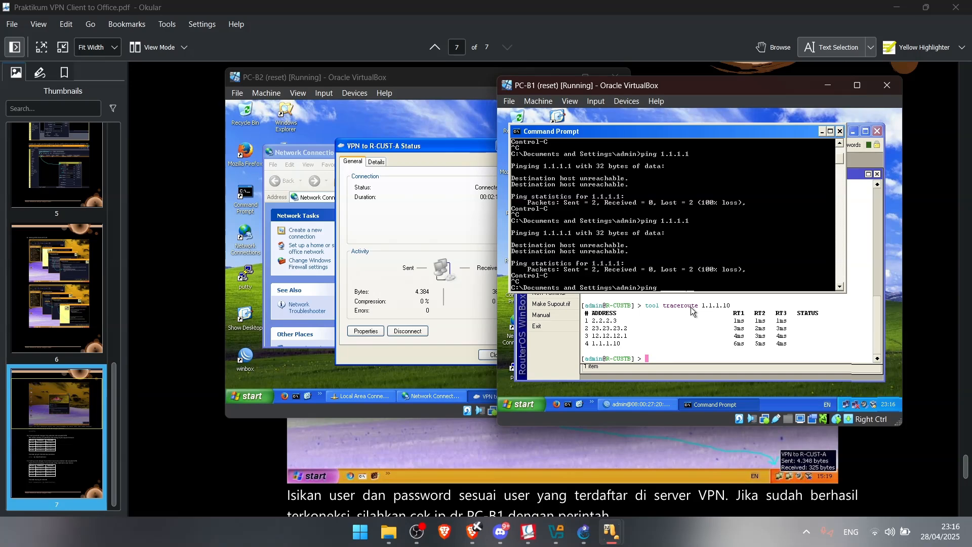
pyautogui.write('2.2.2.3')
pyautogui.press('Return')
pyautogui.hotkey('ctrl', 'c')
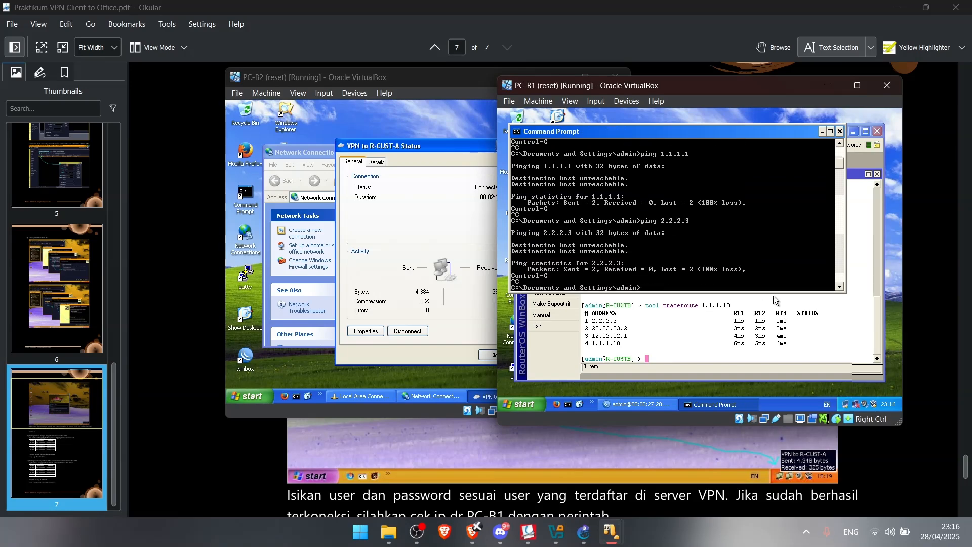
# Compare the TCP/IP address settings of PC-B1 and PC-B2, including PC-B2's VPN properties
pyautogui.click(845, 408)
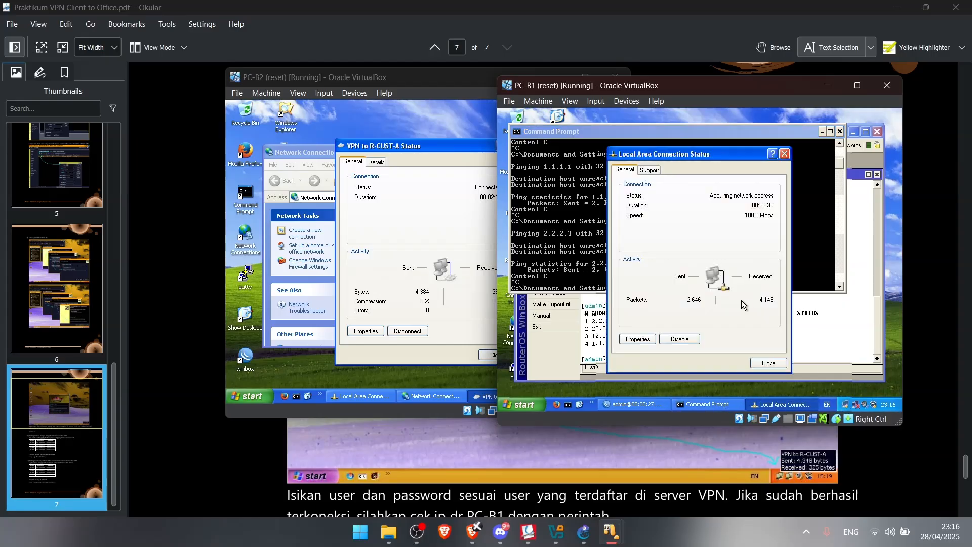
pyautogui.click(638, 342)
pyautogui.doubleClick(588, 243)
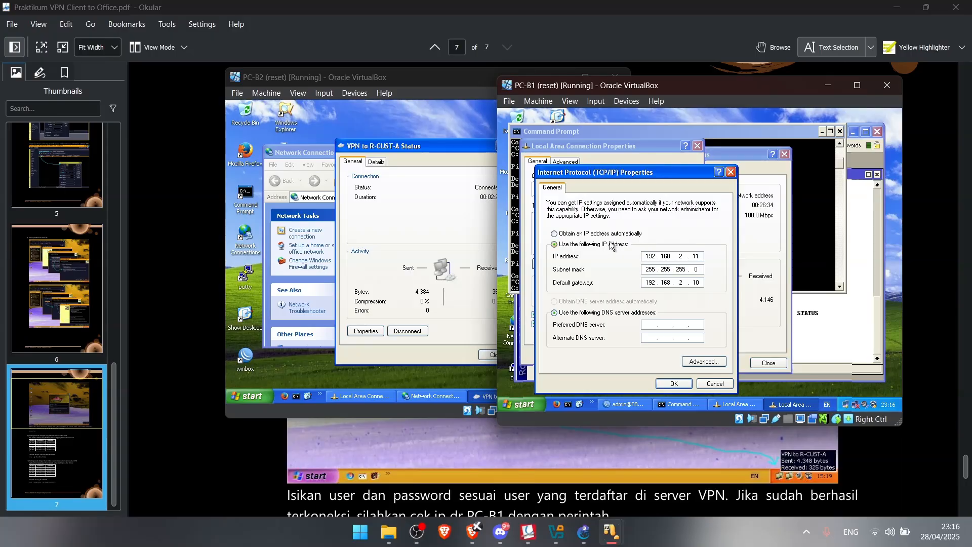
pyautogui.click(435, 379)
pyautogui.click(366, 331)
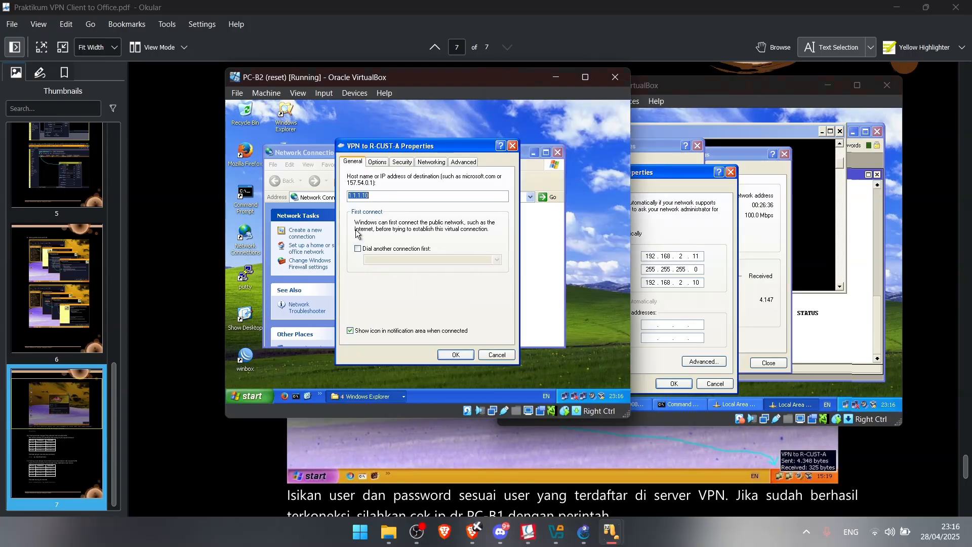
pyautogui.click(513, 145)
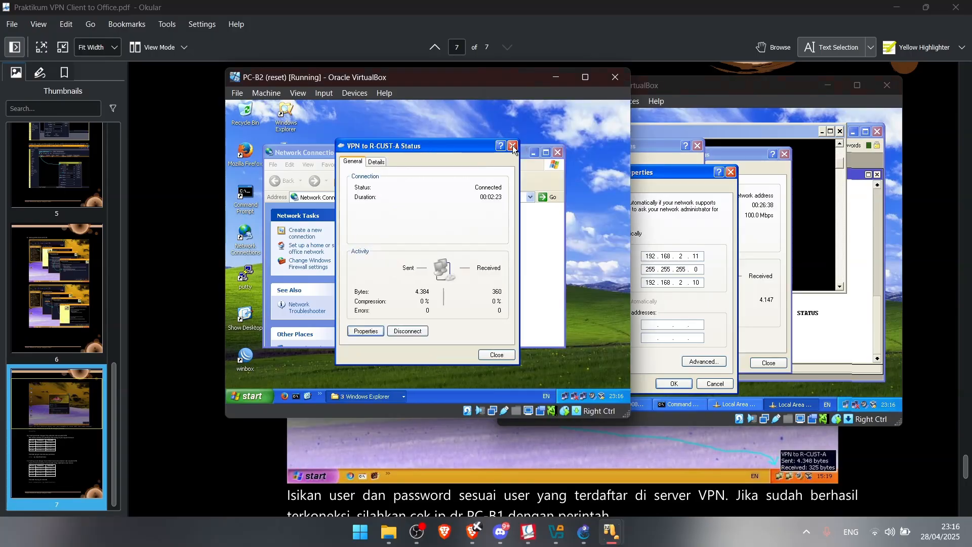
pyautogui.click(545, 260)
pyautogui.doubleClick(434, 263)
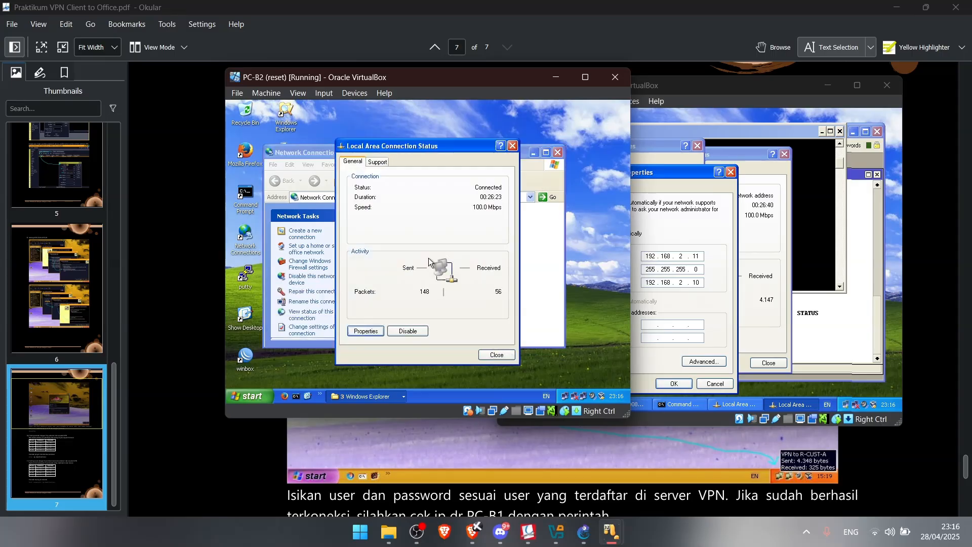
pyautogui.click(366, 331)
pyautogui.click(313, 218)
pyautogui.doubleClick(312, 221)
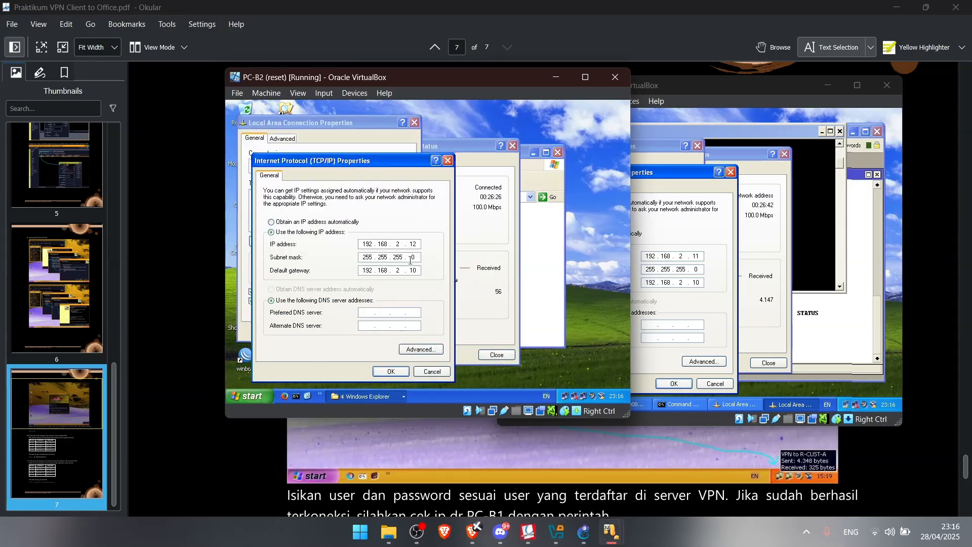
# Ping PC-B2 at 192.168.2.12 from PC-B1's Command Prompt
pyautogui.click(825, 239)
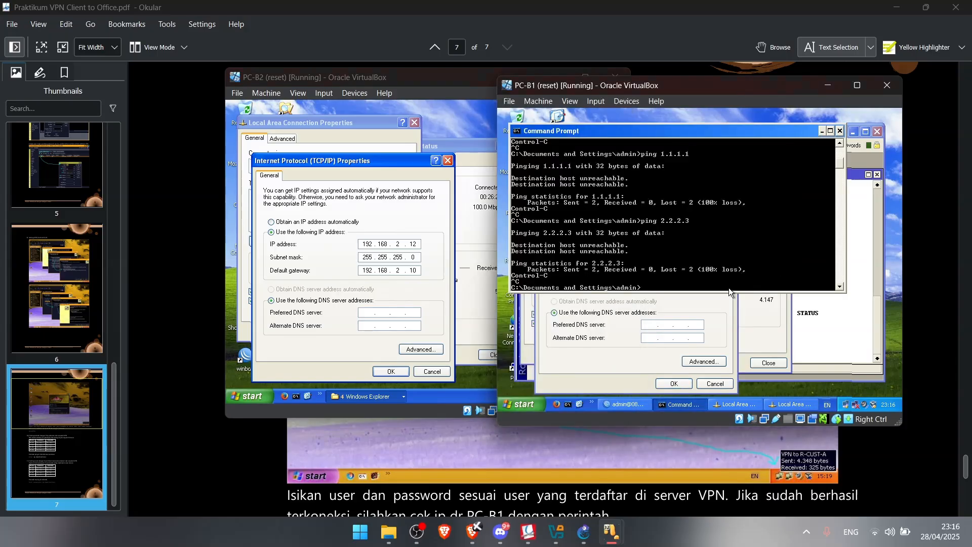
pyautogui.write('ping 192.168.2.12')
pyautogui.press('Return')
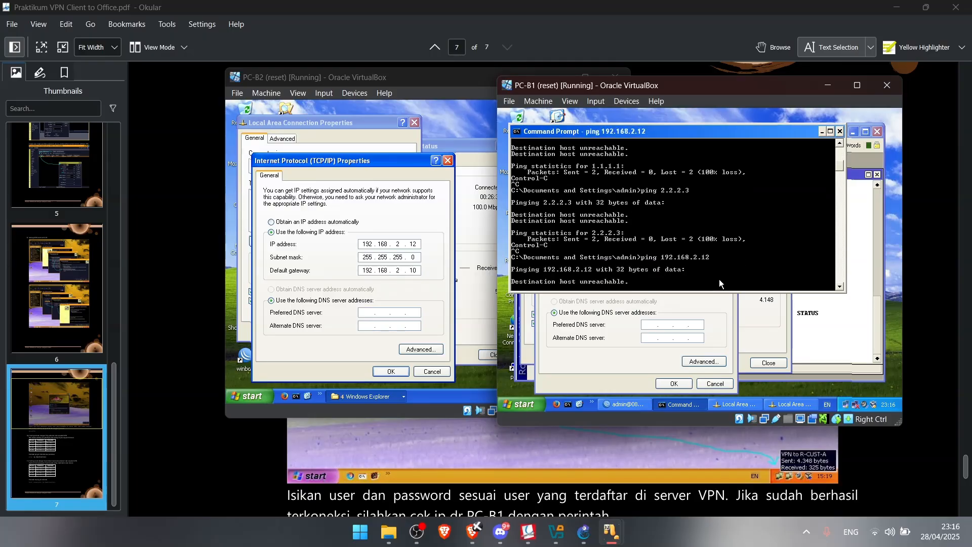
pyautogui.hotkey('ctrl', 'c')
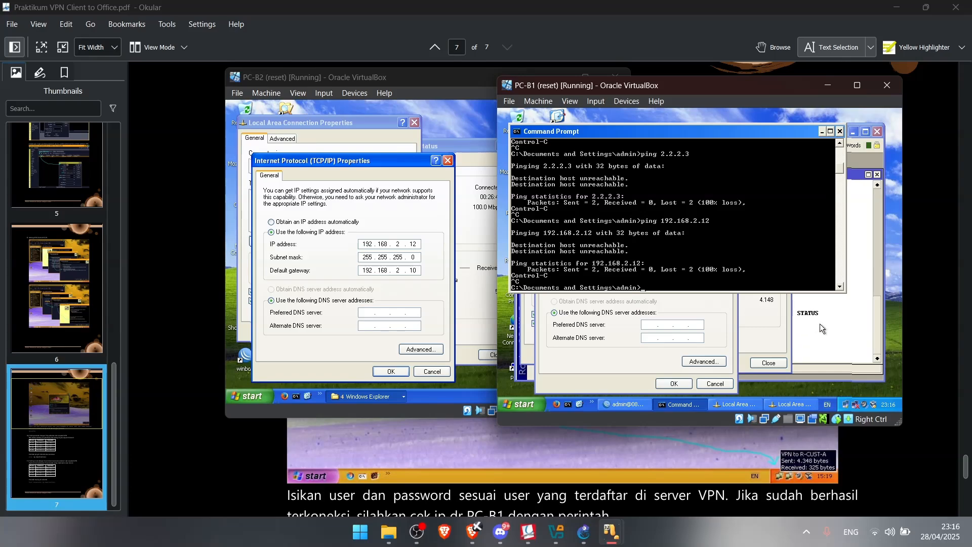
# Dismiss the WinBox error, close the TCP/IP dialogs, and list WinBox Loader's neighbors
pyautogui.click(834, 336)
pyautogui.click(784, 267)
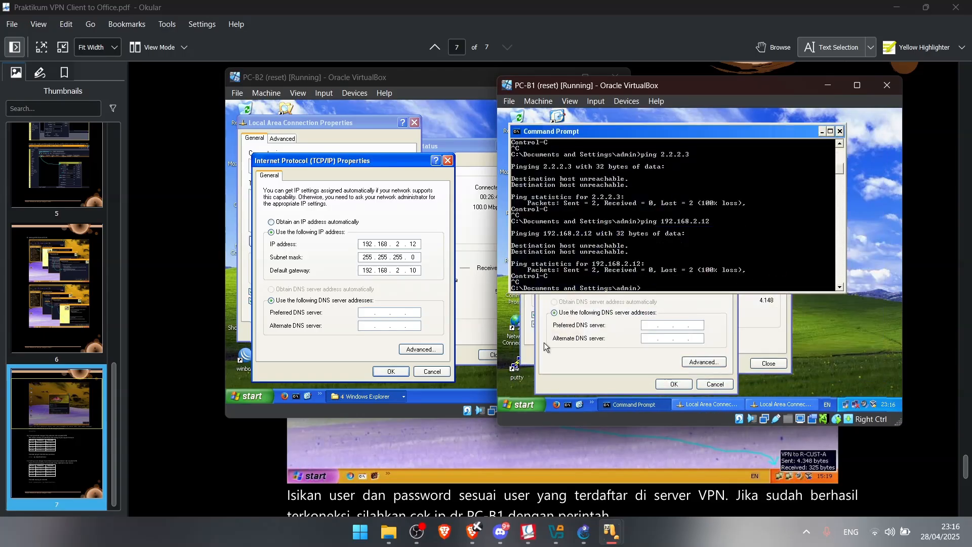
pyautogui.moveTo(577, 131); pyautogui.dragTo(671, 135)
pyautogui.click(557, 147)
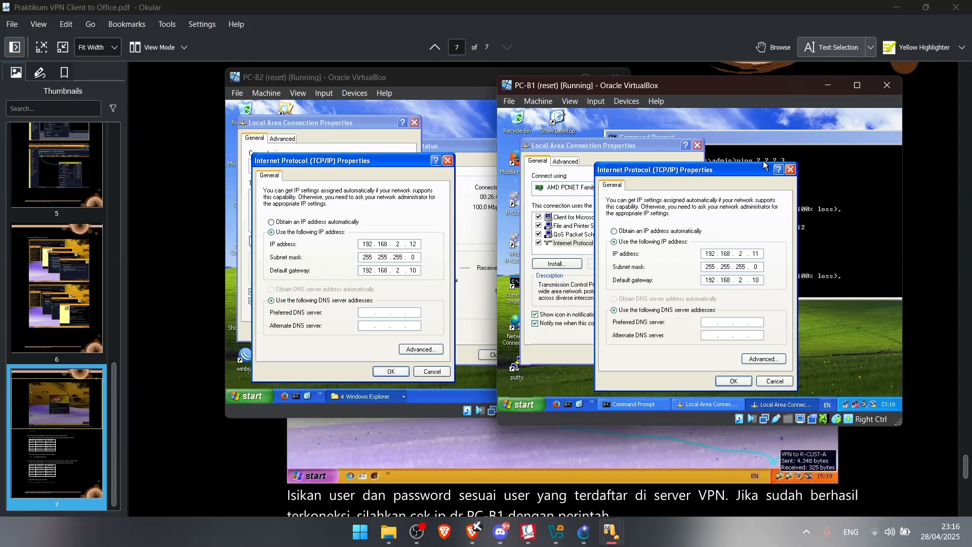
pyautogui.click(791, 170)
pyautogui.click(698, 145)
pyautogui.doubleClick(566, 159)
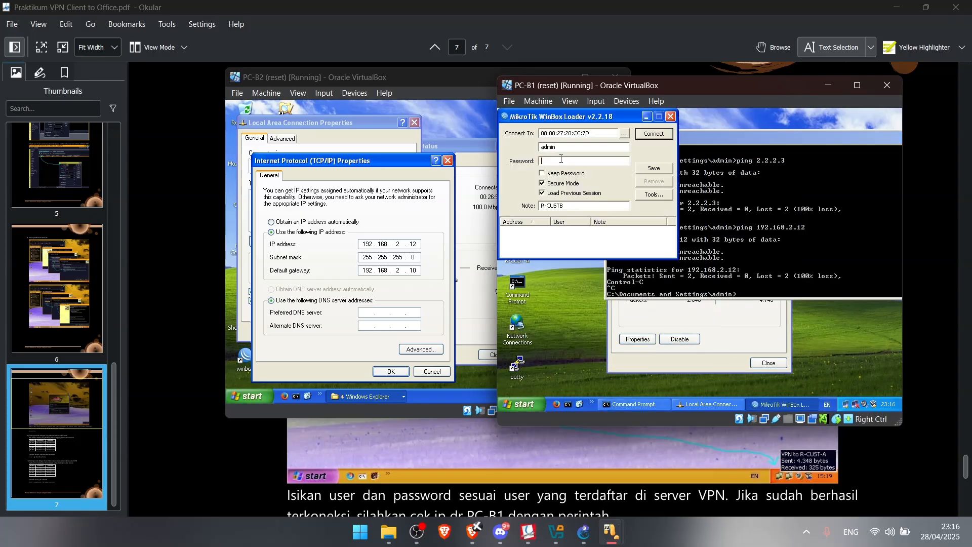
pyautogui.click(624, 134)
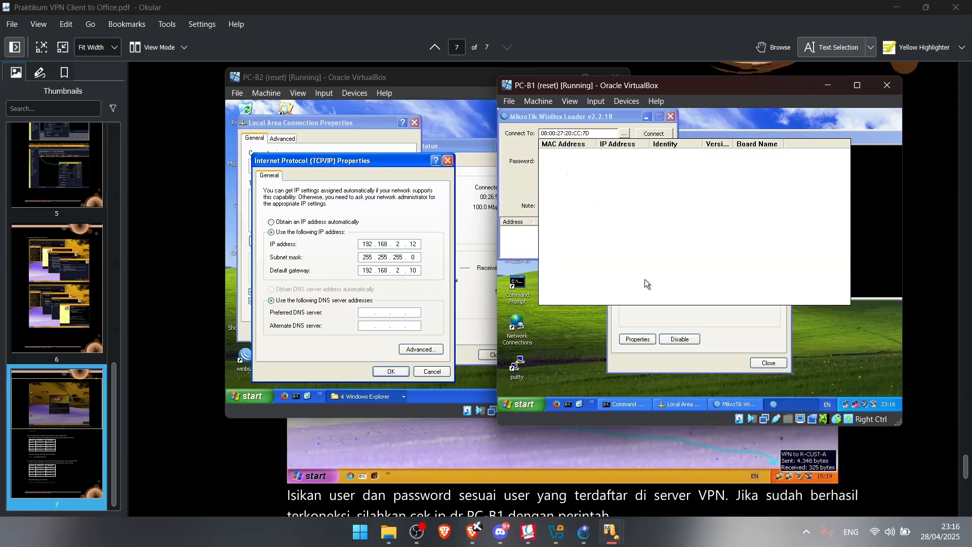
# Delete the existing link between PC-B1 and Switch3
pyautogui.click(584, 532)
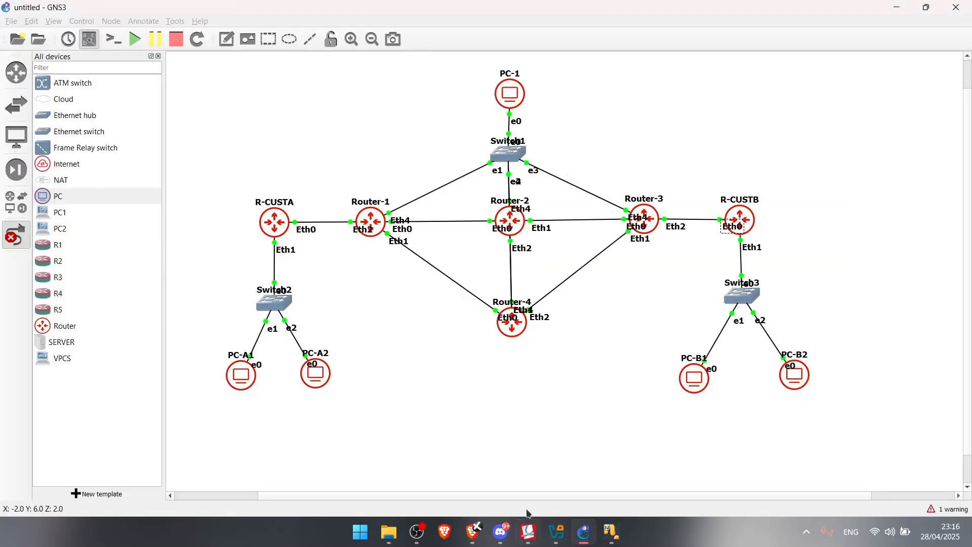
pyautogui.moveTo(611, 532)
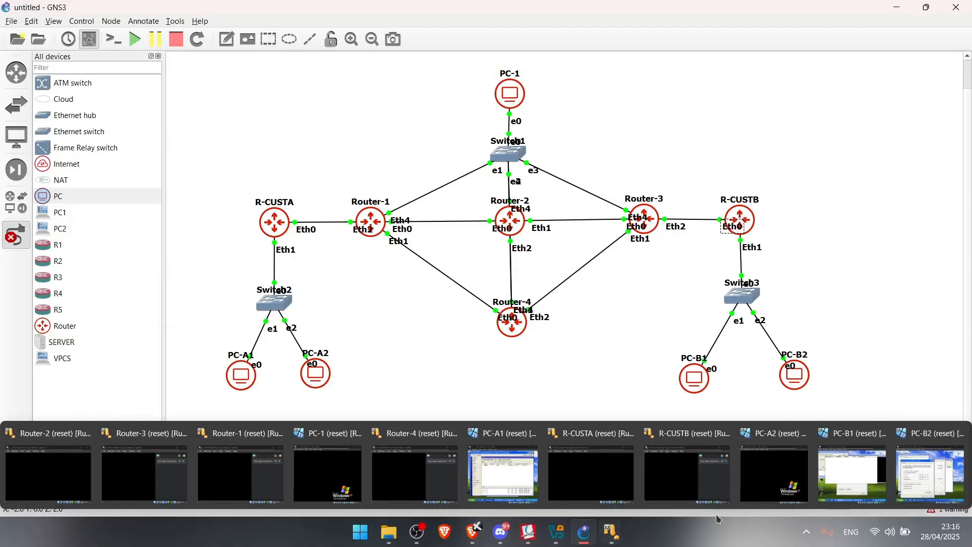
pyautogui.moveTo(873, 494)
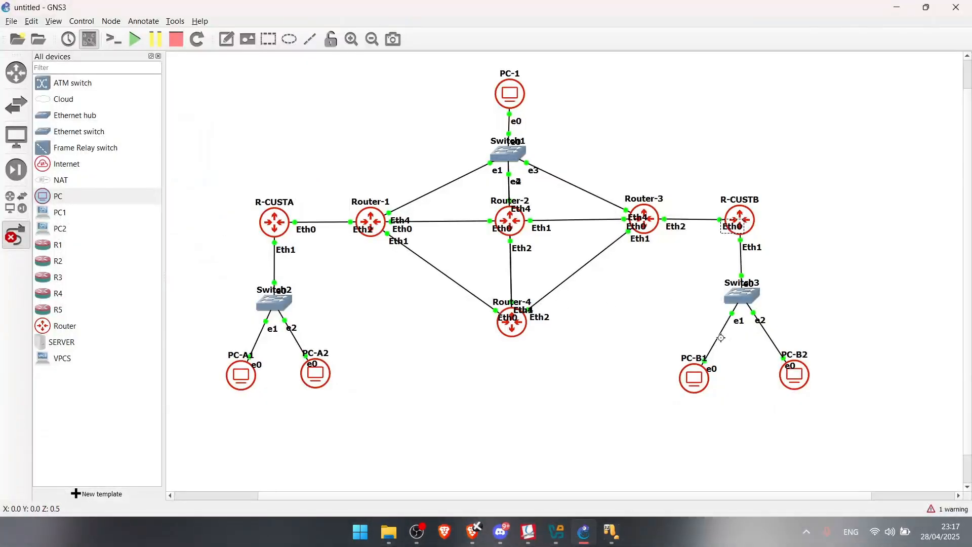
pyautogui.rightClick(720, 338)
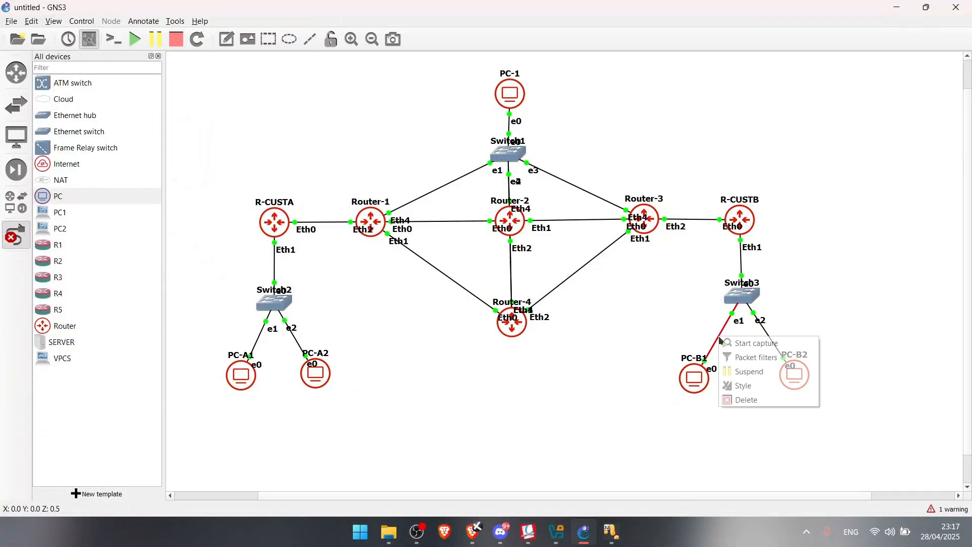
pyautogui.click(745, 400)
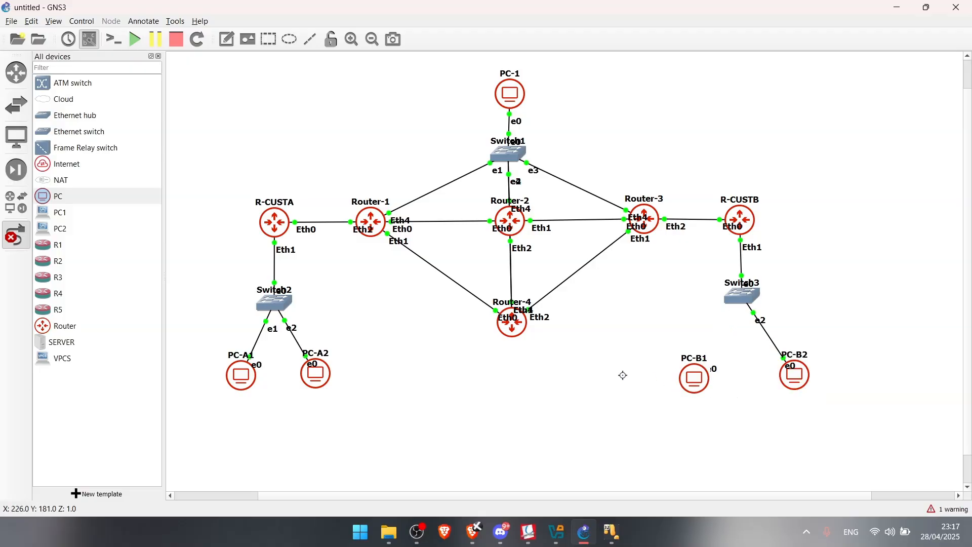
# Create a new link from PC-B1's Ethernet1 to Switch3's Ethernet1
pyautogui.click(695, 380)
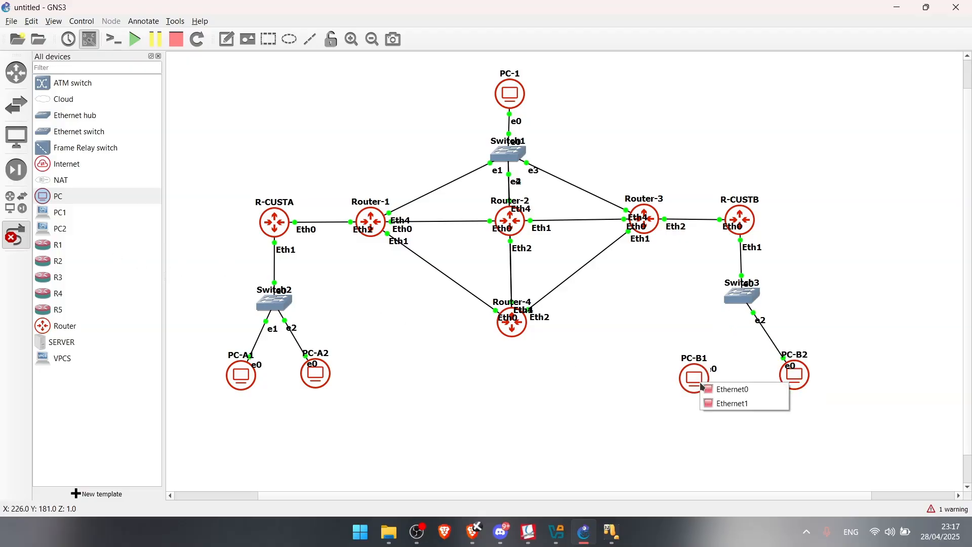
pyautogui.click(721, 399)
pyautogui.click(731, 299)
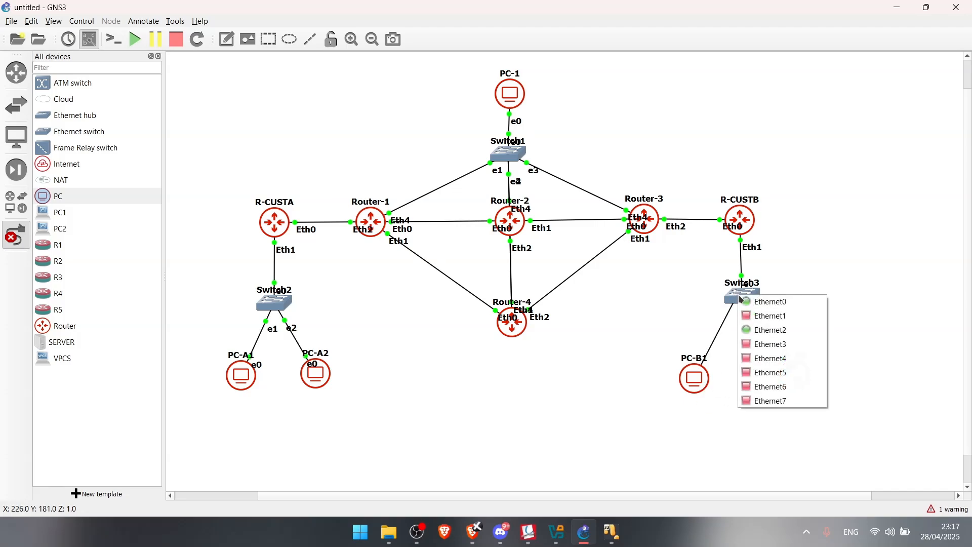
pyautogui.click(770, 315)
pyautogui.moveTo(612, 536)
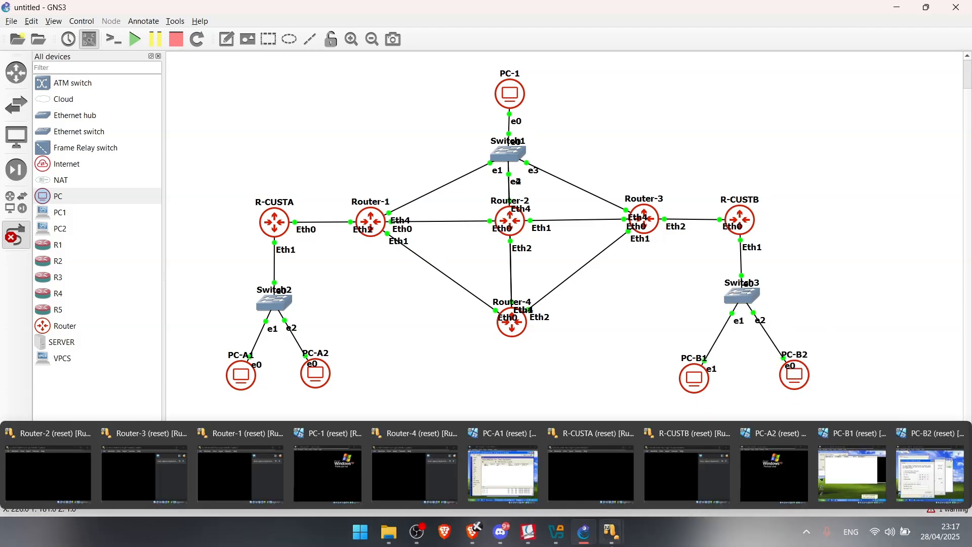
# Set PC-B1's Local Area Connection to obtain its IP address automatically
pyautogui.click(836, 456)
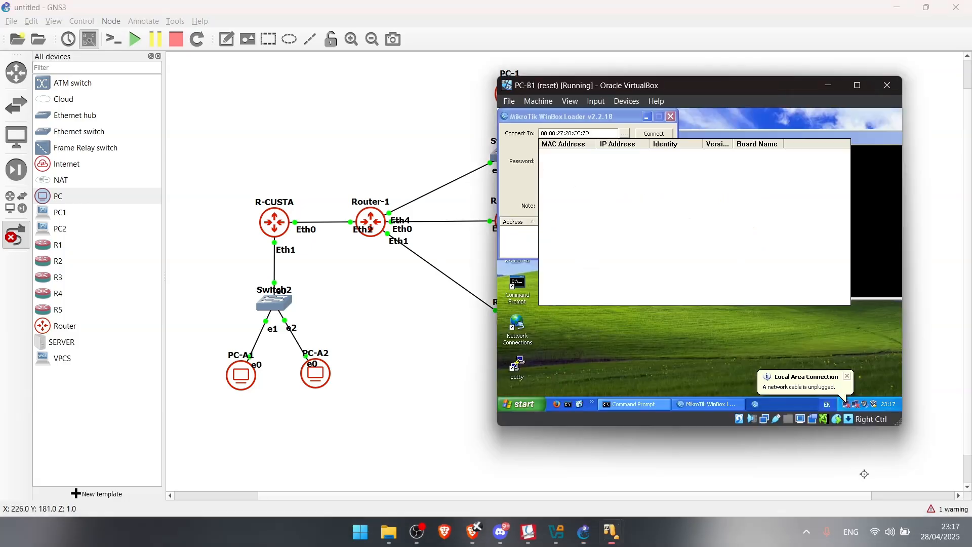
pyautogui.click(847, 405)
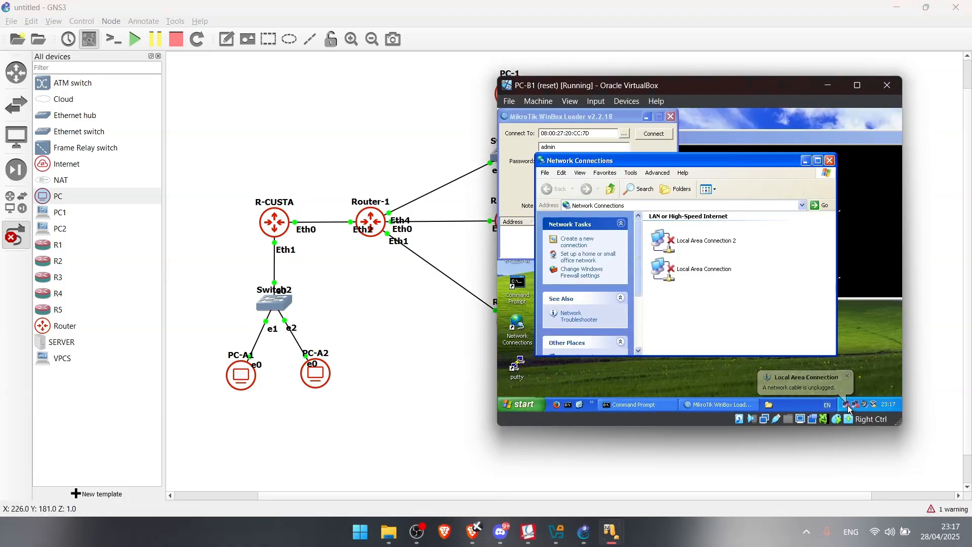
pyautogui.doubleClick(710, 275)
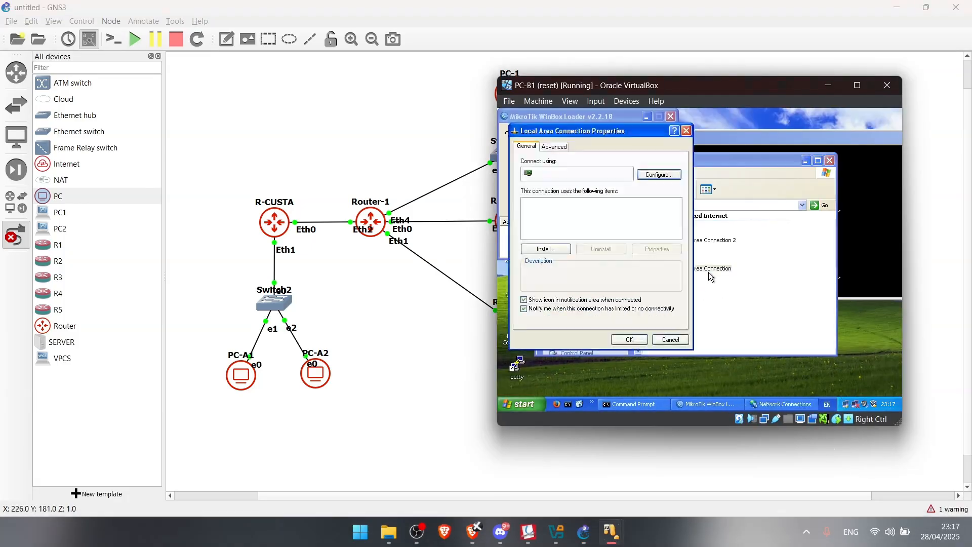
pyautogui.doubleClick(553, 230)
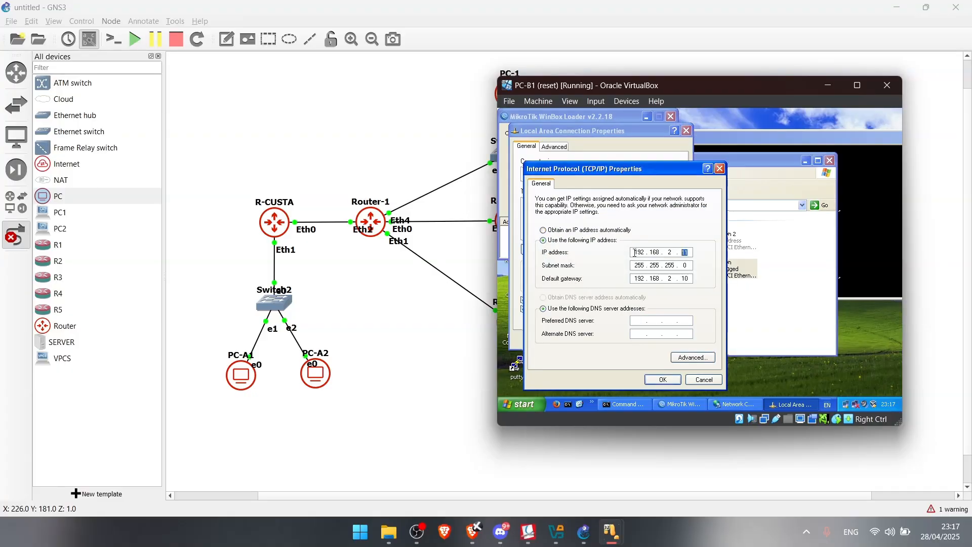
pyautogui.click(606, 232)
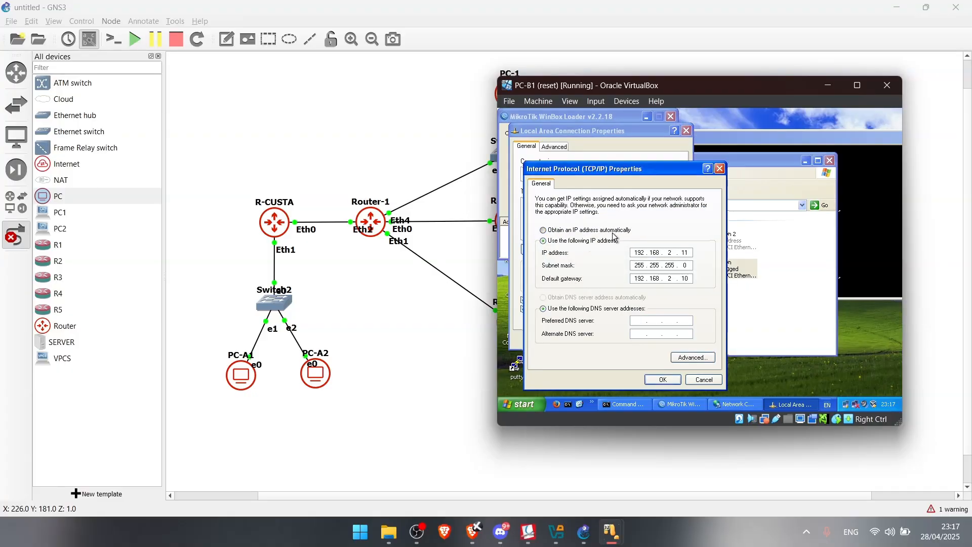
pyautogui.click(663, 380)
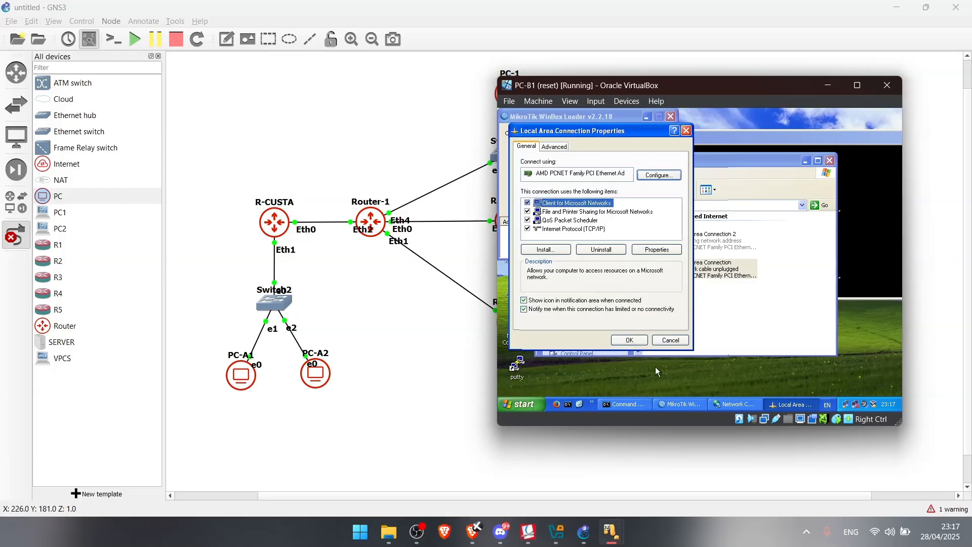
pyautogui.click(625, 340)
# Give Local Area Connection 2 static IP 192.168.2.11 with mask 255.255.255.0
pyautogui.doubleClick(706, 248)
pyautogui.click(637, 339)
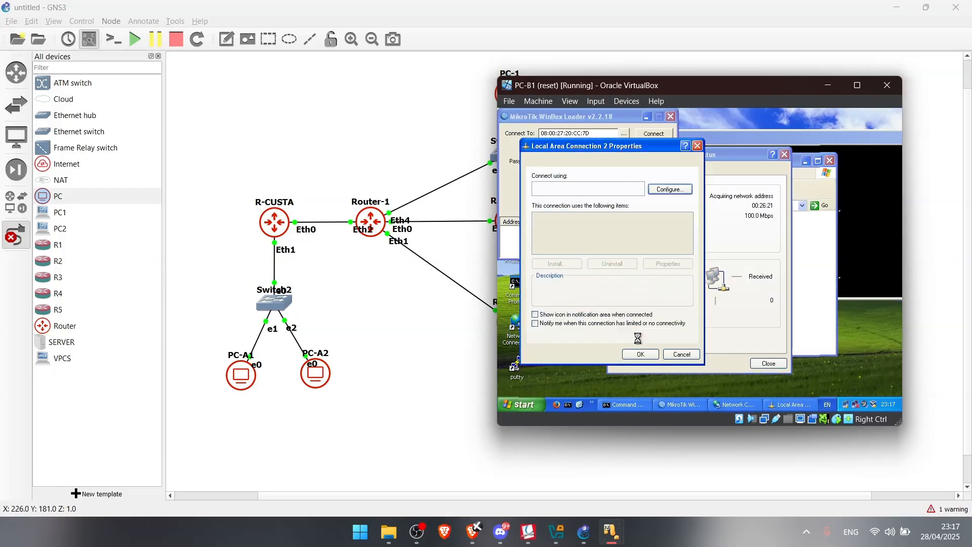
pyautogui.doubleClick(588, 246)
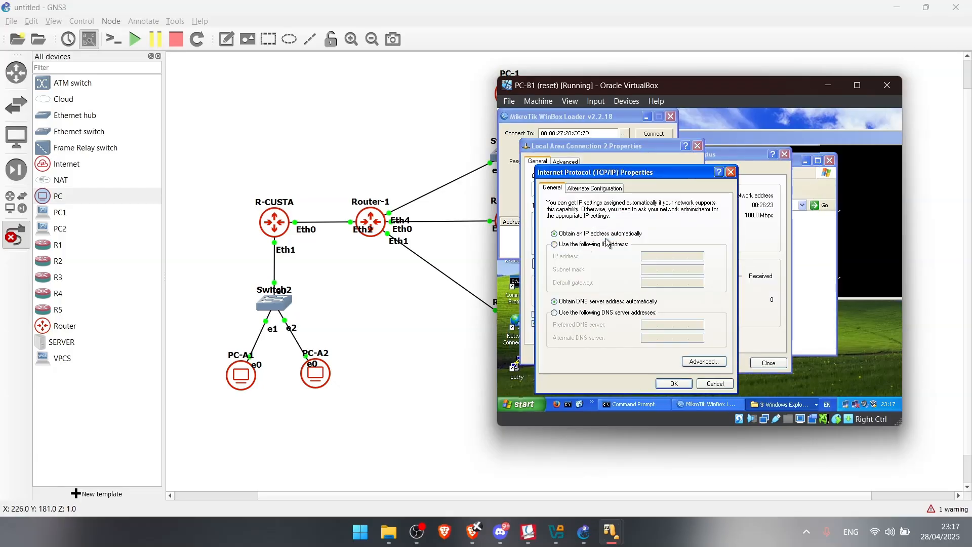
pyautogui.click(608, 244)
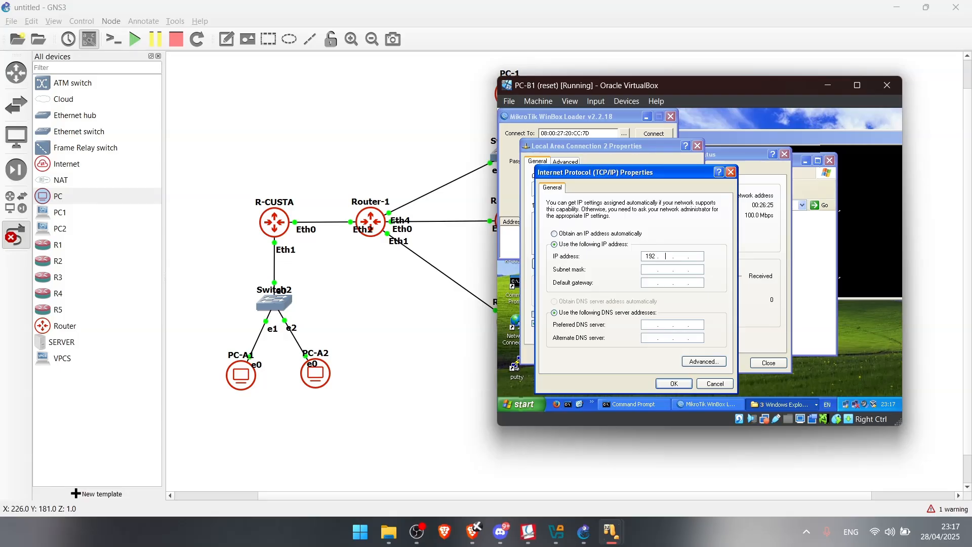
pyautogui.write('192.168.2.11')
pyautogui.click(645, 272)
pyautogui.click(674, 384)
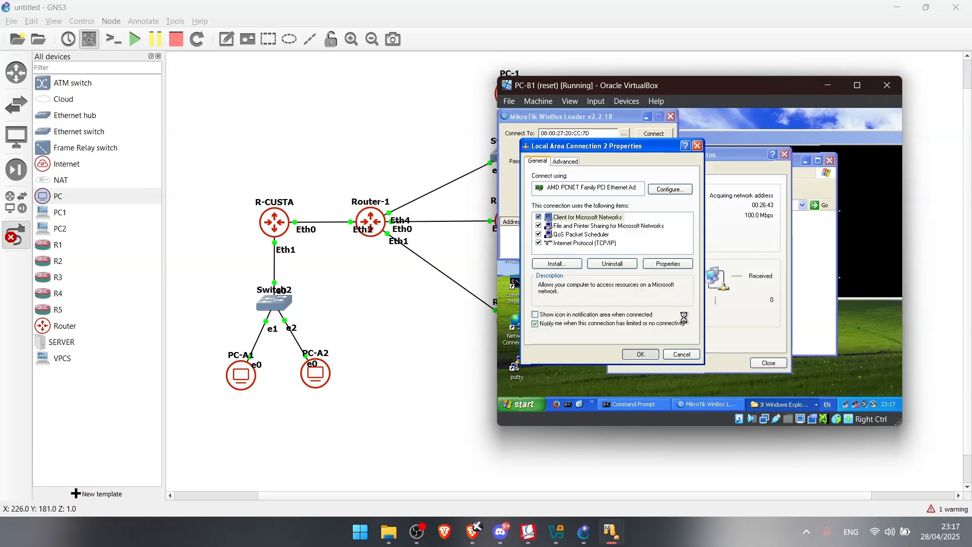
pyautogui.moveTo(584, 532)
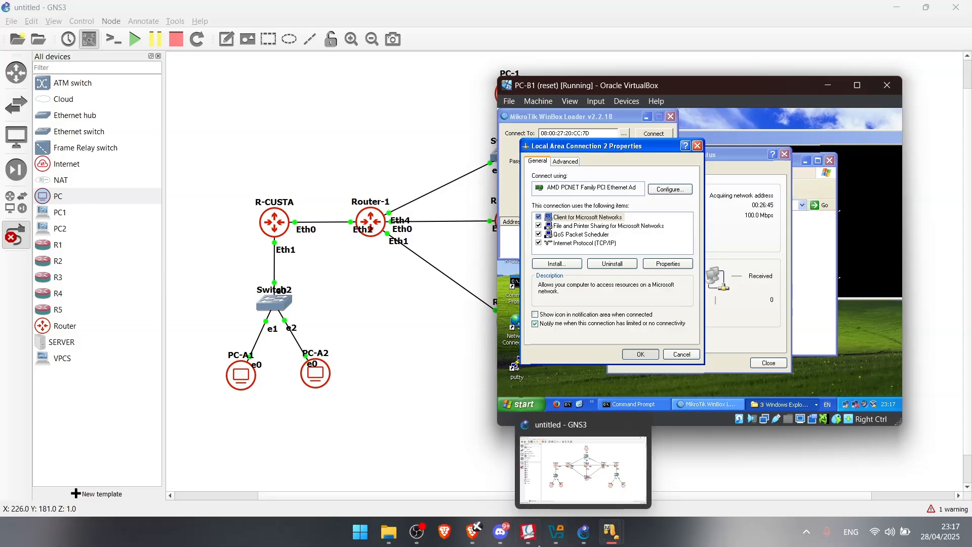
pyautogui.moveTo(417, 532)
pyautogui.moveTo(434, 488)
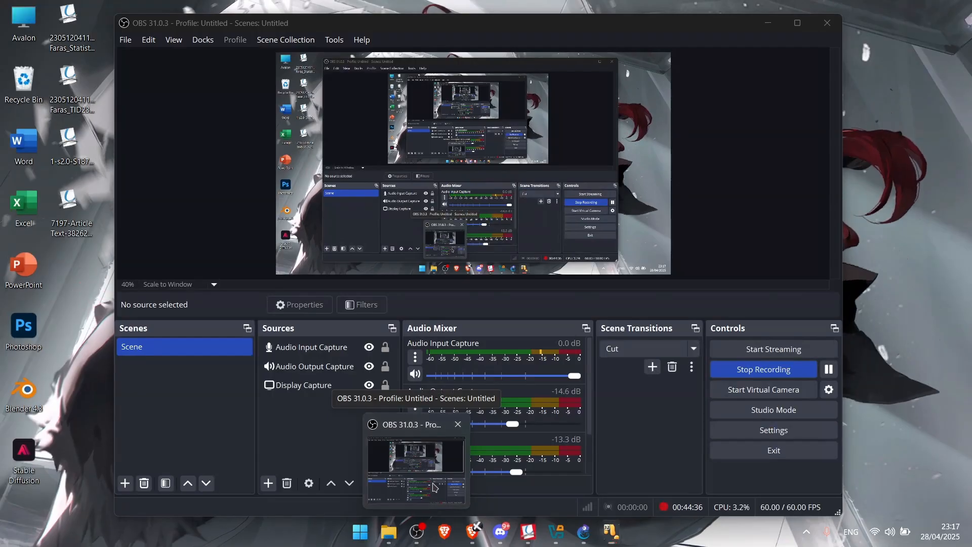
# Review PC-B1's Command Prompt pings and Local Area Connection 2 dialogs, then return to GNS3
pyautogui.click(434, 488)
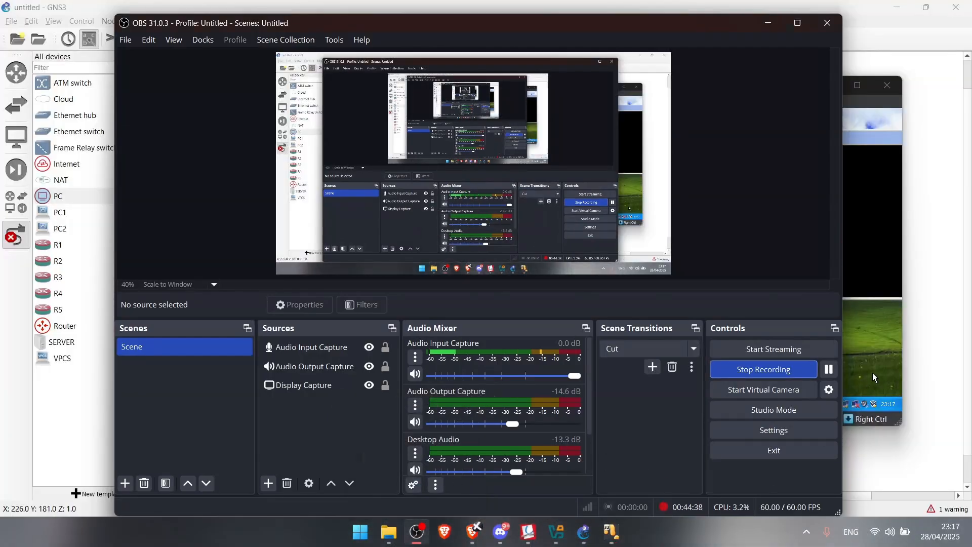
pyautogui.click(892, 346)
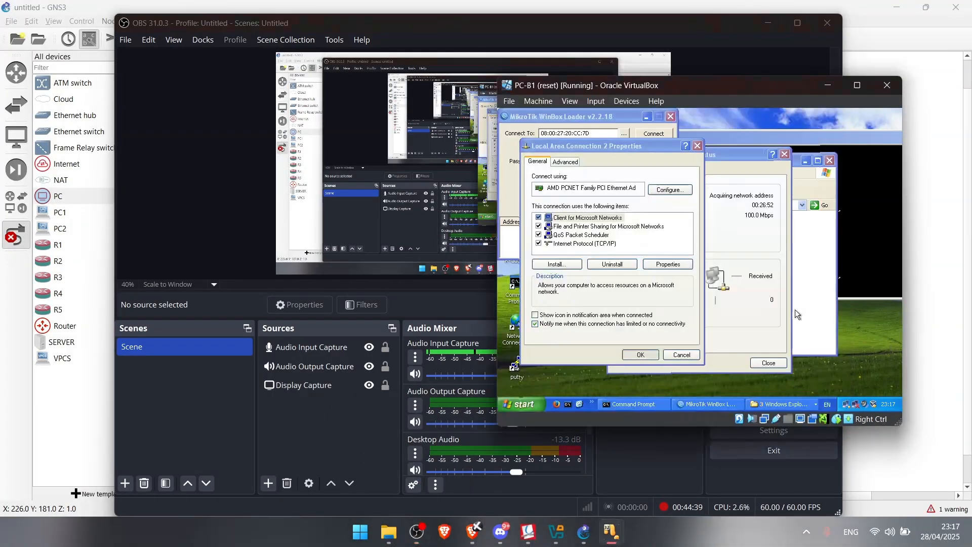
pyautogui.click(873, 202)
pyautogui.click(755, 329)
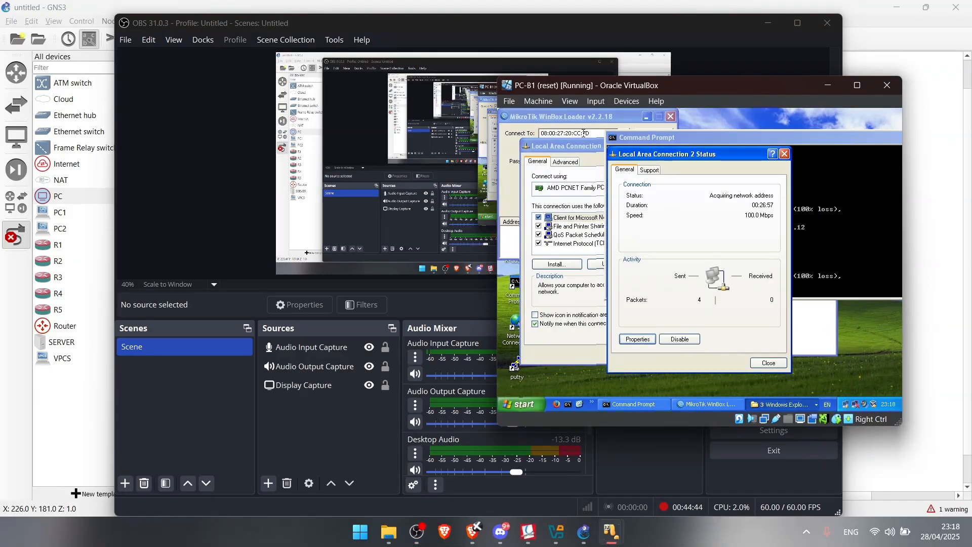
pyautogui.click(571, 148)
pyautogui.click(830, 154)
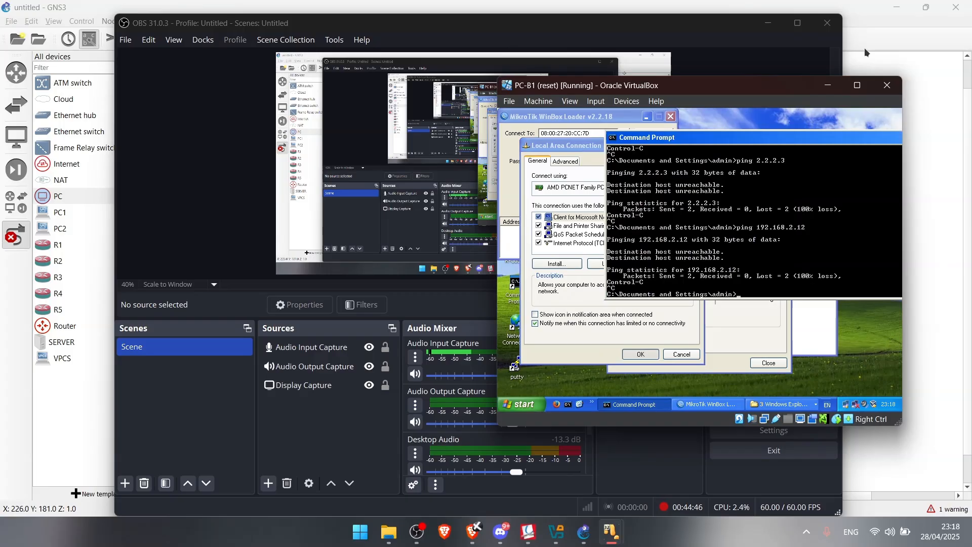
pyautogui.click(873, 45)
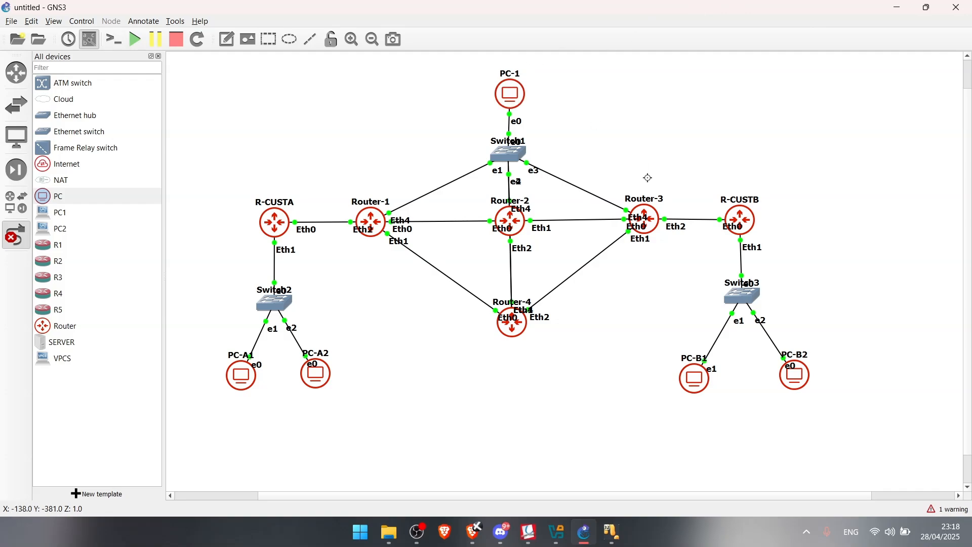
# Leave link-adding mode in GNS3 and nudge PC-1 slightly on the topology
pyautogui.click(19, 240)
pyautogui.scroll(1, 413, 130)
pyautogui.moveTo(512, 131); pyautogui.dragTo(510, 127)
pyautogui.scroll(-1, 569, 213)
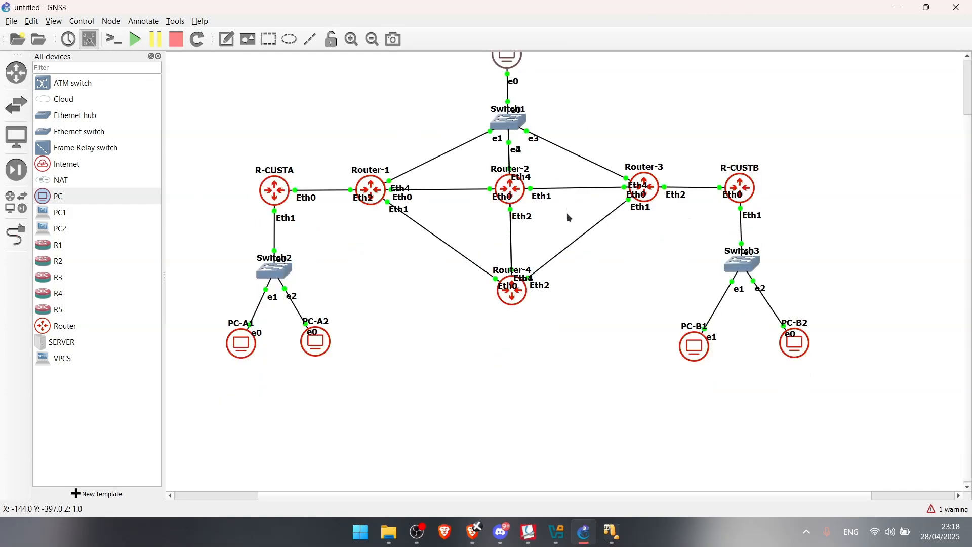
pyautogui.moveTo(611, 533)
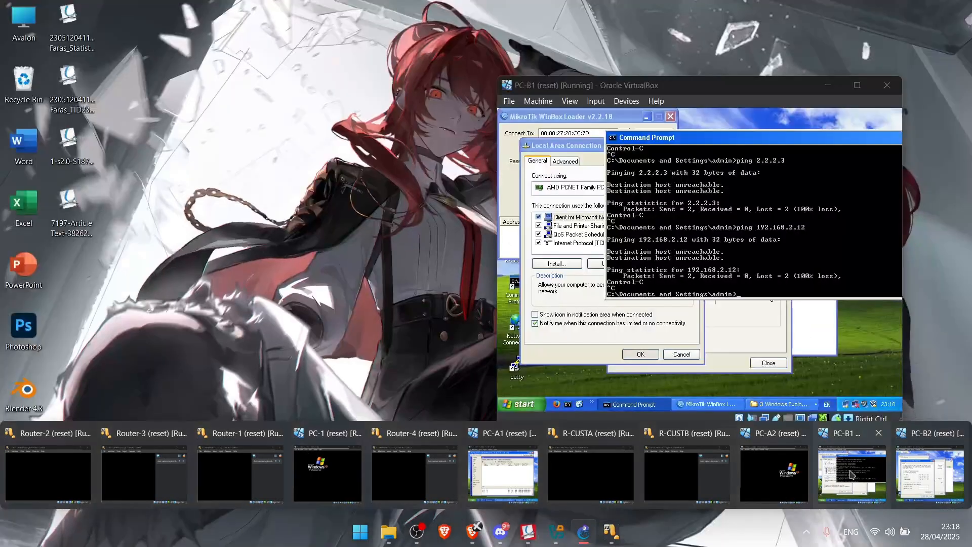
# Confirm Local Area Connection 2's properties and TCP/IP settings, then show the ping results
pyautogui.click(851, 475)
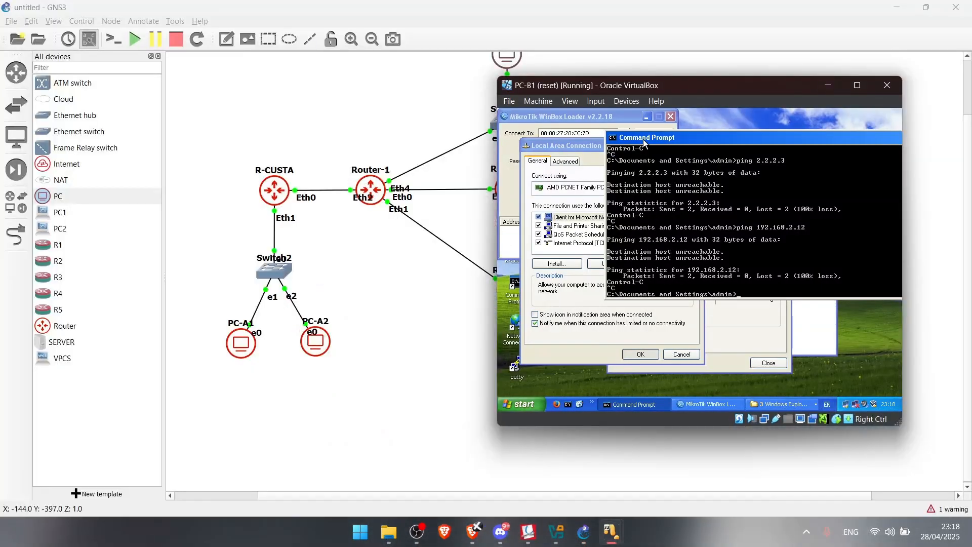
pyautogui.click(578, 148)
pyautogui.click(643, 356)
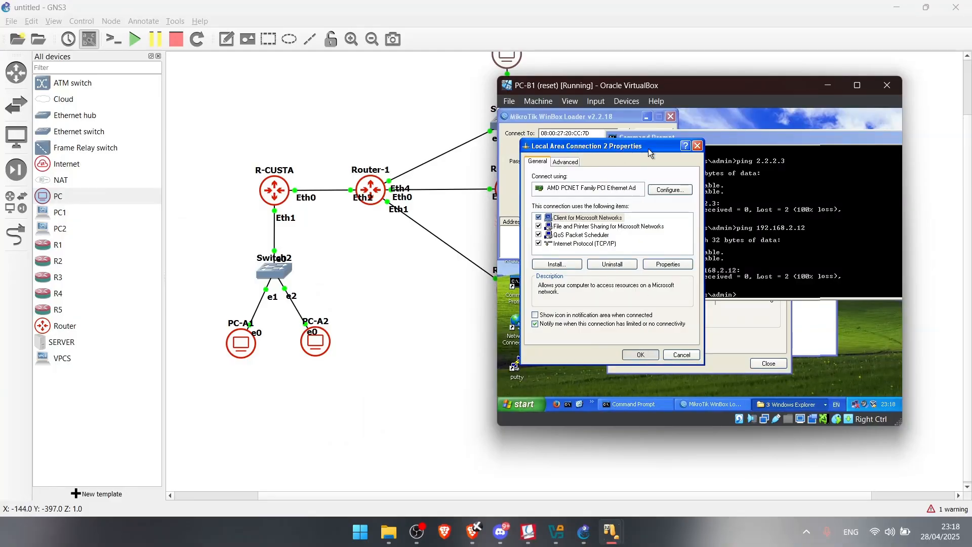
pyautogui.moveTo(860, 412)
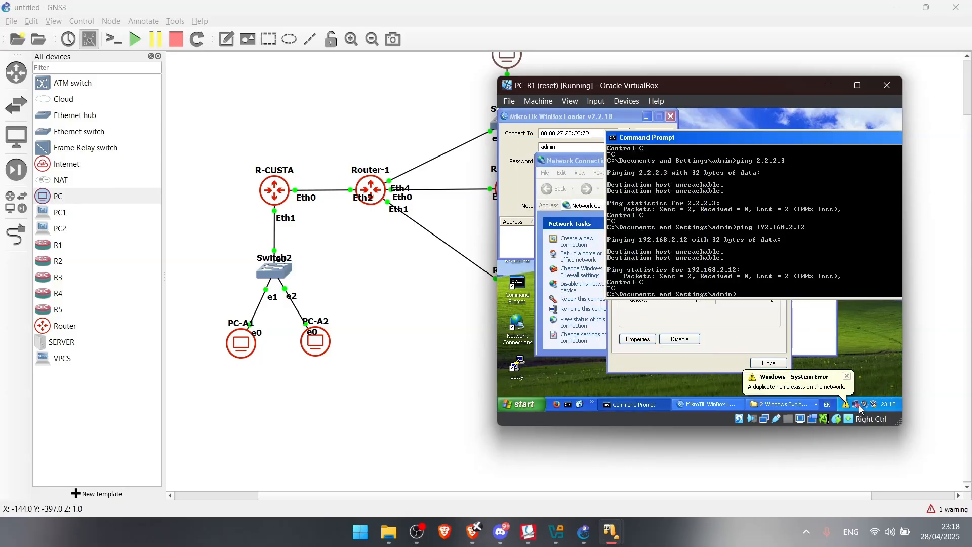
pyautogui.click(770, 370)
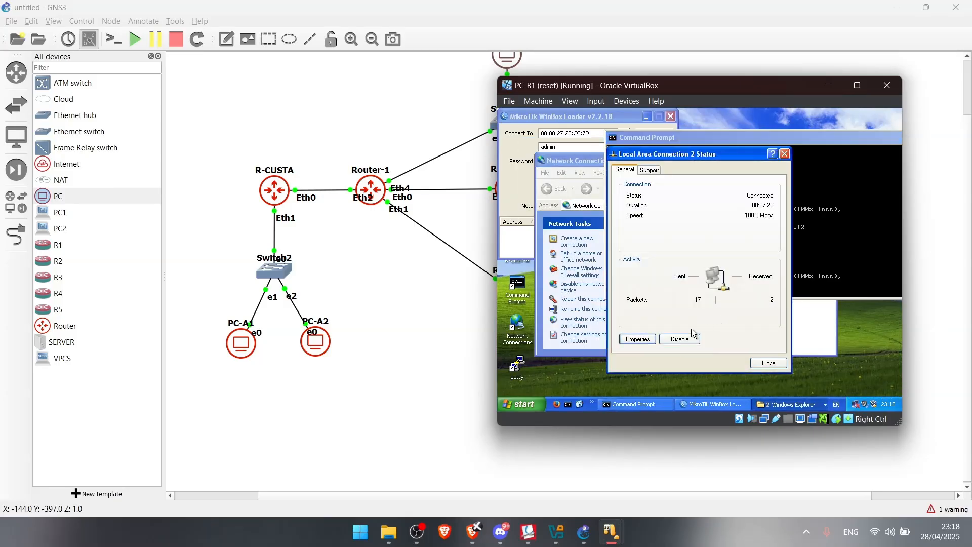
pyautogui.click(638, 339)
pyautogui.doubleClick(610, 262)
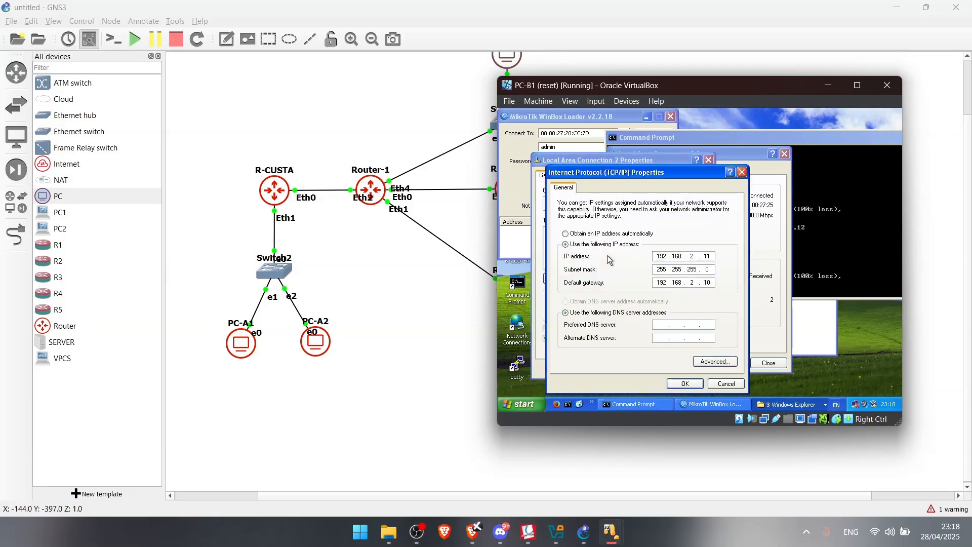
pyautogui.click(686, 383)
pyautogui.click(659, 368)
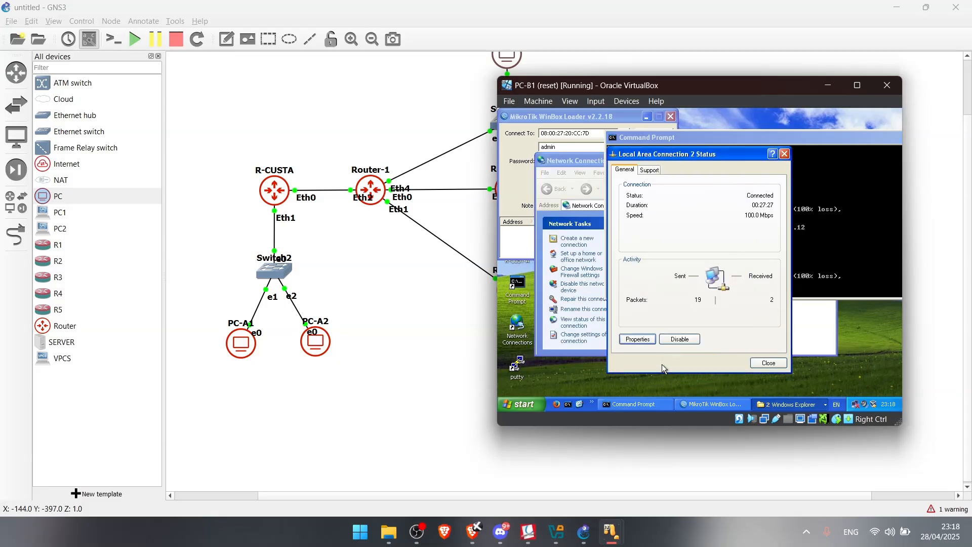
pyautogui.click(870, 260)
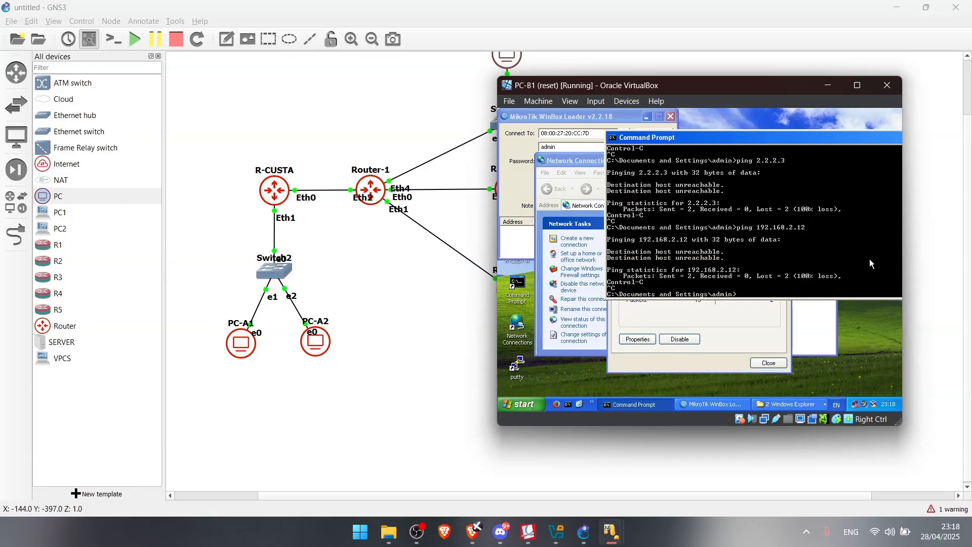
# Connect WinBox Loader to router R-CUSTB at 192.168.2.10
pyautogui.click(560, 120)
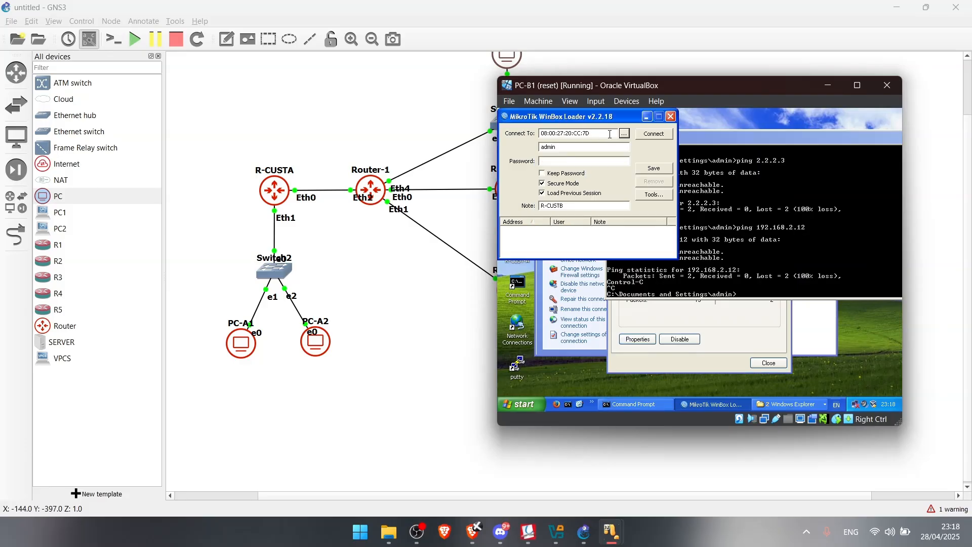
pyautogui.click(625, 135)
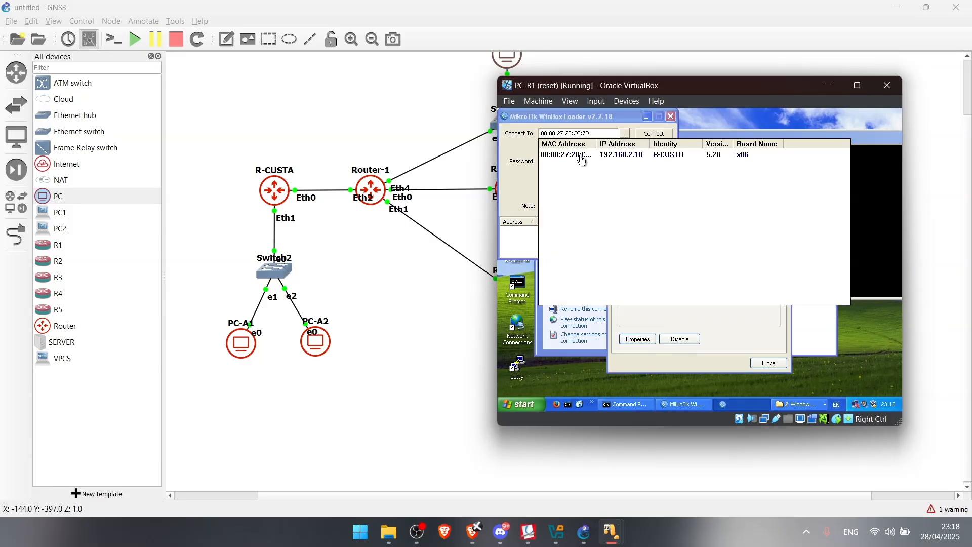
pyautogui.click(586, 155)
pyautogui.click(654, 133)
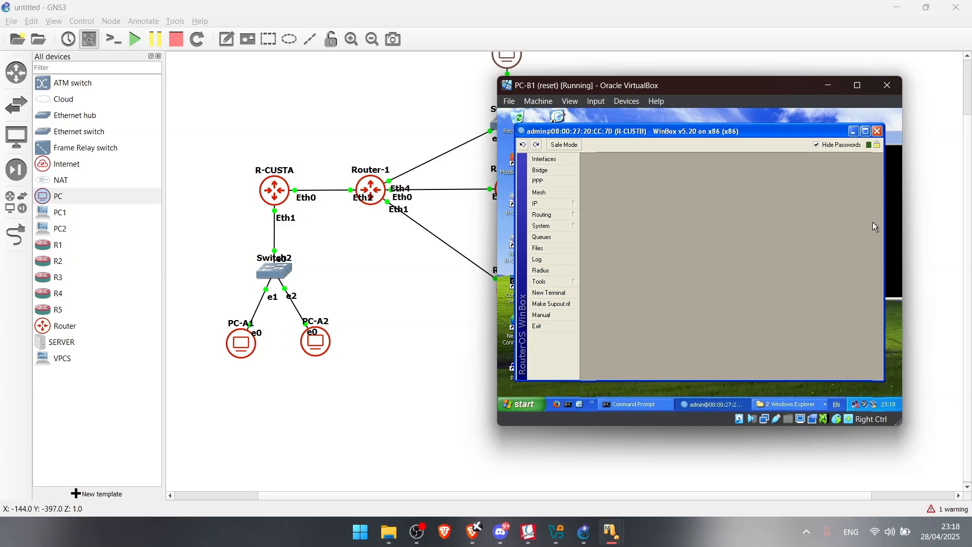
# Rerun PC-B1's pings to 192.168.2.12, 2.2.2.3 and 1.1.1.1, all now succeeding
pyautogui.click(893, 229)
pyautogui.press('Up')
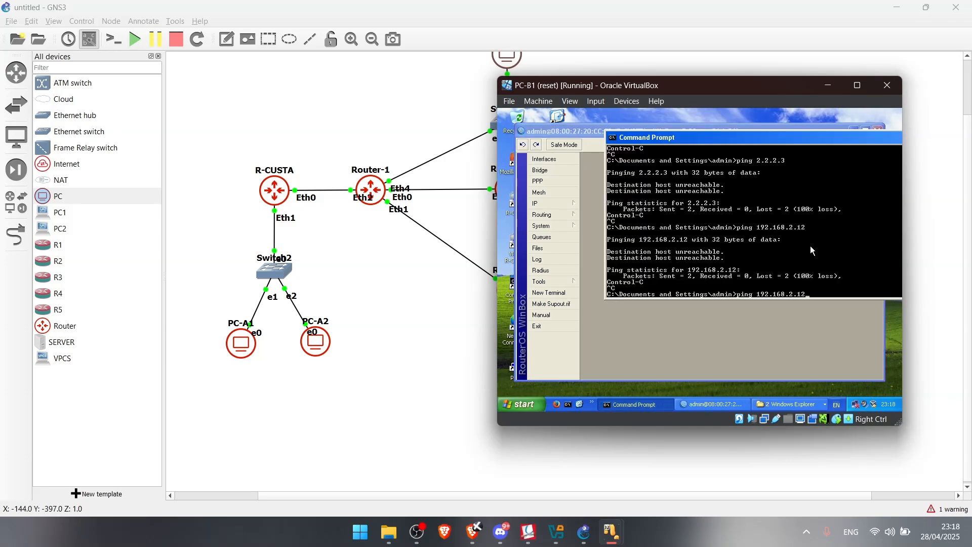
pyautogui.press('Return')
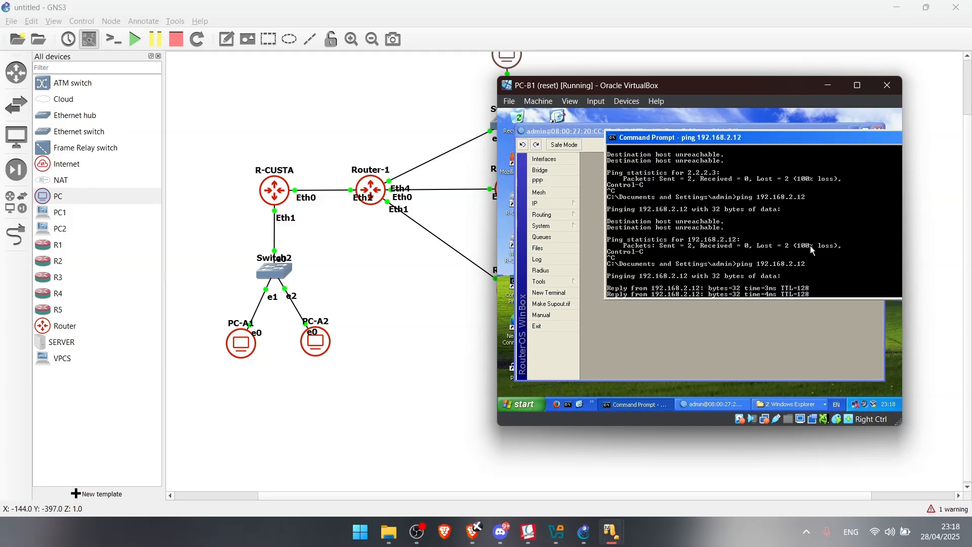
pyautogui.hotkey('ctrl', 'c')
pyautogui.press('Up')
pyautogui.press('Up')
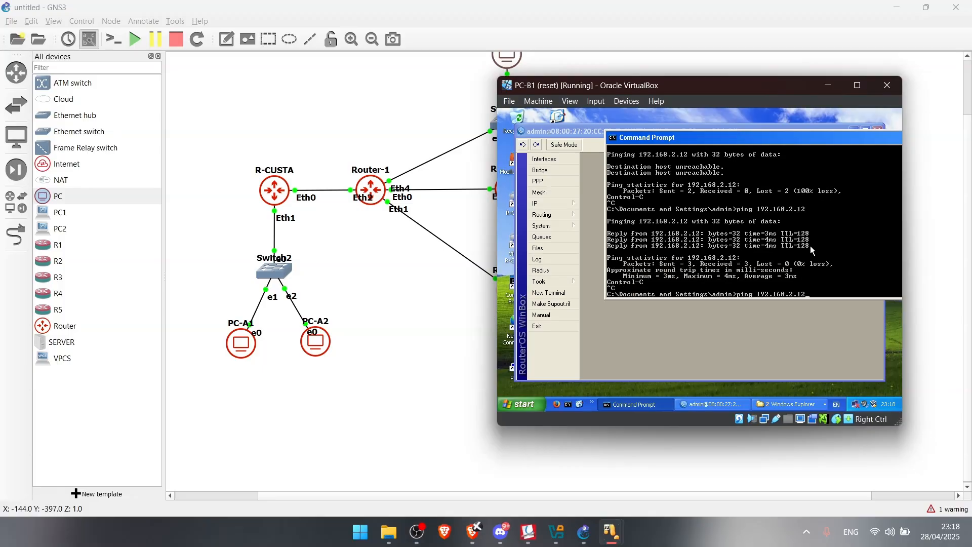
pyautogui.press('Return')
pyautogui.hotkey('ctrl', 'c')
pyautogui.press('Up')
pyautogui.press('Up')
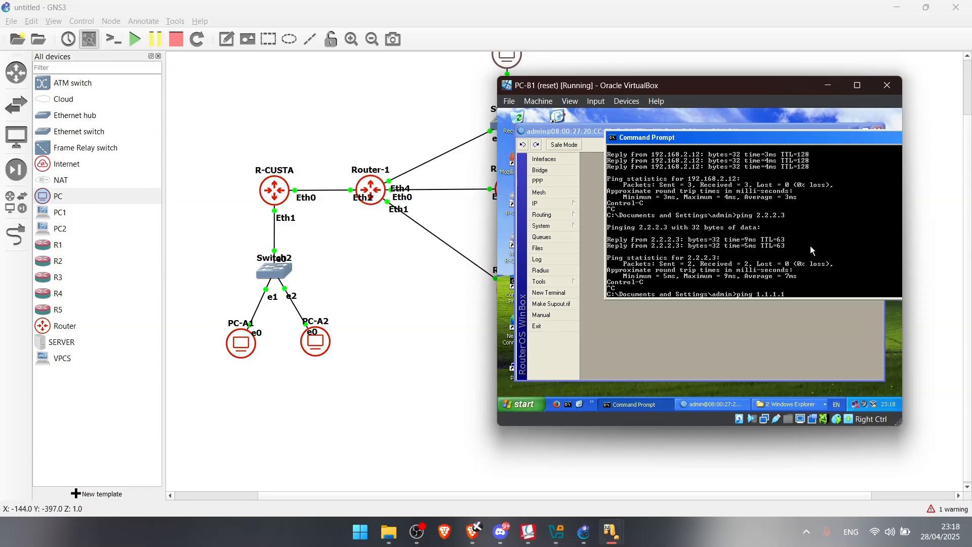
pyautogui.press('Return')
pyautogui.hotkey('ctrl', 'c')
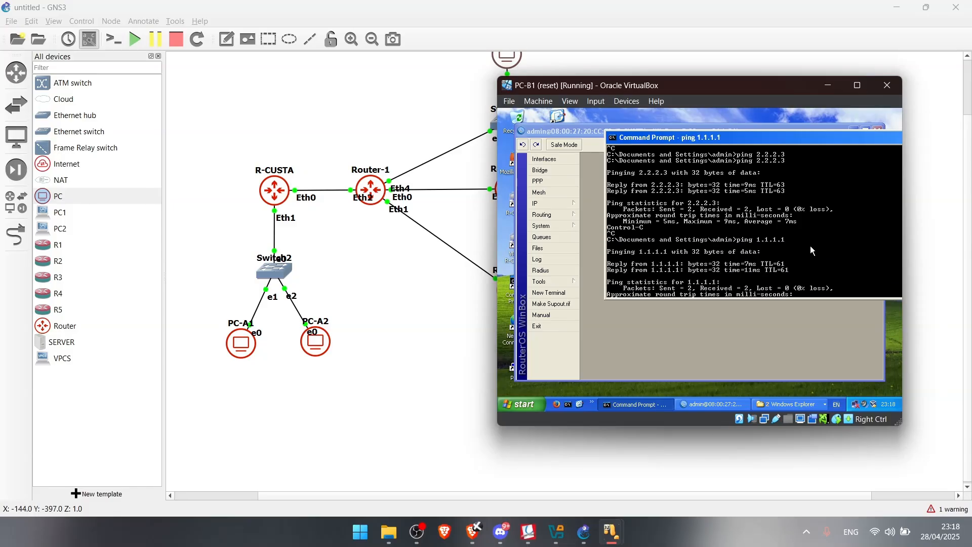
# Scroll the lab guide PDF to page 7's section 10 ping test table
pyautogui.click(528, 531)
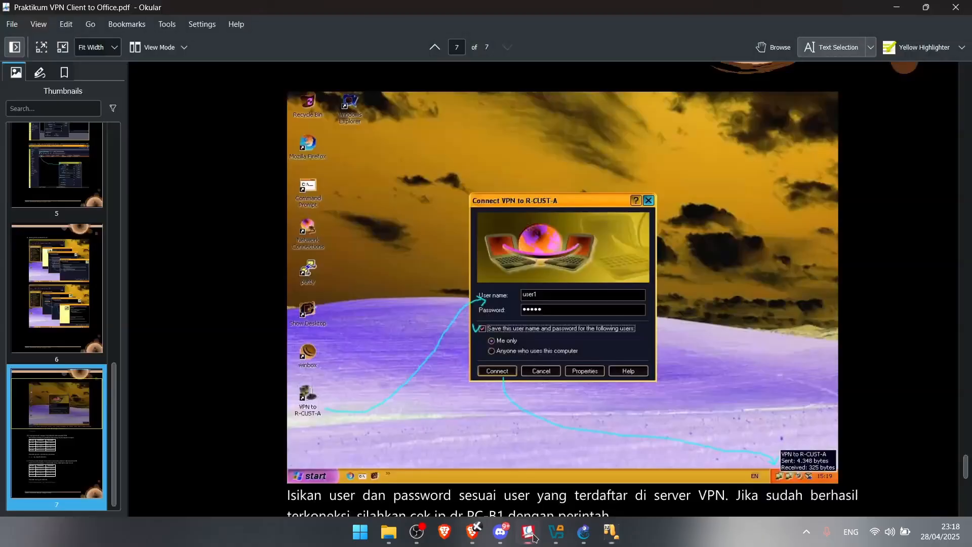
pyautogui.scroll(-5, 504, 271)
pyautogui.scroll(1, 502, 272)
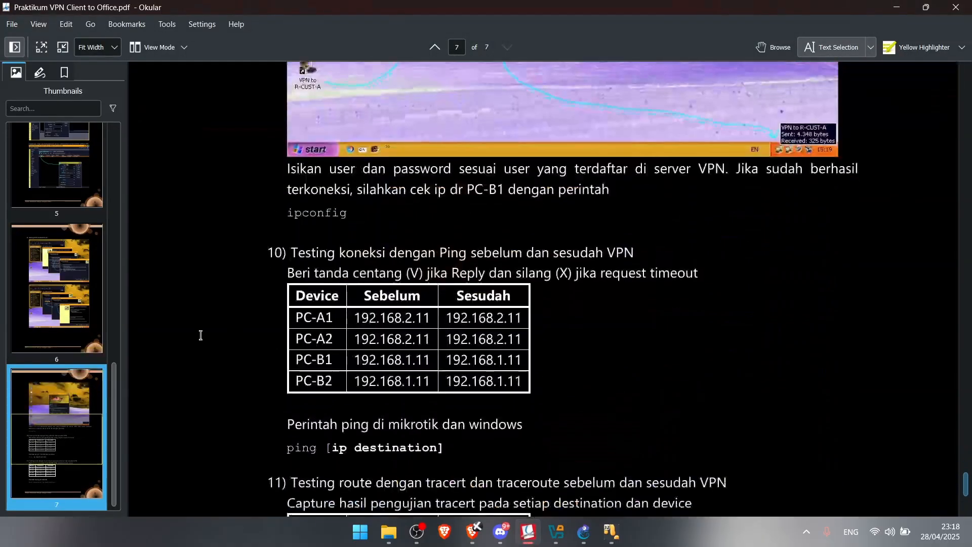
pyautogui.scroll(-5, 304, 324)
pyautogui.scroll(15, 477, 328)
pyautogui.scroll(3, 475, 291)
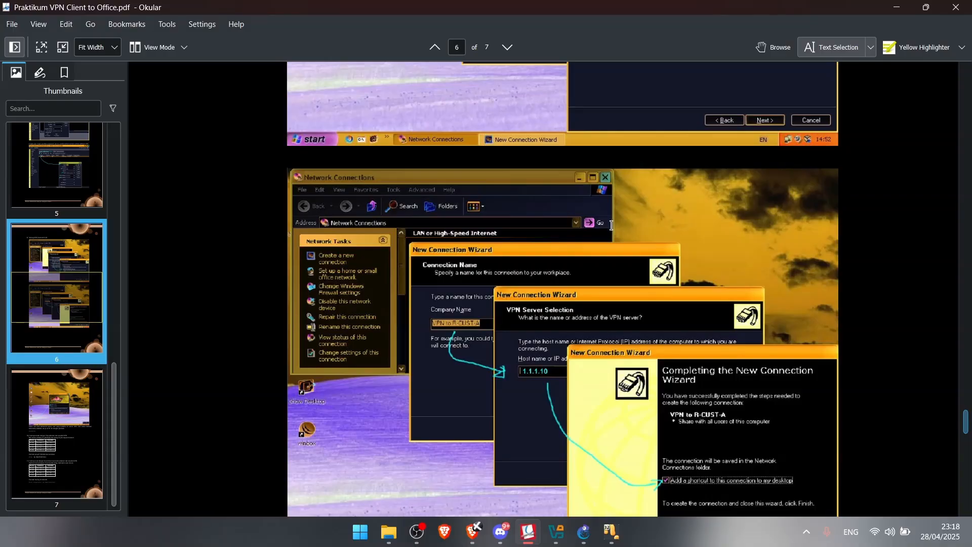
pyautogui.scroll(-14, 618, 264)
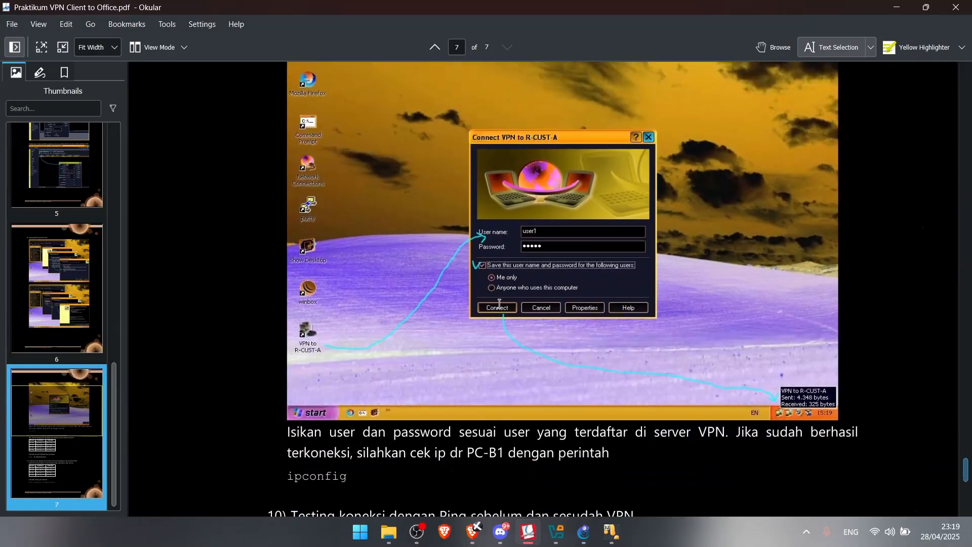
pyautogui.scroll(-3, 438, 306)
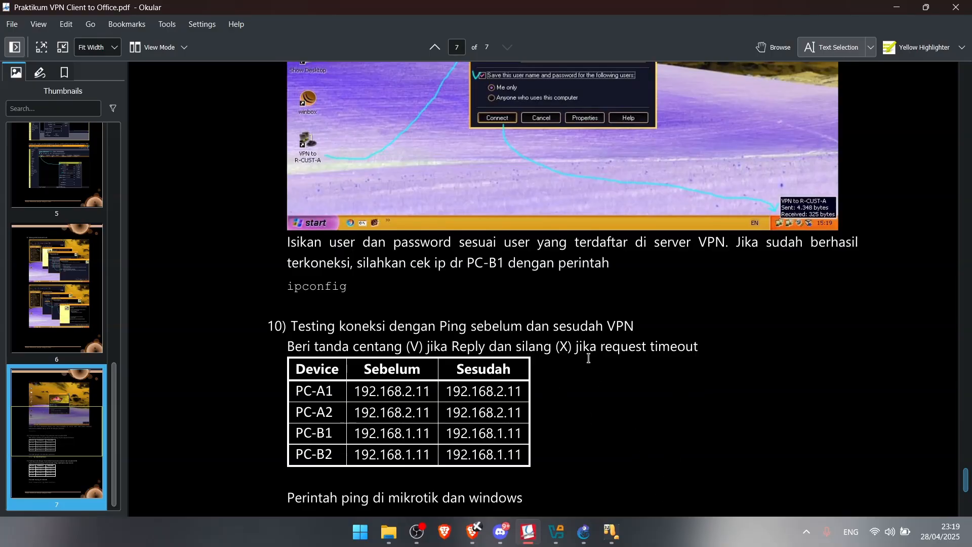
pyautogui.scroll(-1, 588, 358)
pyautogui.scroll(15, 400, 276)
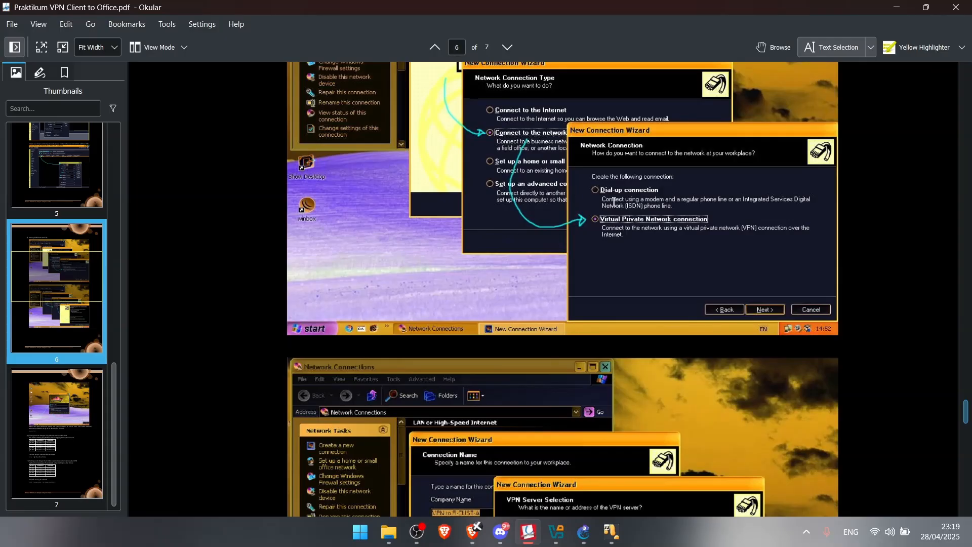
pyautogui.scroll(-4, 633, 231)
pyautogui.scroll(9, 487, 228)
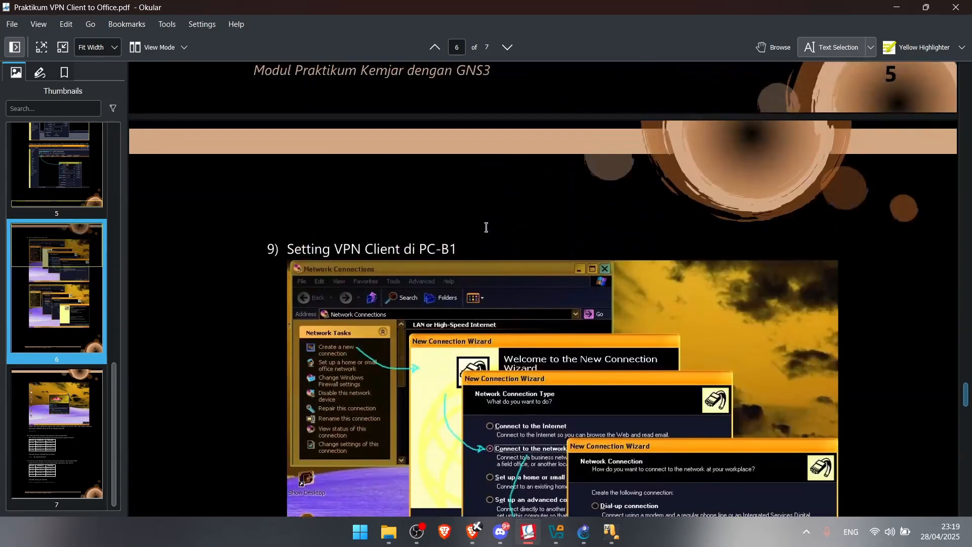
pyautogui.scroll(-8, 451, 259)
pyautogui.moveTo(611, 531)
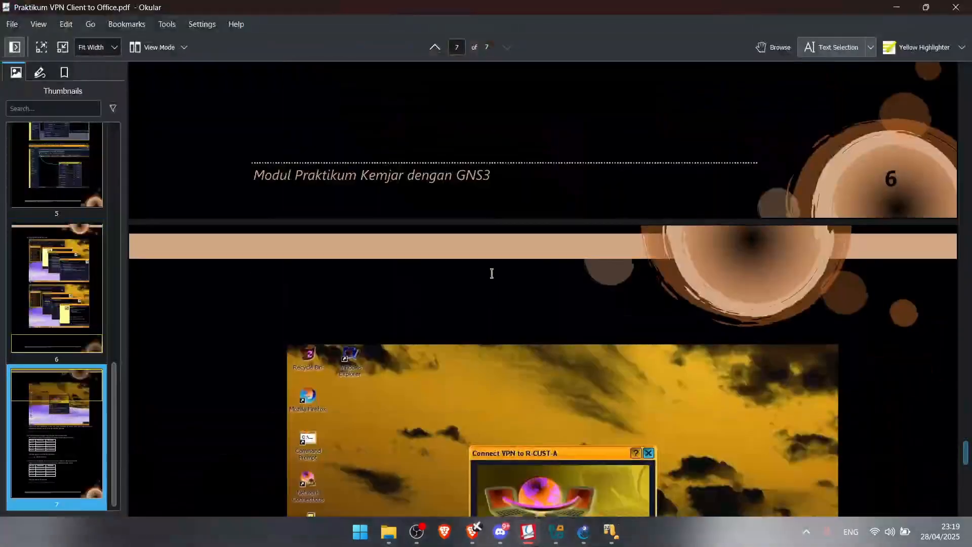
pyautogui.scroll(-5, 486, 274)
pyautogui.scroll(-5, 483, 288)
# Highlight the Ping before and after VPN heading and the PC-B1 ipconfig instruction
pyautogui.moveTo(298, 263); pyautogui.dragTo(644, 261)
pyautogui.moveTo(335, 283); pyautogui.dragTo(590, 283)
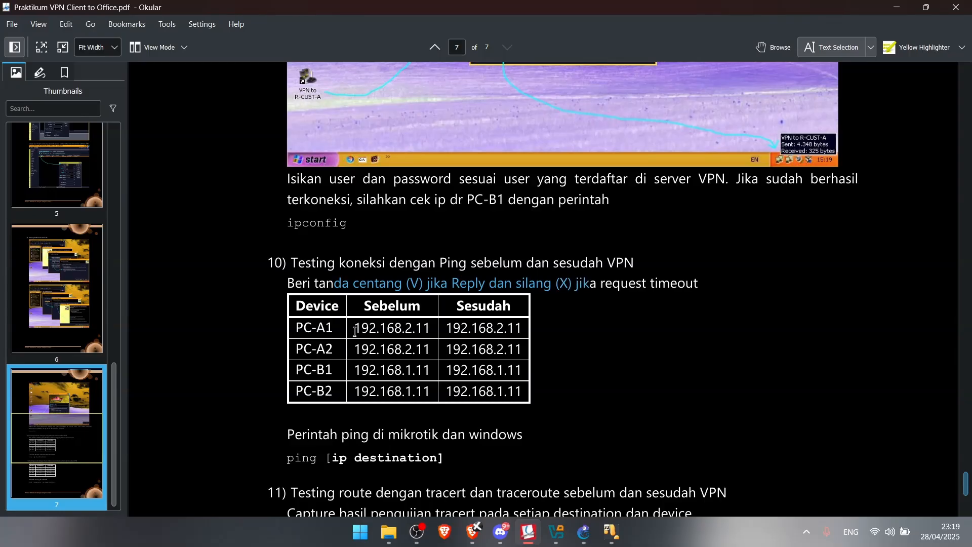
pyautogui.moveTo(420, 263); pyautogui.dragTo(630, 260)
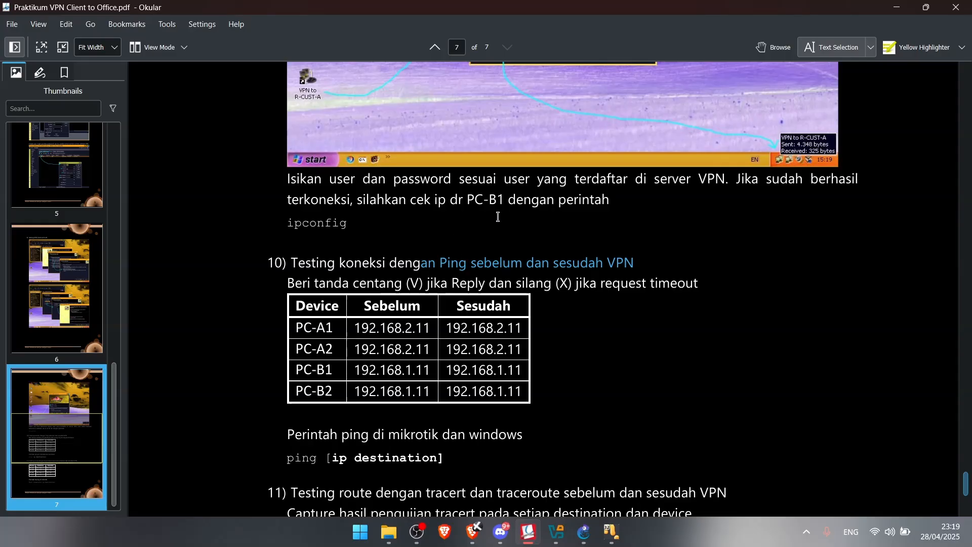
pyautogui.moveTo(531, 200); pyautogui.dragTo(615, 199)
pyautogui.moveTo(438, 199); pyautogui.dragTo(655, 196)
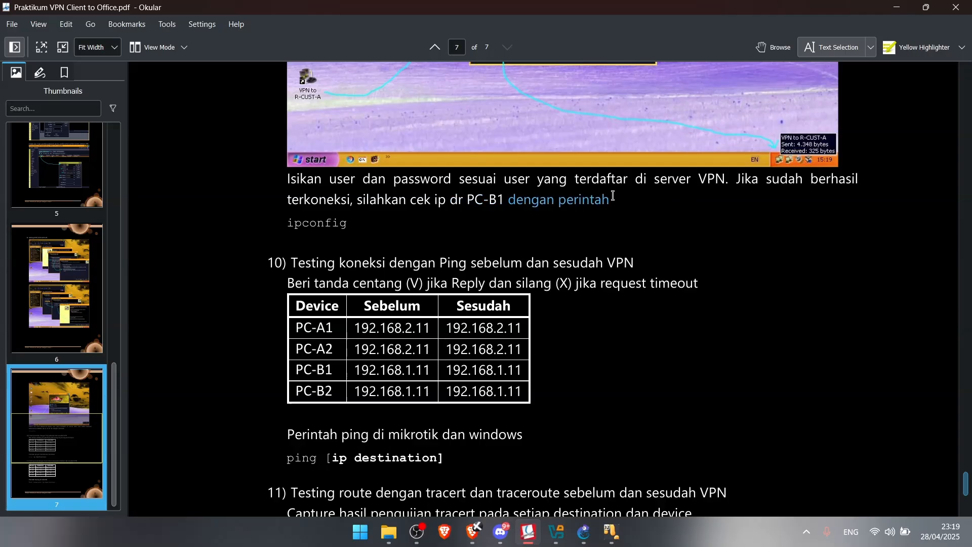
pyautogui.moveTo(399, 200); pyautogui.dragTo(625, 199)
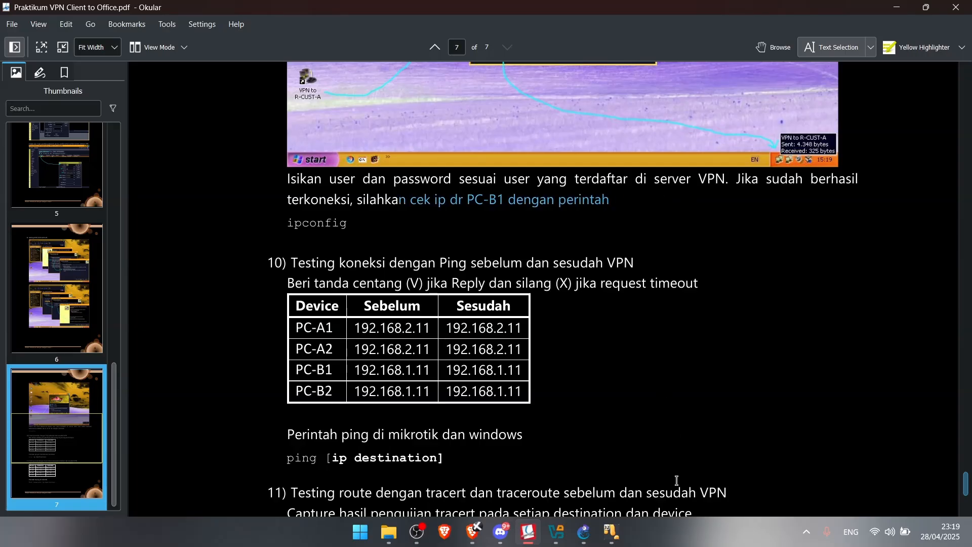
pyautogui.moveTo(613, 531)
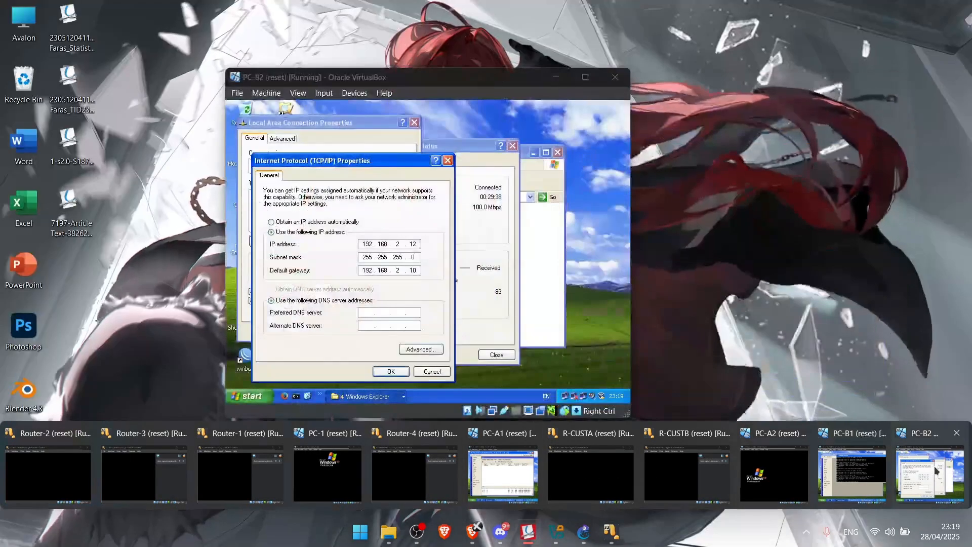
# Run ipconfig on PC-B2 to confirm the VPN adapter's 10.10.10.2 address, and start a ping
pyautogui.click(930, 473)
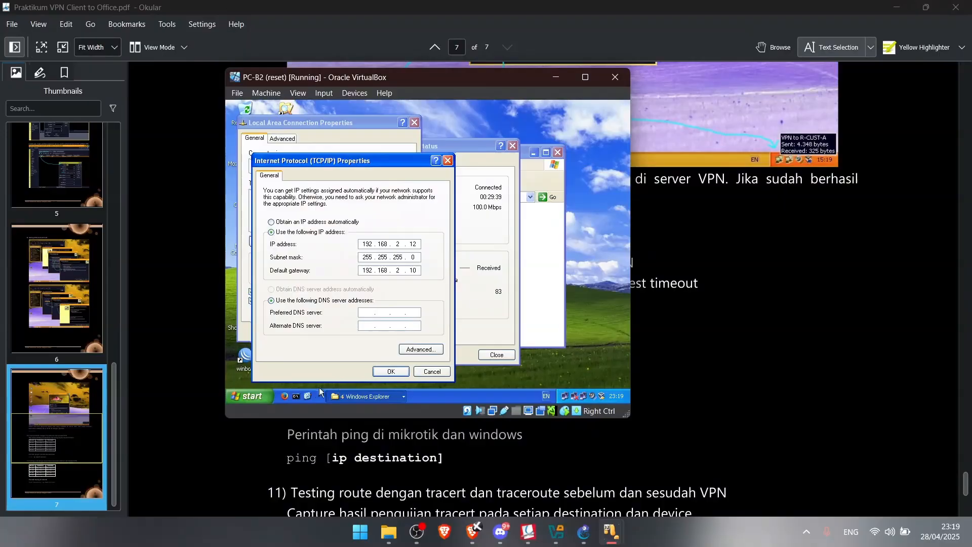
pyautogui.click(296, 397)
pyautogui.moveTo(385, 78); pyautogui.dragTo(705, 82)
pyautogui.write('ipconfig')
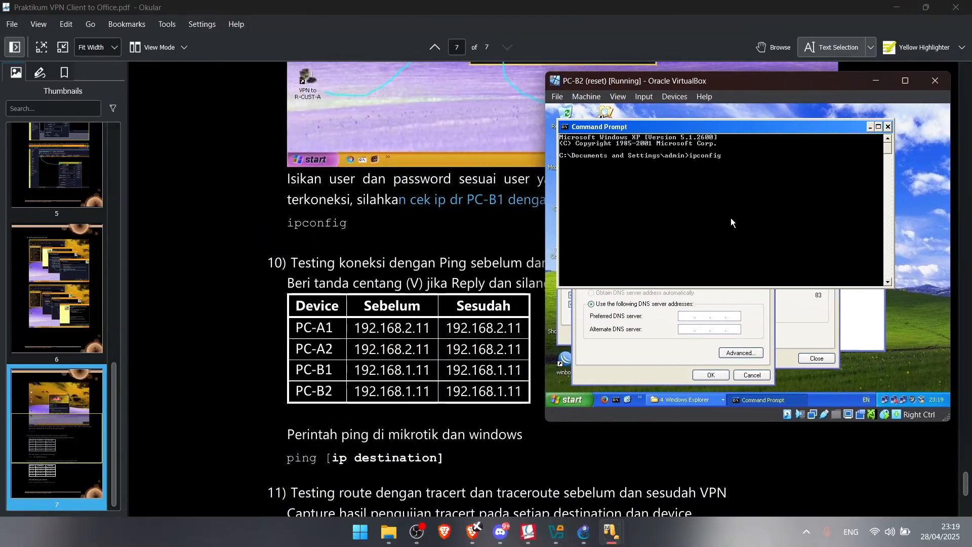
pyautogui.press('Return')
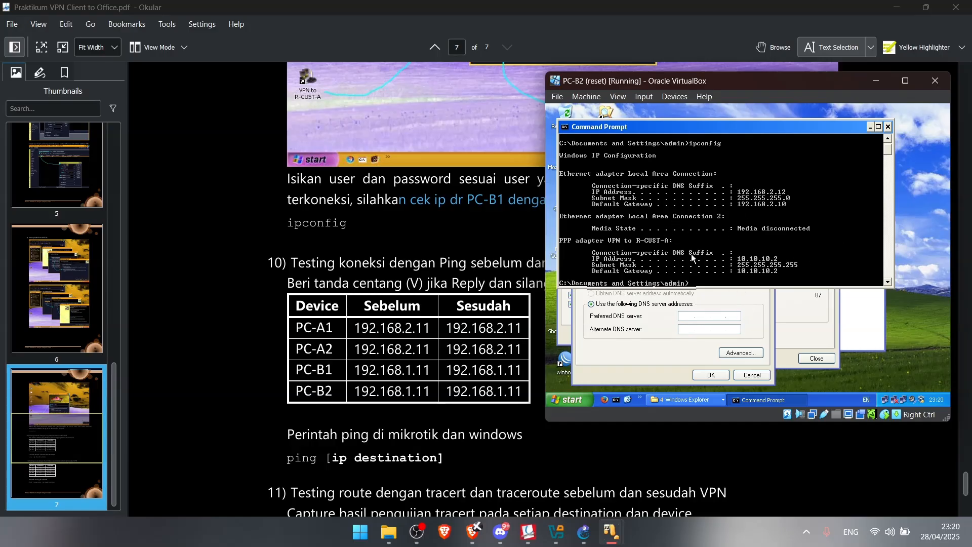
pyautogui.scroll(-3, 393, 281)
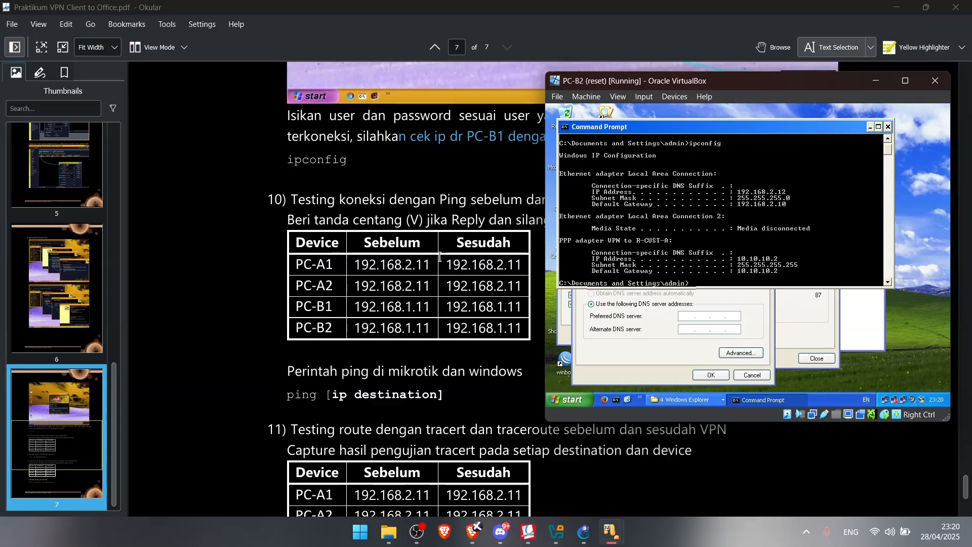
pyautogui.scroll(-1, 438, 271)
pyautogui.scroll(2, 440, 270)
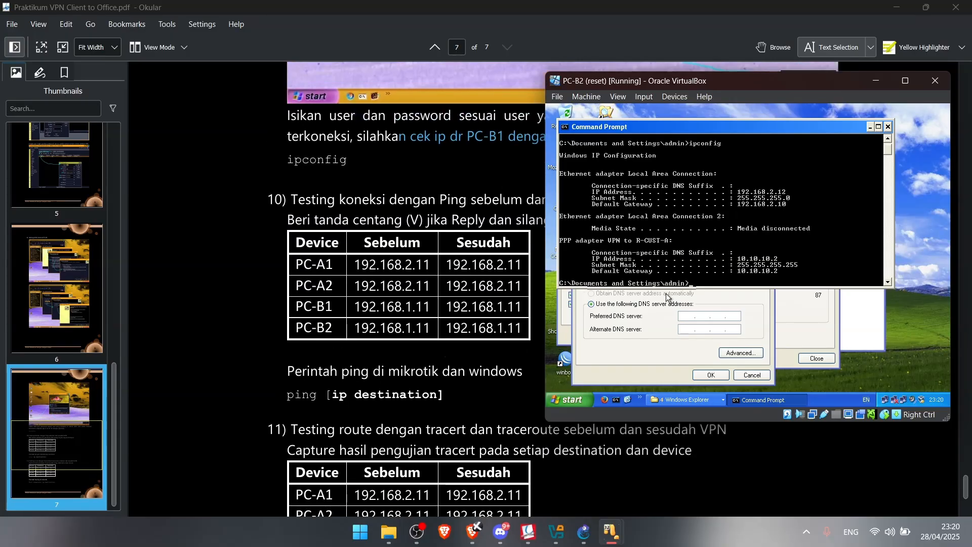
pyautogui.write('ping')
# Ping 192.168.1.11 from PC-B2, receiving 2 of 2 replies with 0% loss
pyautogui.write('192.16')
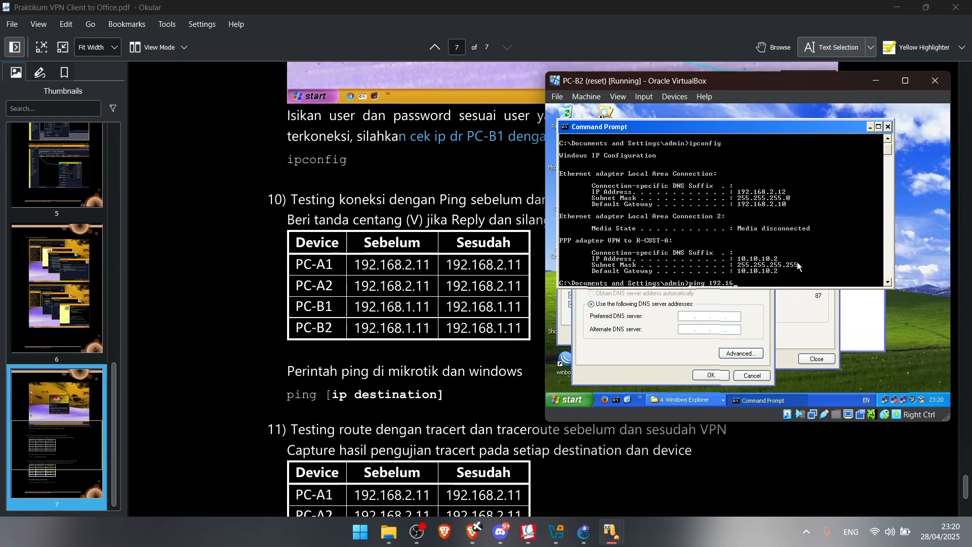
pyautogui.write('8.1.11')
pyautogui.press('Return')
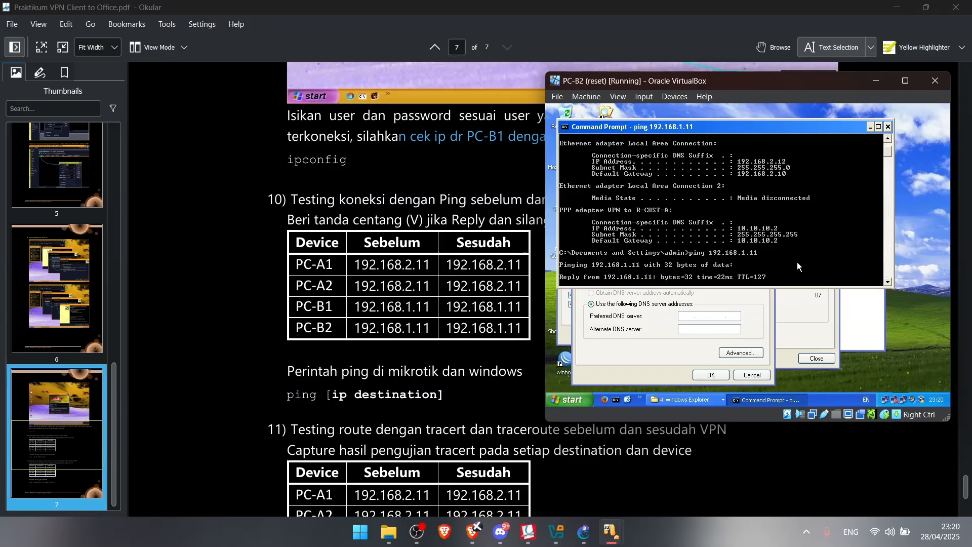
pyautogui.hotkey('ctrl', 'c')
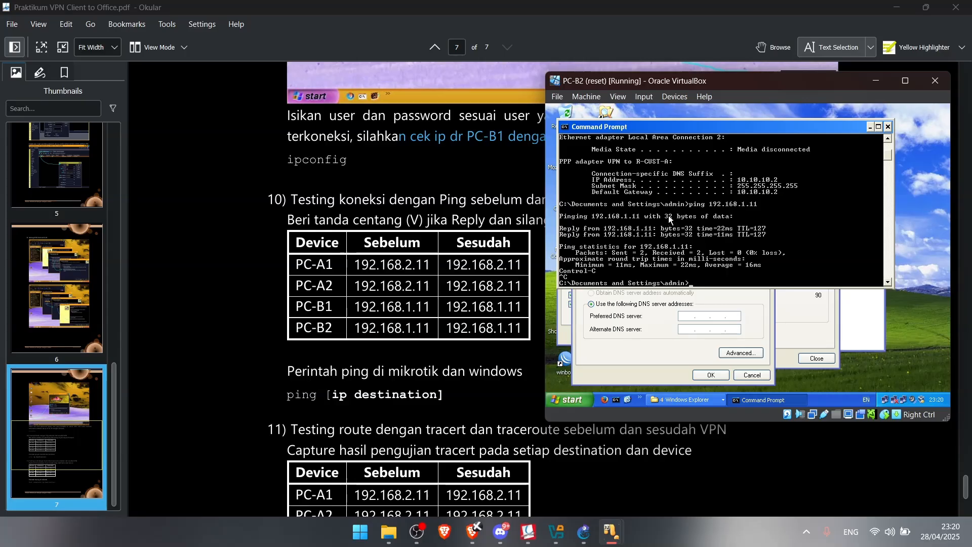
pyautogui.moveTo(611, 532)
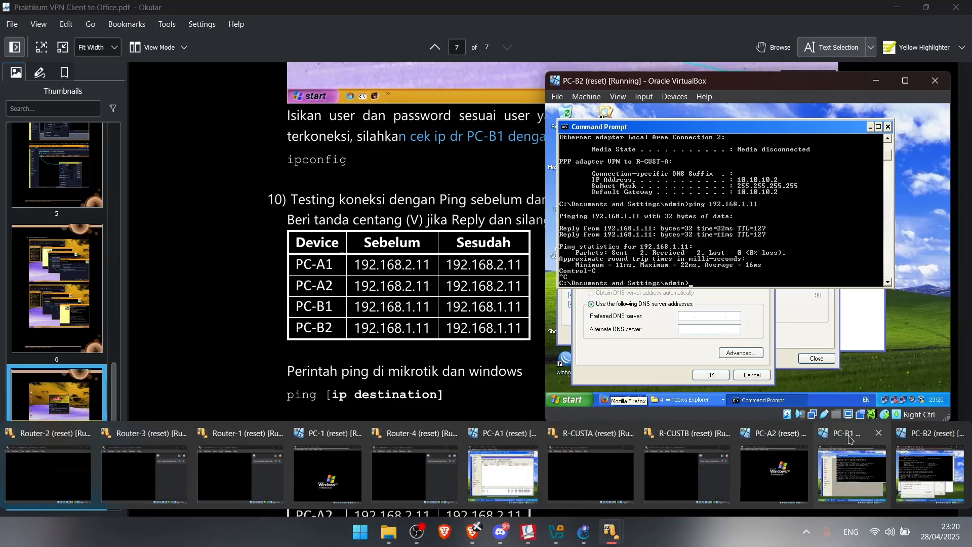
# Run tracert 192.168.1.11 on PC-B2, reaching it in two hops via 10.10.10.1
pyautogui.scroll(-3, 332, 339)
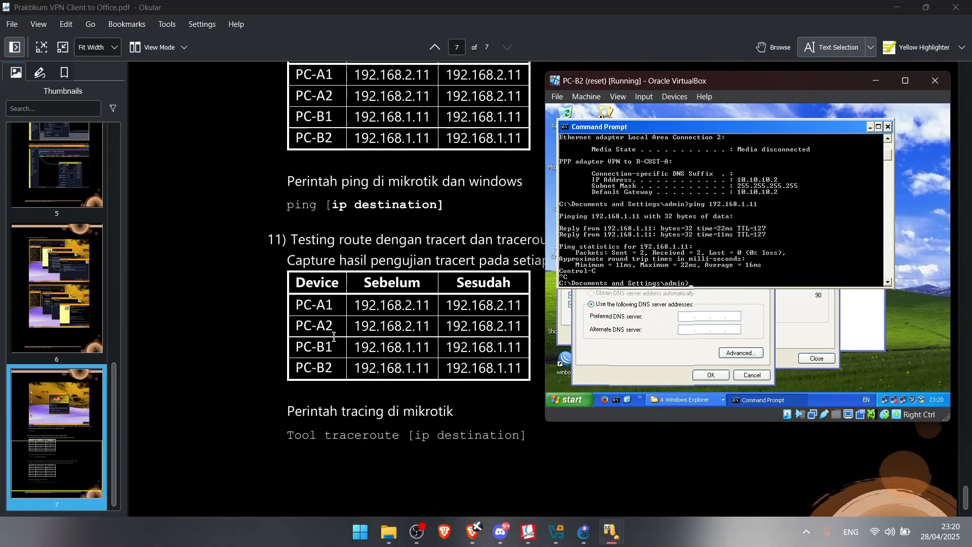
pyautogui.write('ping 192.168.1.11')
pyautogui.press('BackSpace')
pyautogui.write('tracert 192.168.1.11')
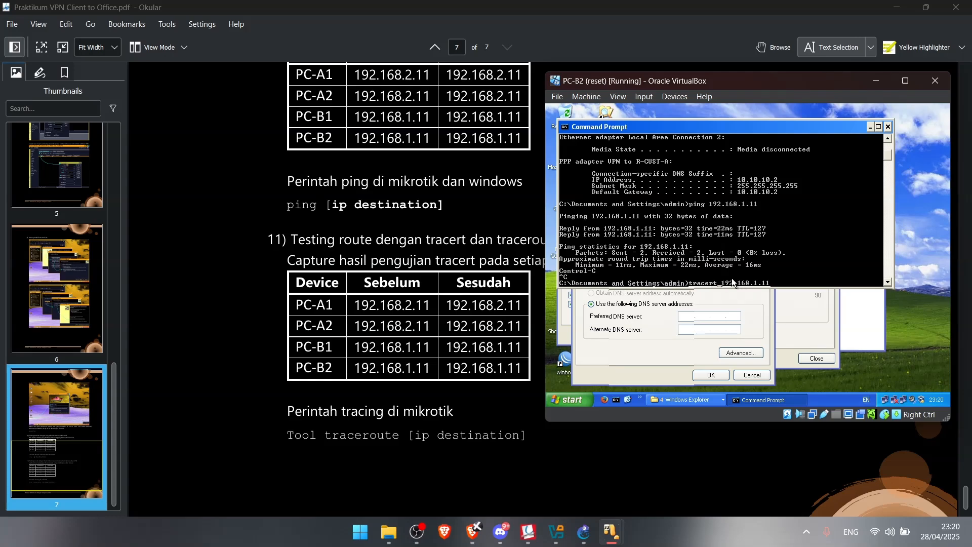
pyautogui.press('Return')
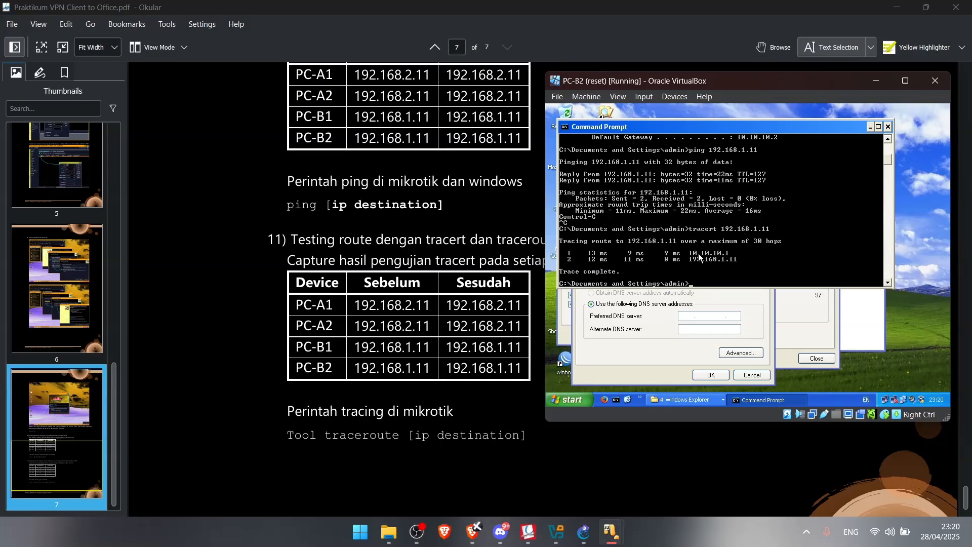
pyautogui.scroll(4, 759, 238)
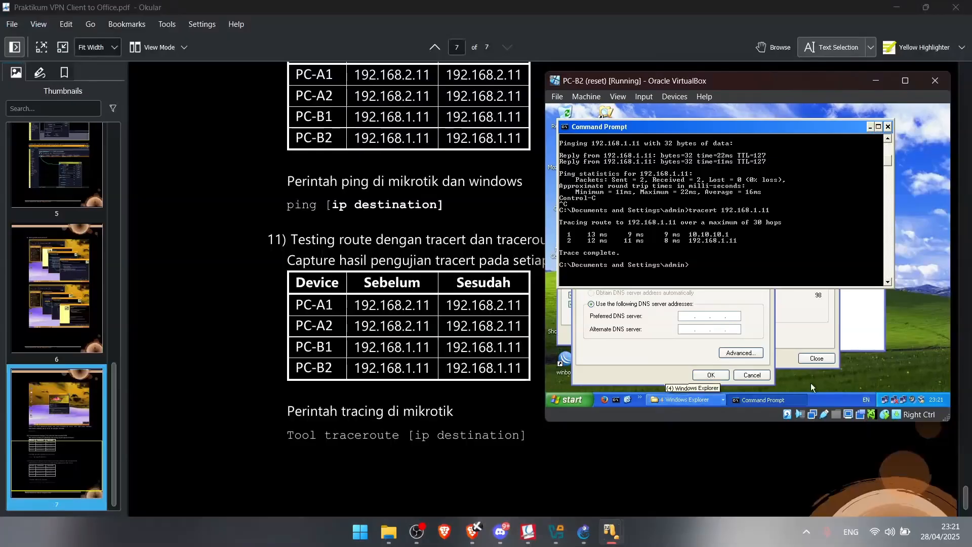
# Ping 192.168.1.11 from PC-B1 and stop it after 2.2.2.3 reports destination net unreachable
pyautogui.click(853, 466)
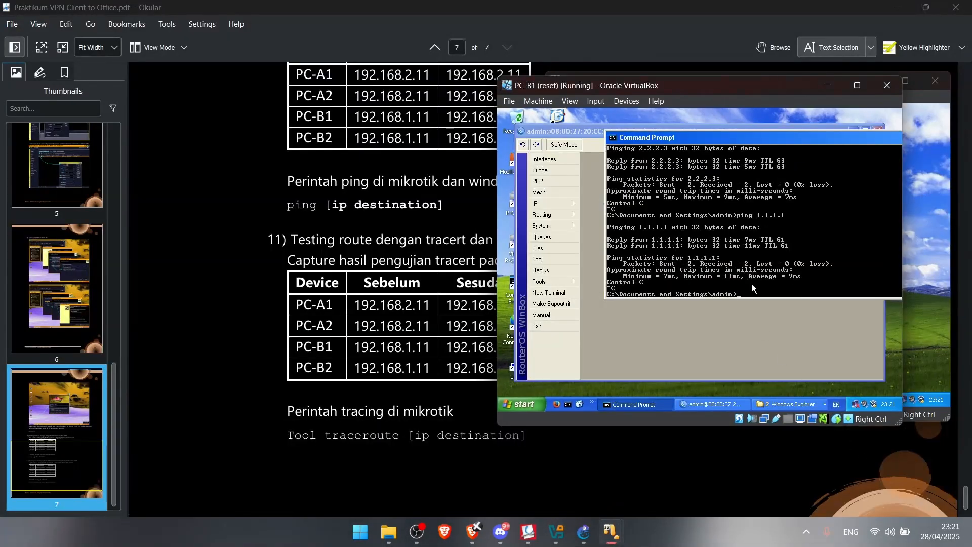
pyautogui.write('192.168.1.11')
pyautogui.press('Return')
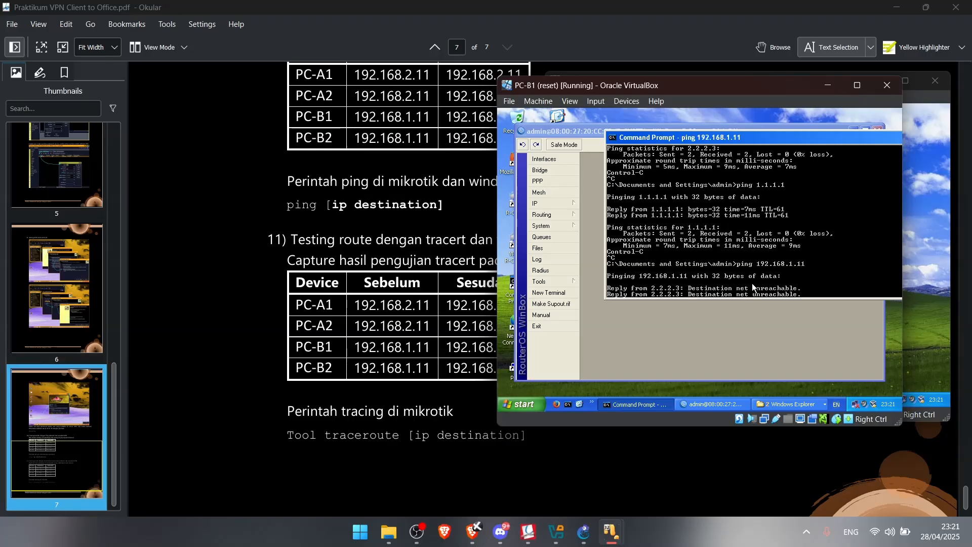
pyautogui.hotkey('ctrl', 'c')
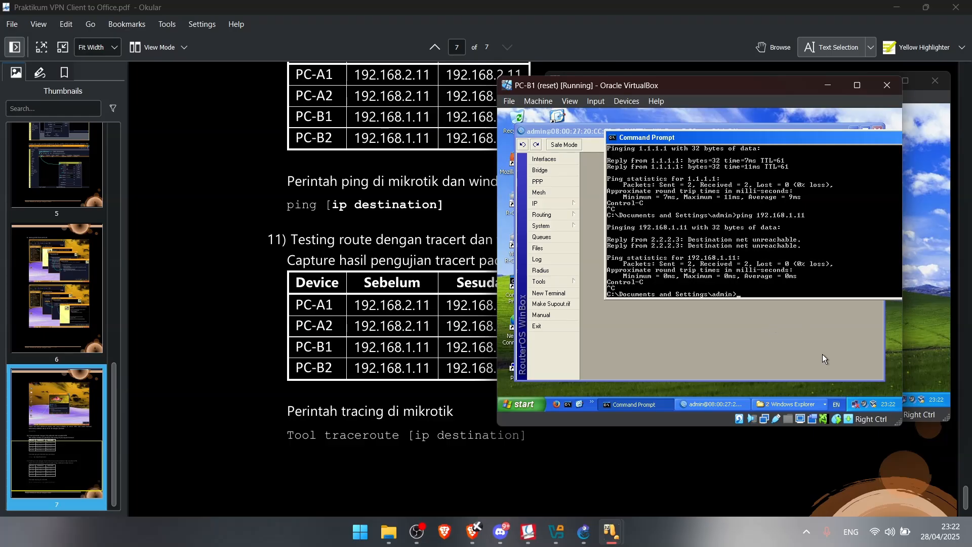
# Cancel PC-B2's TCP/IP, properties and status dialogs, then disconnect the VPN to R-CUST-A
pyautogui.click(856, 465)
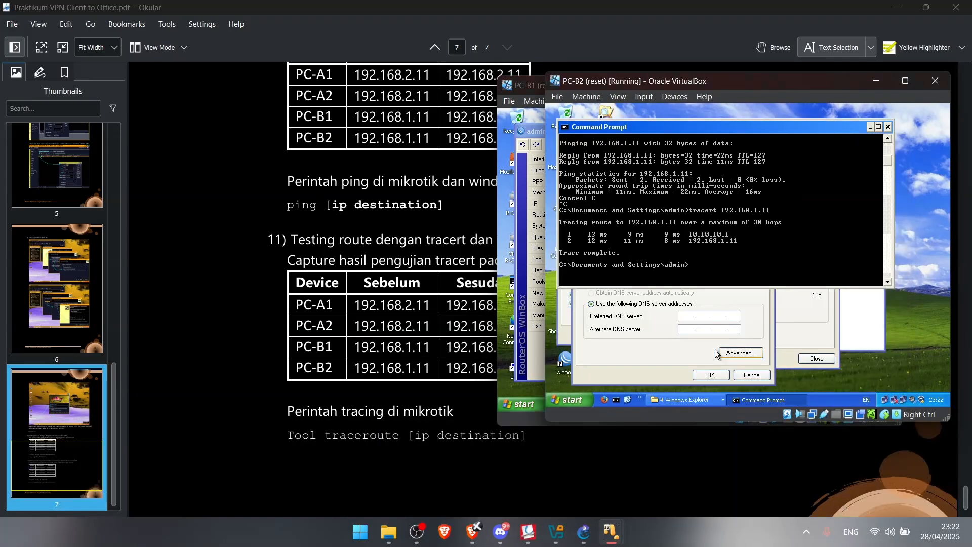
pyautogui.click(739, 321)
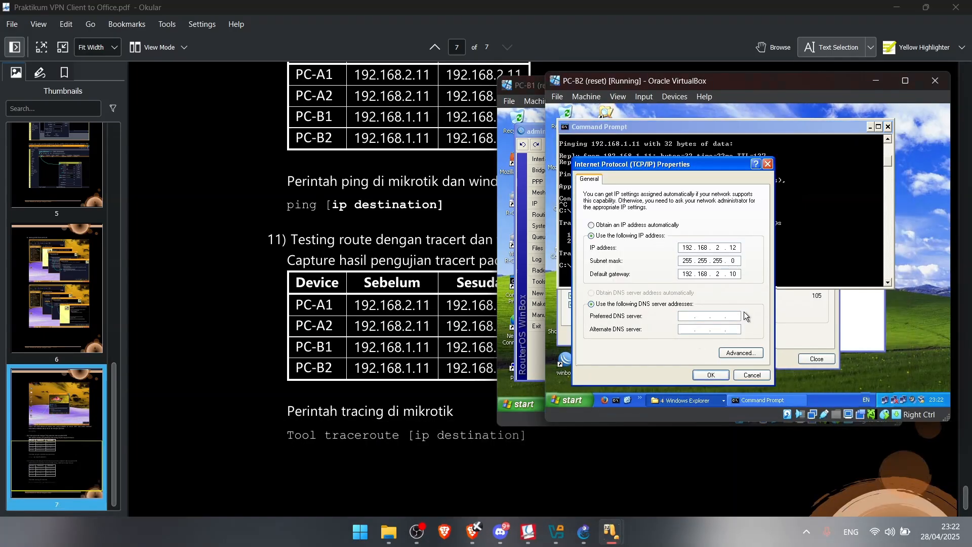
pyautogui.click(753, 375)
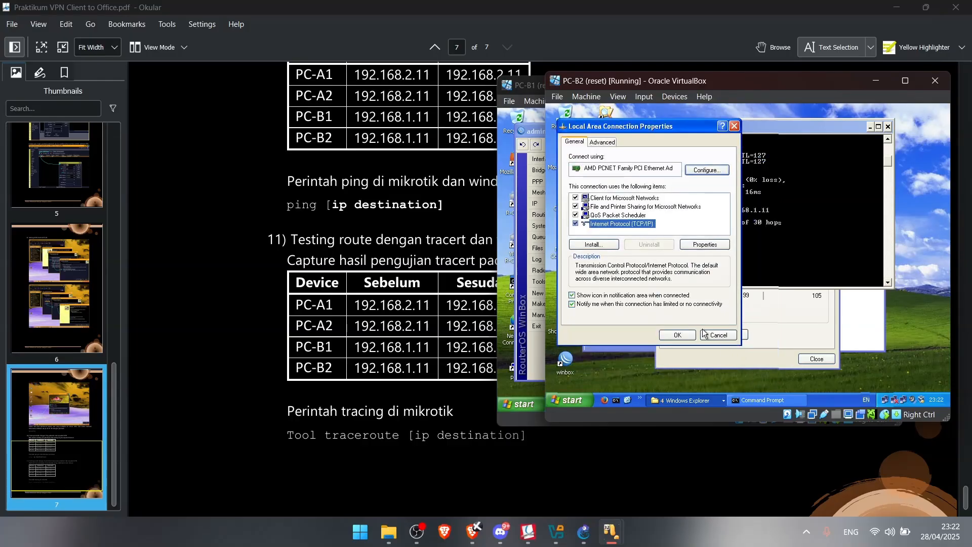
pyautogui.click(717, 334)
pyautogui.click(771, 317)
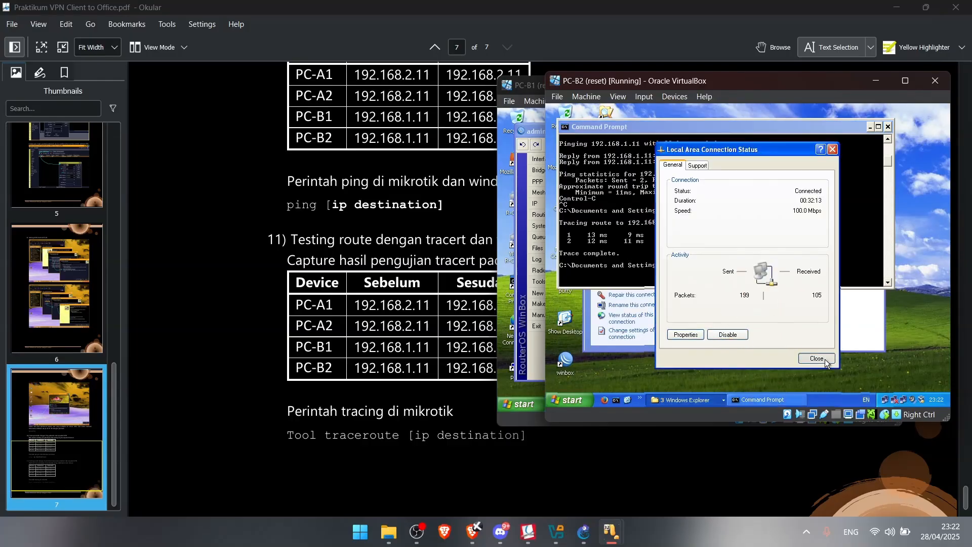
pyautogui.click(826, 359)
pyautogui.rightClick(744, 313)
pyautogui.click(776, 318)
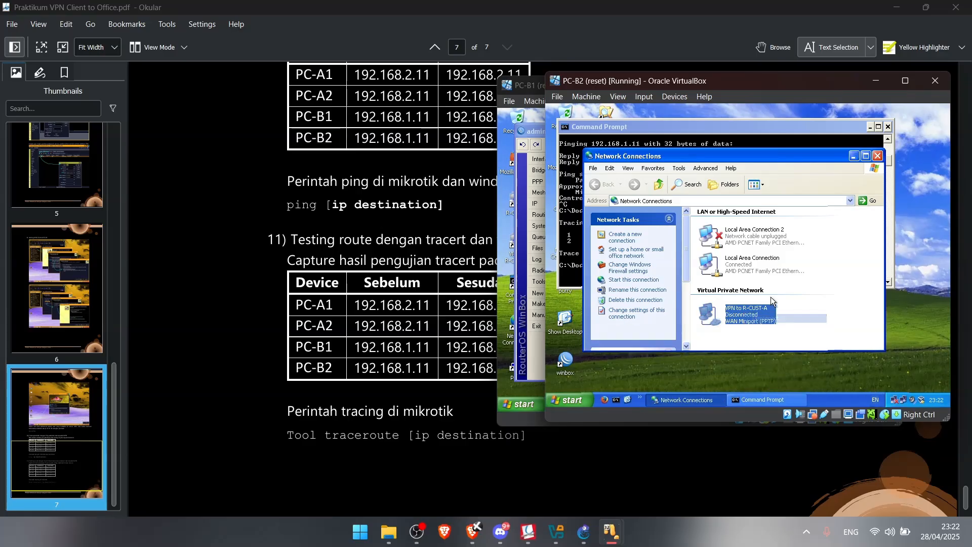
# Rerun the tracert to 192.168.1.11 on PC-B2 with the VPN disconnected
pyautogui.click(721, 129)
pyautogui.press('Up')
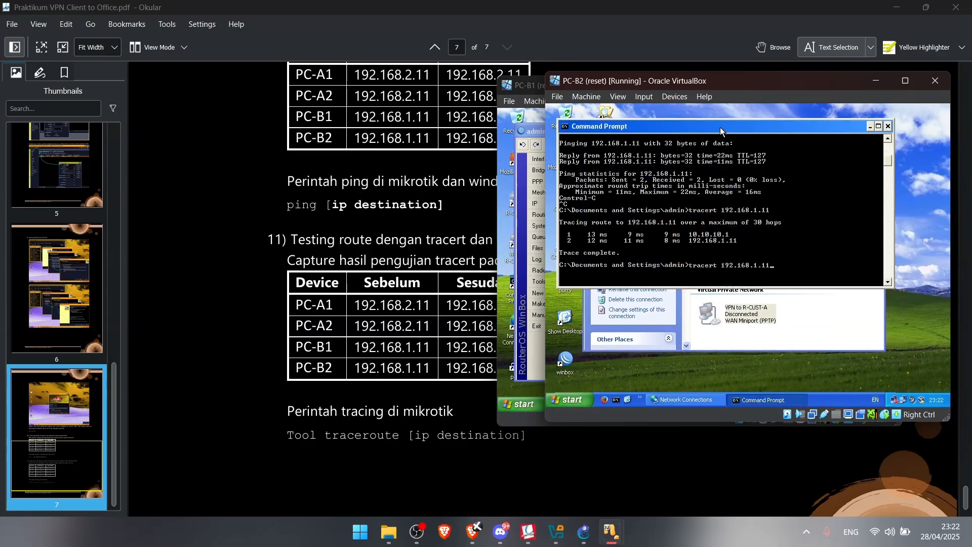
pyautogui.press('Return')
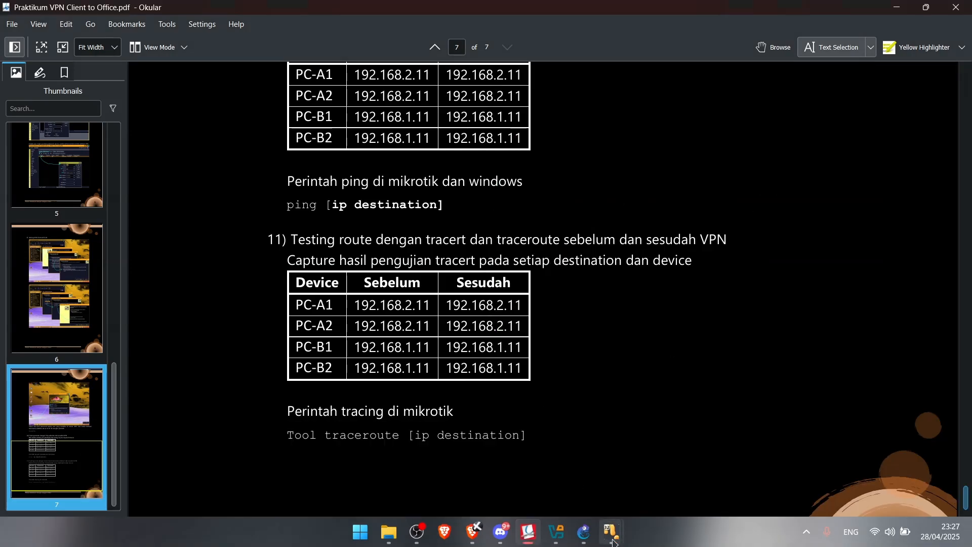
# Check PC-B1, rerun PC-B2's tracert to 192.168.1.11, then return to PC-B1
pyautogui.moveTo(612, 532)
pyautogui.click(849, 470)
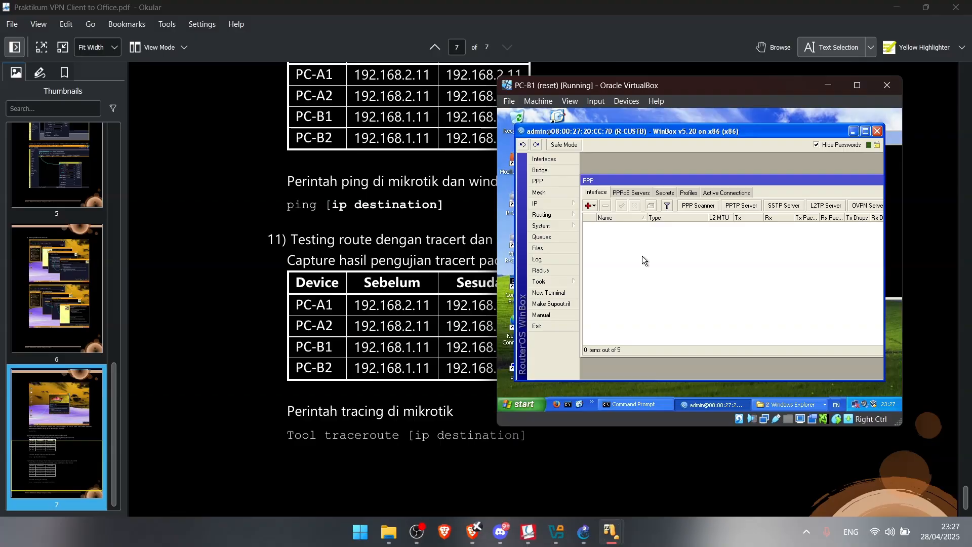
pyautogui.moveTo(904, 459)
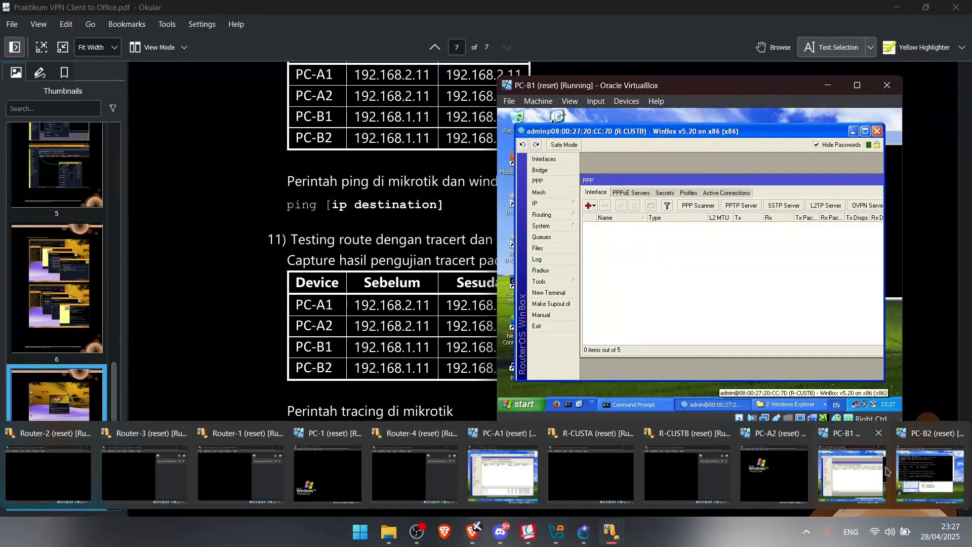
pyautogui.click(929, 465)
pyautogui.press('Up')
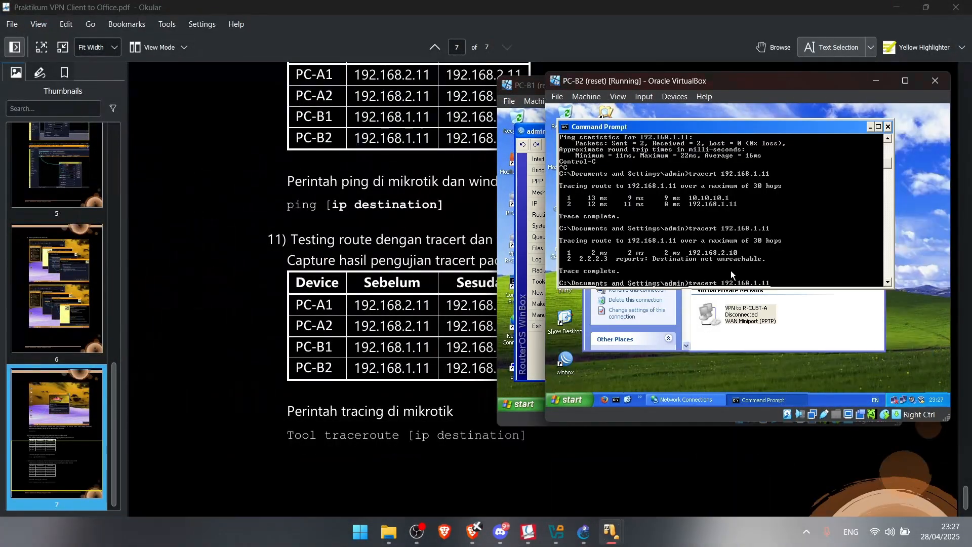
pyautogui.press('Return')
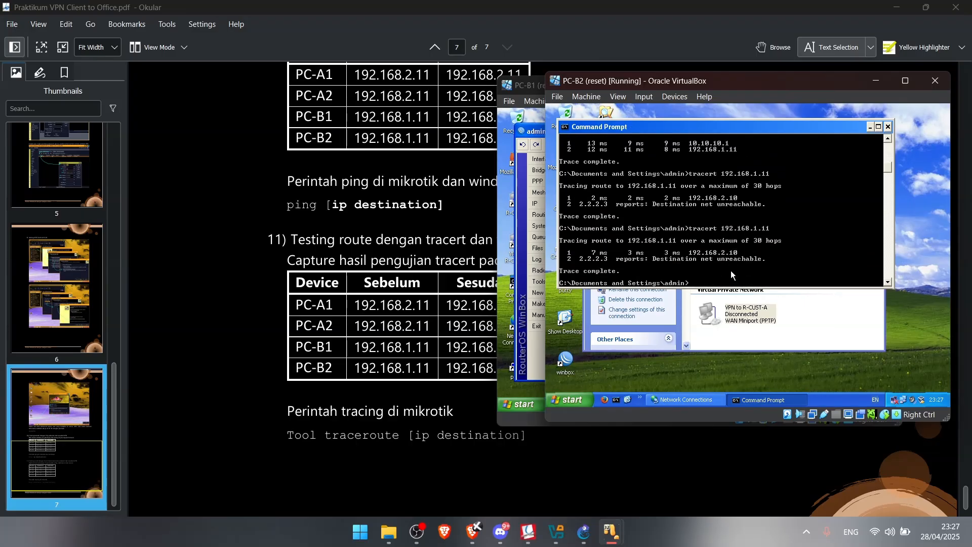
pyautogui.moveTo(628, 529)
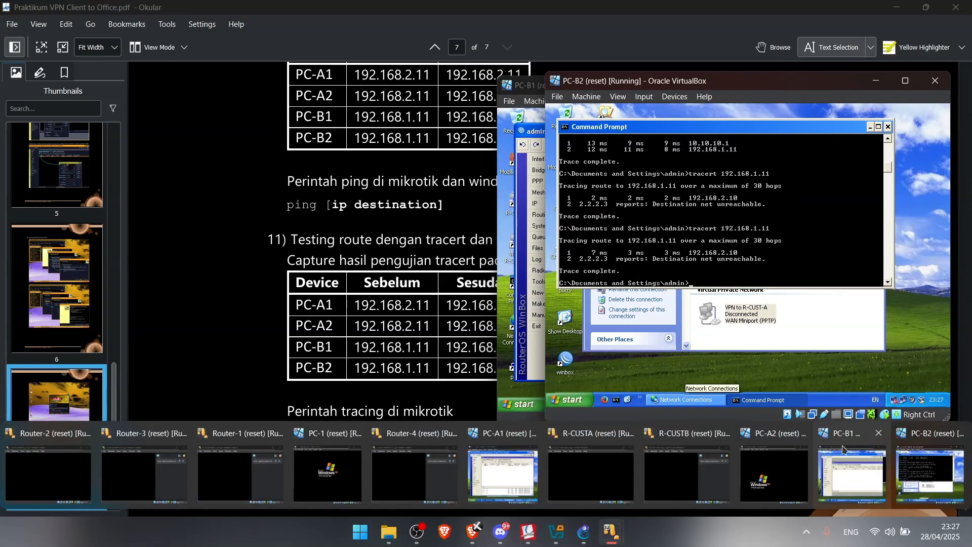
pyautogui.click(852, 475)
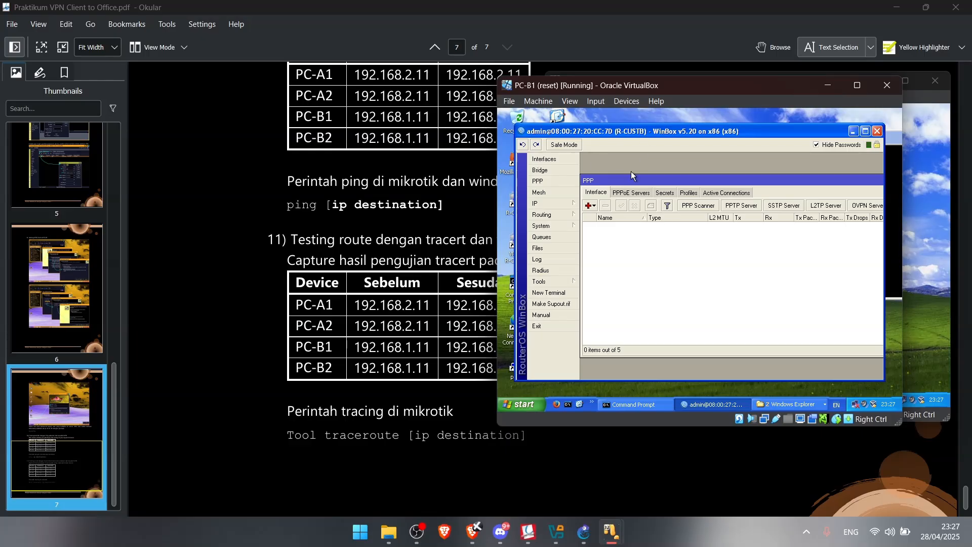
# Add a new PPTP Client interface in PPP and rename it pptp-cust-a
pyautogui.moveTo(617, 529)
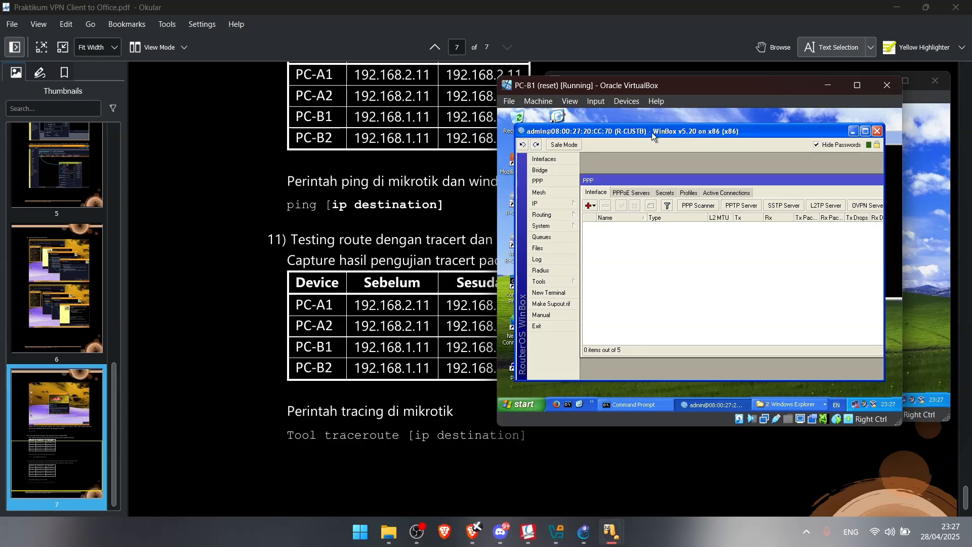
pyautogui.click(556, 203)
pyautogui.click(549, 180)
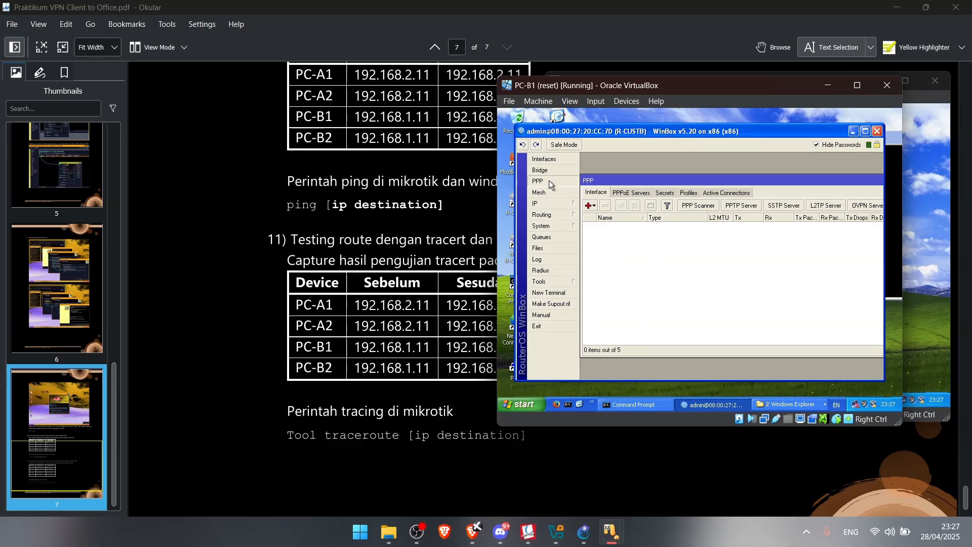
pyautogui.click(592, 205)
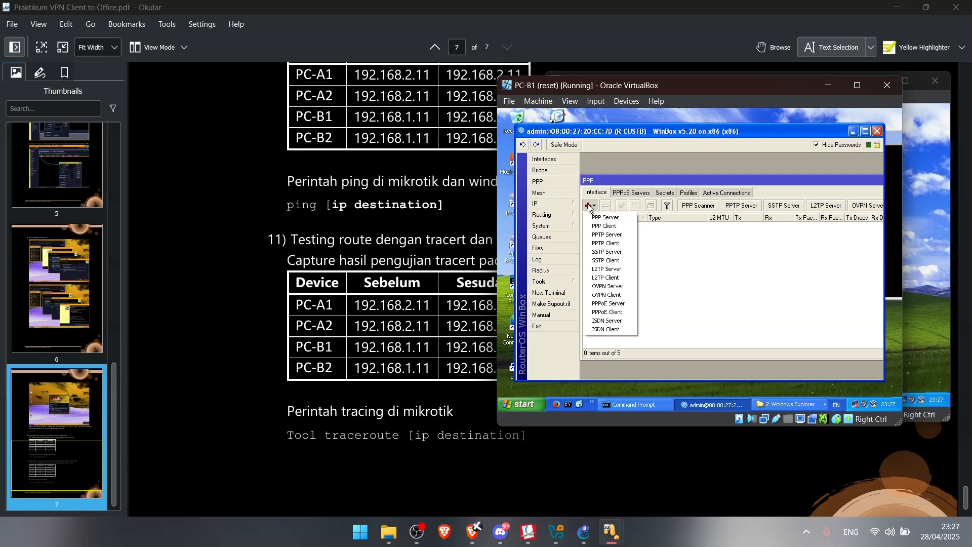
pyautogui.click(625, 245)
pyautogui.click(698, 198)
pyautogui.press('BackSpace')
pyautogui.press('BackSpace')
pyautogui.press('BackSpace')
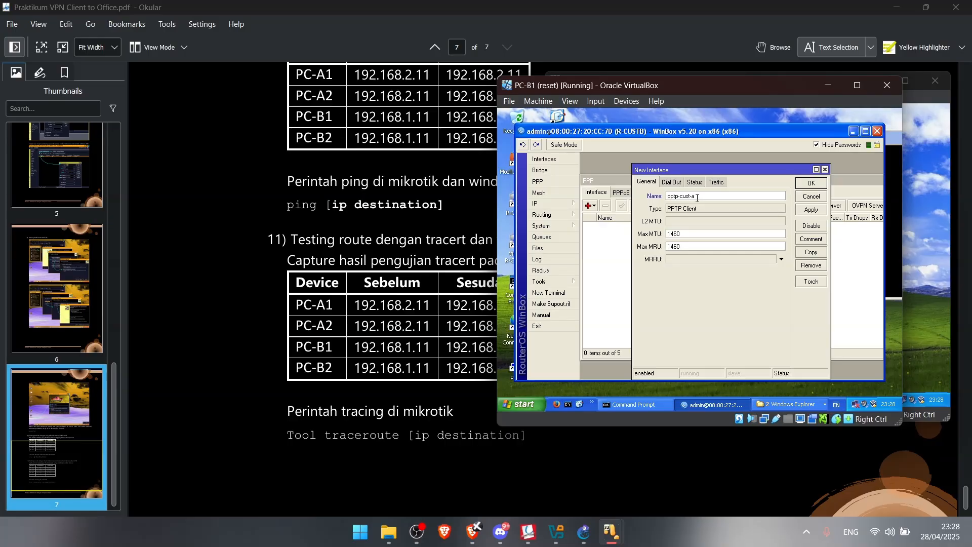
# Set Dial Out to connect to 1.1.1.10 with the VPN username and password, then apply
pyautogui.click(674, 183)
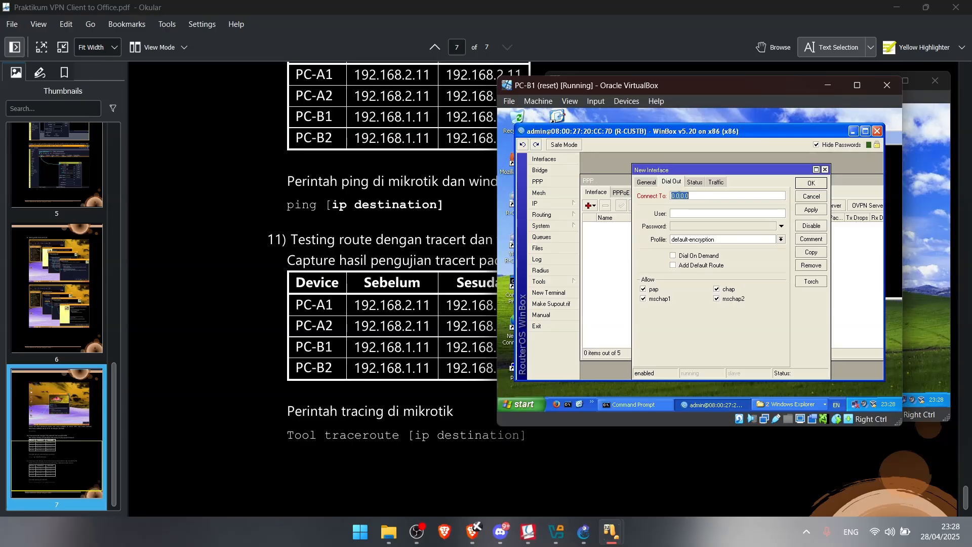
pyautogui.write('1.1.1.10')
pyautogui.click(688, 214)
pyautogui.write('use')
pyautogui.click(717, 226)
pyautogui.write('user1')
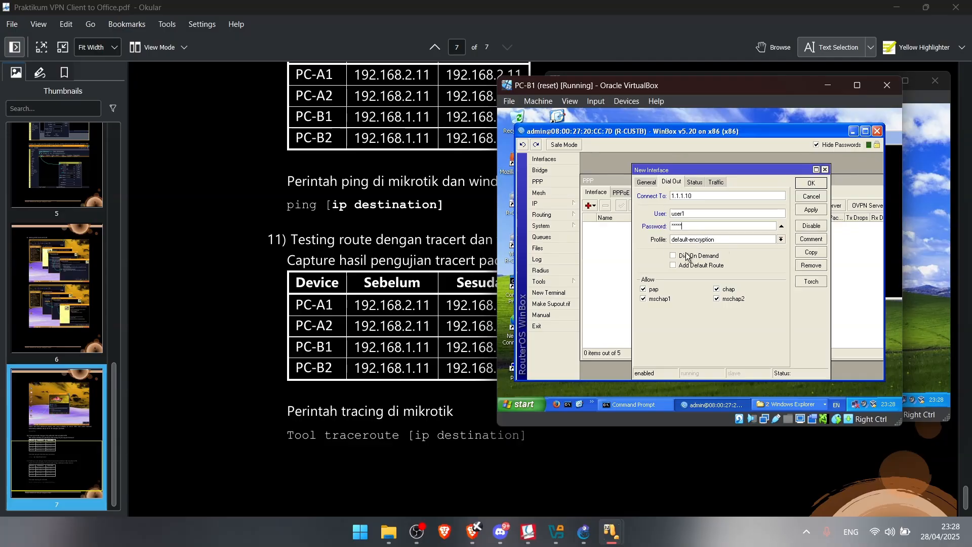
pyautogui.click(812, 210)
pyautogui.click(811, 183)
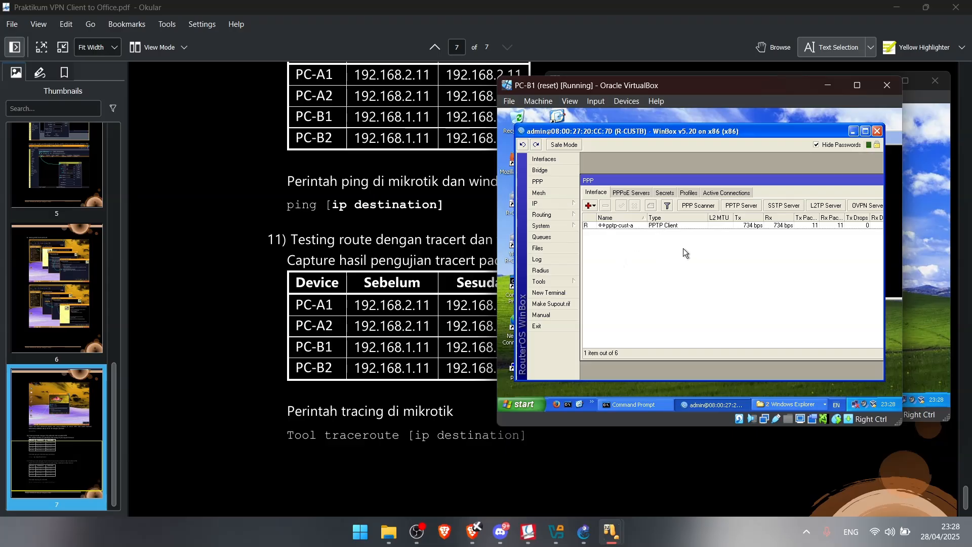
# Open R-CUSTB's routing table and check its assigned IP addresses
pyautogui.click(566, 202)
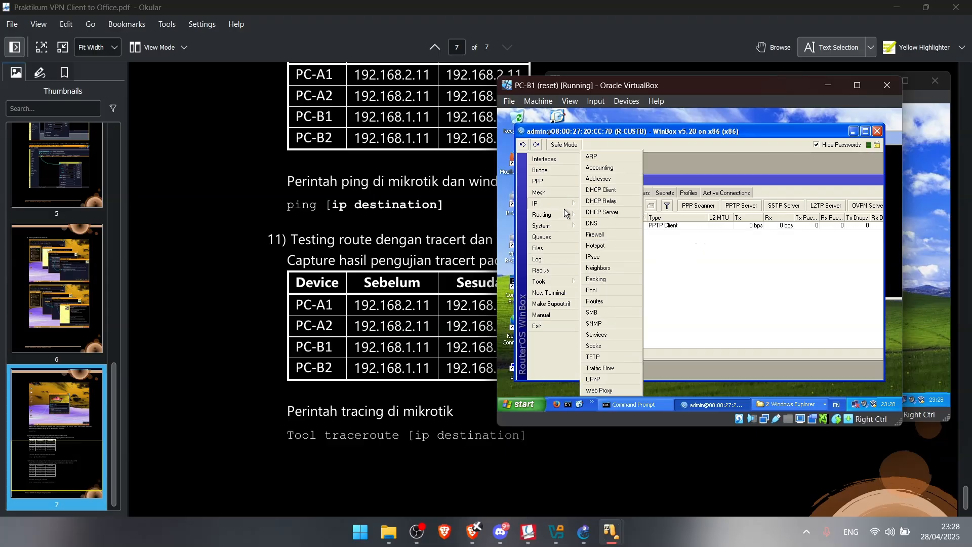
pyautogui.click(614, 302)
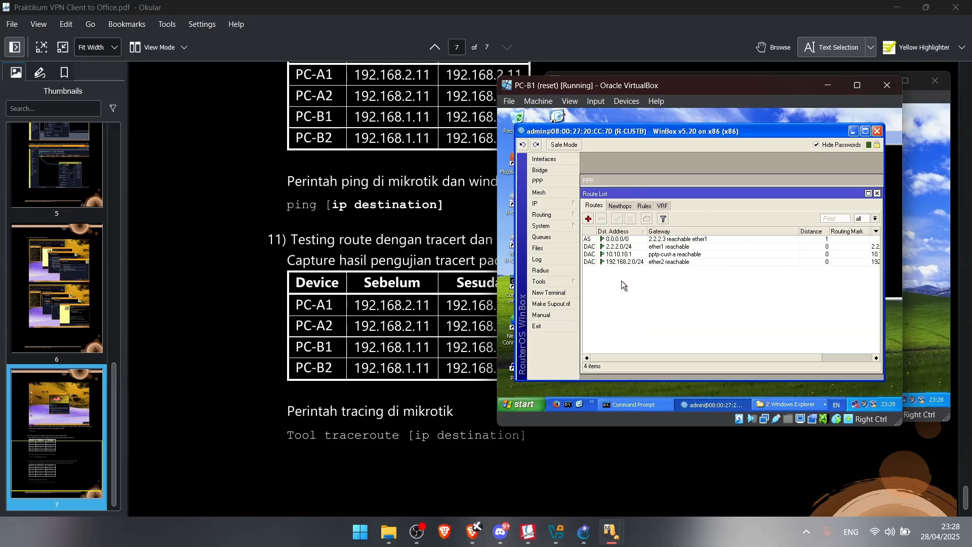
pyautogui.moveTo(560, 203)
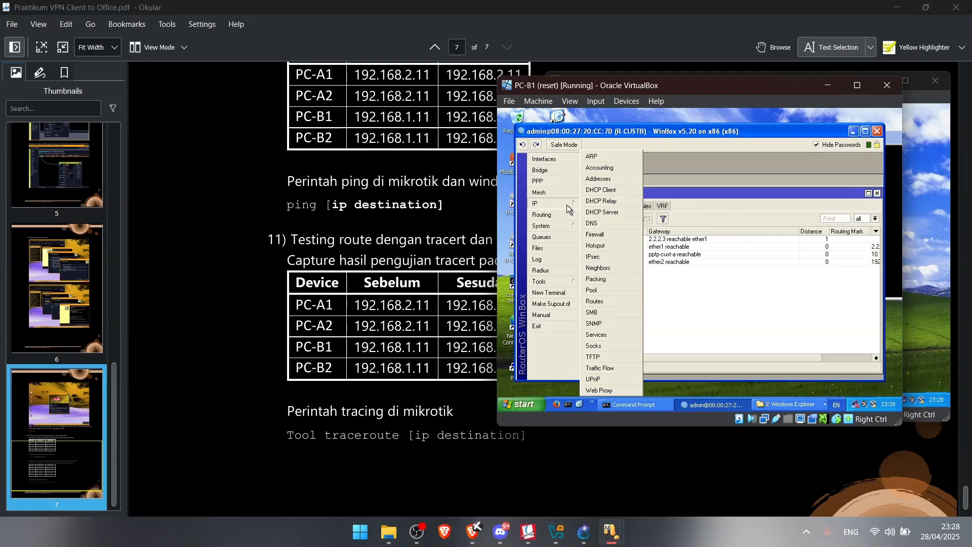
pyautogui.click(603, 180)
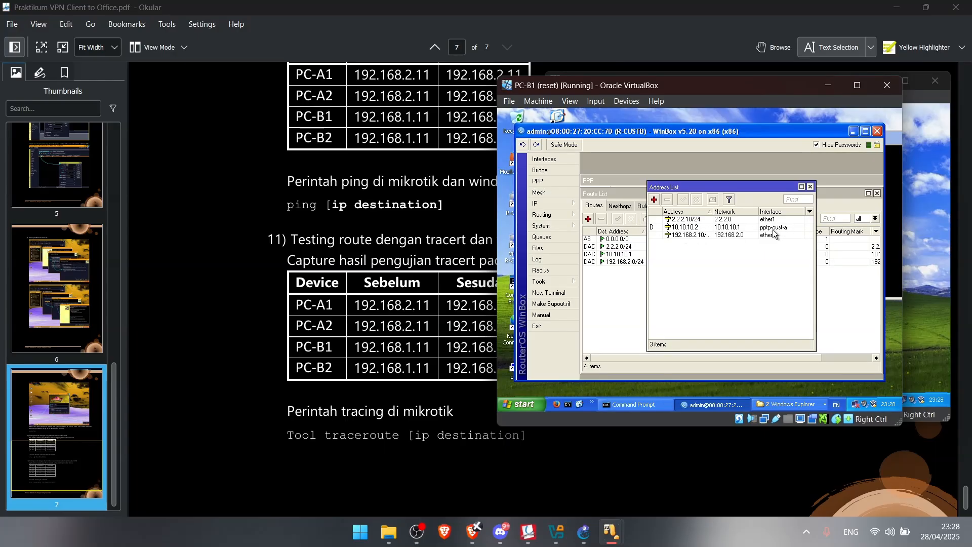
pyautogui.click(843, 289)
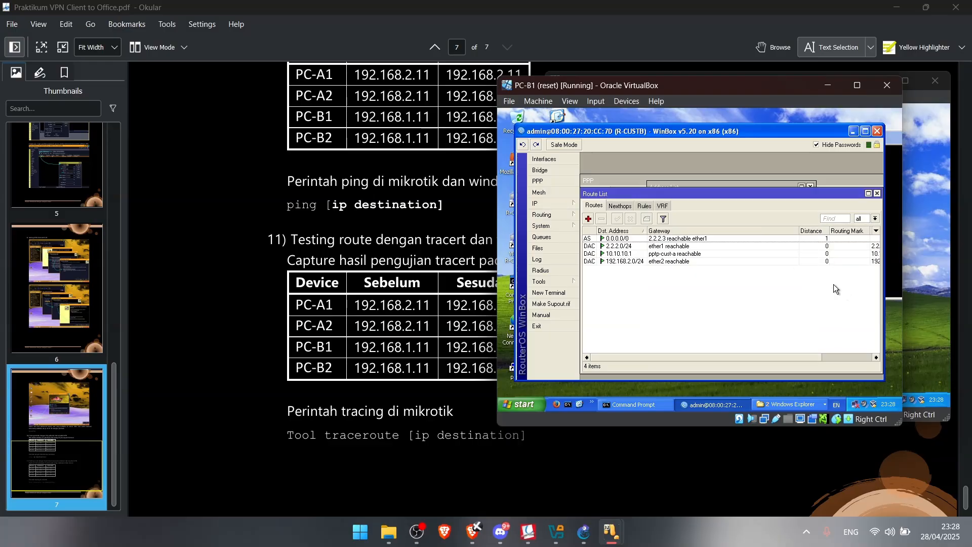
# Add a route for 192.168.1.0/24 with gateway 10.10.10.1
pyautogui.click(589, 220)
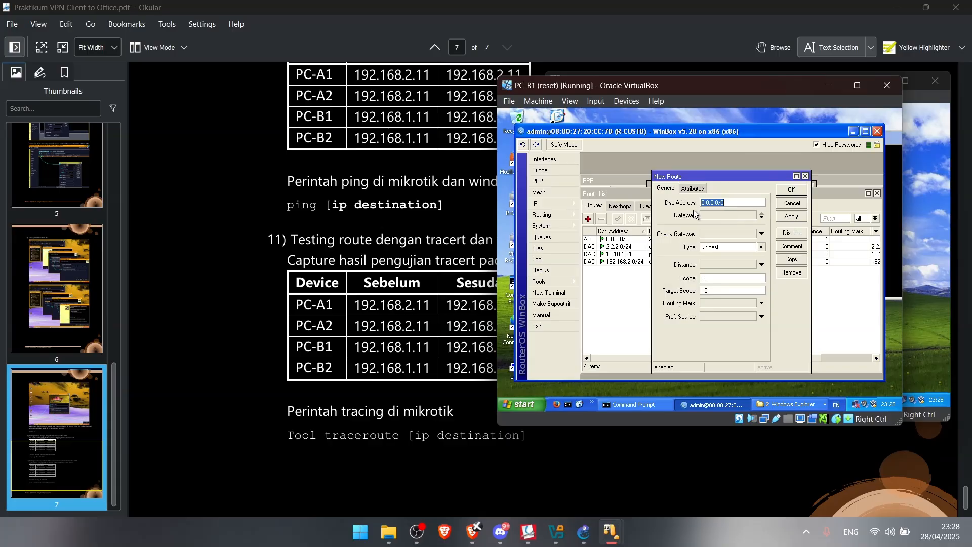
pyautogui.write('192.168.1.0/24')
pyautogui.click(741, 216)
pyautogui.write('1')
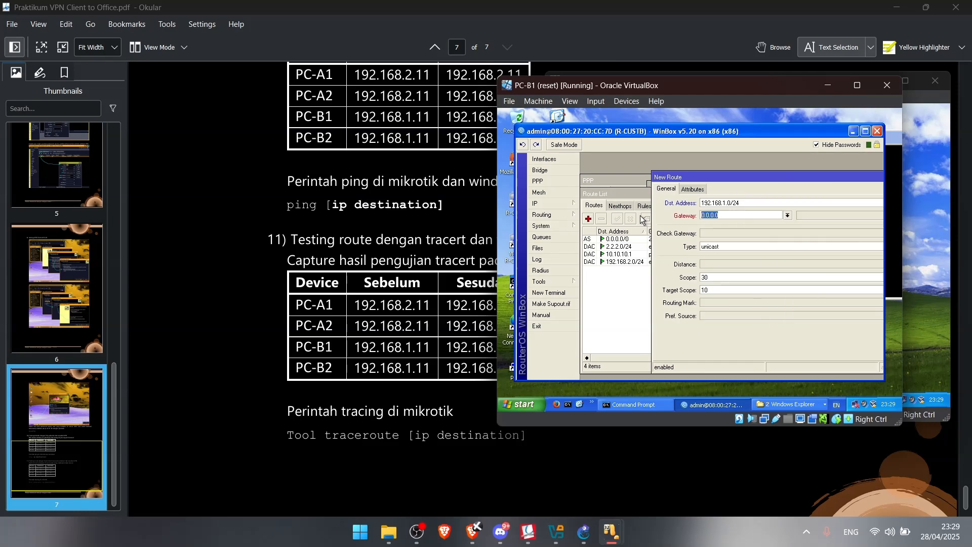
pyautogui.write('0.10.10')
pyautogui.moveTo(781, 178); pyautogui.dragTo(648, 173)
pyautogui.click(850, 214)
pyautogui.click(843, 188)
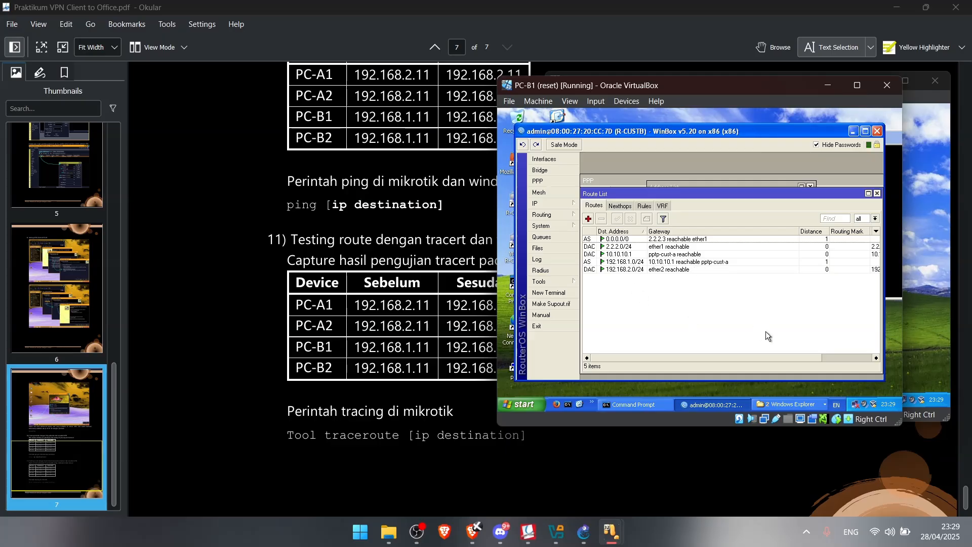
# Bring the PC-A1 virtual machine to the front
pyautogui.moveTo(607, 527)
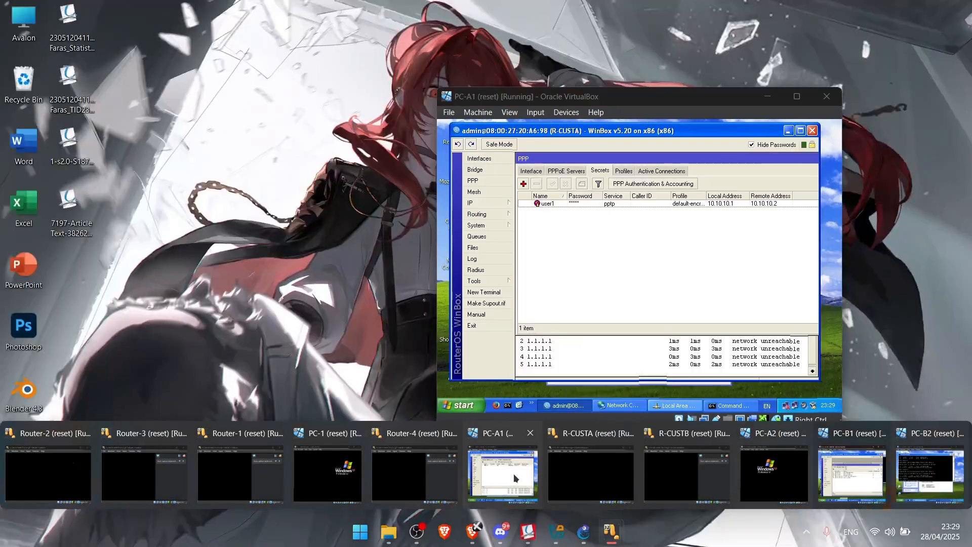
pyautogui.click(514, 473)
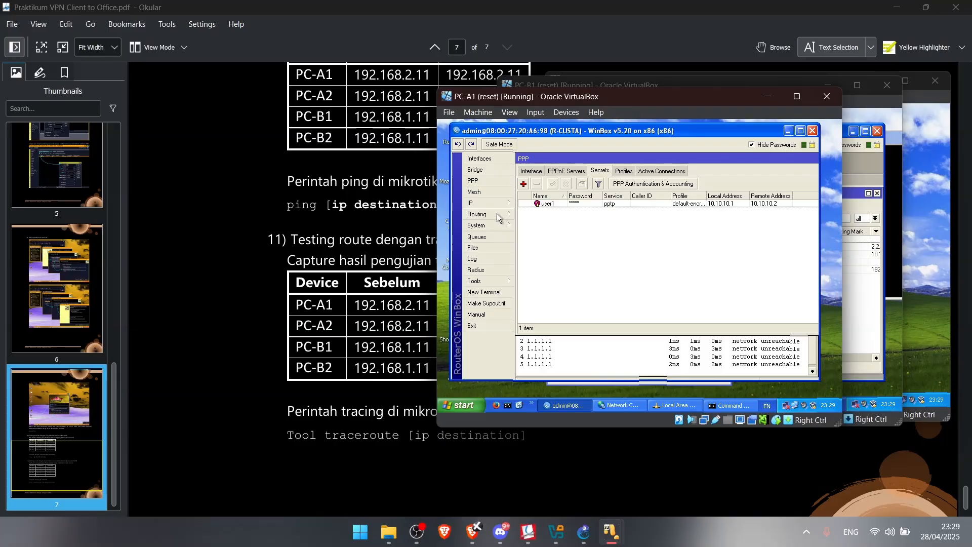
pyautogui.moveTo(498, 213)
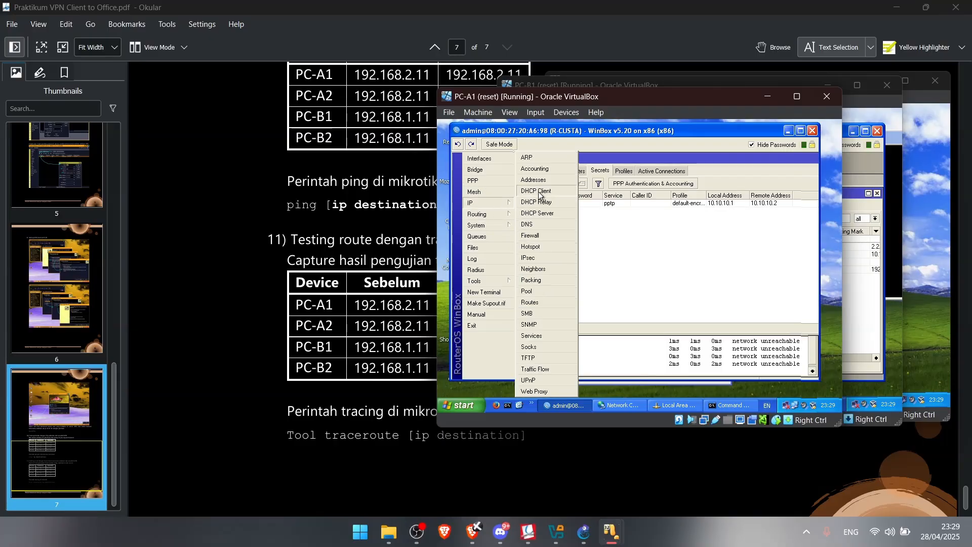
# Add a static route on R-CUSTA for 192.168.2.0/24 with gateway 10.10.10.2
pyautogui.click(545, 303)
pyautogui.click(525, 206)
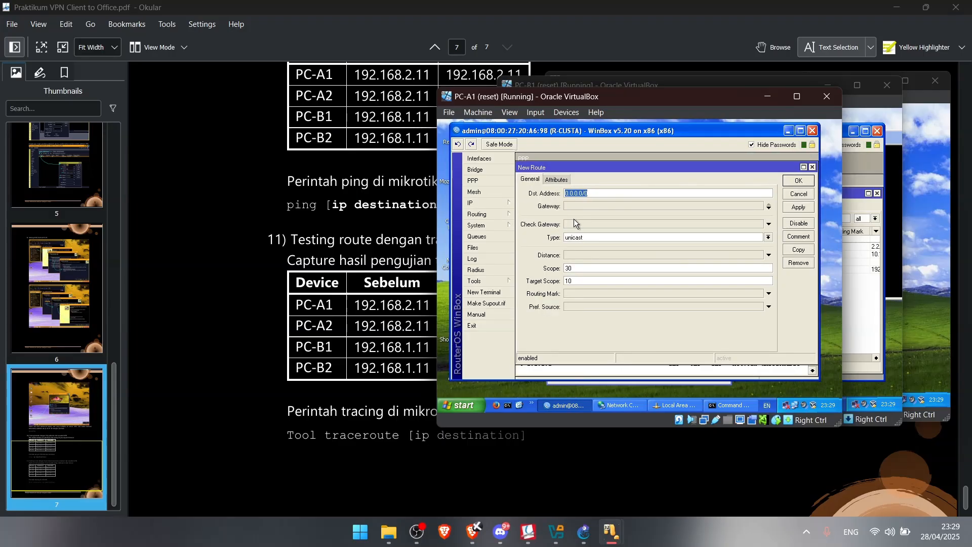
pyautogui.write('192')
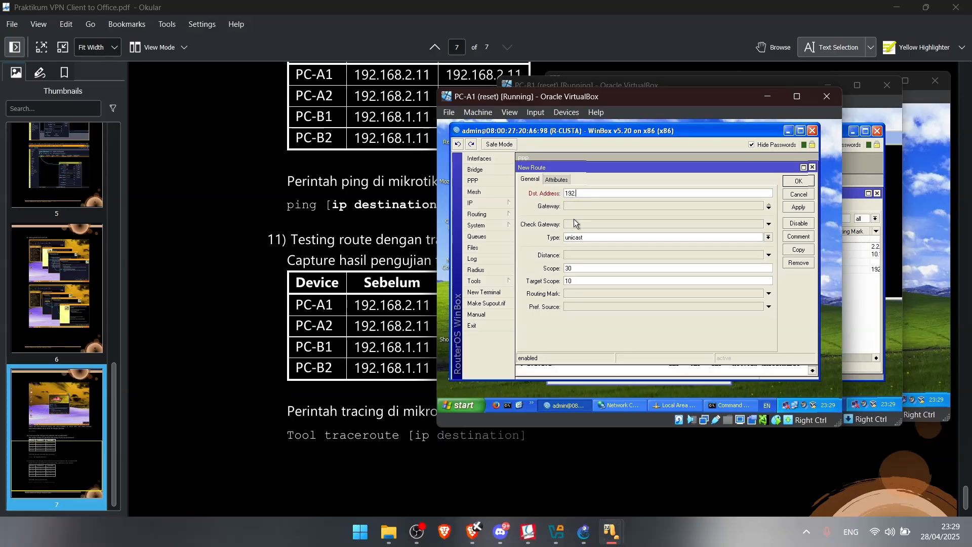
pyautogui.write('.168.2.0')
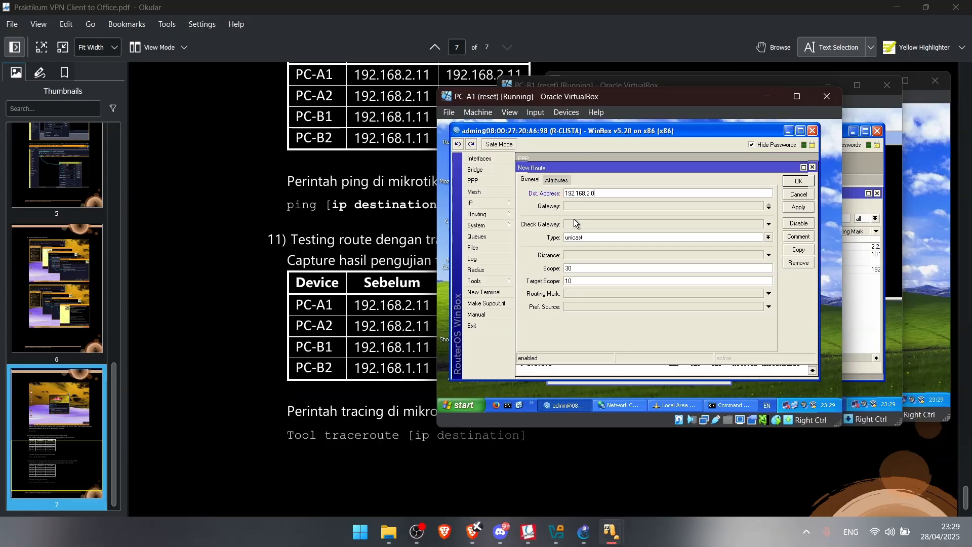
pyautogui.write('/24')
pyautogui.click(583, 205)
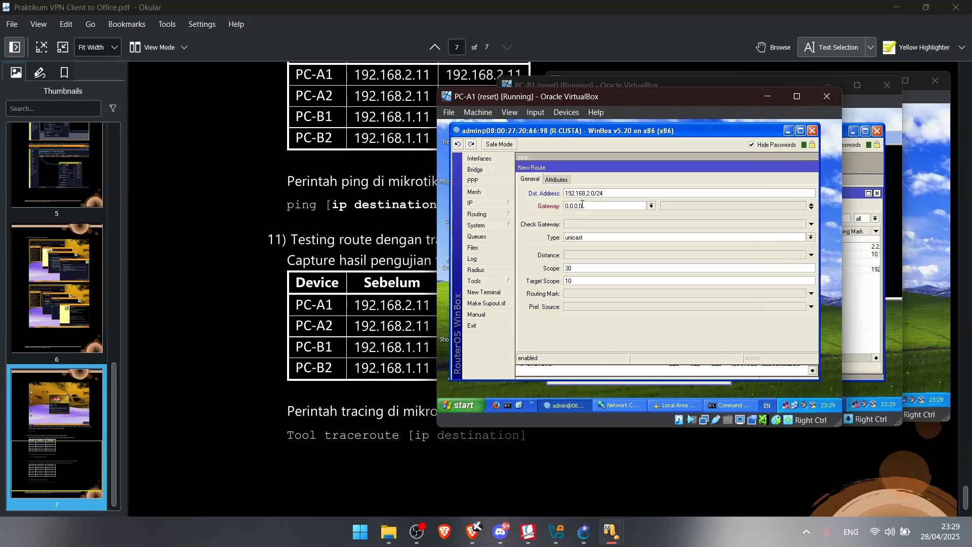
pyautogui.moveTo(583, 204); pyautogui.dragTo(500, 210)
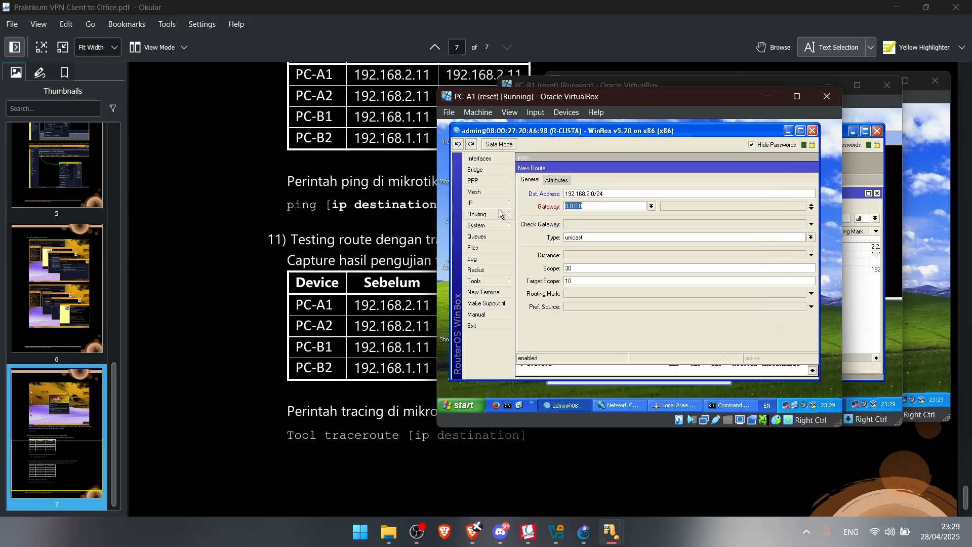
pyautogui.write('10.10.10.2')
pyautogui.moveTo(613, 168); pyautogui.dragTo(538, 172)
pyautogui.click(754, 213)
pyautogui.click(758, 184)
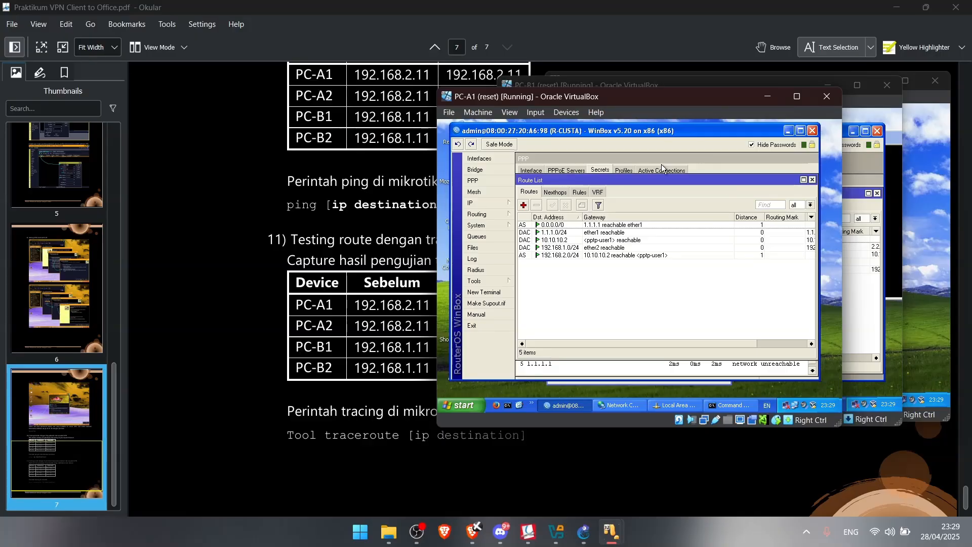
# Re-ping 192.168.1.11 from PC-B1's command prompt and rearrange the VM windows
pyautogui.moveTo(612, 532)
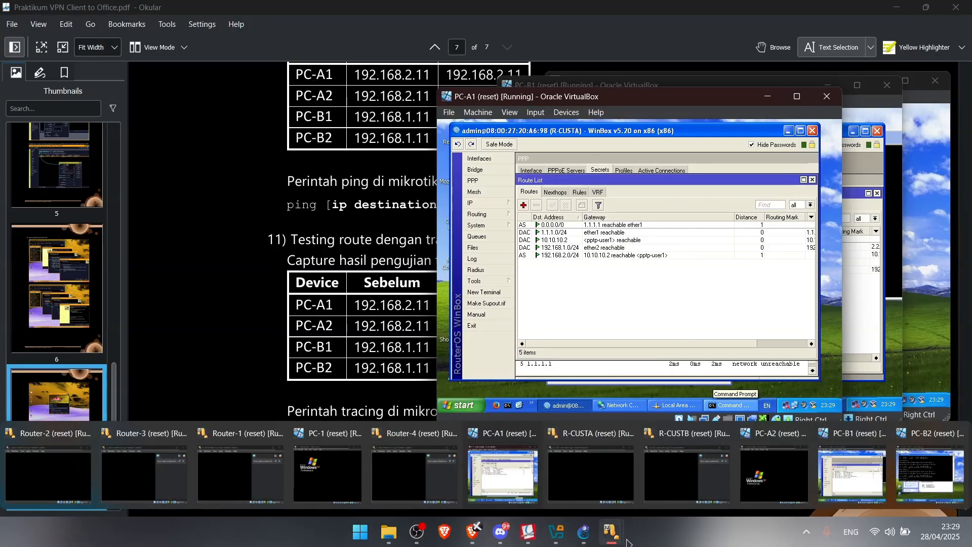
pyautogui.click(875, 459)
pyautogui.click(630, 406)
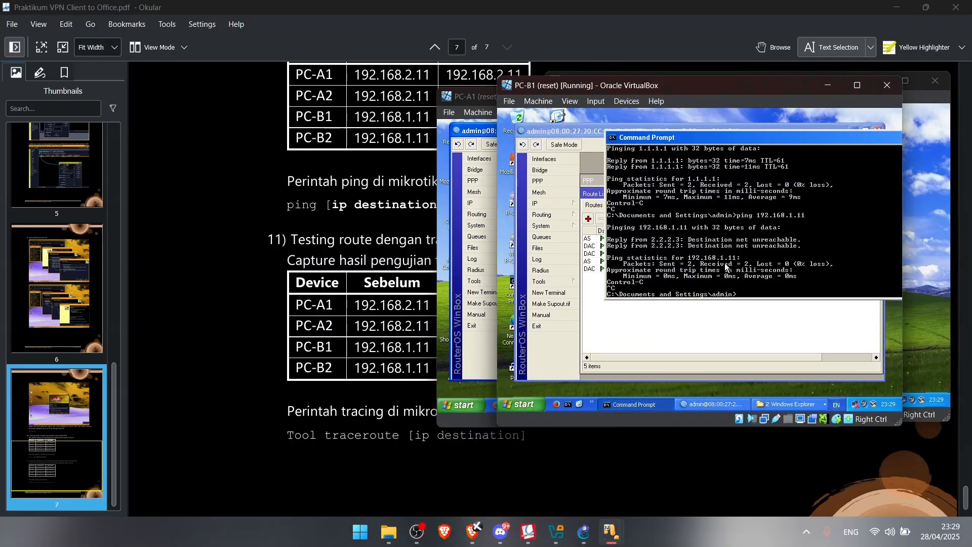
pyautogui.press('Up')
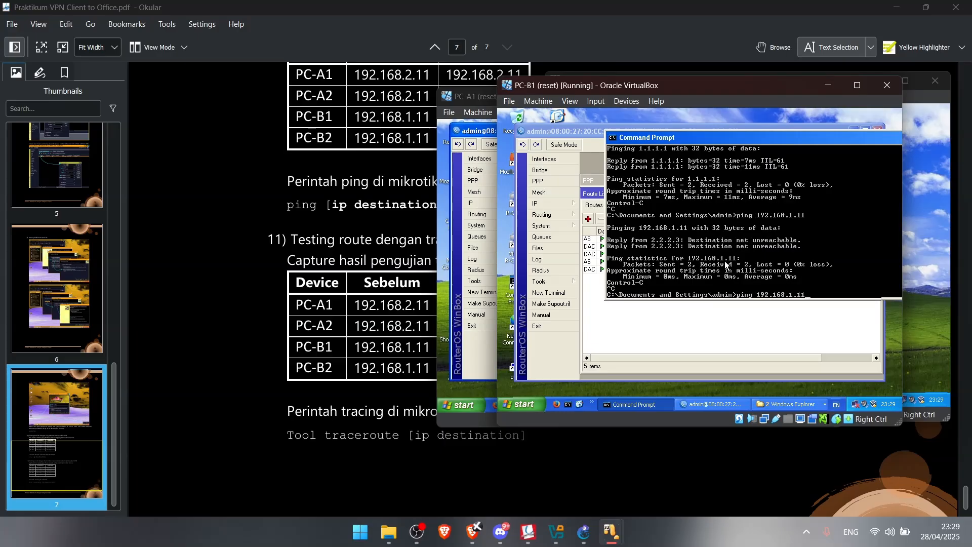
pyautogui.press('Return')
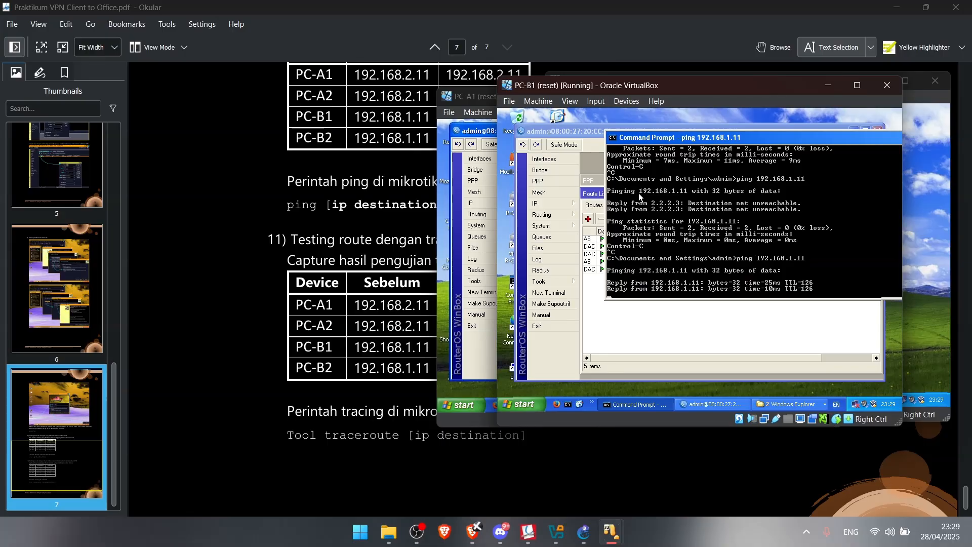
pyautogui.hotkey('ctrl', 'c')
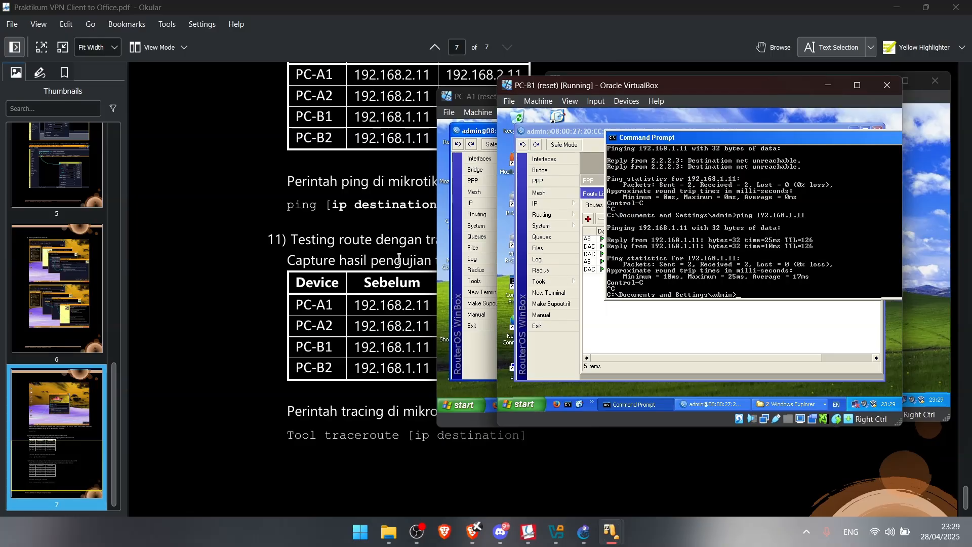
pyautogui.scroll(-2, 273, 329)
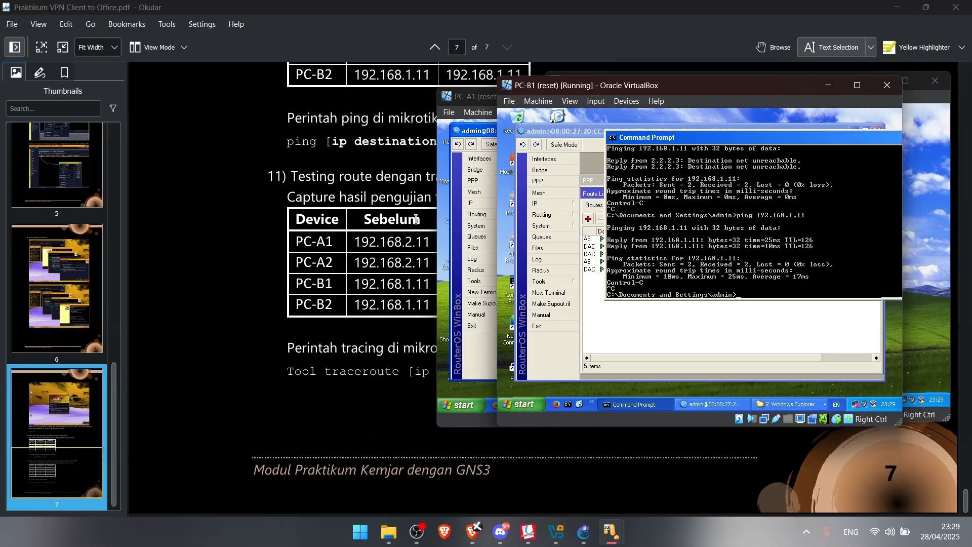
pyautogui.moveTo(471, 98); pyautogui.dragTo(575, 86)
pyautogui.click(506, 83)
pyautogui.click(532, 86)
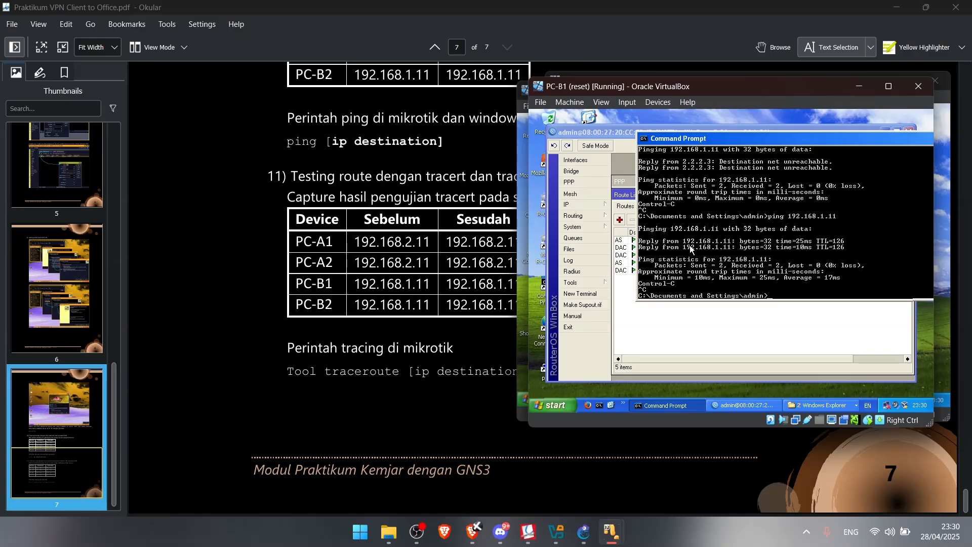
# Ping 192.168.1.11 from PC-B2, getting 2 of 2 replies with 0% loss
pyautogui.moveTo(602, 536)
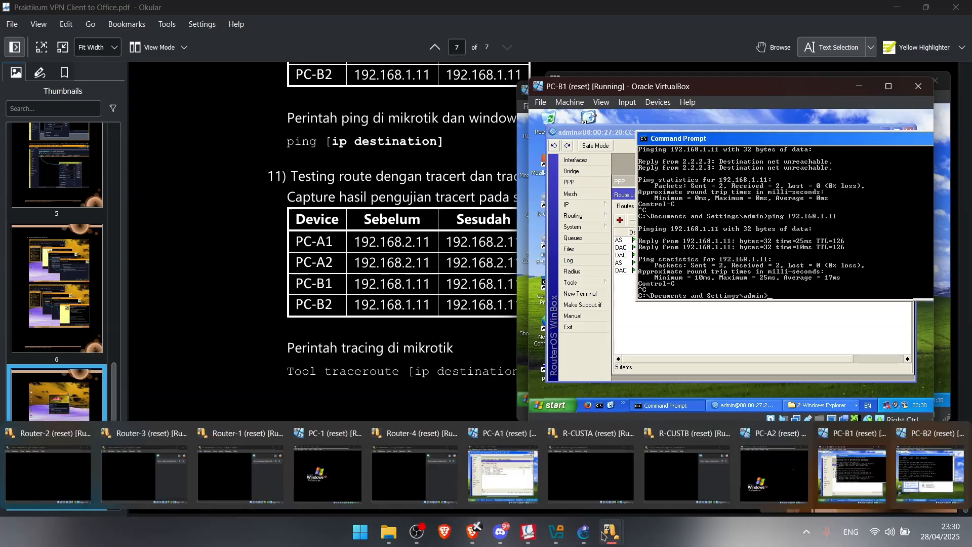
pyautogui.click(931, 474)
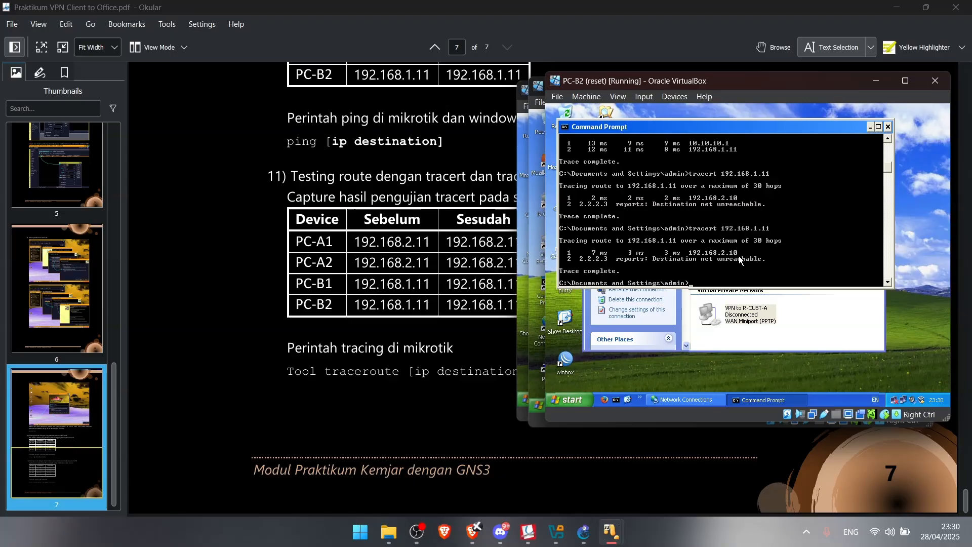
pyautogui.write('ping 192.168.1.11')
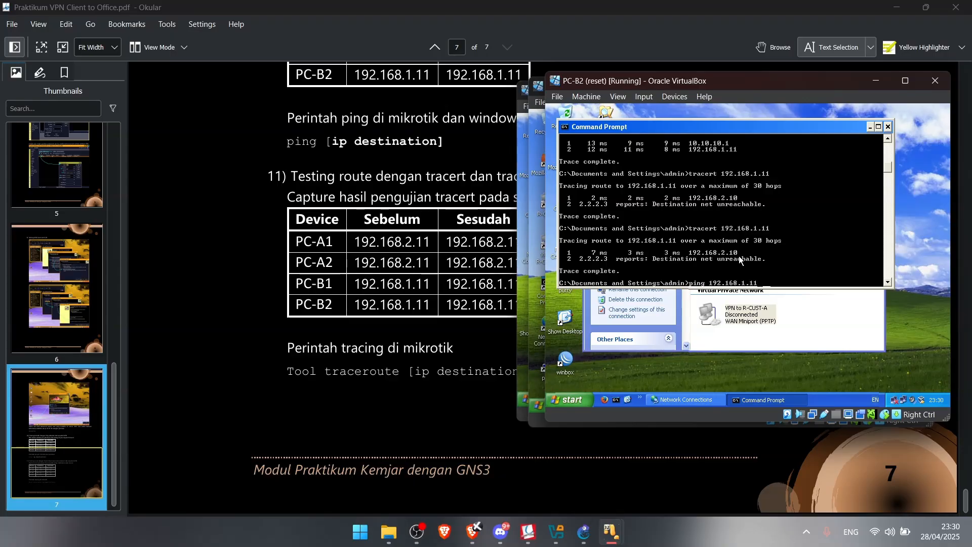
pyautogui.press('Return')
pyautogui.hotkey('ctrl', 'c')
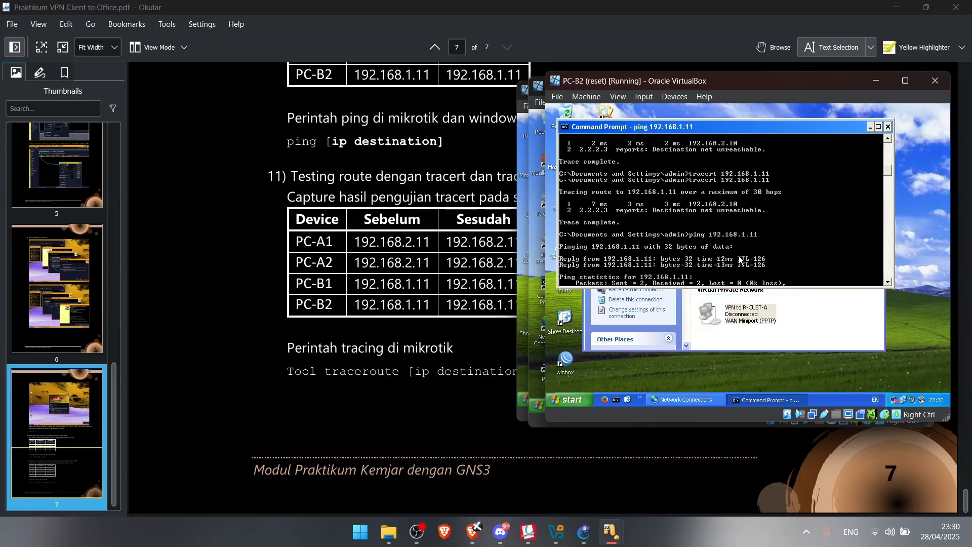
pyautogui.moveTo(622, 533)
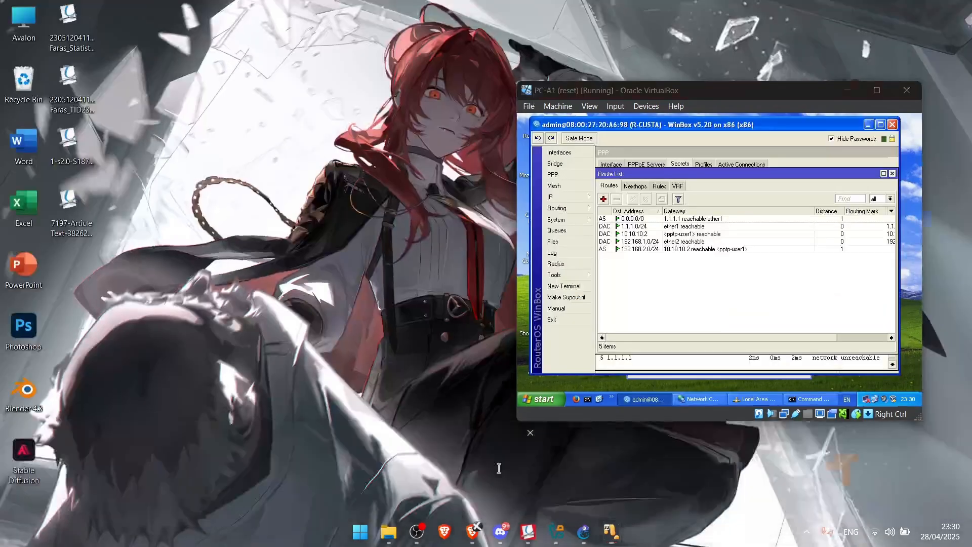
# Edit the recalled command into ping 192.168.2.11 on PC-A1 and get replies
pyautogui.click(499, 469)
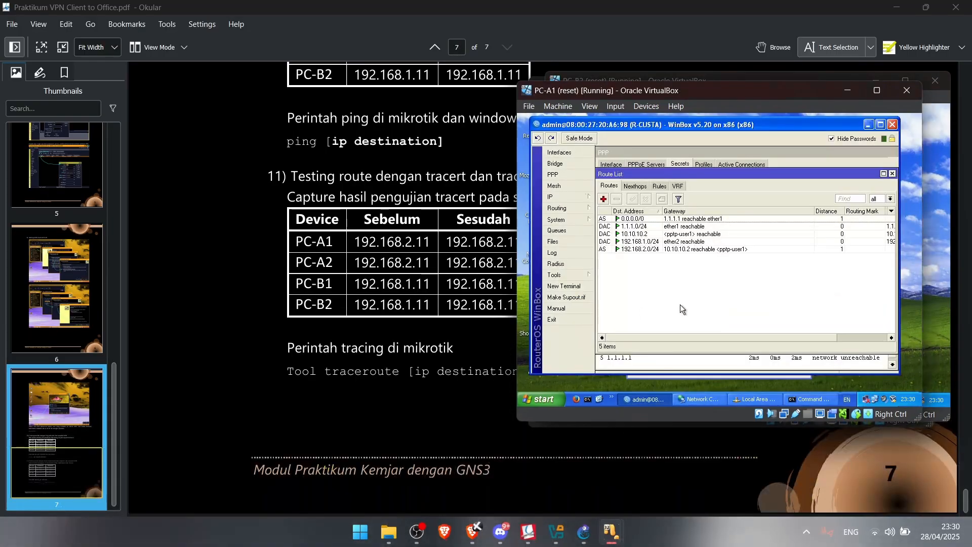
pyautogui.click(589, 400)
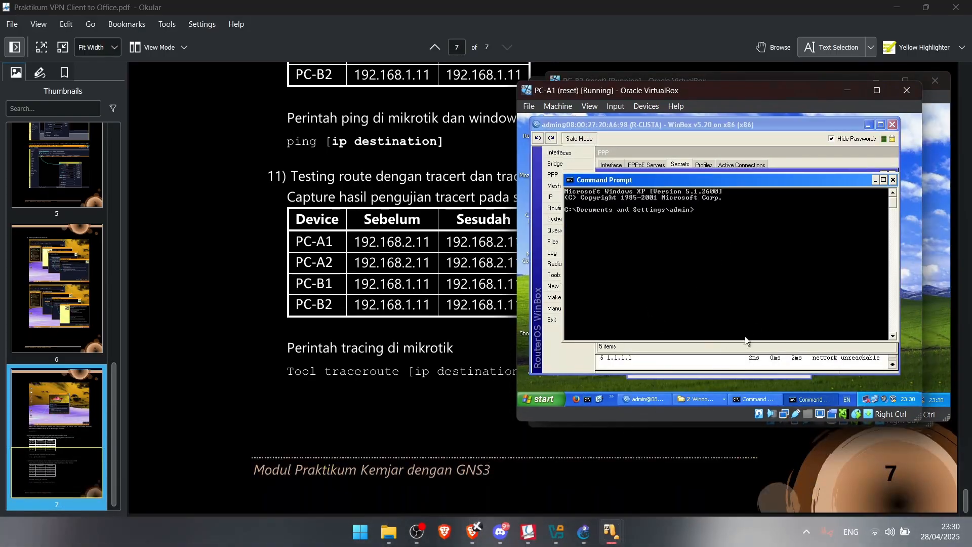
pyautogui.click(755, 400)
pyautogui.press('Up')
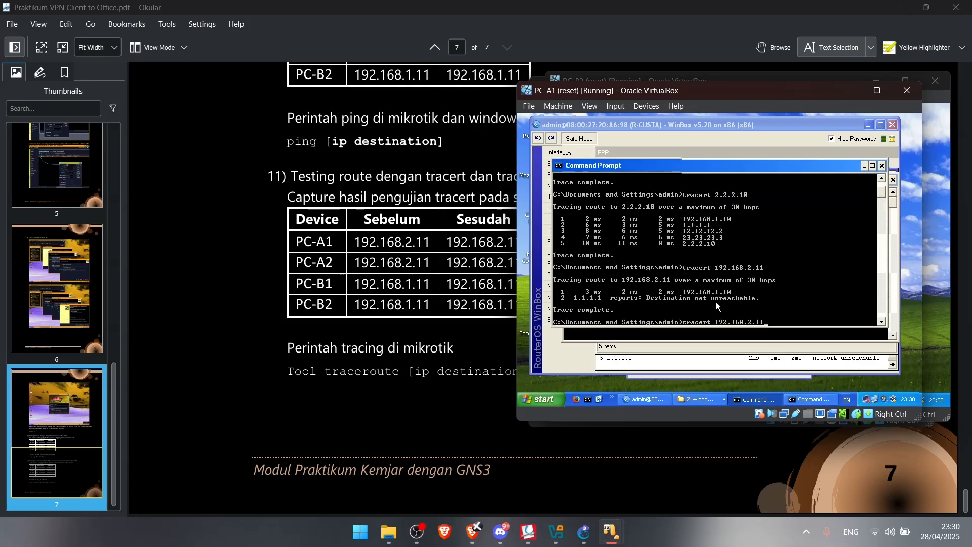
pyautogui.press('BackSpace')
pyautogui.press('BackSpace')
pyautogui.press('BackSpace')
pyautogui.press('BackSpace')
pyautogui.press('BackSpace')
pyautogui.press('BackSpace')
pyautogui.press('BackSpace')
pyautogui.press('BackSpace')
pyautogui.press('BackSpace')
pyautogui.press('BackSpace')
pyautogui.press('BackSpace')
pyautogui.press('BackSpace')
pyautogui.write('1.1.1.1')
pyautogui.press('Up')
pyautogui.press('Left')
pyautogui.press('Left')
pyautogui.press('Left')
pyautogui.press('Left')
pyautogui.press('Left')
pyautogui.press('Left')
pyautogui.press('Left')
pyautogui.press('Left')
pyautogui.press('Left')
pyautogui.press('Left')
pyautogui.press('Left')
pyautogui.press('Left')
pyautogui.press('Left')
pyautogui.press('BackSpace')
pyautogui.press('BackSpace')
pyautogui.press('BackSpace')
pyautogui.press('BackSpace')
pyautogui.press('BackSpace')
pyautogui.press('BackSpace')
pyautogui.press('BackSpace')
pyautogui.write('ping')
pyautogui.press('Return')
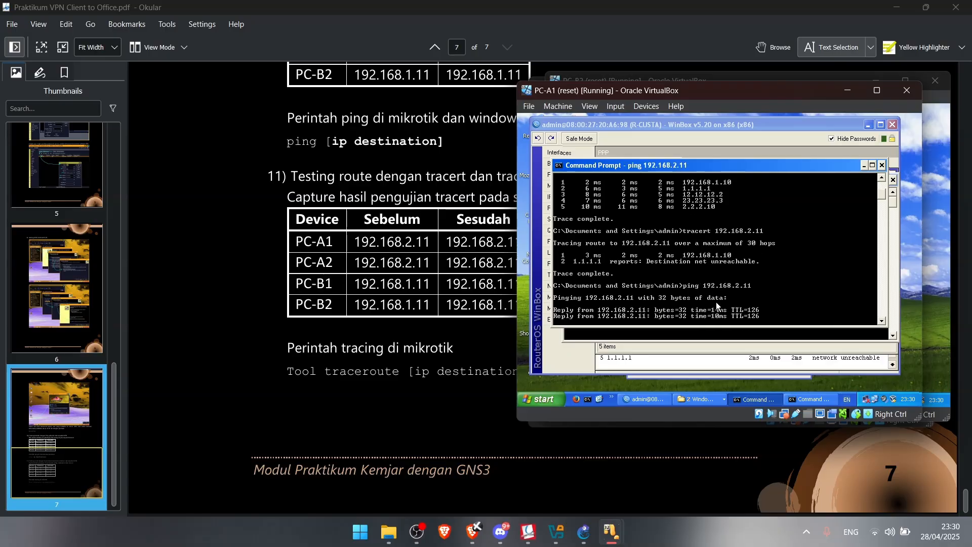
pyautogui.hotkey('ctrl', 'c')
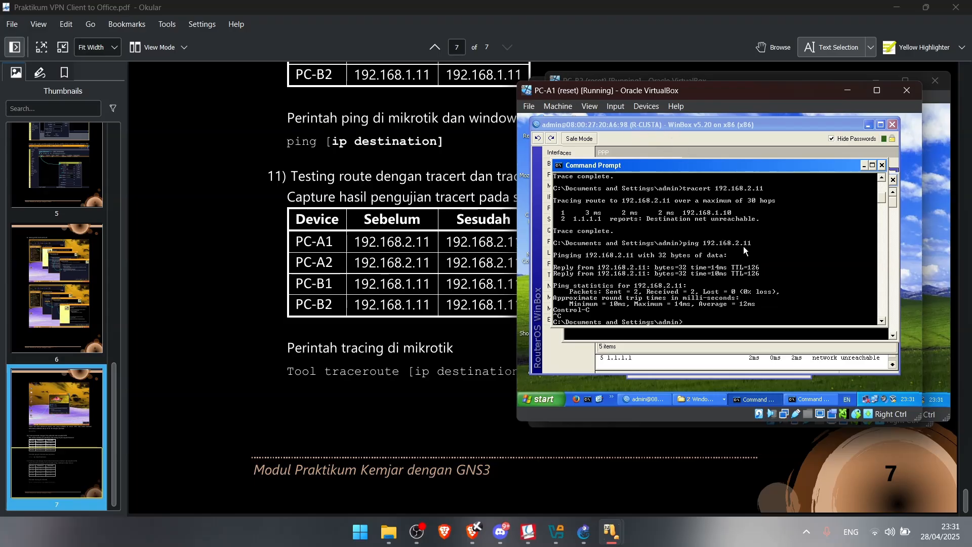
# Trace to 192.168.2.11, completing in three hops via 192.168.1.10 and 10.10.10.2
pyautogui.press('Up')
pyautogui.press('Up')
pyautogui.press('Return')
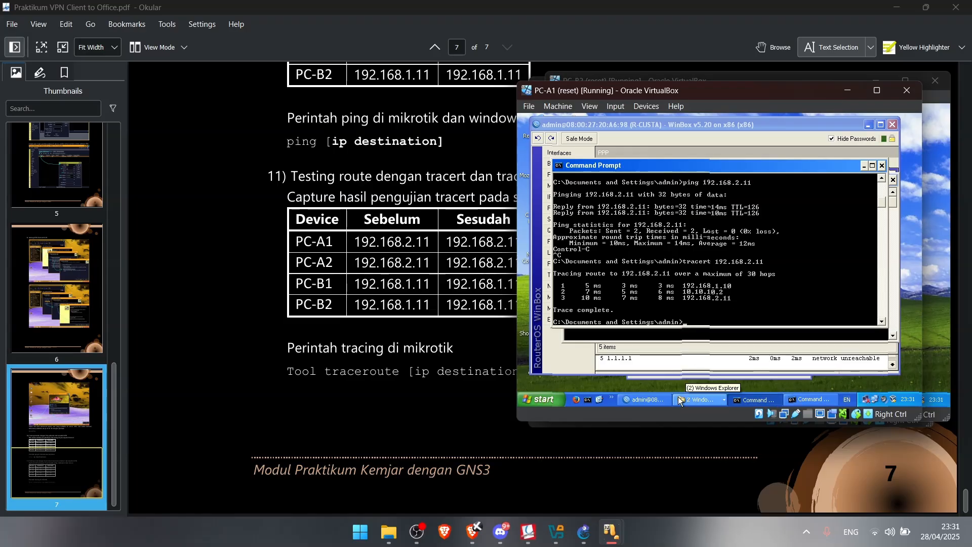
pyautogui.moveTo(611, 532)
pyautogui.moveTo(870, 467)
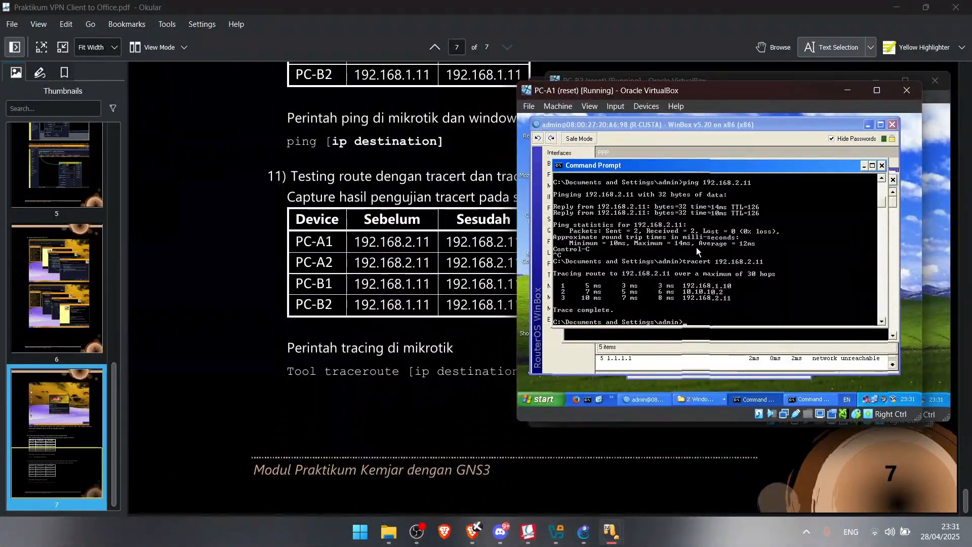
pyautogui.click(815, 401)
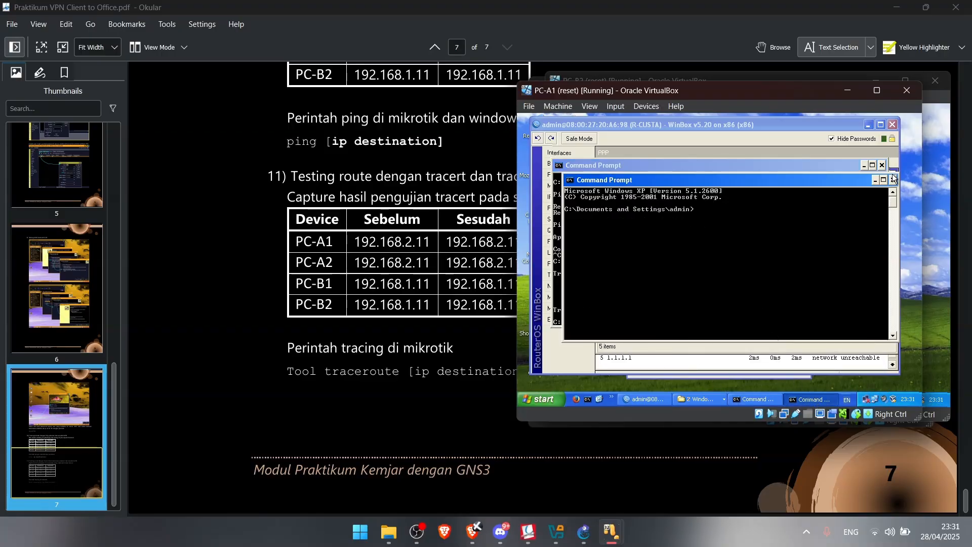
# Scroll the lab guide from page 1's diagram to page 2's IP address table, then restore PC-A1
pyautogui.scroll(5, 369, 307)
pyautogui.scroll(5, 369, 308)
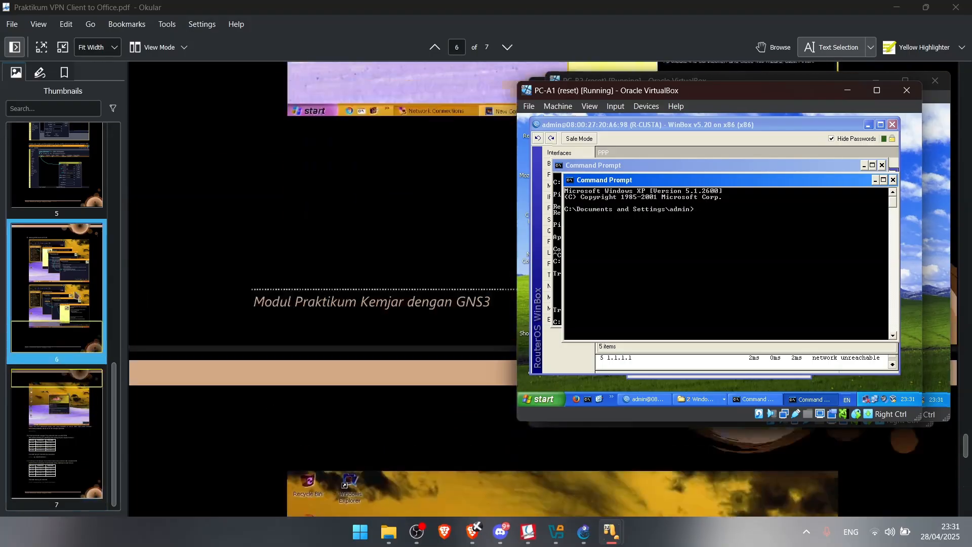
pyautogui.scroll(10, 71, 283)
pyautogui.click(79, 161)
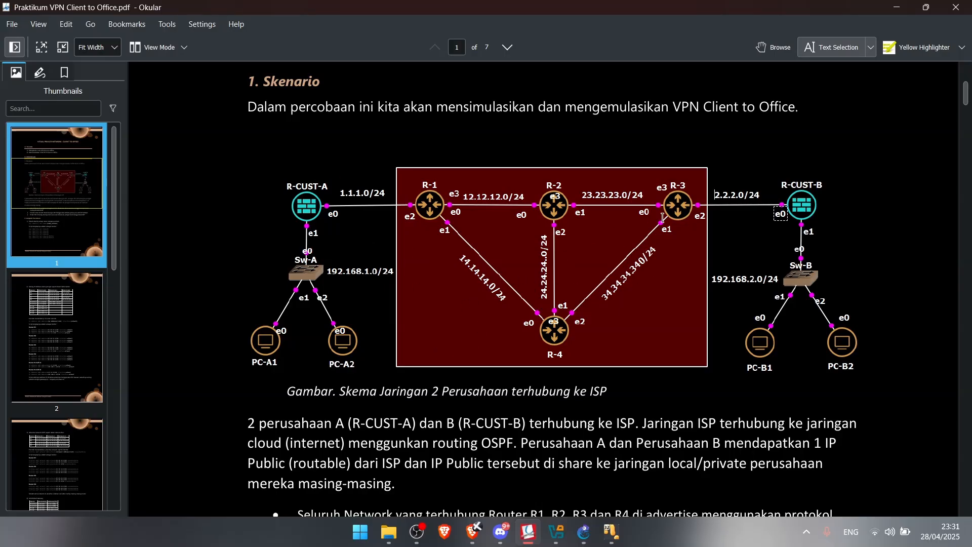
pyautogui.scroll(3, 638, 242)
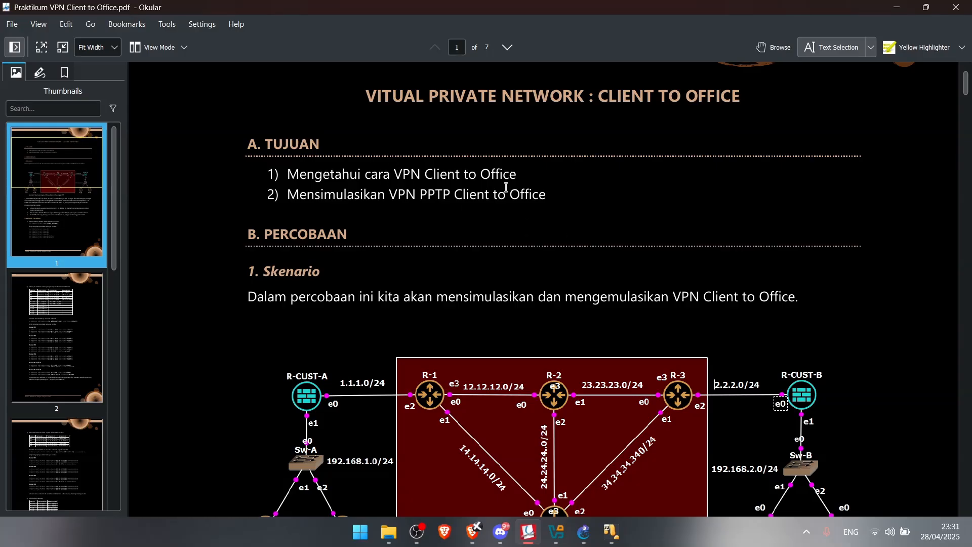
pyautogui.scroll(-3, 528, 177)
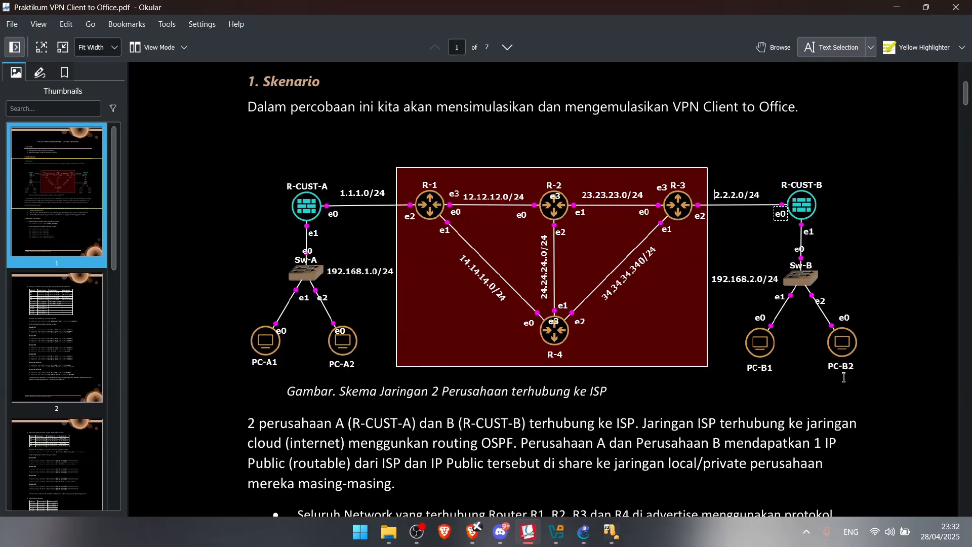
pyautogui.scroll(5, 546, 224)
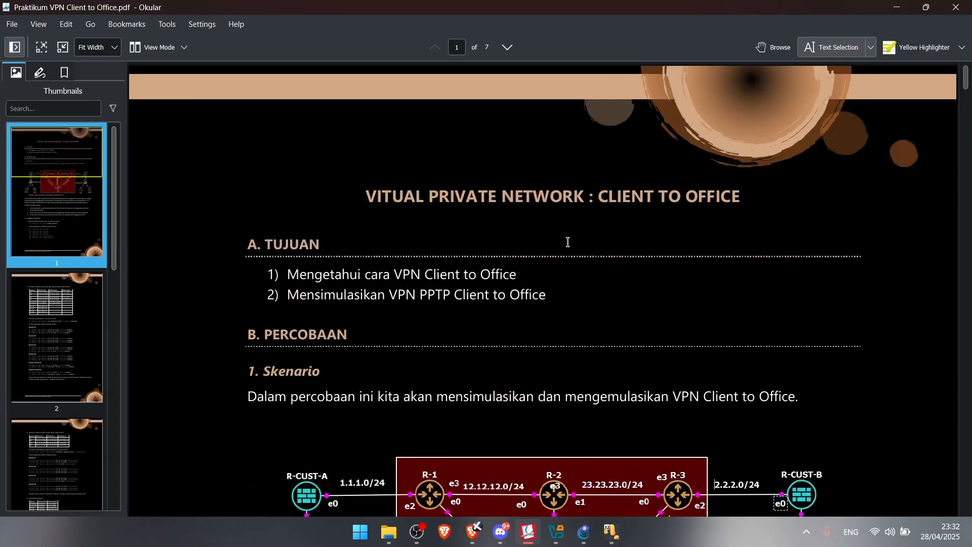
pyautogui.scroll(-5, 567, 242)
pyautogui.scroll(5, 316, 170)
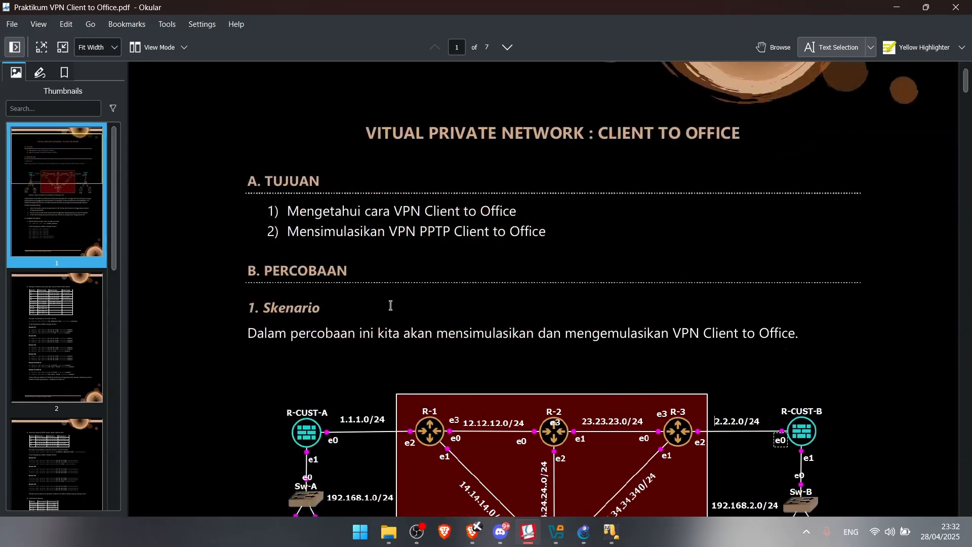
pyautogui.scroll(-4, 327, 222)
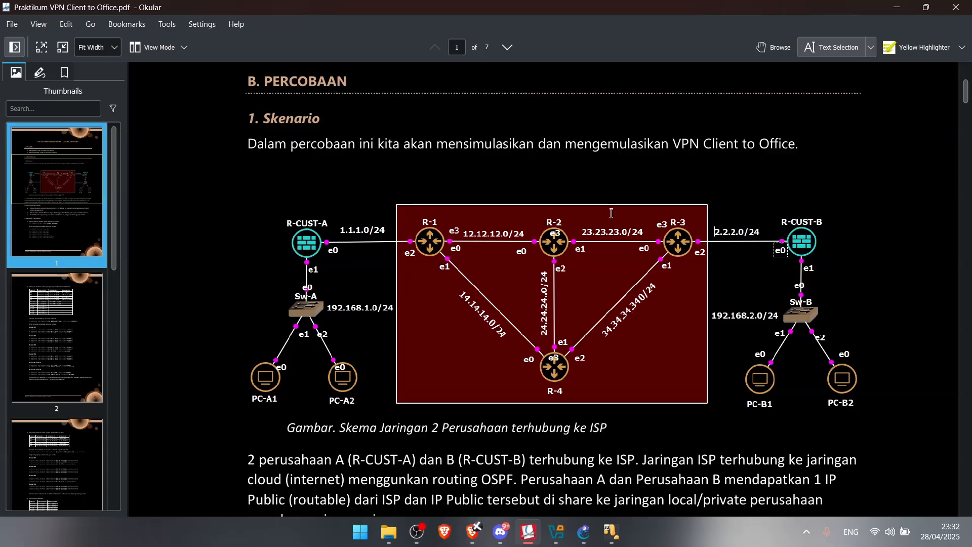
pyautogui.scroll(5, 354, 218)
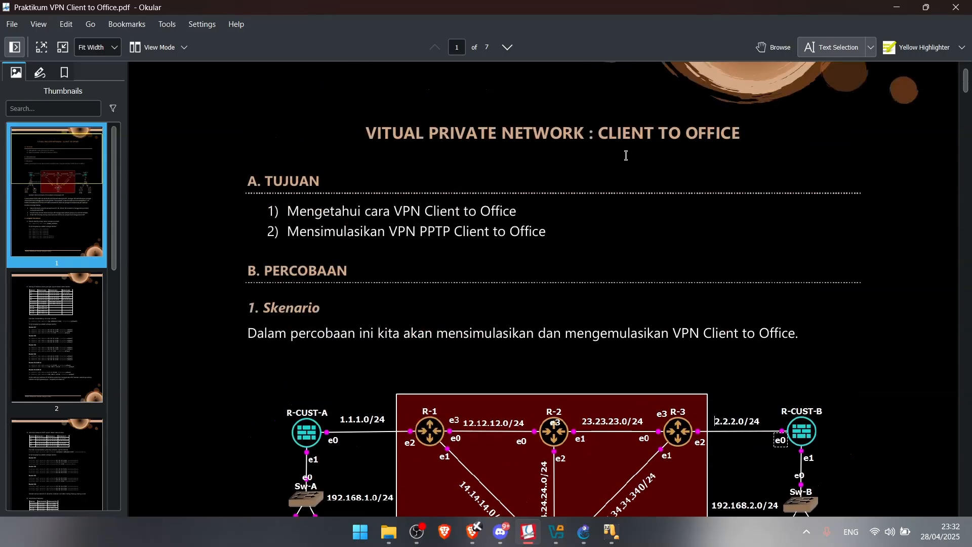
pyautogui.scroll(-7, 418, 222)
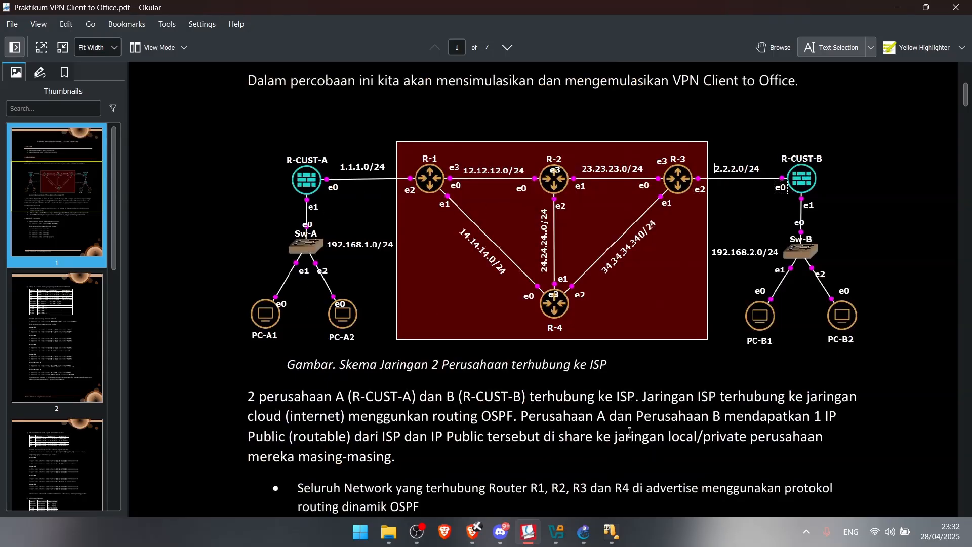
pyautogui.scroll(-15, 616, 399)
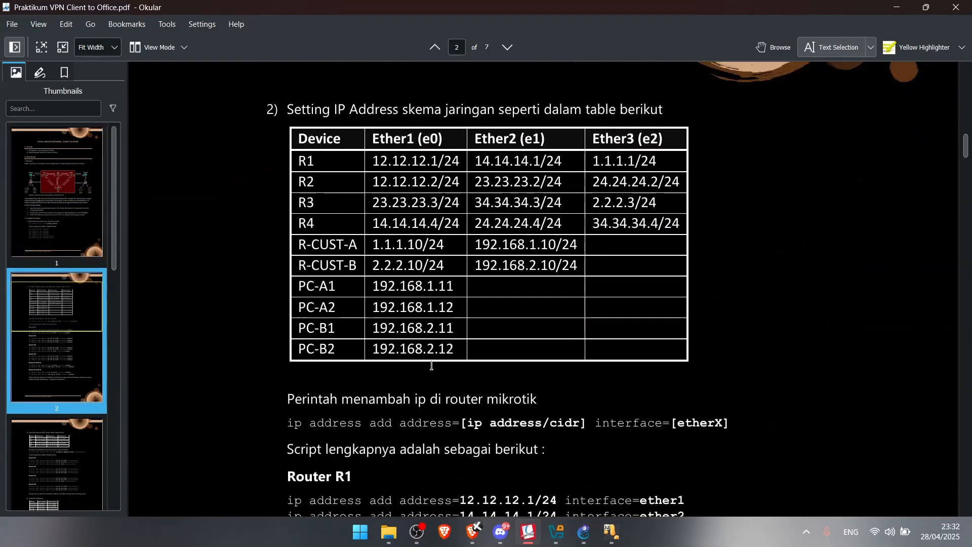
pyautogui.moveTo(613, 534)
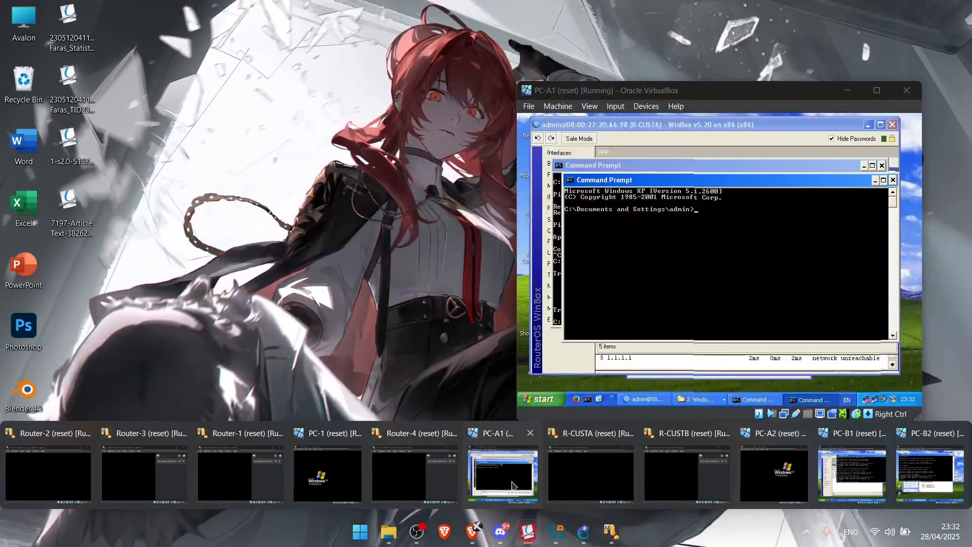
pyautogui.click(513, 485)
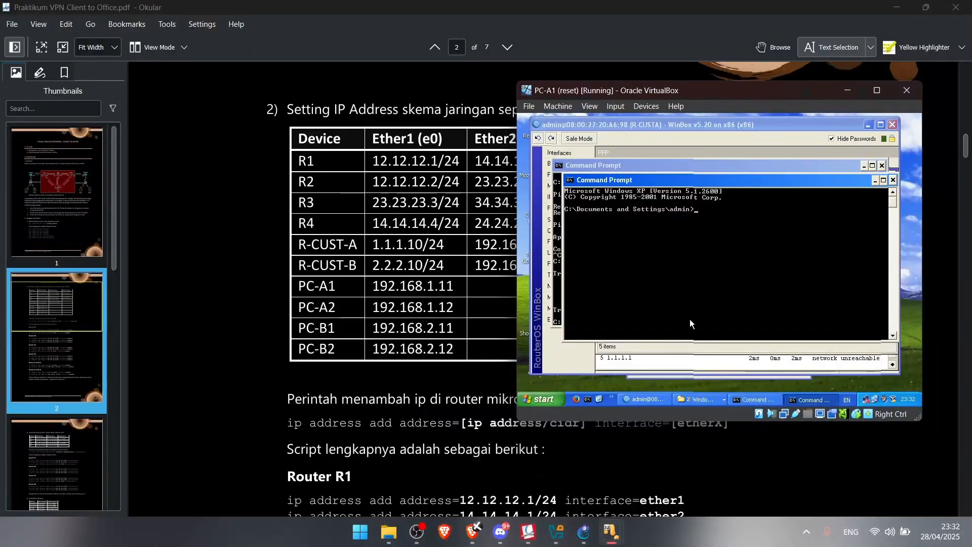